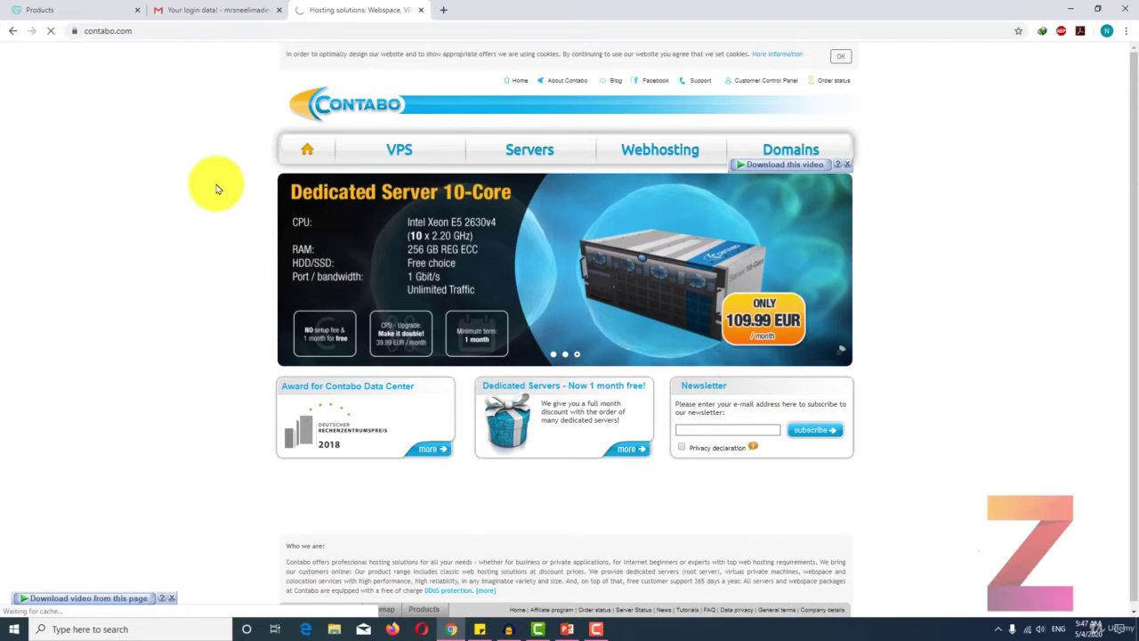
- Open Contabo's VPS plans and highlight the VPS S SSD and VPS M SSD plan names
{"action": "left_click", "coordinate": [356, 147]}
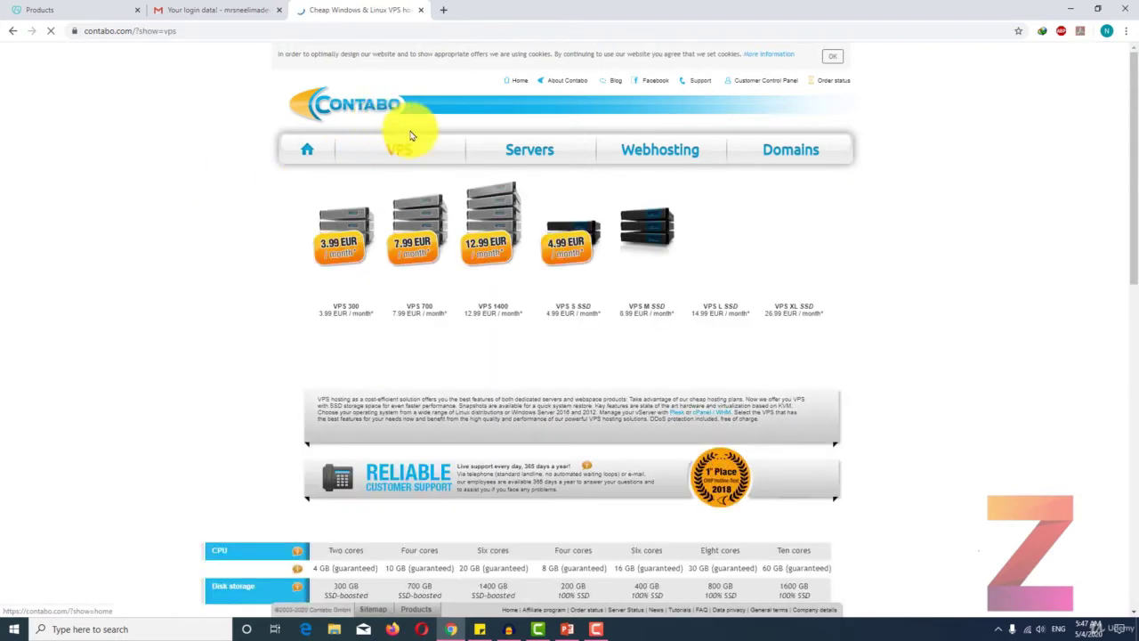
{"action": "scroll", "coordinate": [311, 318], "scroll_direction": "down", "scroll_amount": 1}
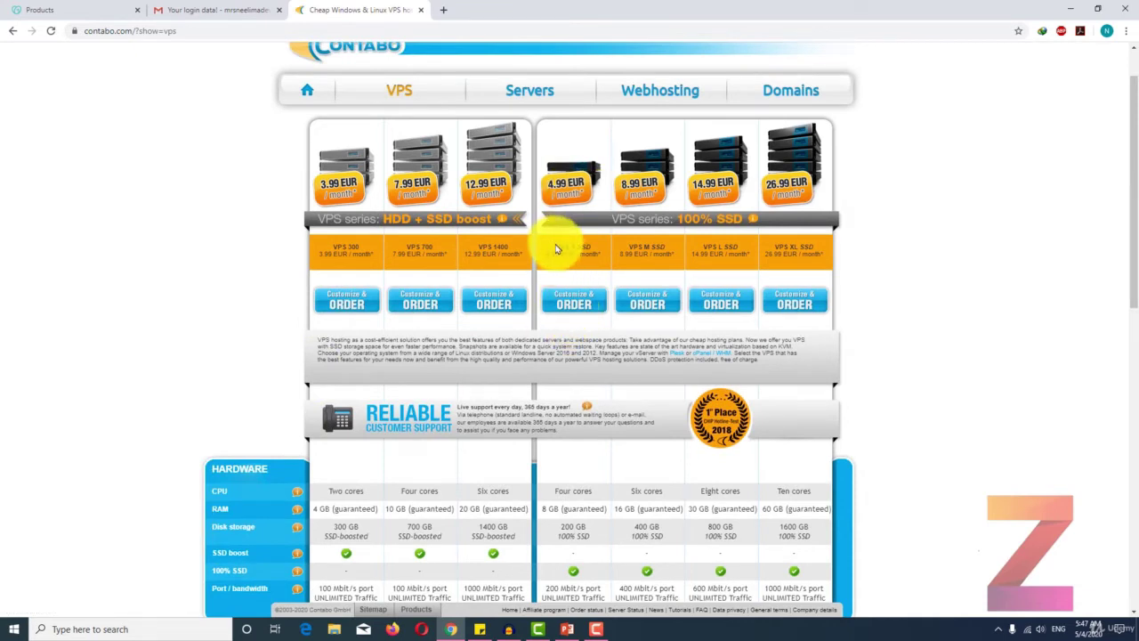
{"action": "left_click_drag", "start_coordinate": [555, 249], "coordinate": [589, 244]}
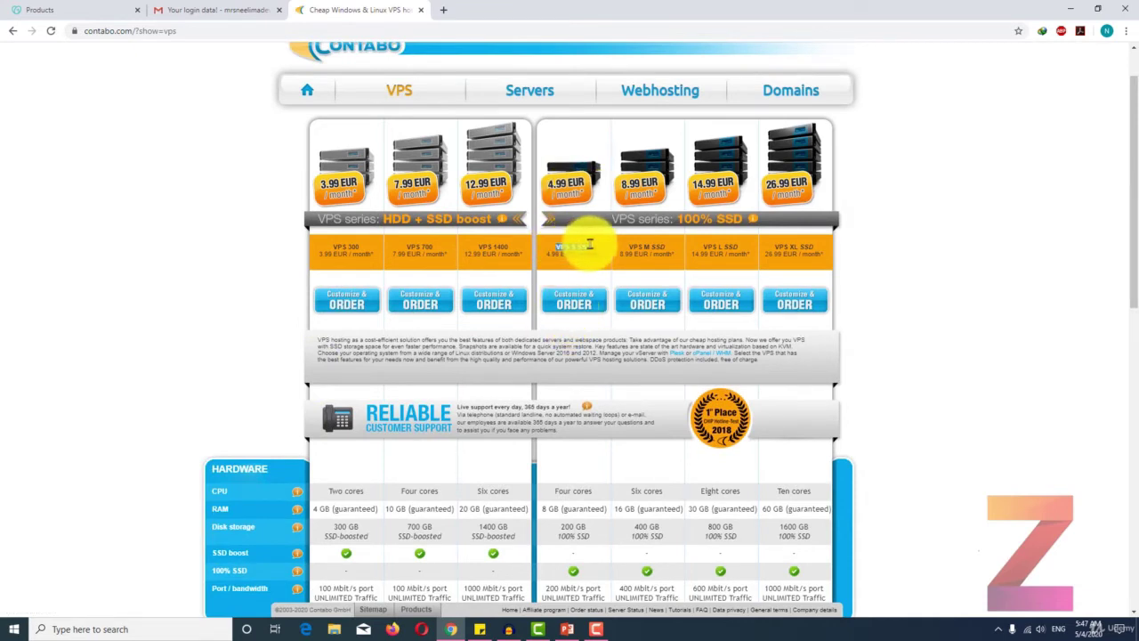
{"action": "left_click", "coordinate": [580, 238]}
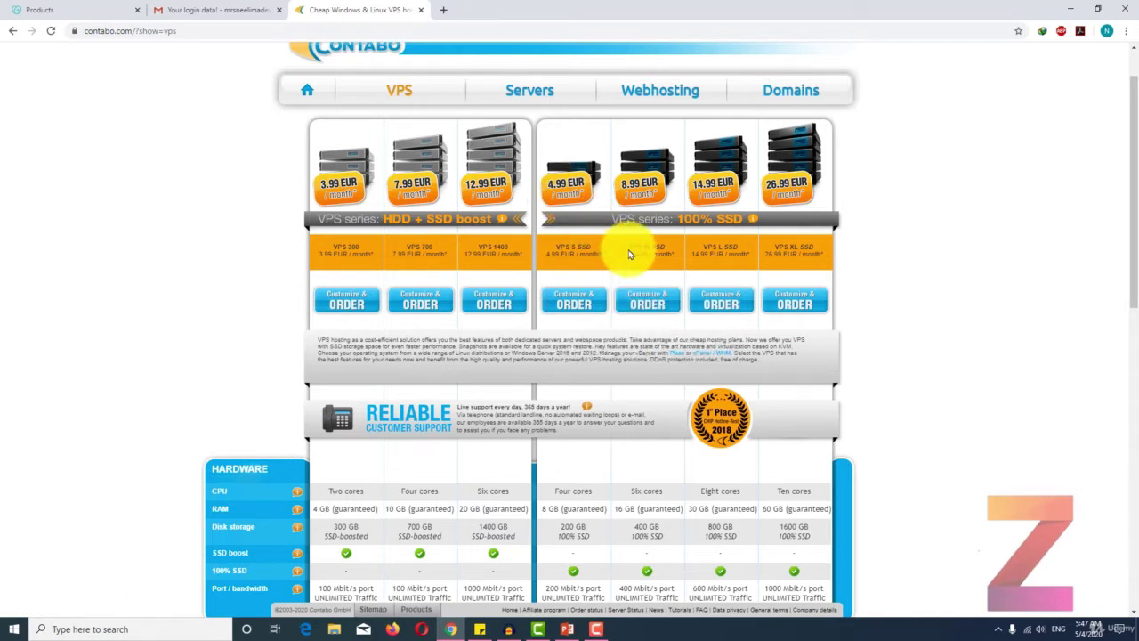
{"action": "left_click_drag", "start_coordinate": [628, 249], "coordinate": [656, 248]}
- Scroll through the VPS plan comparison down to the ORDER buttons
{"action": "scroll", "coordinate": [626, 381], "scroll_direction": "down", "scroll_amount": 3}
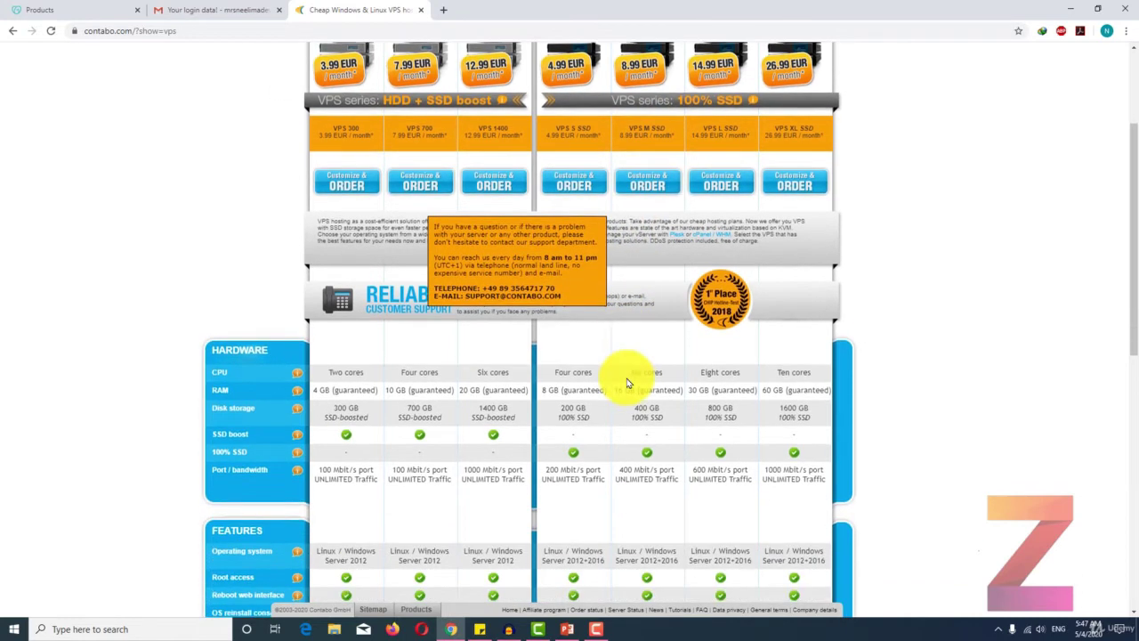
{"action": "scroll", "coordinate": [625, 382], "scroll_direction": "up", "scroll_amount": 3}
{"action": "left_click_drag", "start_coordinate": [626, 382], "coordinate": [592, 312]}
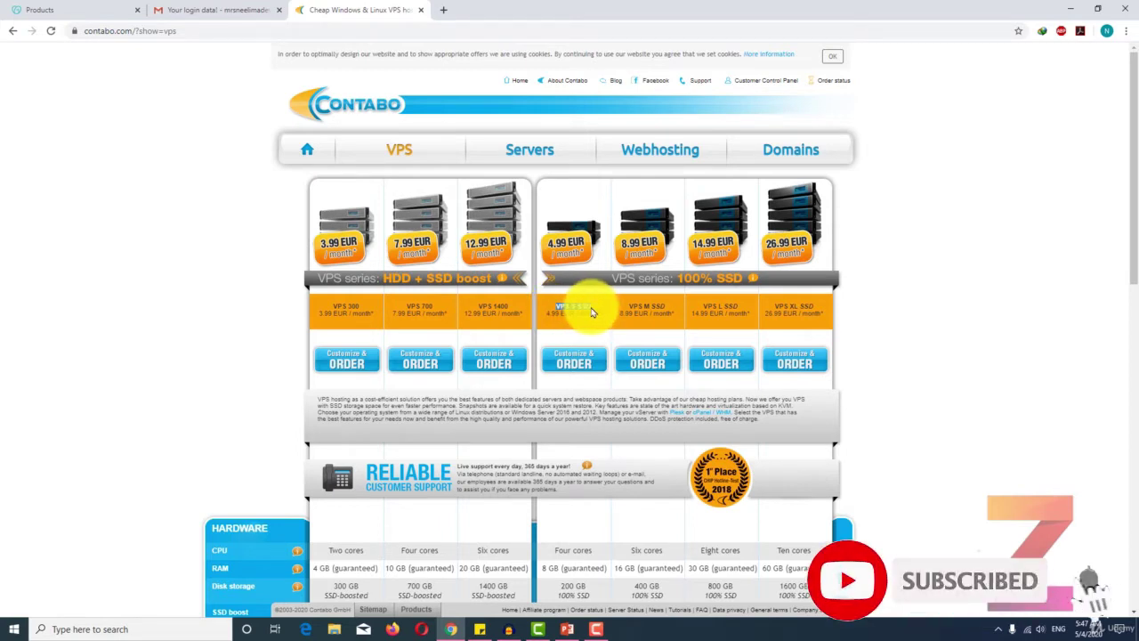
{"action": "scroll", "coordinate": [592, 311], "scroll_direction": "down", "scroll_amount": 2}
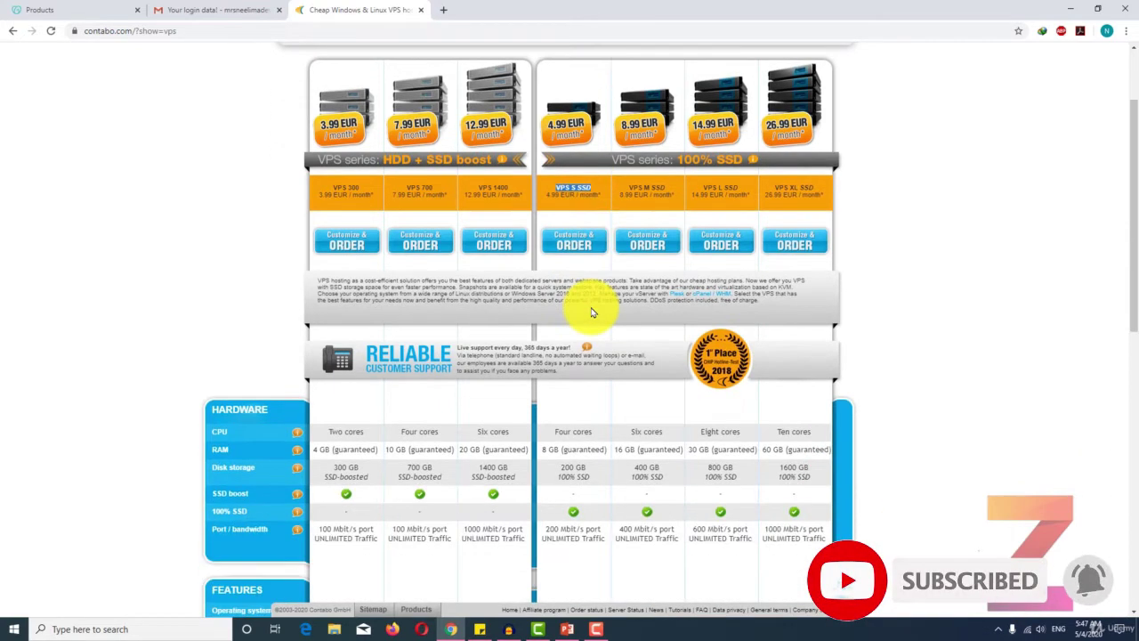
{"action": "scroll", "coordinate": [592, 312], "scroll_direction": "down", "scroll_amount": 5}
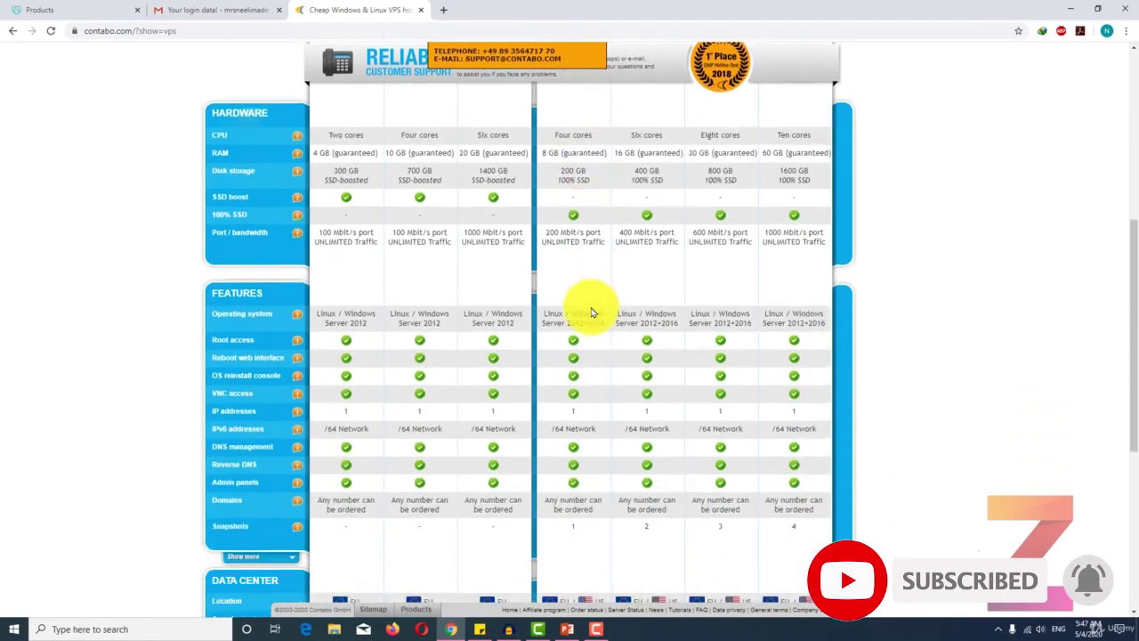
{"action": "scroll", "coordinate": [591, 311], "scroll_direction": "up", "scroll_amount": 6}
{"action": "scroll", "coordinate": [641, 294], "scroll_direction": "down", "scroll_amount": 6}
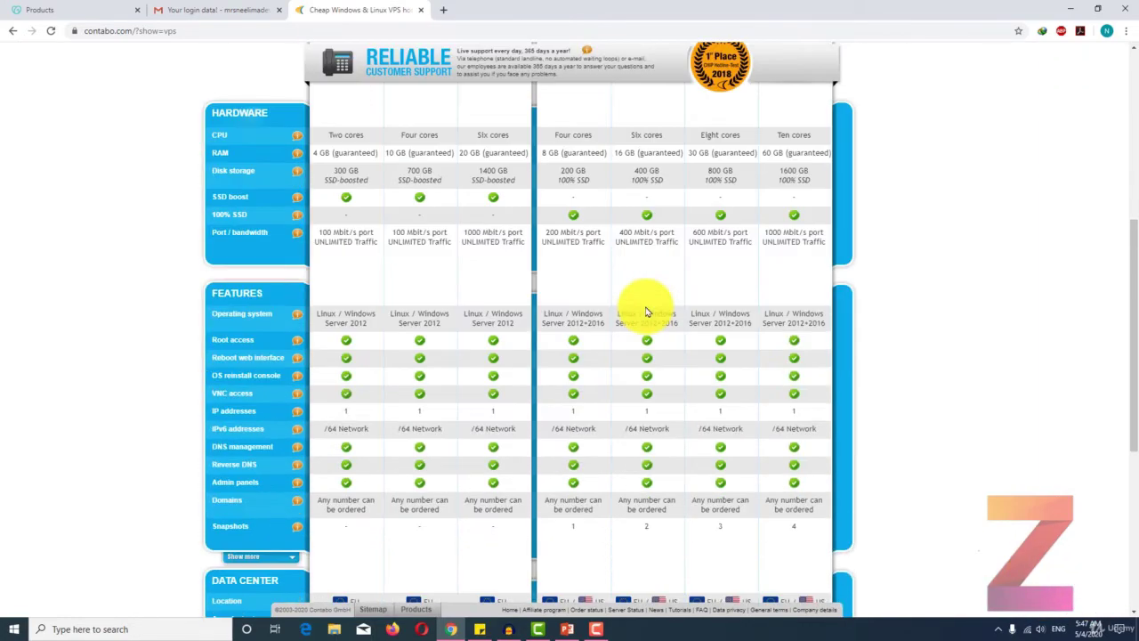
{"action": "scroll", "coordinate": [647, 312], "scroll_direction": "down", "scroll_amount": 6}
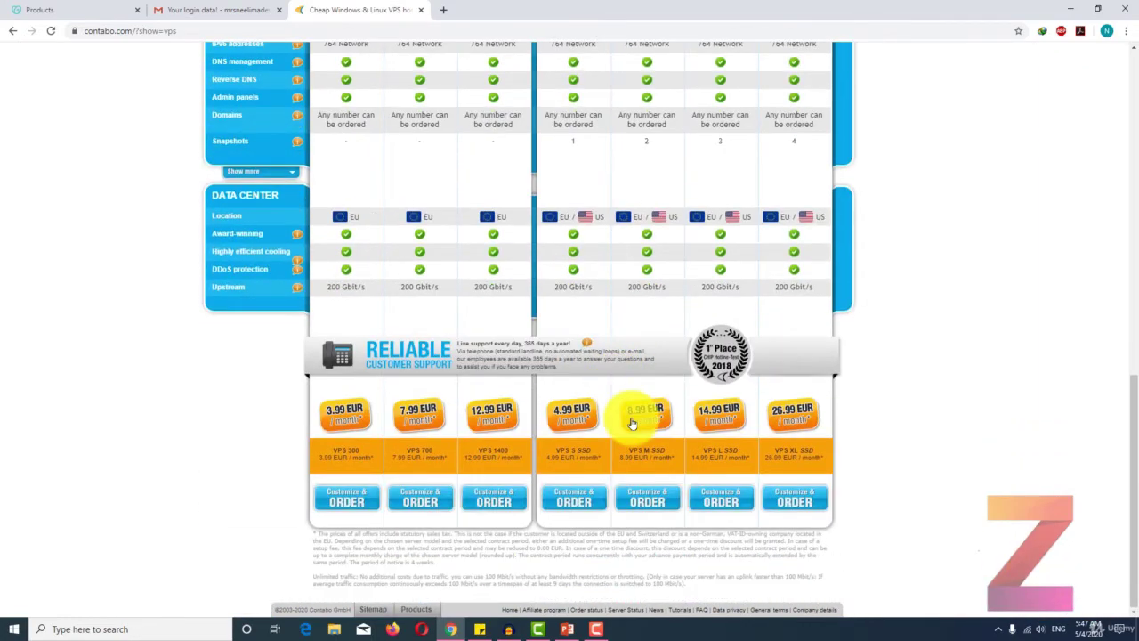
- Start a VPS M SSD order with CentOS 7 as the operating system
{"action": "left_click", "coordinate": [652, 499]}
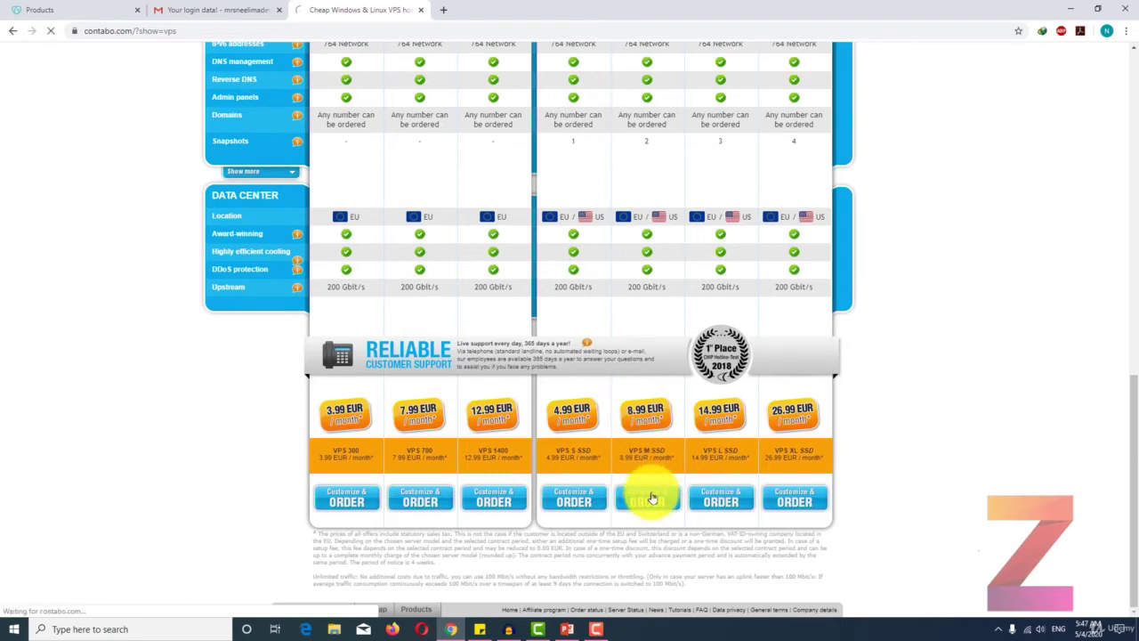
{"action": "scroll", "coordinate": [620, 454], "scroll_direction": "down", "scroll_amount": 6}
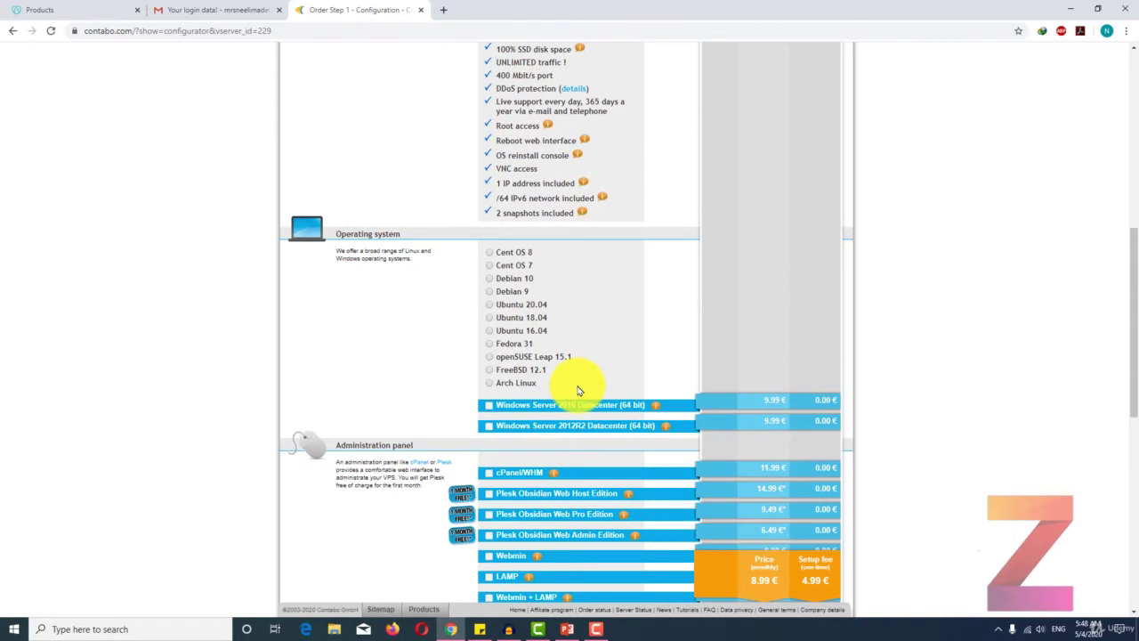
{"action": "scroll", "coordinate": [578, 390], "scroll_direction": "up", "scroll_amount": 2}
{"action": "scroll", "coordinate": [577, 391], "scroll_direction": "down", "scroll_amount": 1}
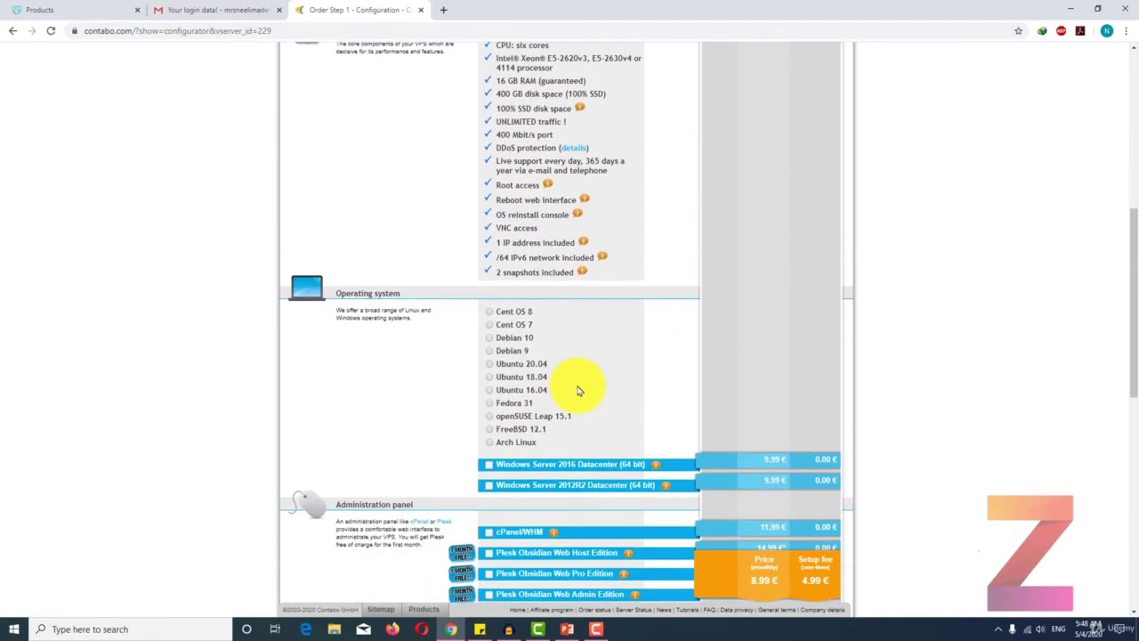
{"action": "left_click", "coordinate": [490, 326]}
- Prepay 12 months to get a 0.00 EUR setup fee and continue the order
{"action": "scroll", "coordinate": [536, 335], "scroll_direction": "down", "scroll_amount": 10}
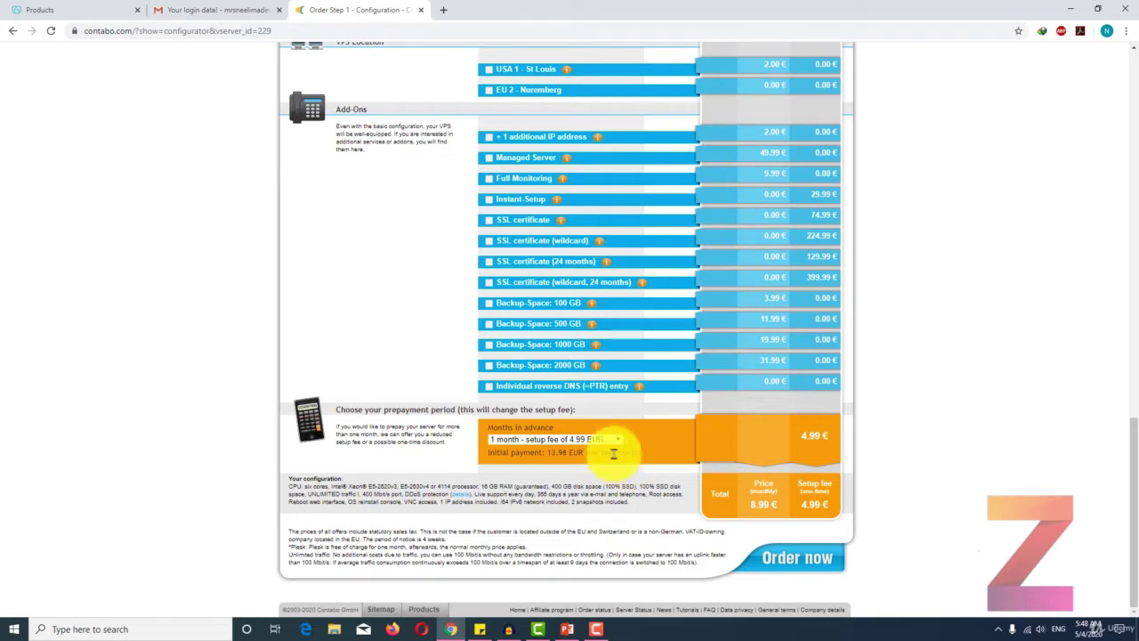
{"action": "left_click", "coordinate": [610, 440]}
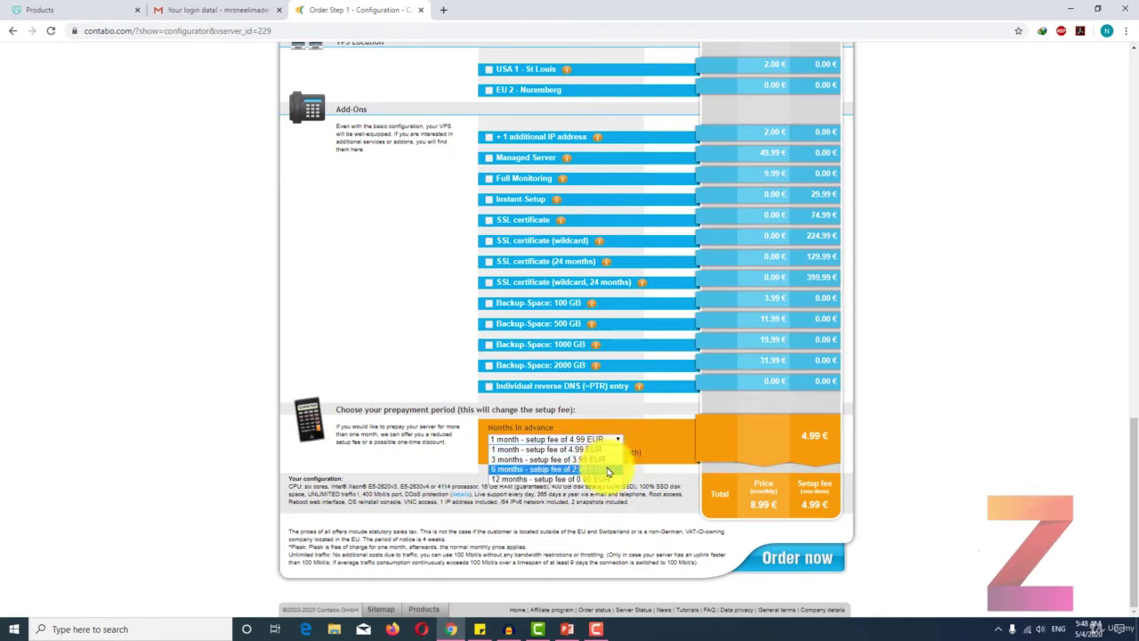
{"action": "left_click", "coordinate": [610, 480]}
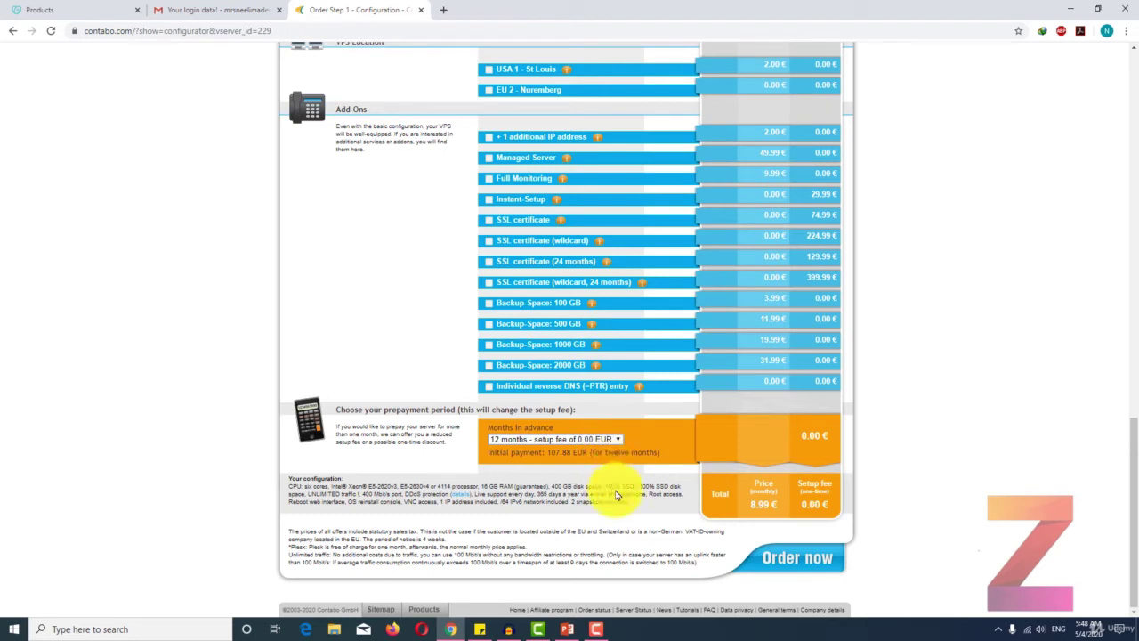
{"action": "left_click", "coordinate": [589, 440]}
{"action": "left_click", "coordinate": [602, 481]}
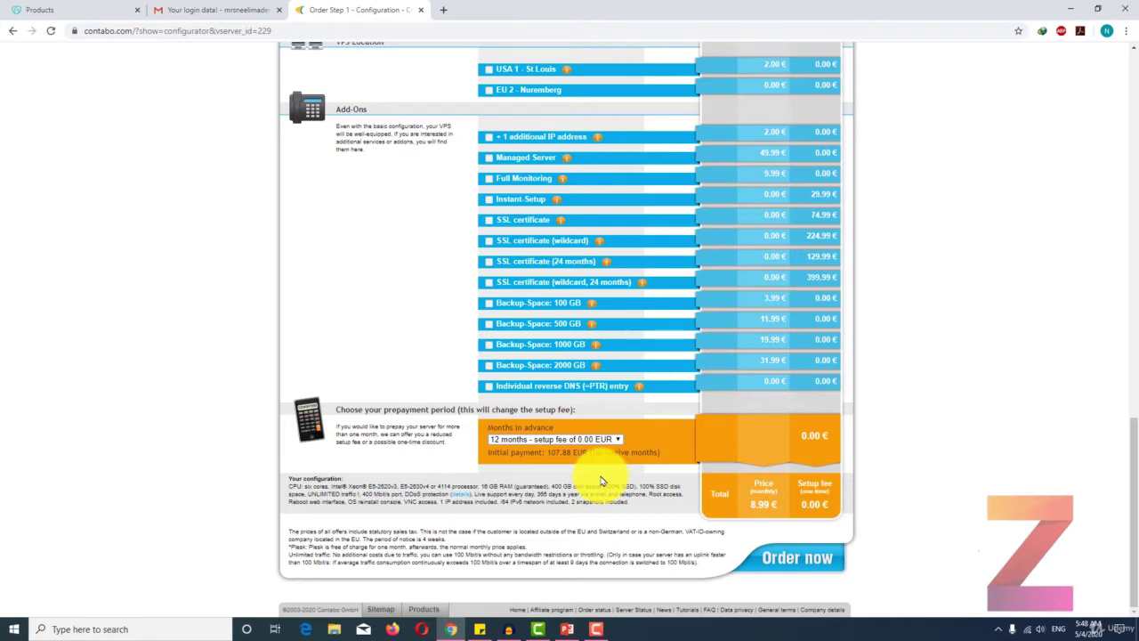
{"action": "left_click", "coordinate": [799, 557]}
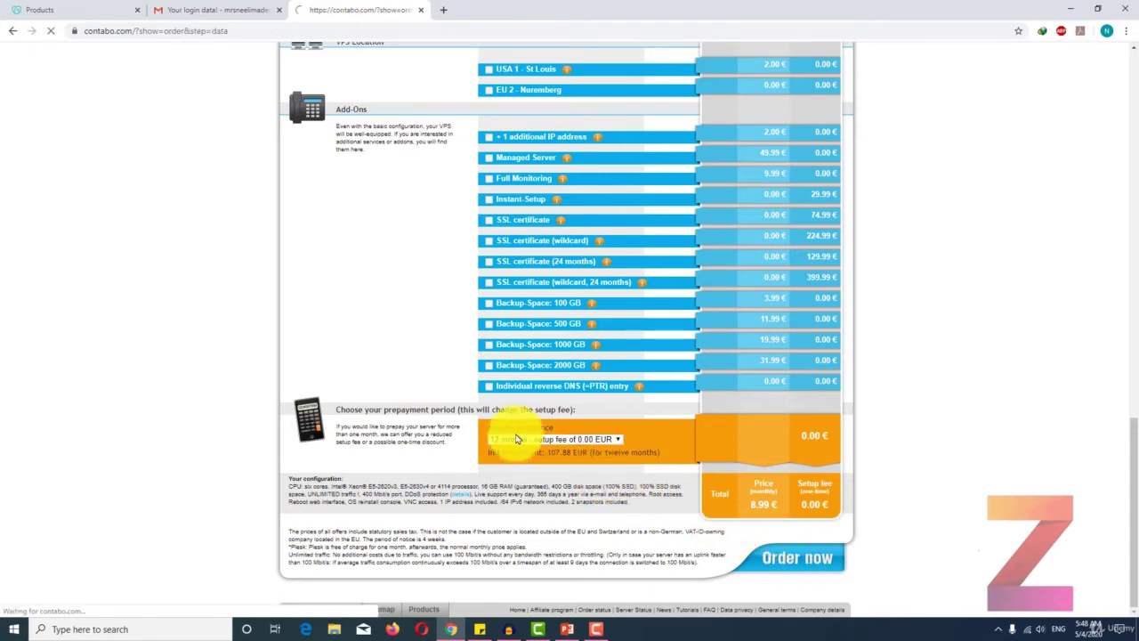
- Review the Your data form from the First name field down to the terms section
{"action": "scroll", "coordinate": [483, 297], "scroll_direction": "down", "scroll_amount": 2}
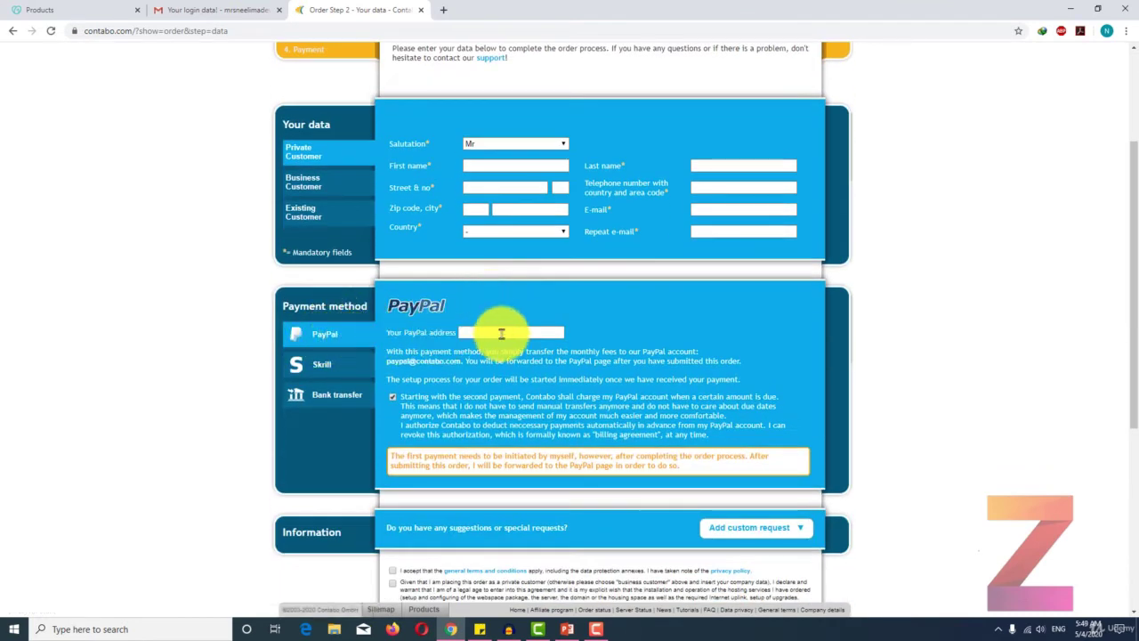
{"action": "left_click", "coordinate": [505, 167]}
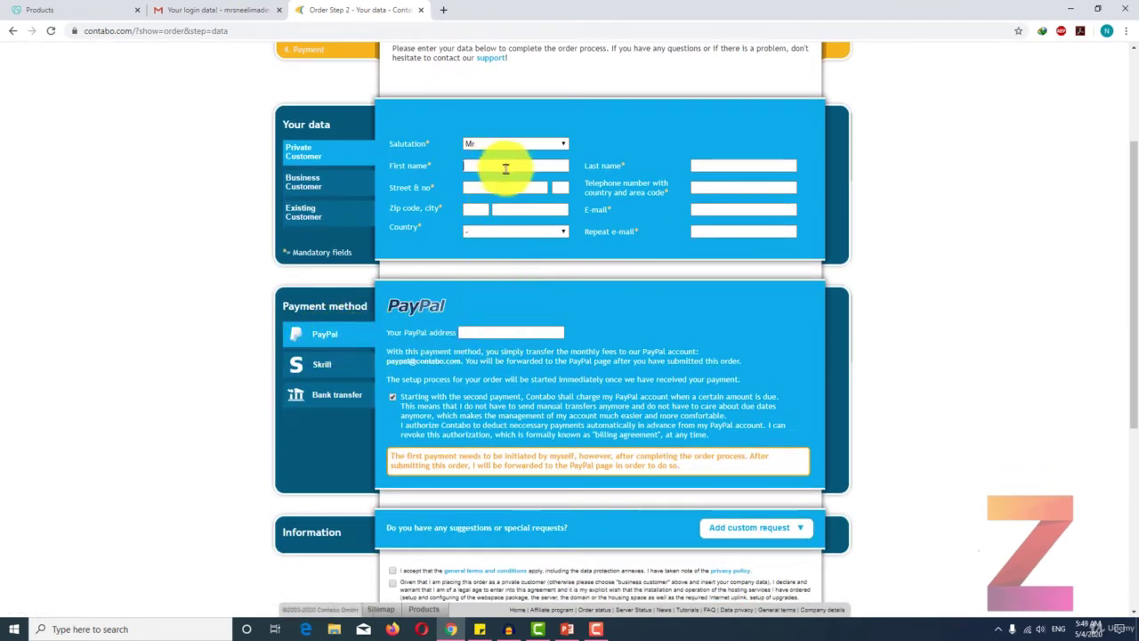
{"action": "scroll", "coordinate": [681, 407], "scroll_direction": "down", "scroll_amount": 4}
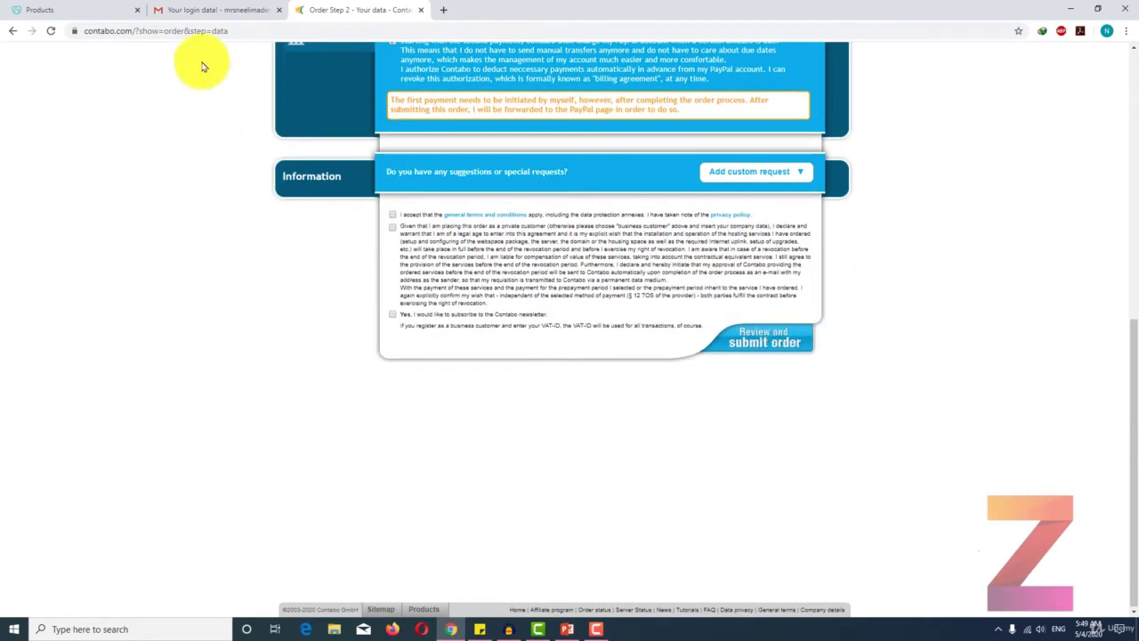
- In the Contabo login email, select the VPS IP address, user name root and password
{"action": "left_click", "coordinate": [229, 13]}
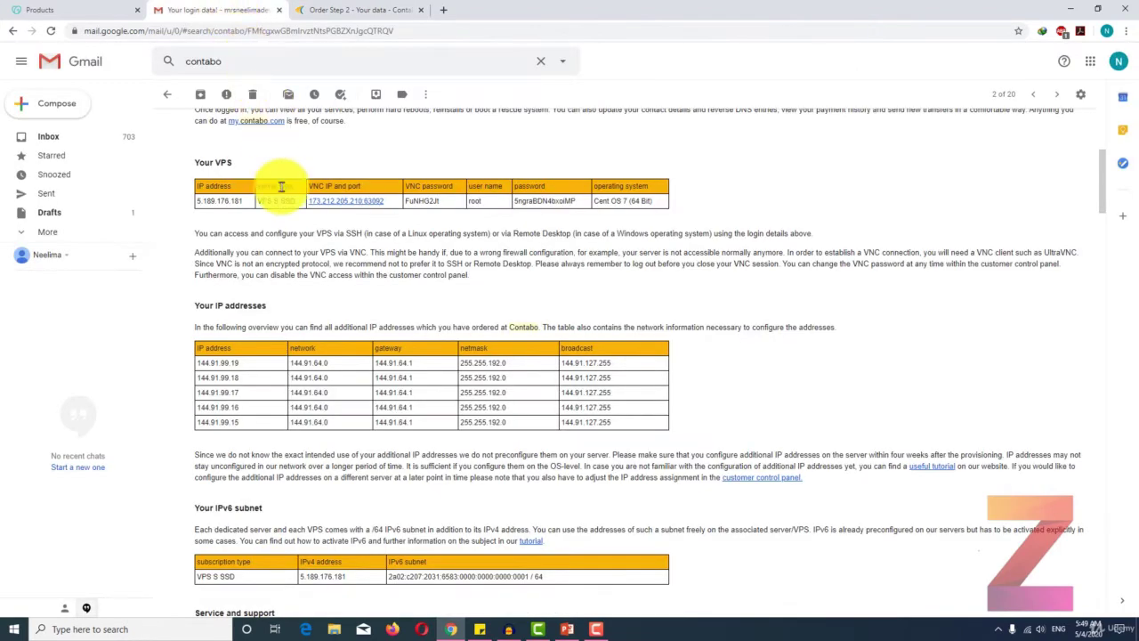
{"action": "scroll", "coordinate": [282, 188], "scroll_direction": "down", "scroll_amount": 1}
{"action": "scroll", "coordinate": [282, 187], "scroll_direction": "up", "scroll_amount": 1}
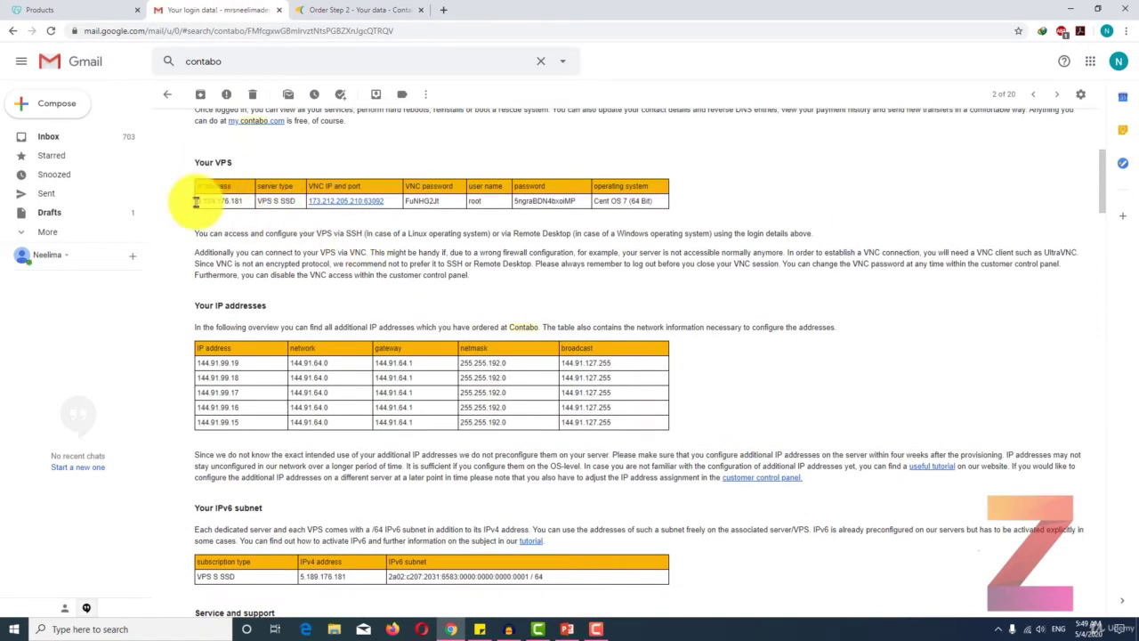
{"action": "left_click_drag", "start_coordinate": [194, 201], "coordinate": [242, 200]}
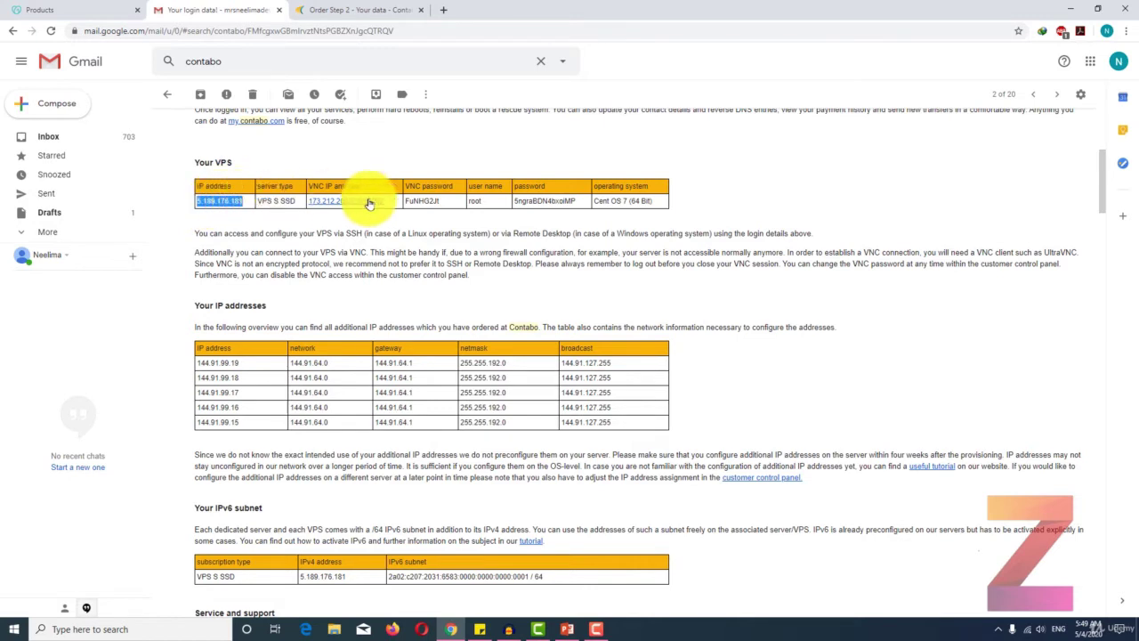
{"action": "left_click_drag", "start_coordinate": [469, 201], "coordinate": [654, 211]}
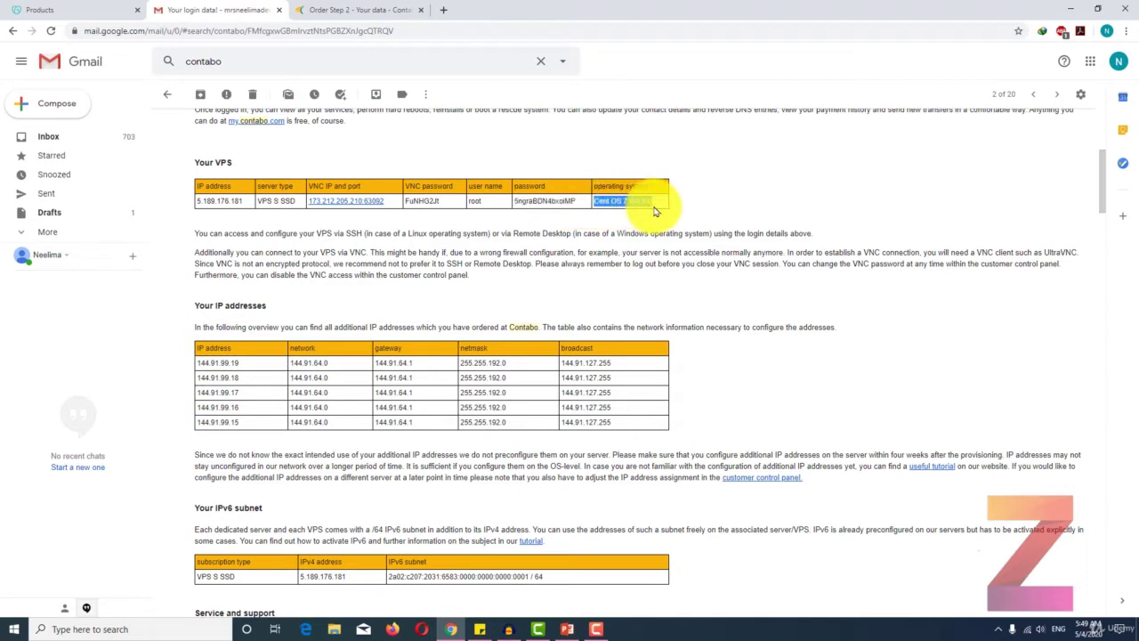
{"action": "left_click", "coordinate": [422, 256]}
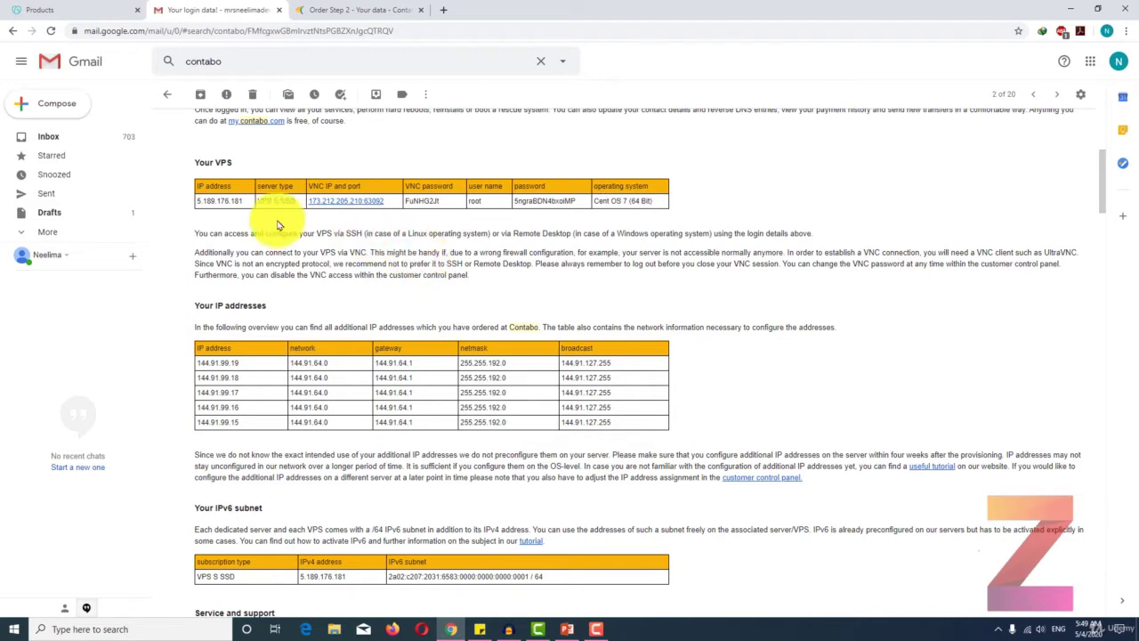
{"action": "left_click_drag", "start_coordinate": [199, 206], "coordinate": [248, 204]}
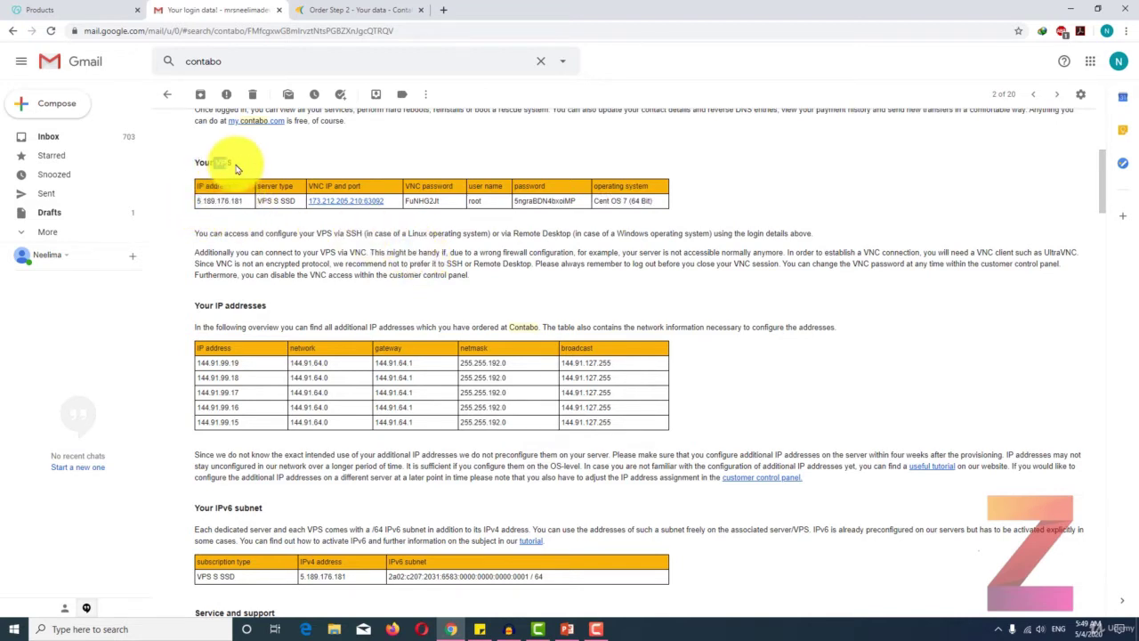
{"action": "left_click_drag", "start_coordinate": [517, 200], "coordinate": [575, 200]}
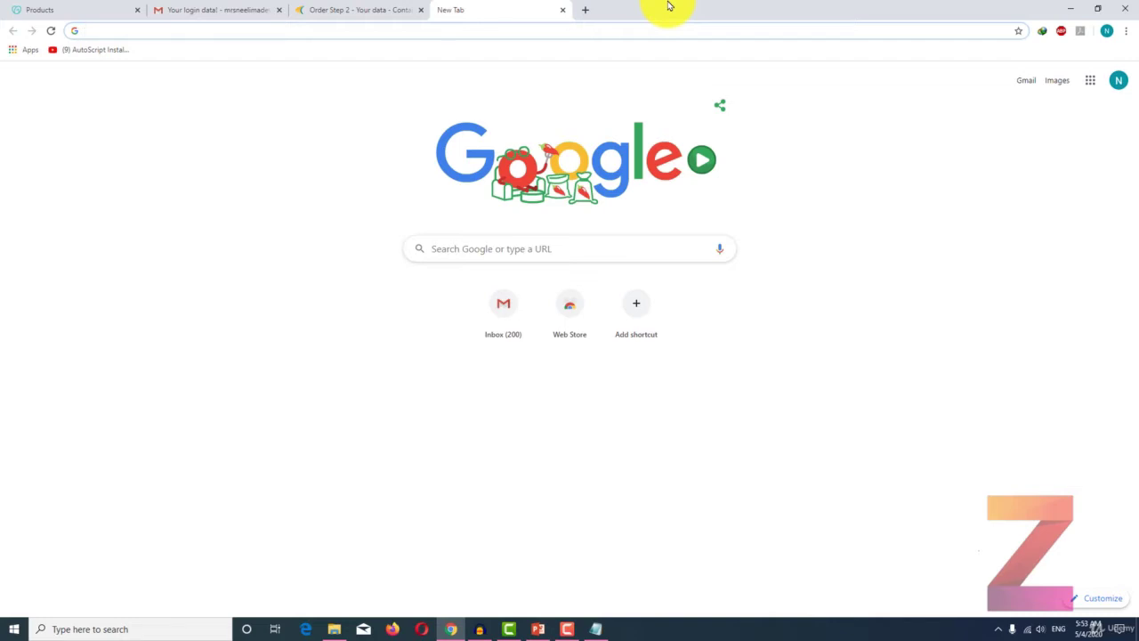
- Search Google for putty and download the 64-bit putty.exe from putty.org's download page
{"action": "type", "text": "putty"}
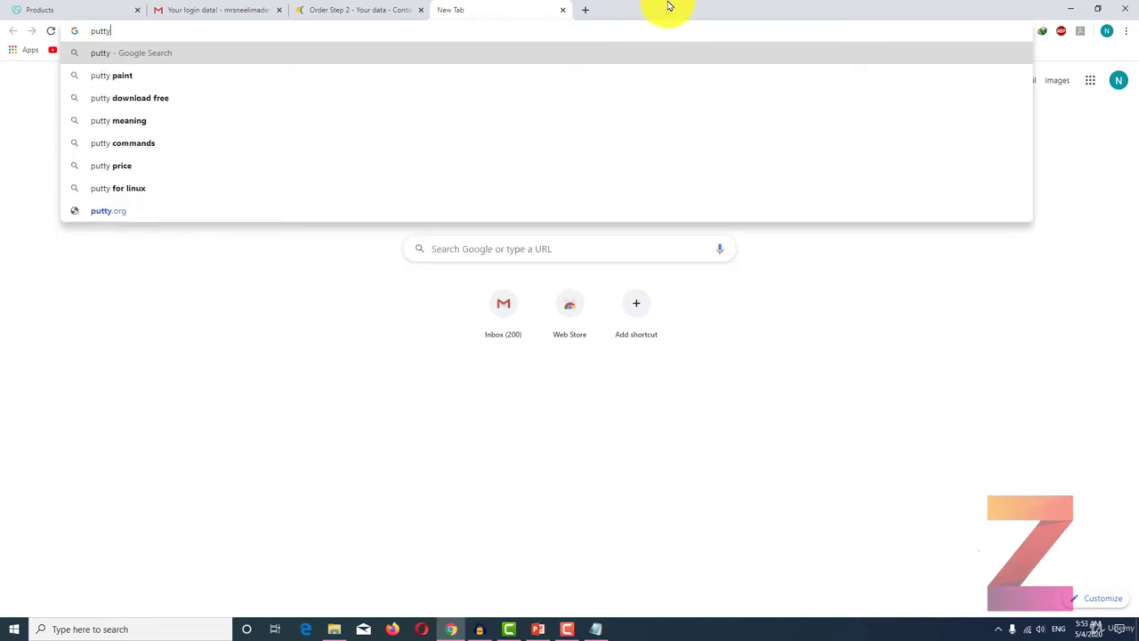
{"action": "key", "text": "Return"}
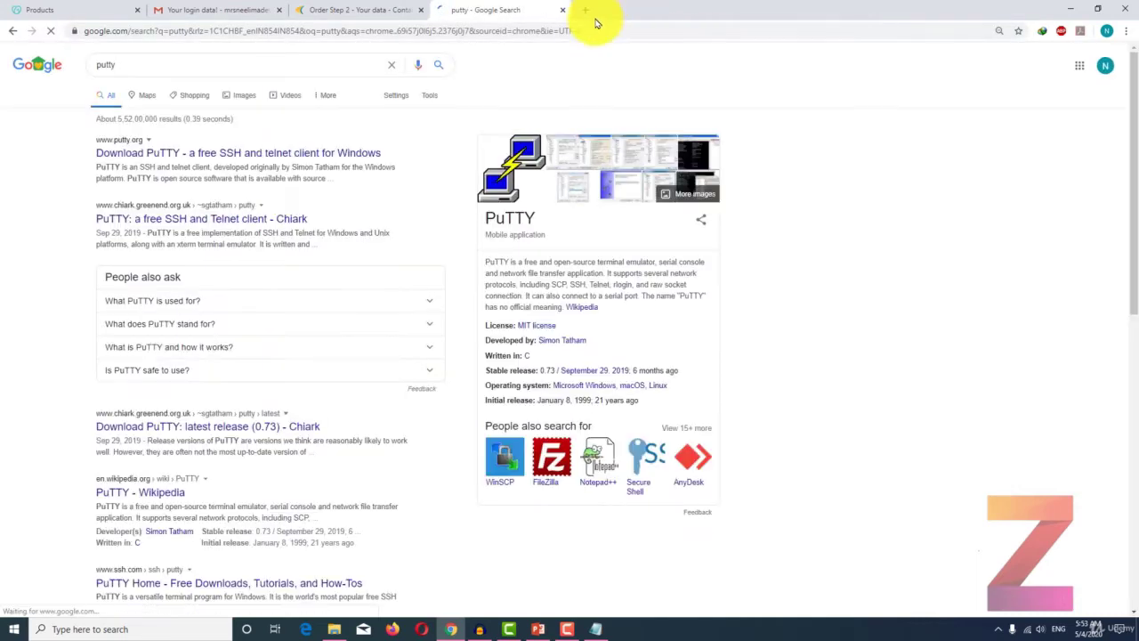
{"action": "left_click", "coordinate": [241, 155]}
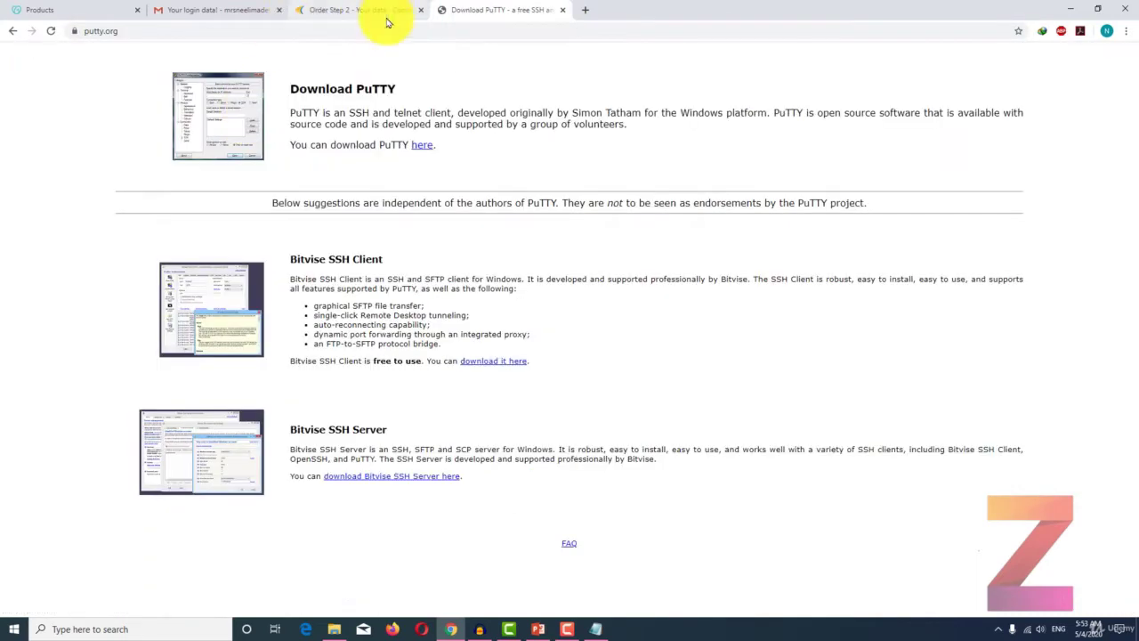
{"action": "left_click", "coordinate": [420, 147]}
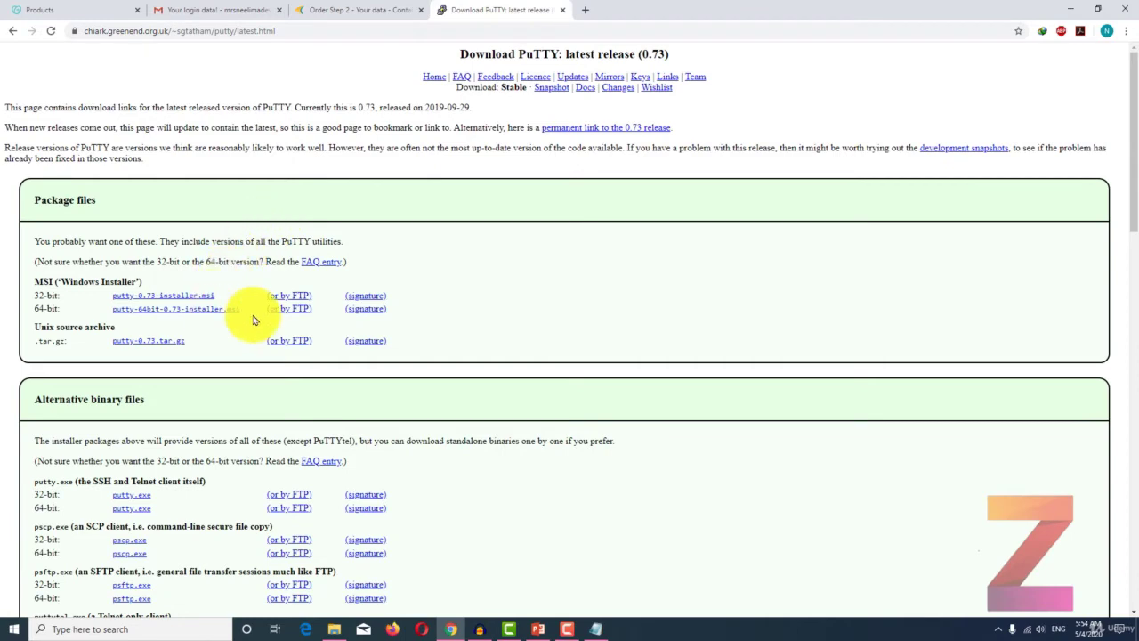
{"action": "scroll", "coordinate": [262, 330], "scroll_direction": "down", "scroll_amount": 3}
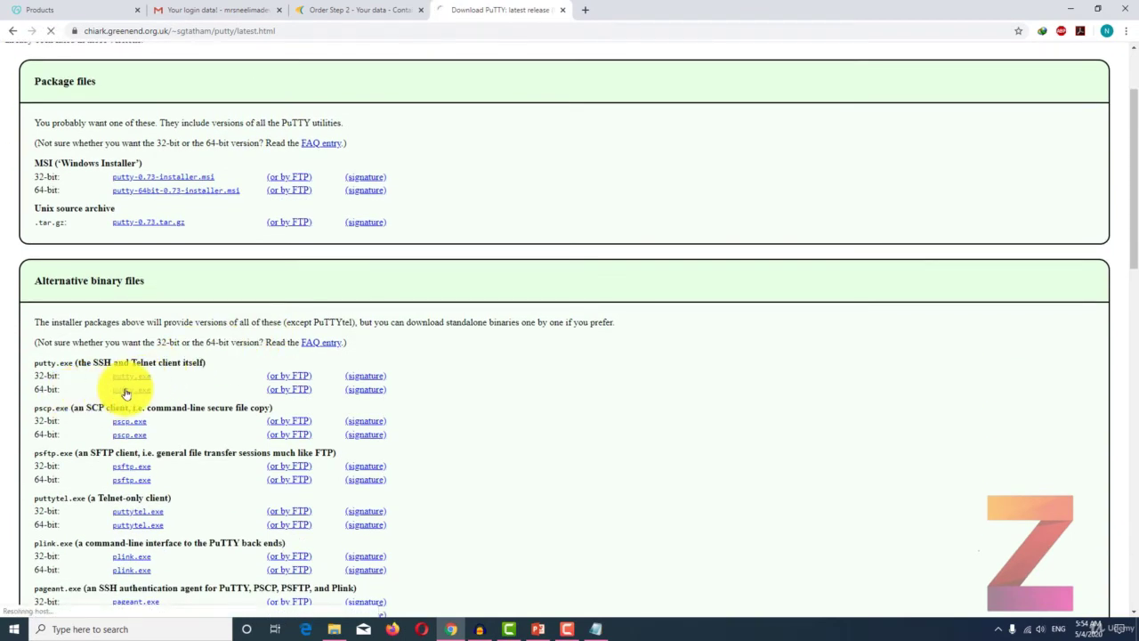
{"action": "left_click", "coordinate": [134, 390]}
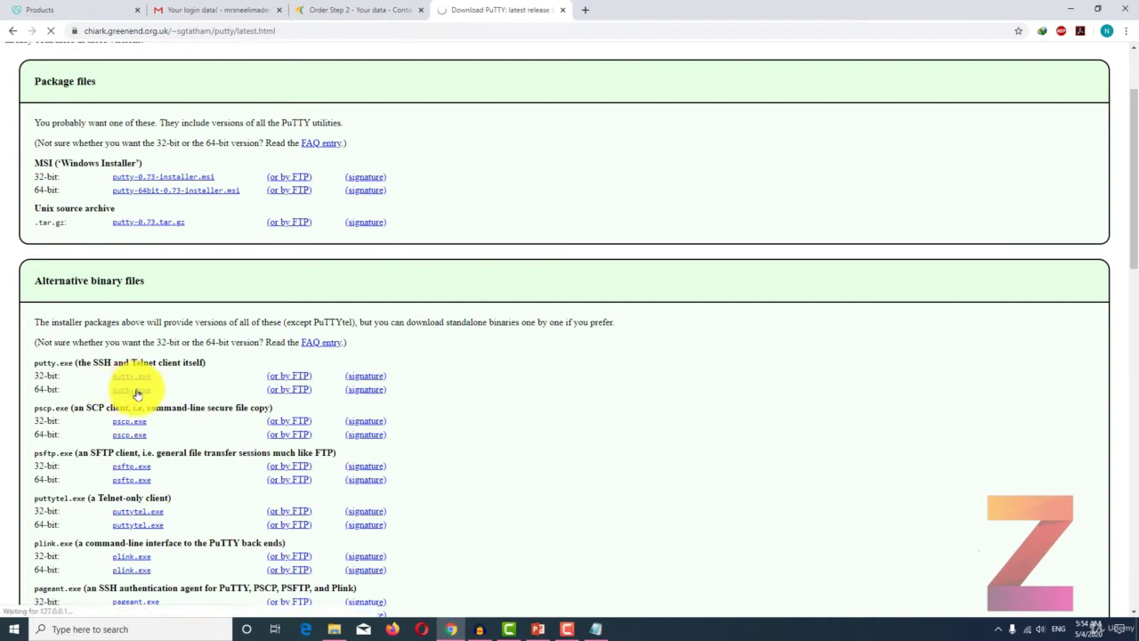
{"action": "left_click", "coordinate": [566, 366]}
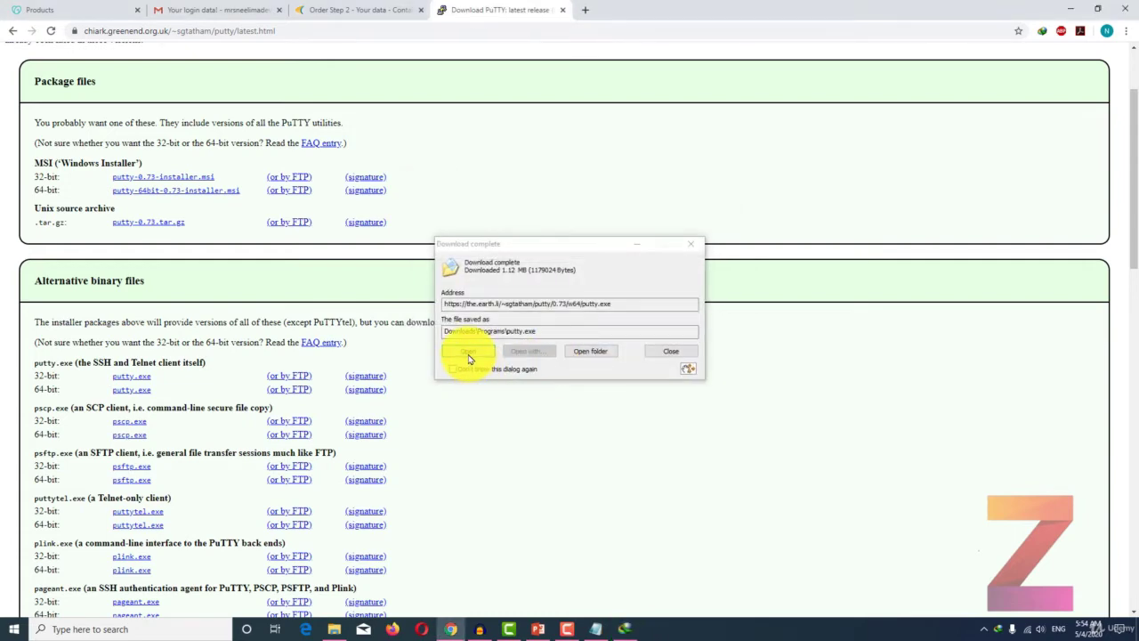
- Launch PuTTY and open an SSH connection to the pasted server IP 173.230.136.136
{"action": "left_click", "coordinate": [469, 354]}
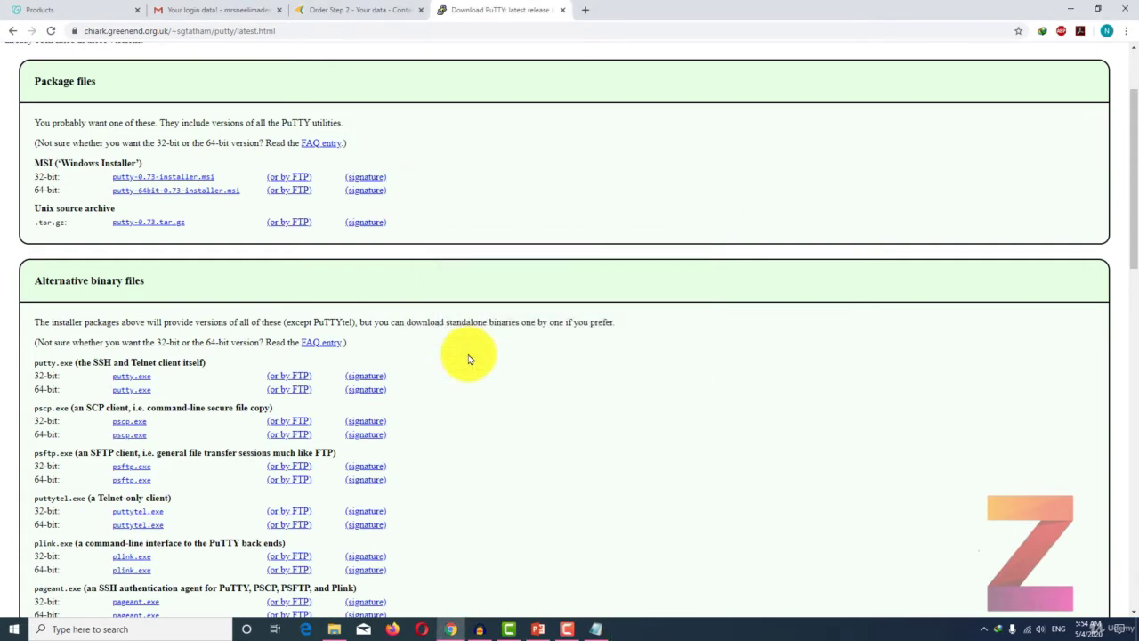
{"action": "left_click", "coordinate": [589, 629]}
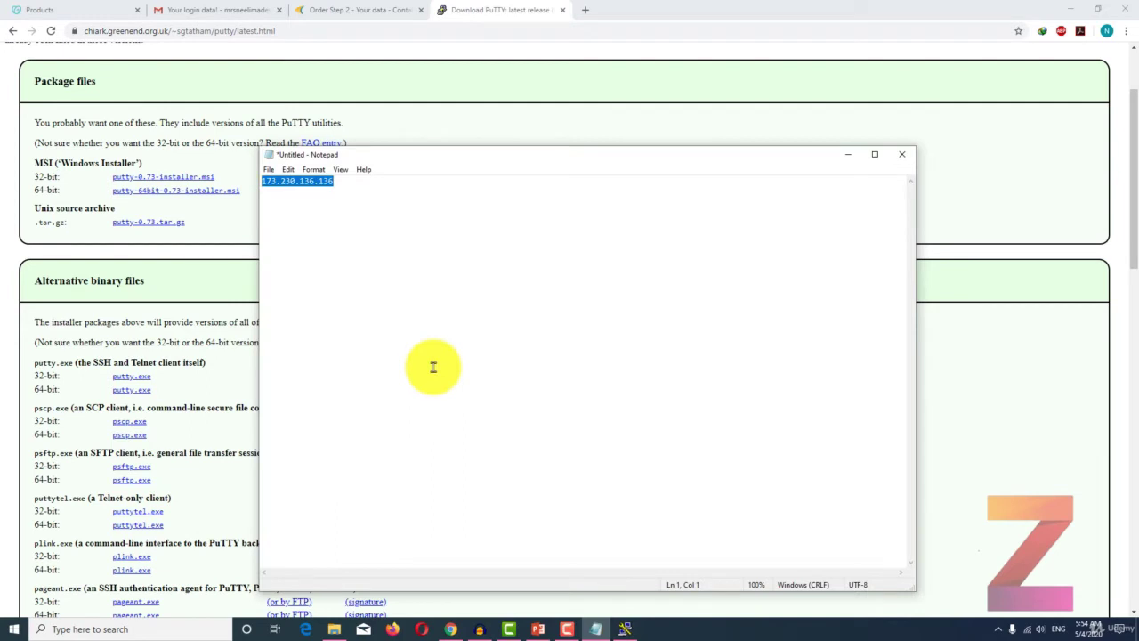
{"action": "left_click", "coordinate": [847, 155]}
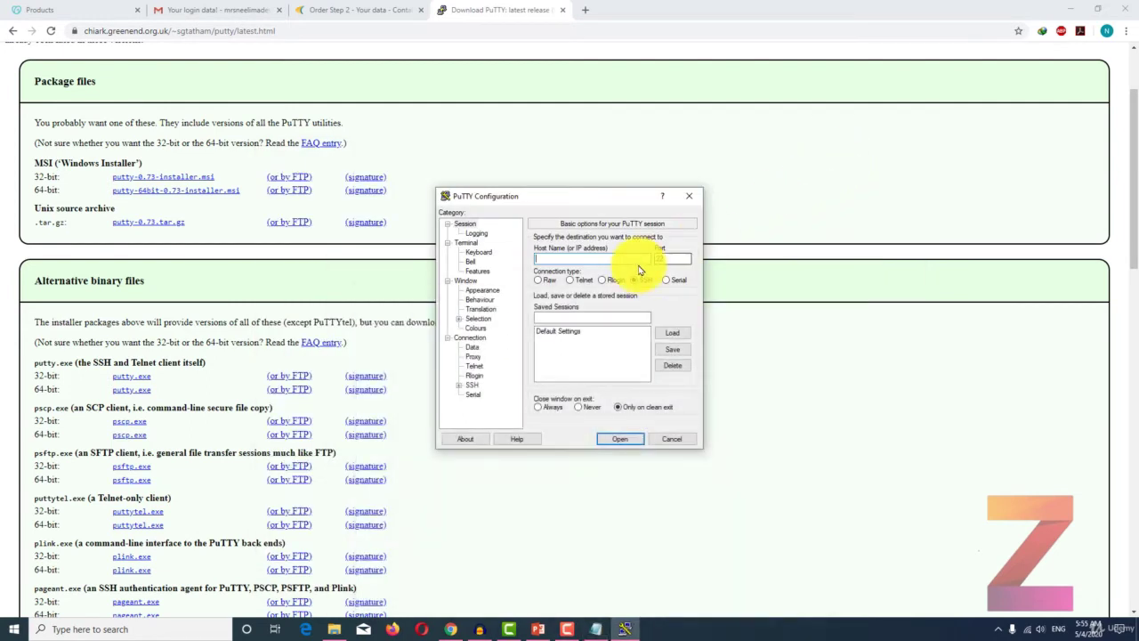
{"action": "type", "text": "173.230.136.136"}
{"action": "key", "text": "Return"}
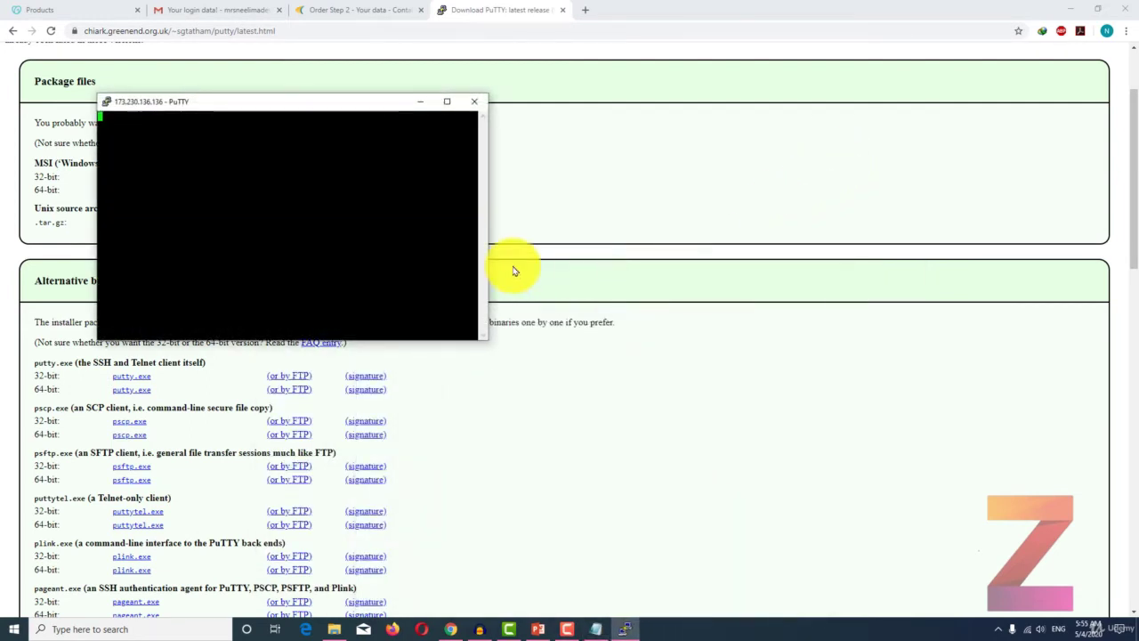
- Accept the server's host key and log in as root with the password
{"action": "left_click_drag", "start_coordinate": [229, 106], "coordinate": [496, 209]}
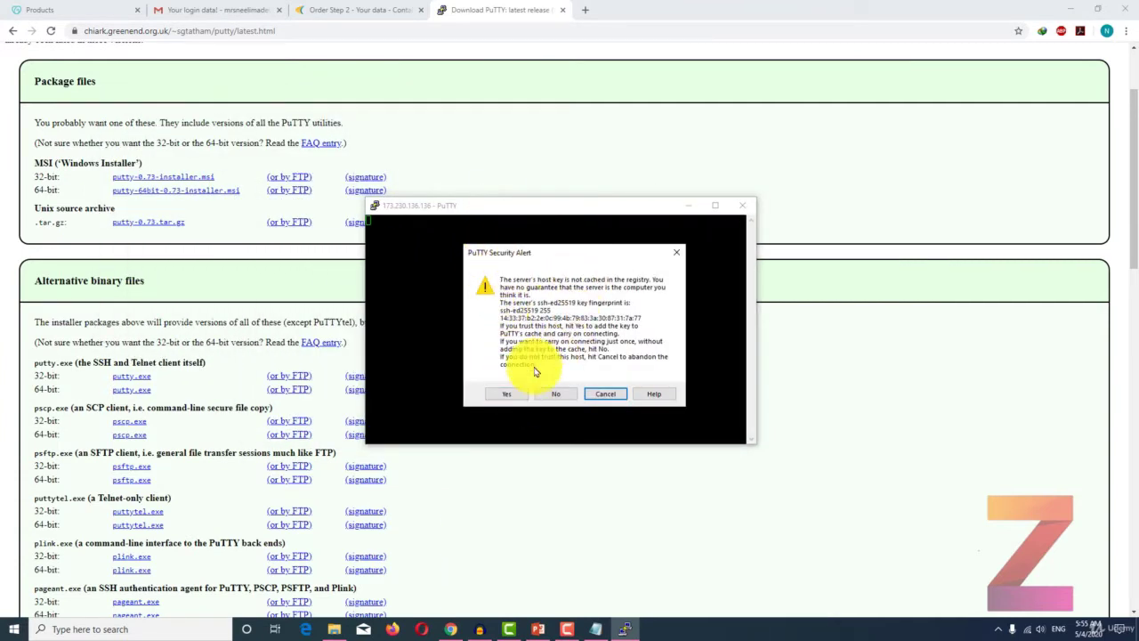
{"action": "left_click", "coordinate": [507, 394]}
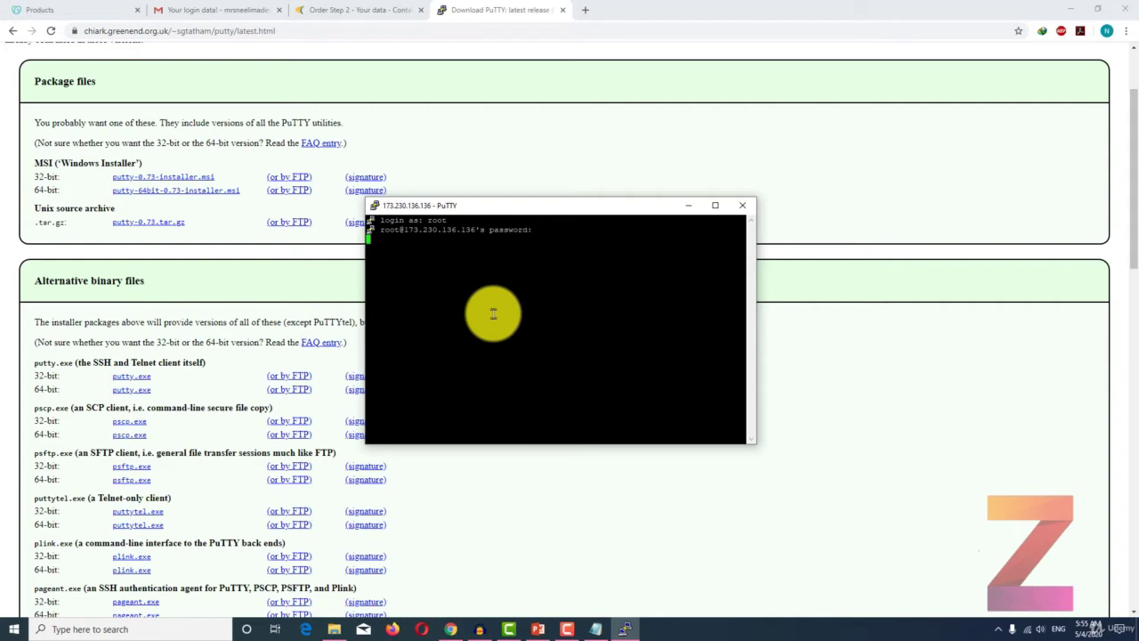
{"action": "key", "text": "Return"}
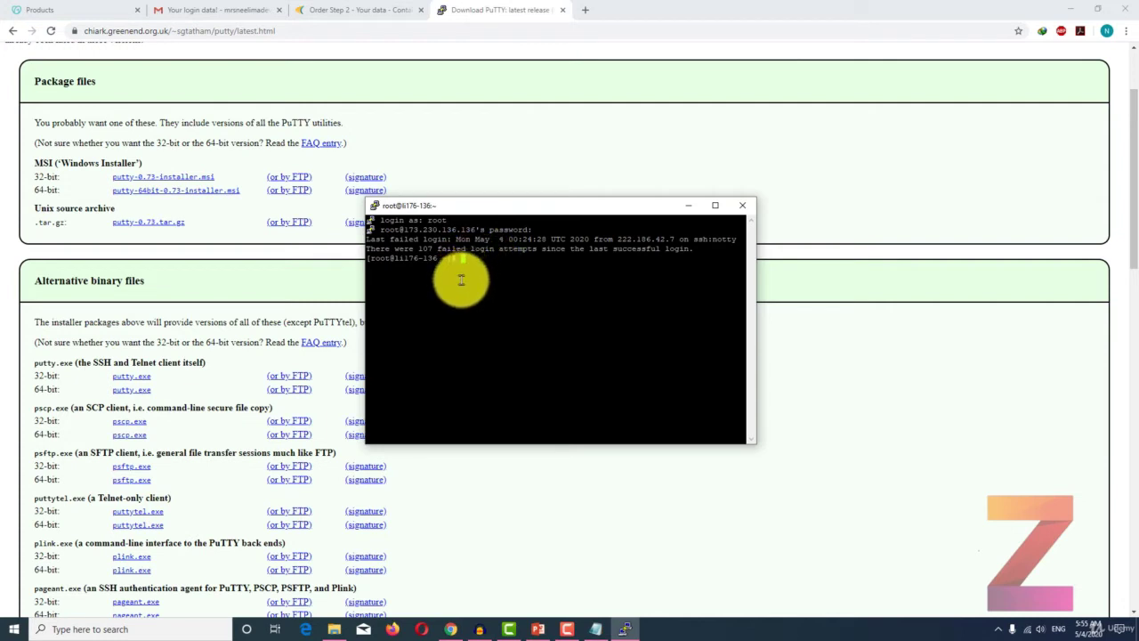
{"action": "left_click_drag", "start_coordinate": [455, 258], "coordinate": [463, 256]}
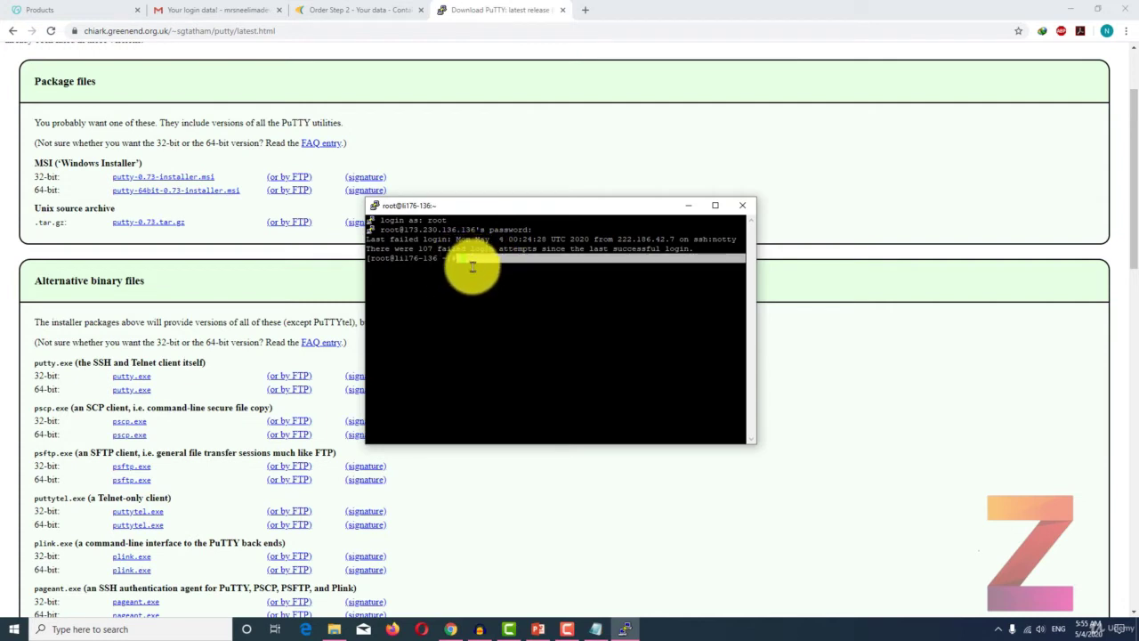
- Change the running session's terminal font to 12-point Courier New via Appearance settings and apply
{"action": "left_click", "coordinate": [464, 258]}
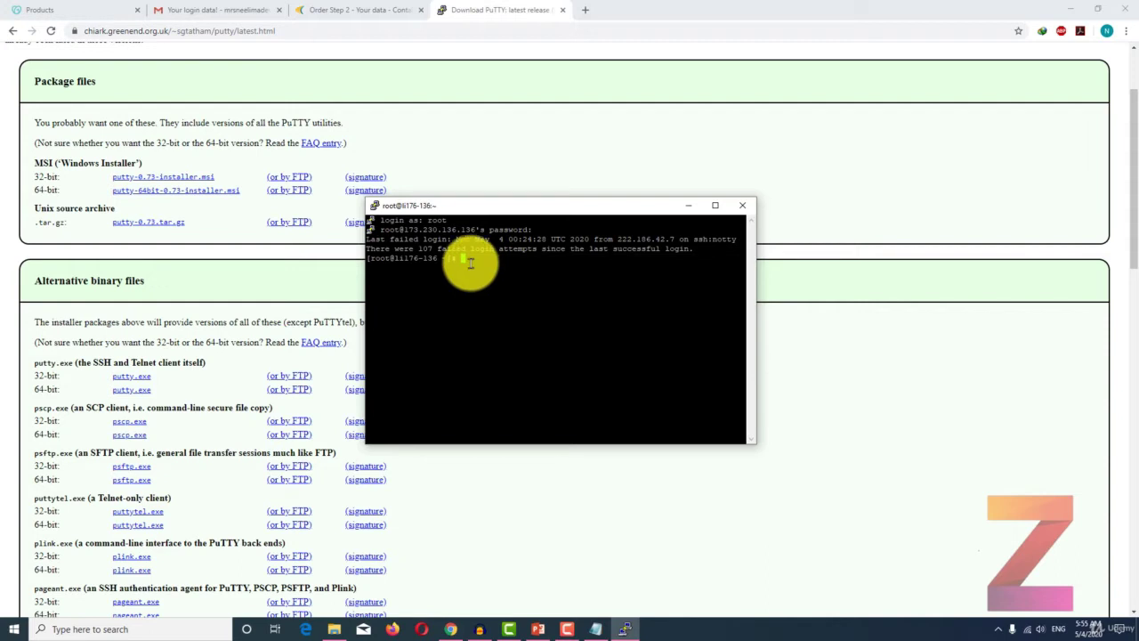
{"action": "right_click", "coordinate": [485, 205]}
{"action": "left_click", "coordinate": [538, 375]}
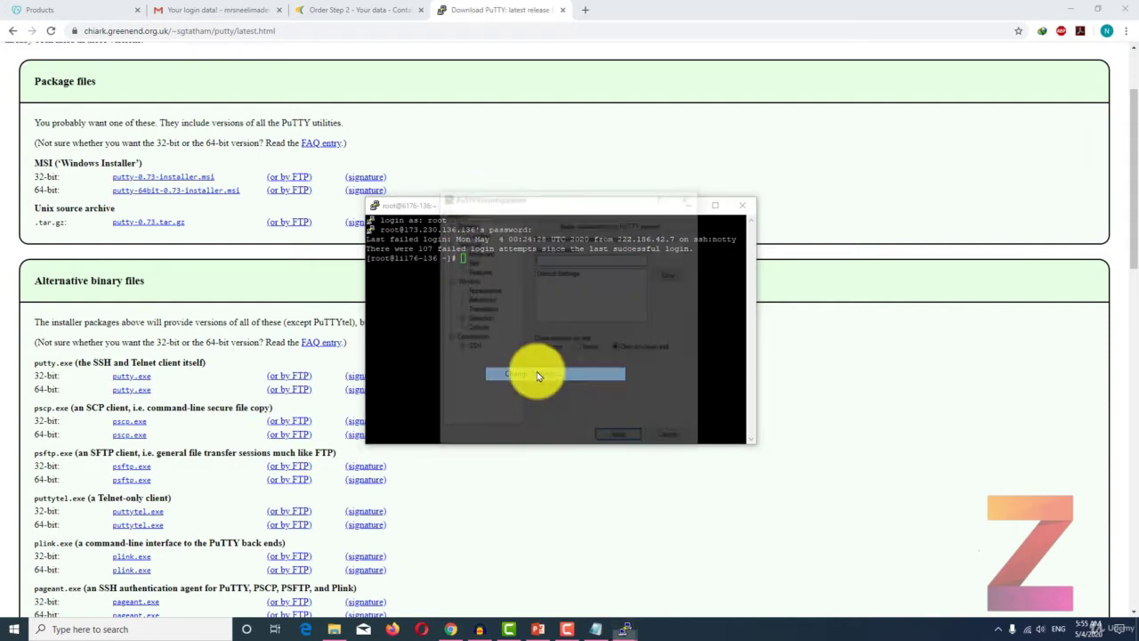
{"action": "left_click", "coordinate": [483, 290]}
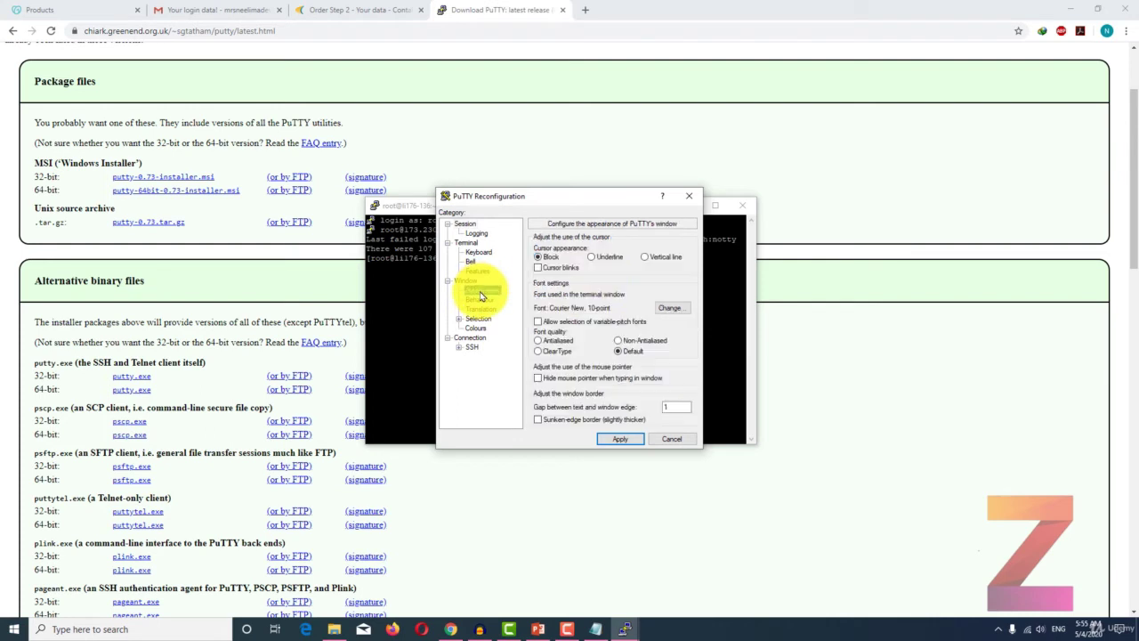
{"action": "left_click", "coordinate": [670, 309]}
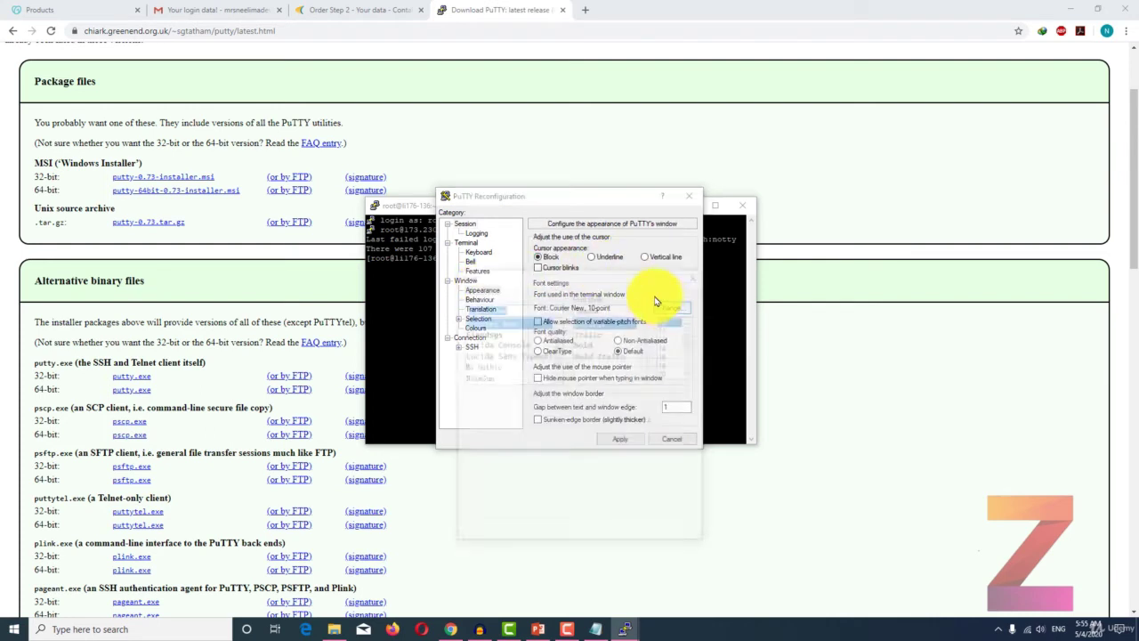
{"action": "left_click", "coordinate": [668, 338]}
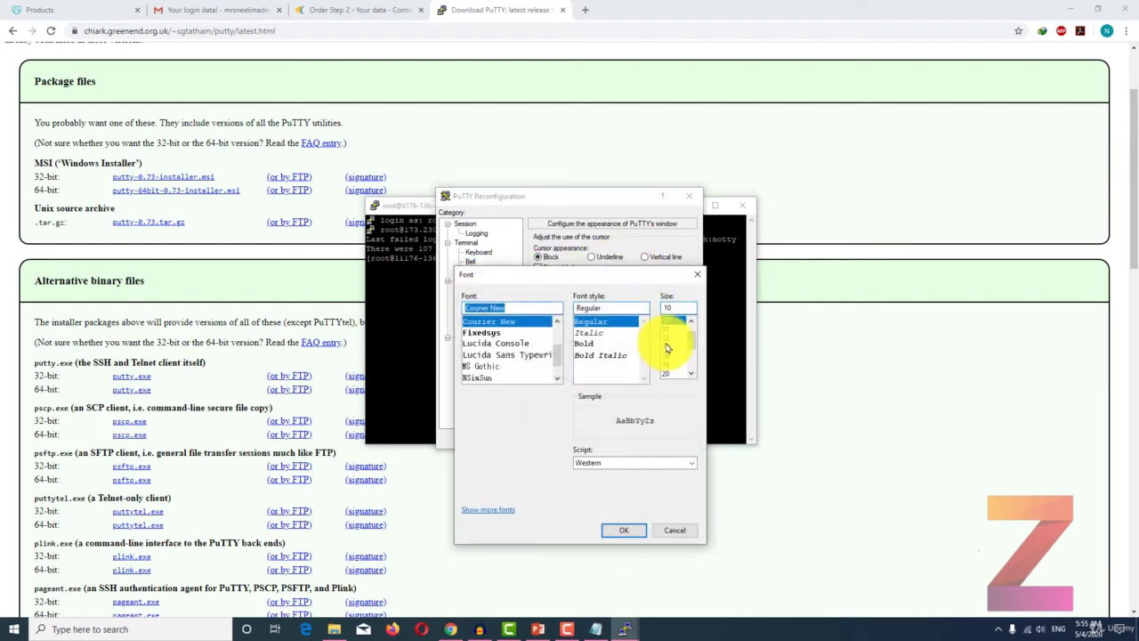
{"action": "left_click", "coordinate": [623, 530]}
{"action": "left_click", "coordinate": [623, 438]}
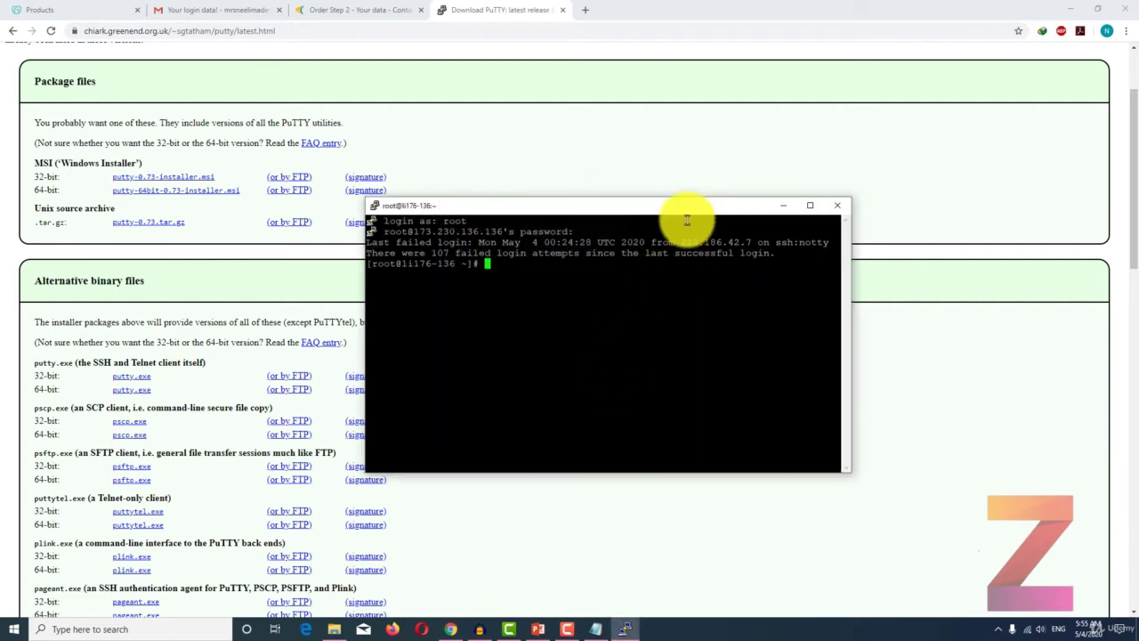
- Copy the 'yum update' command into the notes beside the server IP
{"action": "left_click_drag", "start_coordinate": [680, 213], "coordinate": [535, 212]}
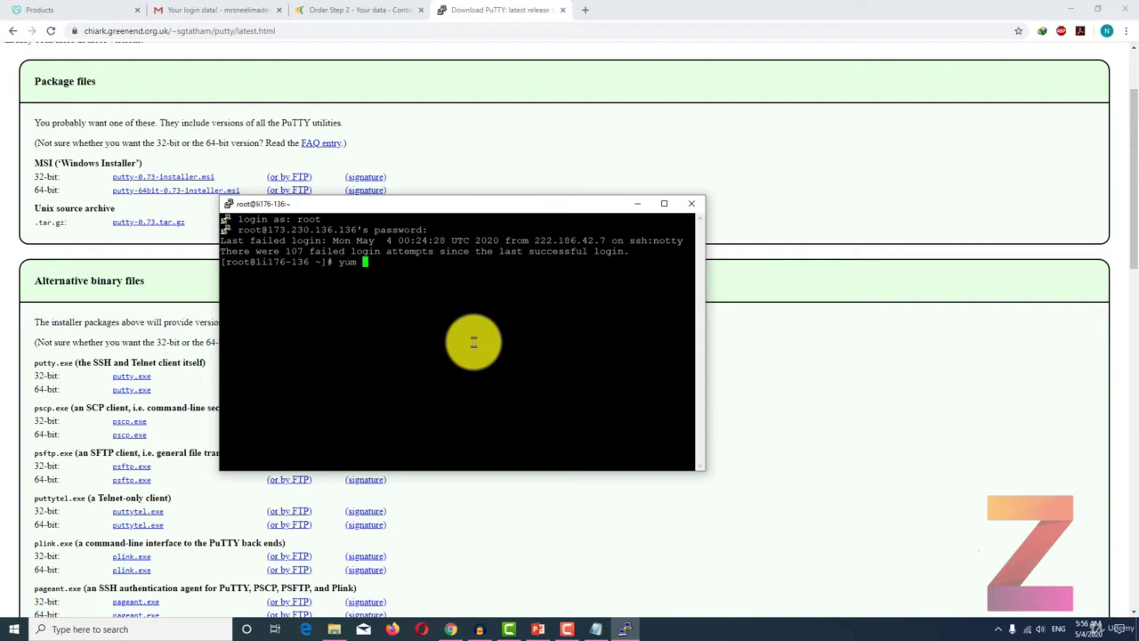
{"action": "type", "text": "update"}
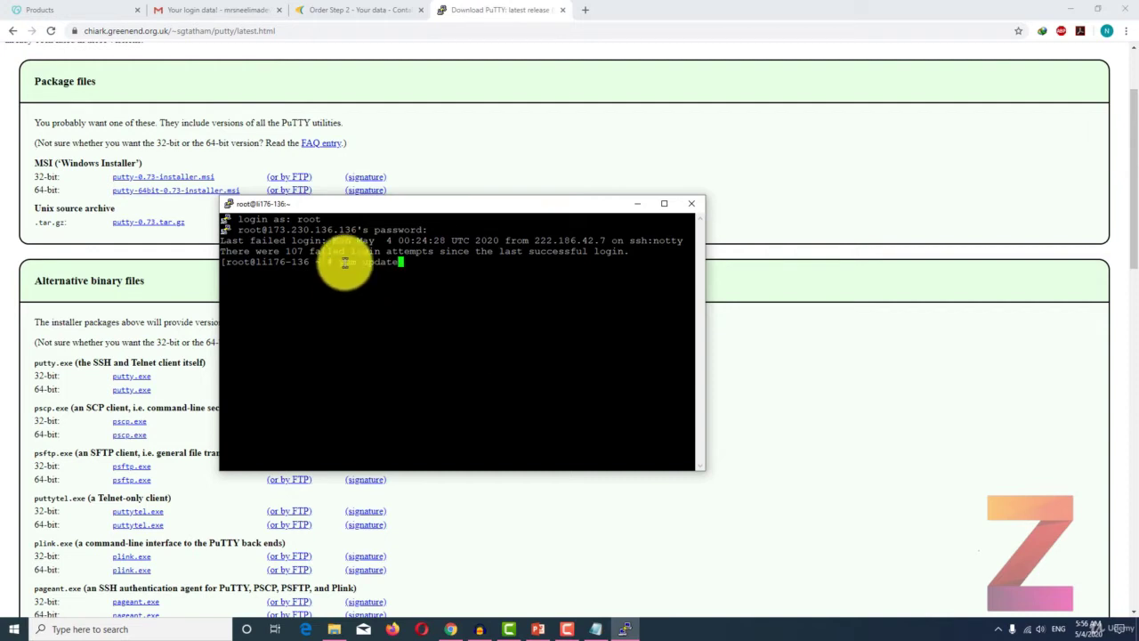
{"action": "left_click_drag", "start_coordinate": [339, 263], "coordinate": [397, 262]}
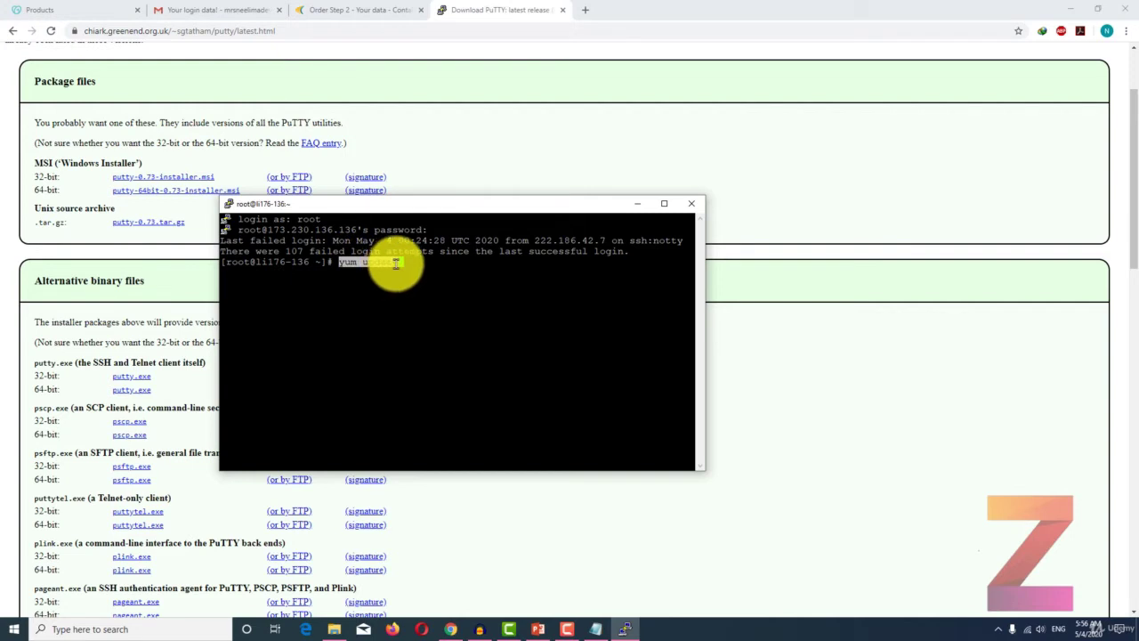
{"action": "left_click", "coordinate": [592, 626]}
{"action": "left_click", "coordinate": [419, 191]}
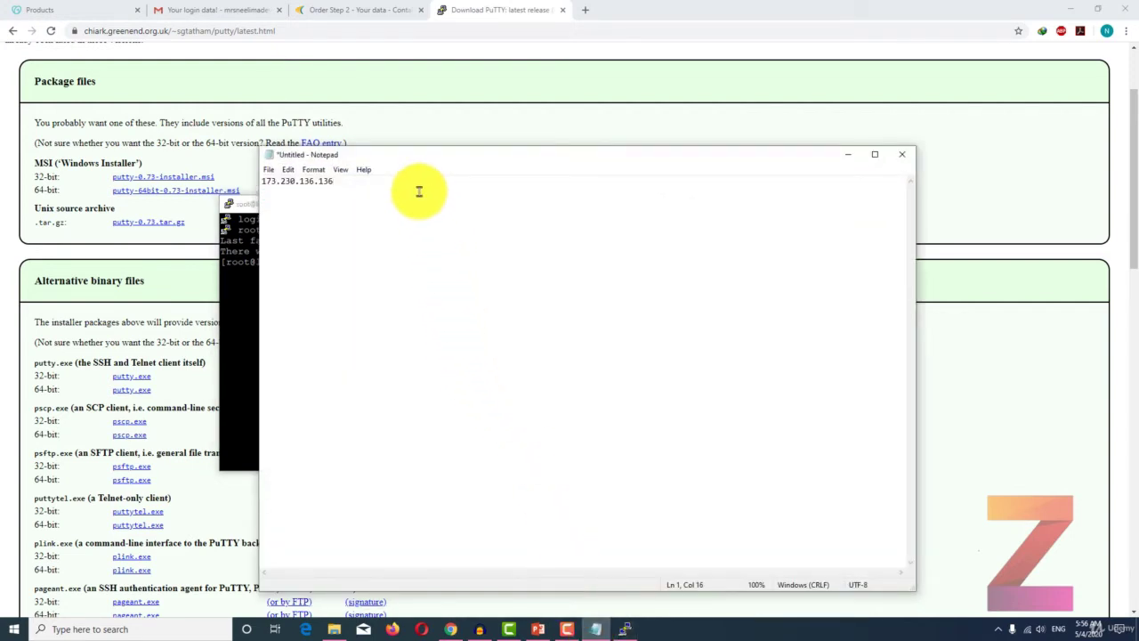
{"action": "type", "text": "yum update"}
{"action": "left_click", "coordinate": [850, 154]}
- Run yum update, confirming the package download and the CentOS 7 GPG key with y
{"action": "left_click", "coordinate": [469, 313]}
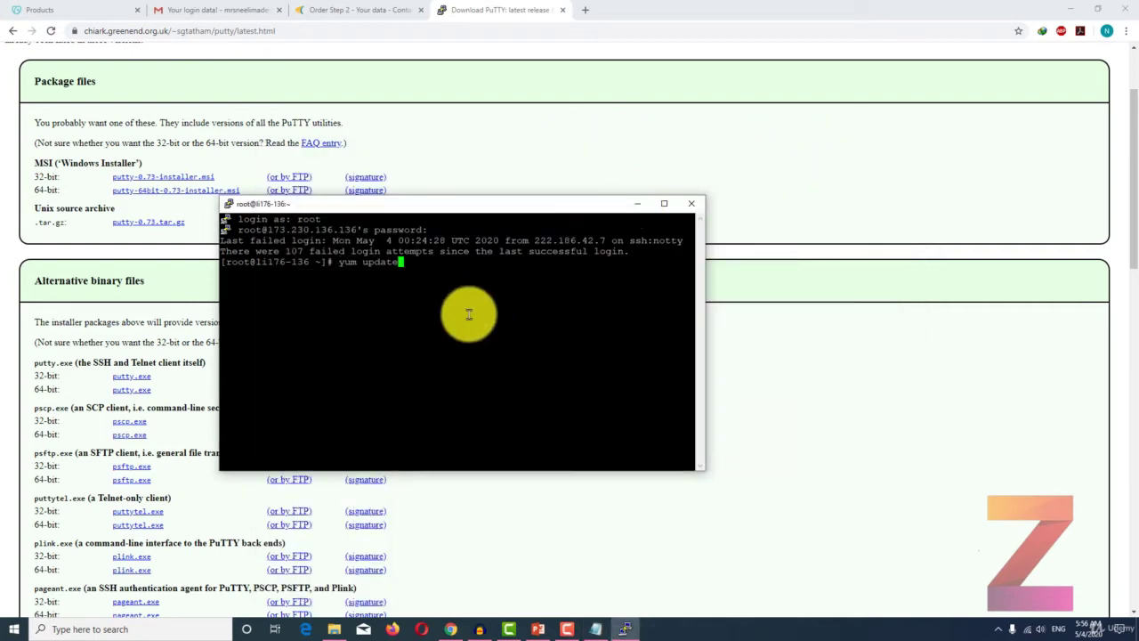
{"action": "key", "text": "Return"}
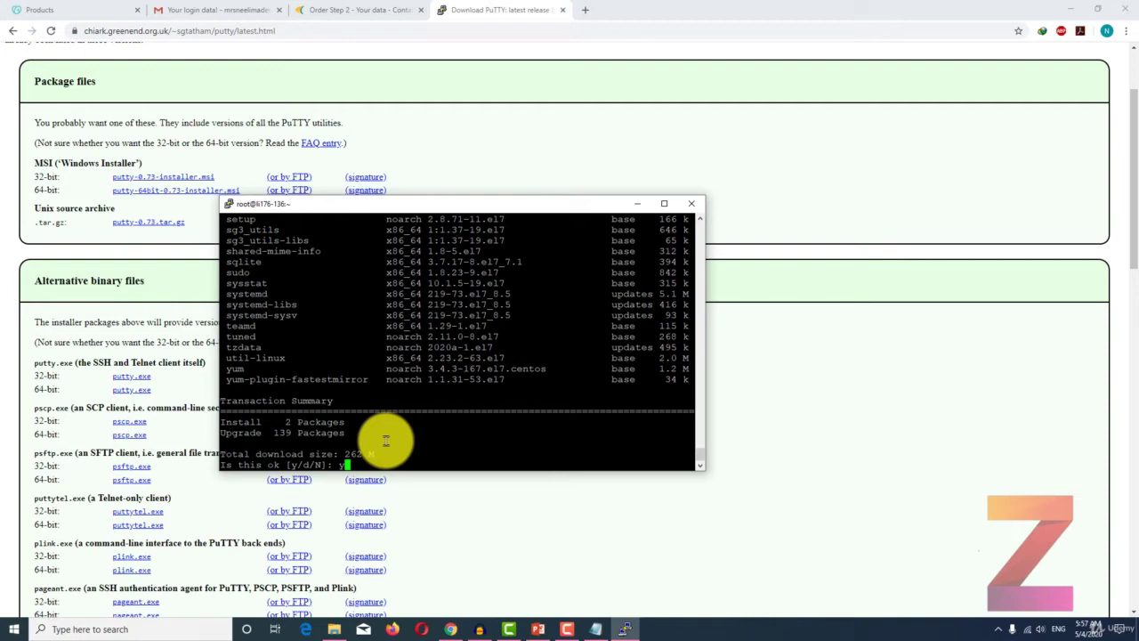
{"action": "key", "text": "Return"}
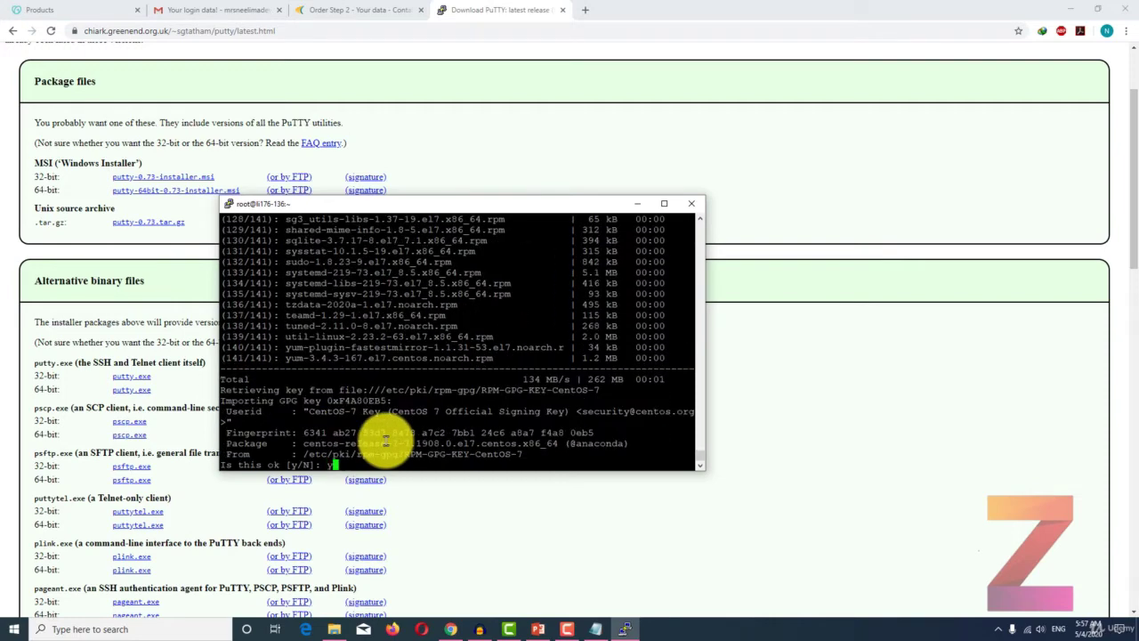
{"action": "type", "text": "y"}
{"action": "key", "text": "Return"}
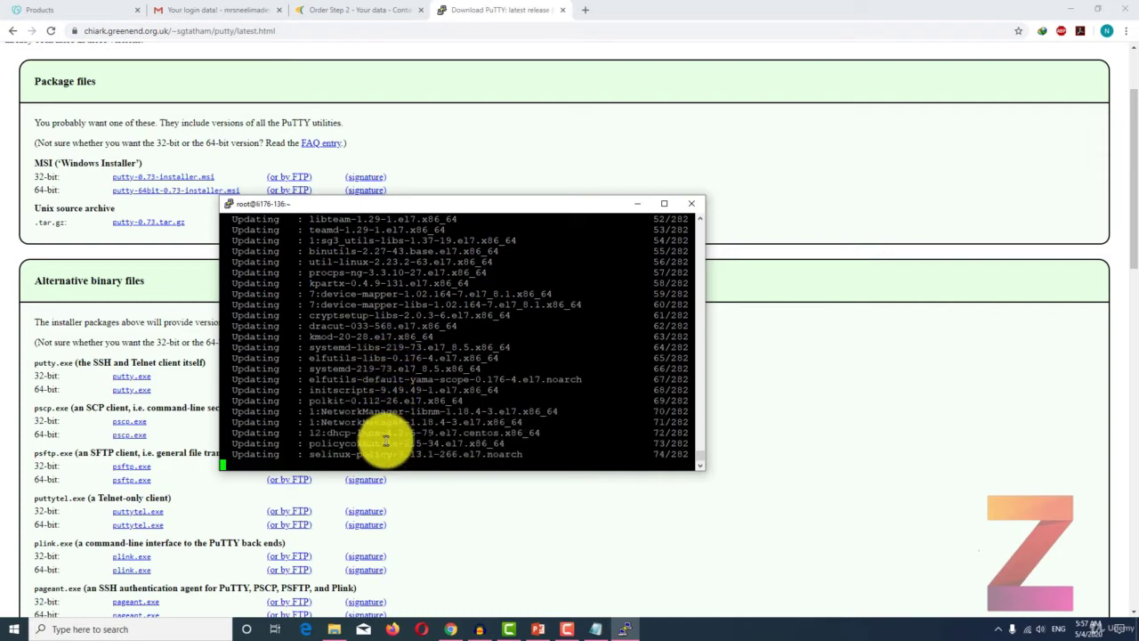
- Open DNS management for learnemail.live from GoDaddy Products and scroll to nameservers ns1/ns2
{"action": "left_click", "coordinate": [23, 10]}
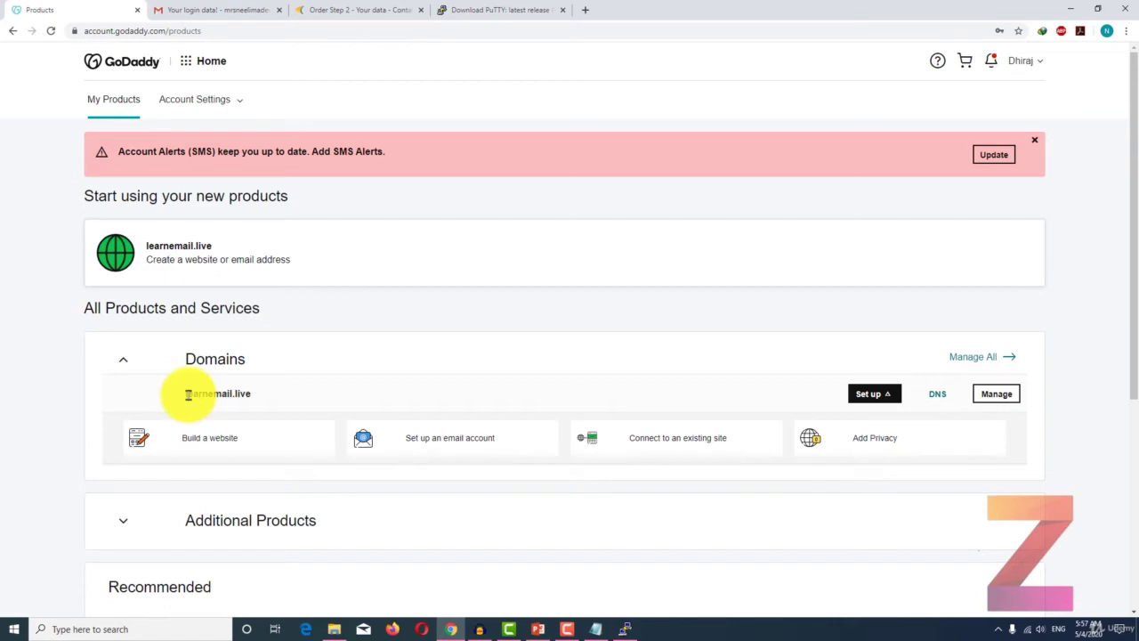
{"action": "left_click_drag", "start_coordinate": [188, 394], "coordinate": [262, 394]}
{"action": "left_click", "coordinate": [234, 377]}
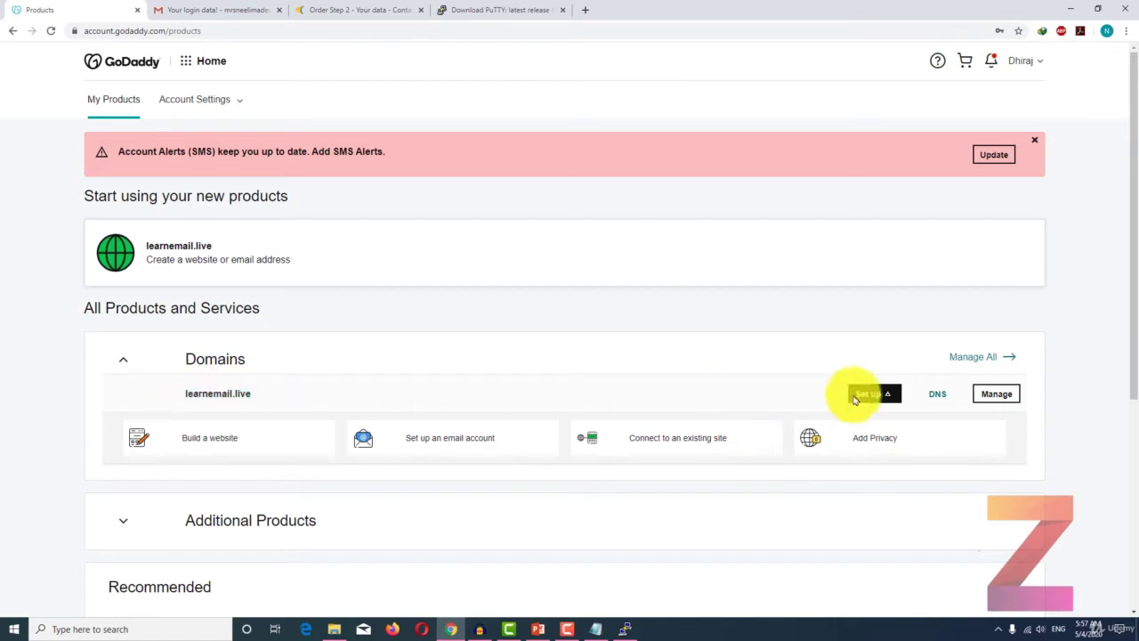
{"action": "left_click", "coordinate": [995, 393]}
{"action": "scroll", "coordinate": [394, 275], "scroll_direction": "down", "scroll_amount": 10}
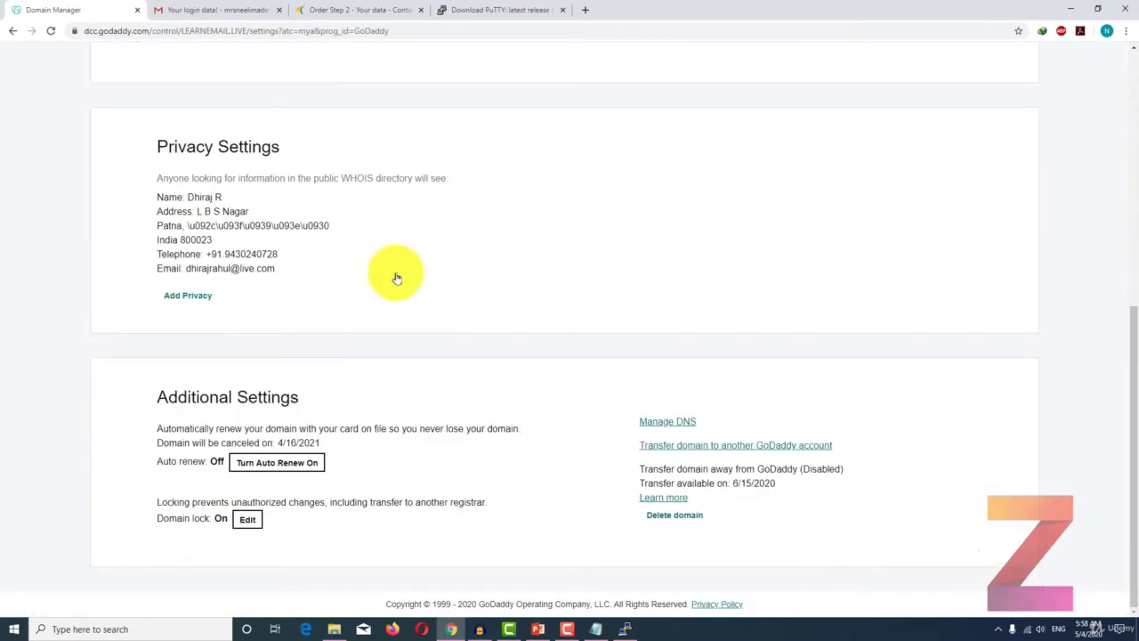
{"action": "left_click", "coordinate": [667, 421]}
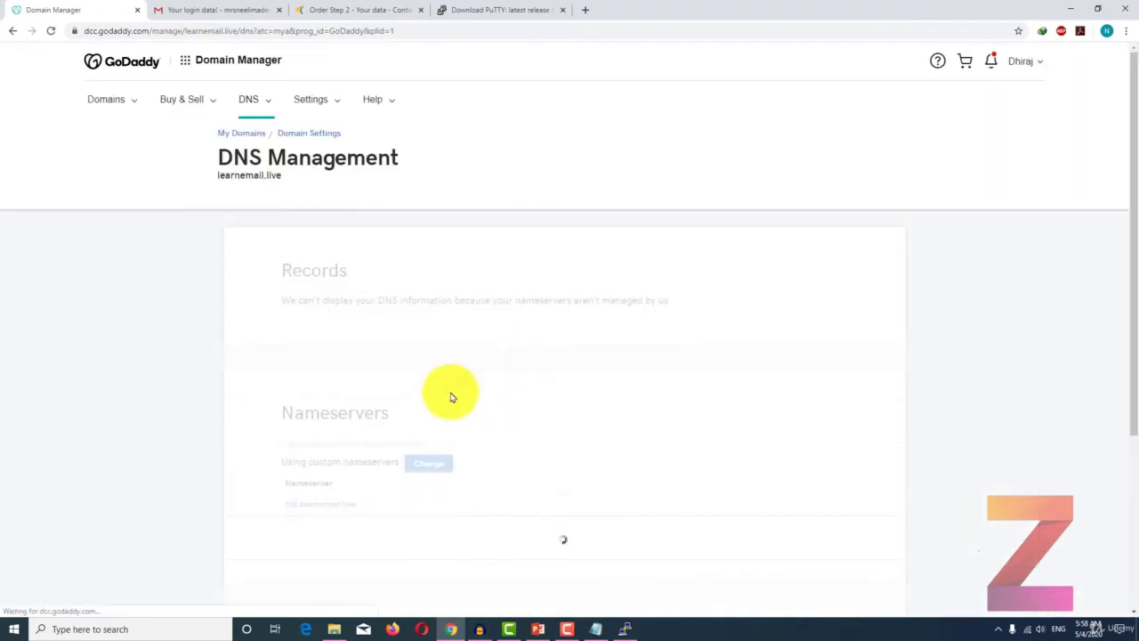
{"action": "scroll", "coordinate": [452, 396], "scroll_direction": "down", "scroll_amount": 3}
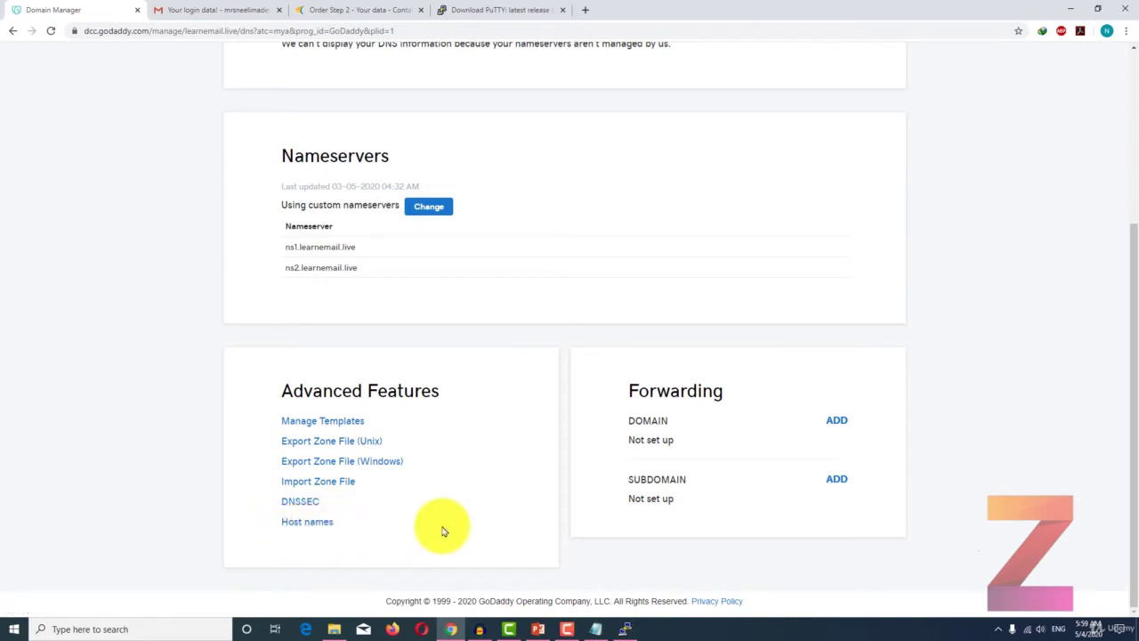
- Note 'host names = glue records', then open learnemail.live's Host Names list showing ns1 and ns2
{"action": "left_click", "coordinate": [595, 629]}
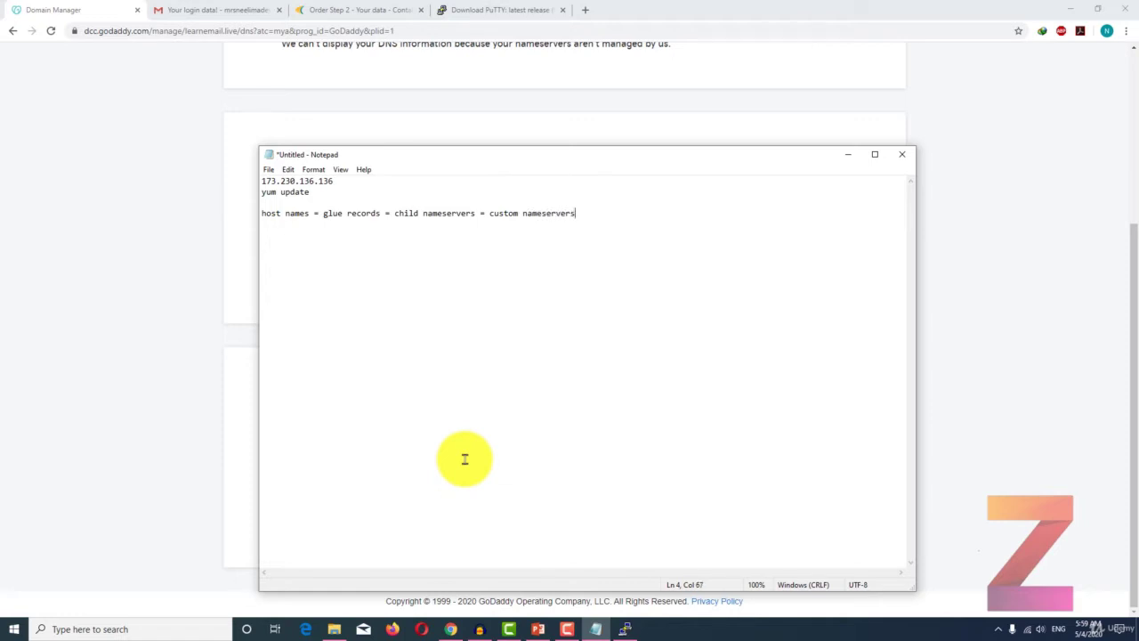
{"action": "left_click", "coordinate": [852, 155]}
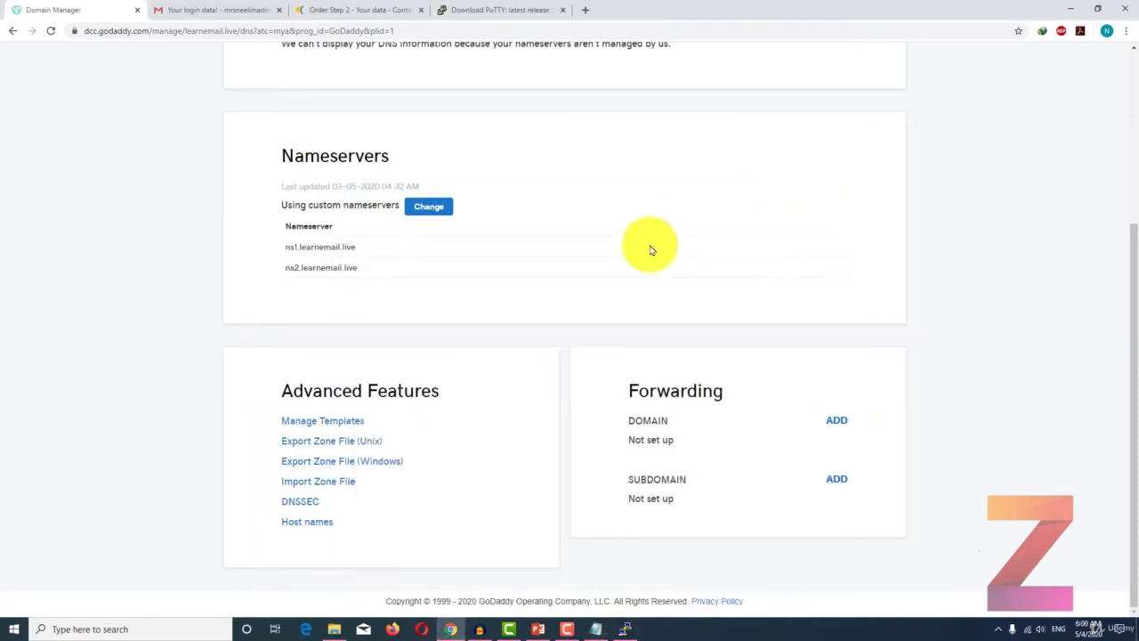
{"action": "left_click", "coordinate": [305, 525]}
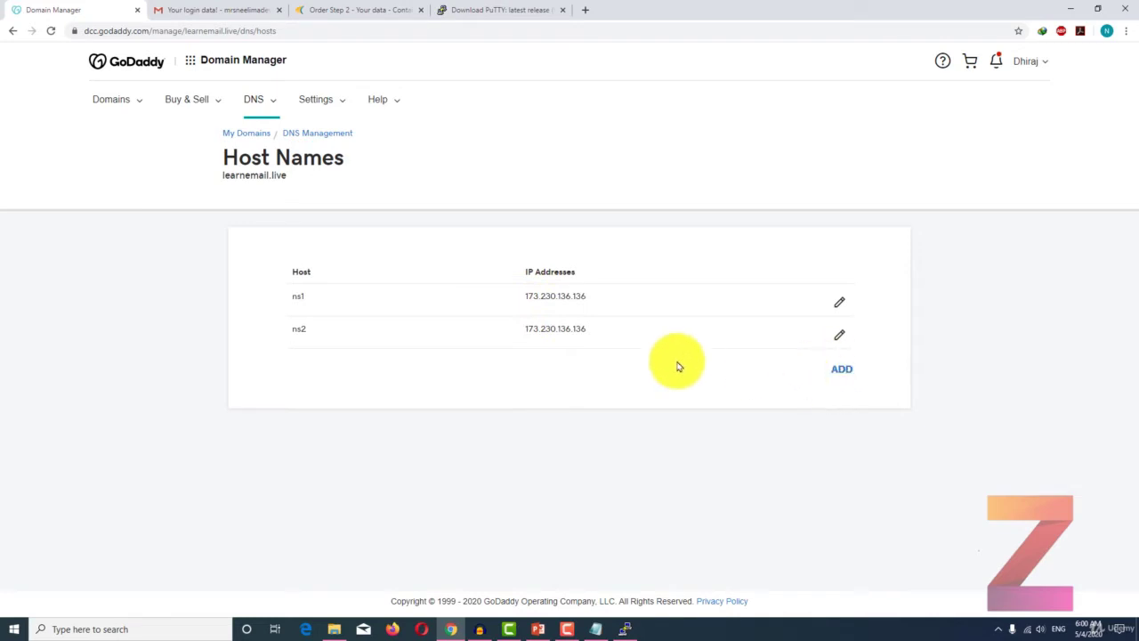
- Add host name ns3 pointing to 173.230.136.136, pasting the server IP from the notes
{"action": "left_click", "coordinate": [848, 378]}
{"action": "left_click", "coordinate": [393, 374]}
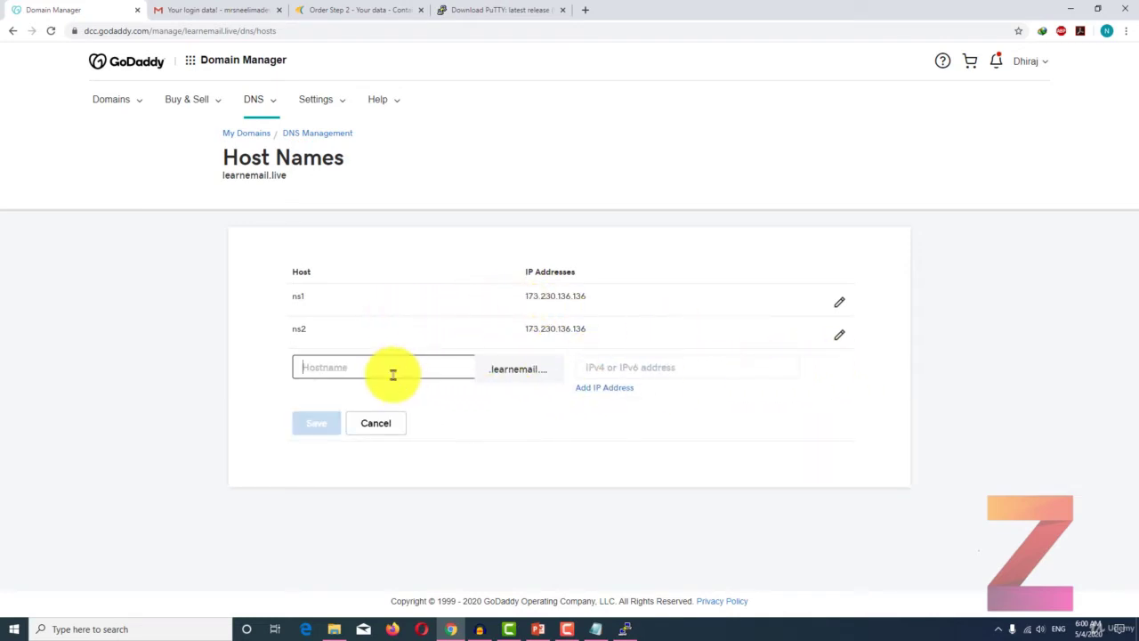
{"action": "type", "text": "ns1"}
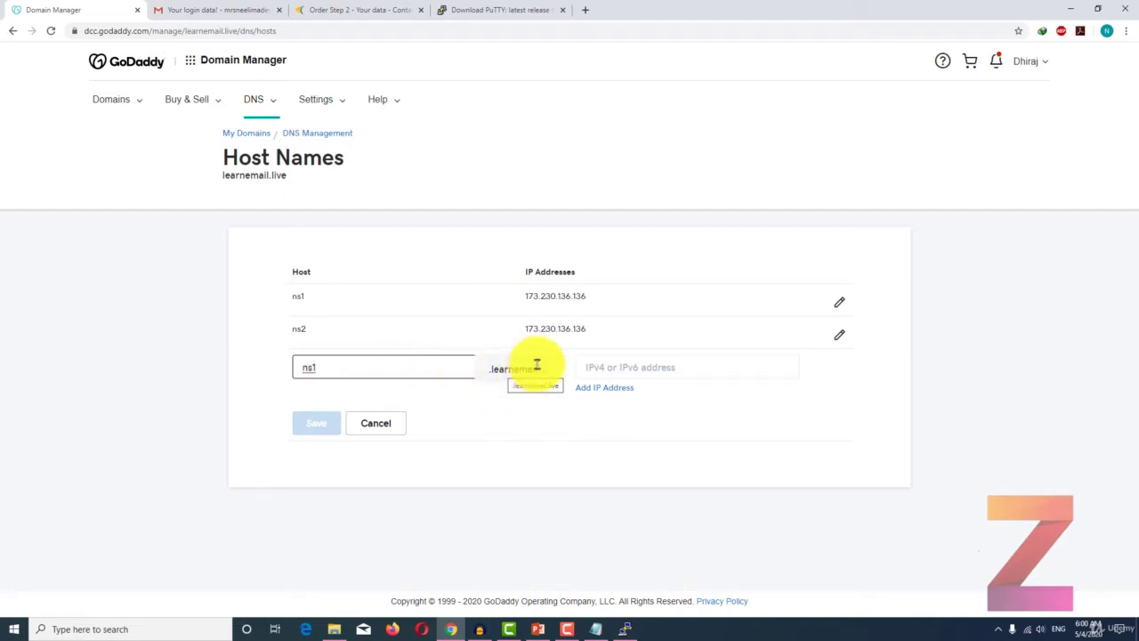
{"action": "left_click", "coordinate": [618, 368]}
{"action": "left_click", "coordinate": [598, 629]}
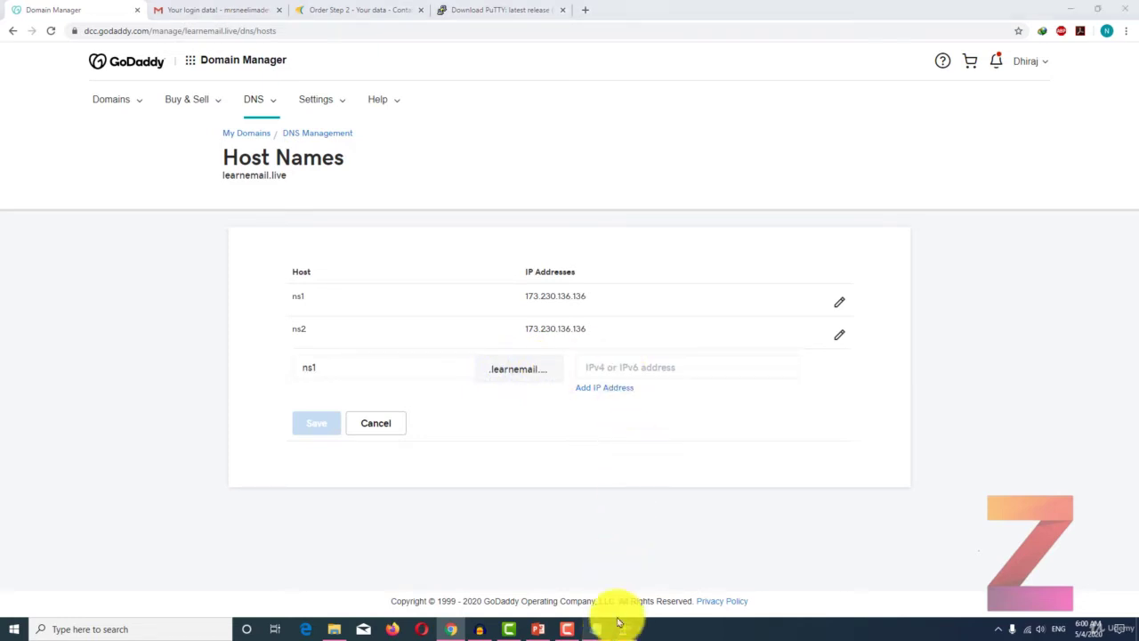
{"action": "left_click_drag", "start_coordinate": [338, 181], "coordinate": [259, 174]}
{"action": "key", "text": "ctrl+c"}
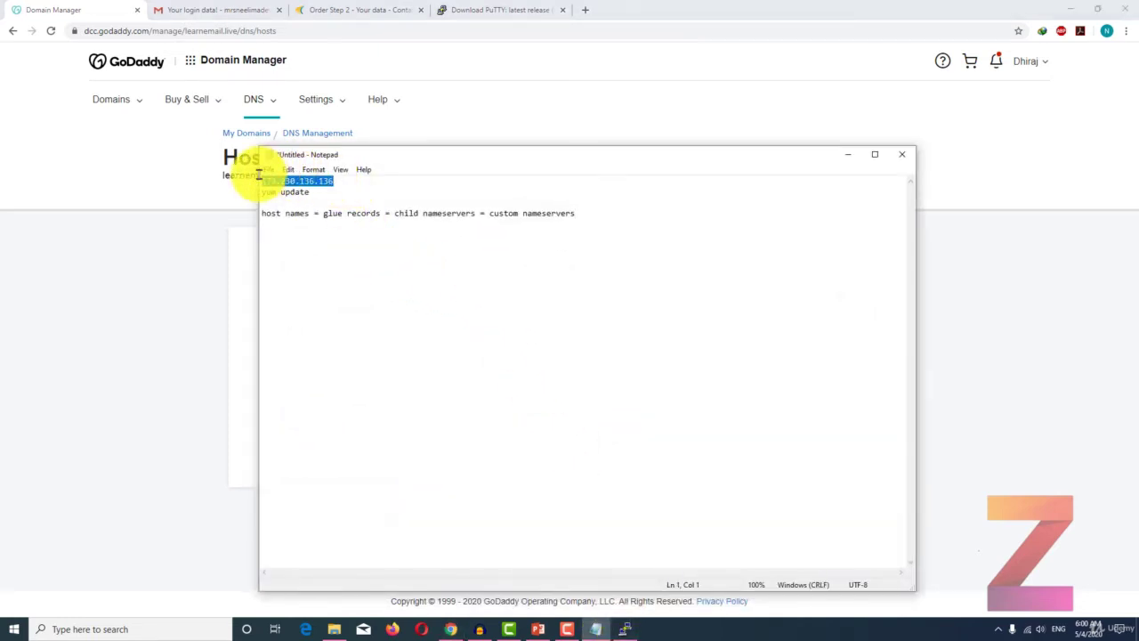
{"action": "left_click", "coordinate": [847, 155]}
{"action": "key", "text": "ctrl+v"}
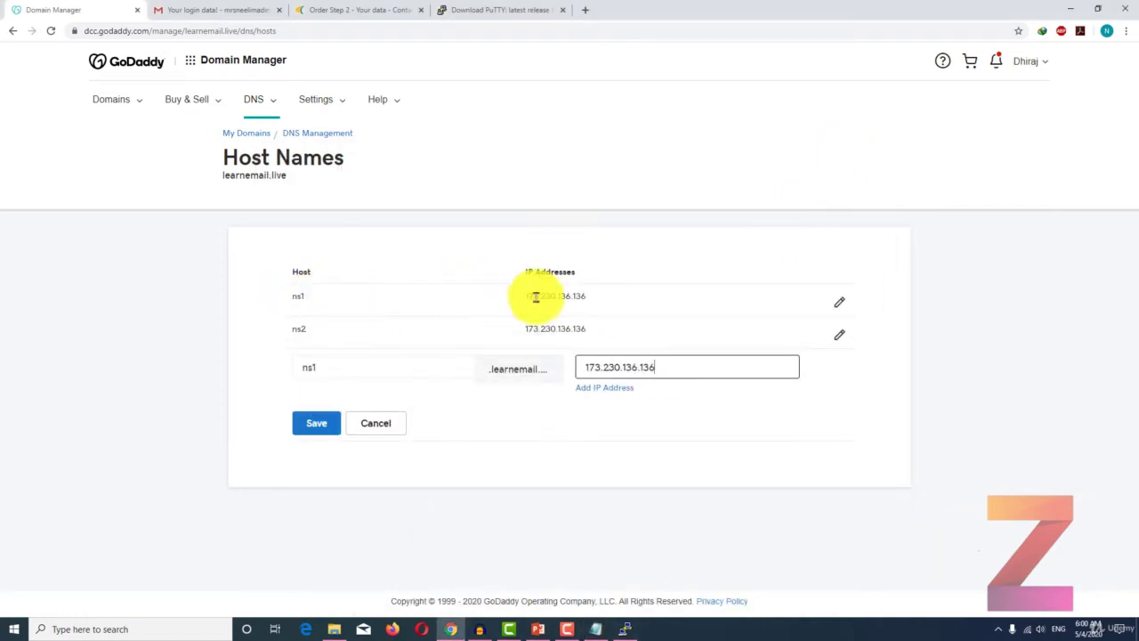
{"action": "left_click", "coordinate": [391, 367]}
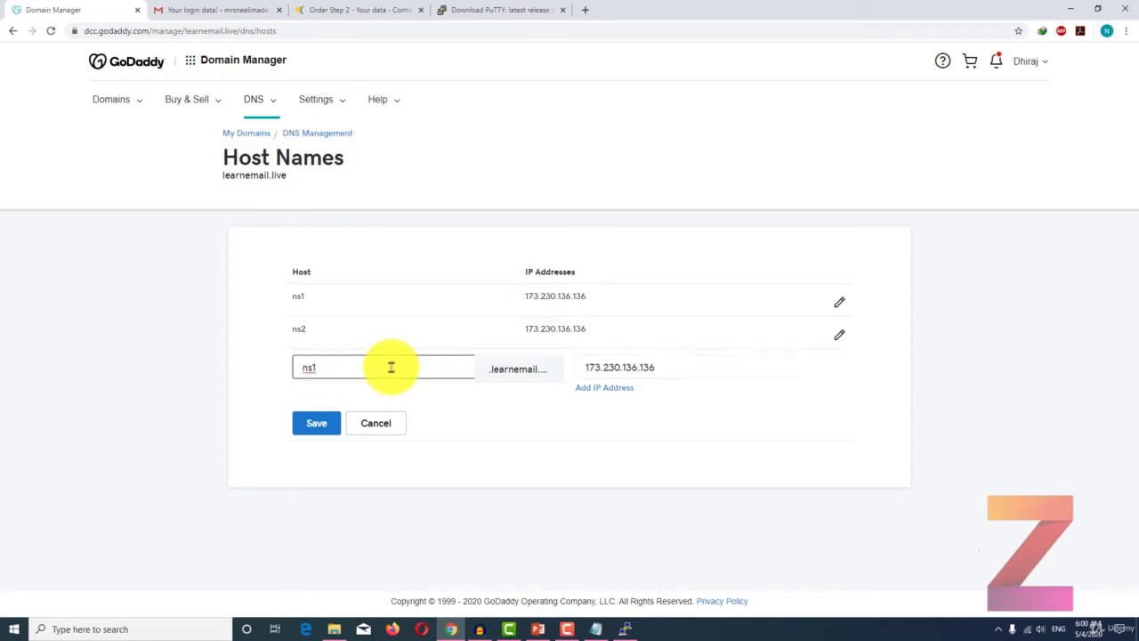
{"action": "left_click", "coordinate": [319, 423]}
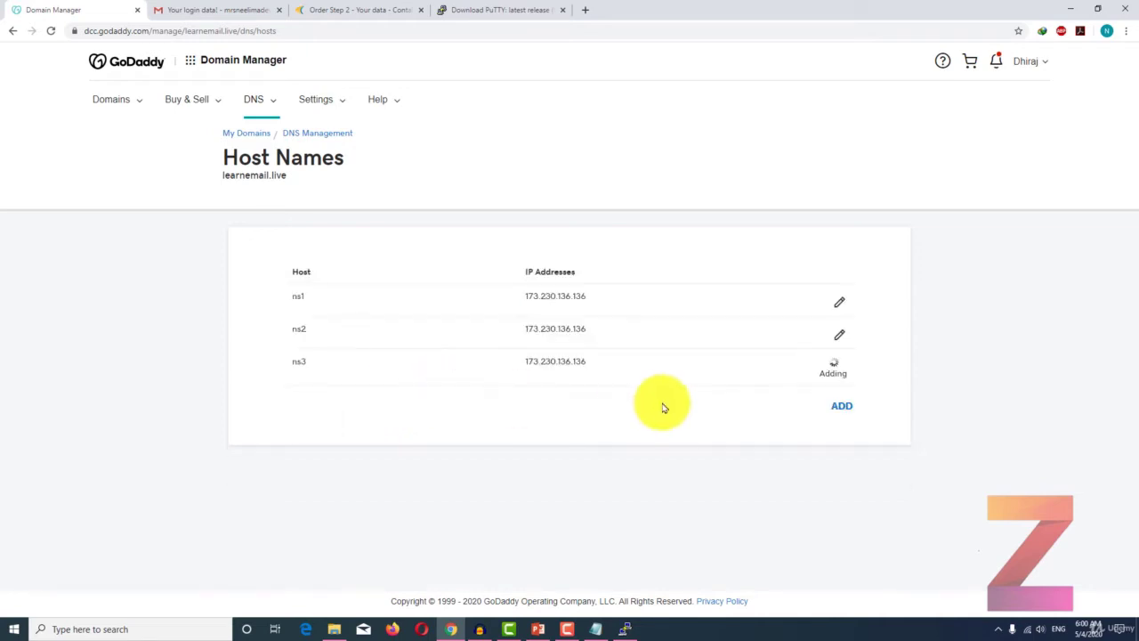
- Add host name ns4 with IP 173.230.136.136
{"action": "left_click", "coordinate": [841, 405]}
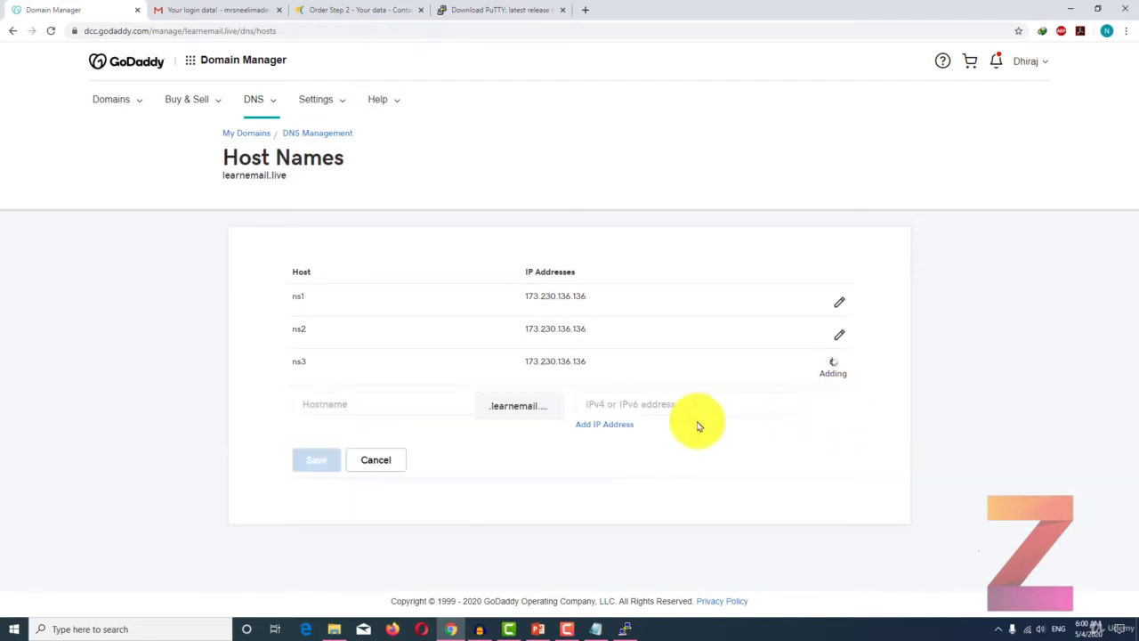
{"action": "left_click", "coordinate": [384, 403]}
{"action": "type", "text": "ns"}
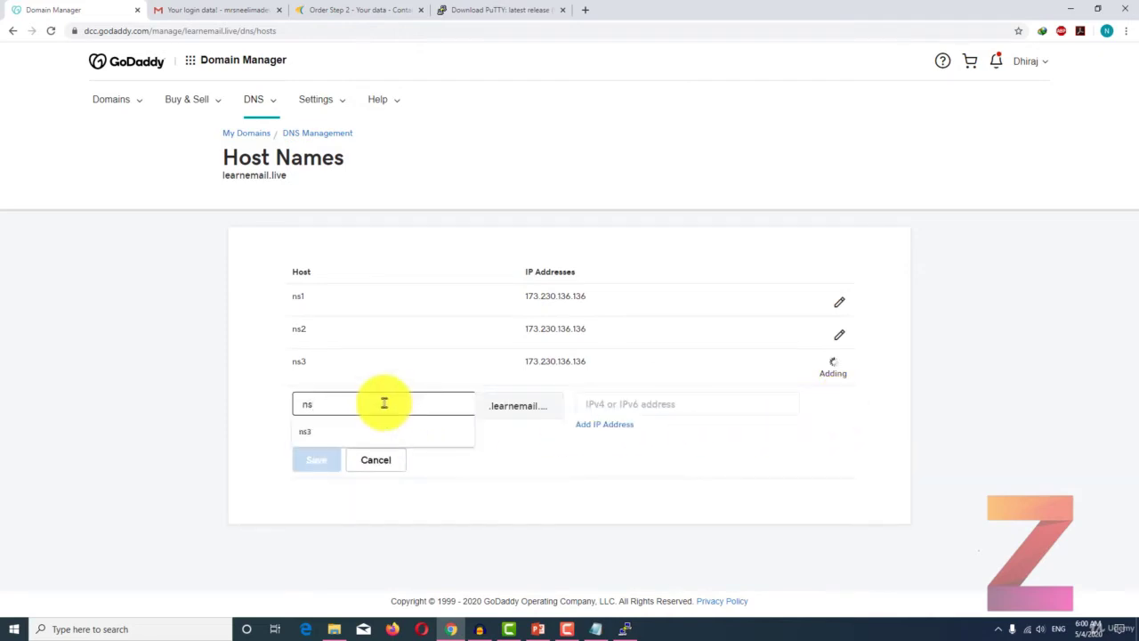
{"action": "type", "text": "4"}
{"action": "key", "text": "Tab"}
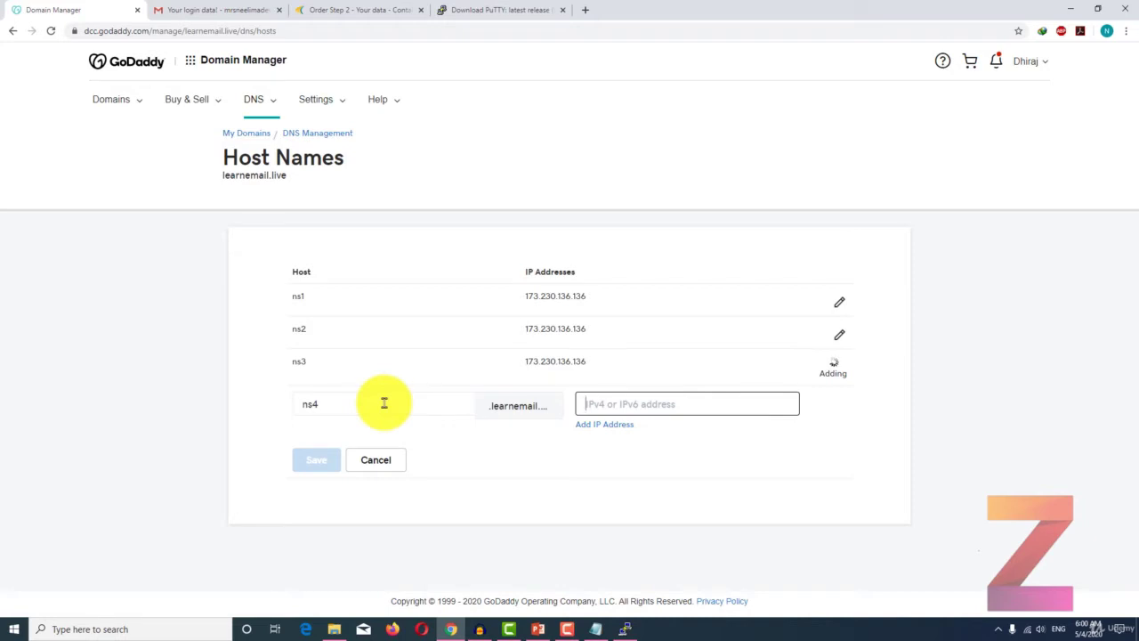
{"action": "key", "text": "ctrl+v"}
{"action": "left_click", "coordinate": [315, 460]}
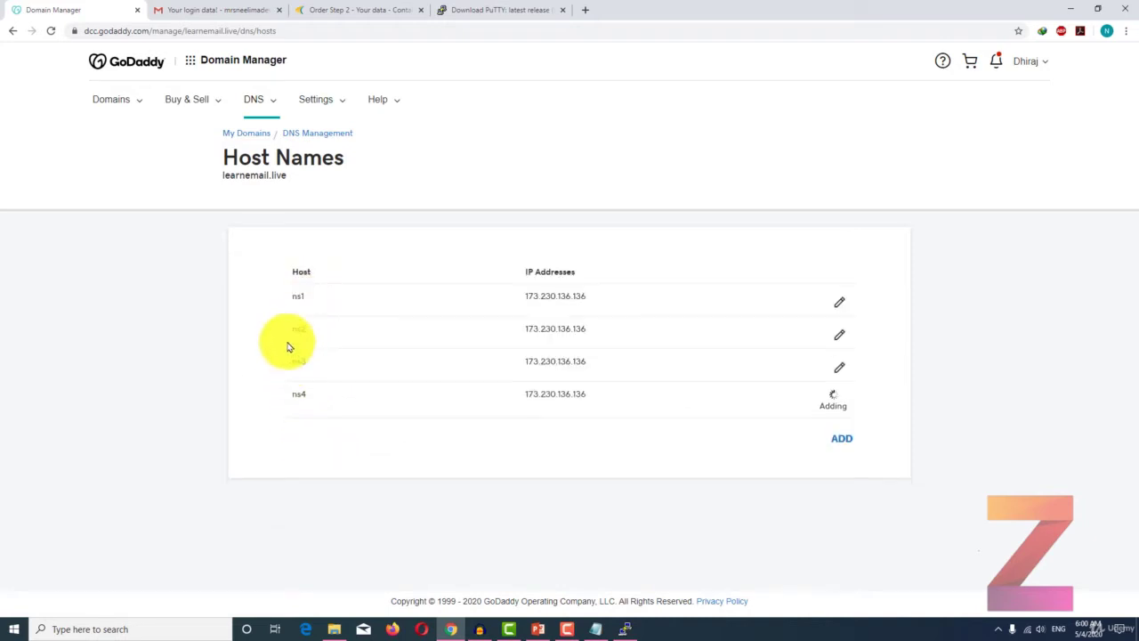
- Review the ns1–ns4 host name records and their 173.230.136.136 addresses
{"action": "double_click", "coordinate": [297, 296]}
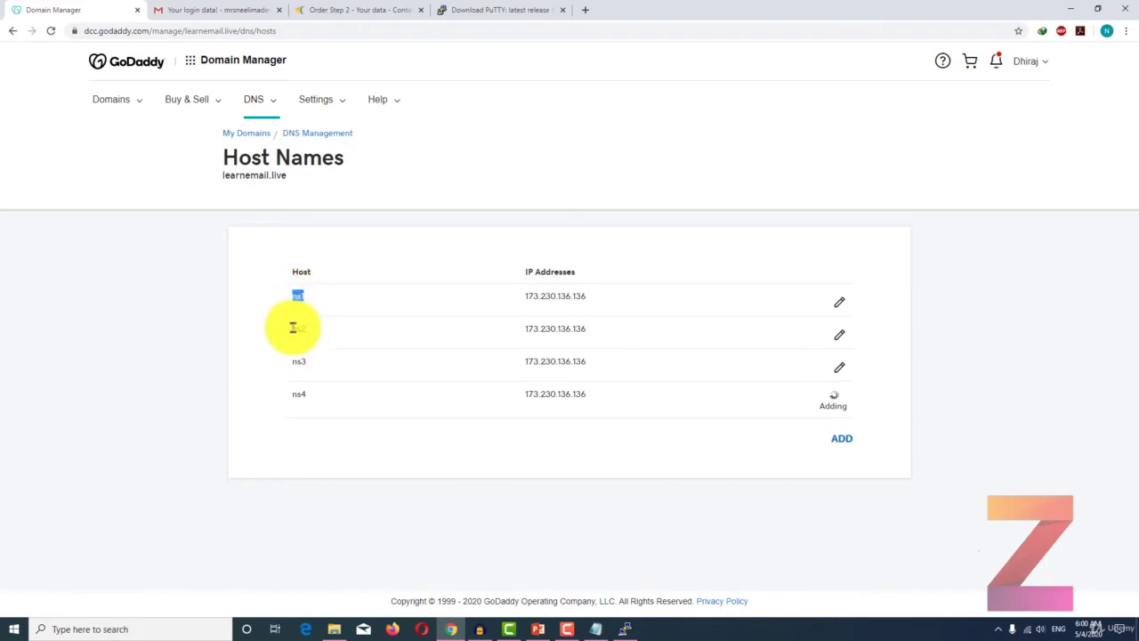
{"action": "double_click", "coordinate": [299, 328]}
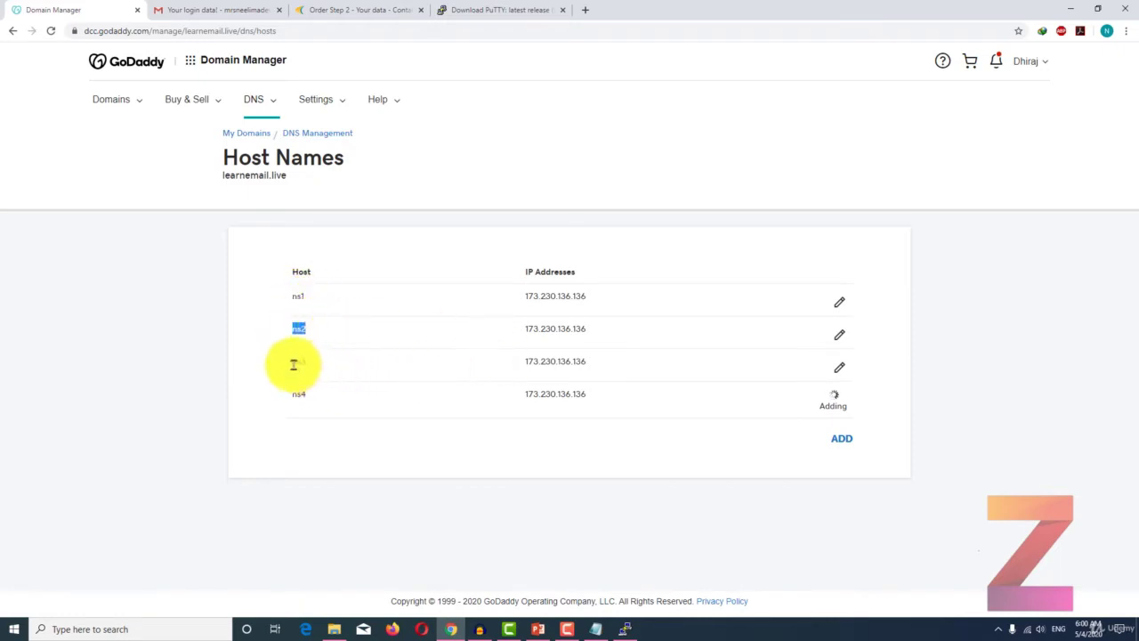
{"action": "double_click", "coordinate": [298, 361]}
{"action": "left_click", "coordinate": [617, 361], "text": "shift"}
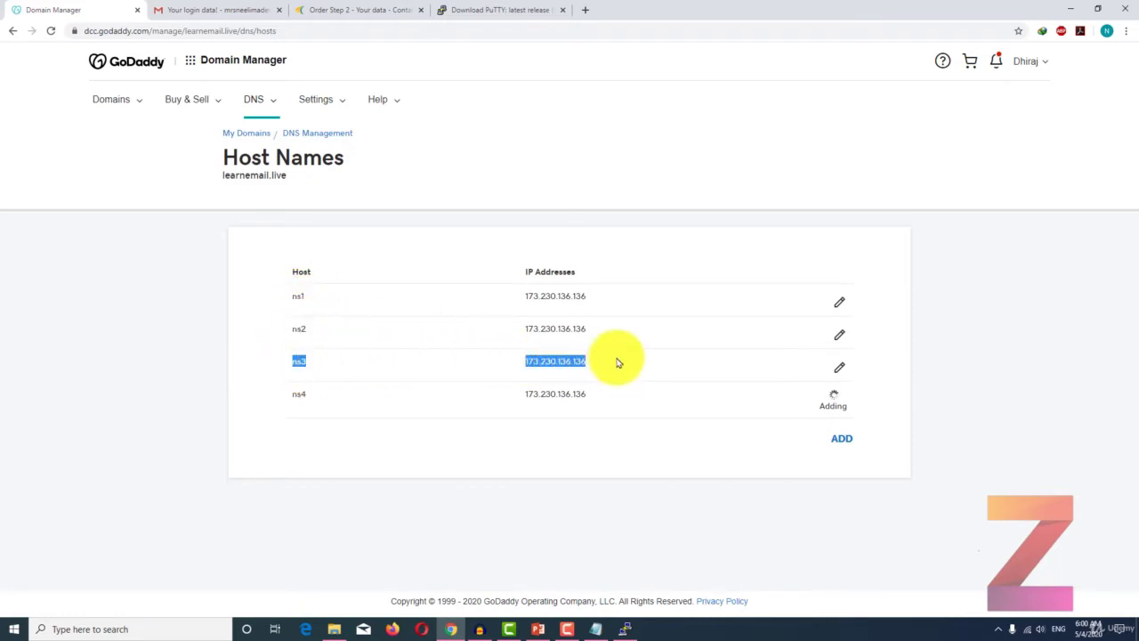
{"action": "double_click", "coordinate": [297, 394]}
{"action": "left_click_drag", "start_coordinate": [350, 398], "coordinate": [611, 394]}
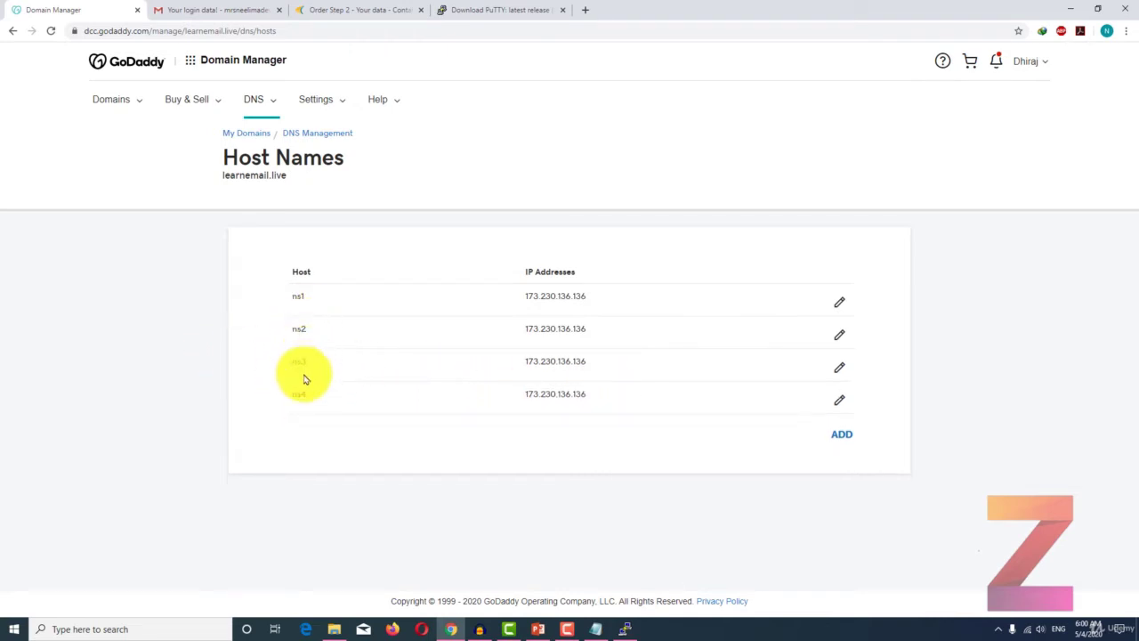
{"action": "left_click_drag", "start_coordinate": [294, 299], "coordinate": [359, 333]}
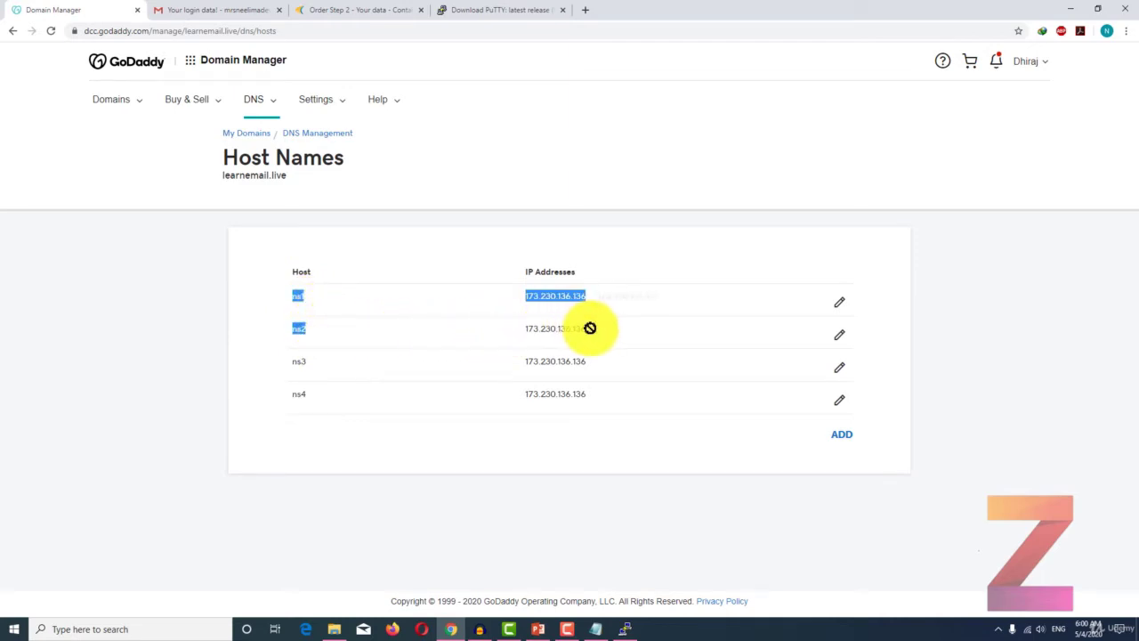
- Switch learnemail.live to custom nameservers ns1.learnemail.live and ns2.learnemail.live and save
{"action": "left_click", "coordinate": [301, 138]}
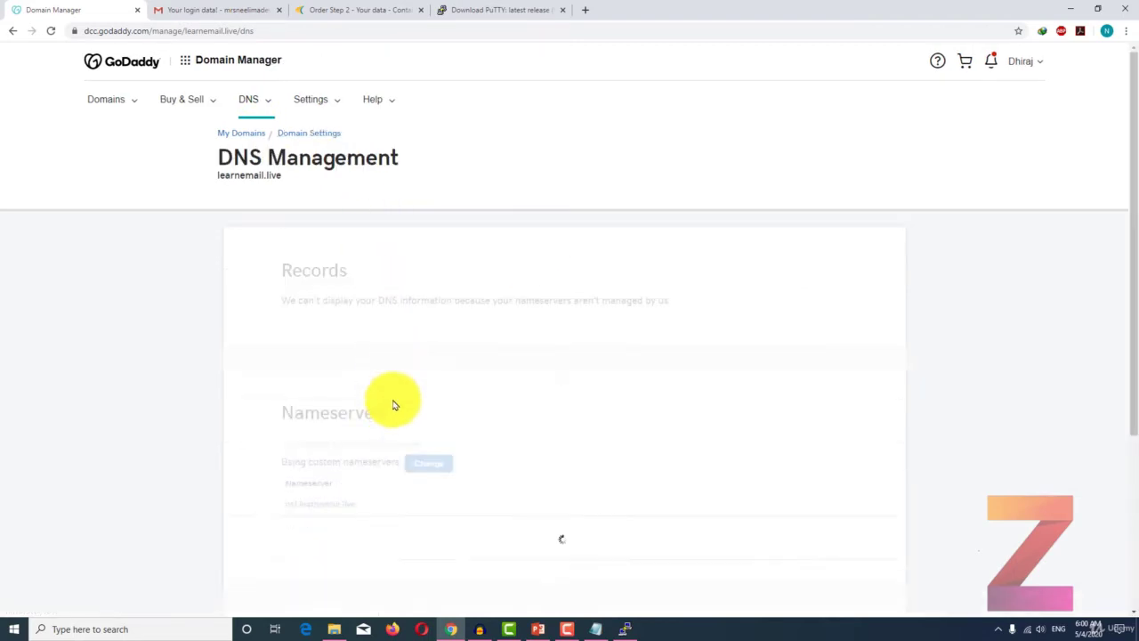
{"action": "scroll", "coordinate": [395, 421], "scroll_direction": "down", "scroll_amount": 1}
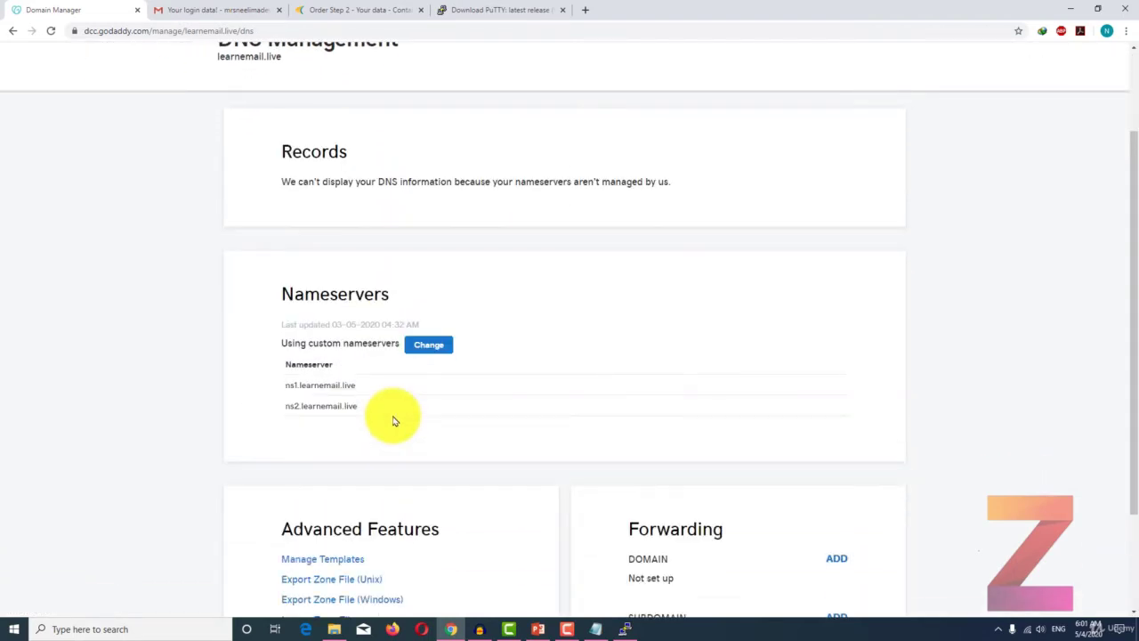
{"action": "scroll", "coordinate": [394, 421], "scroll_direction": "down", "scroll_amount": 1}
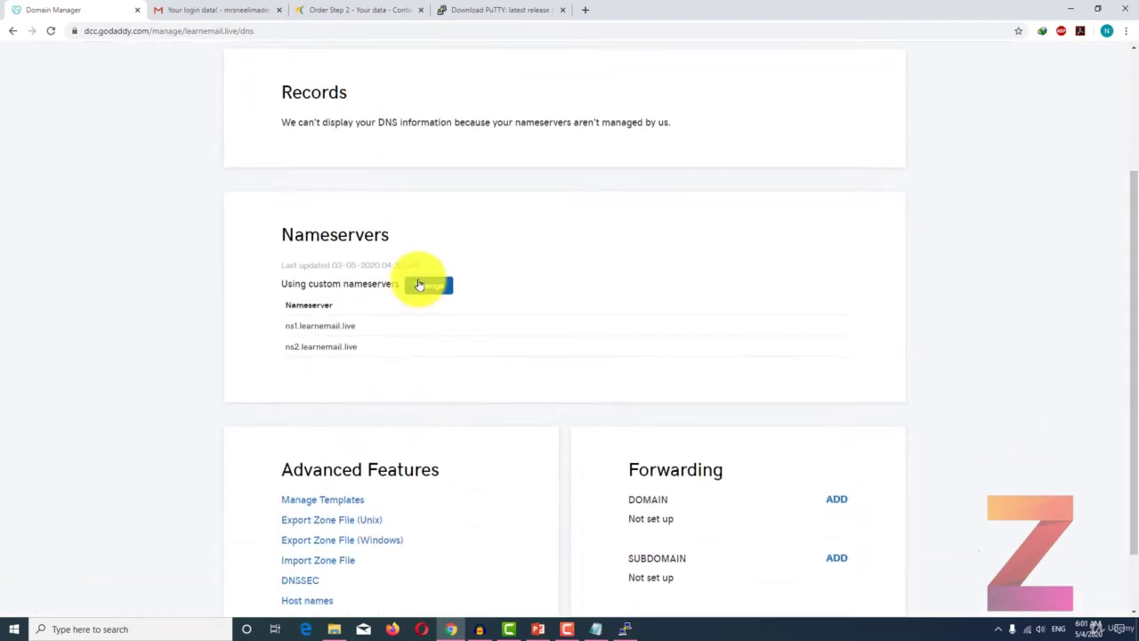
{"action": "left_click", "coordinate": [419, 285]}
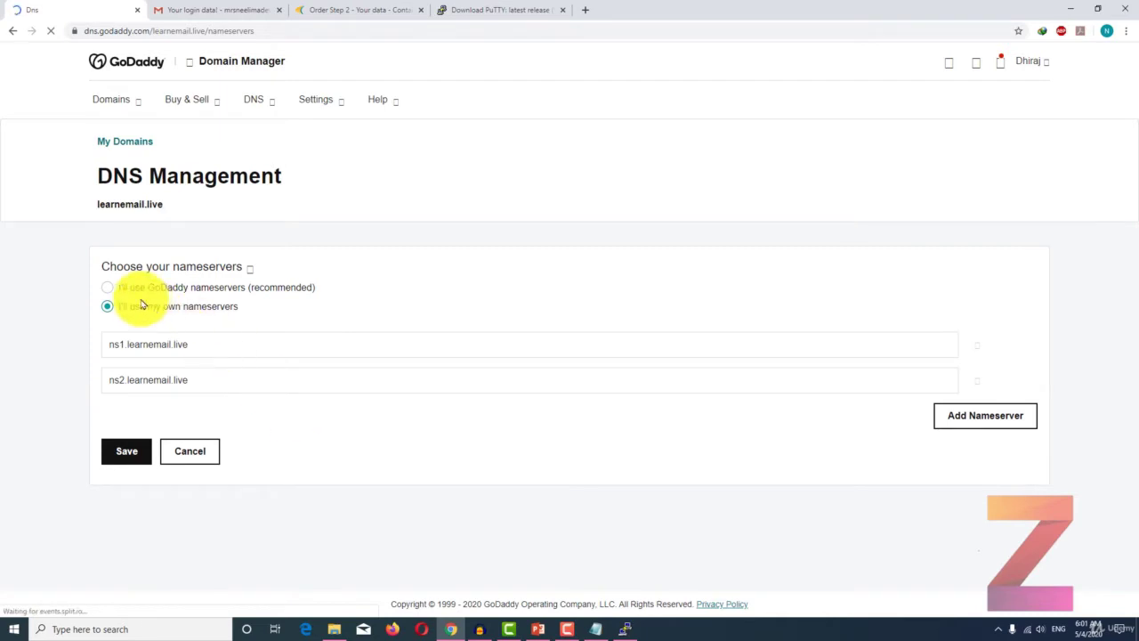
{"action": "left_click", "coordinate": [116, 288]}
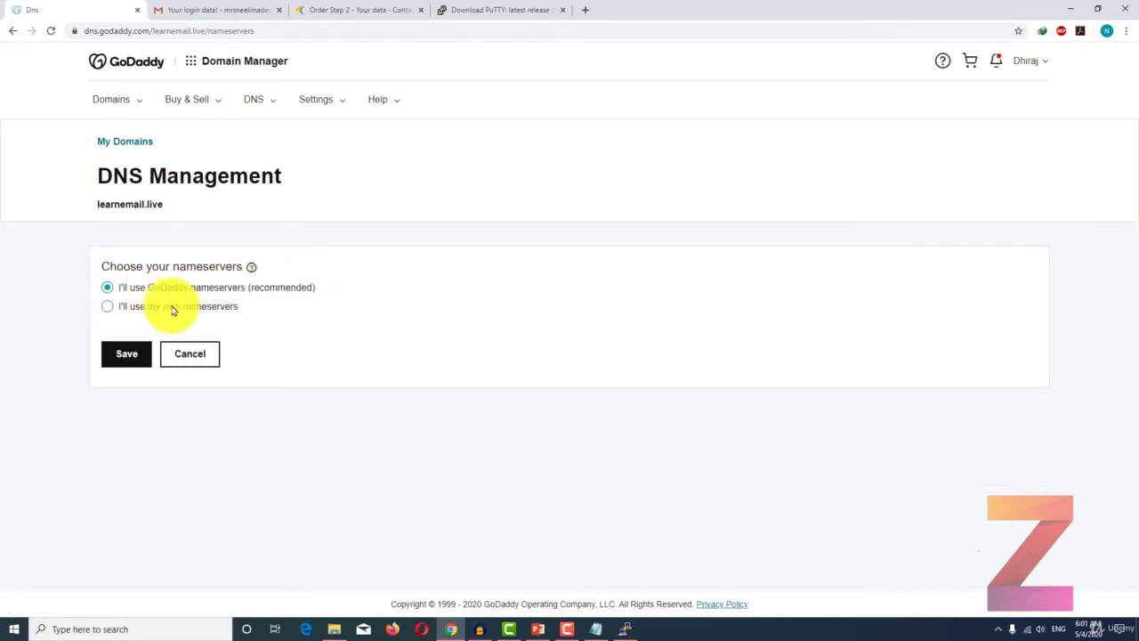
{"action": "left_click", "coordinate": [116, 309]}
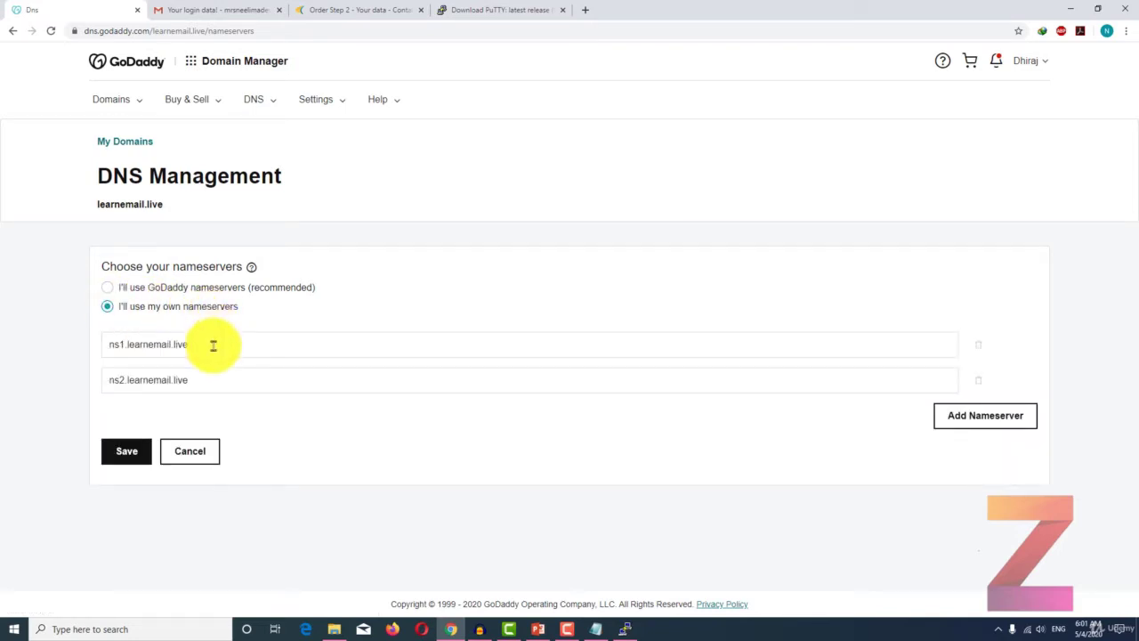
{"action": "left_click_drag", "start_coordinate": [198, 344], "coordinate": [103, 347]}
{"action": "key", "text": "BackSpace"}
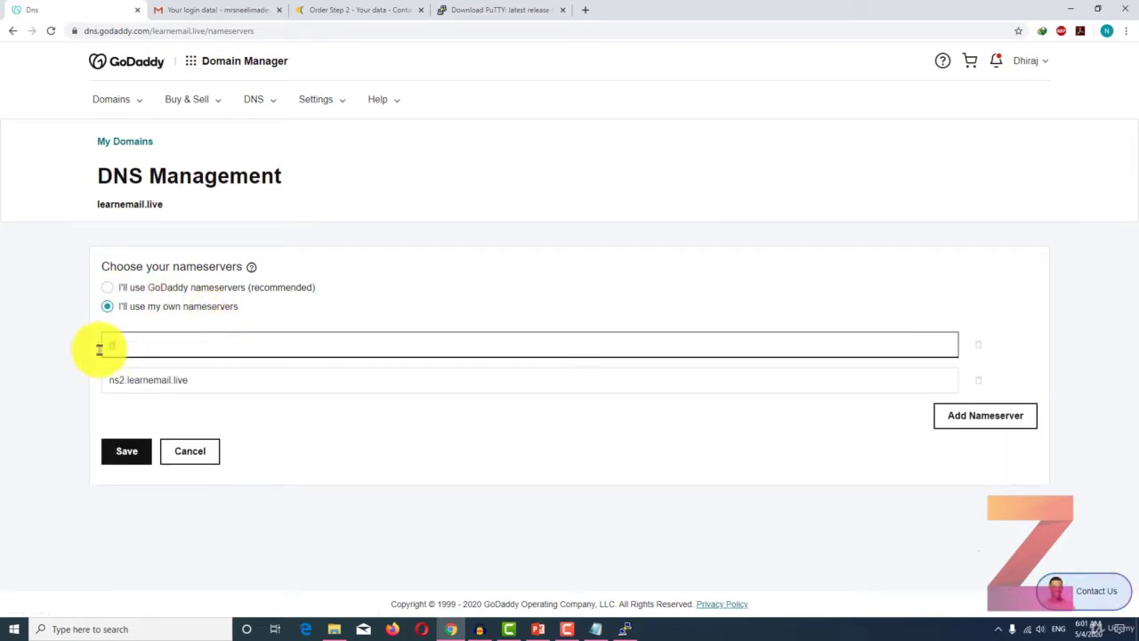
{"action": "type", "text": "ns1.learnemail.live"}
{"action": "left_click", "coordinate": [126, 456]}
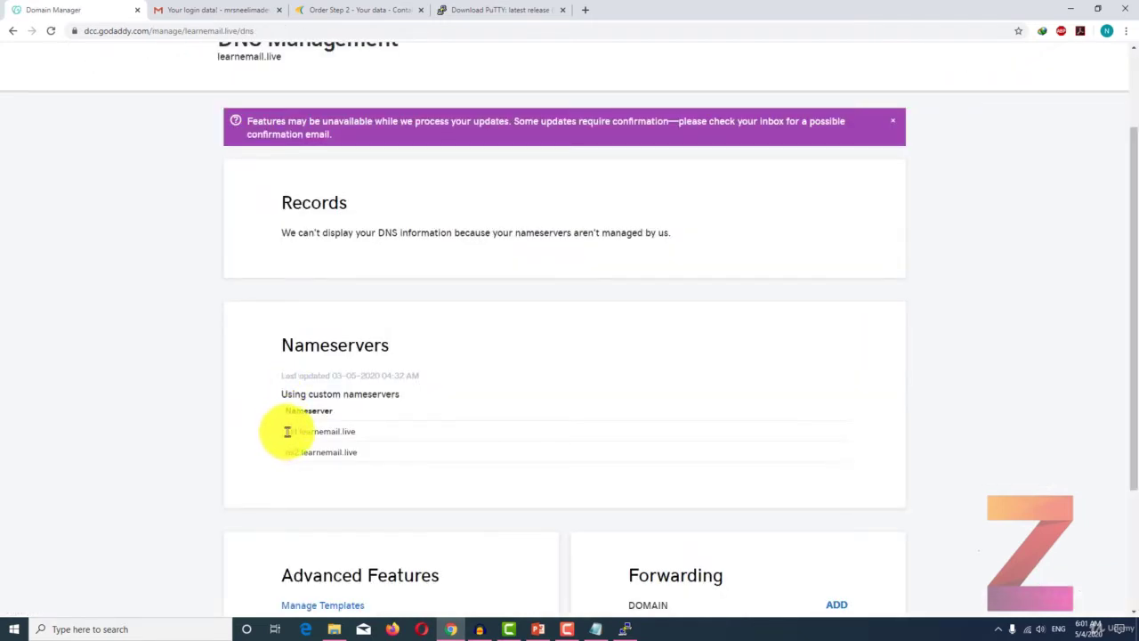
- Check that the Nameservers card lists ns1 and ns2.learnemail.live, then return to PuTTY
{"action": "left_click_drag", "start_coordinate": [287, 432], "coordinate": [363, 437]}
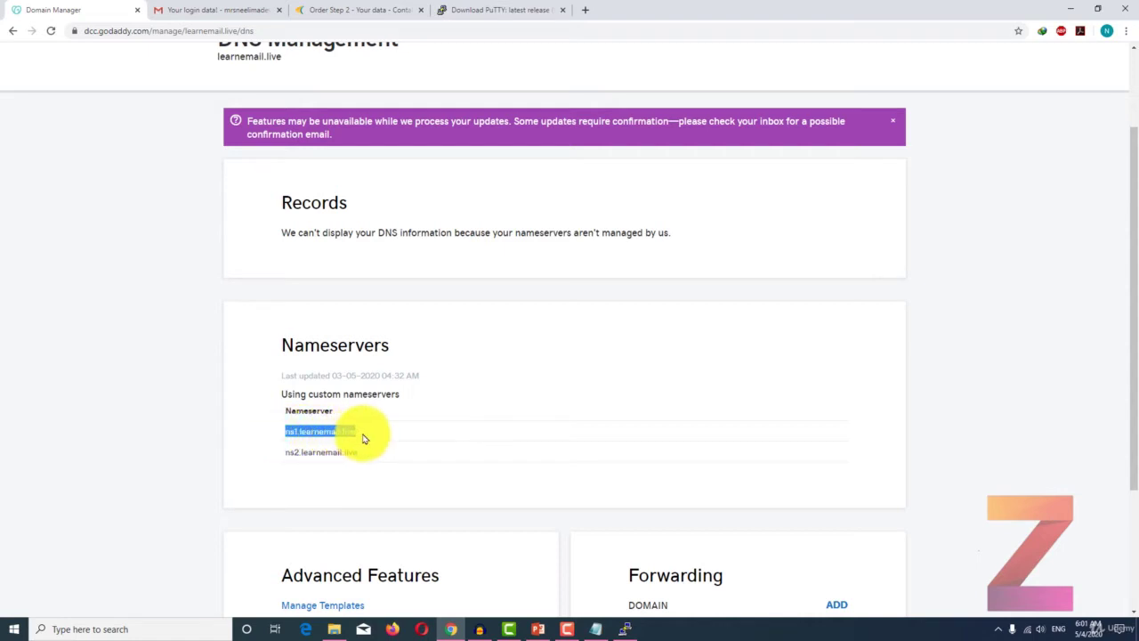
{"action": "left_click", "coordinate": [286, 449]}
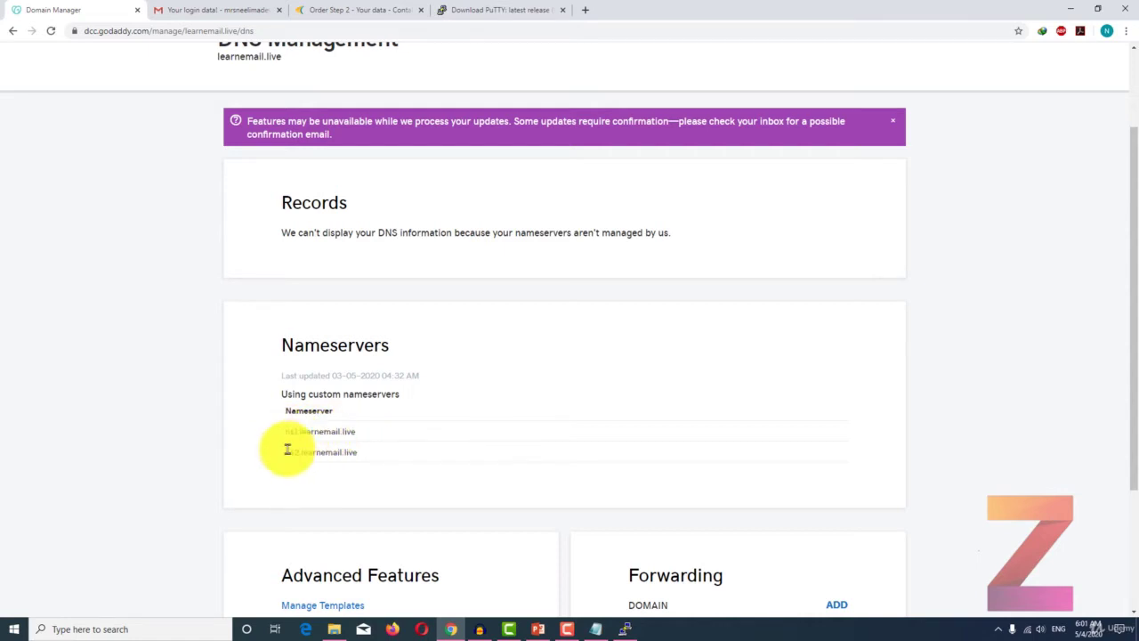
{"action": "left_click_drag", "start_coordinate": [287, 450], "coordinate": [386, 450]}
{"action": "left_click", "coordinate": [382, 452]}
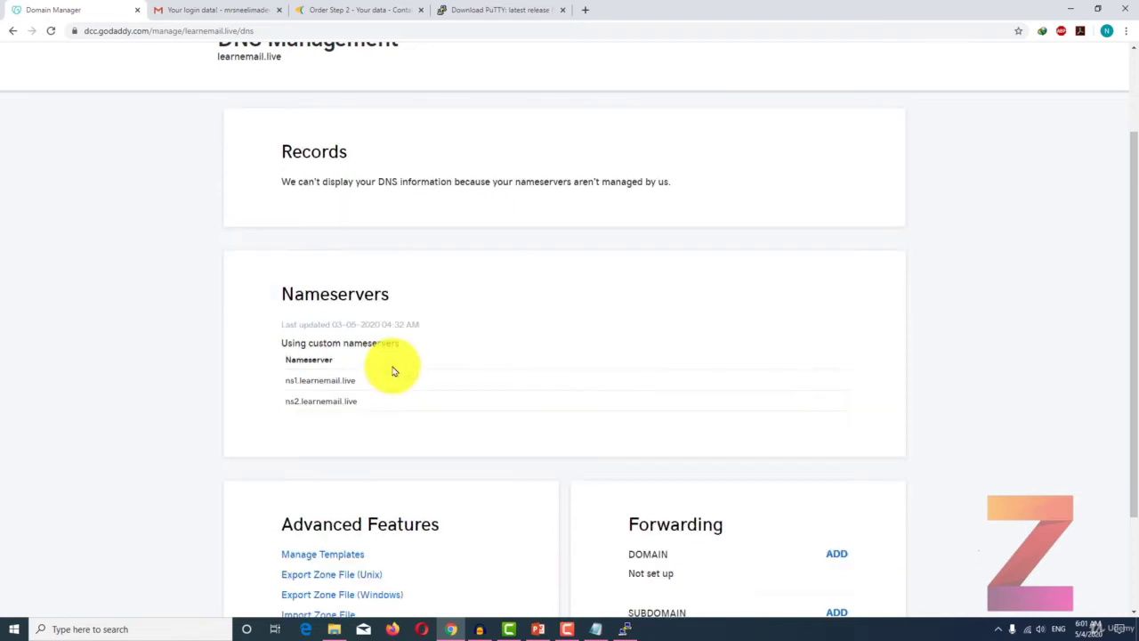
{"action": "scroll", "coordinate": [394, 371], "scroll_direction": "up", "scroll_amount": 1}
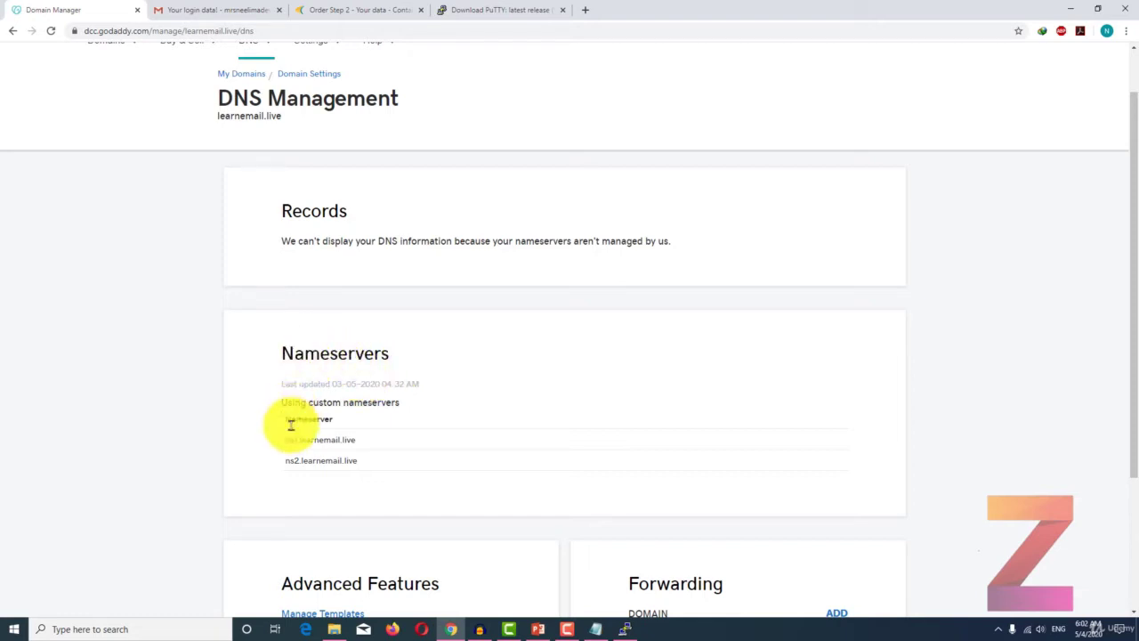
{"action": "left_click", "coordinate": [625, 629]}
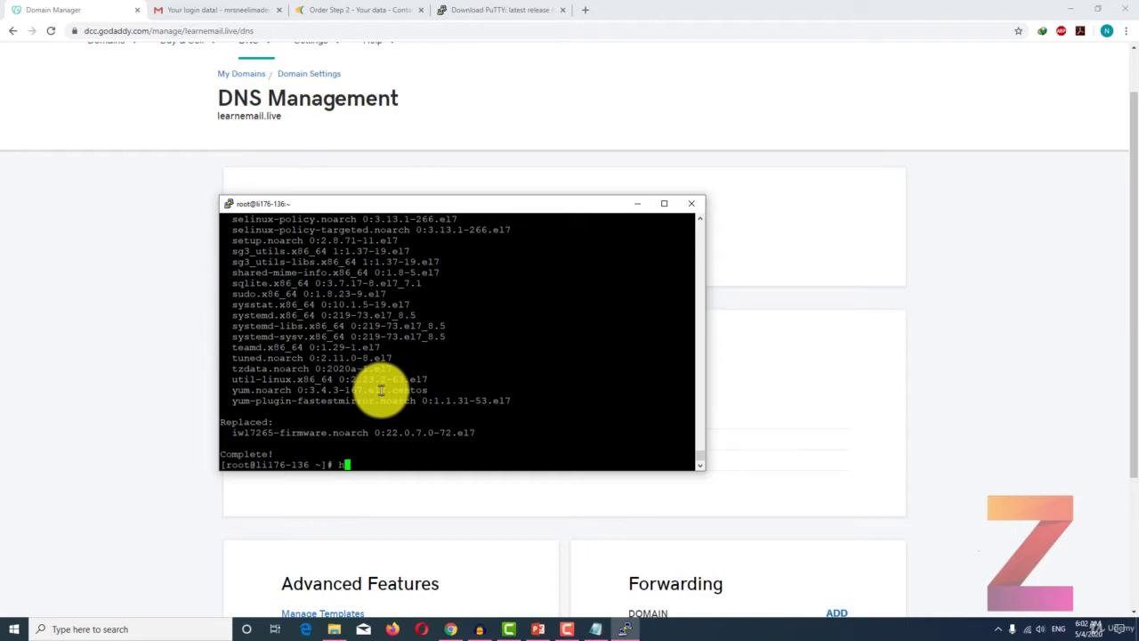
- Run 'hostnamectl set-hostname box.learnemail.live', copying the domain from the address bar
{"action": "type", "text": "hostnamectl set-hostname "}
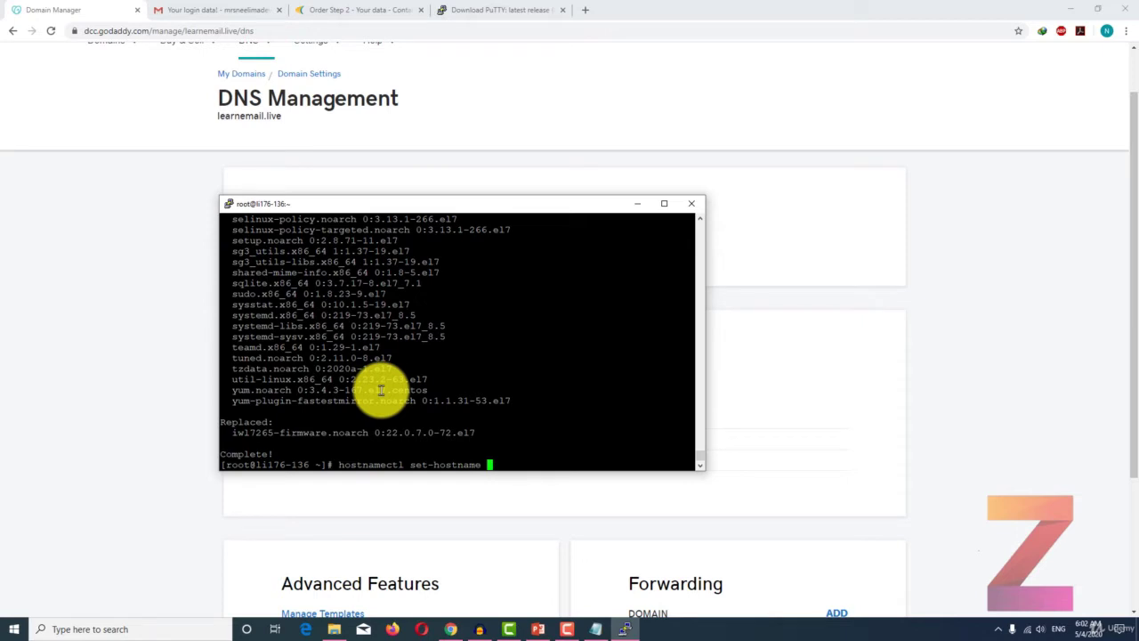
{"action": "type", "text": "box."}
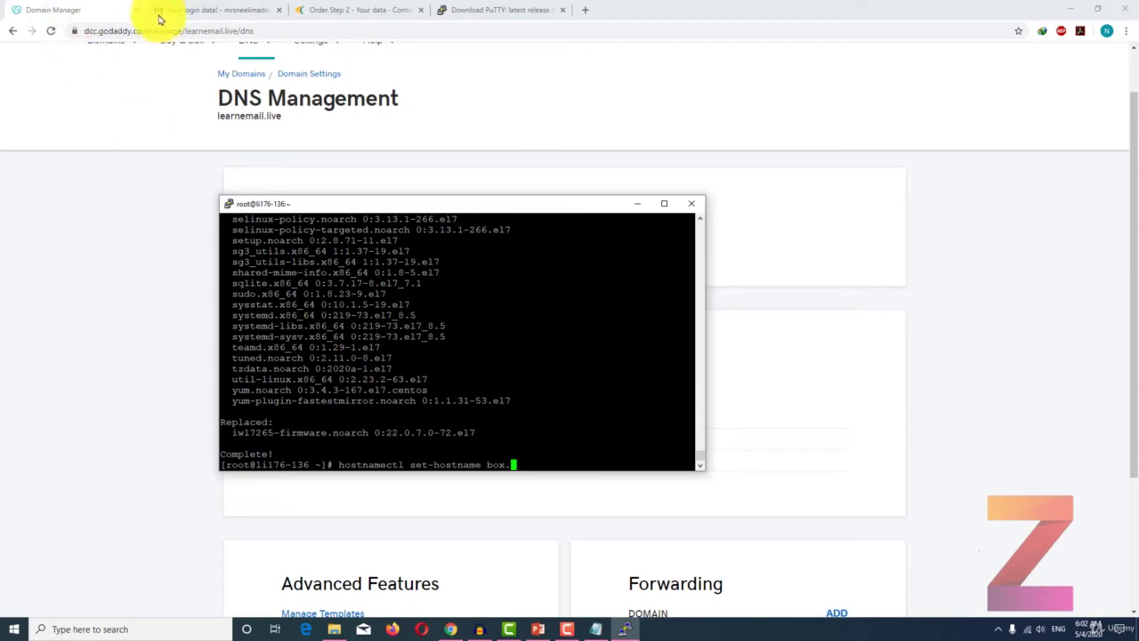
{"action": "left_click", "coordinate": [187, 29]}
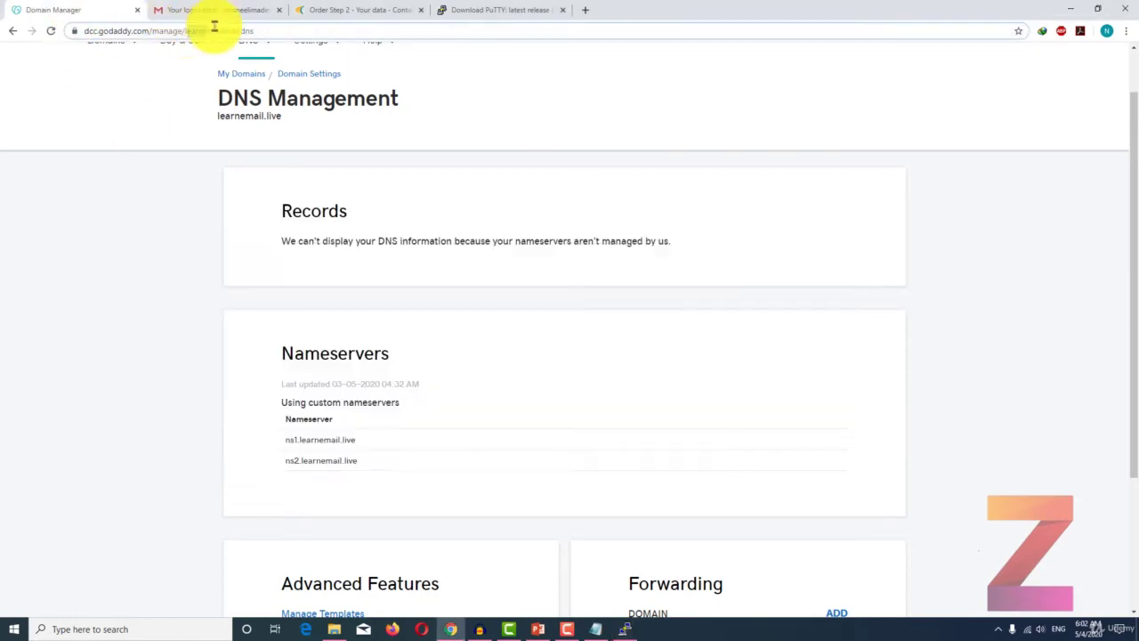
{"action": "left_click_drag", "start_coordinate": [214, 31], "coordinate": [264, 30]}
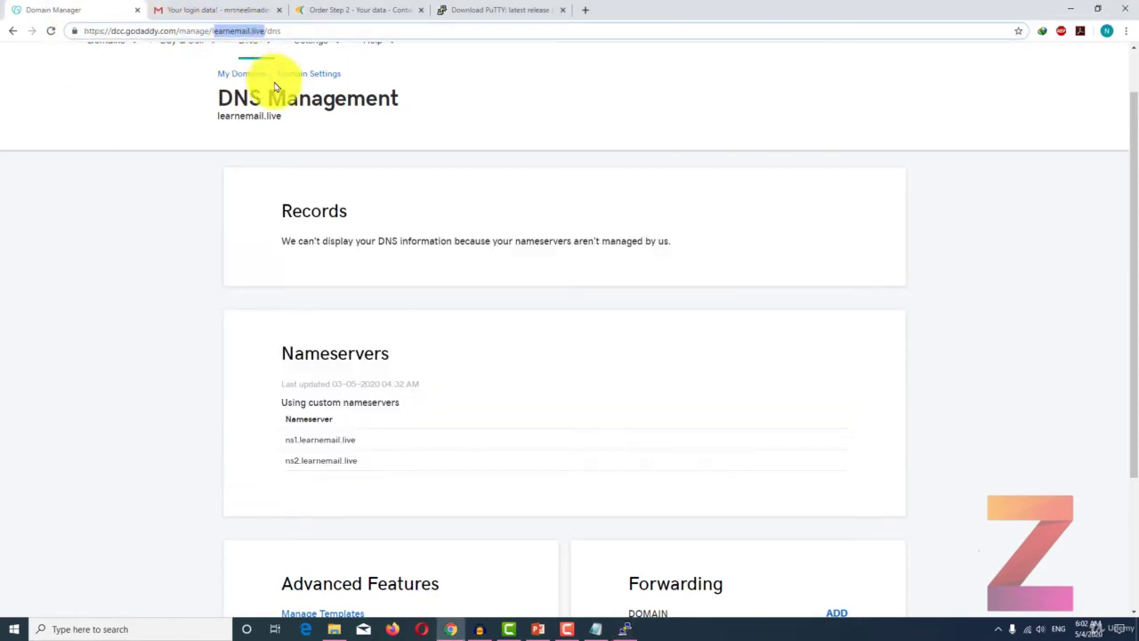
{"action": "key", "text": "alt+Tab"}
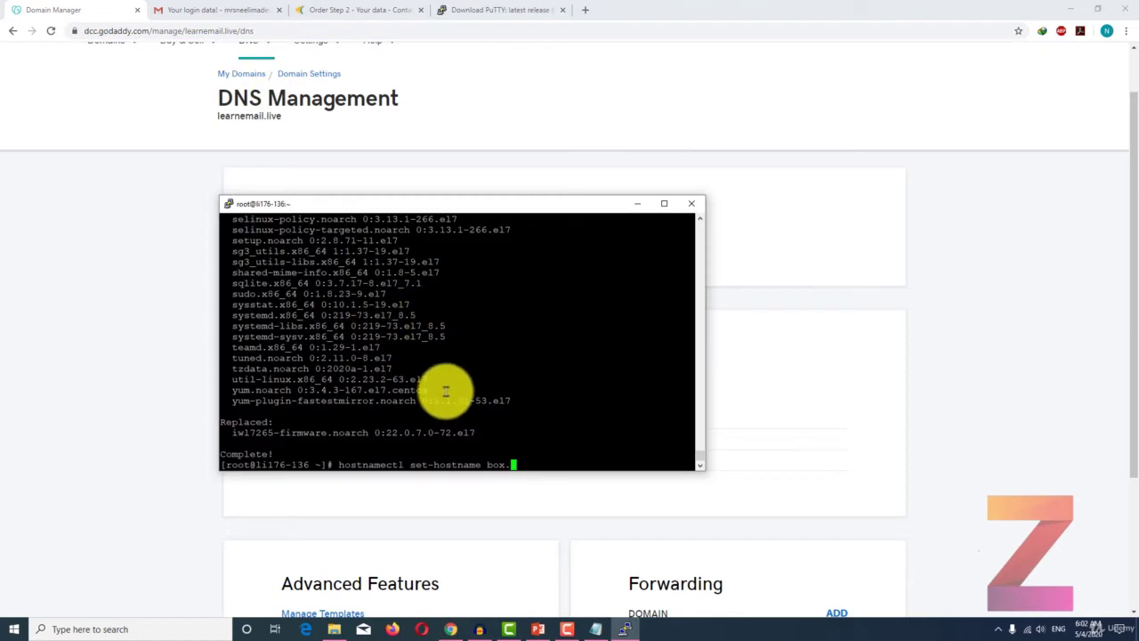
{"action": "right_click", "coordinate": [548, 433]}
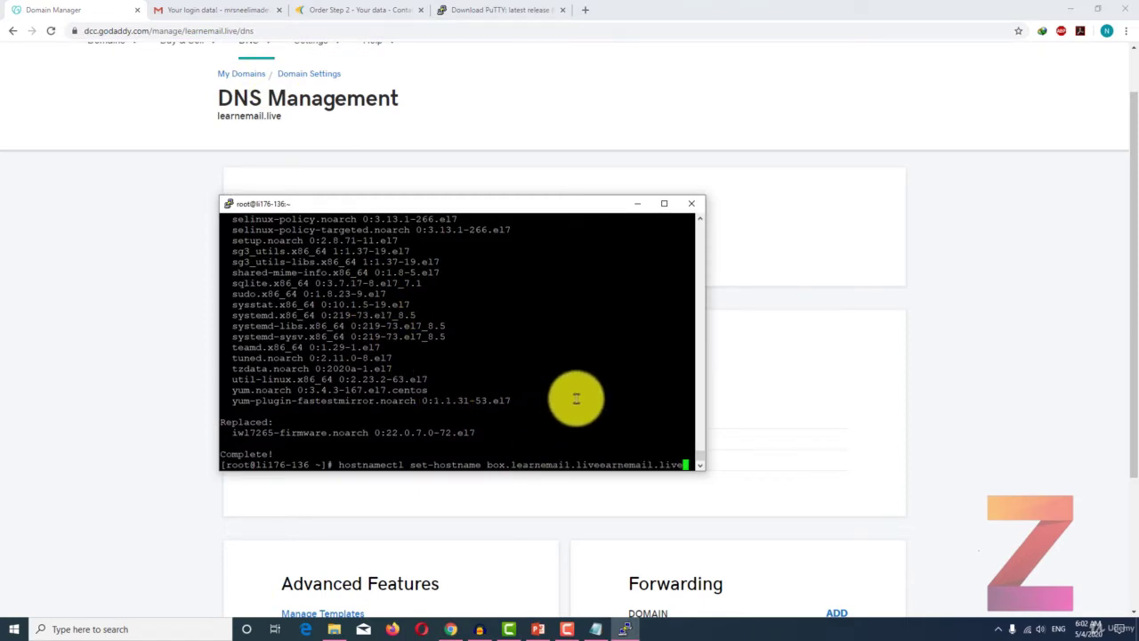
{"action": "key", "text": "BackSpace"}
{"action": "key", "text": "BackSpace"}
{"action": "key", "text": "BackSpace"}
{"action": "key", "text": "BackSpace"}
{"action": "key", "text": "BackSpace"}
{"action": "key", "text": "BackSpace"}
{"action": "key", "text": "BackSpace"}
{"action": "key", "text": "BackSpace"}
{"action": "key", "text": "BackSpace"}
{"action": "key", "text": "BackSpace"}
{"action": "key", "text": "BackSpace"}
{"action": "key", "text": "BackSpace"}
{"action": "key", "text": "BackSpace"}
{"action": "key", "text": "BackSpace"}
{"action": "key", "text": "BackSpace"}
{"action": "type", "text": "e"}
{"action": "key", "text": "Return"}
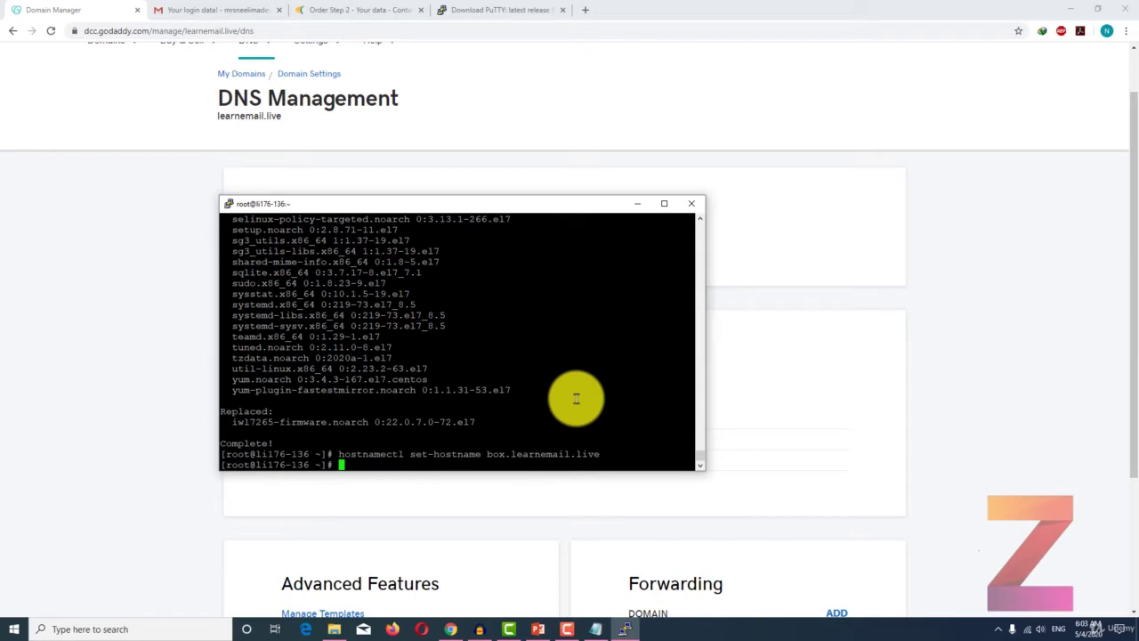
- Run hostname to confirm it reports box.learnemail.live
{"action": "type", "text": "hostname"}
{"action": "key", "text": "Return"}
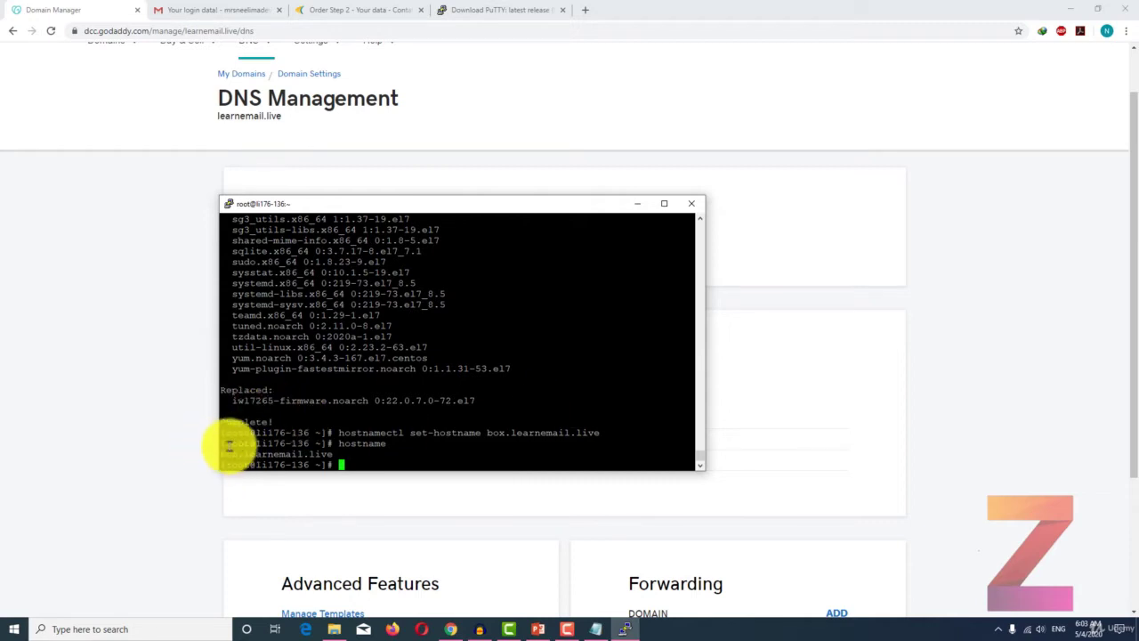
{"action": "left_click_drag", "start_coordinate": [239, 455], "coordinate": [600, 433]}
{"action": "left_click", "coordinate": [336, 439]}
- Paste the hostnamectl set-hostname command on a new line in the notes, then return to PuTTY
{"action": "left_click", "coordinate": [595, 627]}
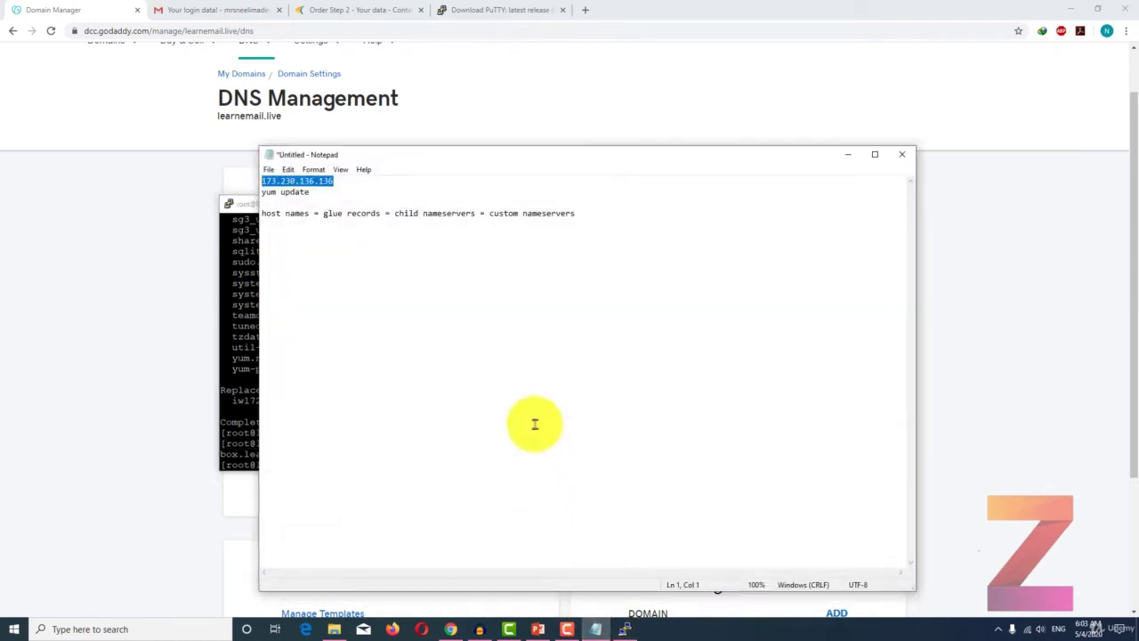
{"action": "left_click", "coordinate": [609, 220]}
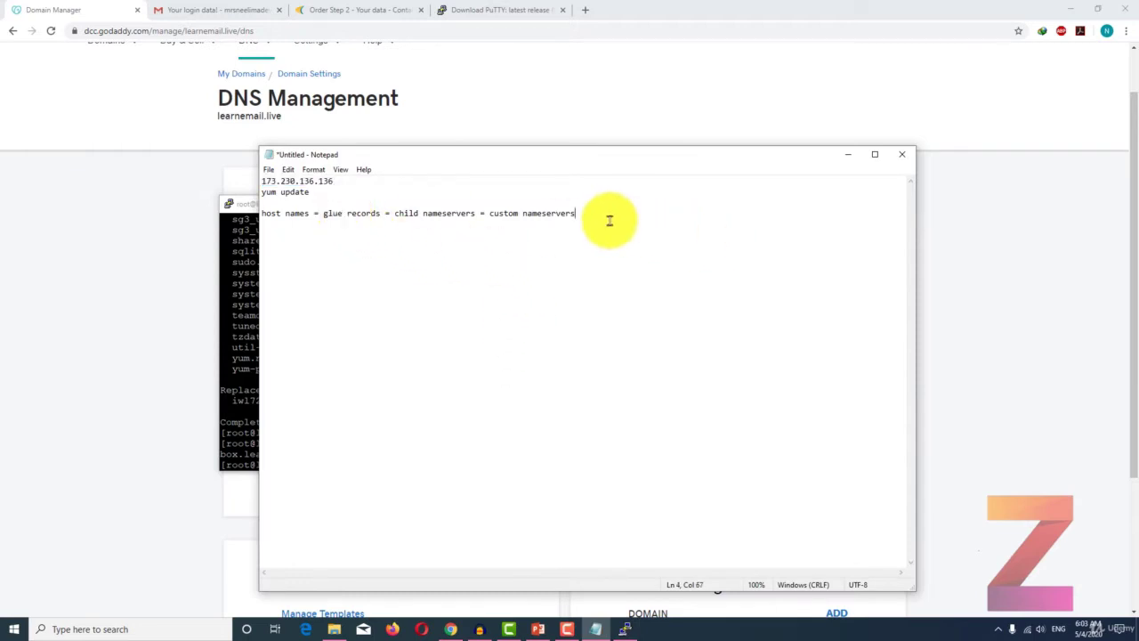
{"action": "key", "text": "Return"}
{"action": "key", "text": "Return"}
{"action": "type", "text": "hostnamectl set-hostname box.learnemail.live"}
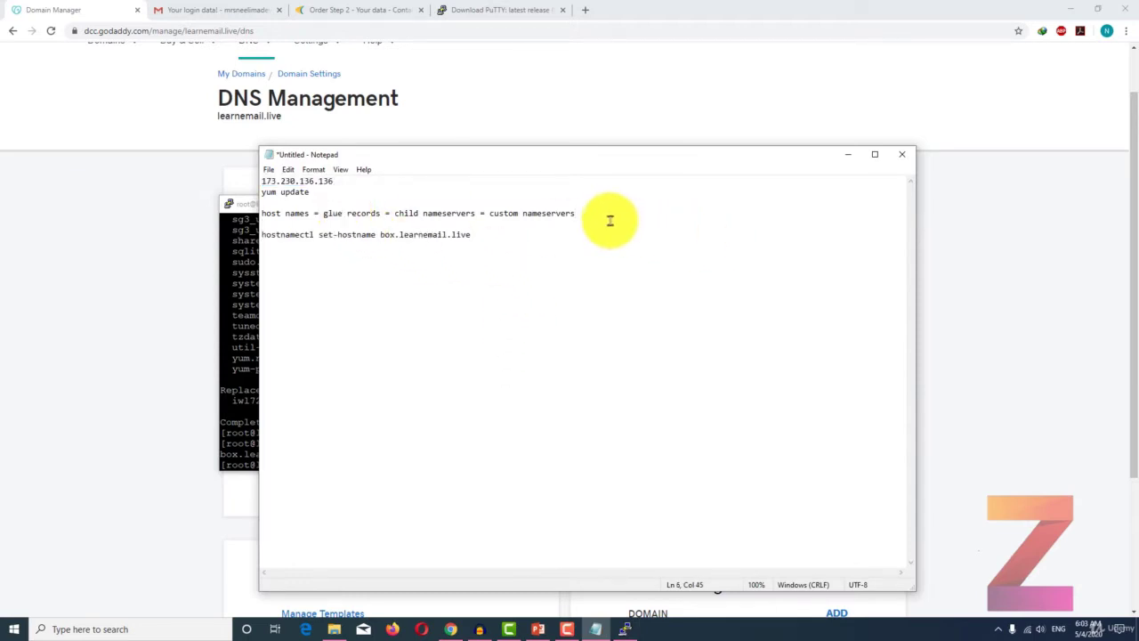
{"action": "left_click", "coordinate": [842, 156]}
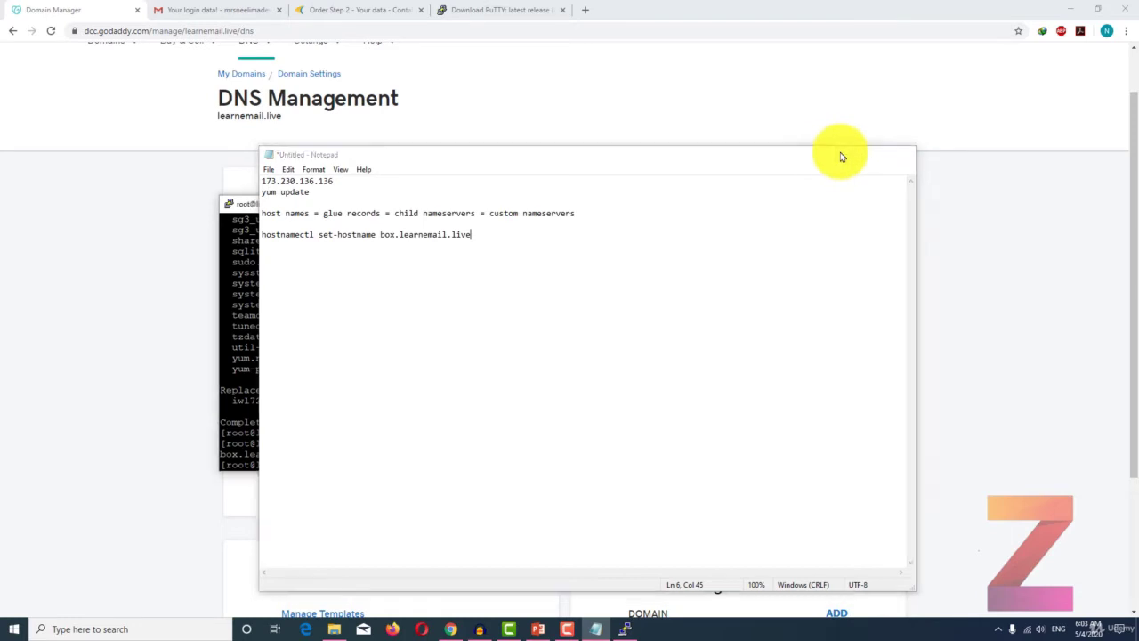
{"action": "left_click", "coordinate": [549, 375]}
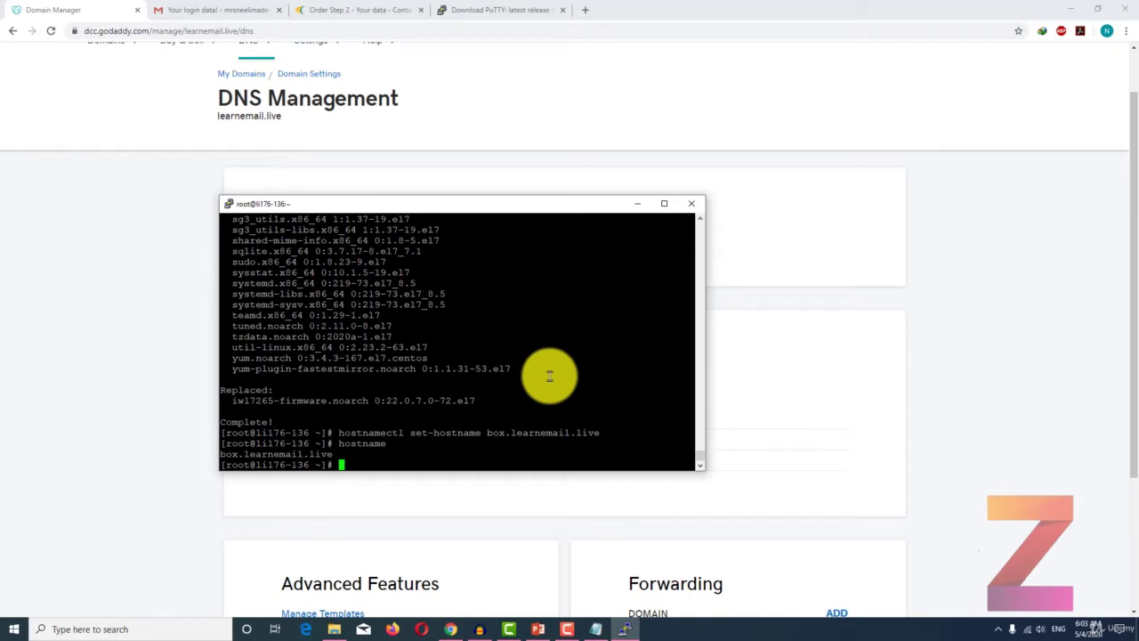
- Open /etc/hosts in vi and move to the second line
{"action": "type", "text": "vi /etc/hosts"}
{"action": "key", "text": "Return"}
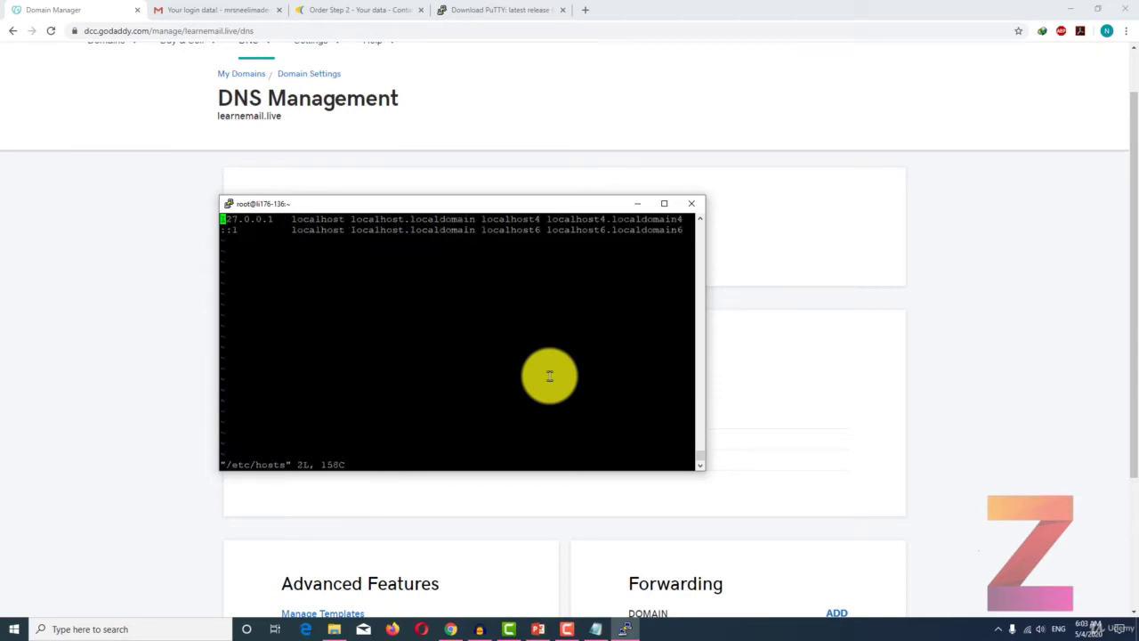
{"action": "key", "text": "Down"}
- Tile the notes beside the terminal and add the note 'press "a"'
{"action": "left_click", "coordinate": [597, 629]}
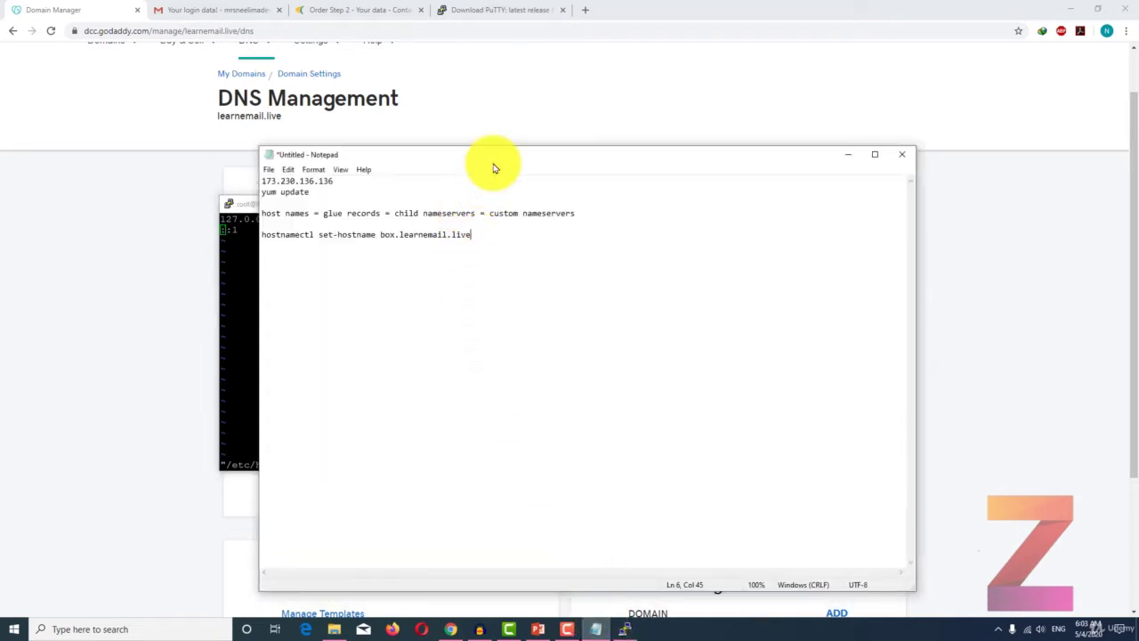
{"action": "left_click_drag", "start_coordinate": [494, 166], "coordinate": [877, 214]}
{"action": "left_click_drag", "start_coordinate": [587, 208], "coordinate": [493, 221]}
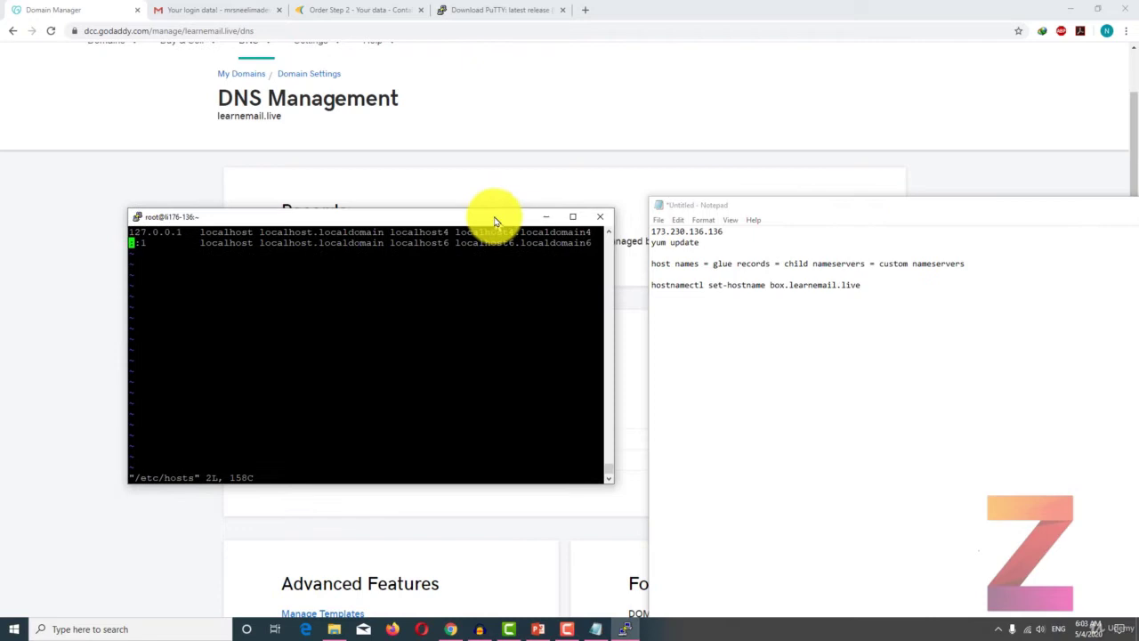
{"action": "left_click", "coordinate": [865, 287]}
{"action": "key", "text": "Return"}
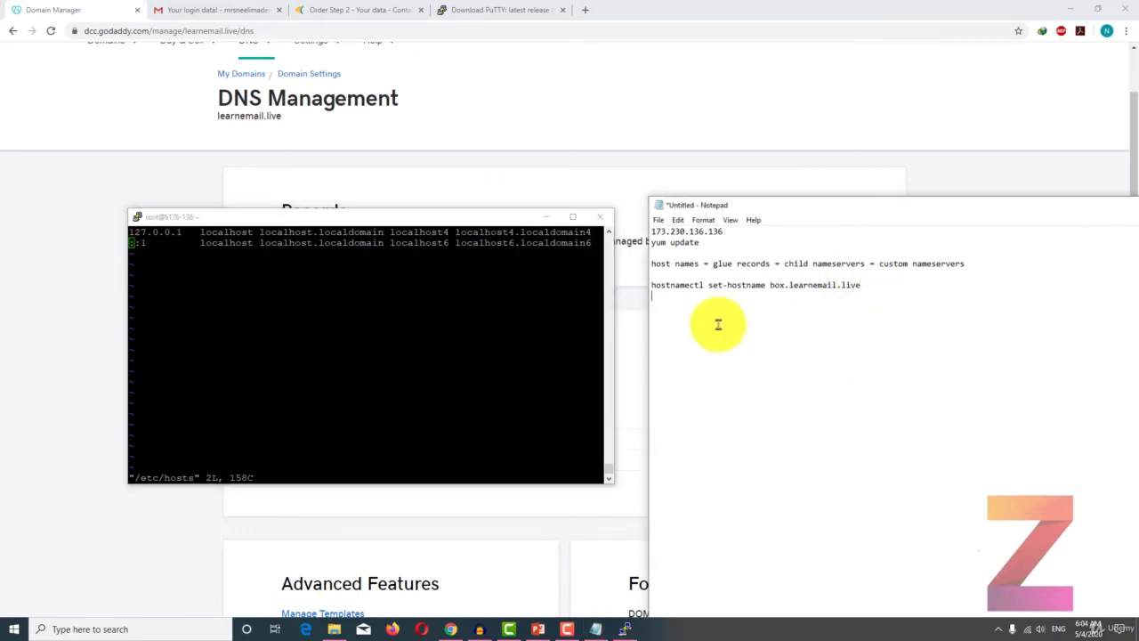
{"action": "type", "text": "press \""}
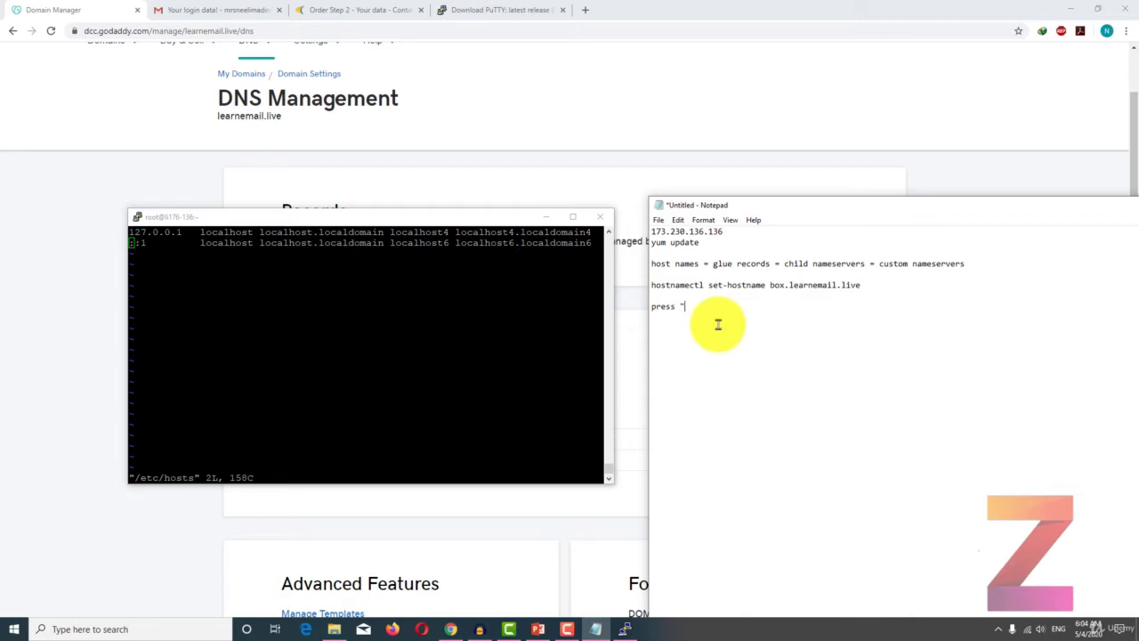
{"action": "type", "text": "a\""}
{"action": "key", "text": "Return"}
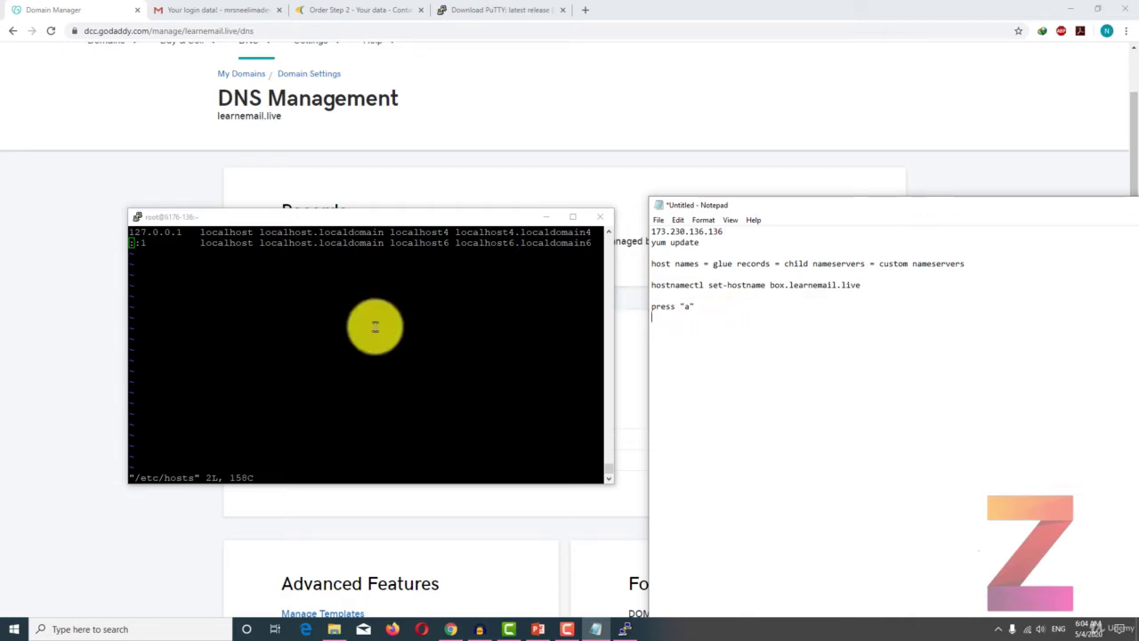
- Enter vi insert mode and open a new blank line after the ::1 entry
{"action": "left_click", "coordinate": [375, 327]}
{"action": "key", "text": "a"}
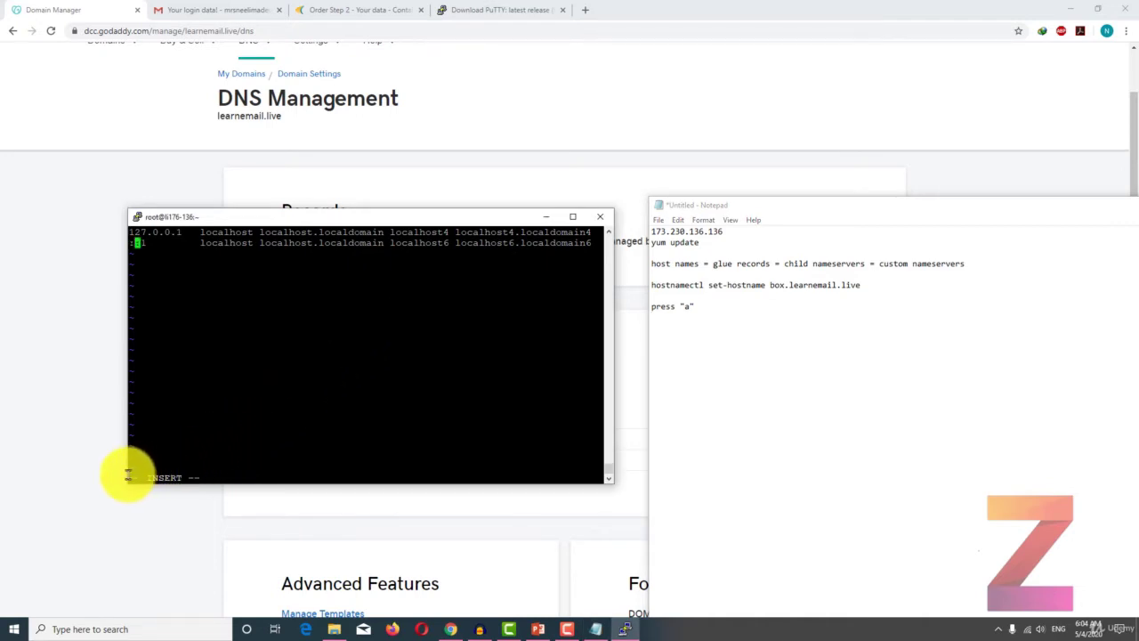
{"action": "left_click_drag", "start_coordinate": [129, 477], "coordinate": [200, 476]}
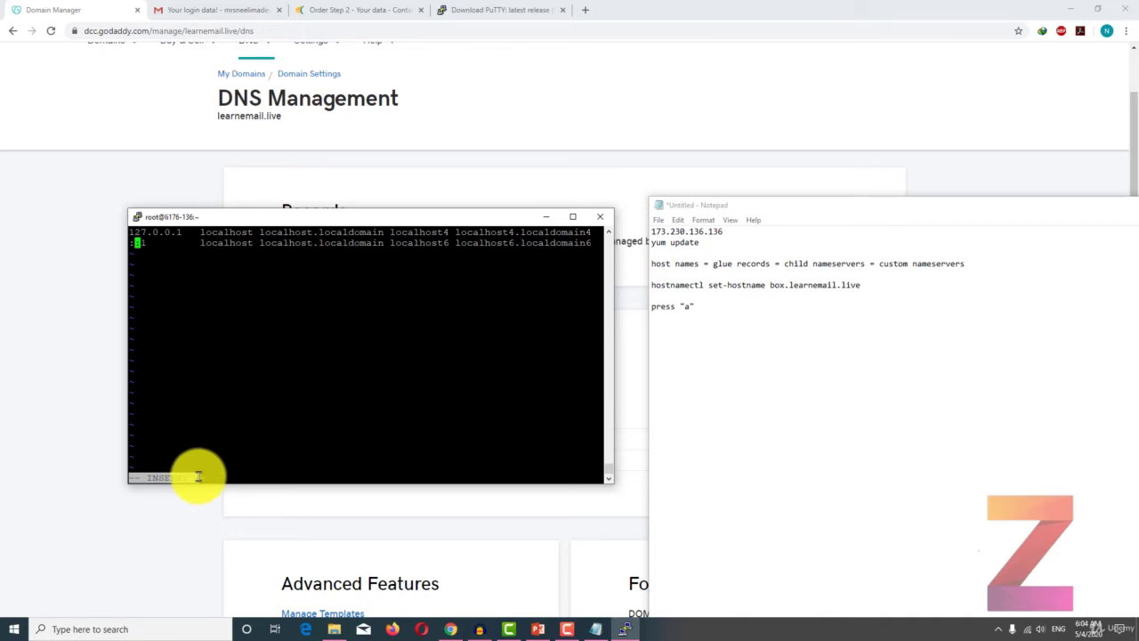
{"action": "left_click", "coordinate": [224, 410]}
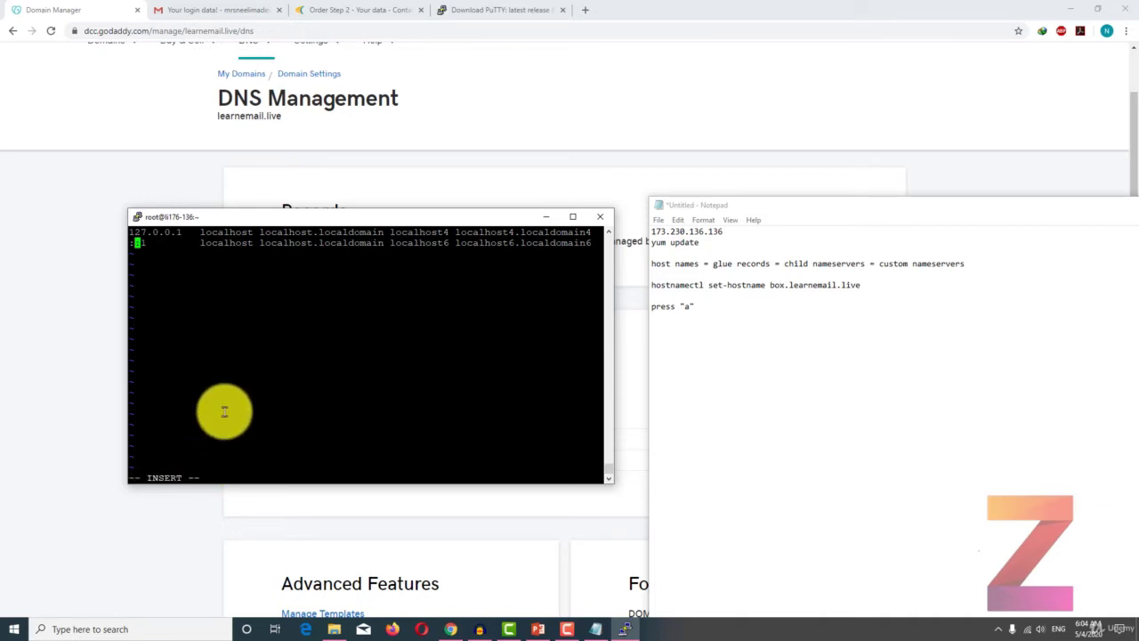
{"action": "key", "text": "End"}
{"action": "key", "text": "Return"}
- Add line '173.230.136.136 localhost mail.learnemail.live mail' to /etc/hosts
{"action": "left_click_drag", "start_coordinate": [725, 230], "coordinate": [650, 232]}
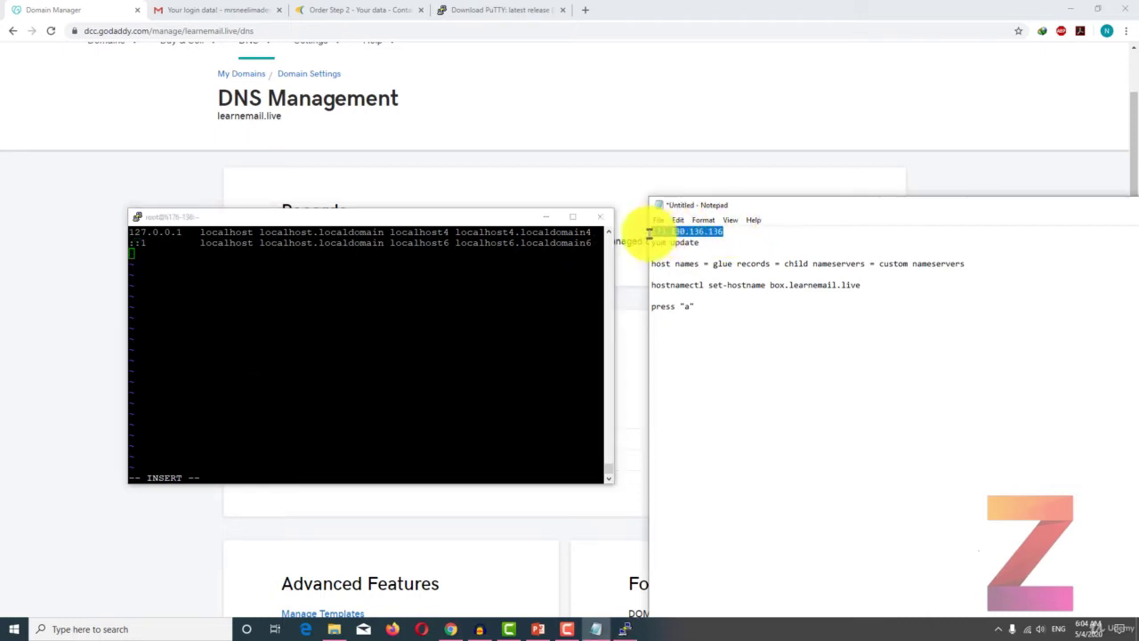
{"action": "left_click", "coordinate": [239, 303]}
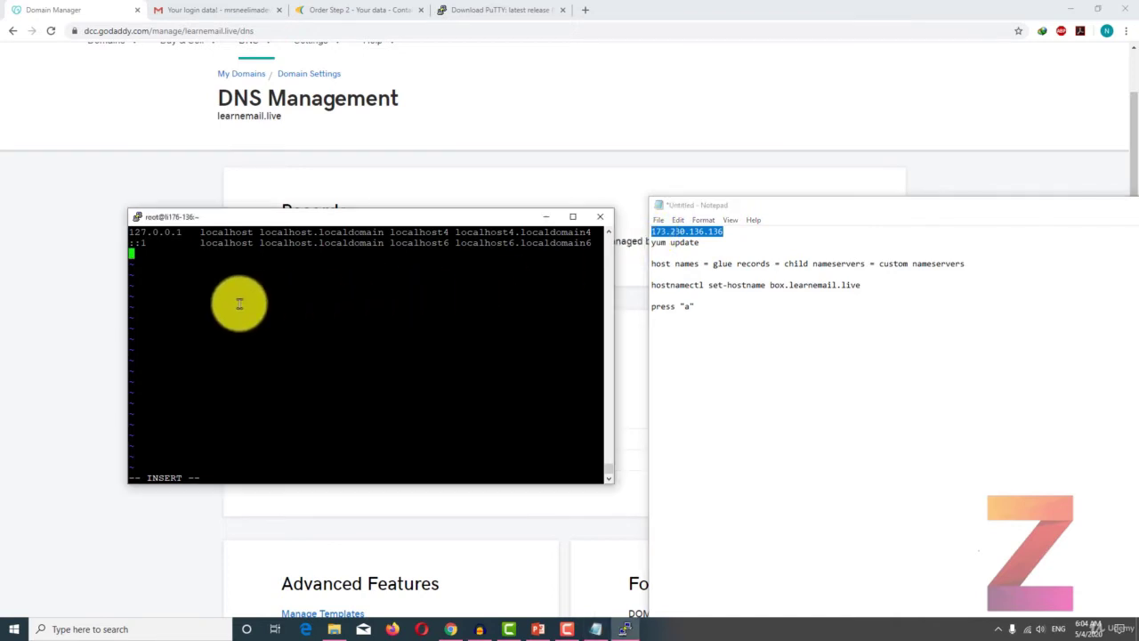
{"action": "right_click", "coordinate": [240, 304]}
{"action": "left_click_drag", "start_coordinate": [200, 231], "coordinate": [253, 233]}
{"action": "right_click", "coordinate": [263, 273]}
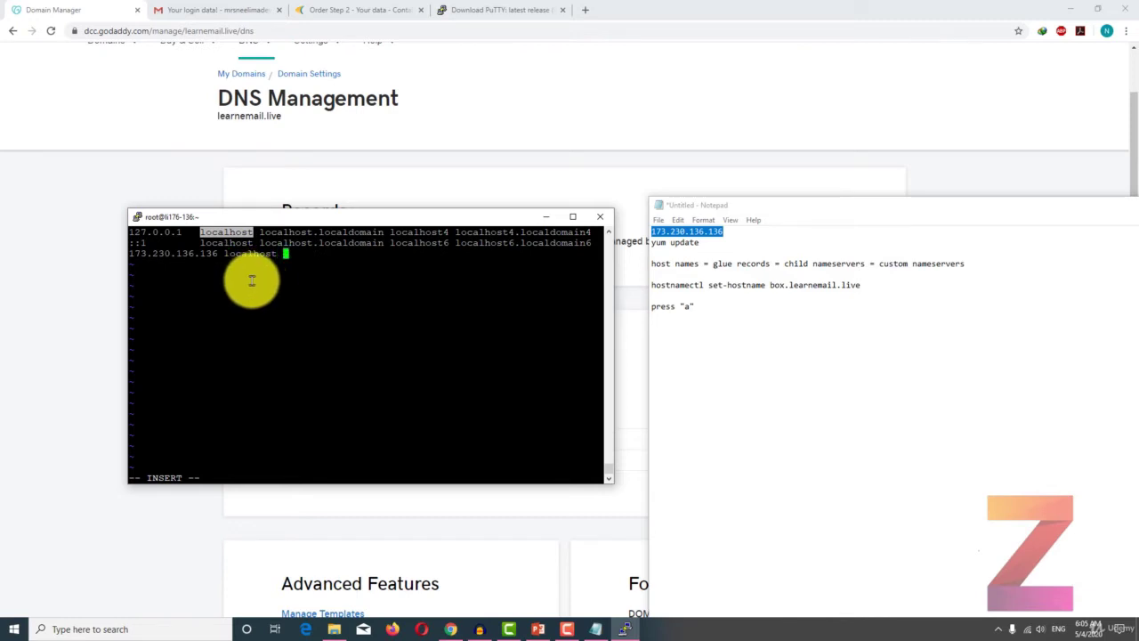
{"action": "type", "text": "mail.learnemail.live mail"}
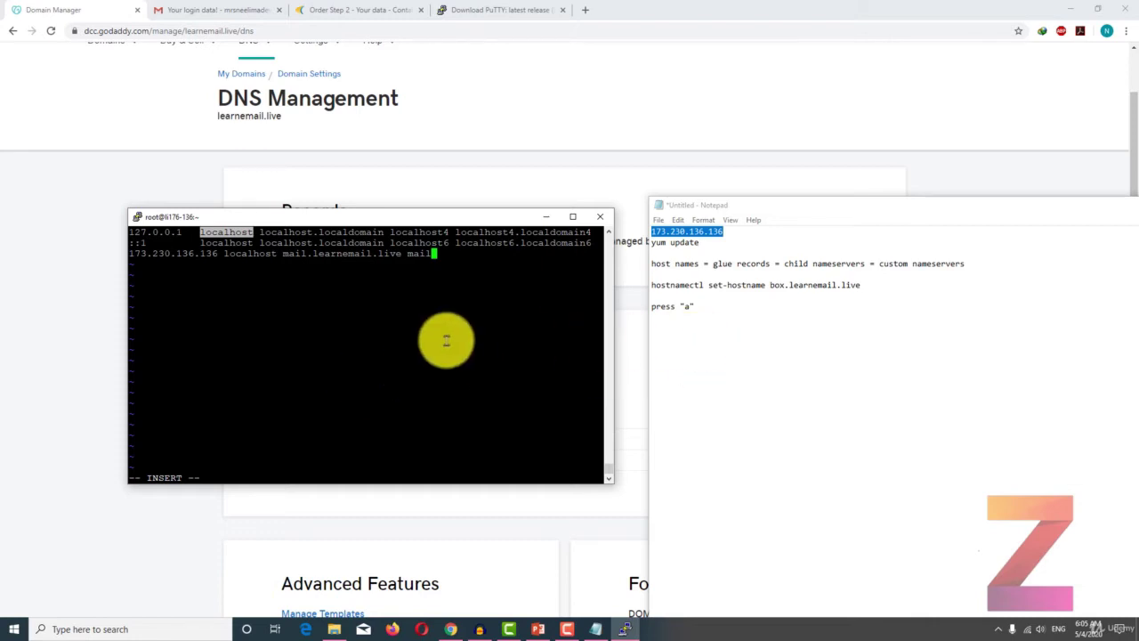
{"action": "left_click", "coordinate": [726, 312]}
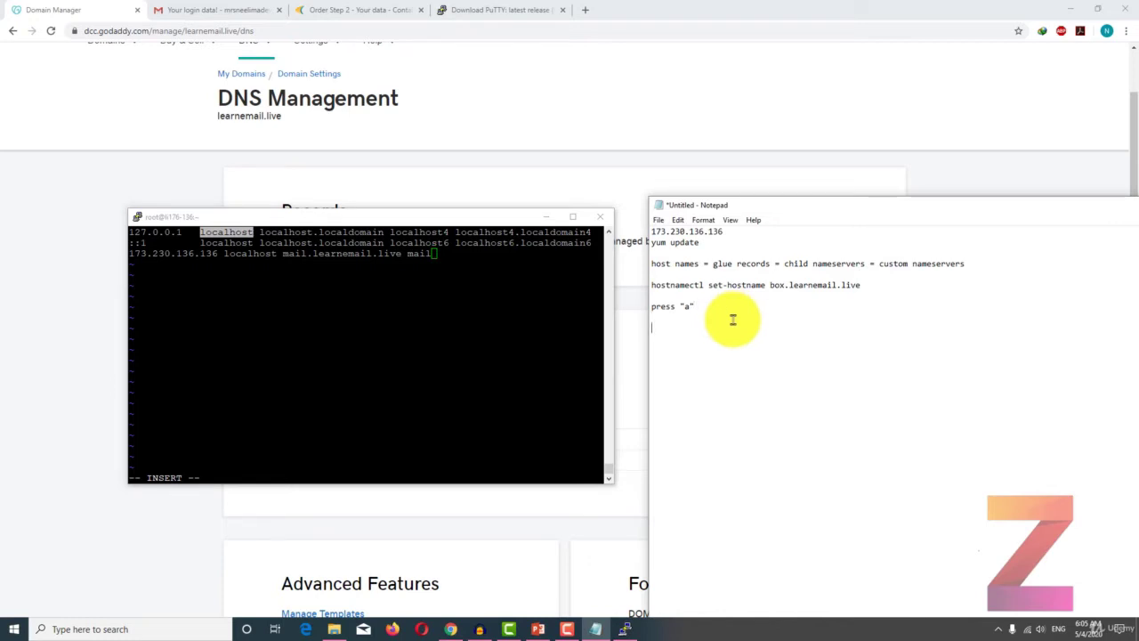
- Note 'to save modification press "esc" followed by :wq' and save /etc/hosts, exiting vi
{"action": "type", "text": "to sava"}
{"action": "key", "text": "BackSpace"}
{"action": "type", "text": "e modification  "}
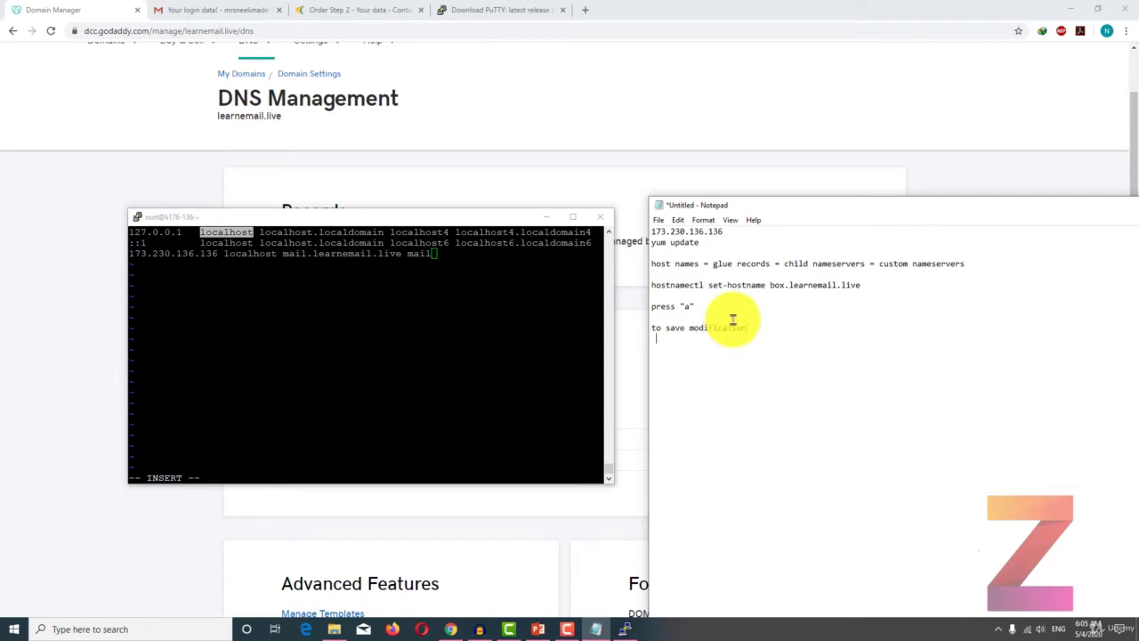
{"action": "type", "text": "press \"esc\""}
{"action": "left_click", "coordinate": [379, 330]}
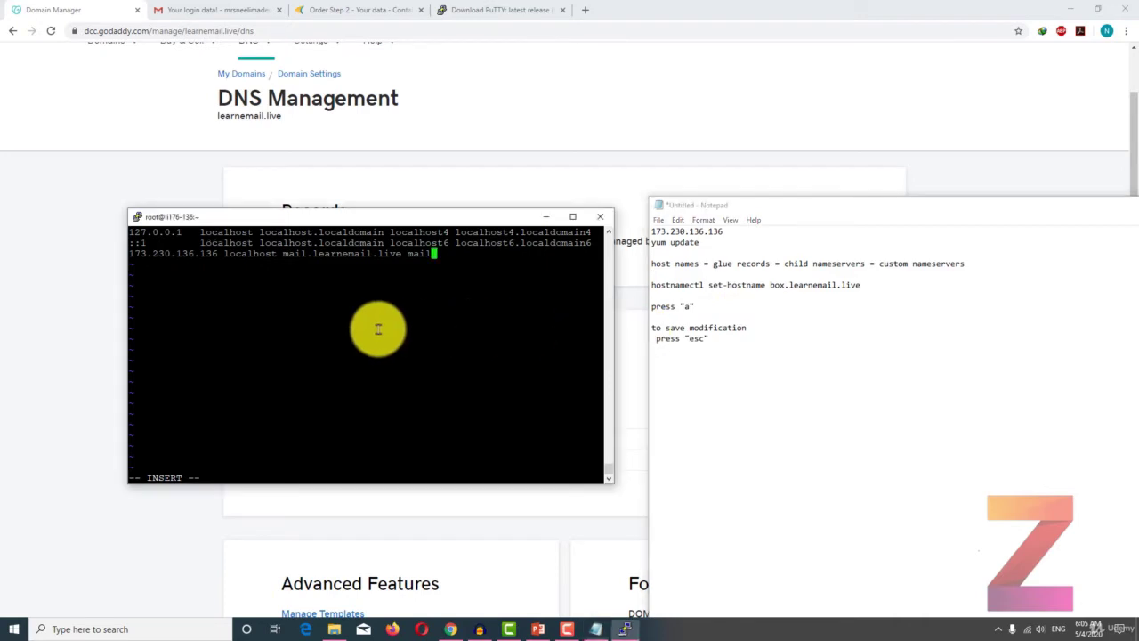
{"action": "key", "text": "Escape"}
{"action": "left_click", "coordinate": [712, 345]}
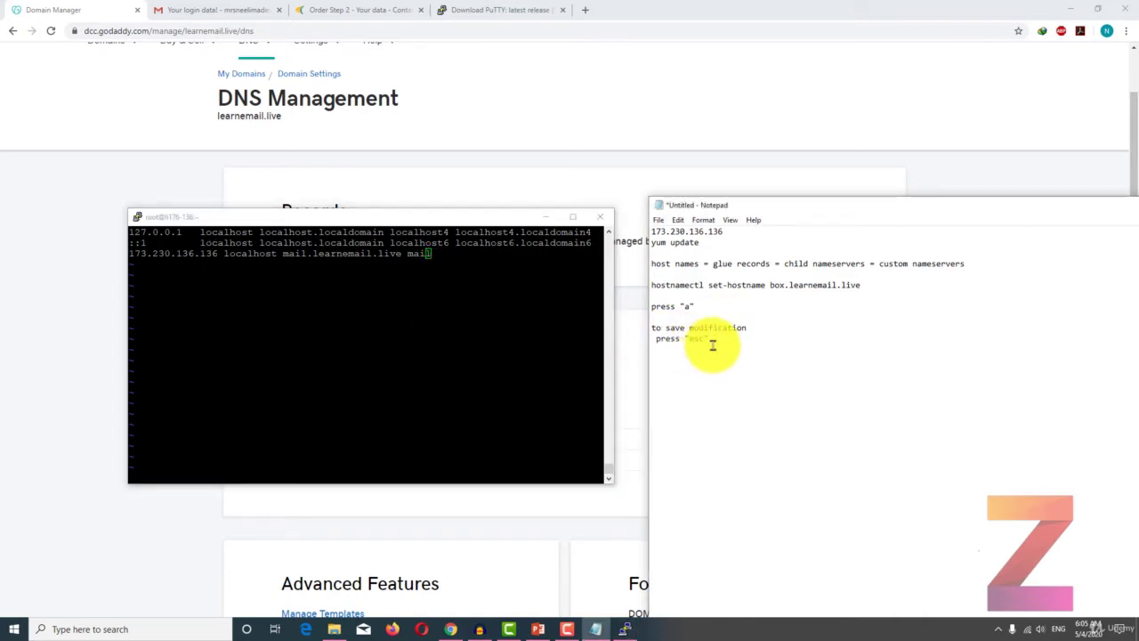
{"action": "type", "text": "followed by :wq"}
{"action": "left_click", "coordinate": [444, 360]}
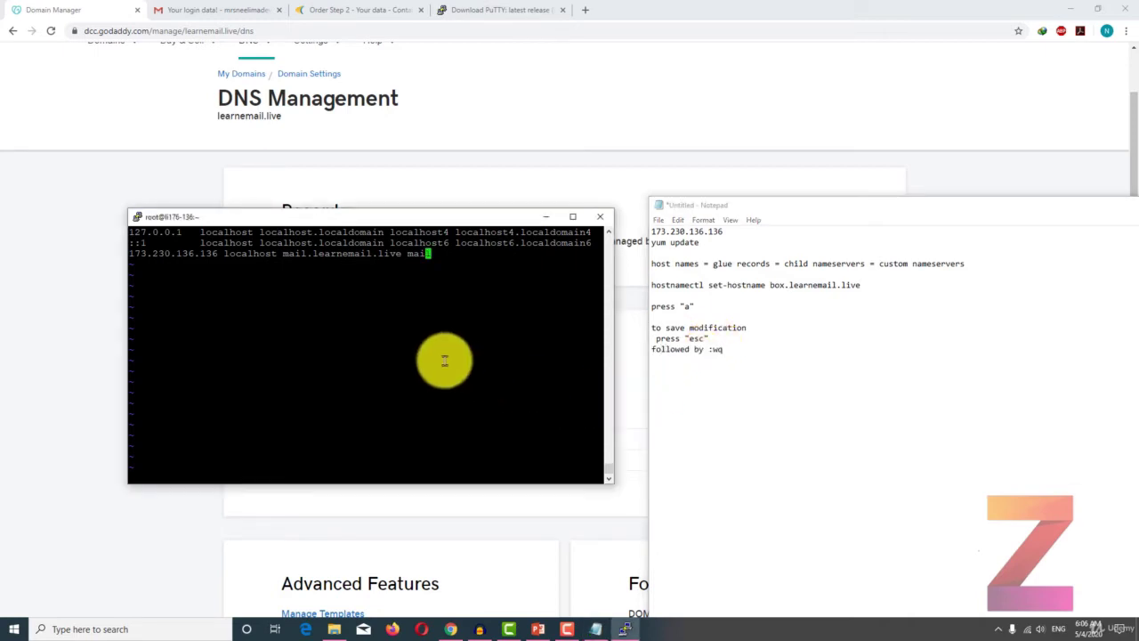
{"action": "type", "text": ":wq"}
{"action": "key", "text": "Return"}
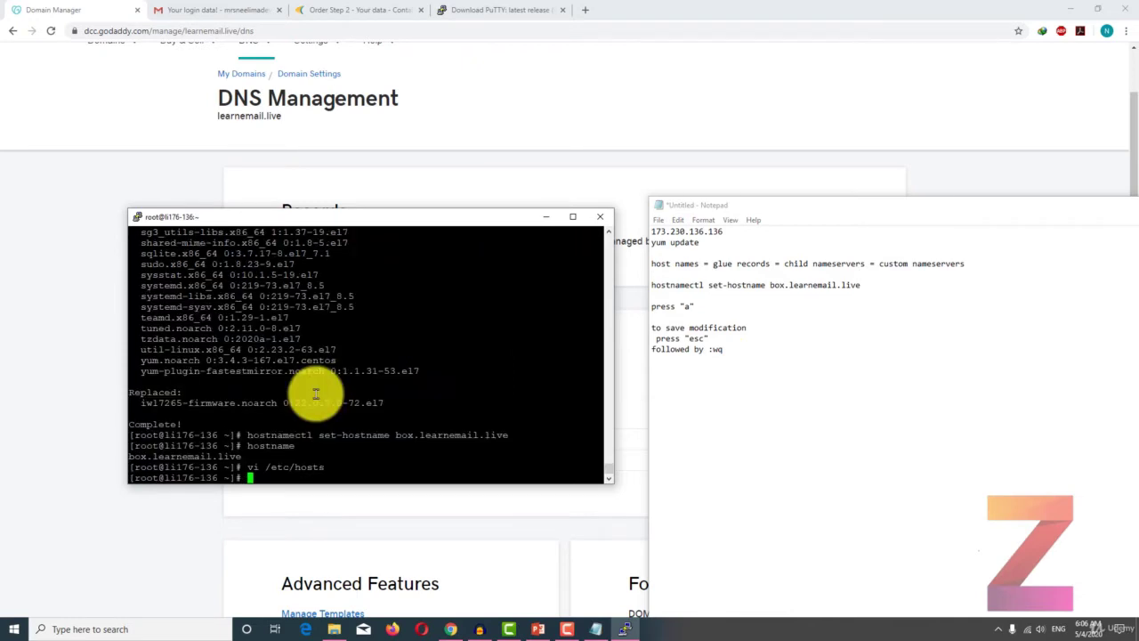
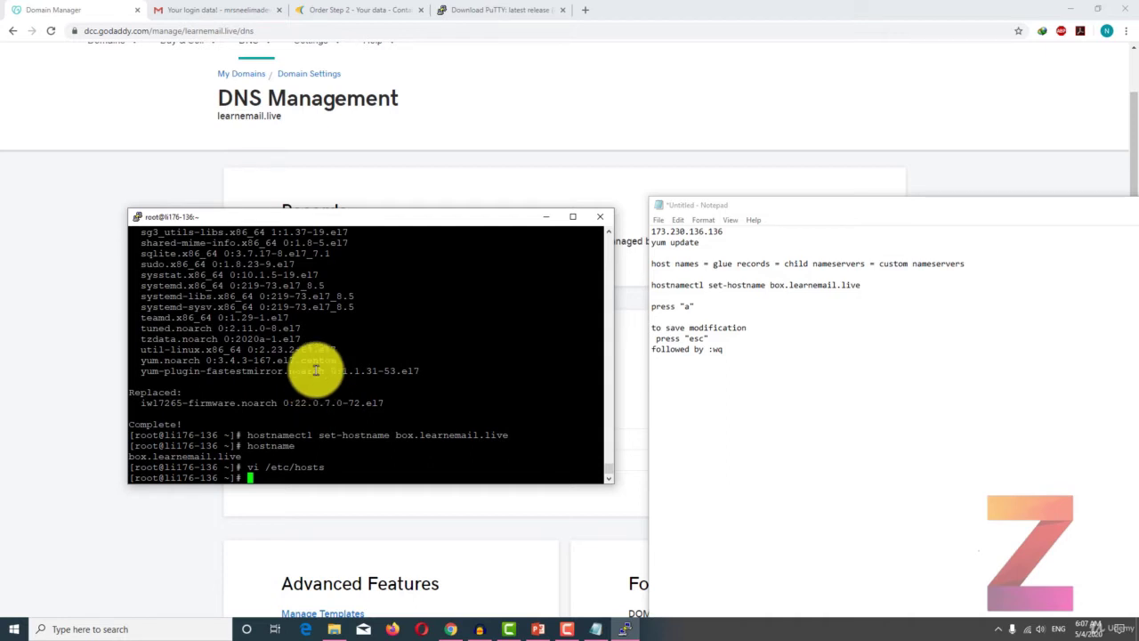
- Open a new Chrome tab and go to vestacp.com, reaching its install instructions
{"action": "left_click", "coordinate": [569, 625]}
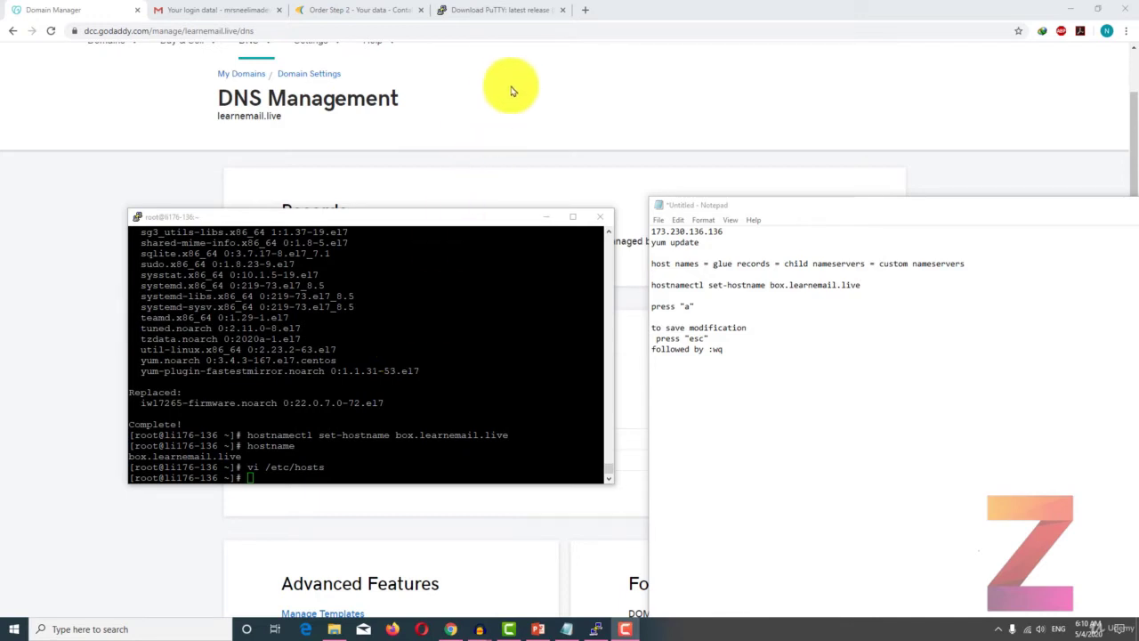
{"action": "left_click", "coordinate": [591, 16]}
{"action": "left_click", "coordinate": [588, 12]}
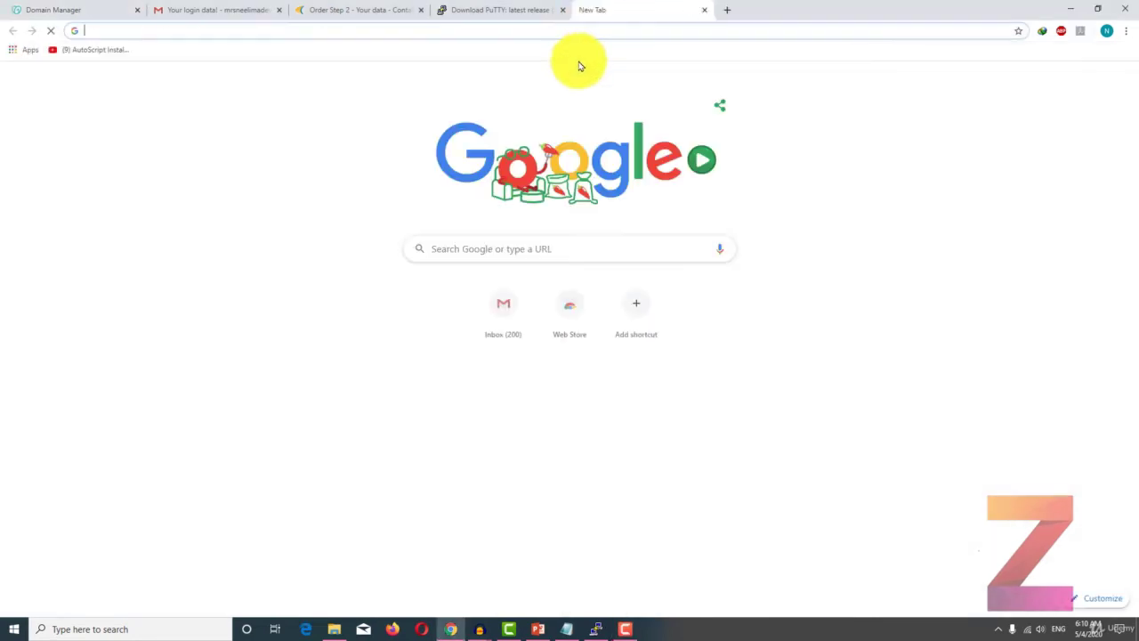
{"action": "type", "text": "vest"}
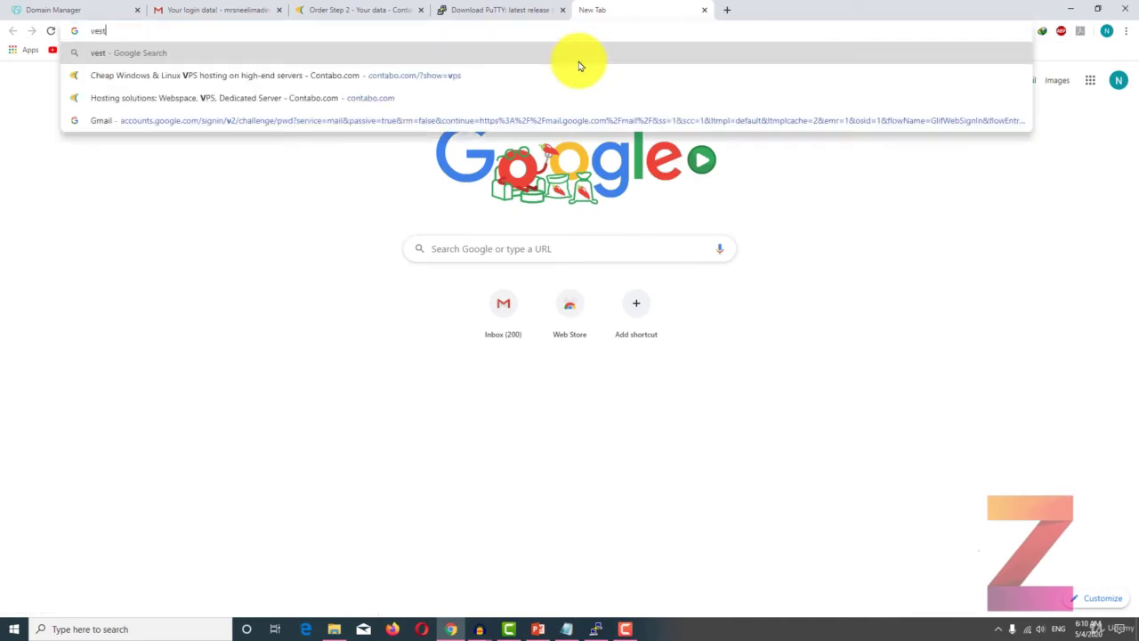
{"action": "type", "text": "acp"}
{"action": "key", "text": "Return"}
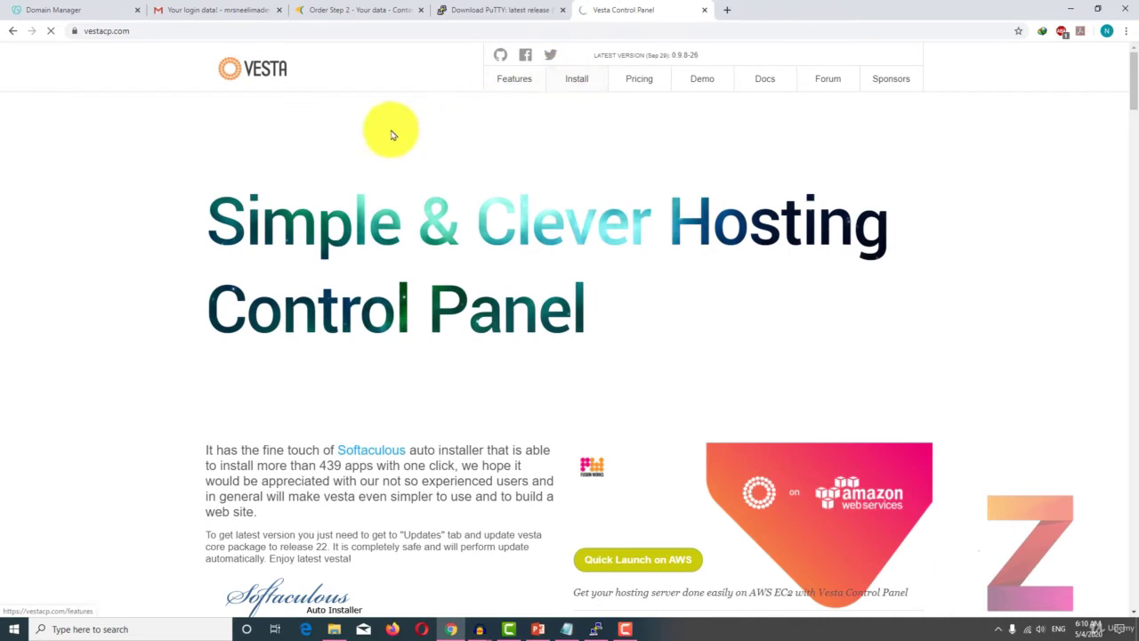
{"action": "scroll", "coordinate": [377, 270], "scroll_direction": "down", "scroll_amount": 3}
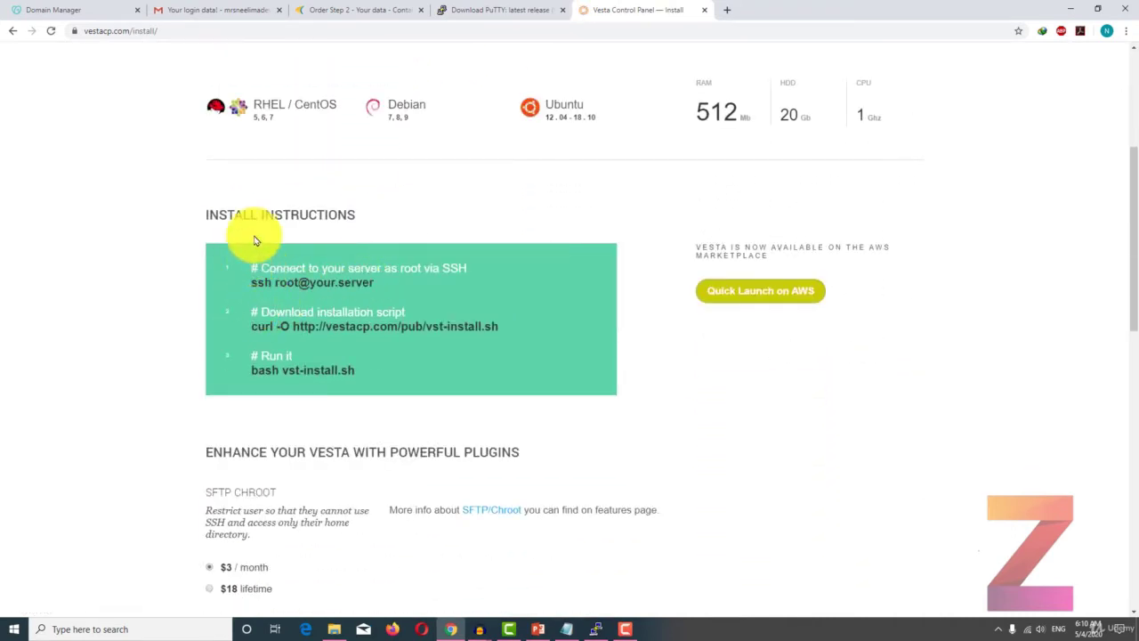
{"action": "left_click_drag", "start_coordinate": [251, 267], "coordinate": [475, 277]}
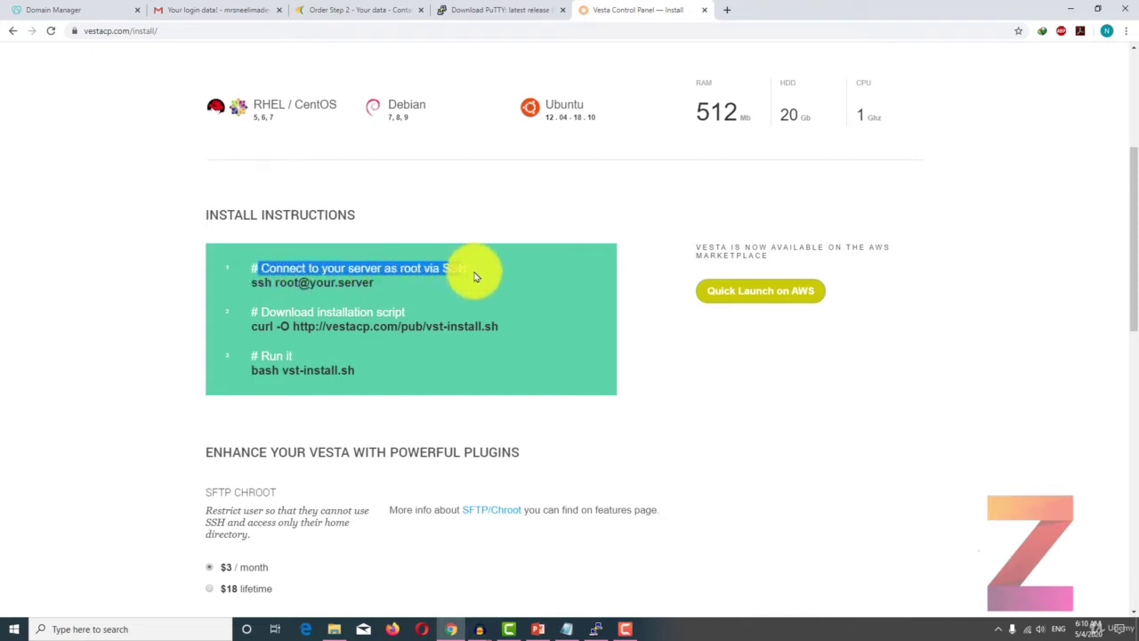
{"action": "left_click", "coordinate": [426, 268]}
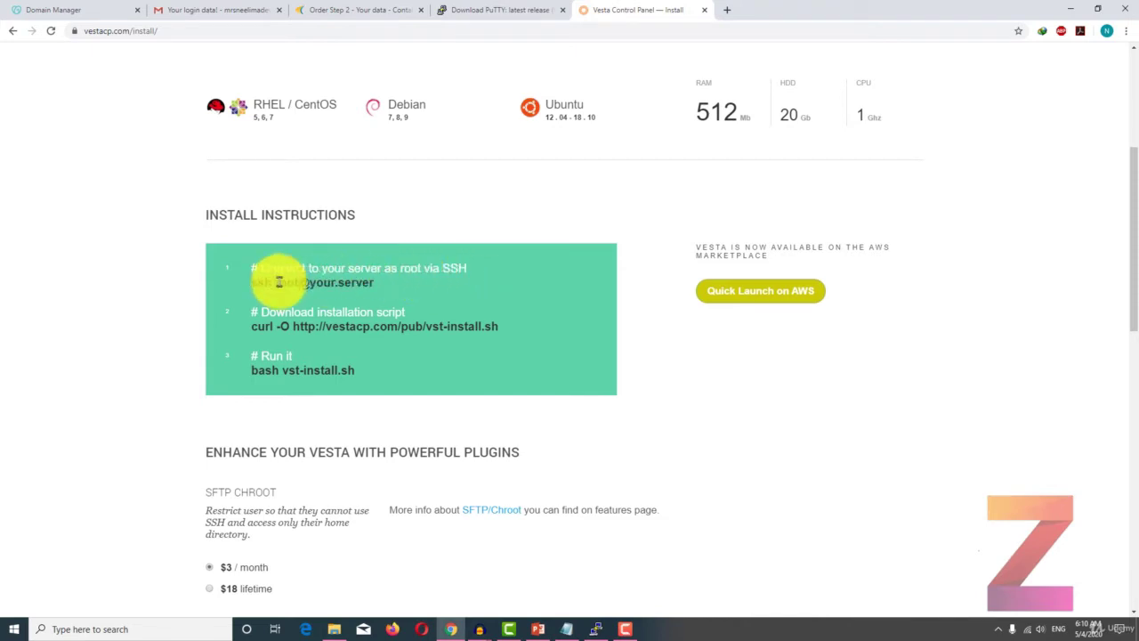
{"action": "left_click_drag", "start_coordinate": [253, 281], "coordinate": [467, 267]}
{"action": "left_click", "coordinate": [411, 271]}
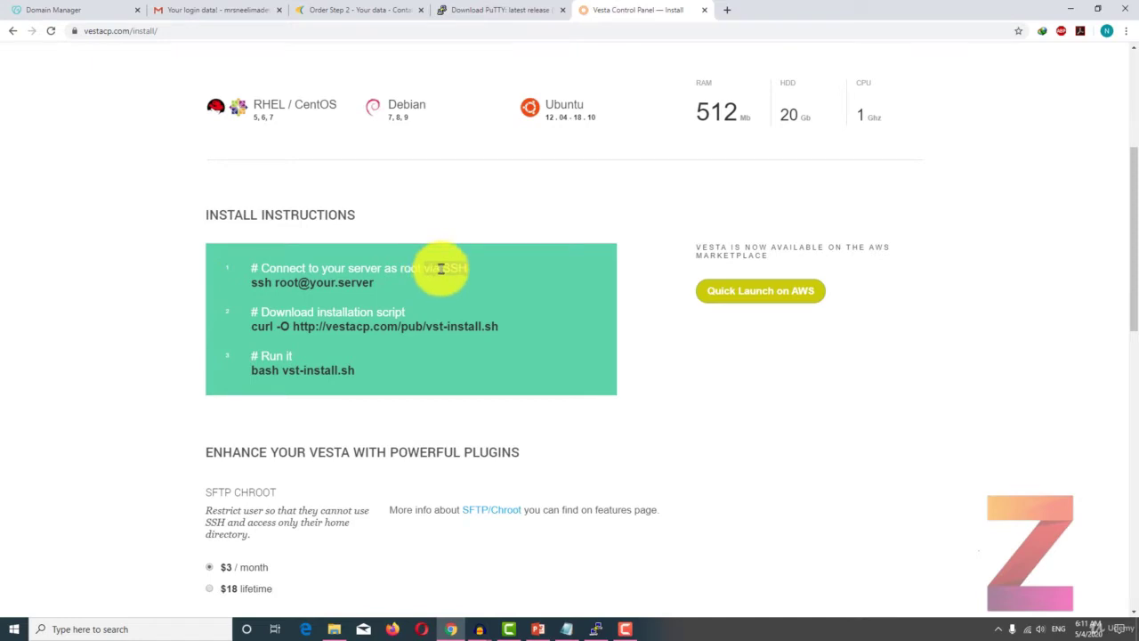
{"action": "left_click", "coordinate": [244, 275]}
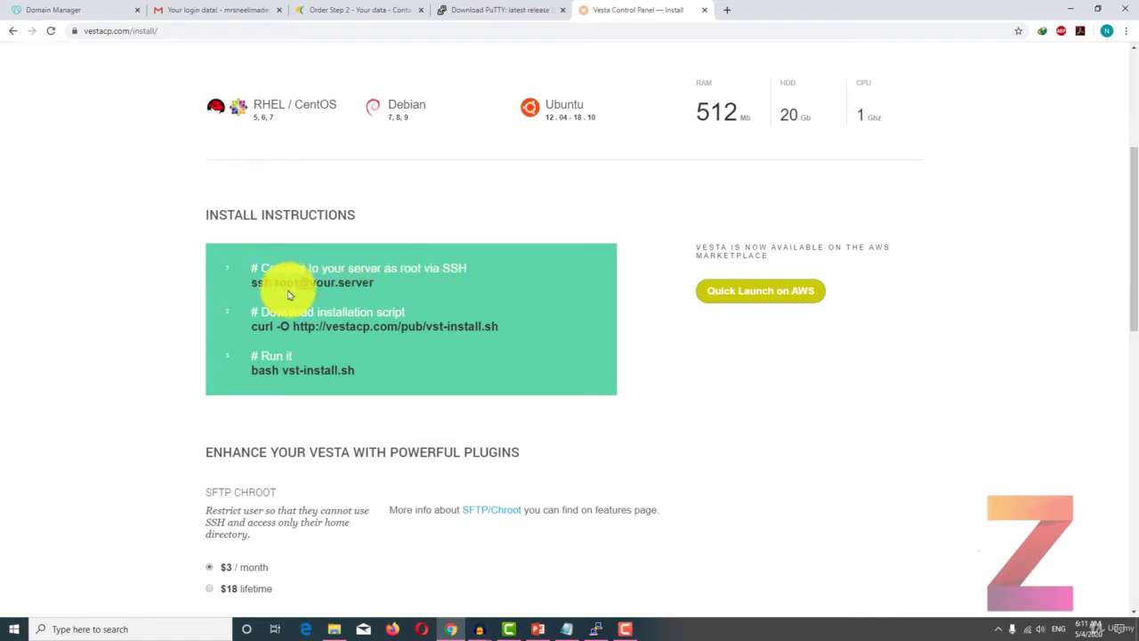
{"action": "left_click_drag", "start_coordinate": [254, 283], "coordinate": [367, 296]}
{"action": "left_click", "coordinate": [367, 297]}
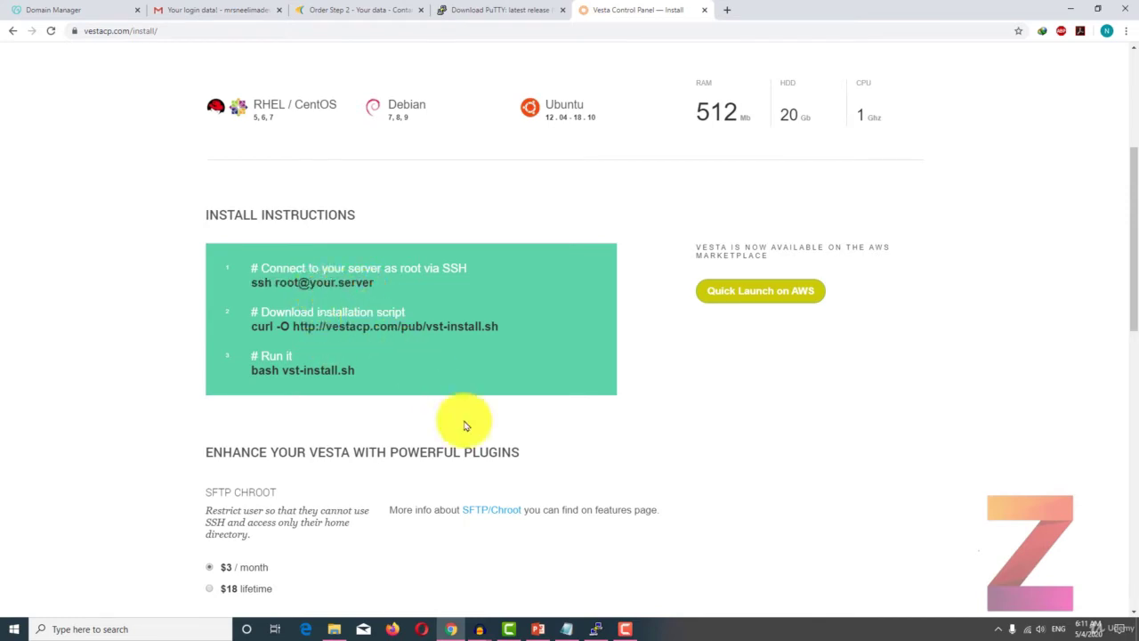
- Move the PuTTY window aside, select the curl download command, and return to PuTTY
{"action": "left_click", "coordinate": [593, 628]}
{"action": "left_click_drag", "start_coordinate": [389, 216], "coordinate": [585, 131]}
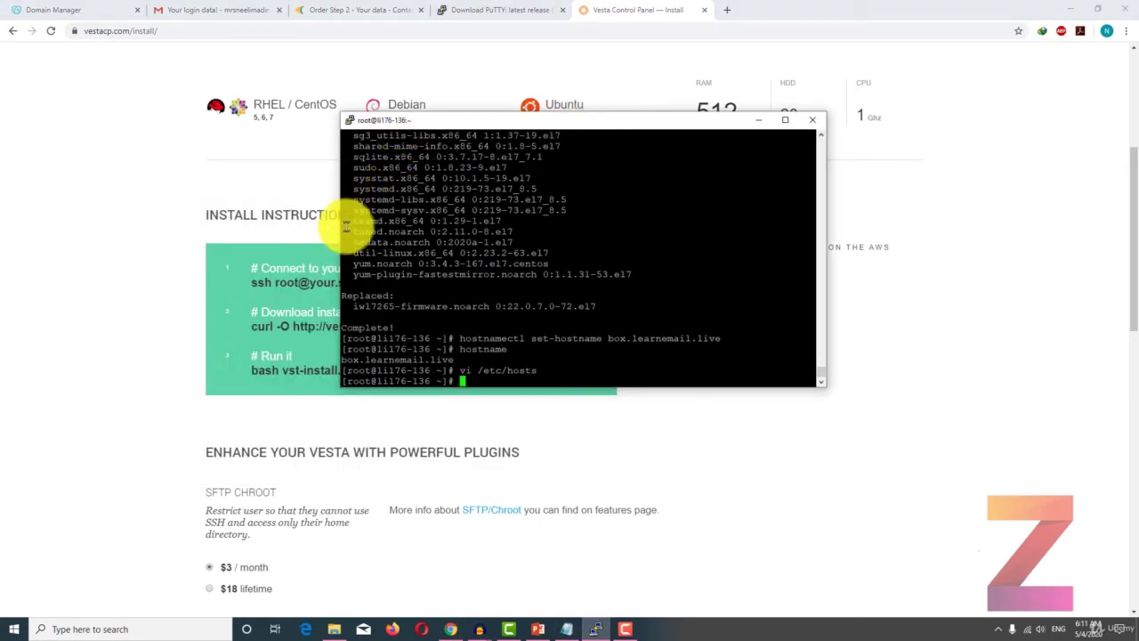
{"action": "left_click", "coordinate": [299, 273]}
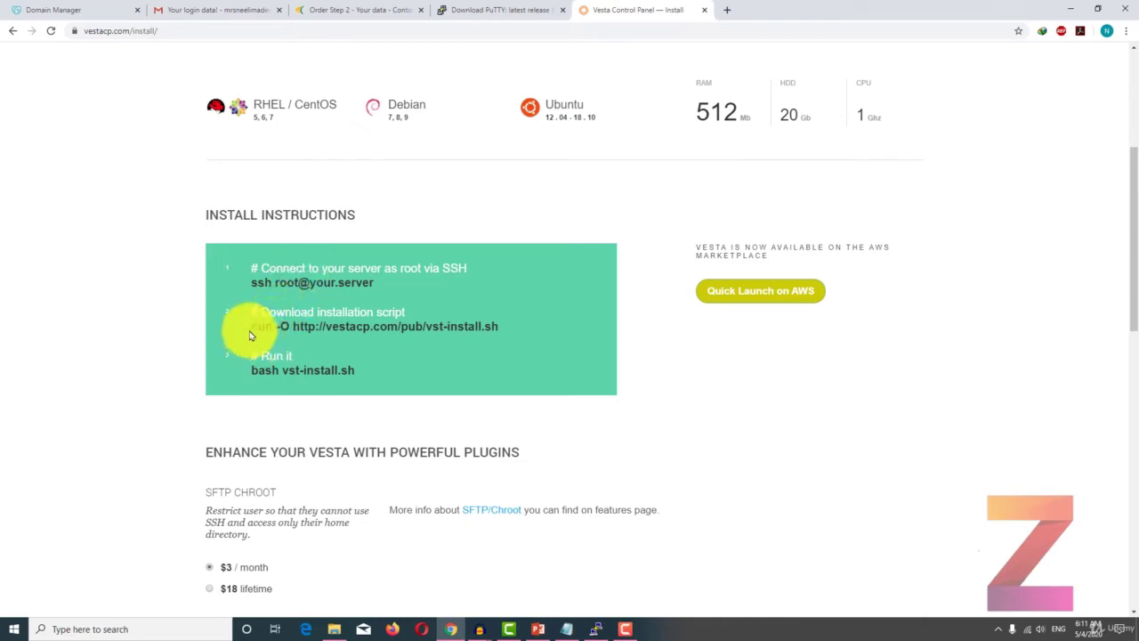
{"action": "left_click_drag", "start_coordinate": [253, 328], "coordinate": [503, 332]}
{"action": "key", "text": "alt+Tab"}
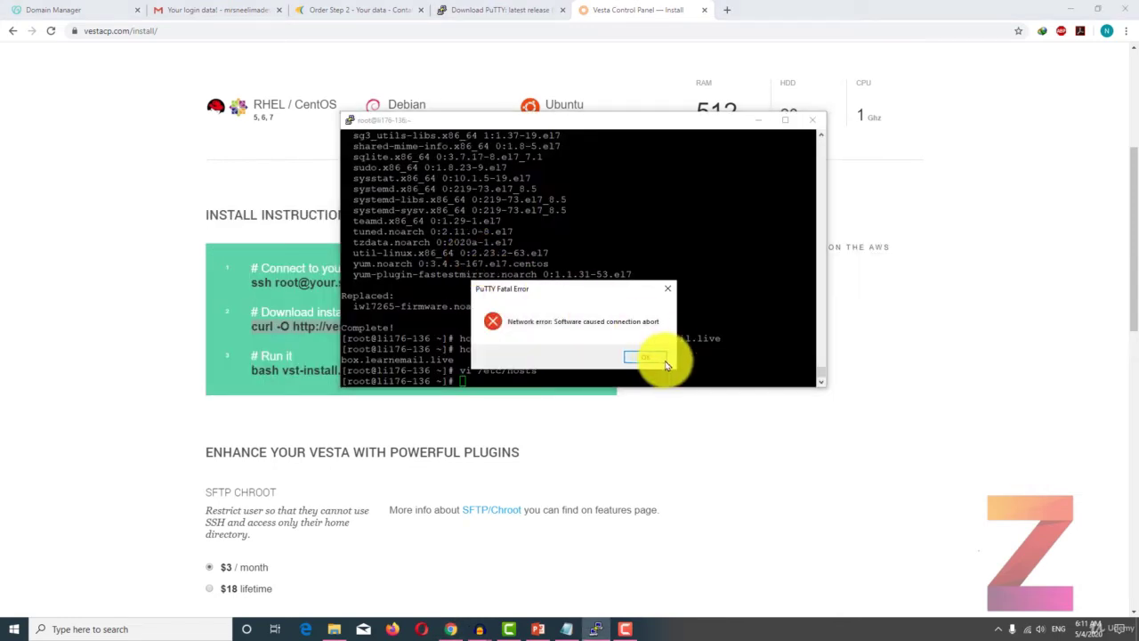
- Dismiss the network error and relaunch PuTTY to connect to 173.230.136.136 as root
{"action": "left_click", "coordinate": [647, 358]}
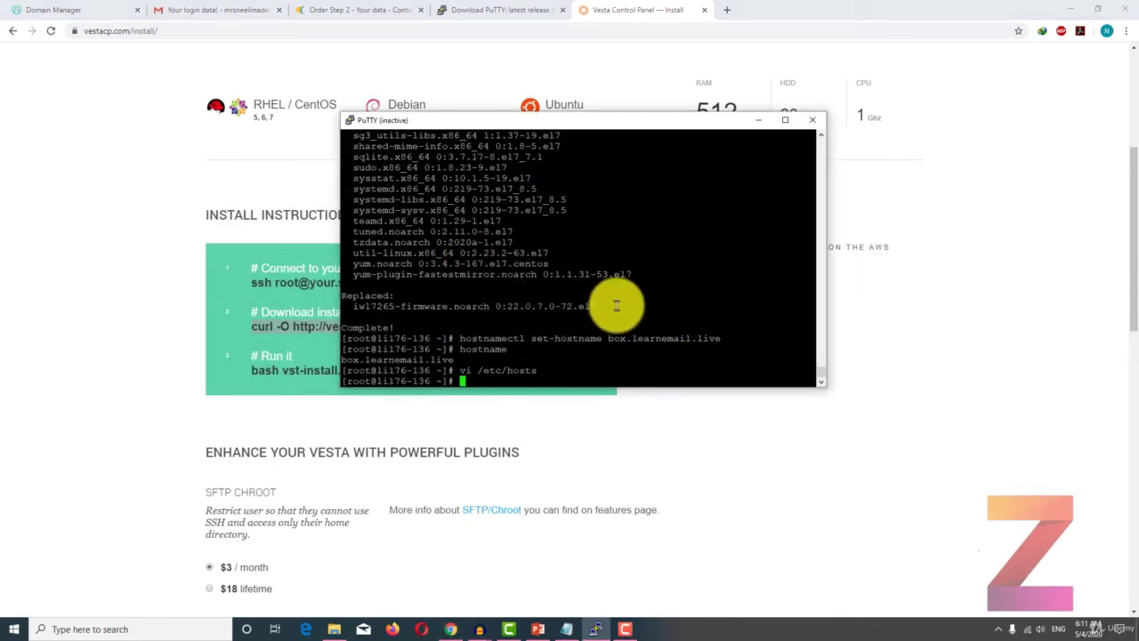
{"action": "key", "text": "super"}
{"action": "type", "text": "putty"}
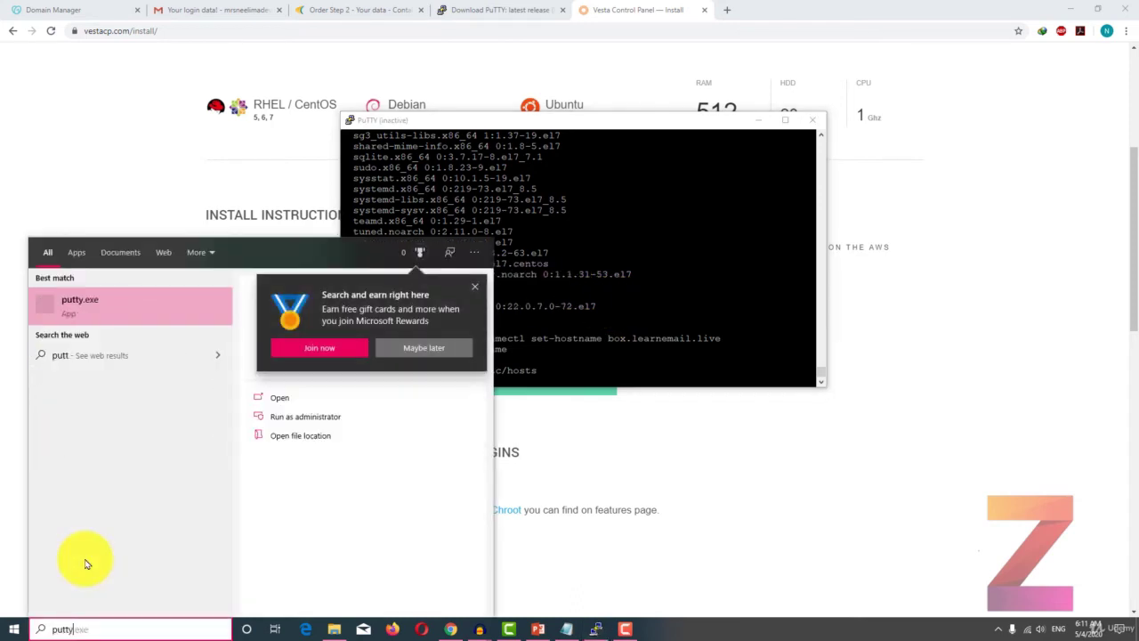
{"action": "key", "text": "Return"}
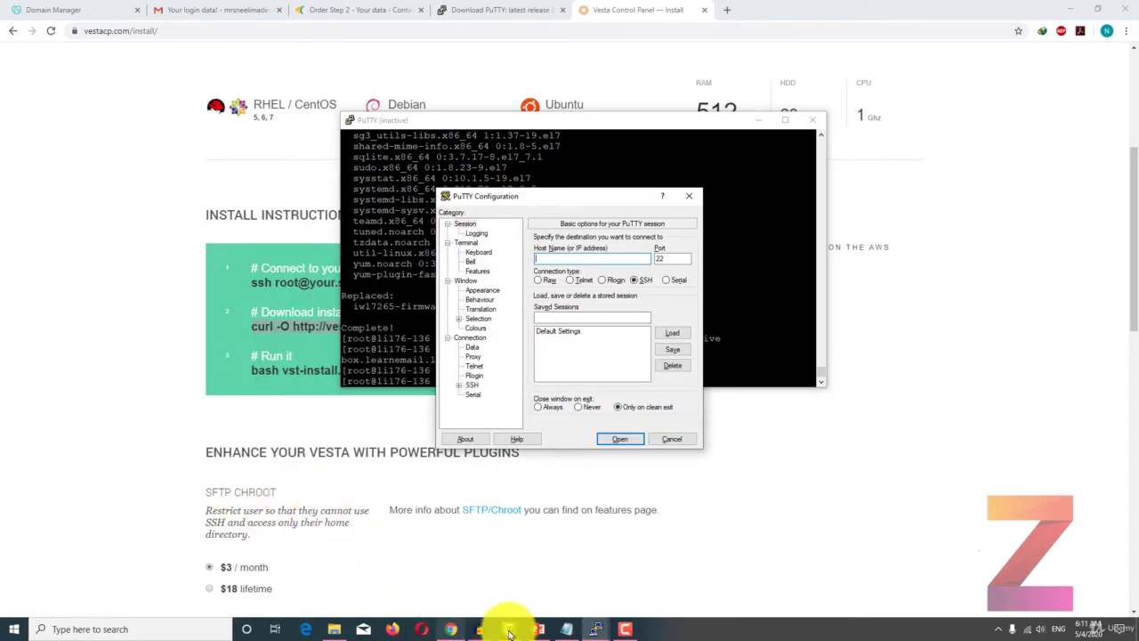
{"action": "left_click", "coordinate": [568, 629]}
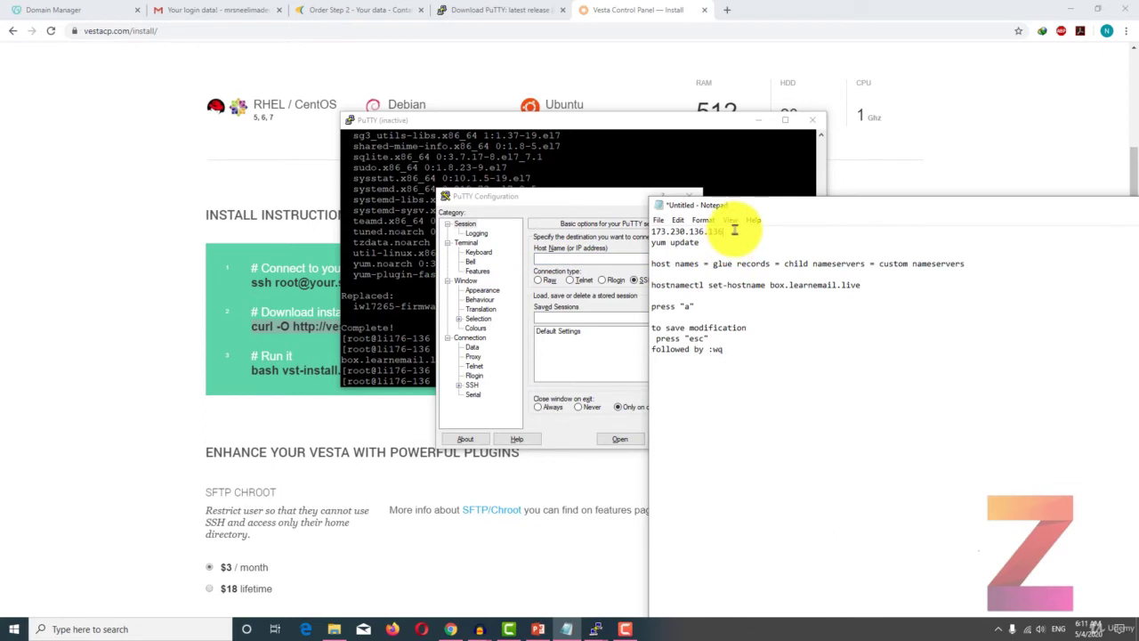
{"action": "left_click_drag", "start_coordinate": [724, 231], "coordinate": [627, 234]}
{"action": "left_click", "coordinate": [598, 258]}
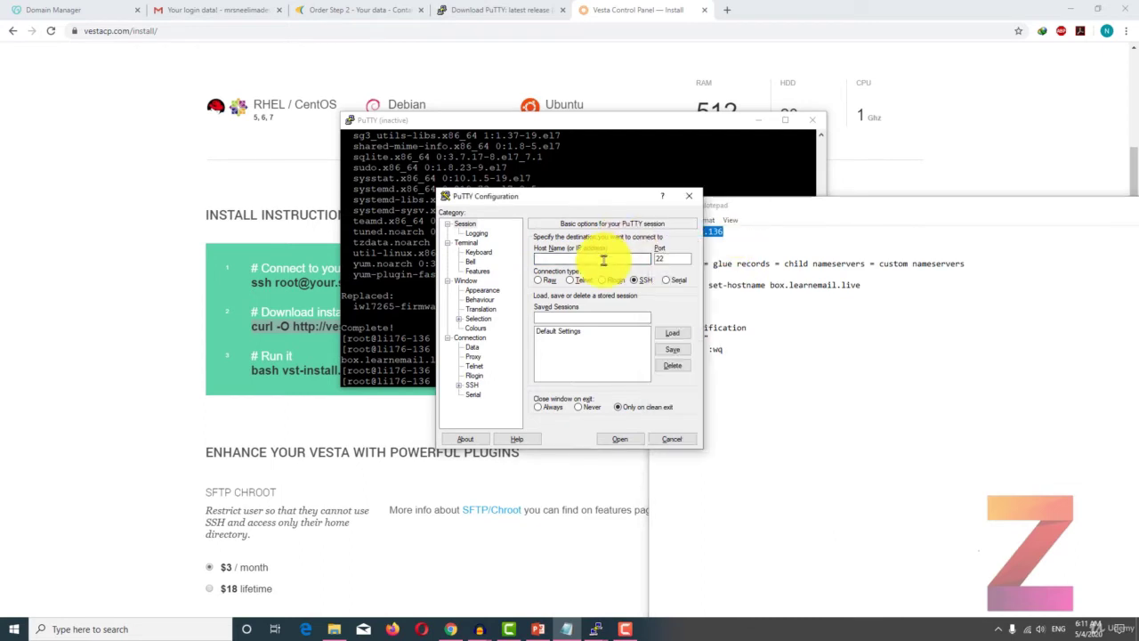
{"action": "key", "text": "Return"}
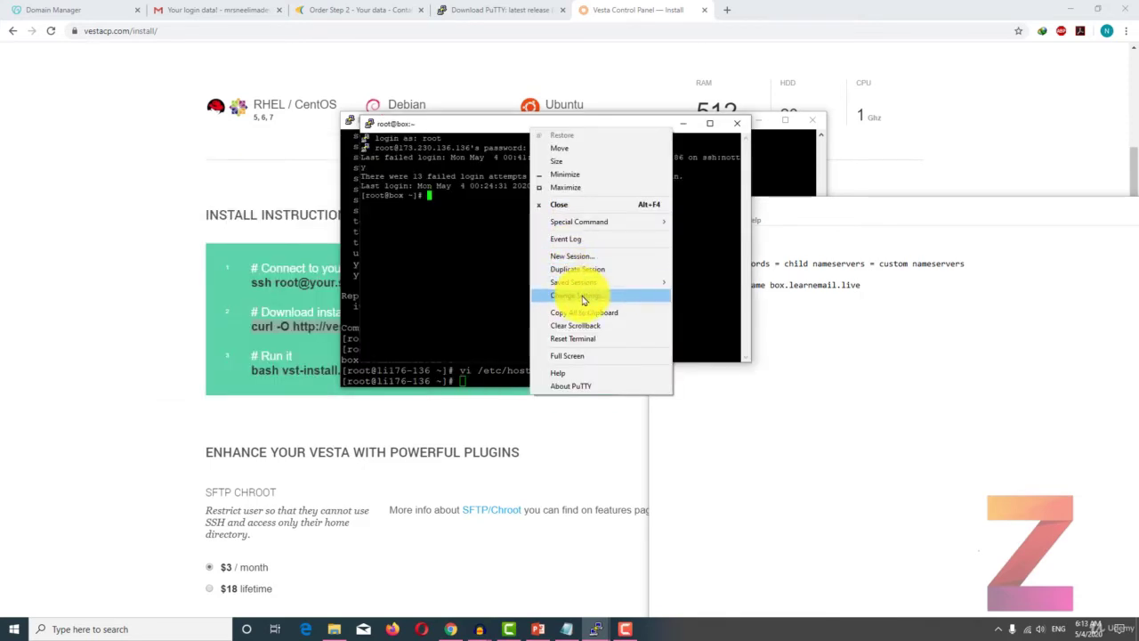
- Change PuTTY's terminal font to 12-point Courier New, then select the curl download command
{"action": "left_click", "coordinate": [583, 300]}
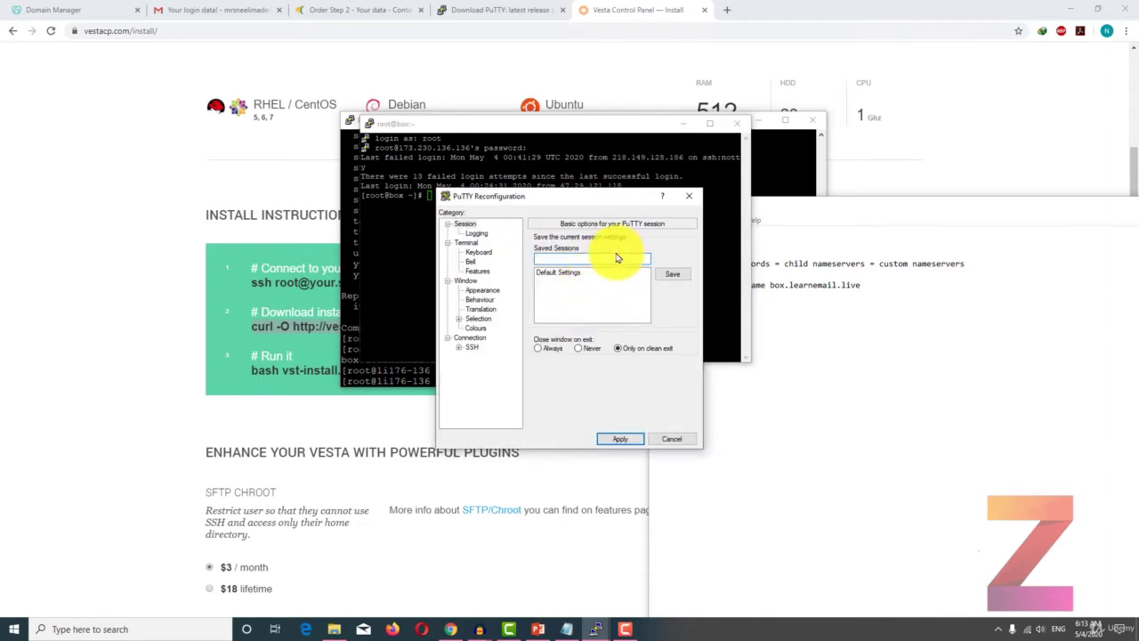
{"action": "left_click", "coordinate": [486, 303]}
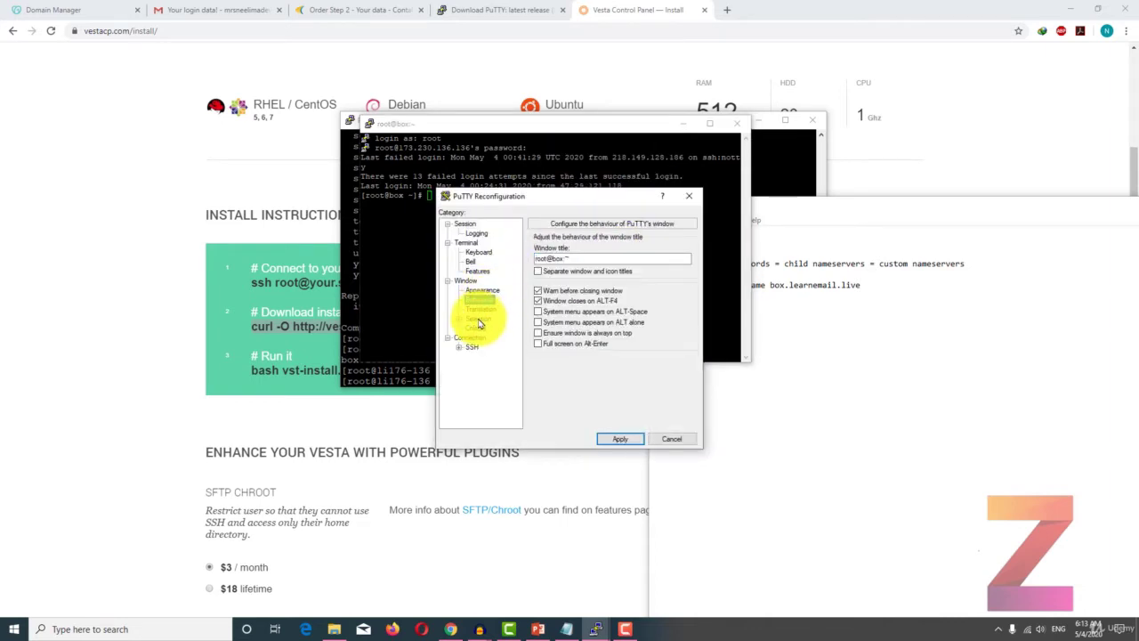
{"action": "left_click", "coordinate": [480, 291]}
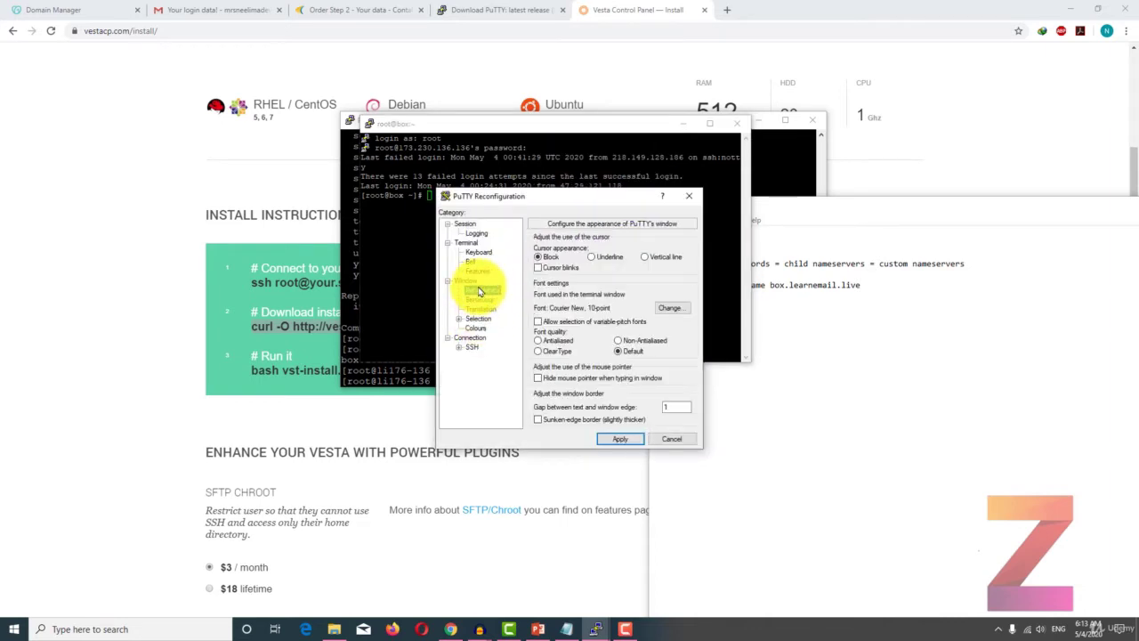
{"action": "left_click", "coordinate": [663, 310]}
{"action": "left_click", "coordinate": [674, 338]}
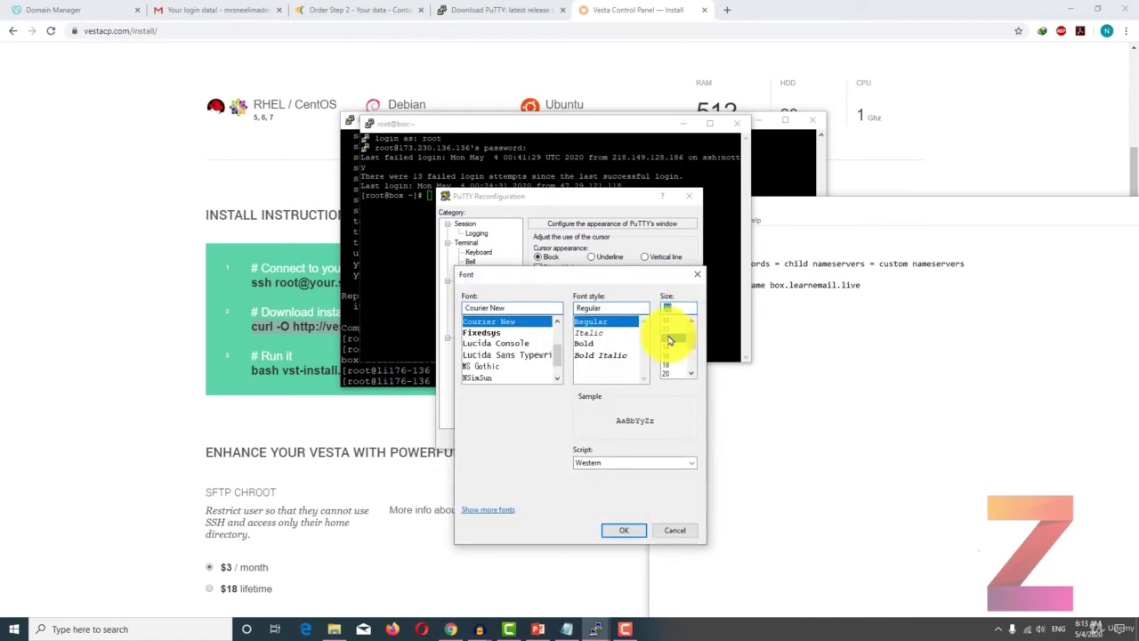
{"action": "left_click", "coordinate": [626, 527]}
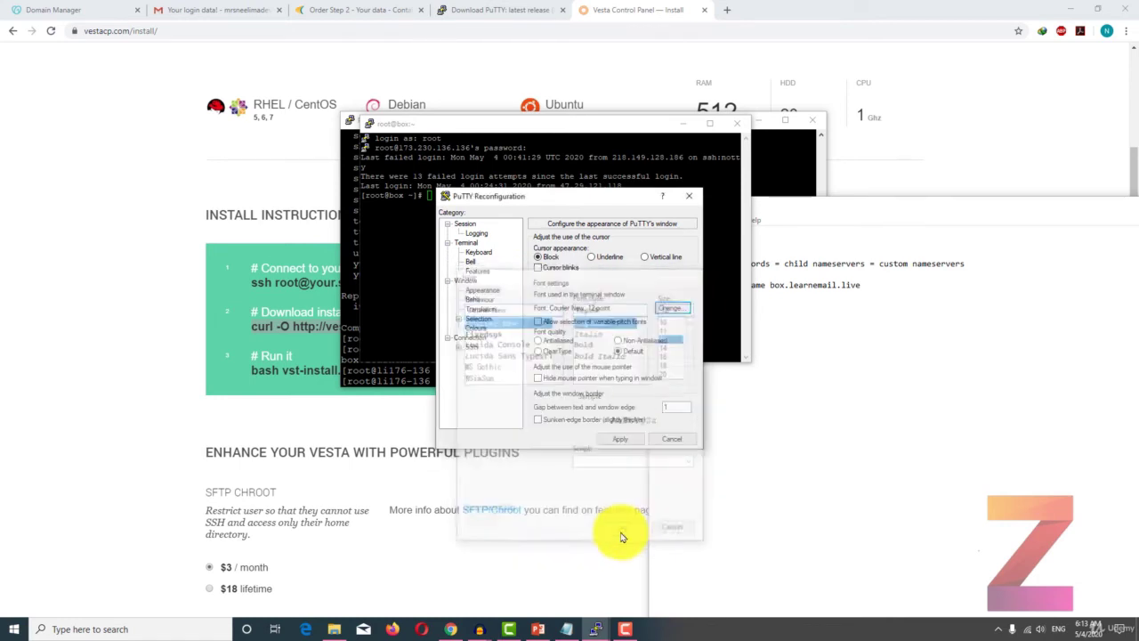
{"action": "left_click", "coordinate": [623, 440]}
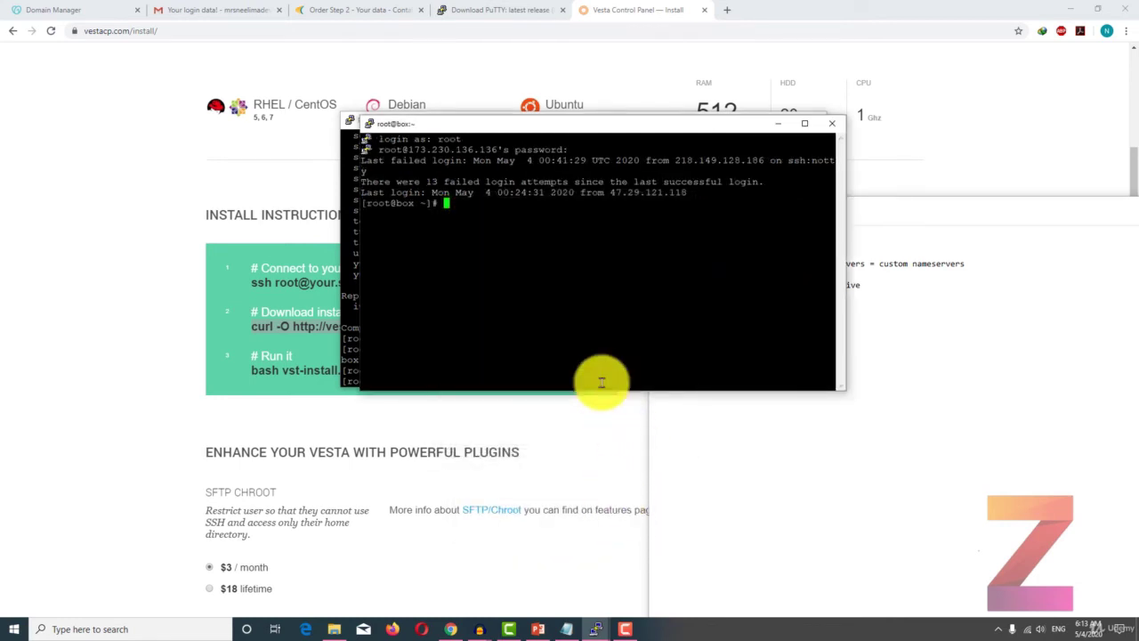
{"action": "triple_click", "coordinate": [281, 326]}
{"action": "right_click", "coordinate": [281, 326]}
- Copy the curl download command into PuTTY and run it
{"action": "left_click", "coordinate": [331, 353]}
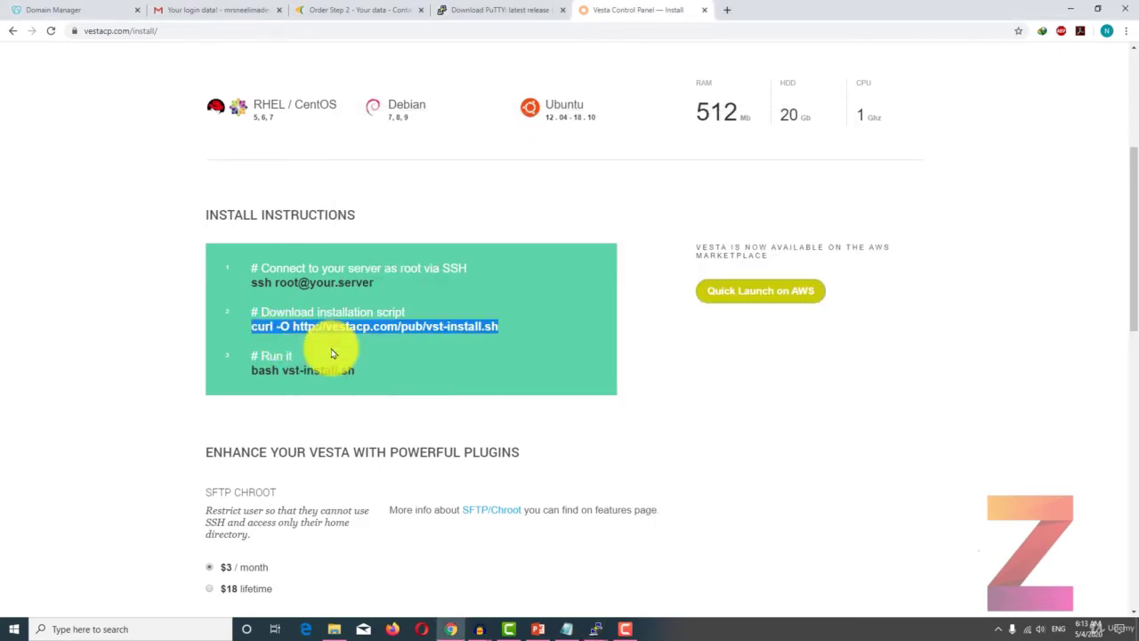
{"action": "key", "text": "alt+Tab"}
{"action": "right_click", "coordinate": [479, 267]}
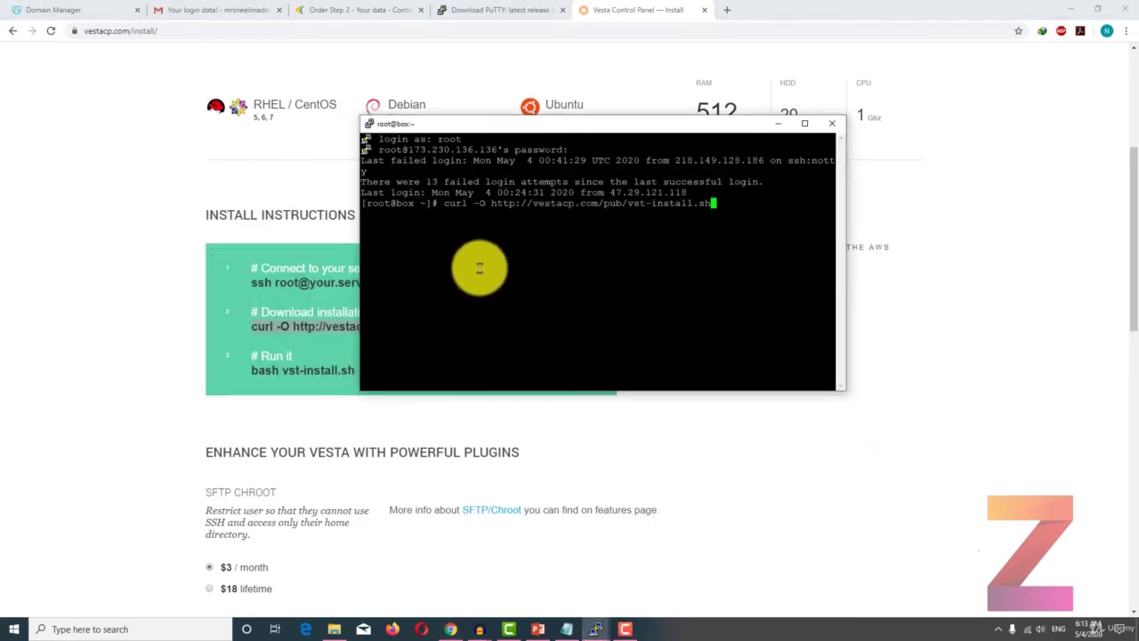
{"action": "key", "text": "Return"}
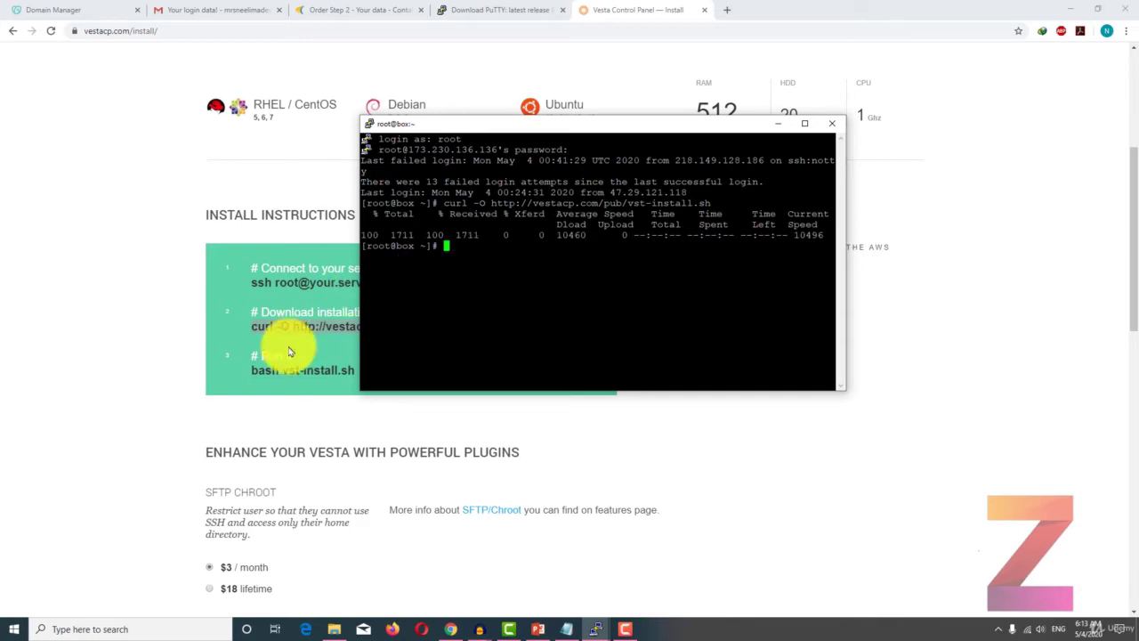
- Run bash vst-install.sh, accept the software list and submit the admin e-mail address
{"action": "left_click", "coordinate": [253, 371]}
{"action": "left_click_drag", "start_coordinate": [254, 370], "coordinate": [360, 383]}
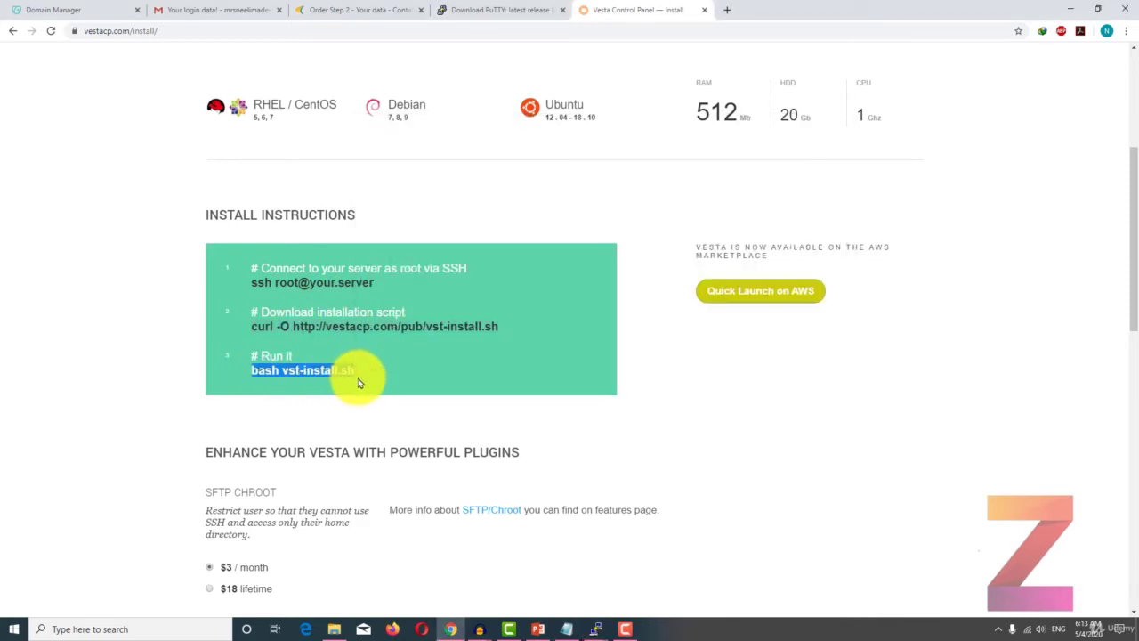
{"action": "key", "text": "ctrl+c"}
{"action": "key", "text": "alt+Tab"}
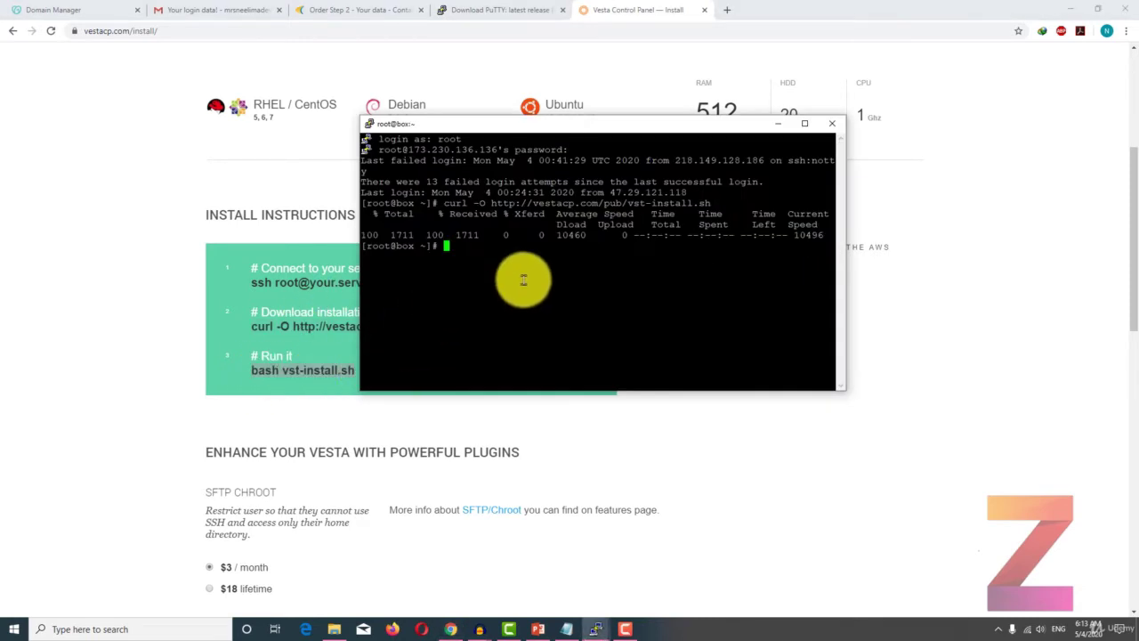
{"action": "right_click", "coordinate": [523, 279]}
{"action": "key", "text": "Return"}
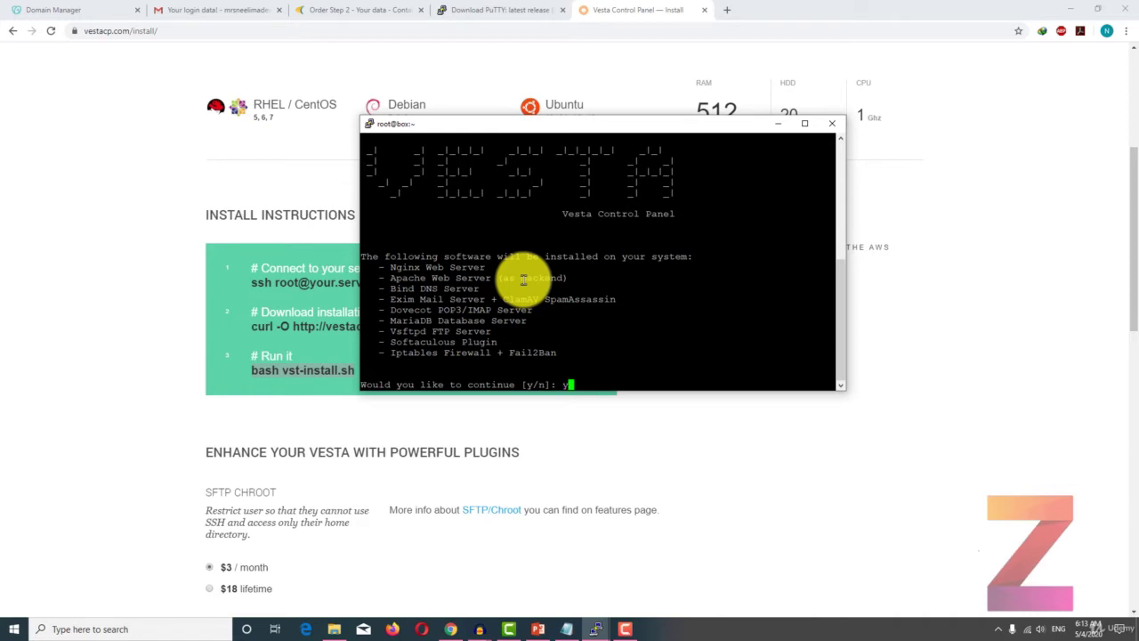
{"action": "key", "text": "Return"}
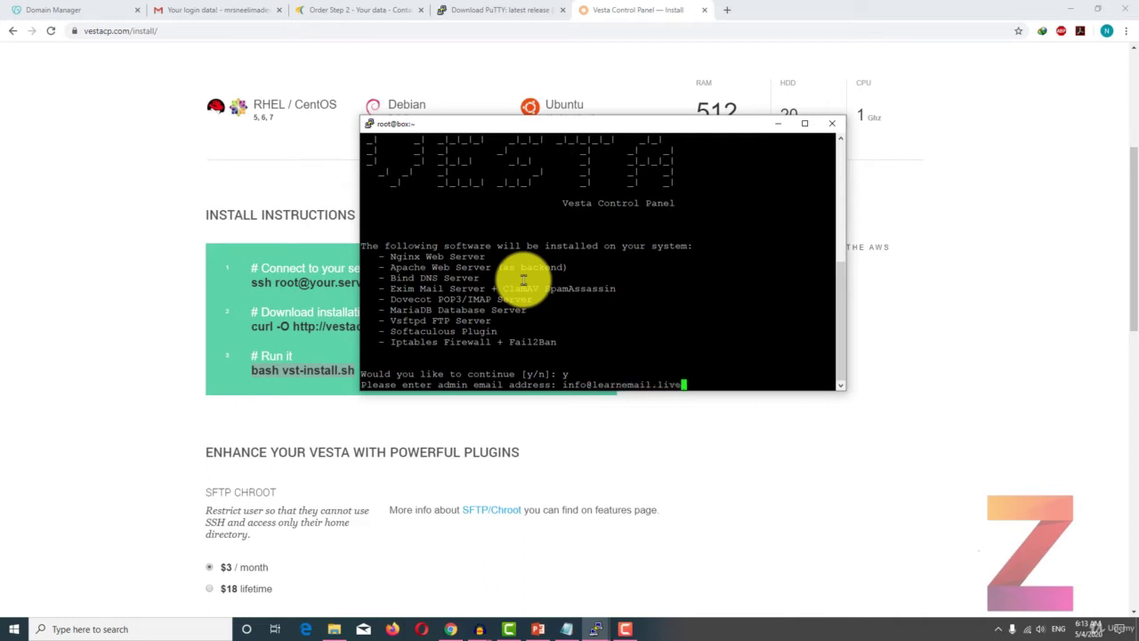
{"action": "key", "text": "Return"}
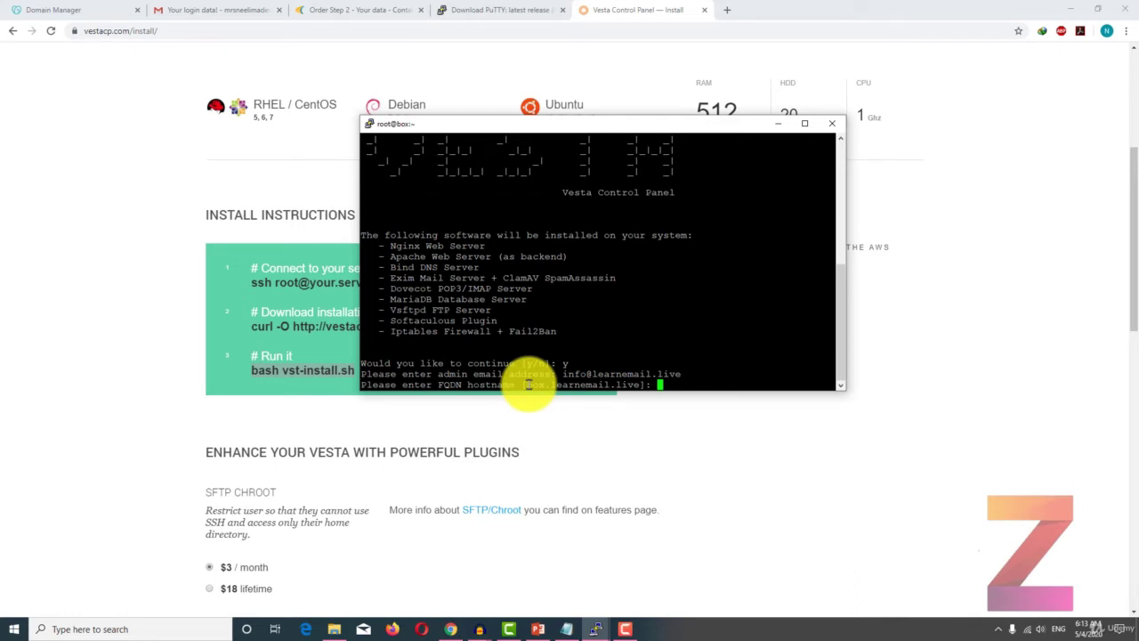
- Enter box.learnemail.live as the FQDN hostname and start the installation
{"action": "left_click_drag", "start_coordinate": [528, 385], "coordinate": [634, 384]}
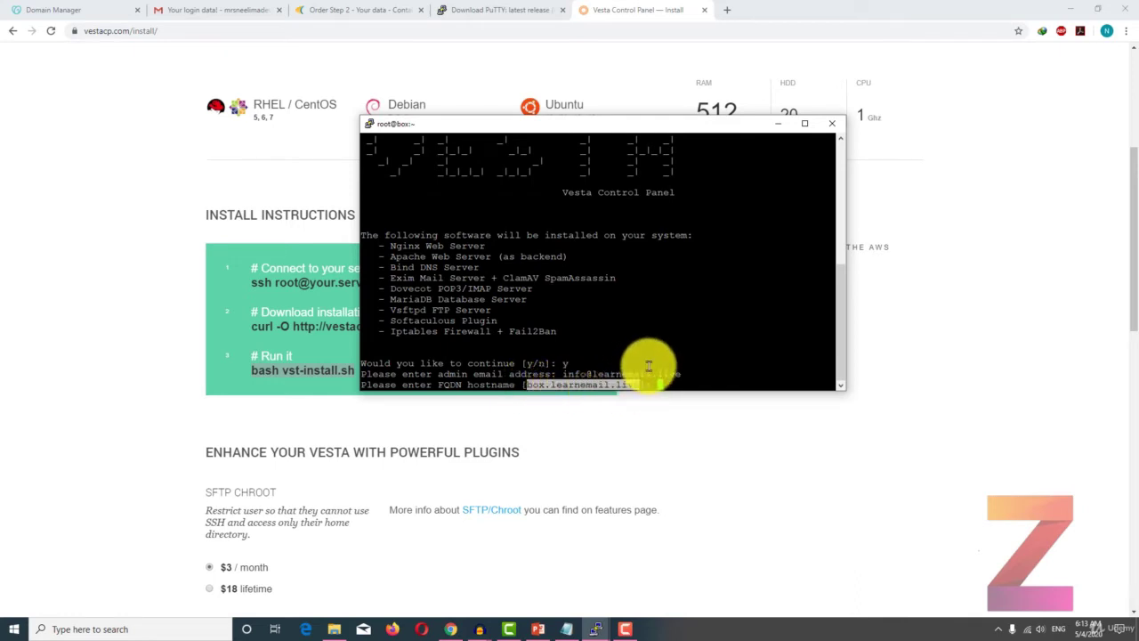
{"action": "left_click", "coordinate": [649, 364]}
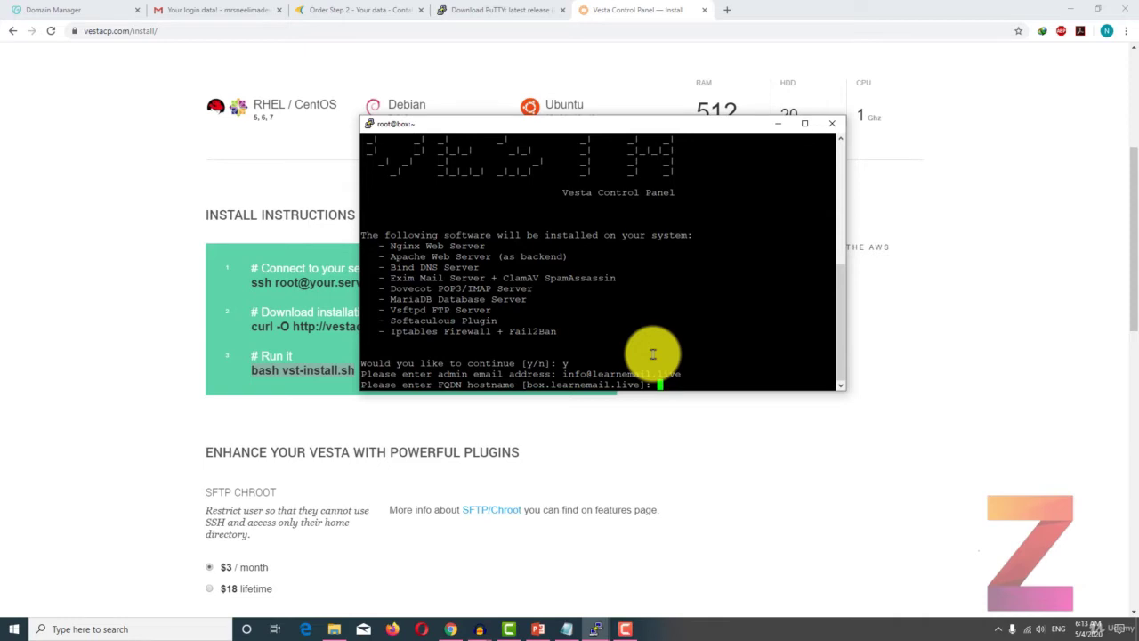
{"action": "left_click_drag", "start_coordinate": [526, 388], "coordinate": [635, 381]}
{"action": "left_click", "coordinate": [649, 356]}
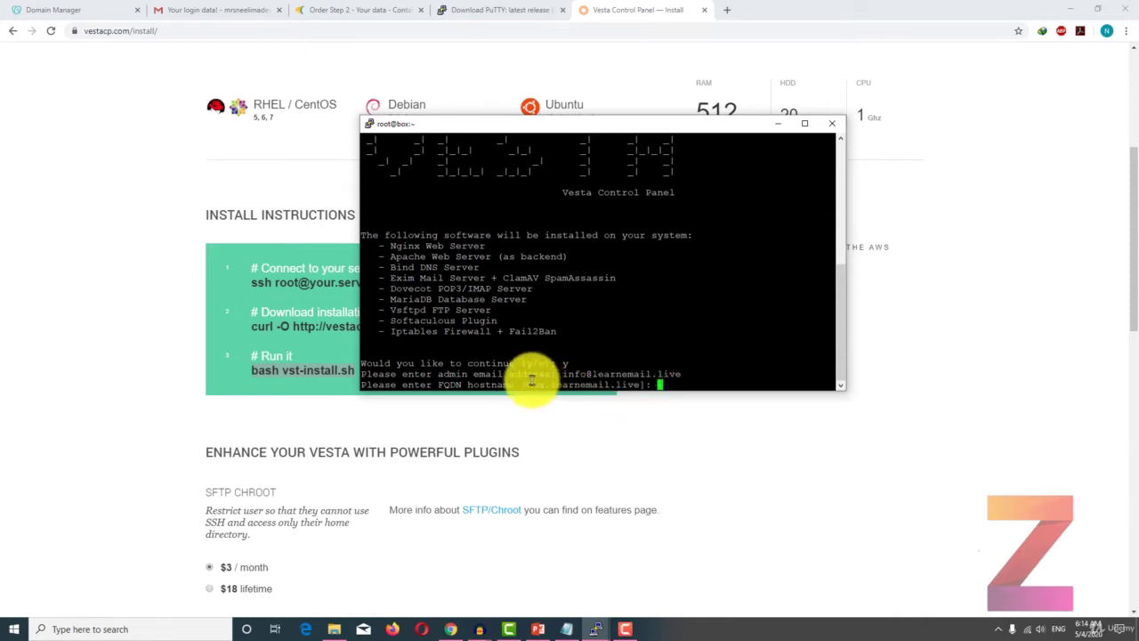
{"action": "left_click_drag", "start_coordinate": [526, 383], "coordinate": [637, 382]}
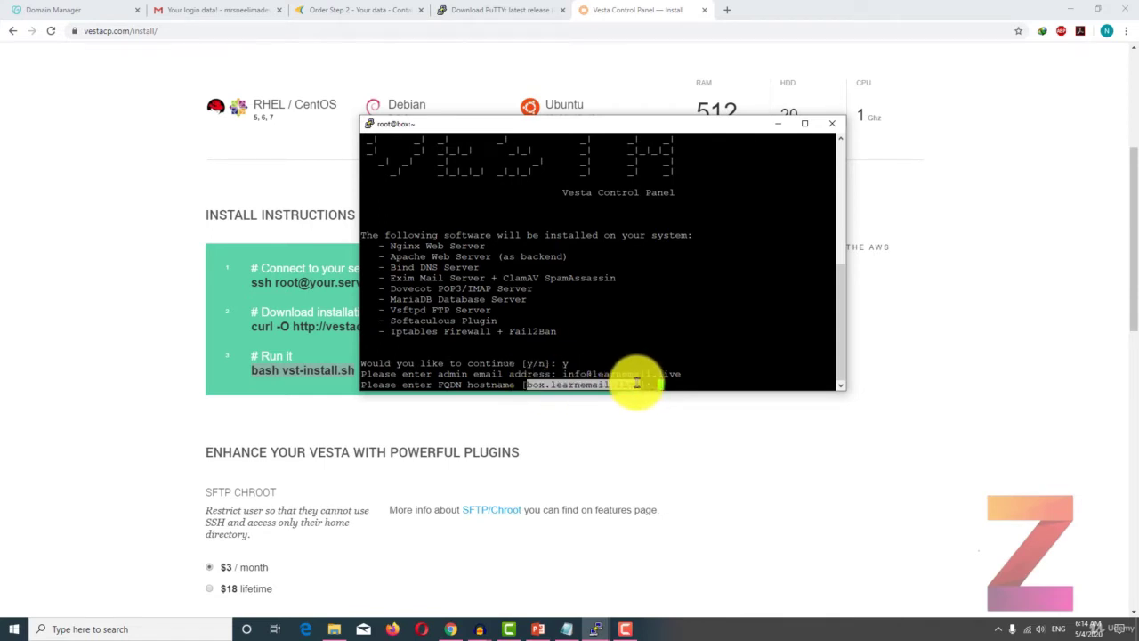
{"action": "right_click", "coordinate": [665, 362]}
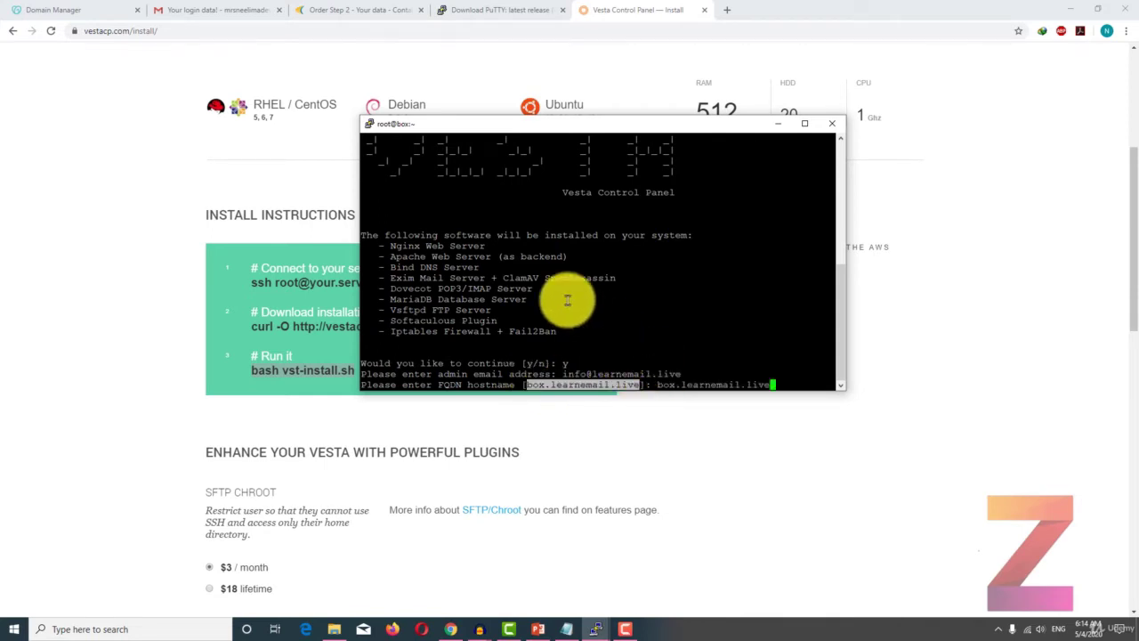
{"action": "key", "text": "Return"}
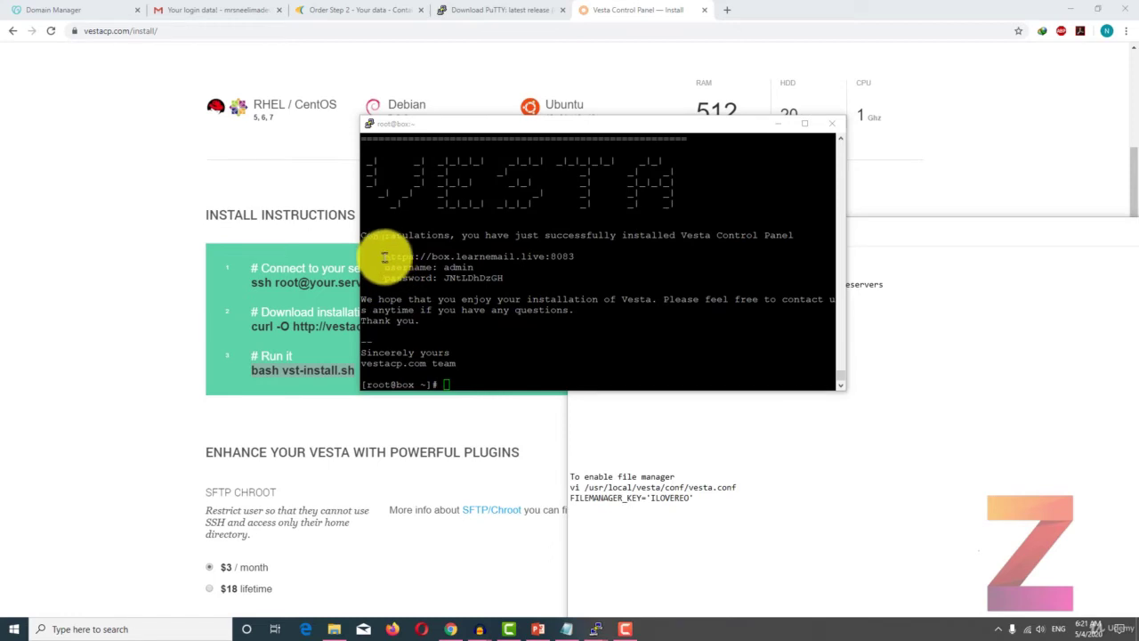
- Paste the port-8083 panel URL, admin username and password into Notepad, then copy the URL
{"action": "left_click_drag", "start_coordinate": [384, 256], "coordinate": [503, 281]}
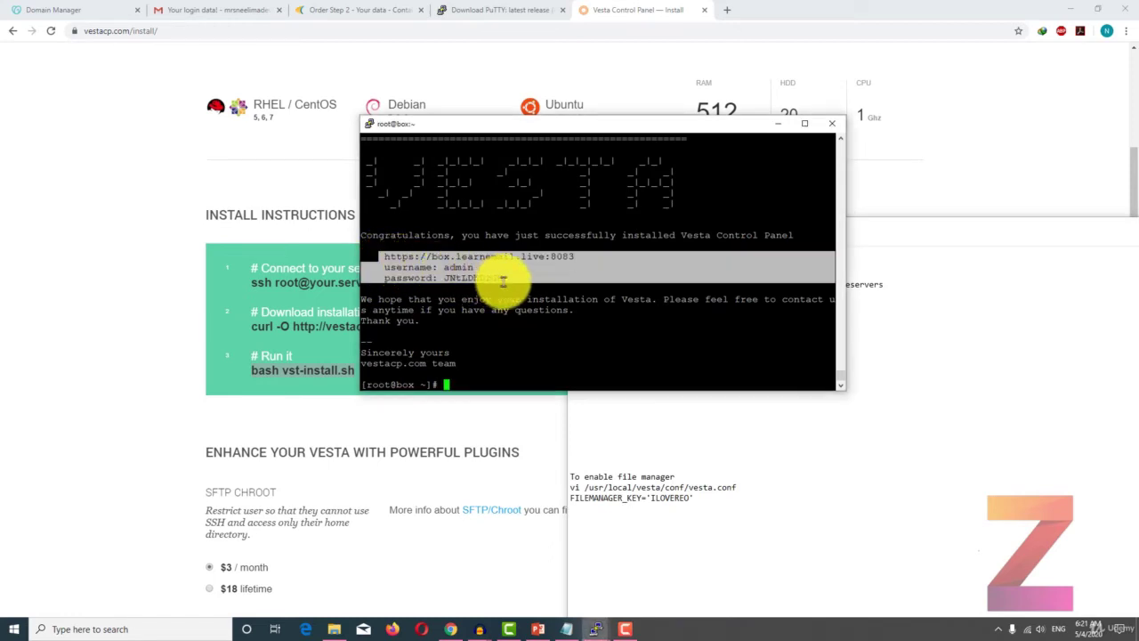
{"action": "left_click", "coordinate": [613, 417]}
{"action": "key", "text": "ctrl+v"}
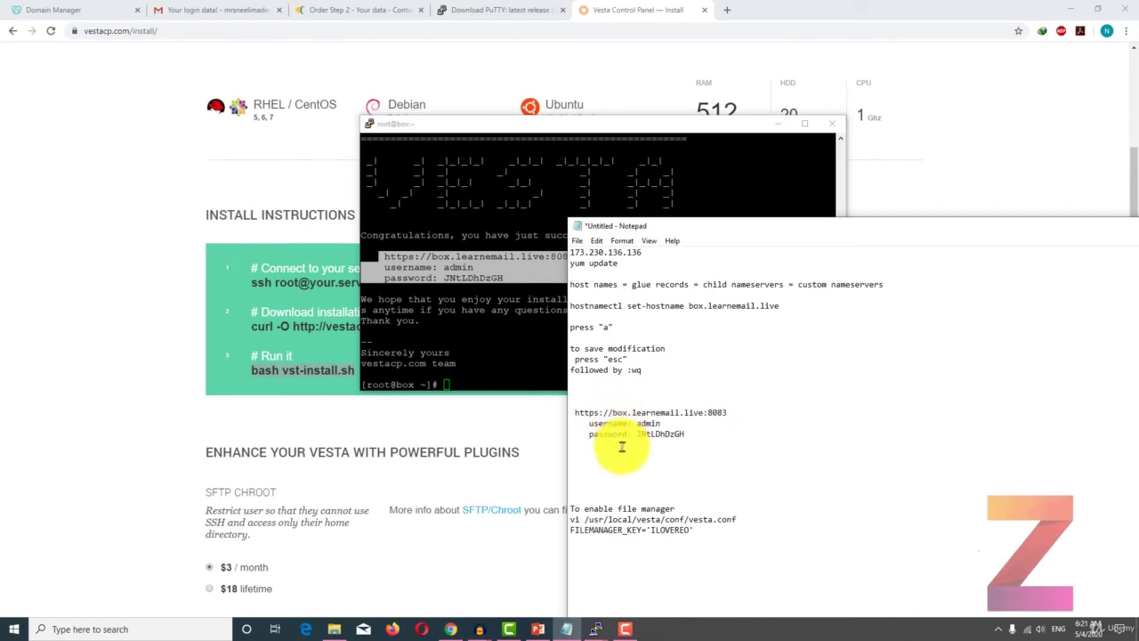
{"action": "left_click_drag", "start_coordinate": [576, 412], "coordinate": [728, 414]}
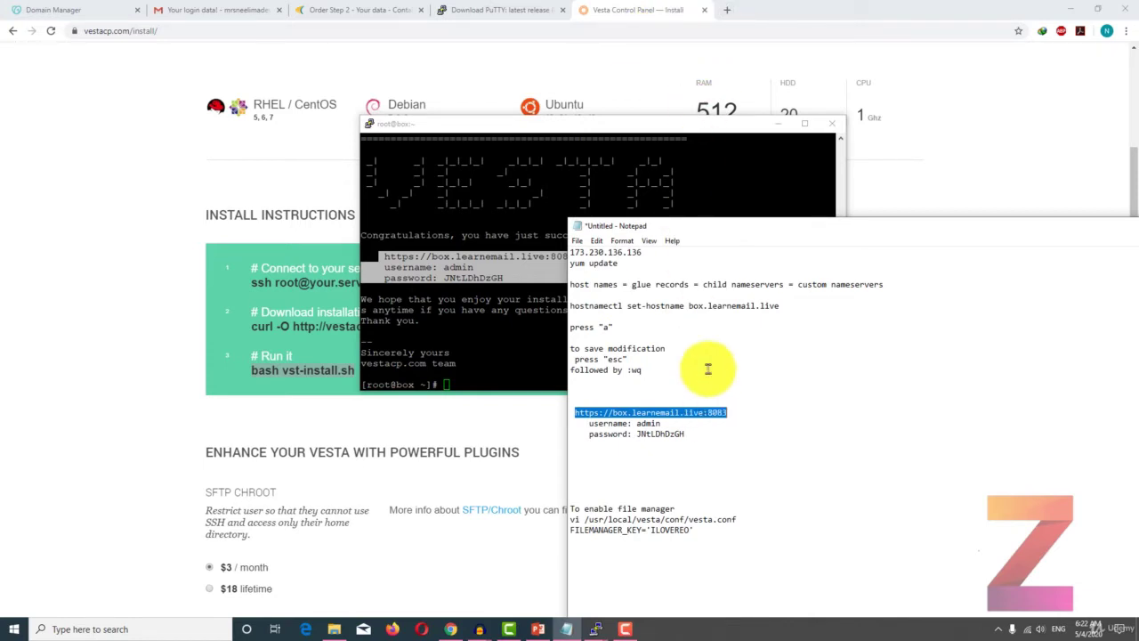
{"action": "right_click", "coordinate": [717, 420]}
{"action": "left_click", "coordinate": [762, 460]}
- Load box.learnemail.live:8083 in a new tab and proceed past the certificate warning
{"action": "left_click", "coordinate": [727, 10]}
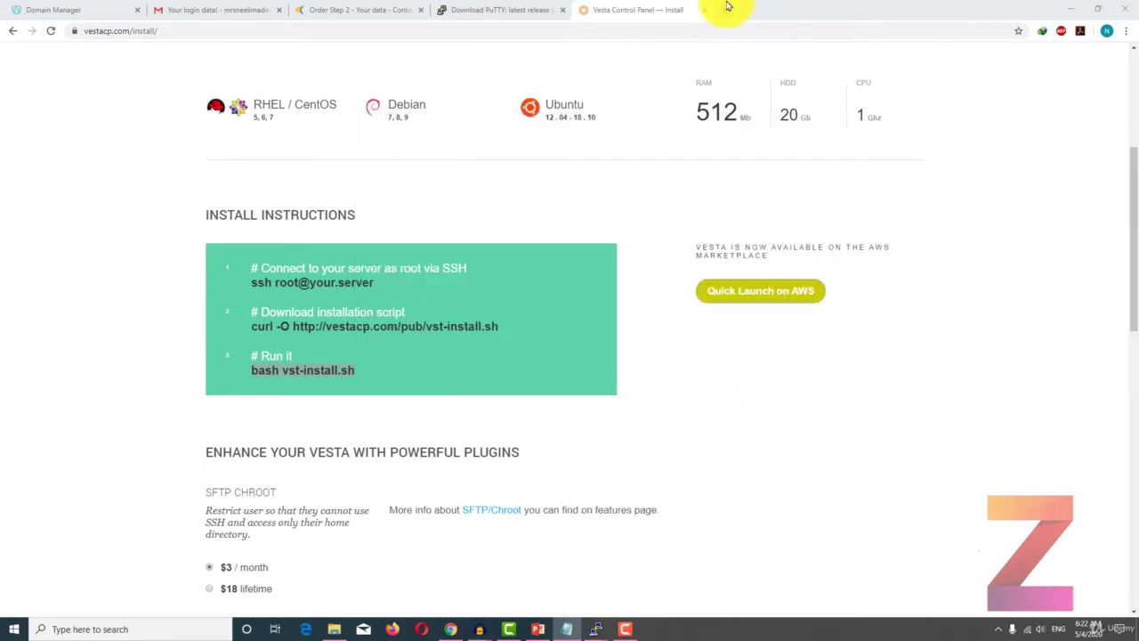
{"action": "key", "text": "ctrl+v"}
{"action": "key", "text": "Return"}
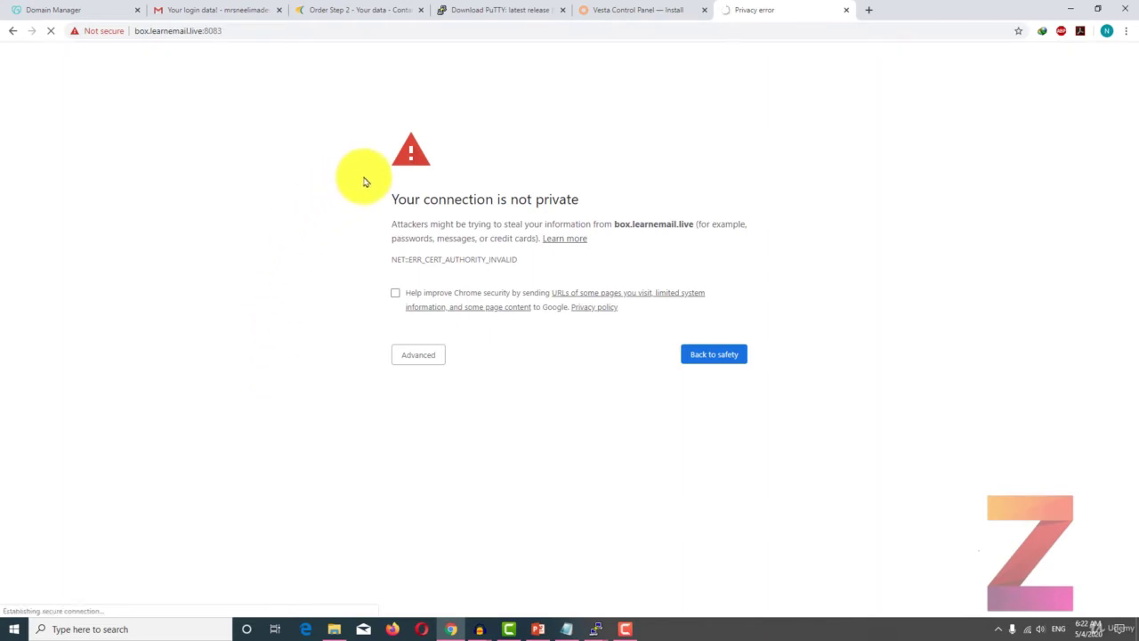
{"action": "left_click_drag", "start_coordinate": [423, 198], "coordinate": [557, 198]}
{"action": "left_click", "coordinate": [422, 356]}
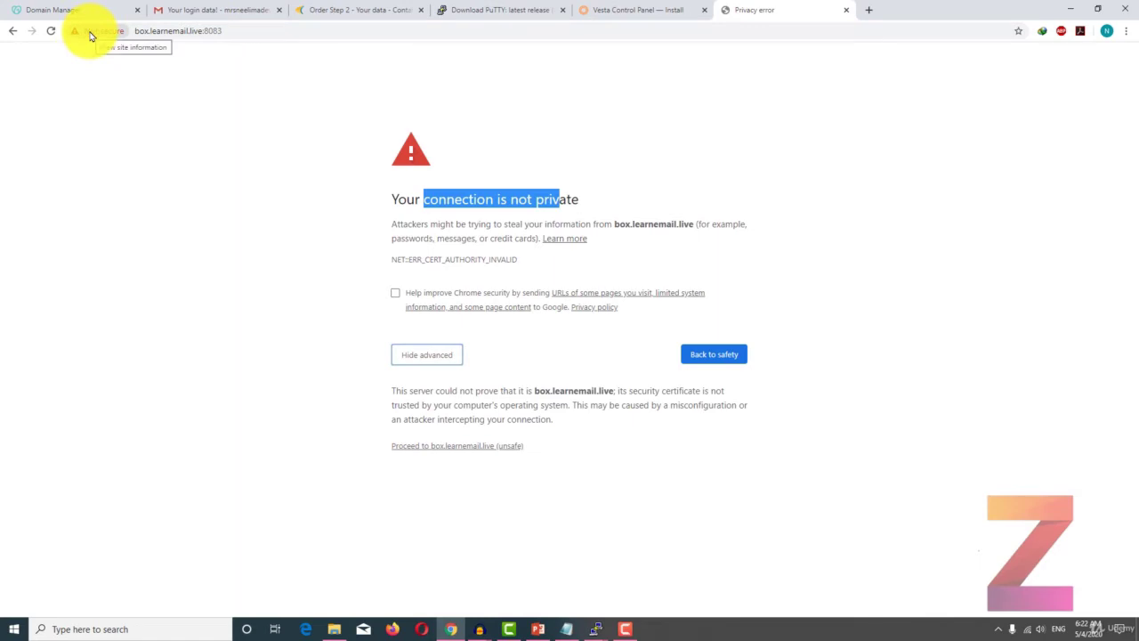
{"action": "left_click", "coordinate": [90, 35]}
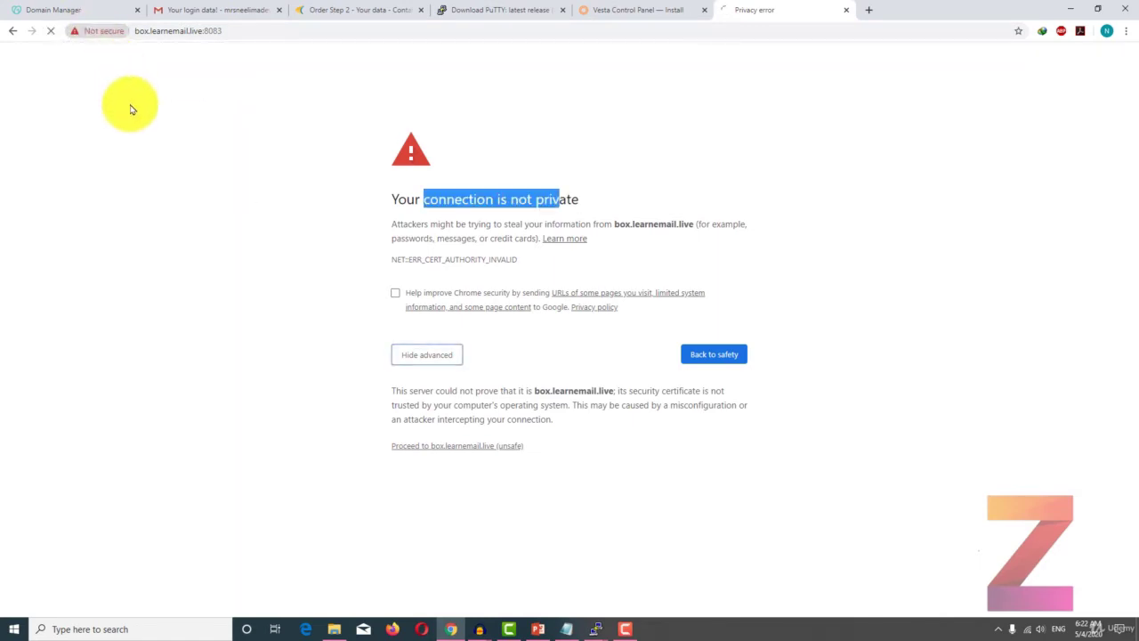
{"action": "key", "text": "F5"}
{"action": "left_click", "coordinate": [96, 30]}
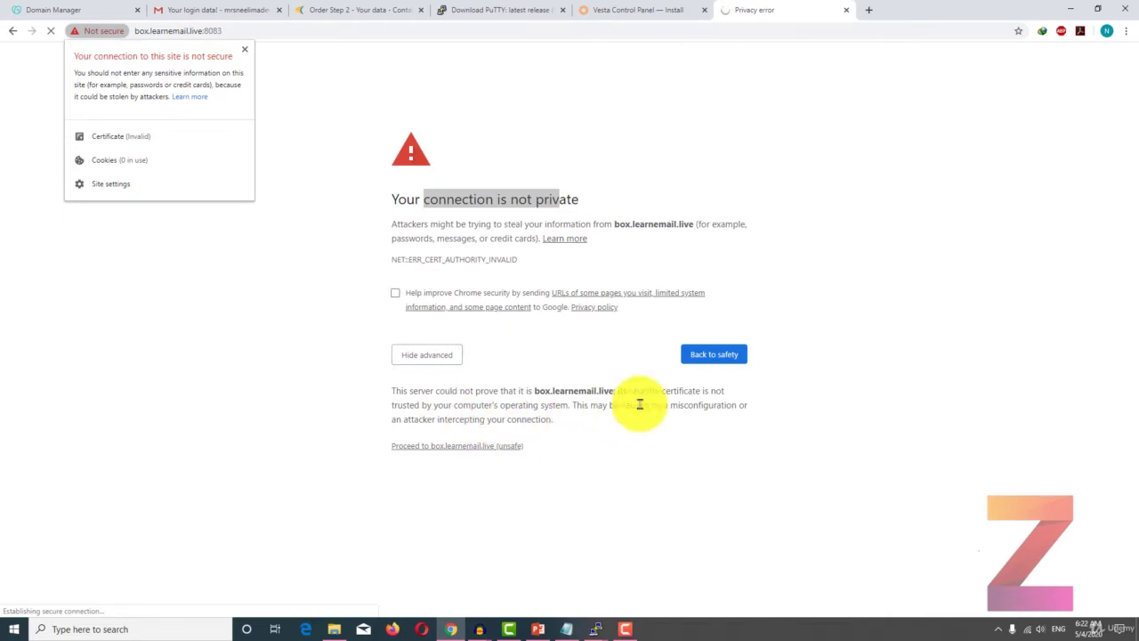
{"action": "left_click", "coordinate": [437, 445]}
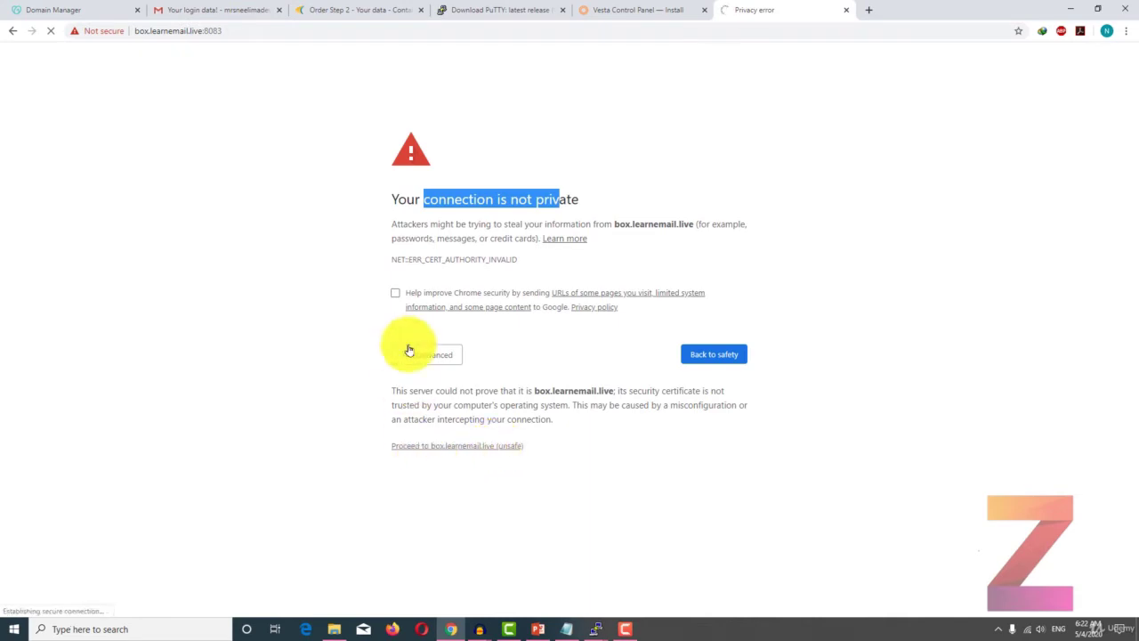
{"action": "left_click", "coordinate": [412, 445]}
- Log in to Vesta as admin using the password copied from Notepad
{"action": "key", "text": "alt+Tab"}
{"action": "left_click_drag", "start_coordinate": [637, 436], "coordinate": [685, 437]}
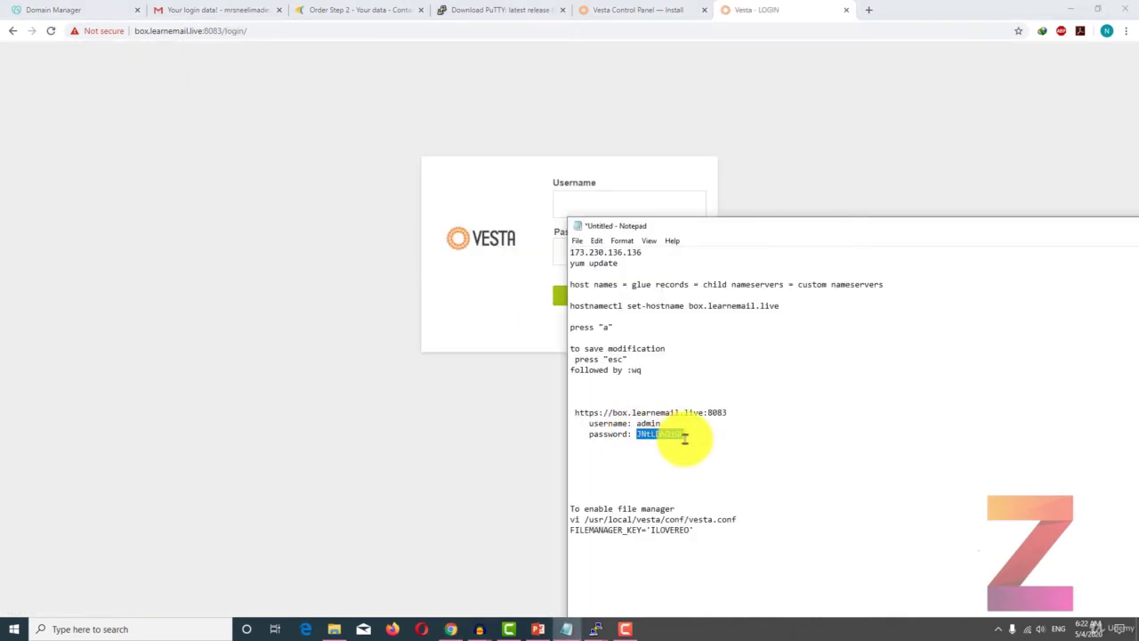
{"action": "left_click", "coordinate": [519, 277]}
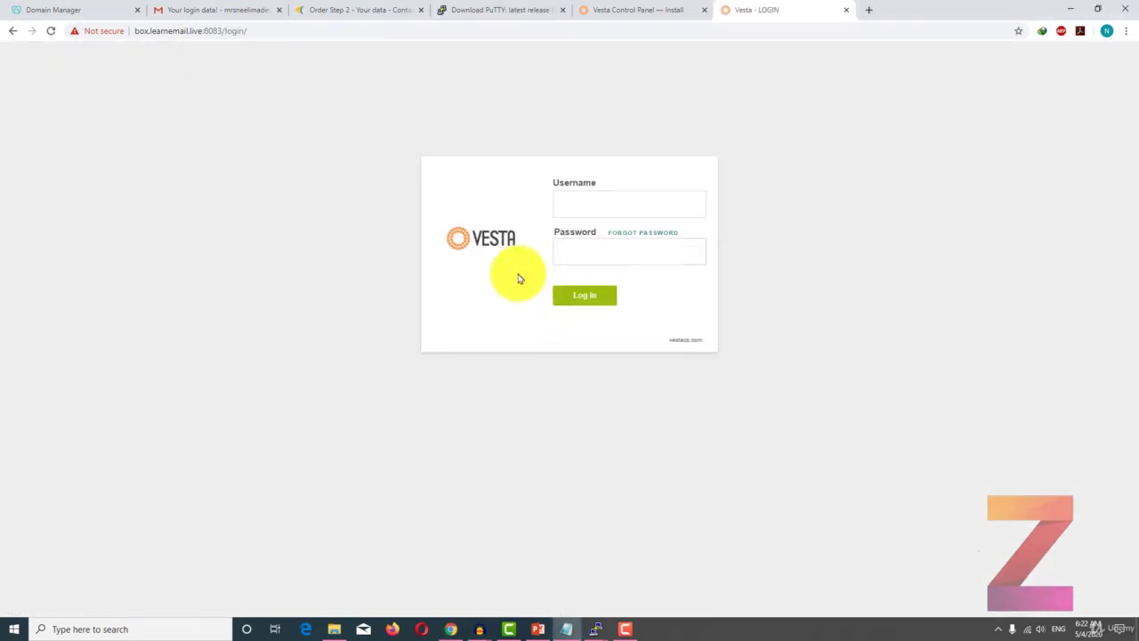
{"action": "left_click", "coordinate": [586, 204]}
{"action": "type", "text": "admin"}
{"action": "key", "text": "Tab"}
{"action": "key", "text": "ctrl+v"}
{"action": "key", "text": "Return"}
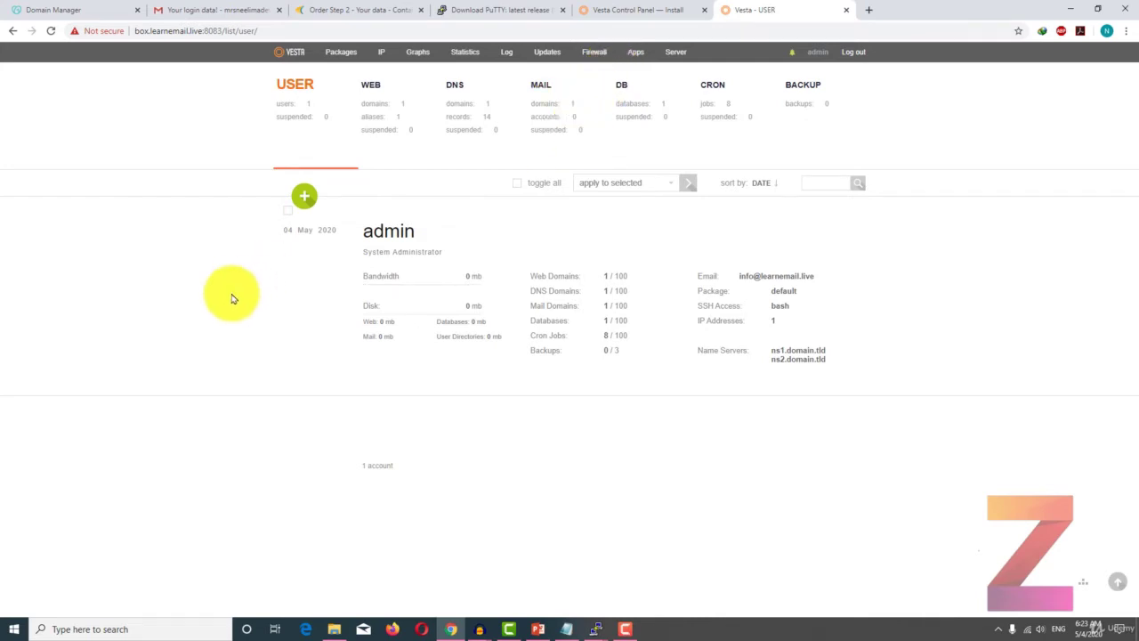
- Open the admin user's Edit User page
{"action": "key", "text": "F10"}
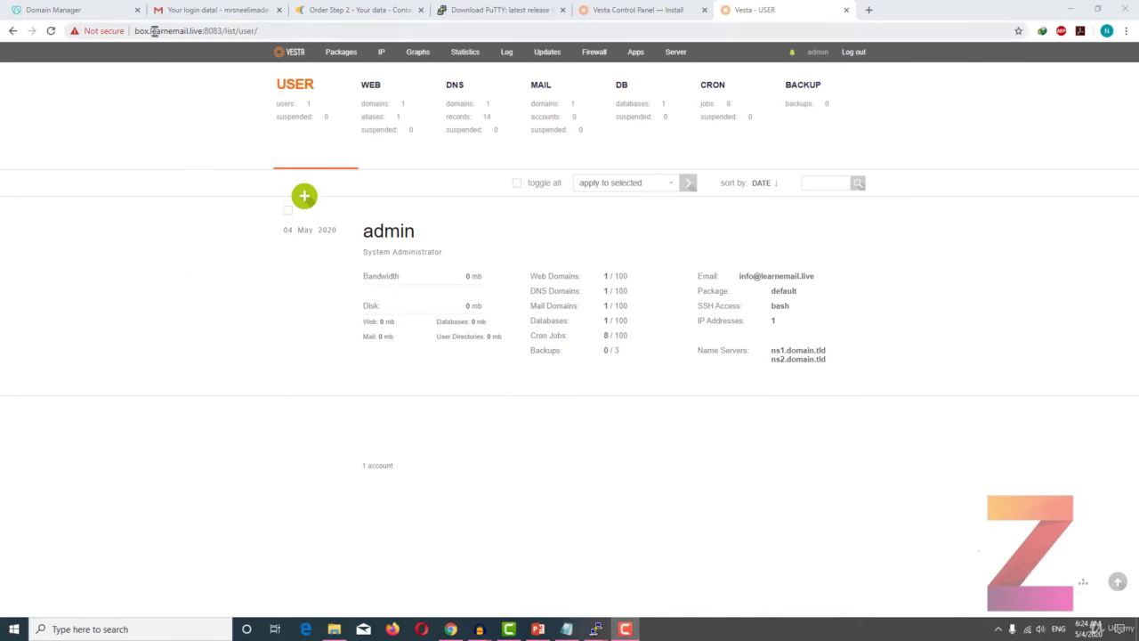
{"action": "left_click_drag", "start_coordinate": [151, 30], "coordinate": [221, 31]}
{"action": "left_click", "coordinate": [200, 31]}
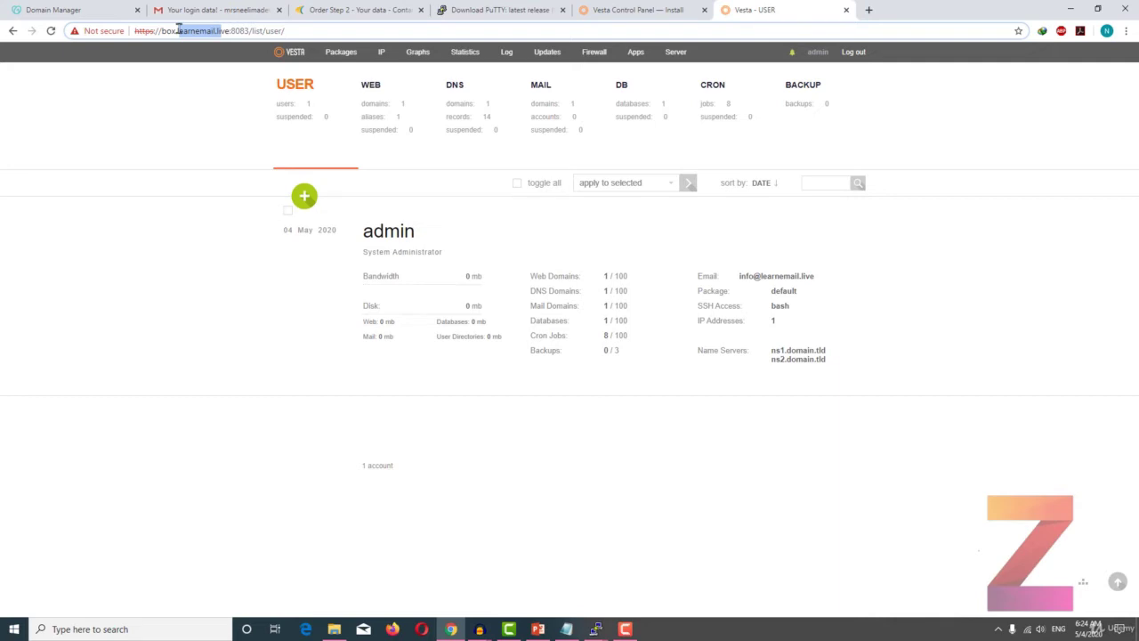
{"action": "mouse_move", "coordinate": [823, 318]}
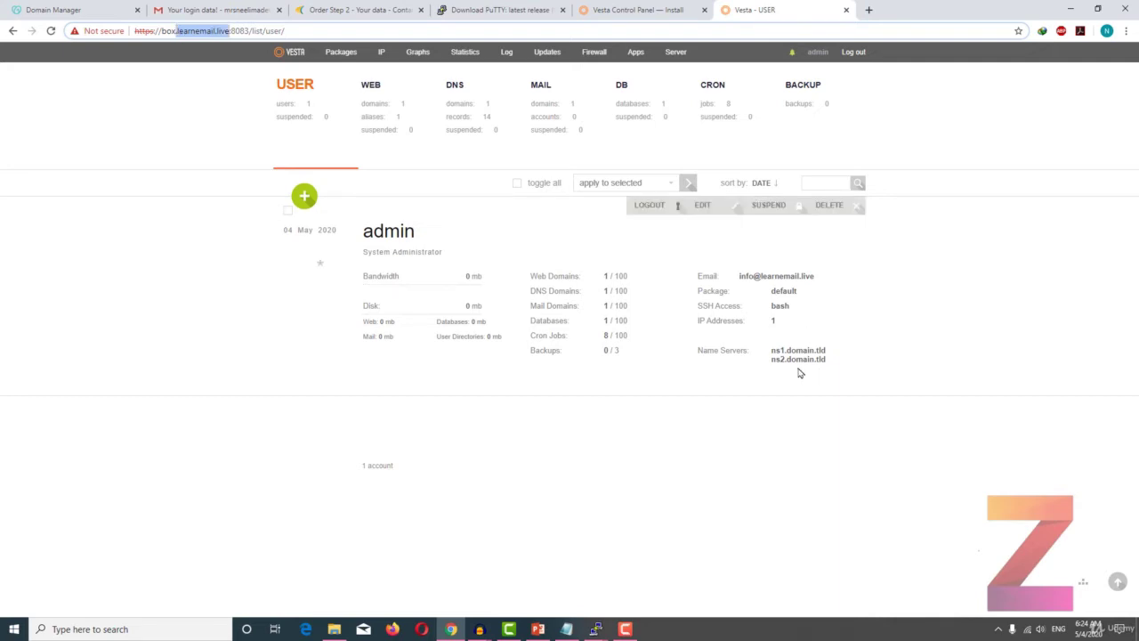
{"action": "left_click", "coordinate": [717, 216]}
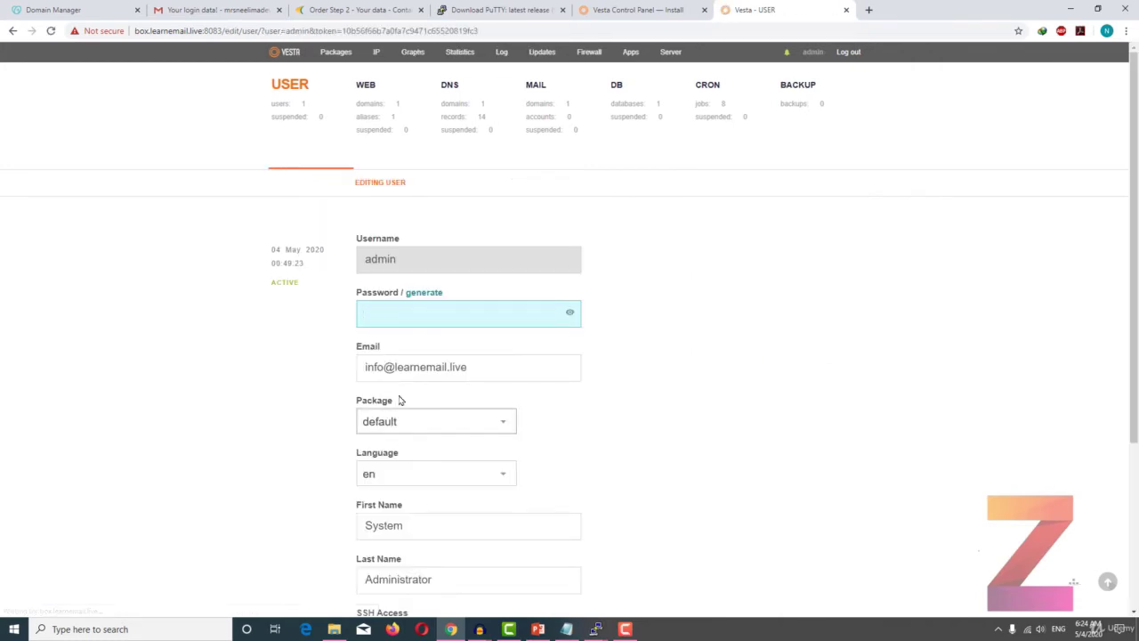
- Set the name servers to ns1.learnemail.live and ns2.learnemail.live and save
{"action": "left_click_drag", "start_coordinate": [394, 366], "coordinate": [478, 366]}
{"action": "key", "text": "ctrl+c"}
{"action": "scroll", "coordinate": [551, 418], "scroll_direction": "down", "scroll_amount": 1}
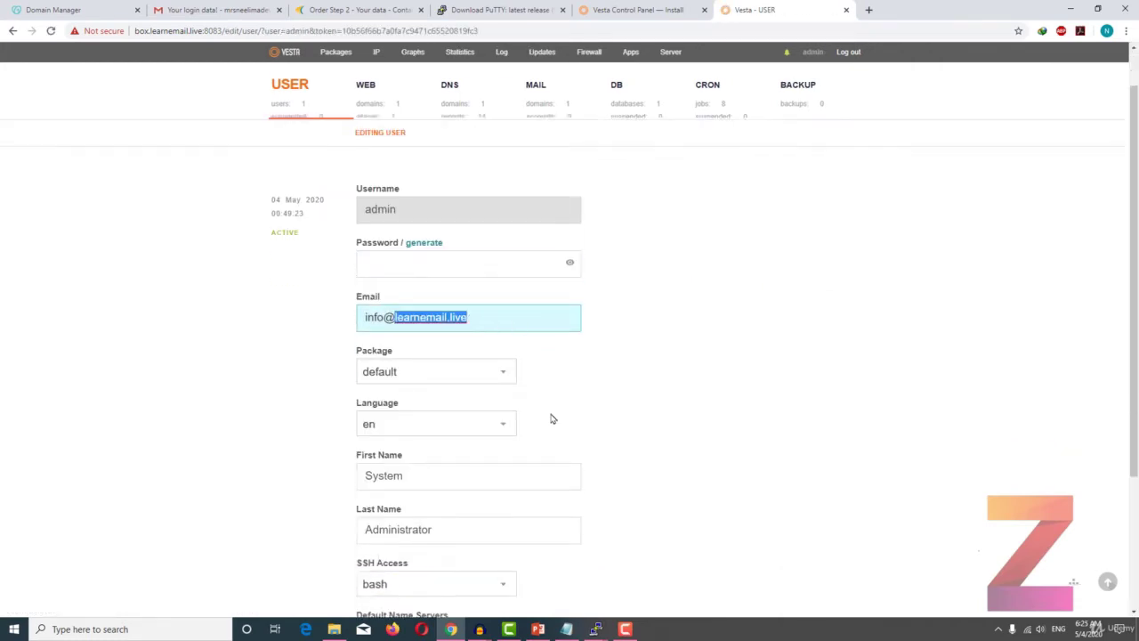
{"action": "scroll", "coordinate": [551, 418], "scroll_direction": "down", "scroll_amount": 2}
{"action": "left_click_drag", "start_coordinate": [385, 443], "coordinate": [480, 448]}
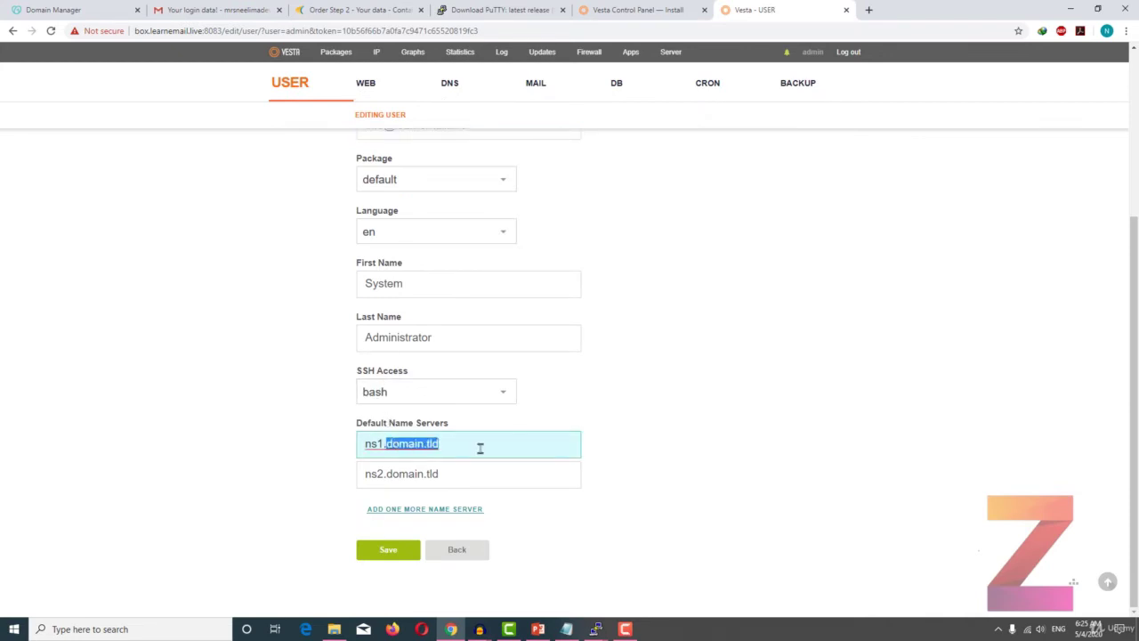
{"action": "key", "text": "ctrl+v"}
{"action": "left_click_drag", "start_coordinate": [387, 473], "coordinate": [459, 474]}
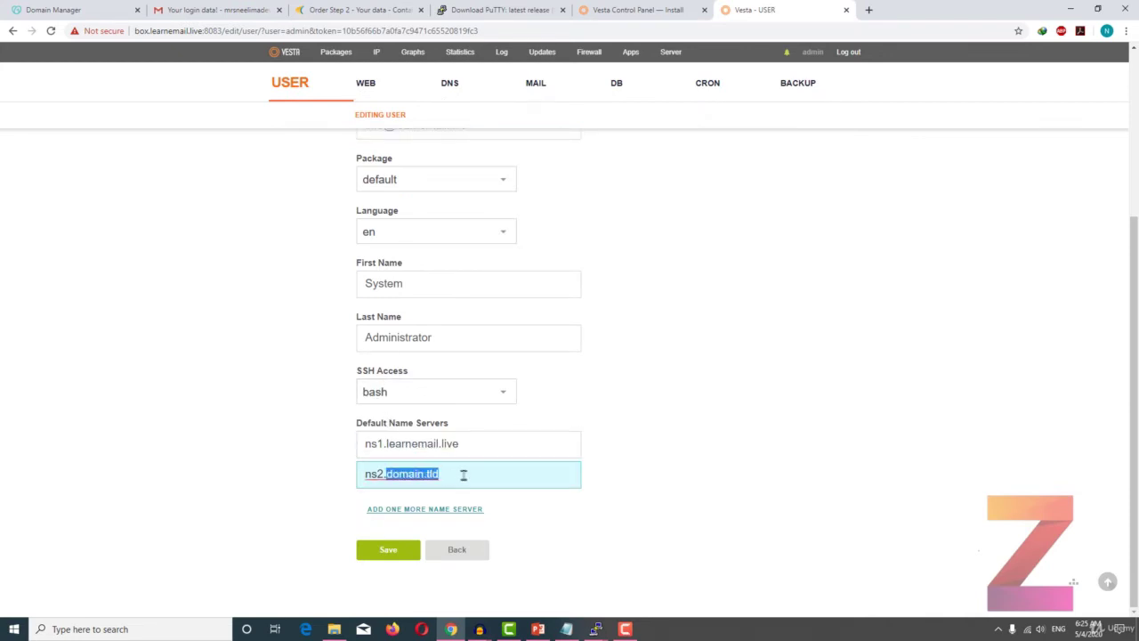
{"action": "key", "text": "ctrl+v"}
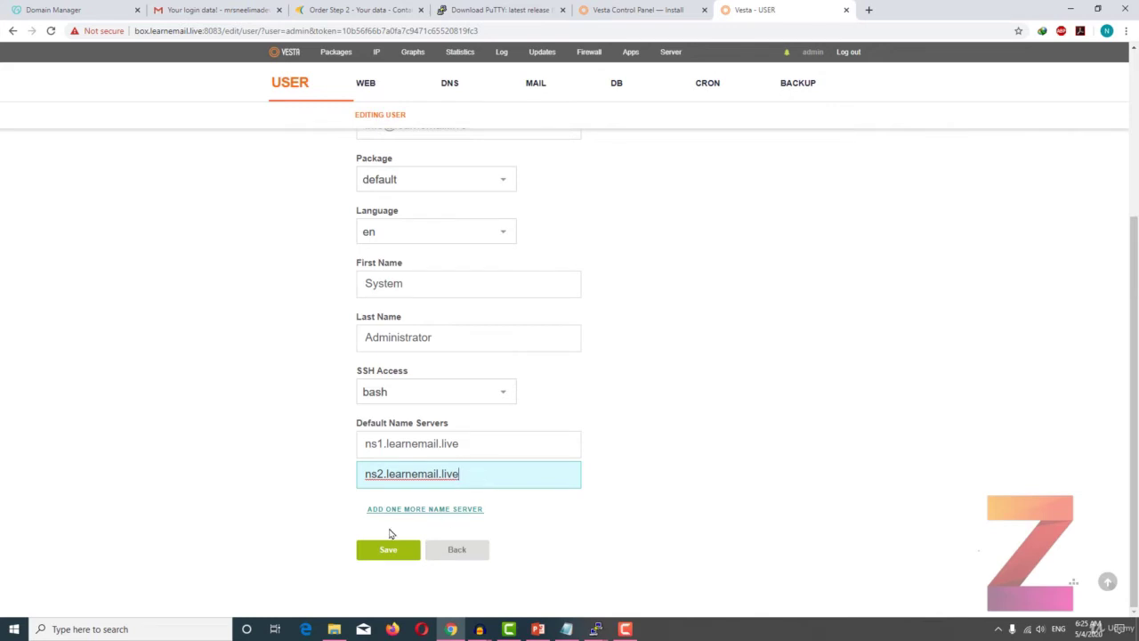
{"action": "left_click", "coordinate": [387, 549]}
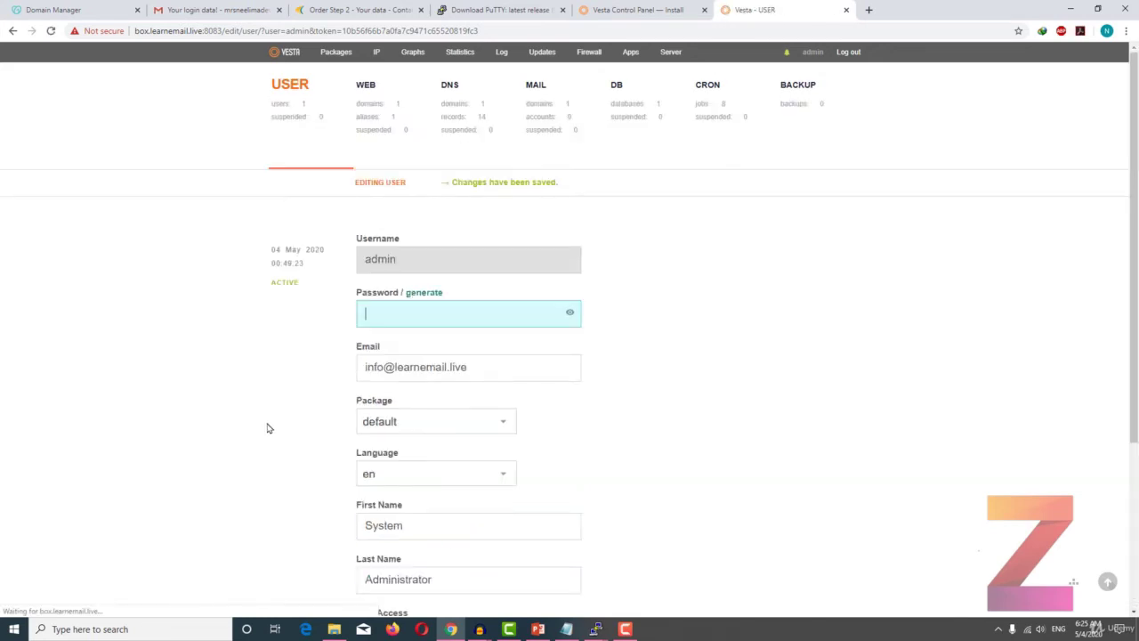
{"action": "left_click", "coordinate": [389, 119]}
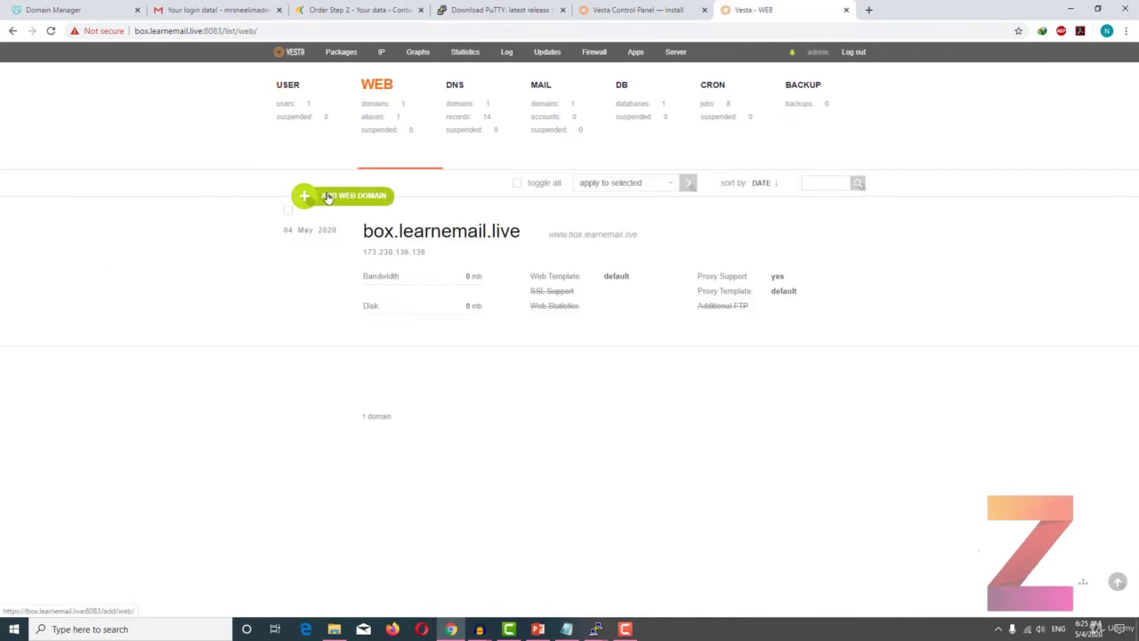
- Add learnemail.live as a new web domain, then view the DNS domains list
{"action": "left_click", "coordinate": [340, 196]}
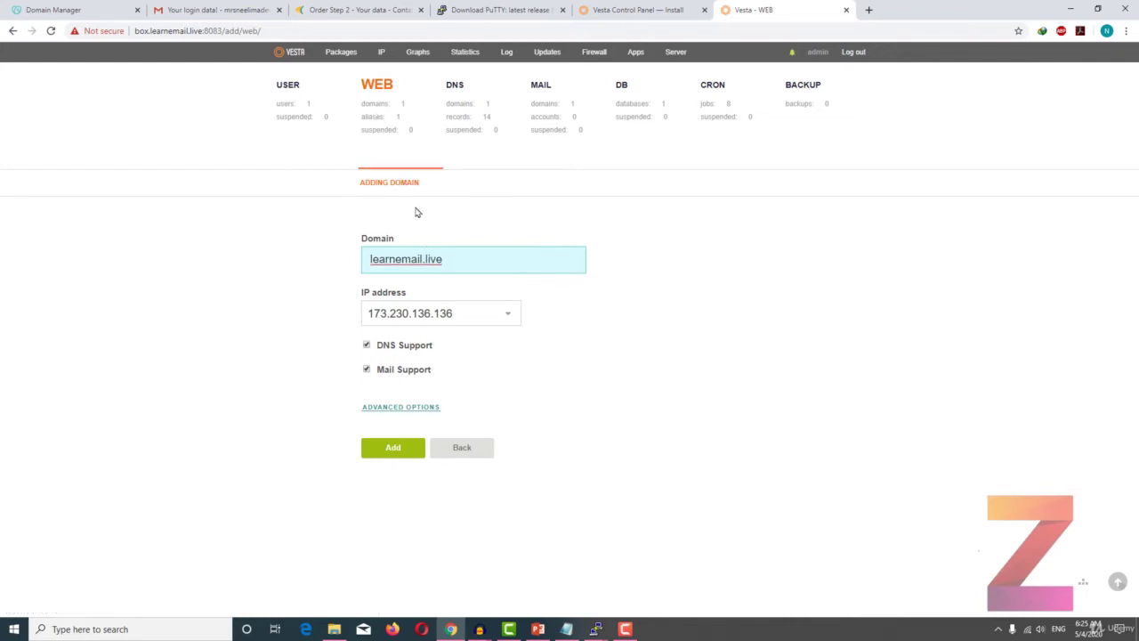
{"action": "left_click", "coordinate": [393, 446]}
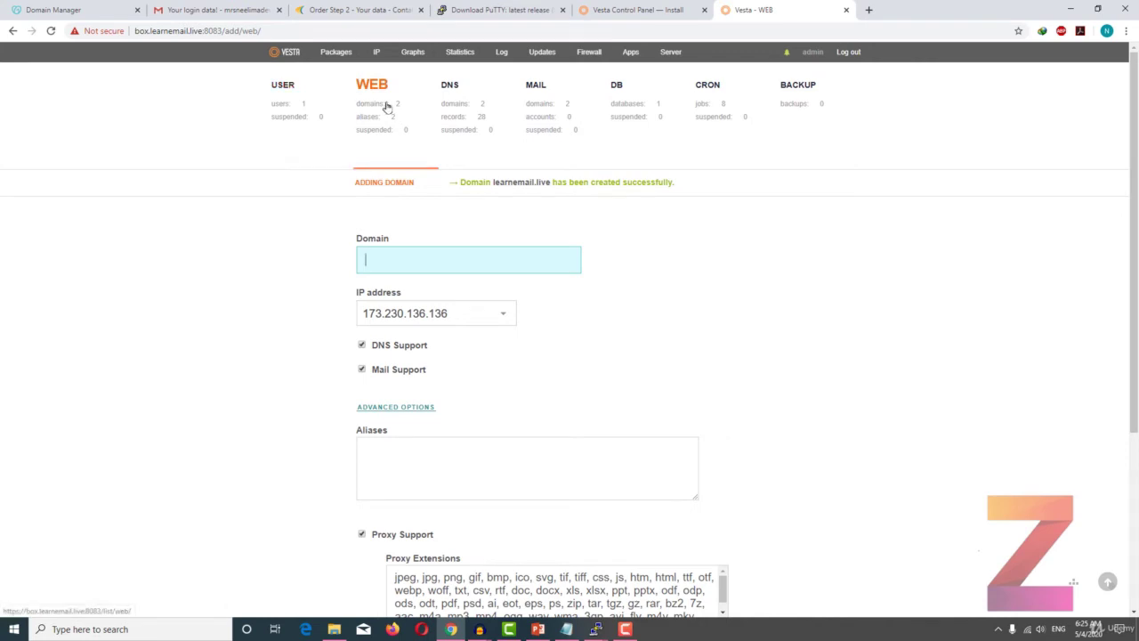
{"action": "left_click", "coordinate": [457, 118]}
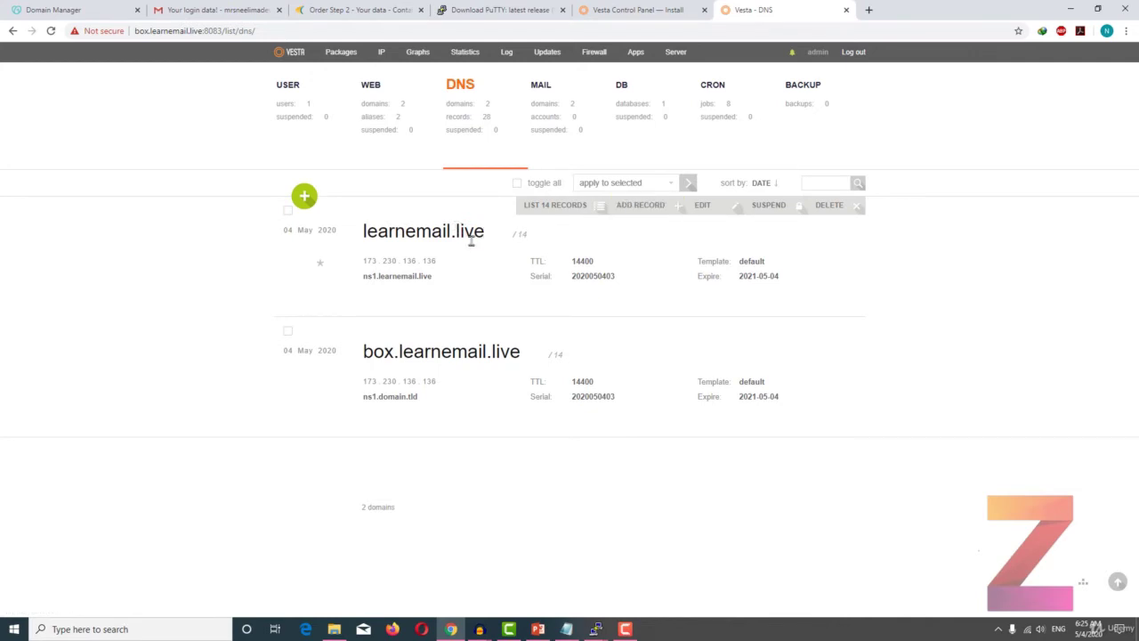
- Add an A record ns1 for learnemail.live pointing to 173.230.136.136
{"action": "left_click_drag", "start_coordinate": [363, 233], "coordinate": [479, 231]}
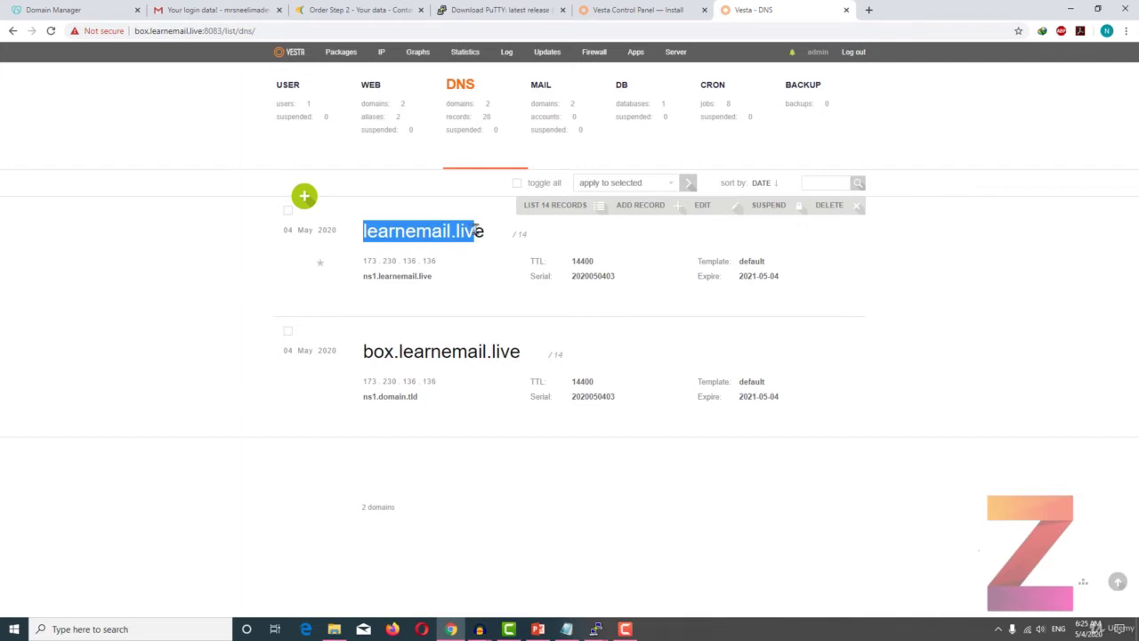
{"action": "left_click", "coordinate": [640, 204]}
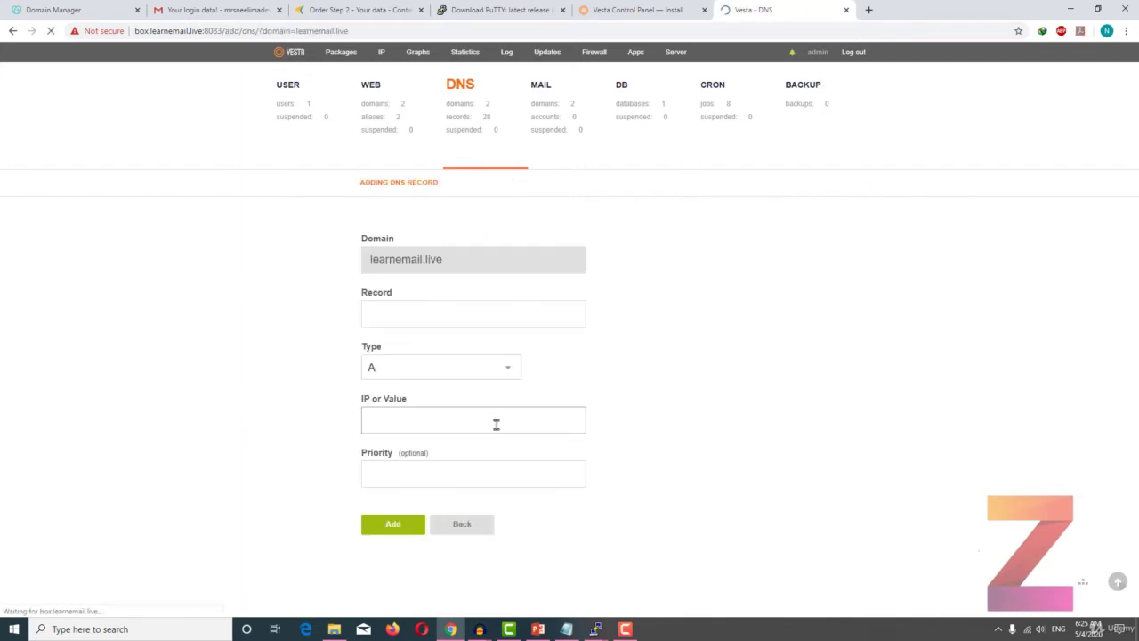
{"action": "type", "text": "ns1"}
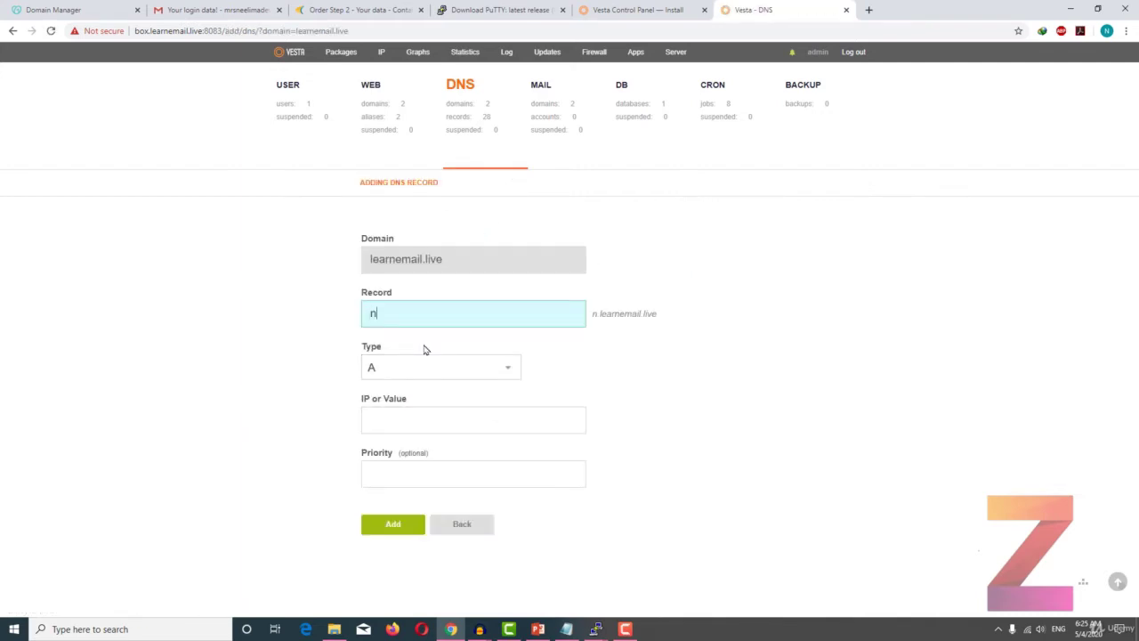
{"action": "left_click", "coordinate": [428, 420]}
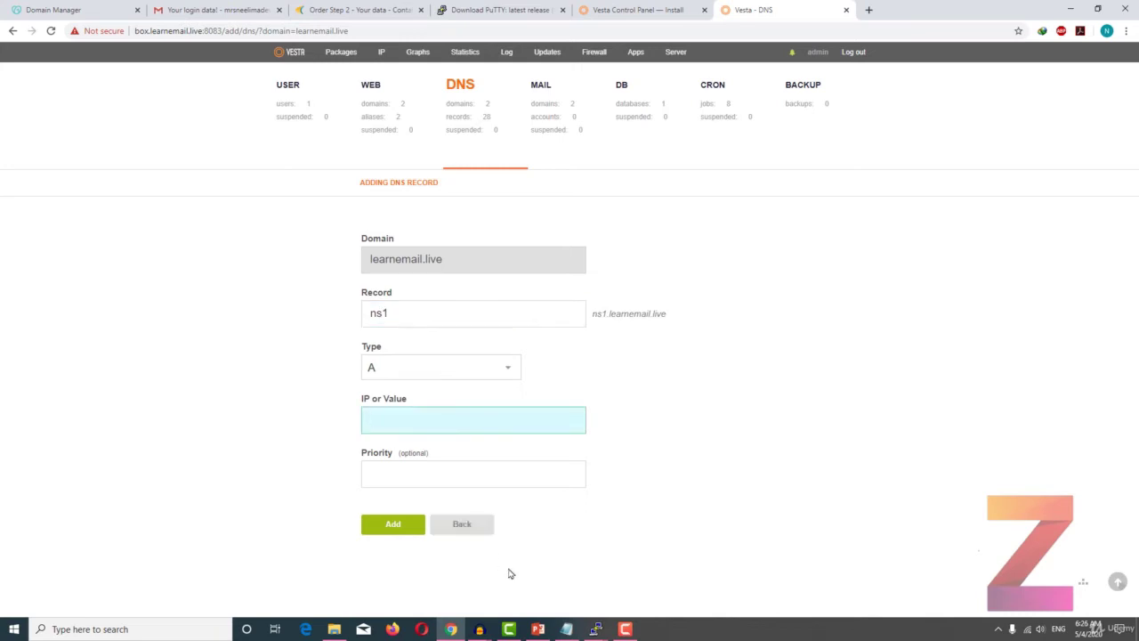
{"action": "key", "text": "alt+Tab"}
{"action": "left_click", "coordinate": [672, 241]}
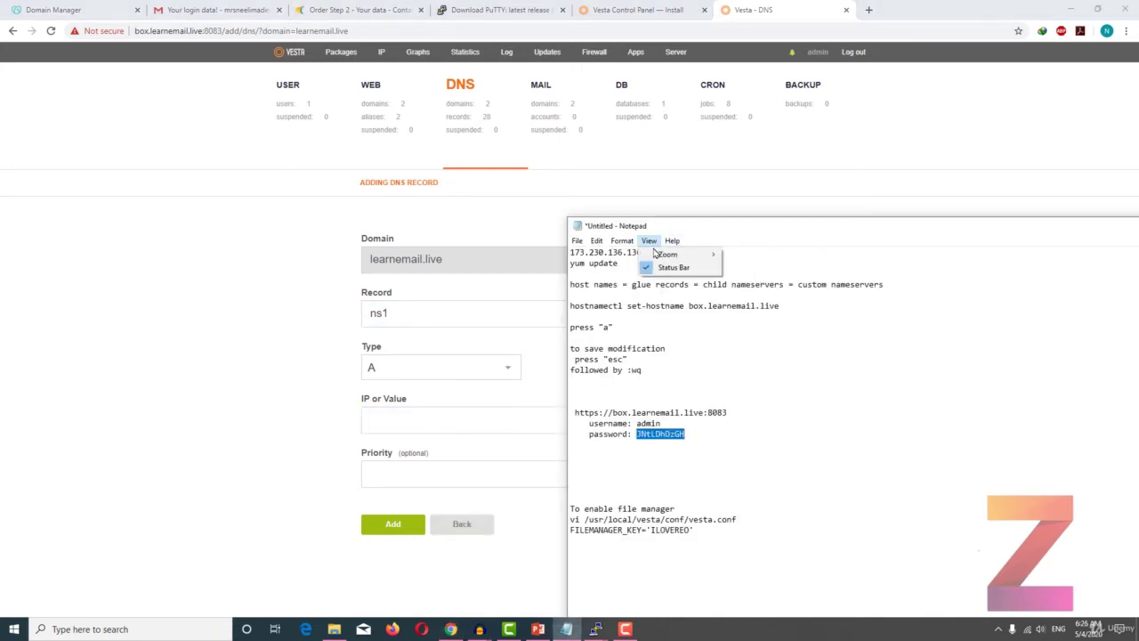
{"action": "left_click", "coordinate": [587, 252]}
{"action": "left_click_drag", "start_coordinate": [641, 253], "coordinate": [567, 253]}
{"action": "key", "text": "ctrl+c"}
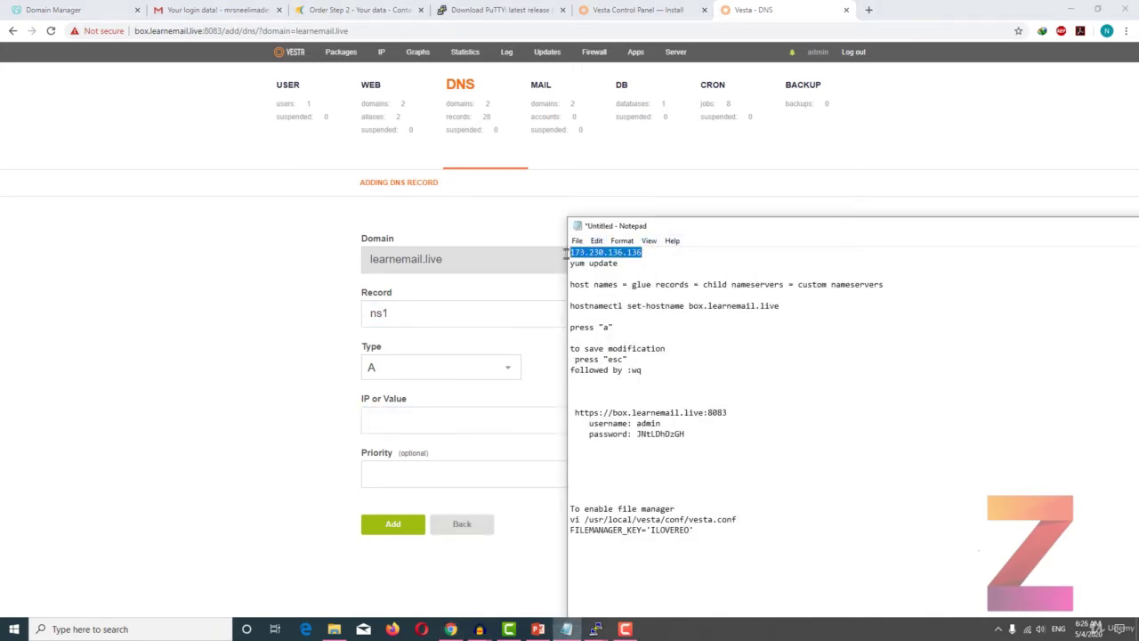
{"action": "left_click_drag", "start_coordinate": [1077, 242], "coordinate": [861, 228]}
{"action": "left_click", "coordinate": [936, 218]}
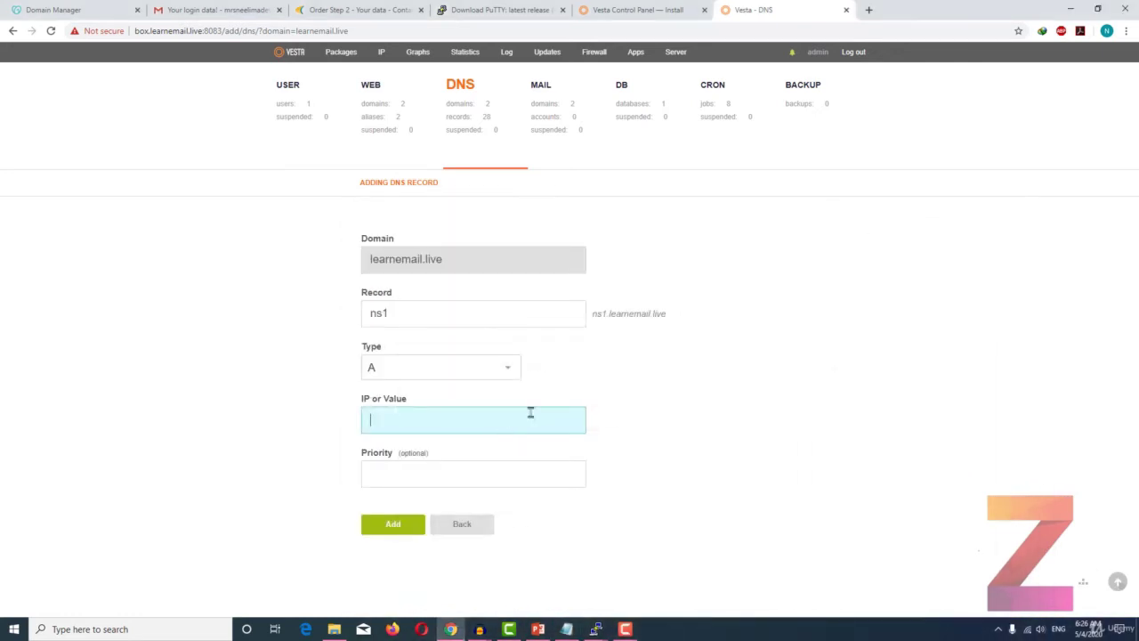
{"action": "key", "text": "ctrl+v"}
{"action": "left_click", "coordinate": [412, 532]}
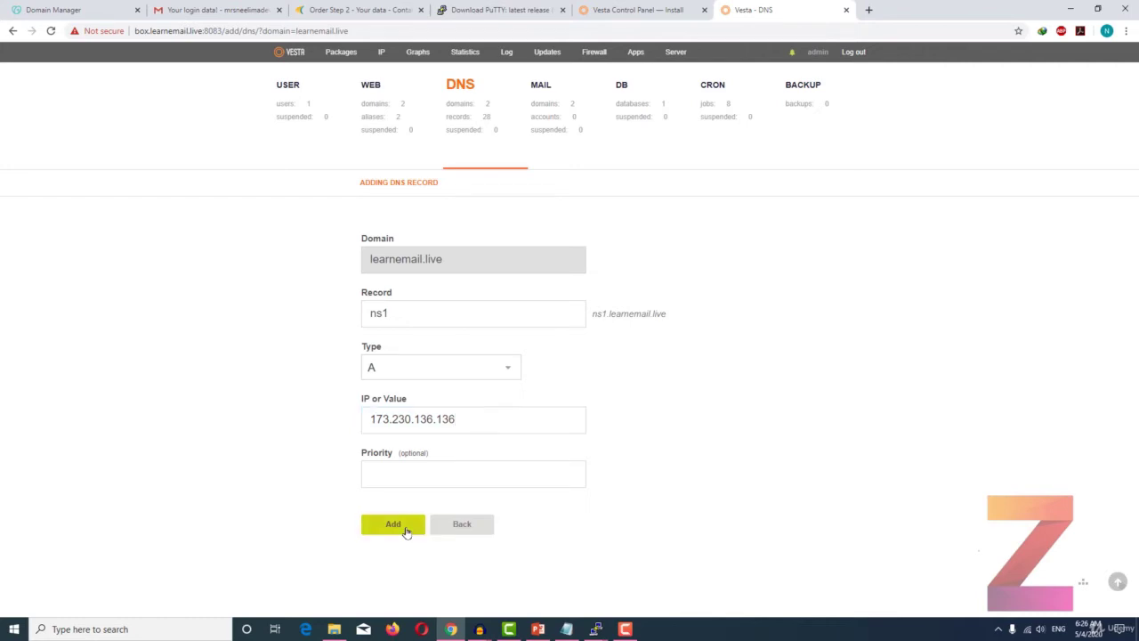
- Add a second A record ns2 pointing to 173.230.136.136
{"action": "left_click", "coordinate": [451, 315]}
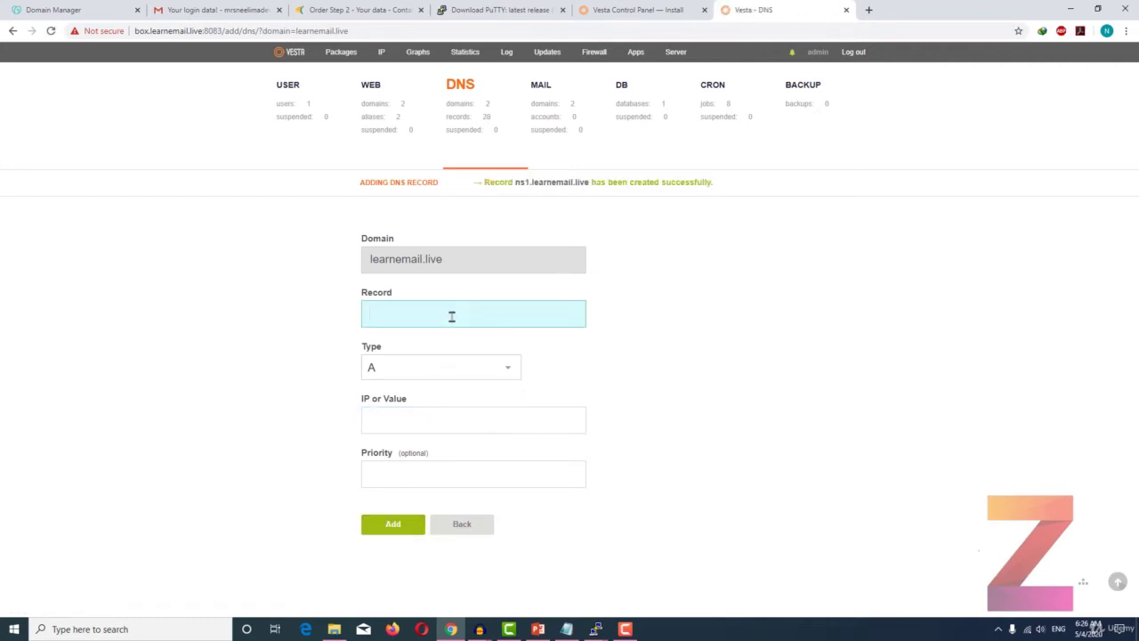
{"action": "type", "text": "ns2"}
{"action": "left_click", "coordinate": [468, 419]}
{"action": "key", "text": "Down"}
{"action": "key", "text": "Return"}
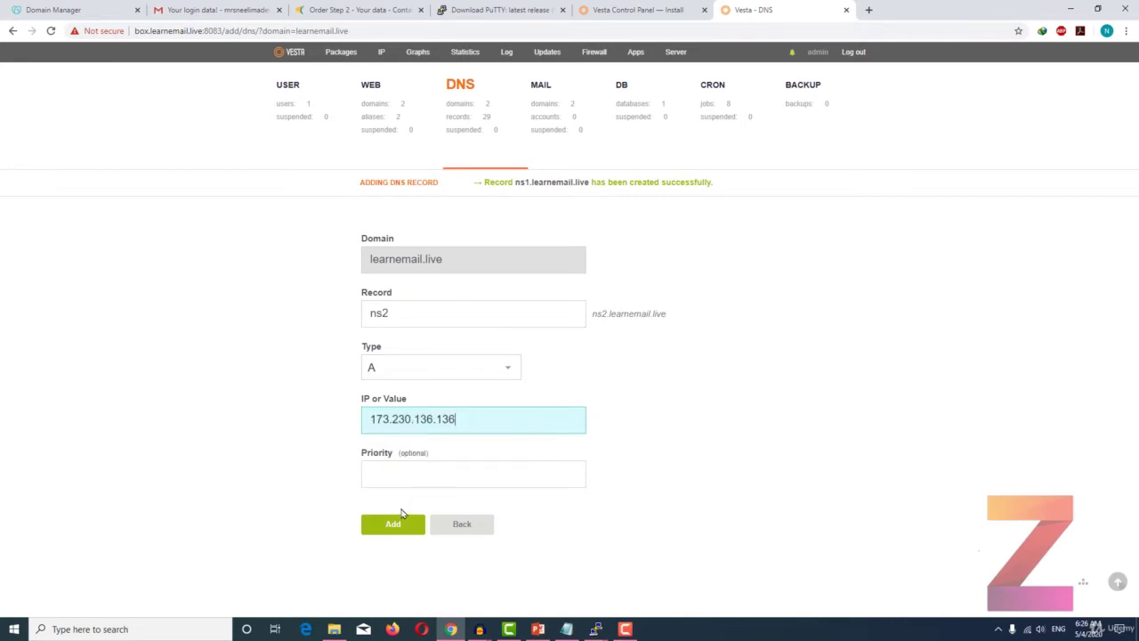
{"action": "left_click", "coordinate": [395, 524]}
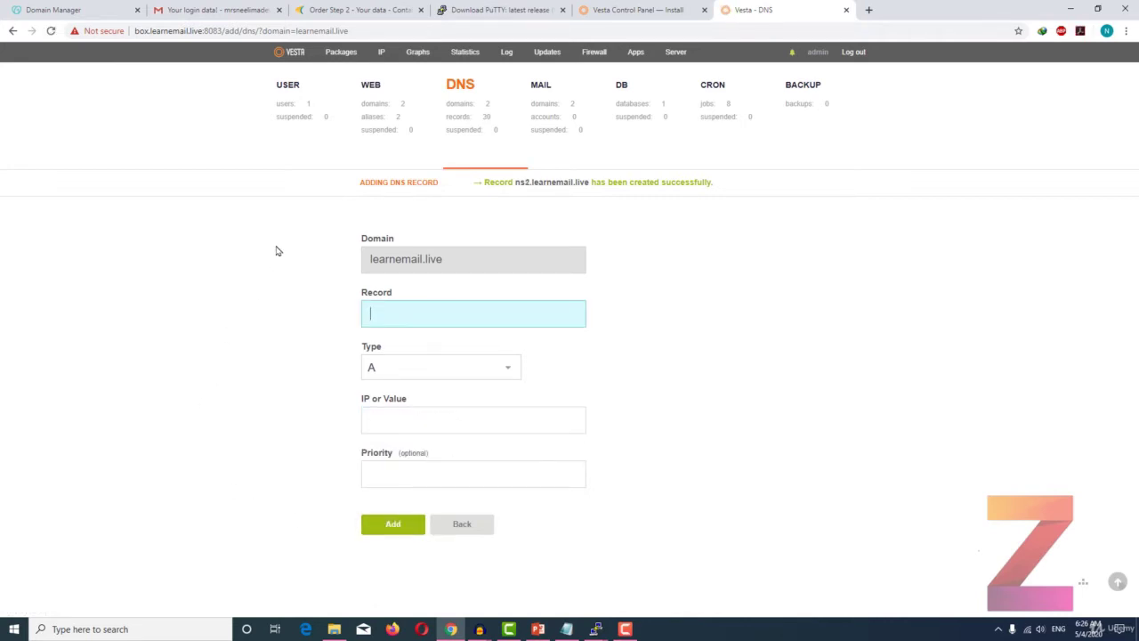
- Launch the Command Prompt by searching for cmd
{"action": "left_click", "coordinate": [14, 629]}
{"action": "type", "text": "cmd"}
{"action": "key", "text": "Return"}
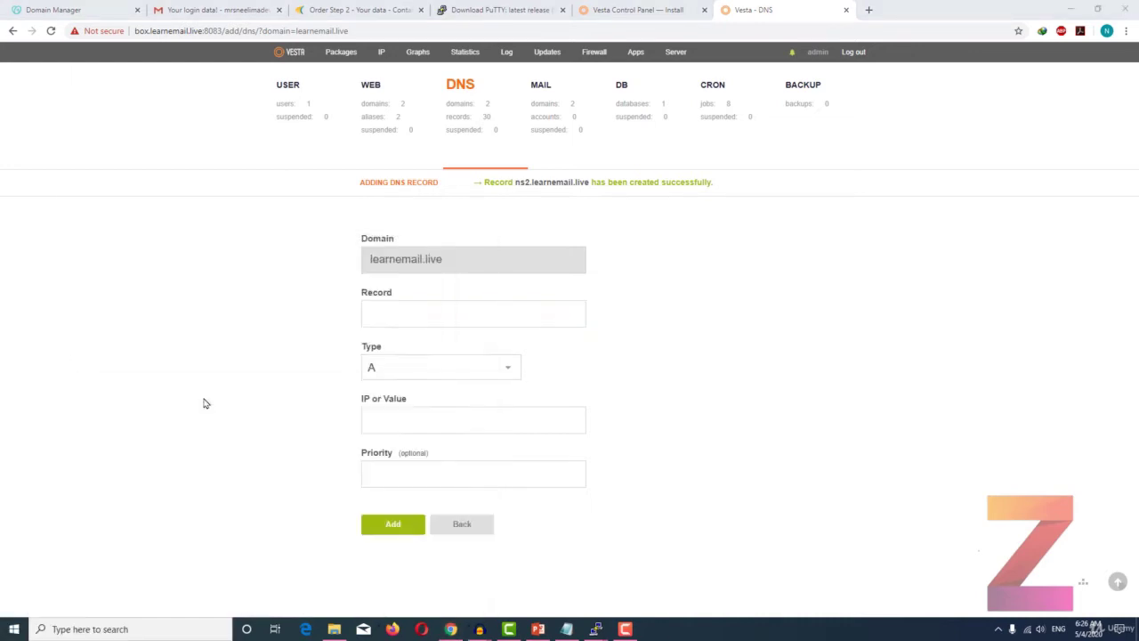
- Ping learnemail.live in Command Prompt, using the domain copied from the browser address
{"action": "left_click_drag", "start_coordinate": [263, 71], "coordinate": [453, 195]}
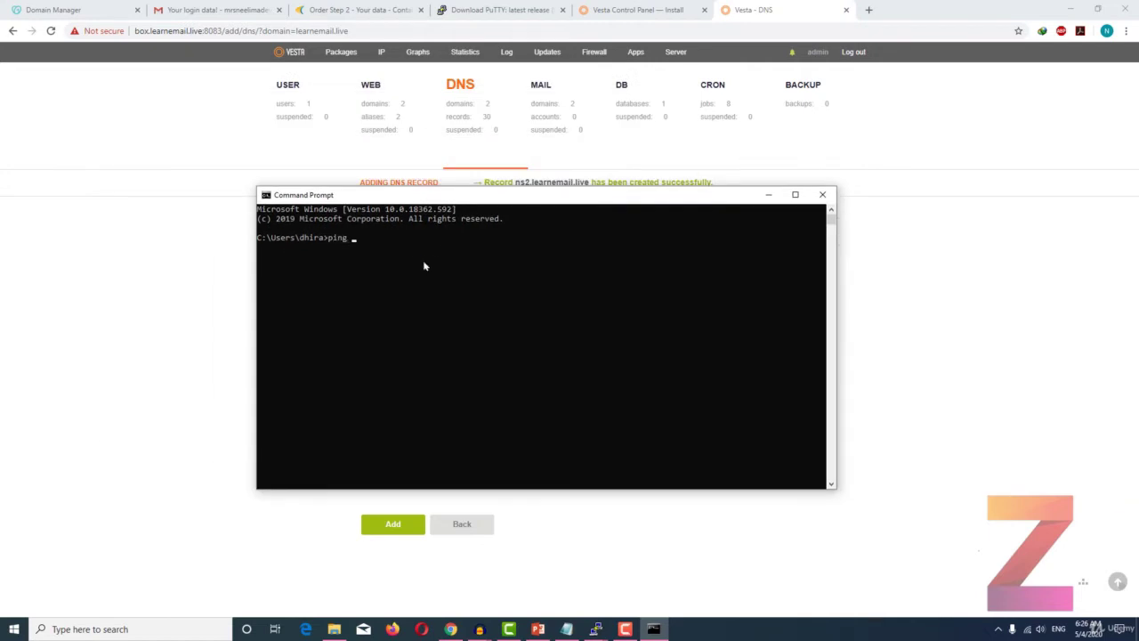
{"action": "key", "text": "BackSpace"}
{"action": "key", "text": "BackSpace"}
{"action": "key", "text": "BackSpace"}
{"action": "key", "text": "BackSpace"}
{"action": "left_click_drag", "start_coordinate": [348, 30], "coordinate": [297, 31]}
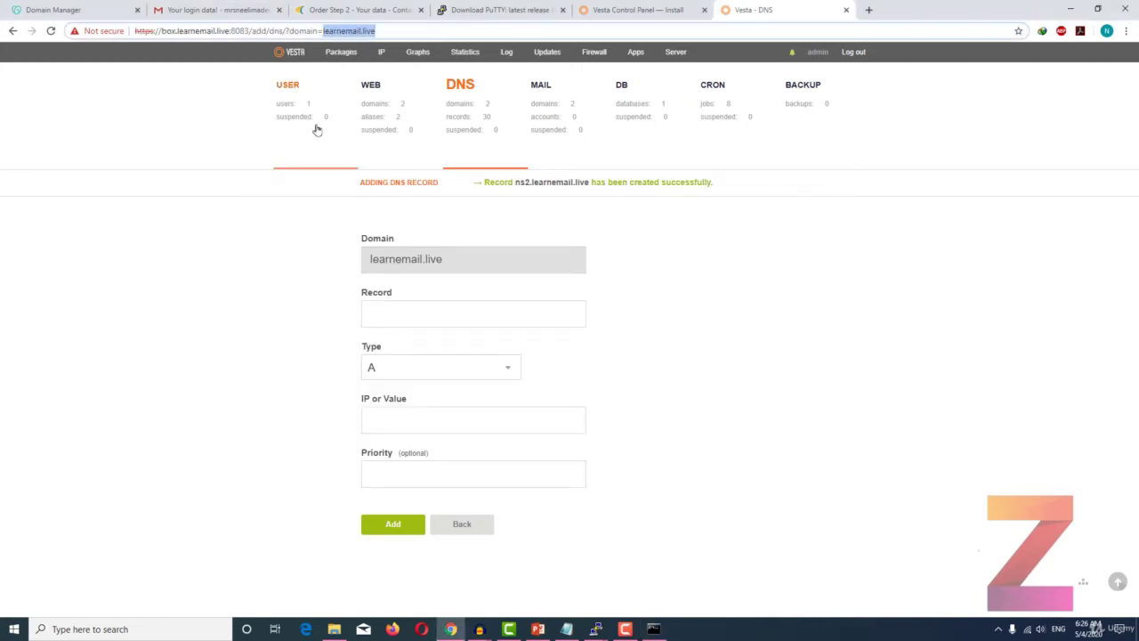
{"action": "key", "text": "ctrl+c"}
{"action": "key", "text": "alt+Tab"}
{"action": "right_click", "coordinate": [512, 333]}
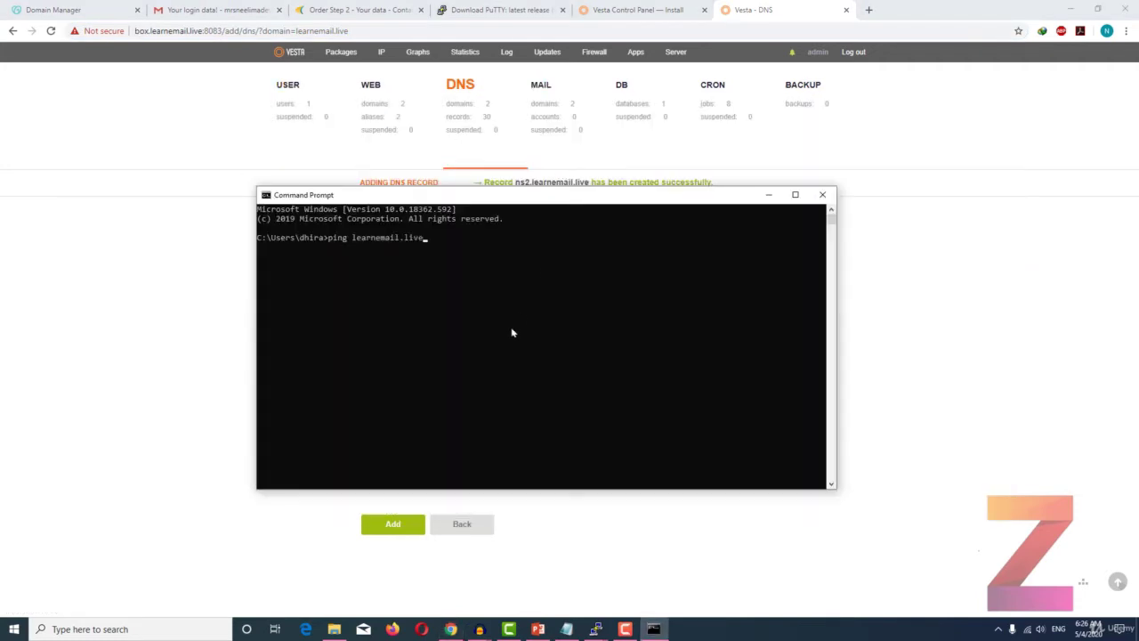
{"action": "key", "text": "Return"}
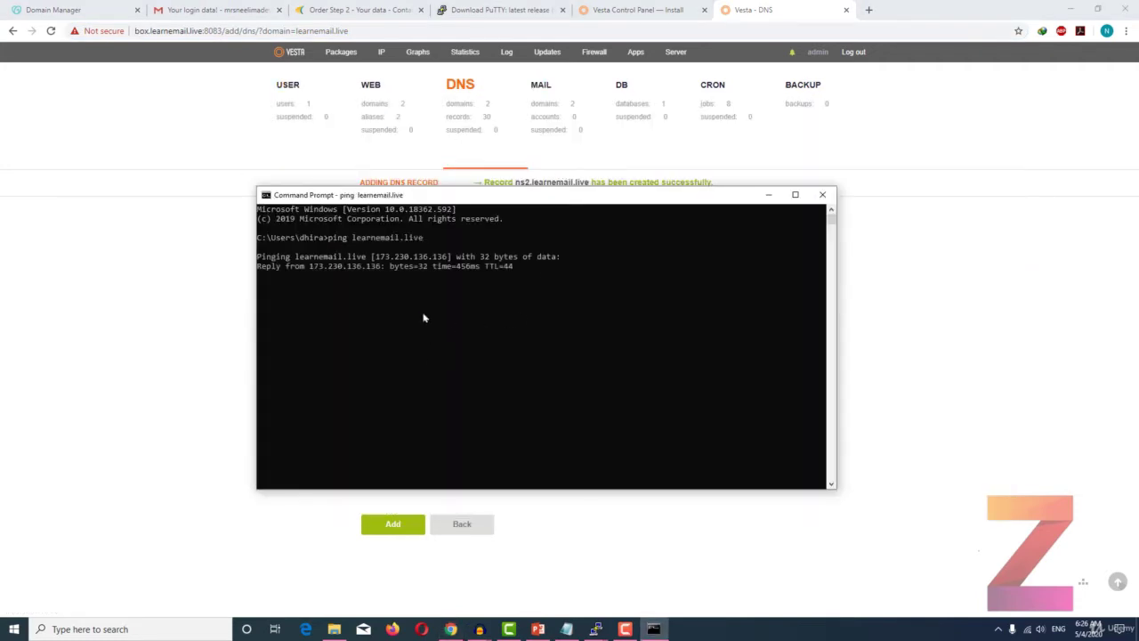
- Compare the IP learnemail.live resolves to with the server IP in the notes
{"action": "left_click_drag", "start_coordinate": [377, 259], "coordinate": [439, 258]}
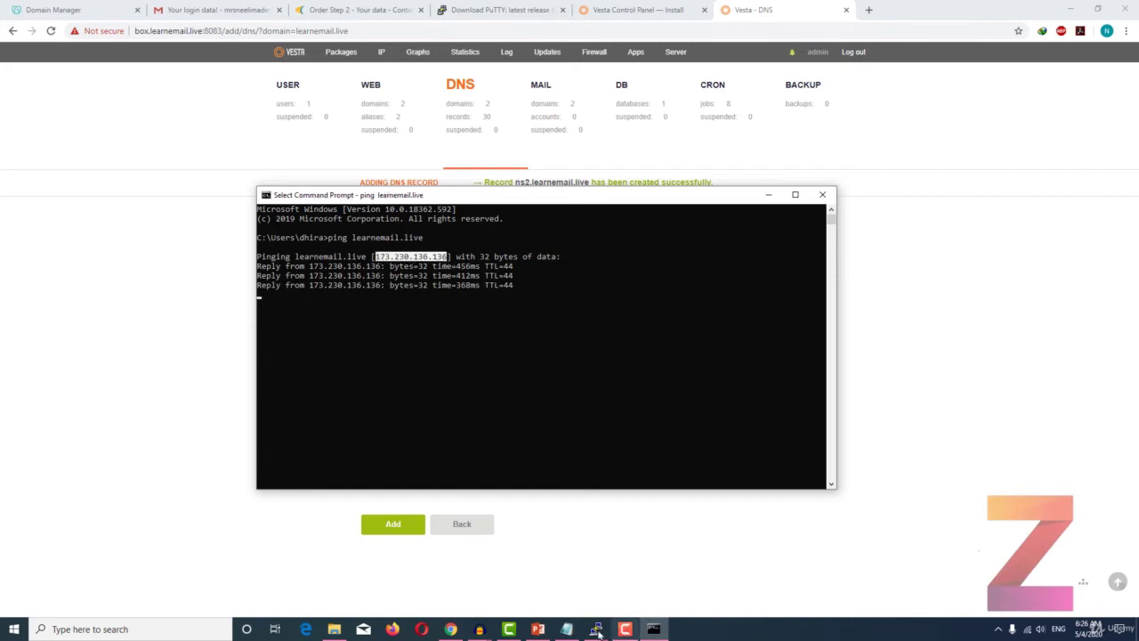
{"action": "left_click", "coordinate": [566, 630]}
{"action": "left_click", "coordinate": [392, 240]}
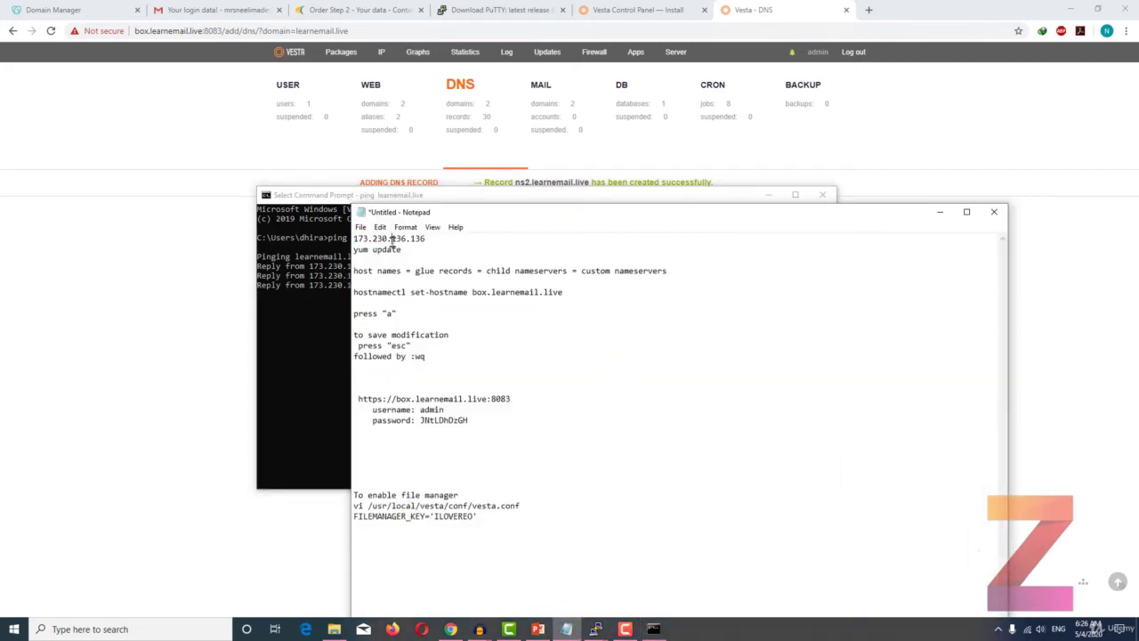
{"action": "left_click_drag", "start_coordinate": [354, 239], "coordinate": [427, 241]}
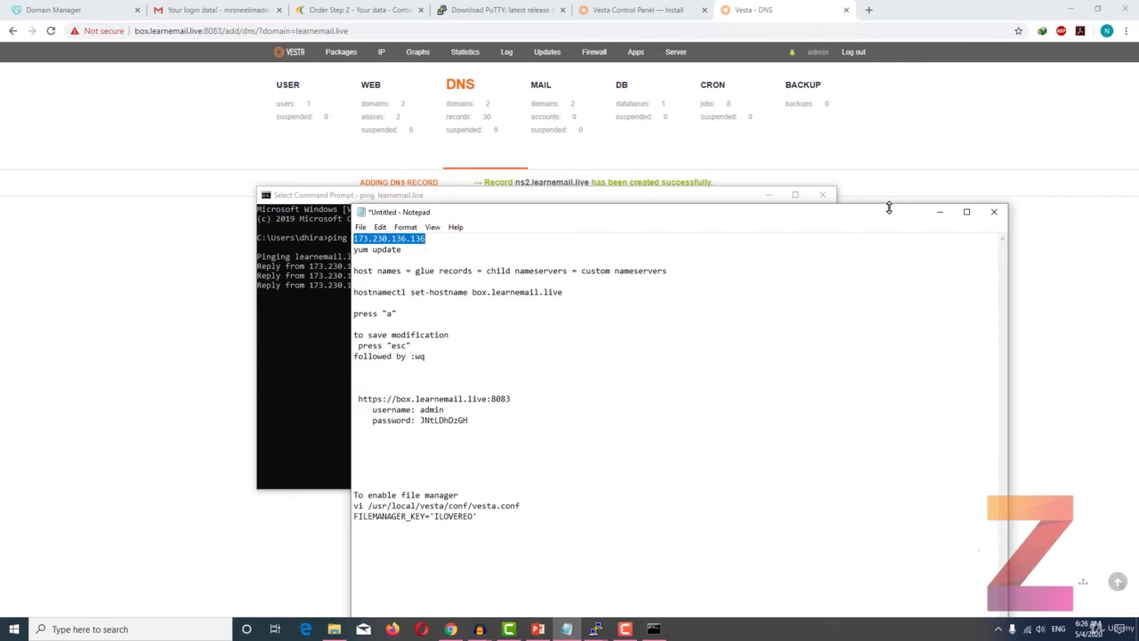
{"action": "left_click_drag", "start_coordinate": [763, 215], "coordinate": [904, 214]}
{"action": "left_click", "coordinate": [417, 376]}
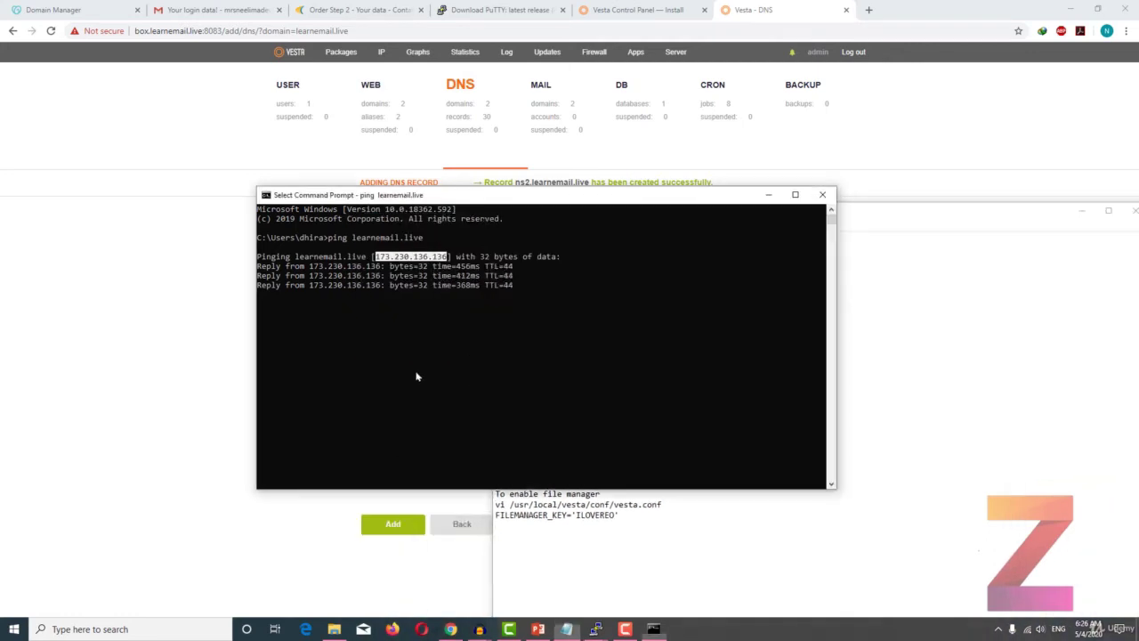
{"action": "left_click", "coordinate": [567, 323]}
{"action": "key", "text": "Escape"}
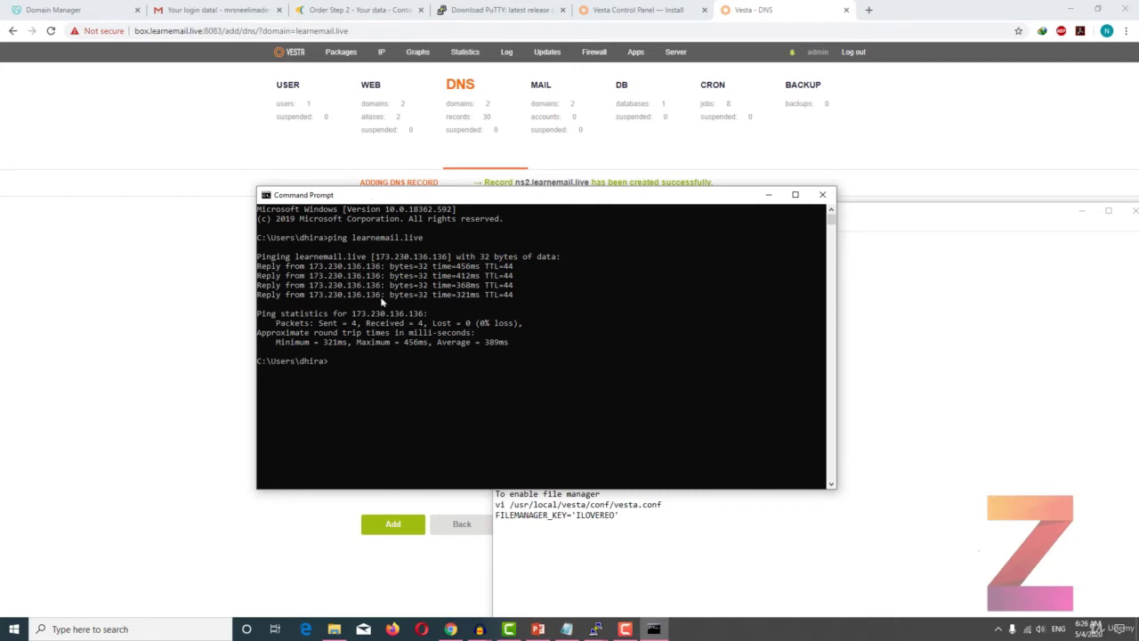
- Ping box.learnemail.live, check its IP 173.230.136.136, and minimize the Command Prompt
{"action": "key", "text": "Up"}
{"action": "key", "text": "Left"}
{"action": "key", "text": "Left"}
{"action": "key", "text": "Left"}
{"action": "key", "text": "Left"}
{"action": "key", "text": "Left"}
{"action": "key", "text": "Left"}
{"action": "key", "text": "Left"}
{"action": "key", "text": "Left"}
{"action": "key", "text": "Left"}
{"action": "key", "text": "Left"}
{"action": "key", "text": "Left"}
{"action": "key", "text": "Left"}
{"action": "key", "text": "Left"}
{"action": "key", "text": "Left"}
{"action": "key", "text": "Left"}
{"action": "type", "text": "box."}
{"action": "key", "text": "Return"}
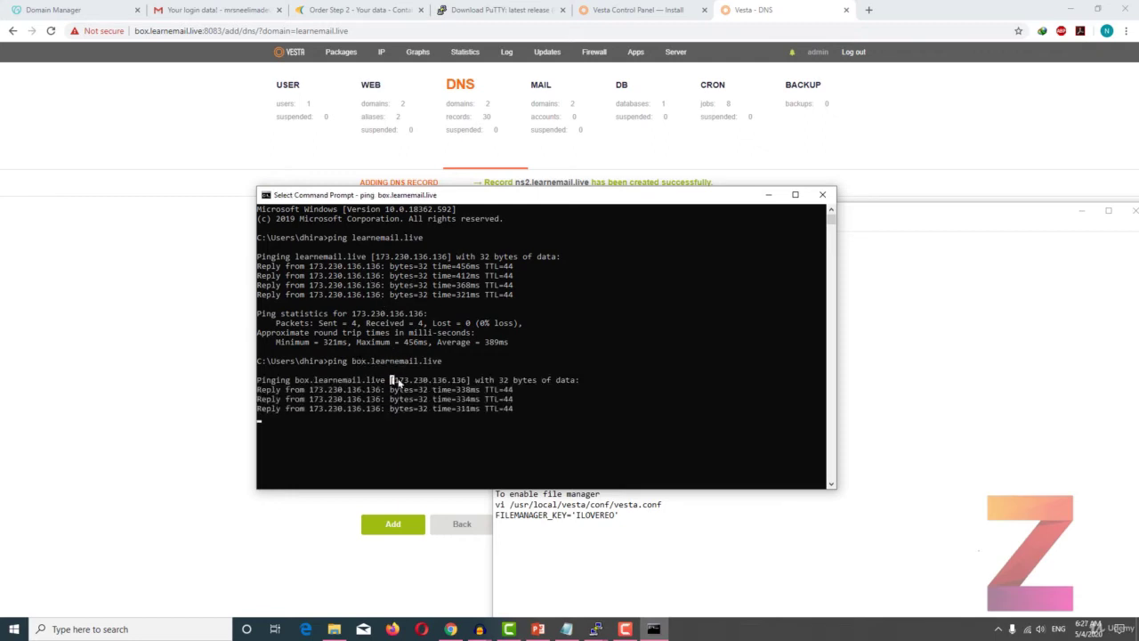
{"action": "left_click_drag", "start_coordinate": [392, 380], "coordinate": [470, 381]}
{"action": "left_click", "coordinate": [486, 372]}
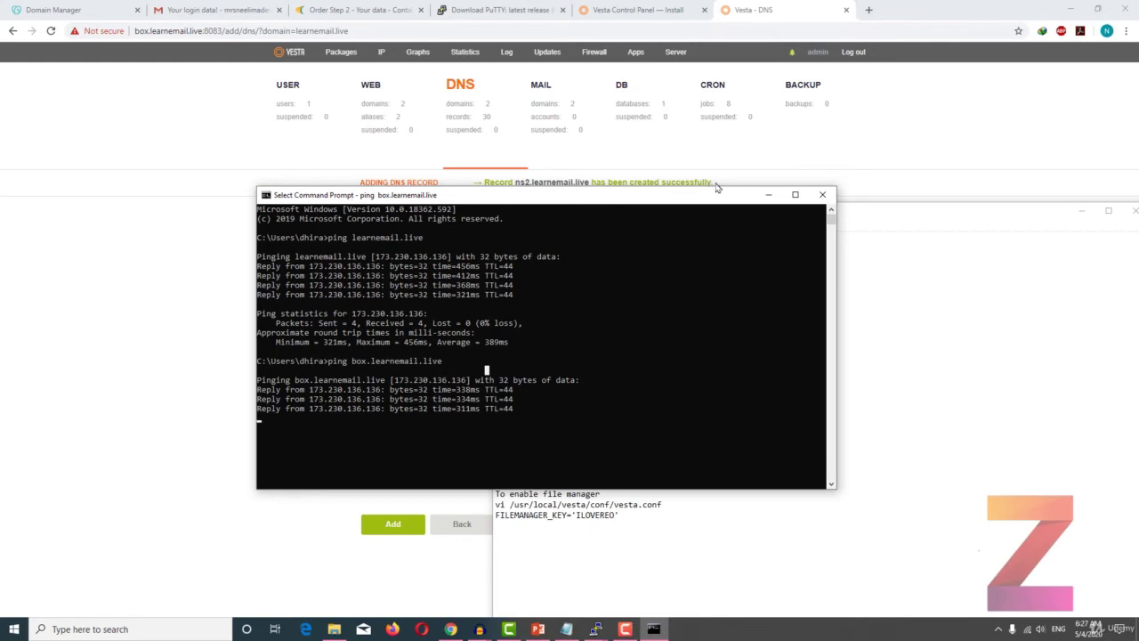
{"action": "left_click", "coordinate": [766, 193]}
{"action": "left_click", "coordinate": [189, 317]}
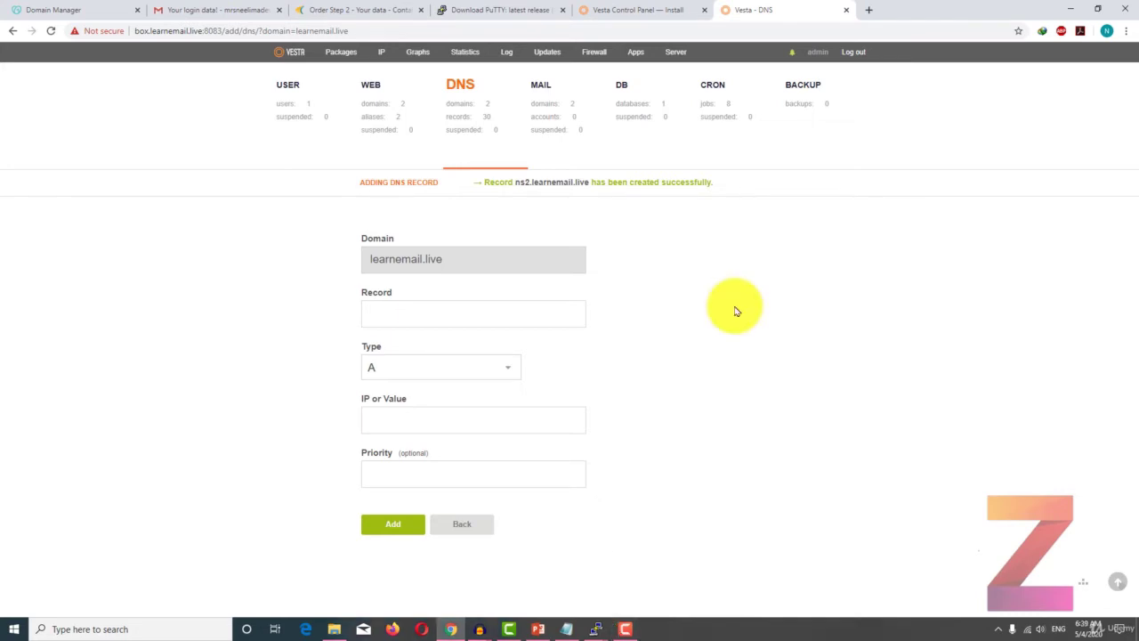
- Create the web domain example.com from the WEB list
{"action": "left_click", "coordinate": [380, 132]}
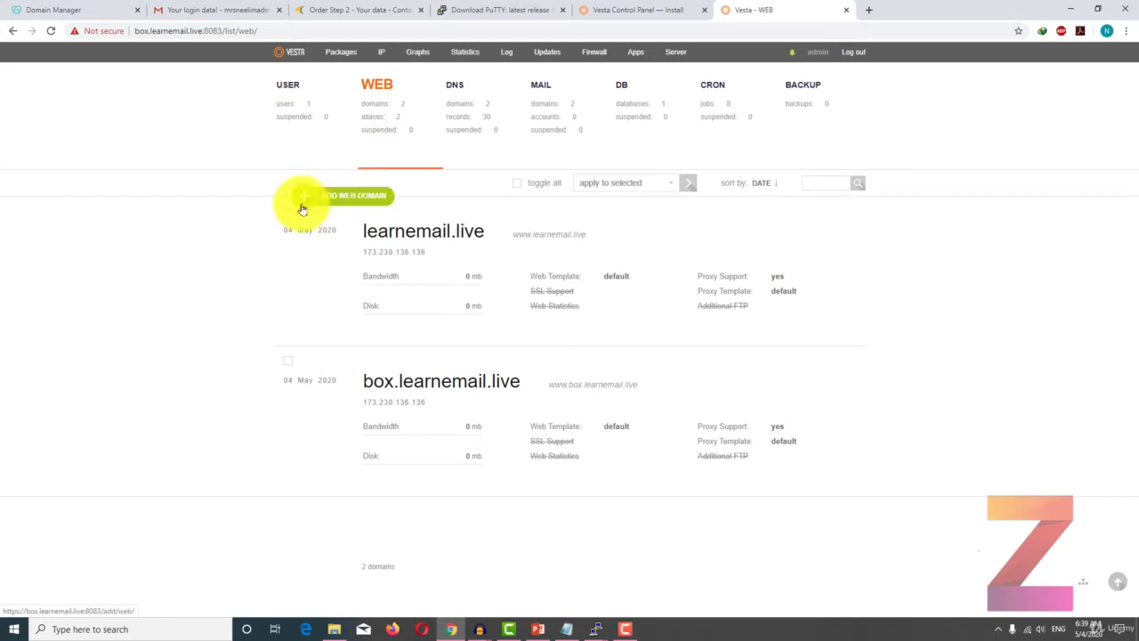
{"action": "left_click", "coordinate": [349, 203]}
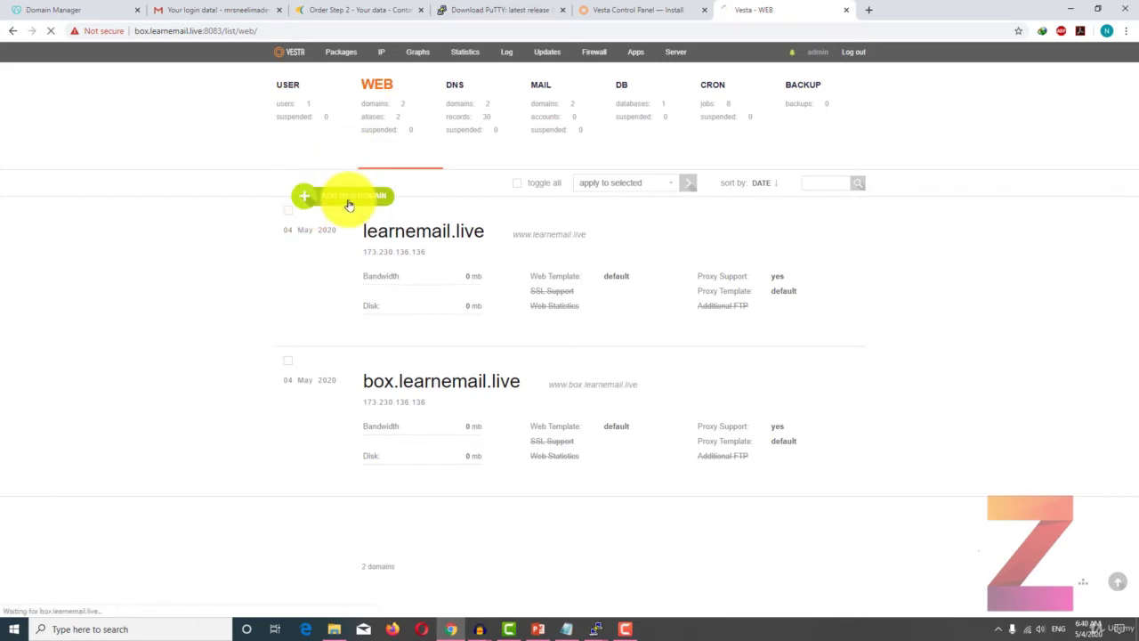
{"action": "left_click", "coordinate": [397, 255]}
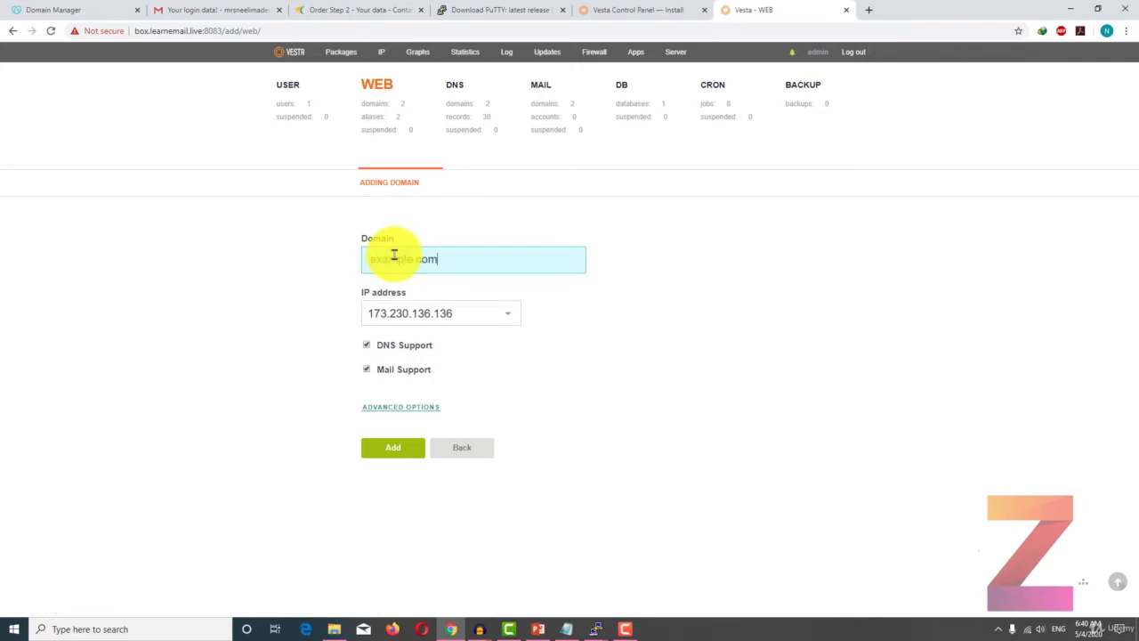
{"action": "key", "text": "ctrl+v"}
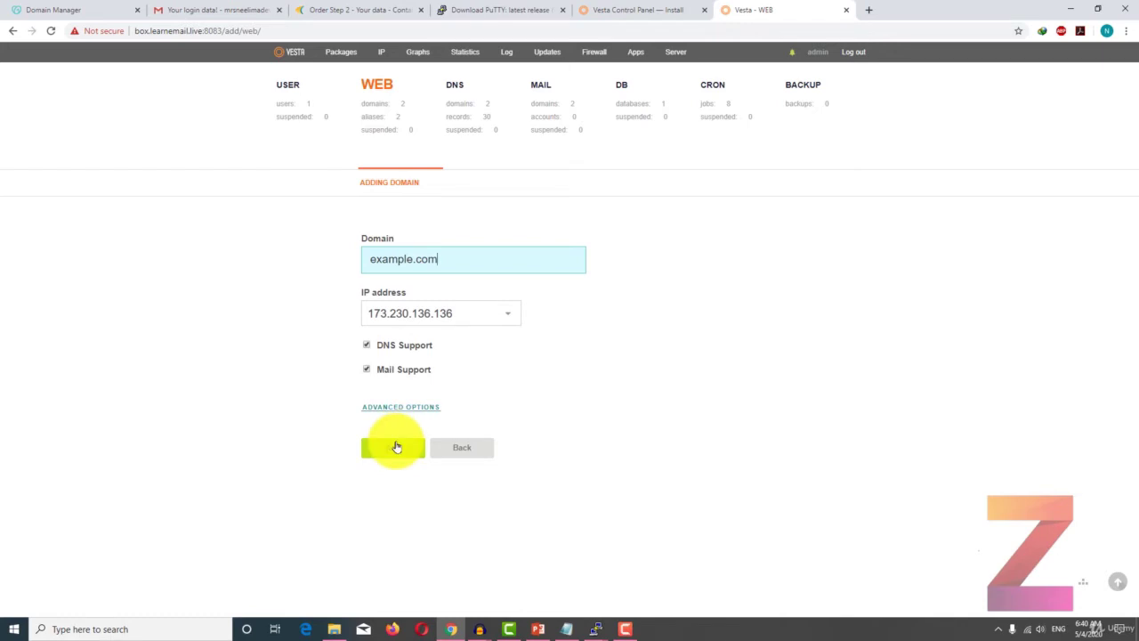
{"action": "left_click", "coordinate": [397, 446]}
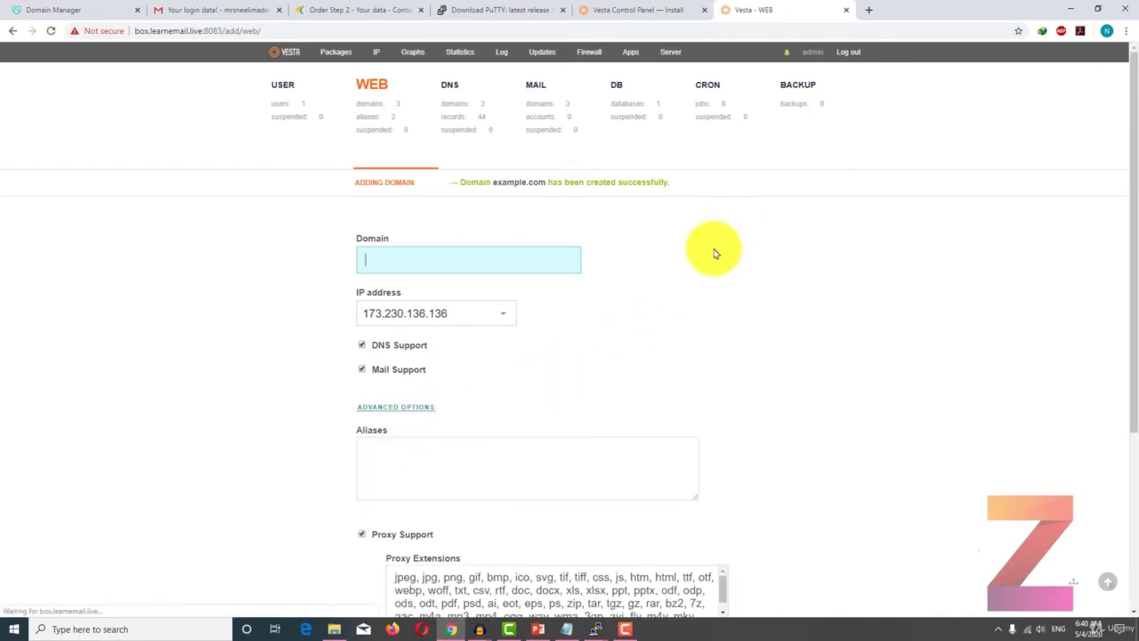
- Review the DNS and MAIL domain lists, now showing three domains
{"action": "scroll", "coordinate": [706, 258], "scroll_direction": "down", "scroll_amount": 3}
{"action": "scroll", "coordinate": [705, 263], "scroll_direction": "down", "scroll_amount": 1}
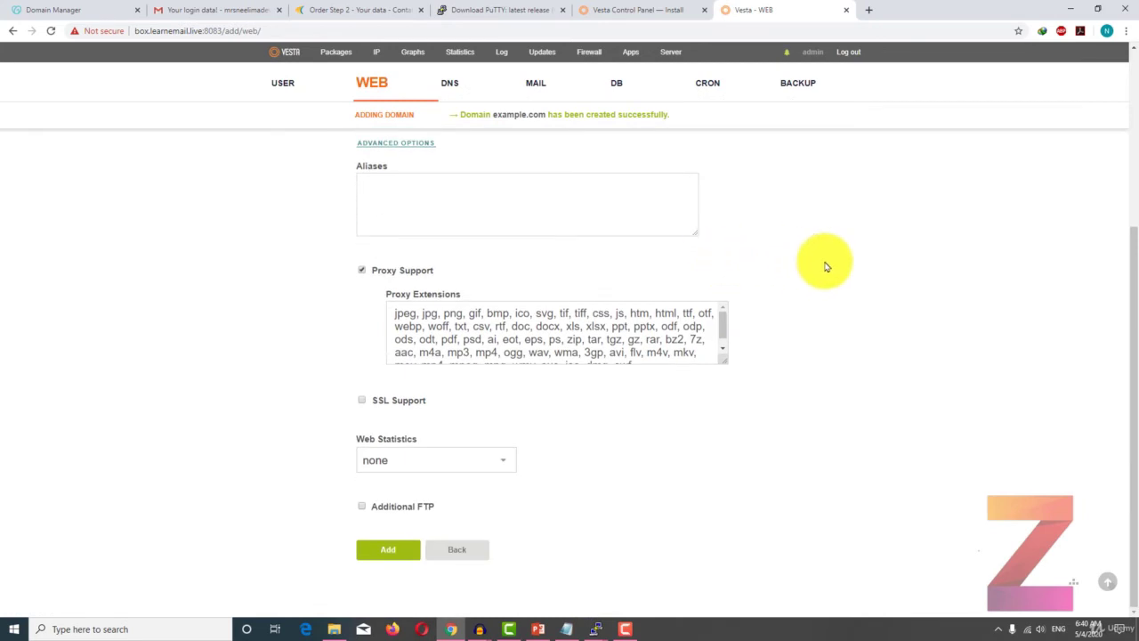
{"action": "scroll", "coordinate": [822, 263], "scroll_direction": "up", "scroll_amount": 2}
{"action": "scroll", "coordinate": [826, 267], "scroll_direction": "up", "scroll_amount": 1}
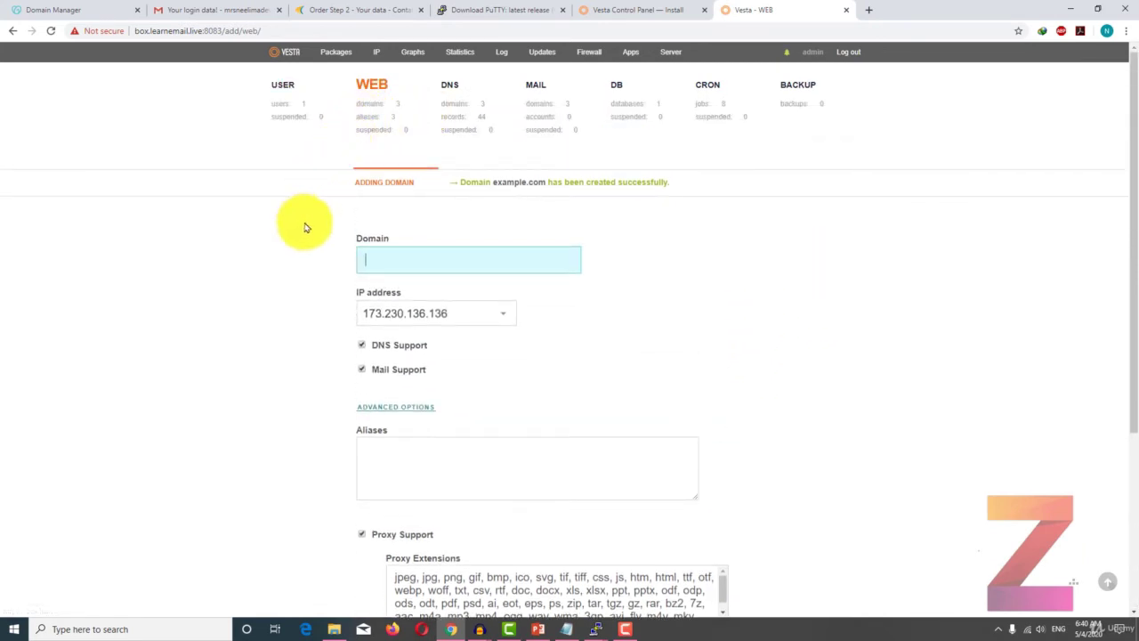
{"action": "left_click", "coordinate": [466, 128]}
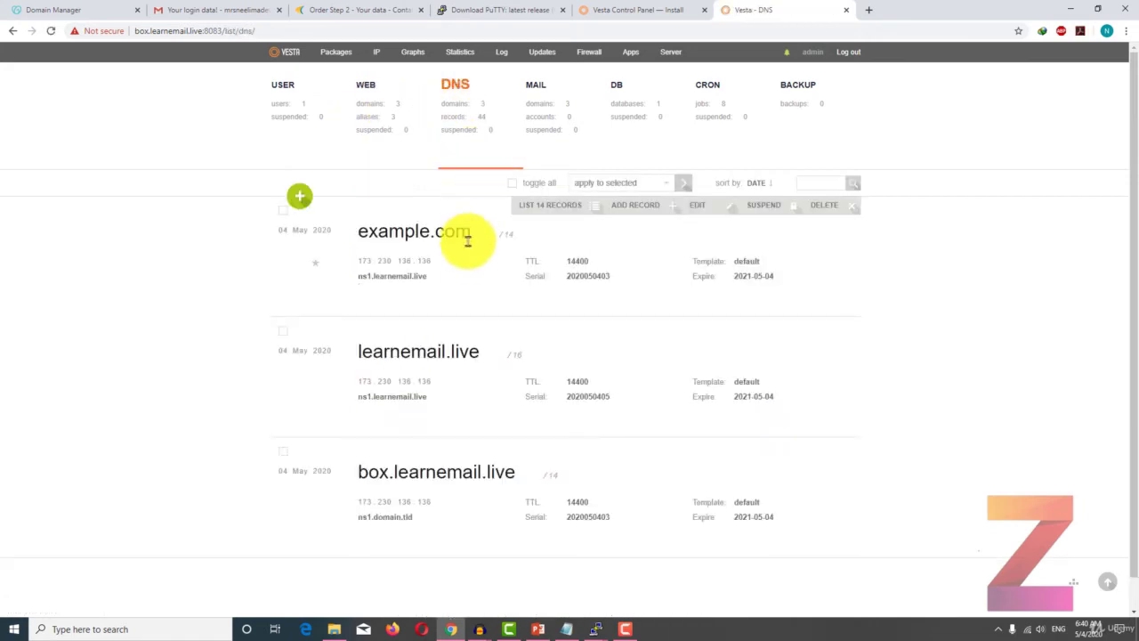
{"action": "left_click", "coordinate": [551, 108]}
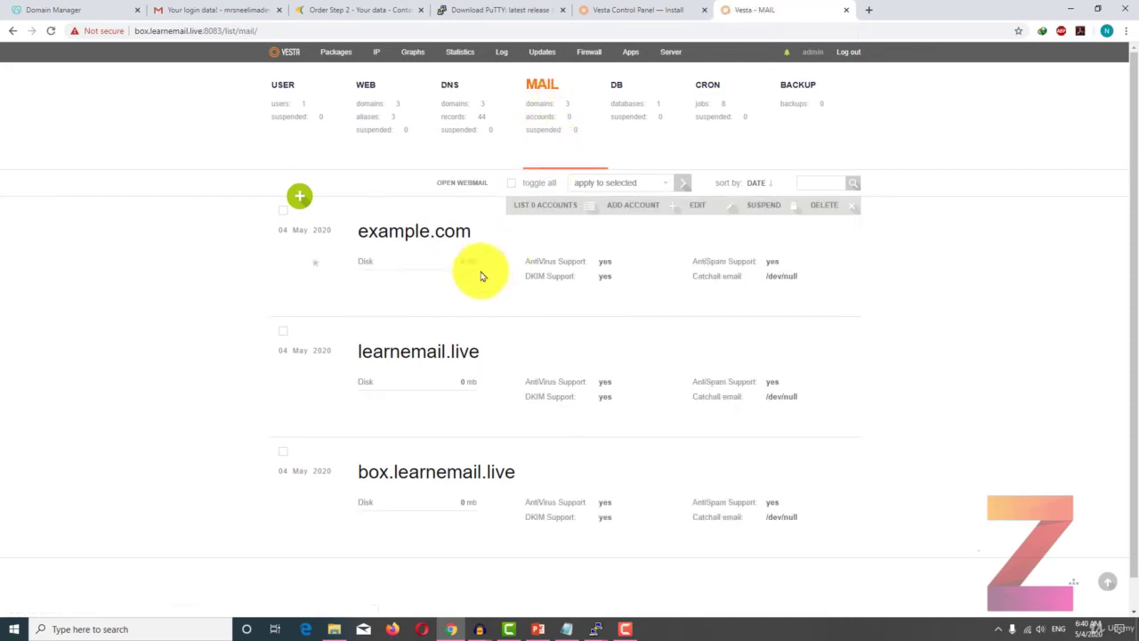
{"action": "double_click", "coordinate": [414, 231]}
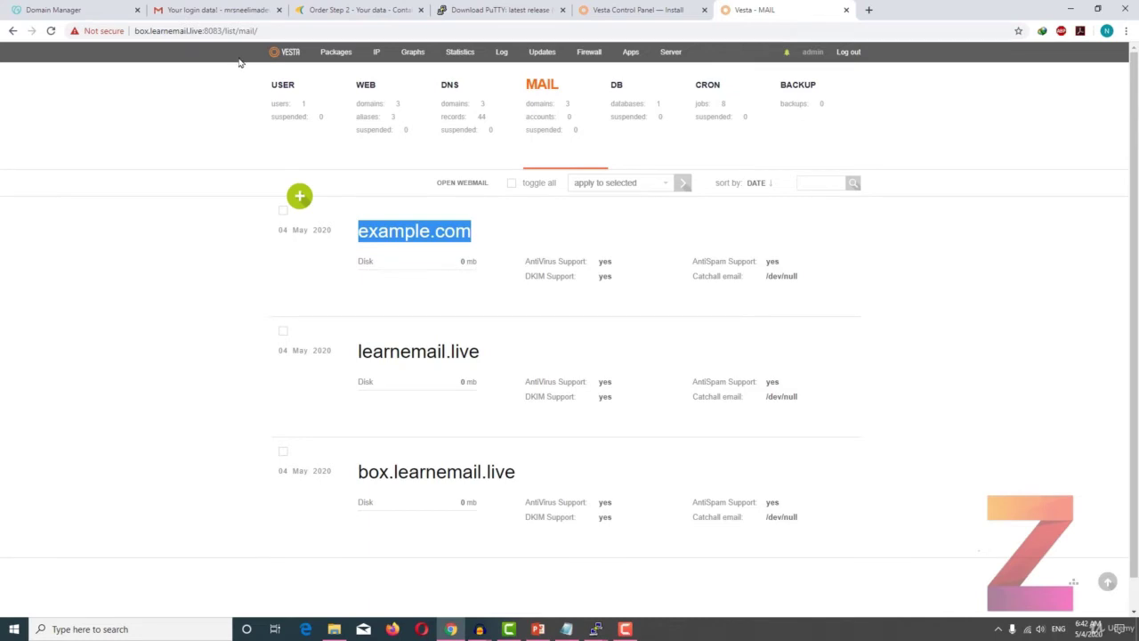
- Browse the Packages page listing default, gainsboro, palegreen and slategrey with their limits
{"action": "left_click", "coordinate": [337, 55]}
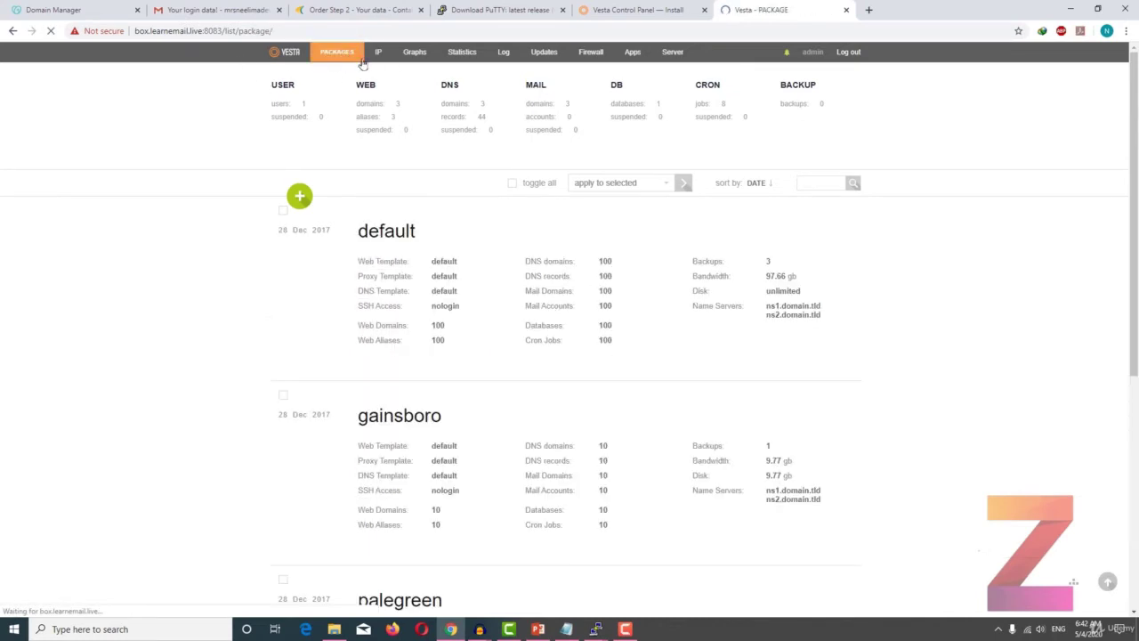
{"action": "scroll", "coordinate": [239, 373], "scroll_direction": "down", "scroll_amount": 1}
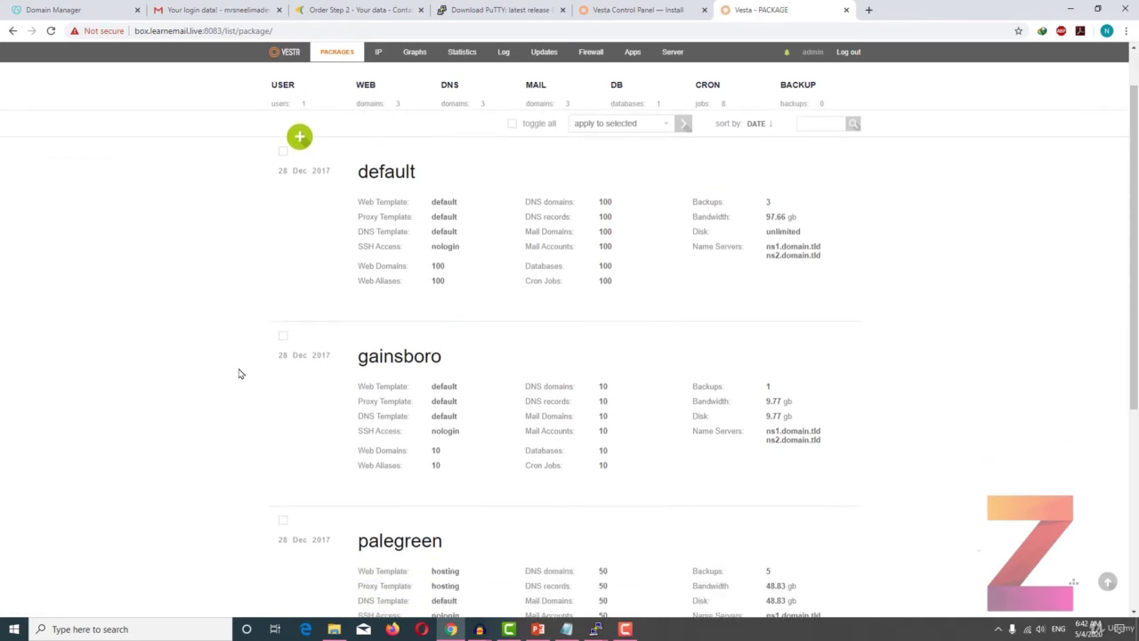
{"action": "scroll", "coordinate": [239, 373], "scroll_direction": "up", "scroll_amount": 1}
{"action": "scroll", "coordinate": [384, 315], "scroll_direction": "down", "scroll_amount": 3}
{"action": "scroll", "coordinate": [384, 321], "scroll_direction": "down", "scroll_amount": 2}
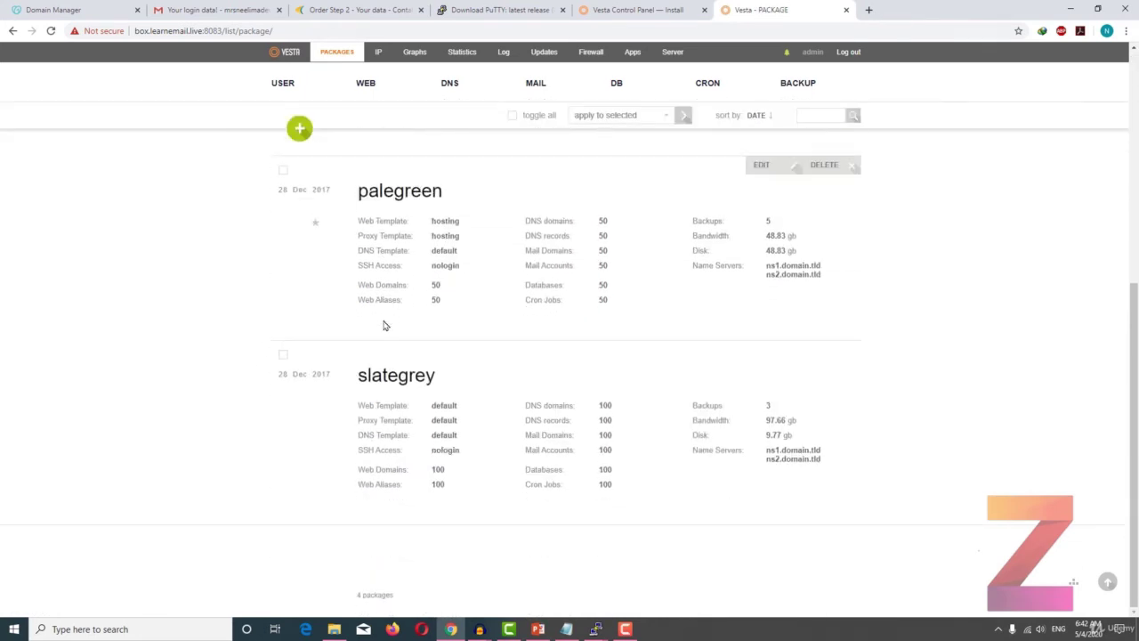
{"action": "scroll", "coordinate": [397, 376], "scroll_direction": "up", "scroll_amount": 5}
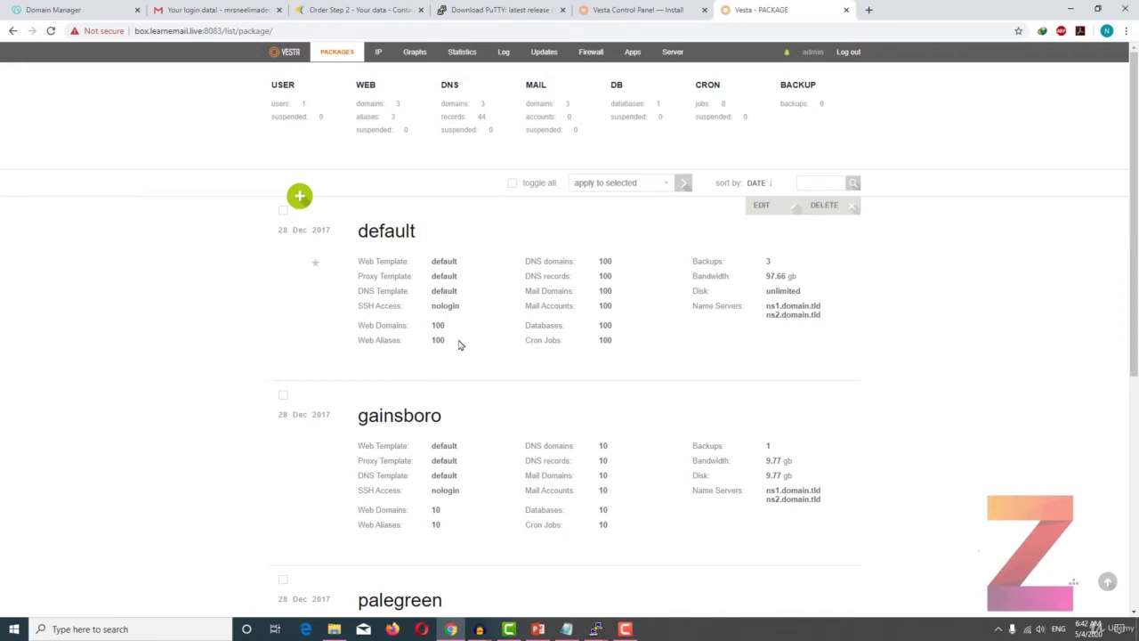
{"action": "scroll", "coordinate": [537, 384], "scroll_direction": "down", "scroll_amount": 1}
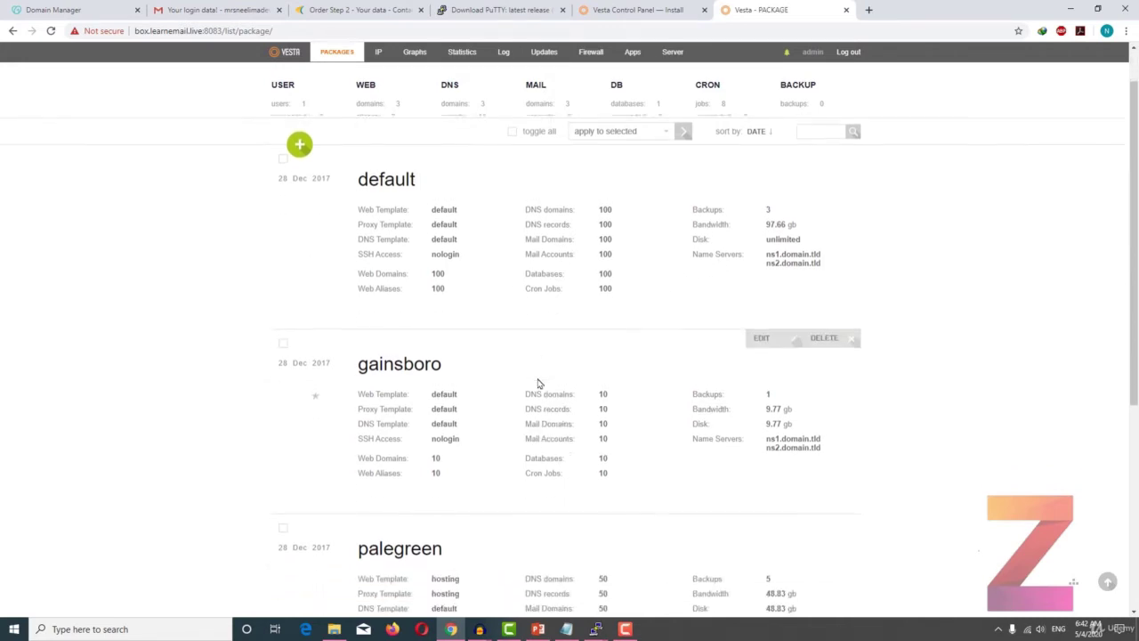
{"action": "mouse_move", "coordinate": [540, 230]}
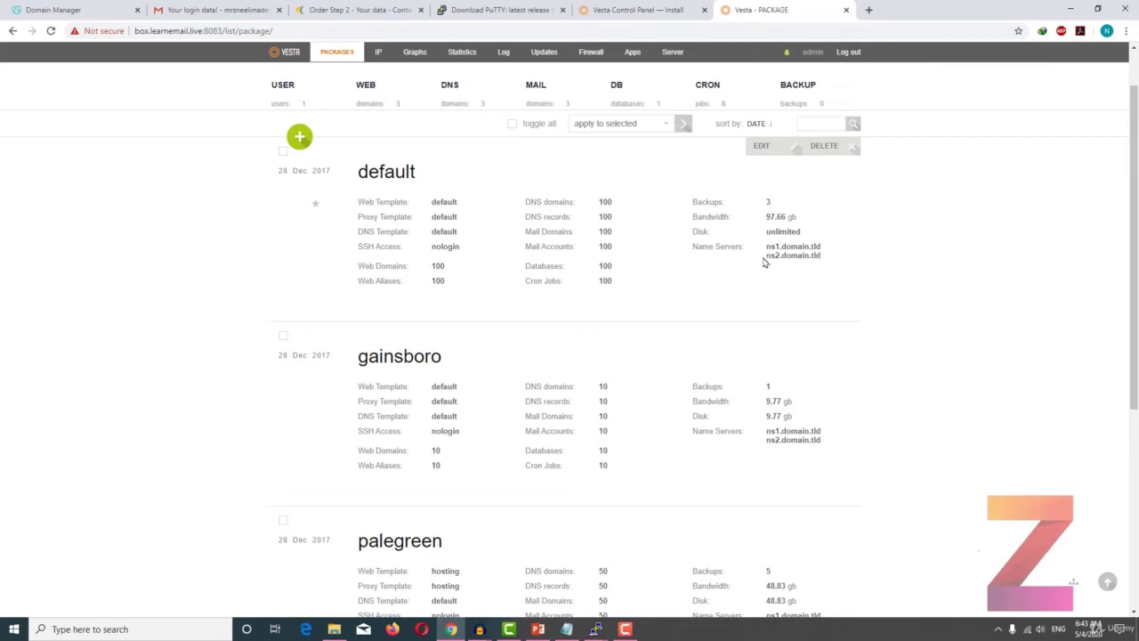
{"action": "scroll", "coordinate": [572, 355], "scroll_direction": "down", "scroll_amount": 1}
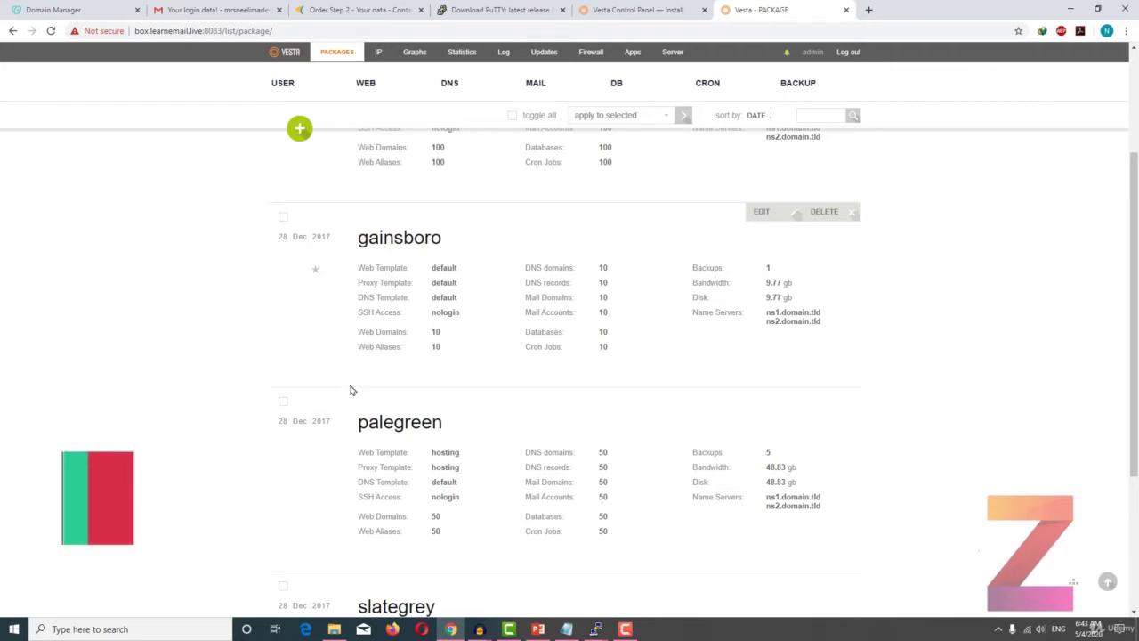
{"action": "scroll", "coordinate": [347, 378], "scroll_direction": "down", "scroll_amount": 2}
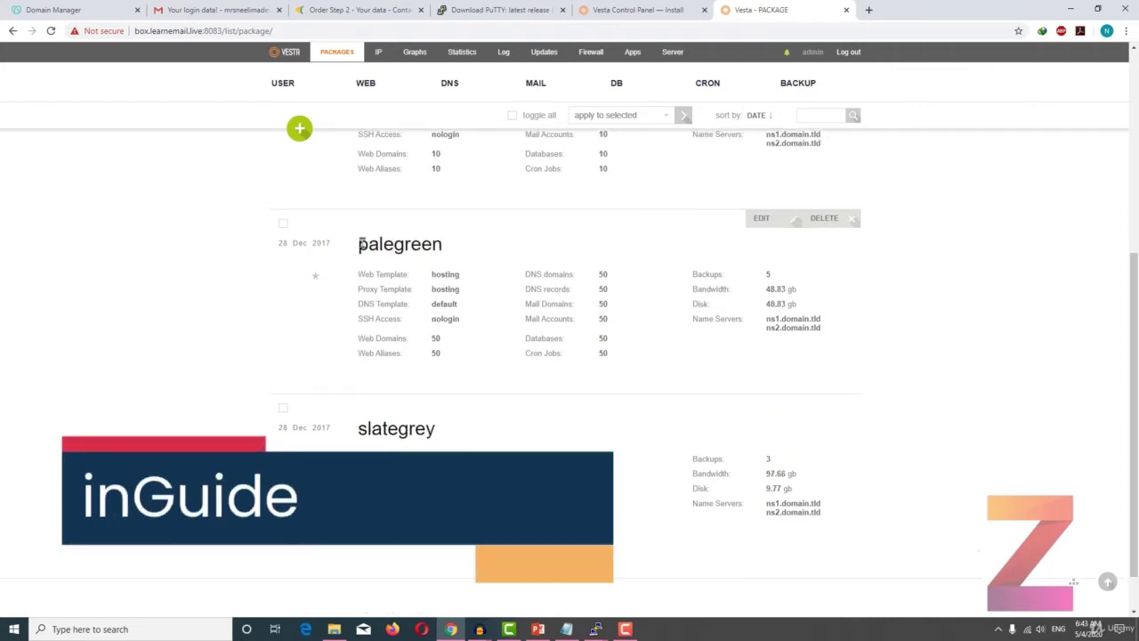
{"action": "scroll", "coordinate": [504, 437], "scroll_direction": "down", "scroll_amount": 1}
{"action": "scroll", "coordinate": [504, 442], "scroll_direction": "up", "scroll_amount": 5}
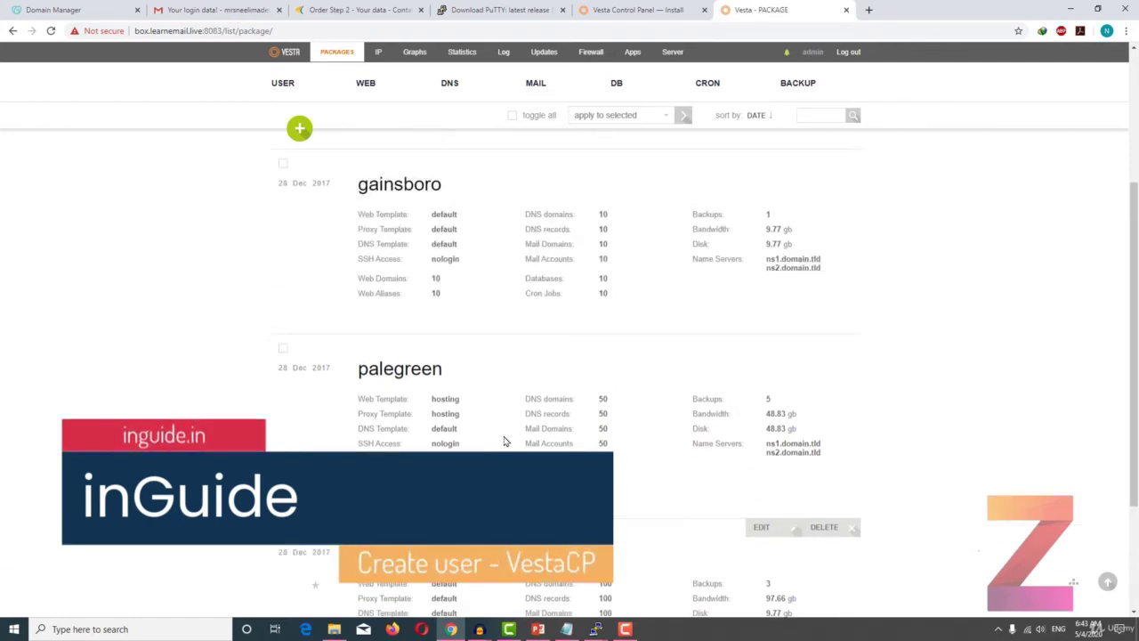
{"action": "scroll", "coordinate": [487, 306], "scroll_direction": "down", "scroll_amount": 5}
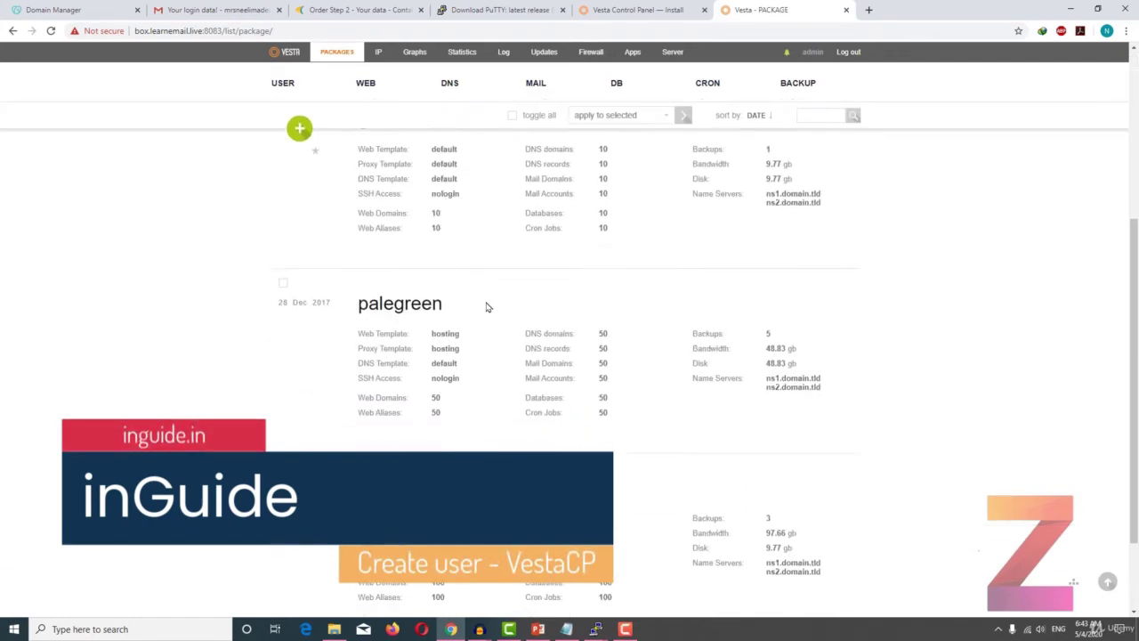
{"action": "scroll", "coordinate": [478, 408], "scroll_direction": "up", "scroll_amount": 4}
{"action": "scroll", "coordinate": [478, 409], "scroll_direction": "up", "scroll_amount": 1}
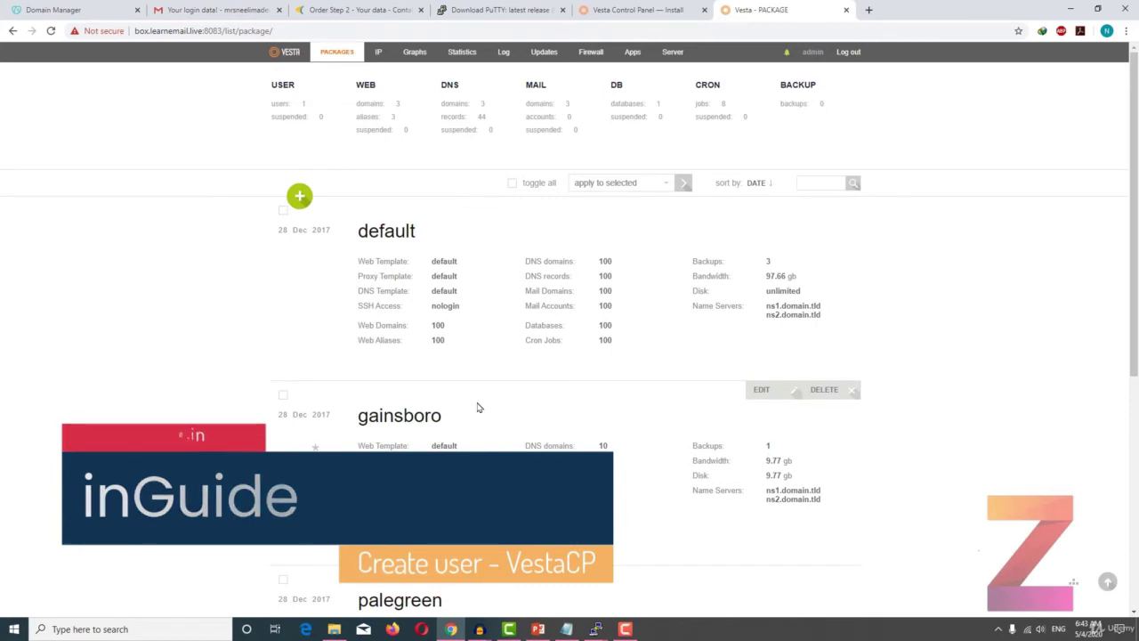
{"action": "left_click", "coordinate": [343, 198]}
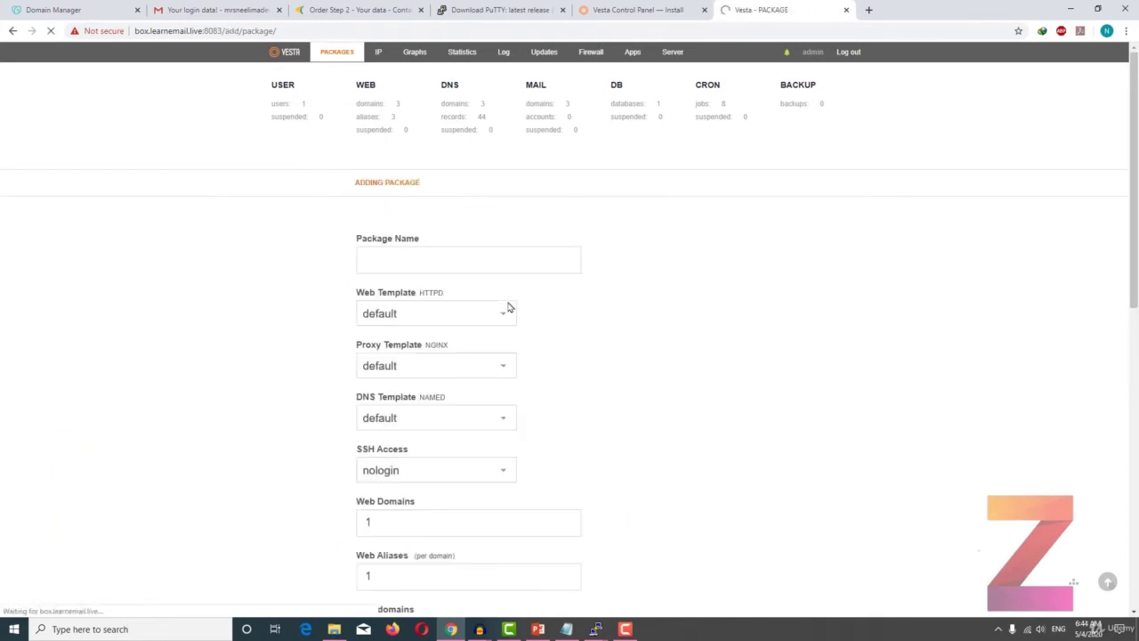
{"action": "left_click", "coordinate": [473, 266]}
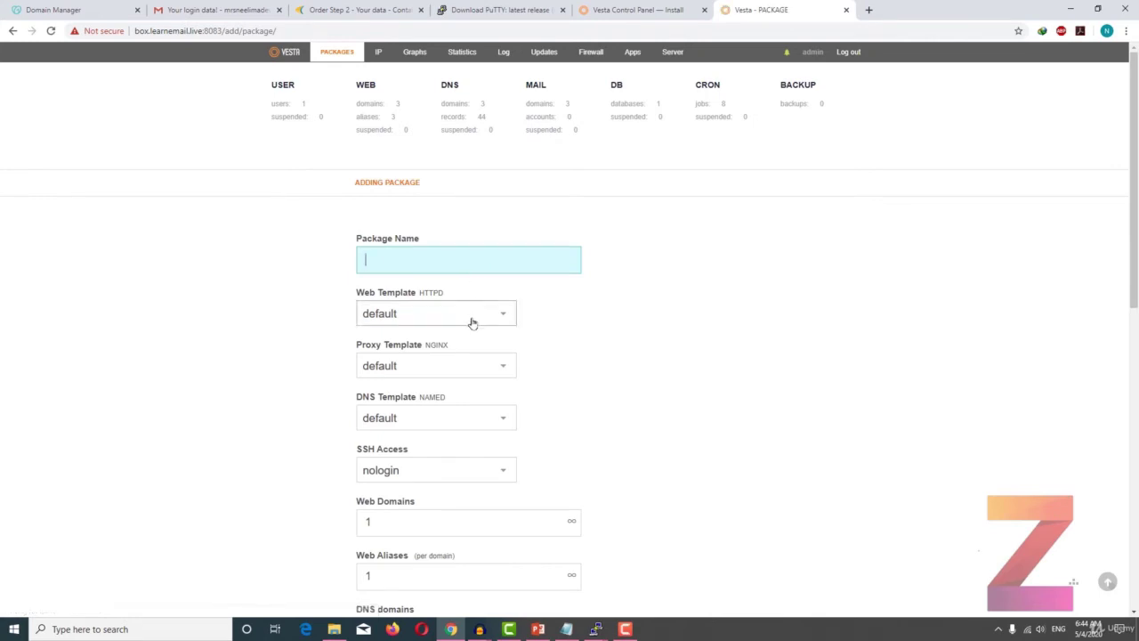
{"action": "scroll", "coordinate": [448, 378], "scroll_direction": "down", "scroll_amount": 1}
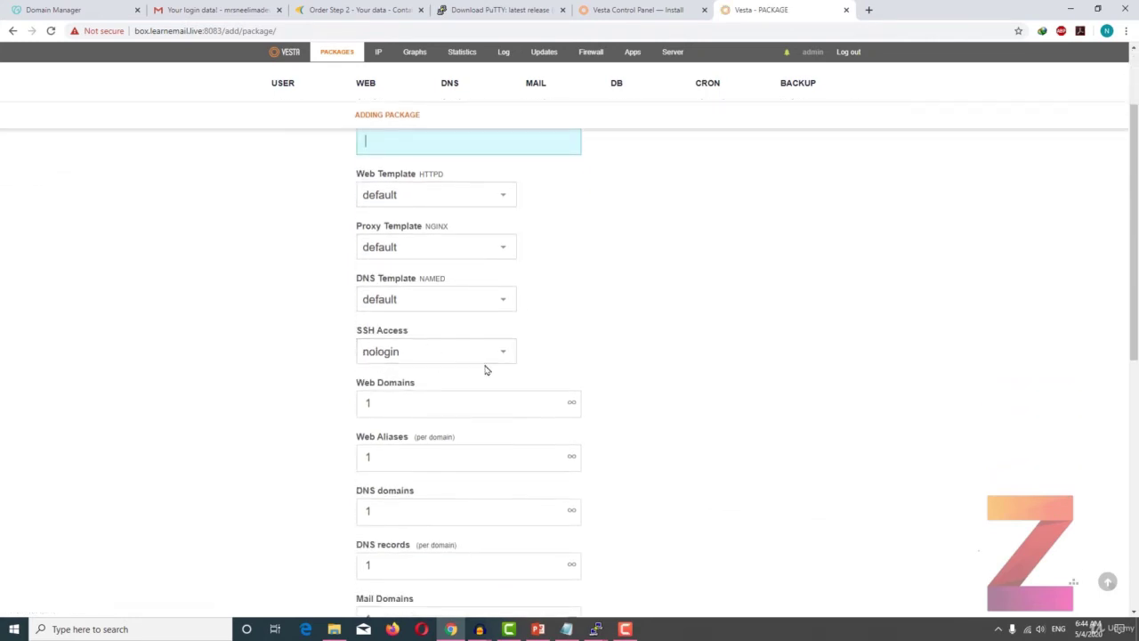
{"action": "scroll", "coordinate": [486, 369], "scroll_direction": "down", "scroll_amount": 1}
{"action": "left_click", "coordinate": [428, 232]}
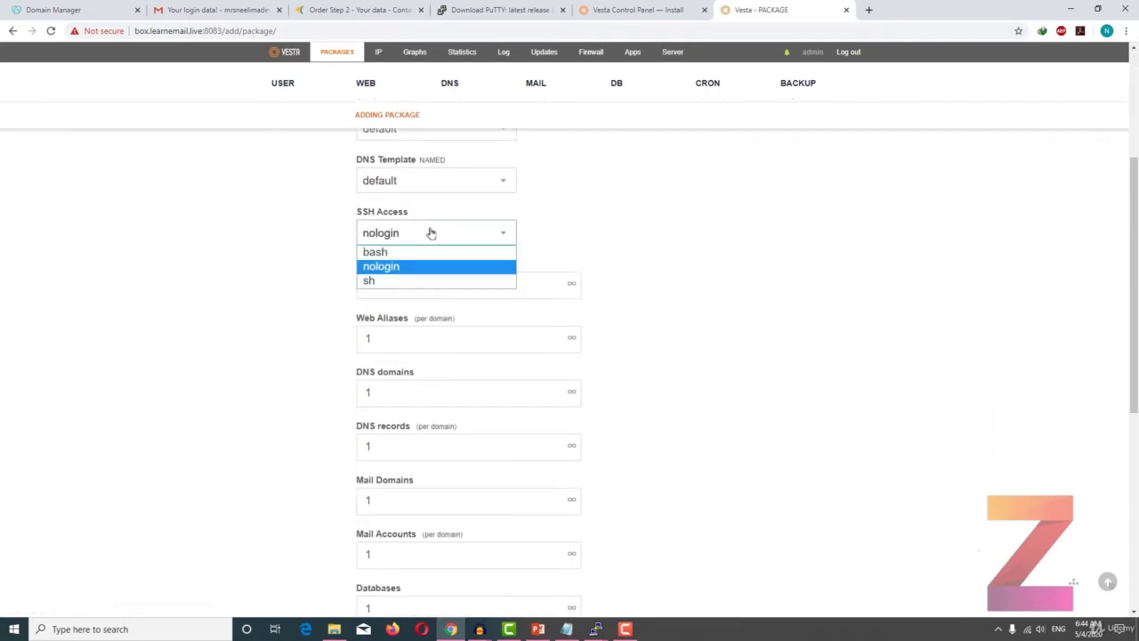
{"action": "left_click", "coordinate": [431, 232]}
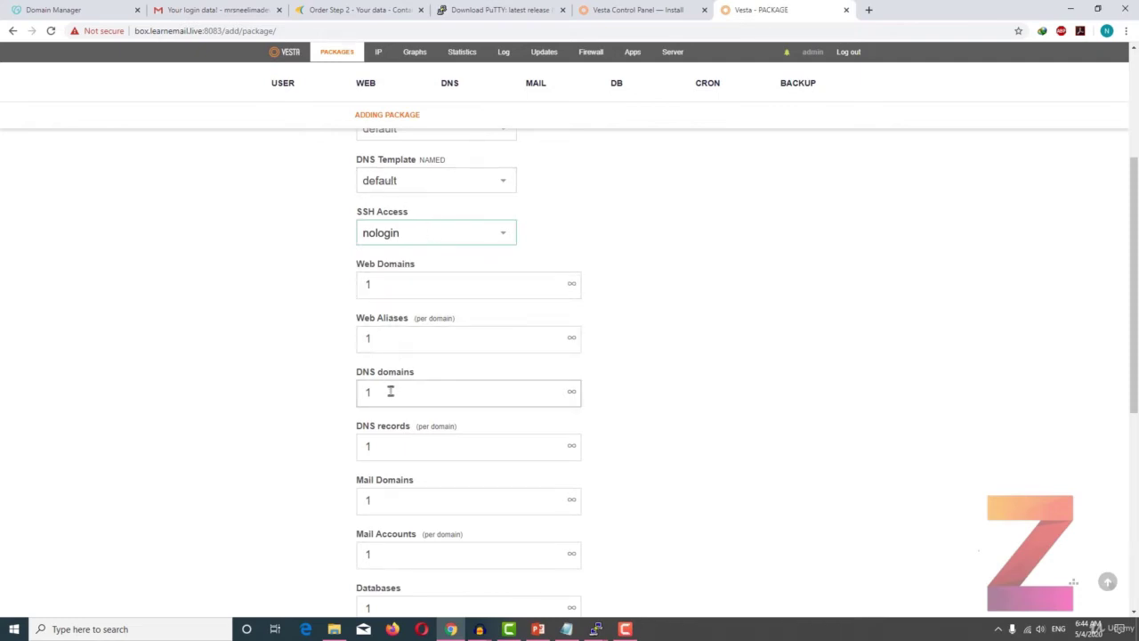
{"action": "scroll", "coordinate": [419, 436], "scroll_direction": "down", "scroll_amount": 3}
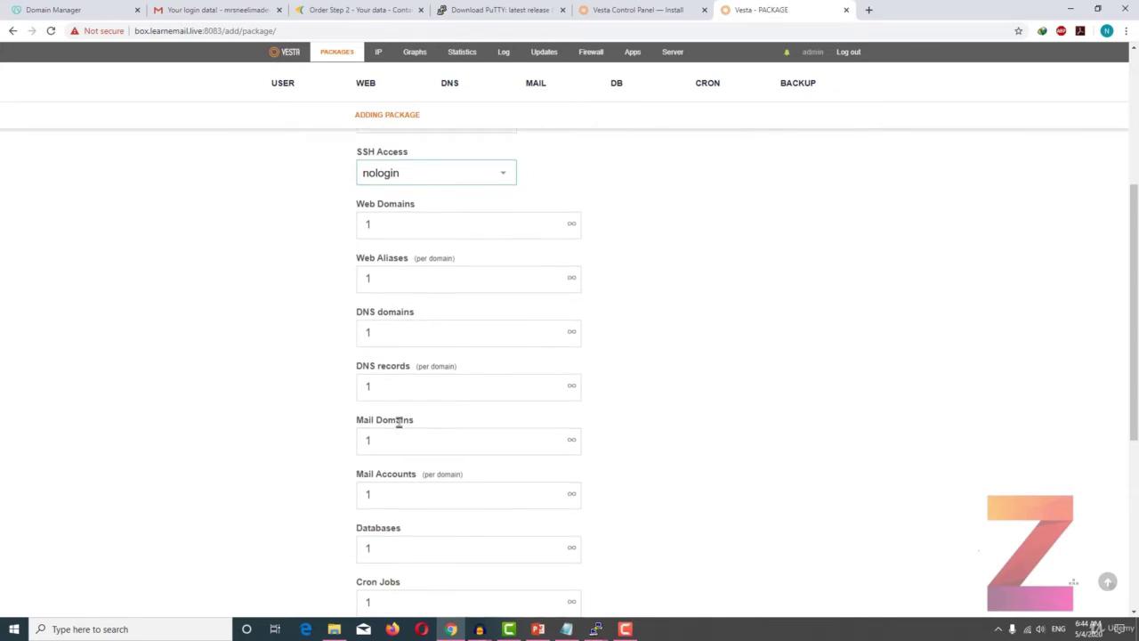
{"action": "scroll", "coordinate": [399, 424], "scroll_direction": "down", "scroll_amount": 3}
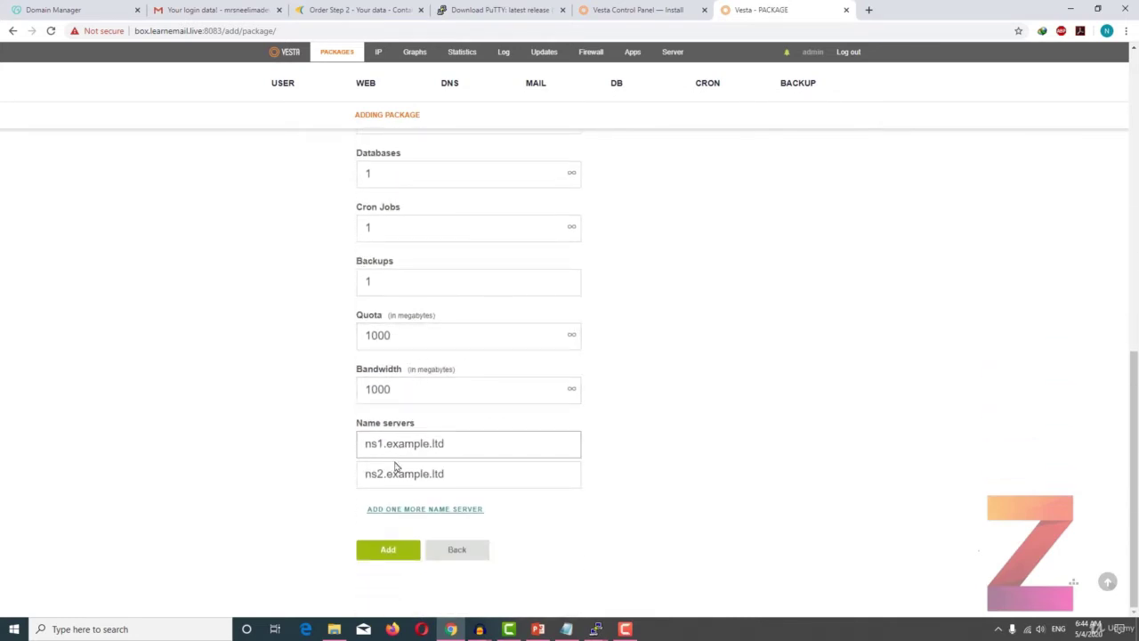
{"action": "scroll", "coordinate": [338, 537], "scroll_direction": "up", "scroll_amount": 5}
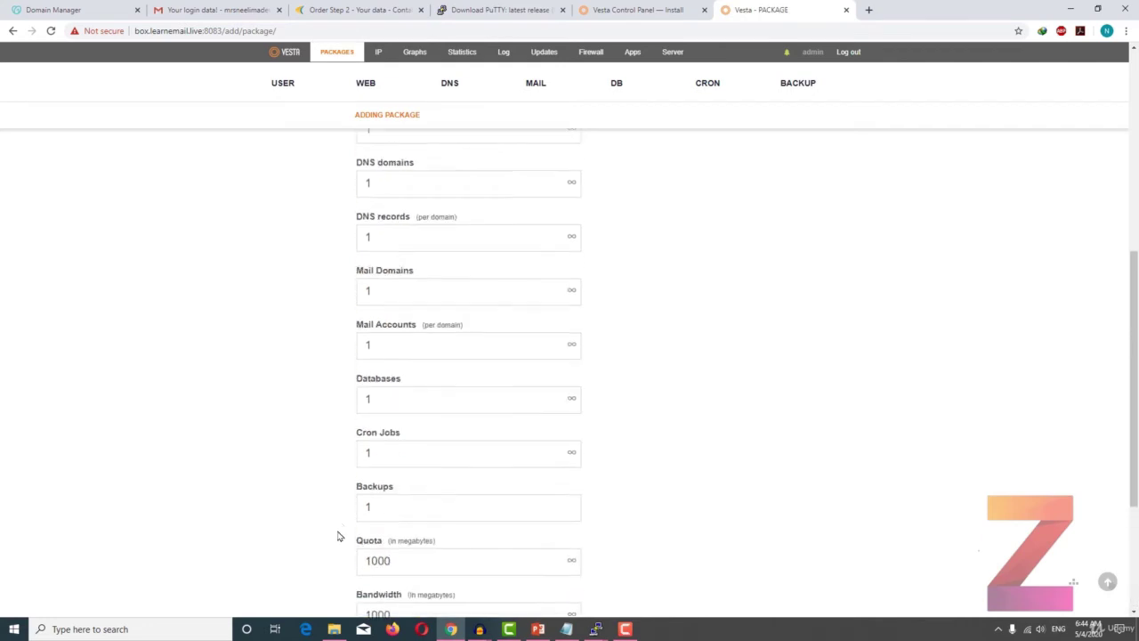
{"action": "scroll", "coordinate": [338, 536], "scroll_direction": "up", "scroll_amount": 2}
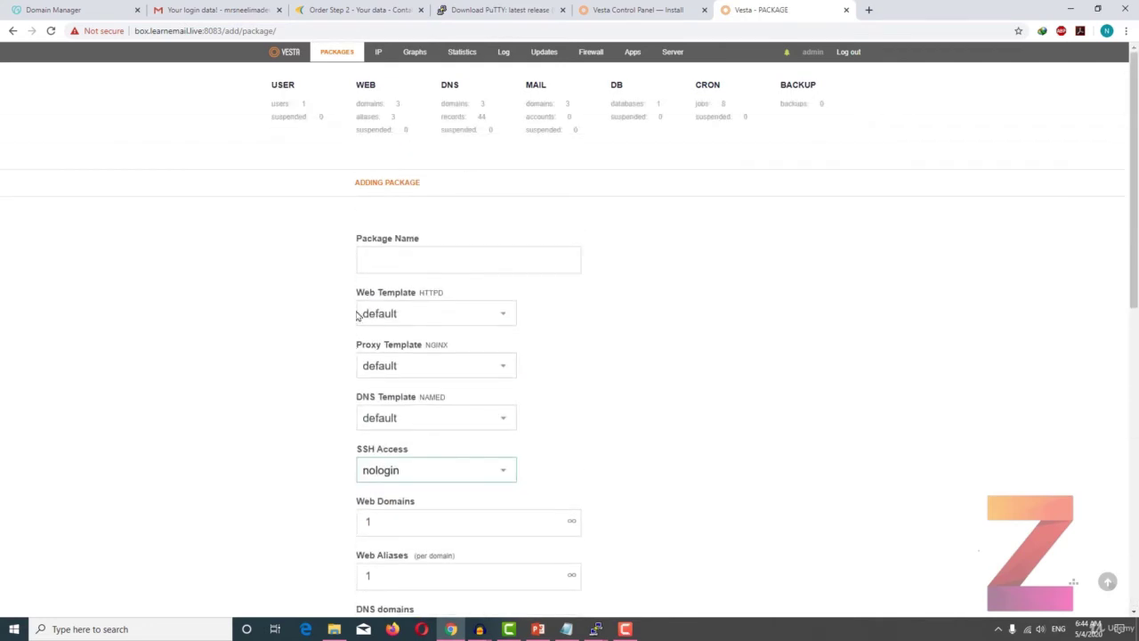
{"action": "scroll", "coordinate": [465, 409], "scroll_direction": "down", "scroll_amount": 7}
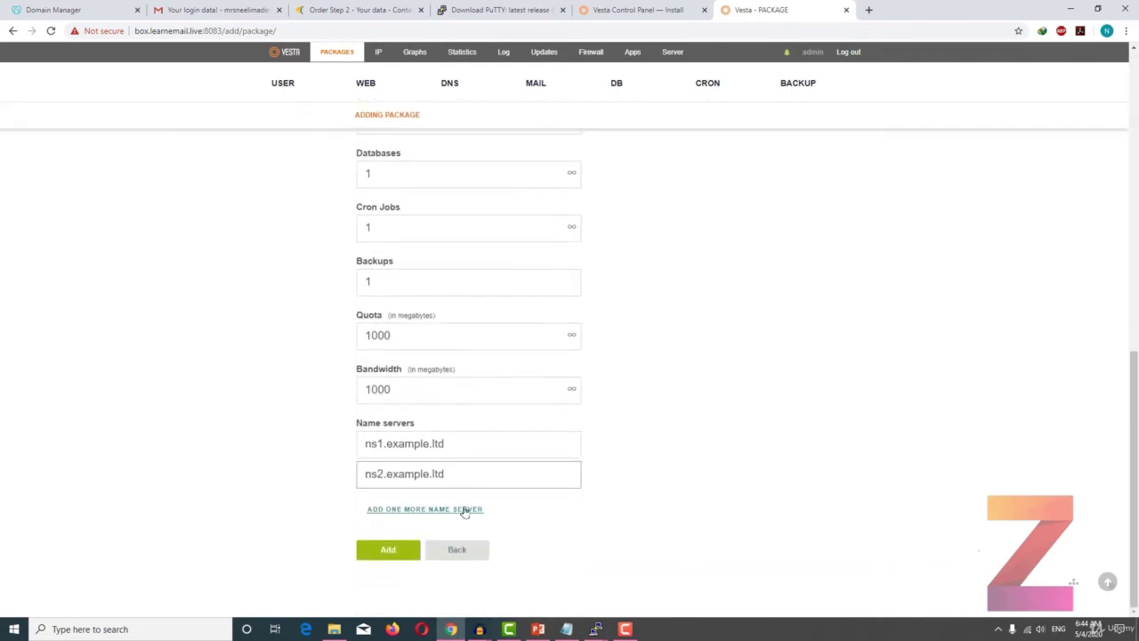
{"action": "left_click", "coordinate": [458, 549]}
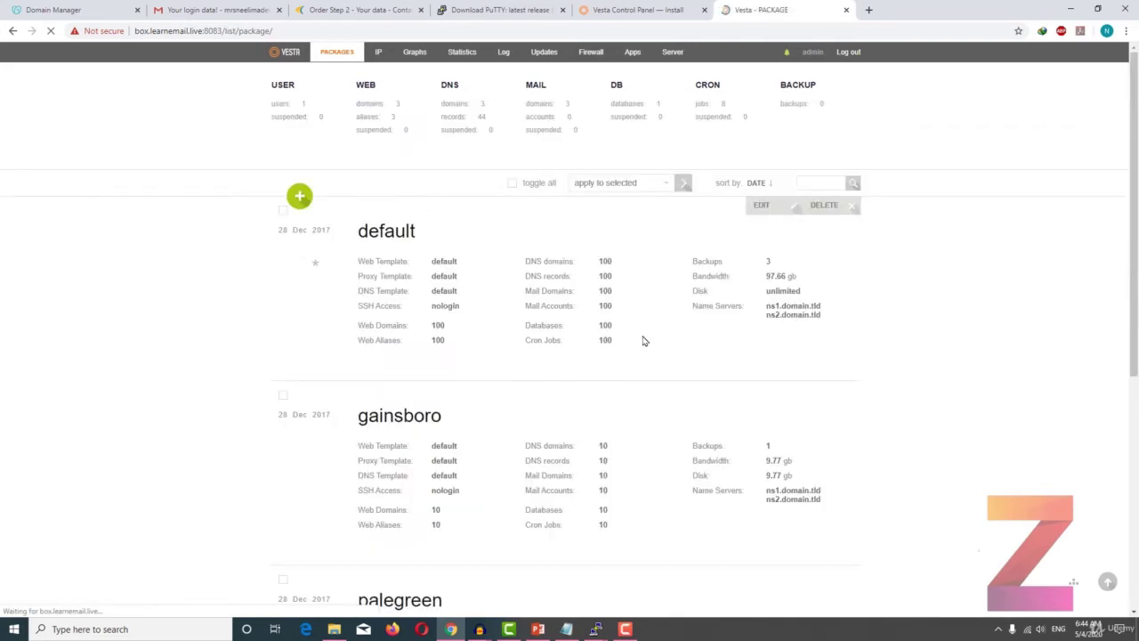
- Change the palegreen package name servers to ns1.learnemail.live and ns2.learnemail.live and save
{"action": "scroll", "coordinate": [644, 341], "scroll_direction": "down", "scroll_amount": 4}
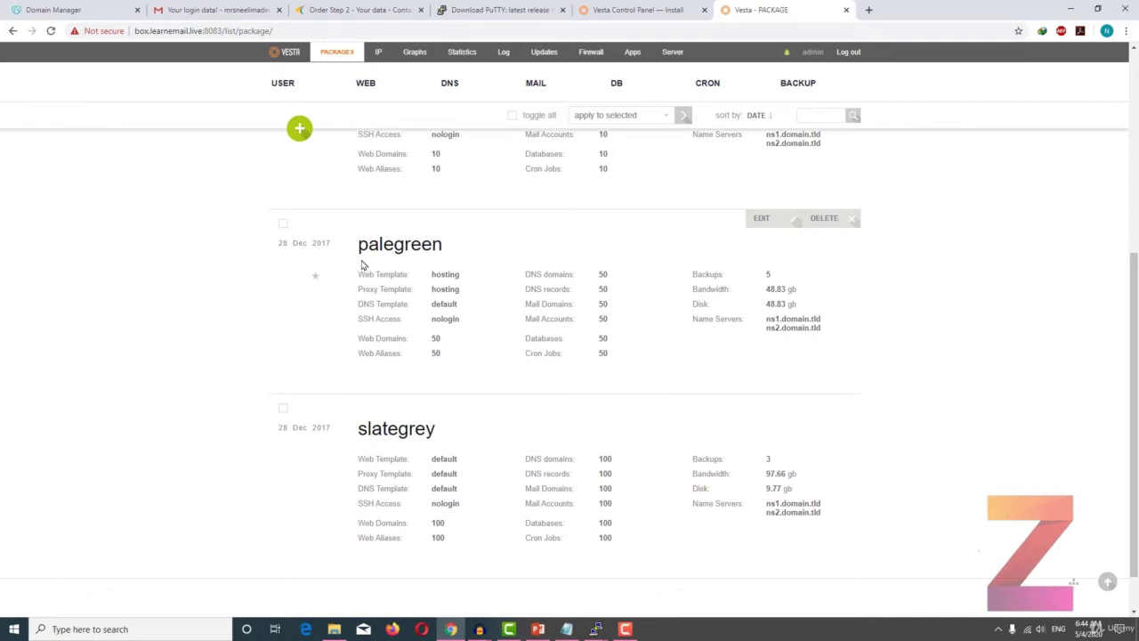
{"action": "left_click_drag", "start_coordinate": [359, 243], "coordinate": [457, 249]}
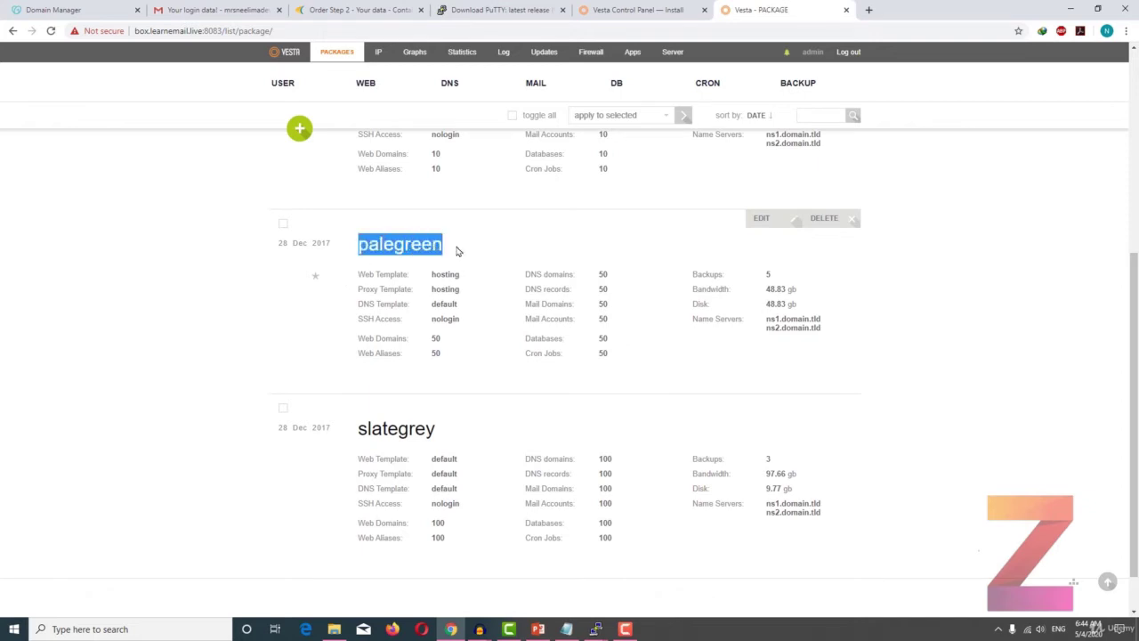
{"action": "left_click", "coordinate": [756, 221]}
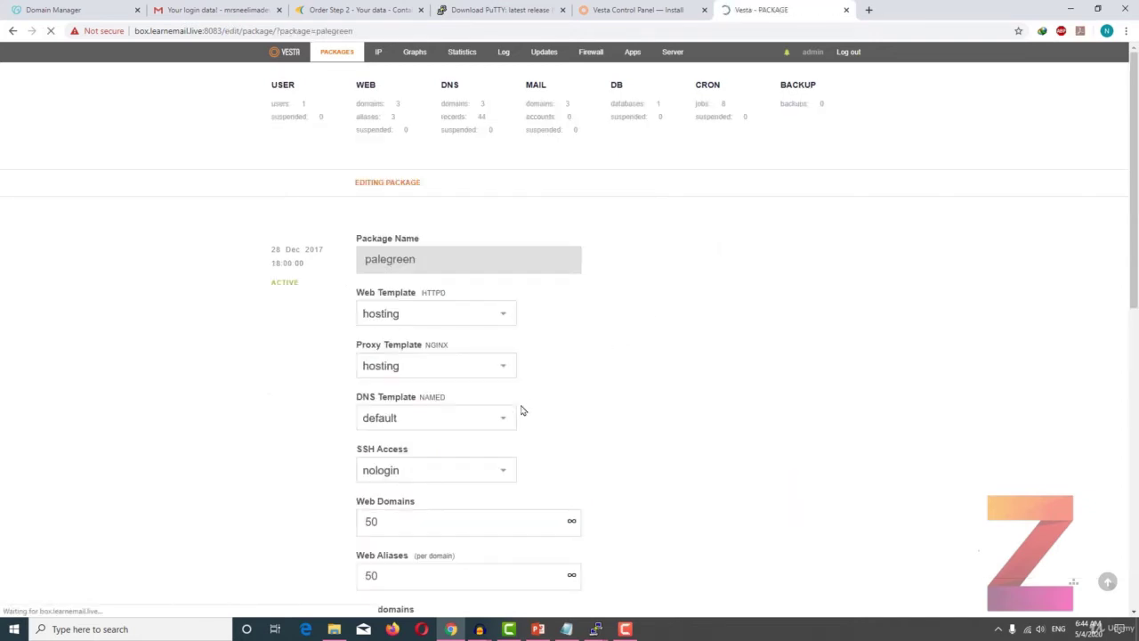
{"action": "scroll", "coordinate": [518, 418], "scroll_direction": "down", "scroll_amount": 4}
{"action": "scroll", "coordinate": [515, 436], "scroll_direction": "down", "scroll_amount": 3}
{"action": "left_click_drag", "start_coordinate": [387, 443], "coordinate": [475, 443]}
{"action": "key", "text": "BackSpace"}
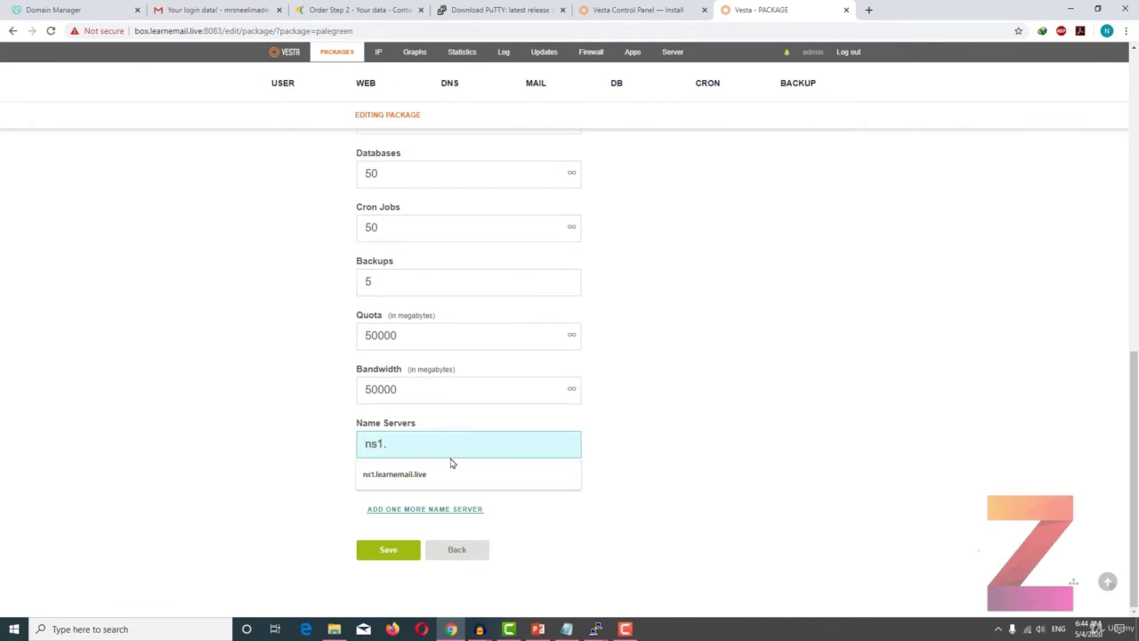
{"action": "left_click", "coordinate": [432, 474]}
{"action": "left_click_drag", "start_coordinate": [385, 473], "coordinate": [470, 481]}
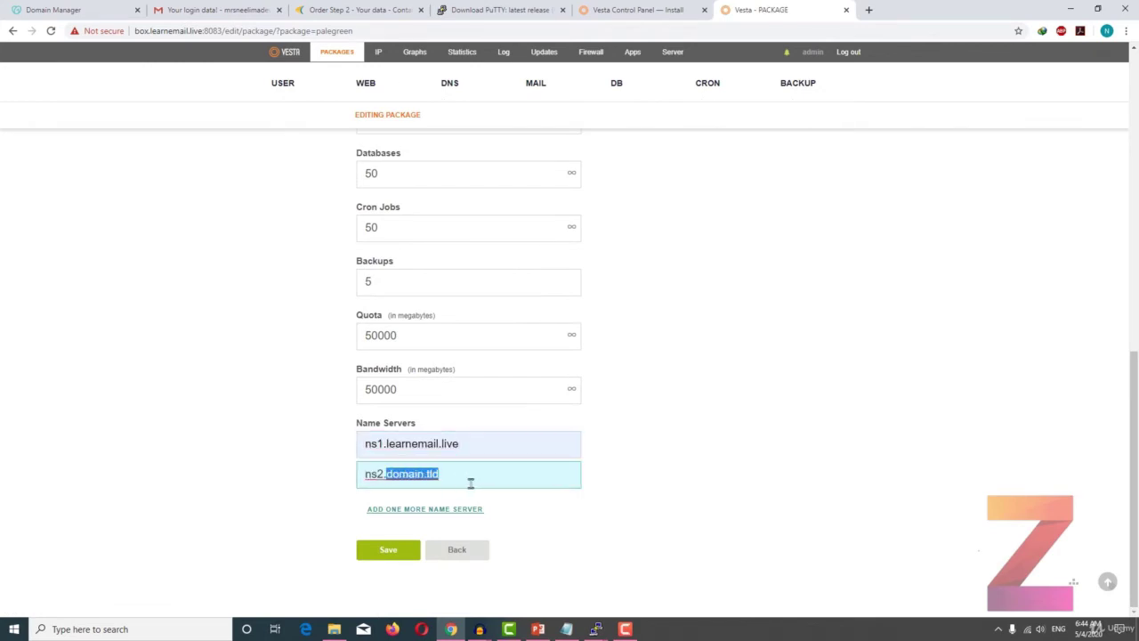
{"action": "key", "text": "BackSpace"}
{"action": "left_click", "coordinate": [437, 503]}
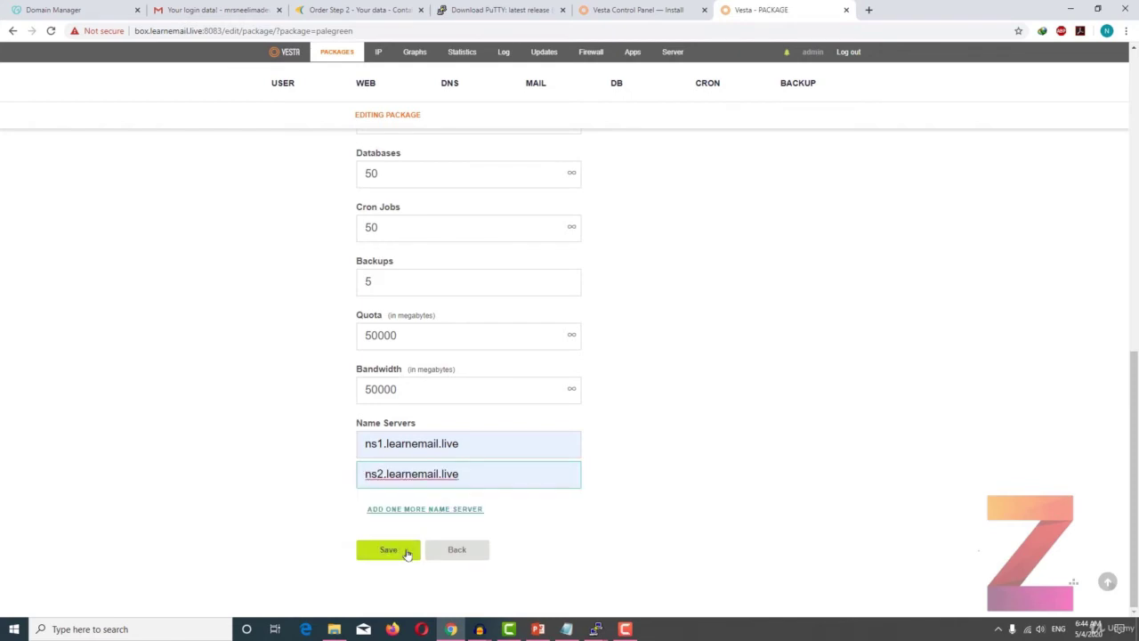
{"action": "left_click", "coordinate": [407, 551]}
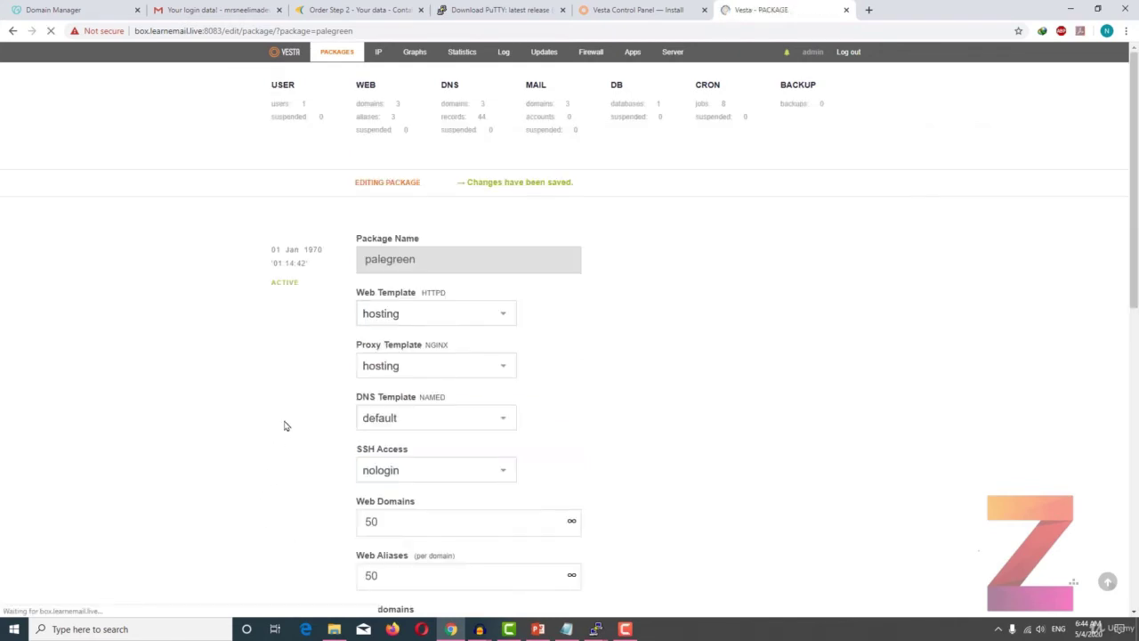
- Start a new user account from the USER list and enter its password
{"action": "left_click", "coordinate": [302, 121]}
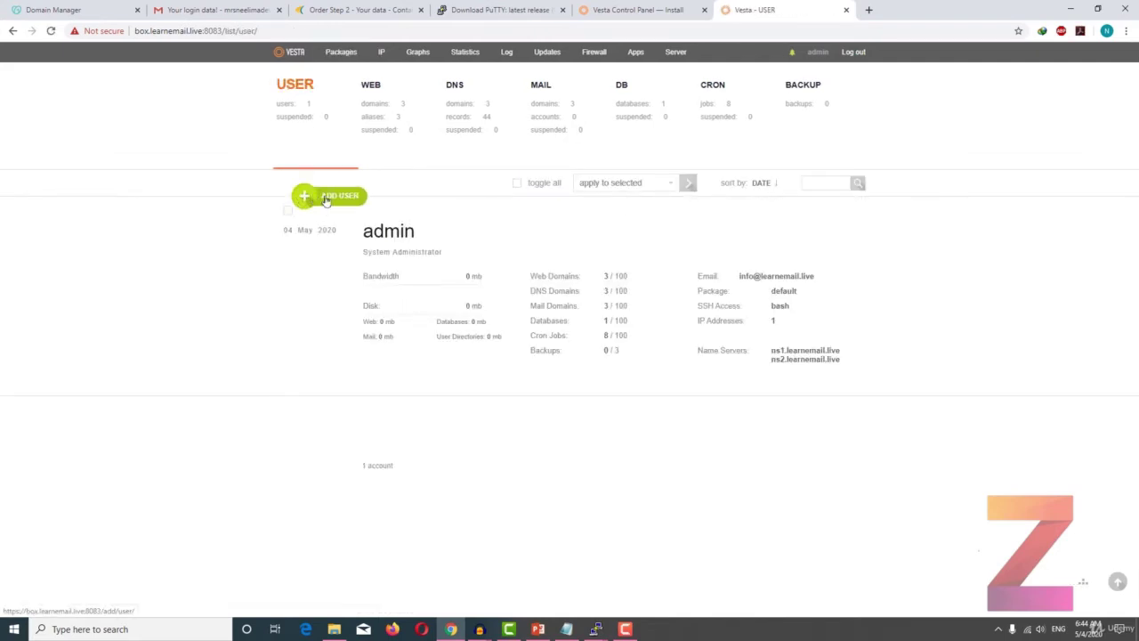
{"action": "left_click", "coordinate": [327, 198]}
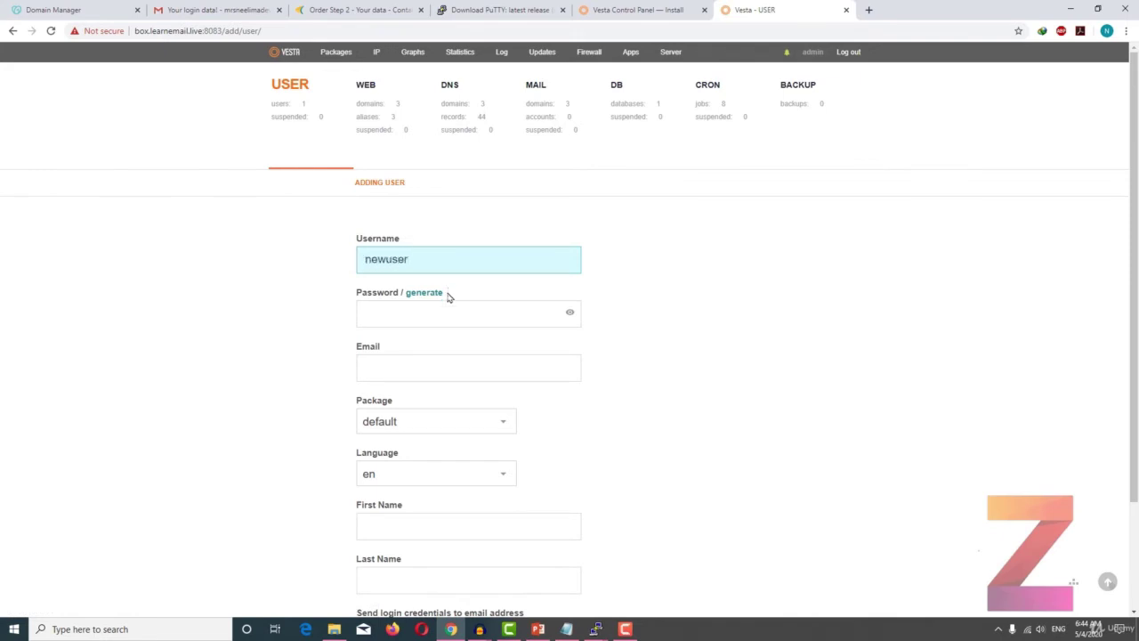
{"action": "left_click", "coordinate": [423, 306]}
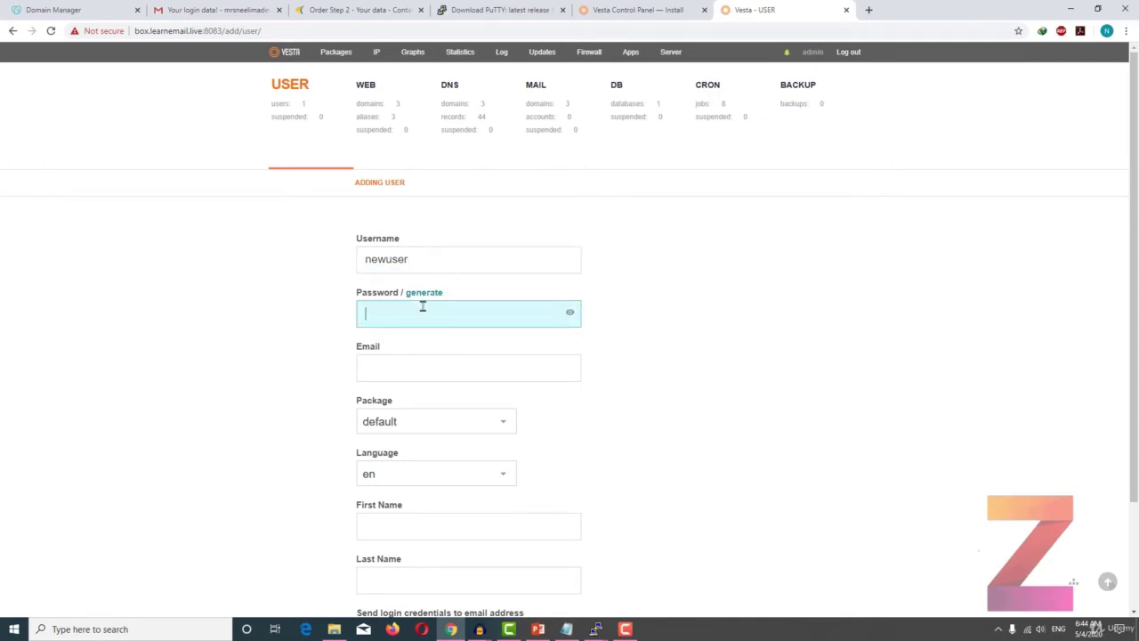
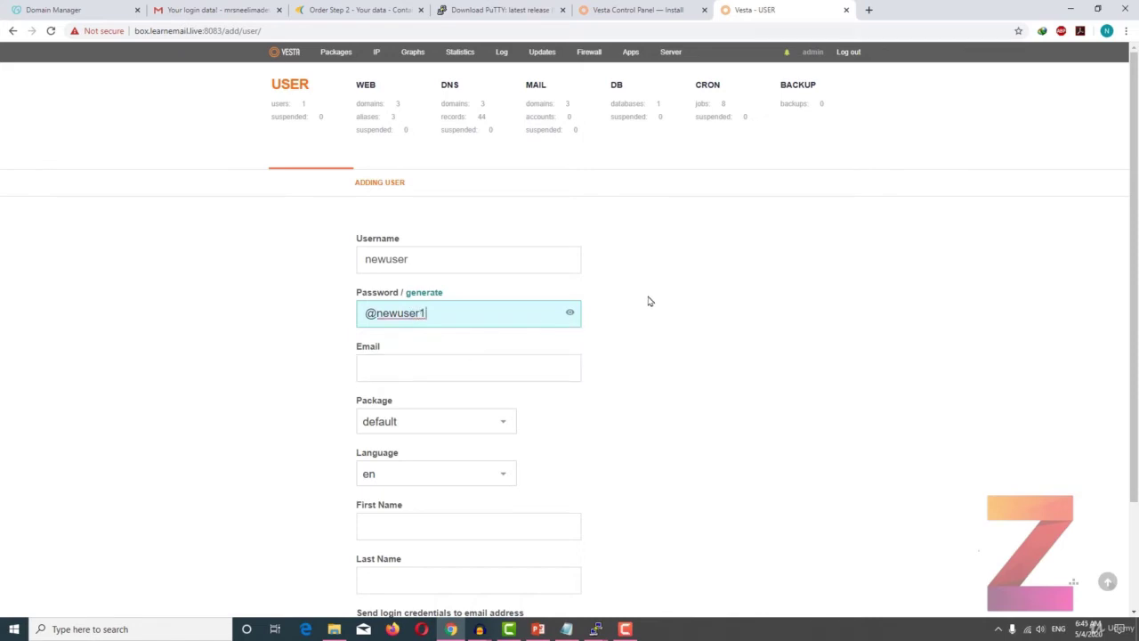
{"action": "scroll", "coordinate": [498, 374], "scroll_direction": "down", "scroll_amount": 2}
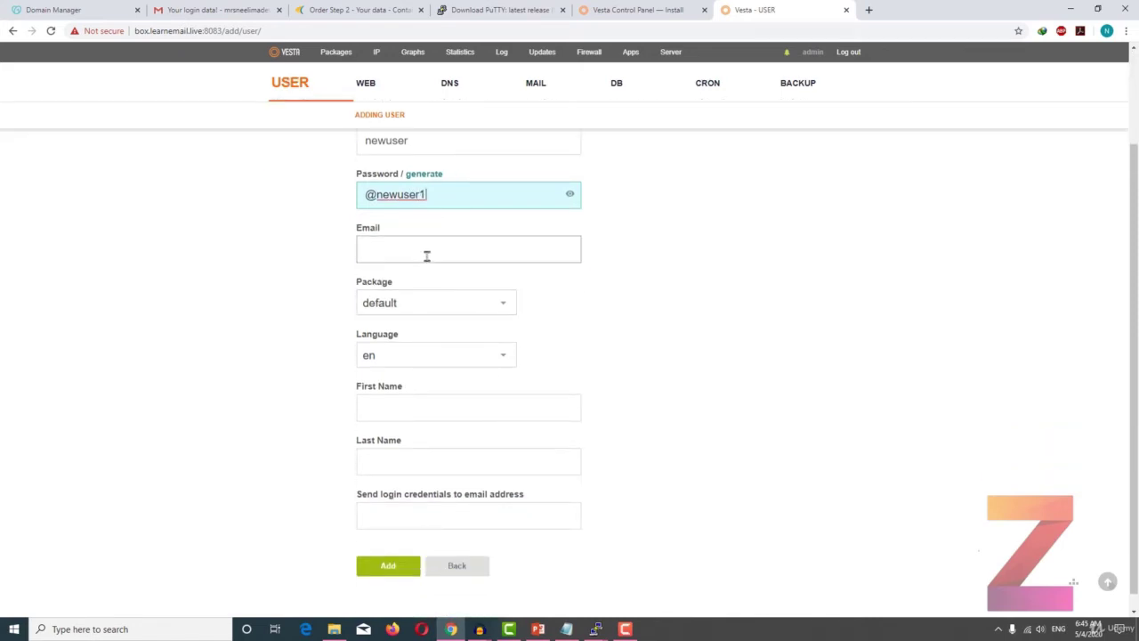
- Enter the new user's Gmail contact e-mail address
{"action": "left_click", "coordinate": [427, 256]}
{"action": "scroll", "coordinate": [683, 361], "scroll_direction": "up", "scroll_amount": 2}
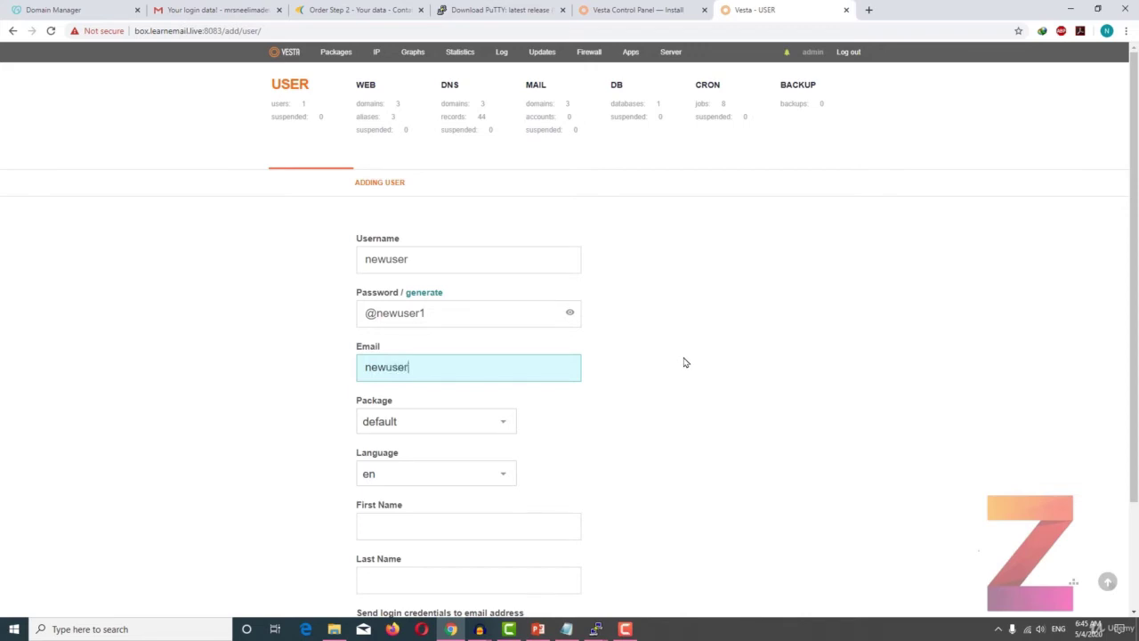
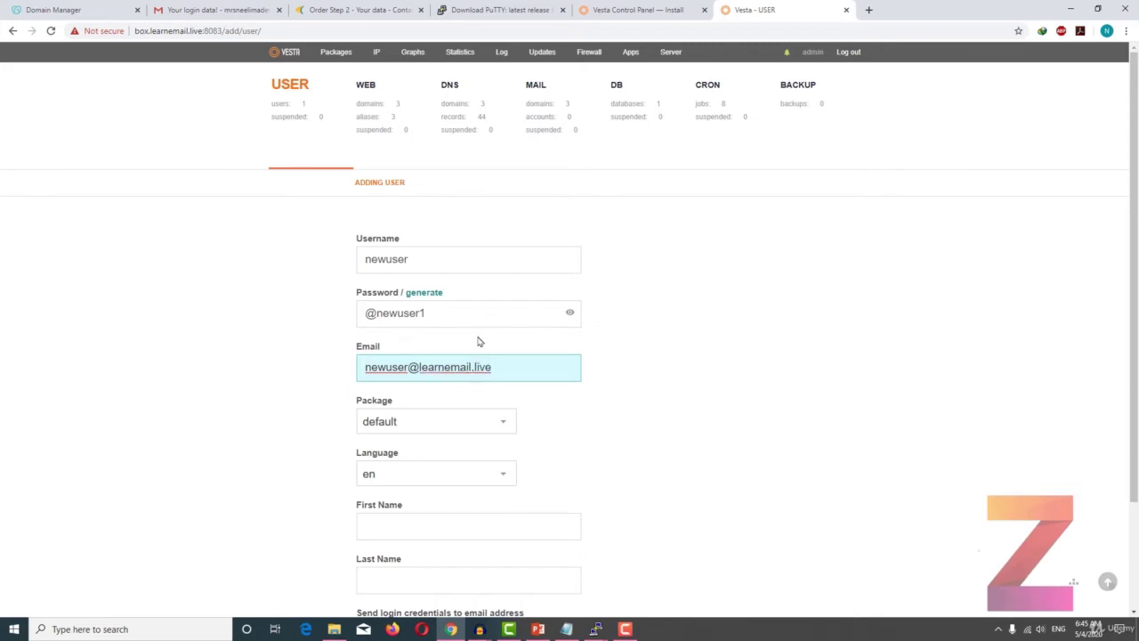
{"action": "left_click_drag", "start_coordinate": [419, 367], "coordinate": [496, 370]}
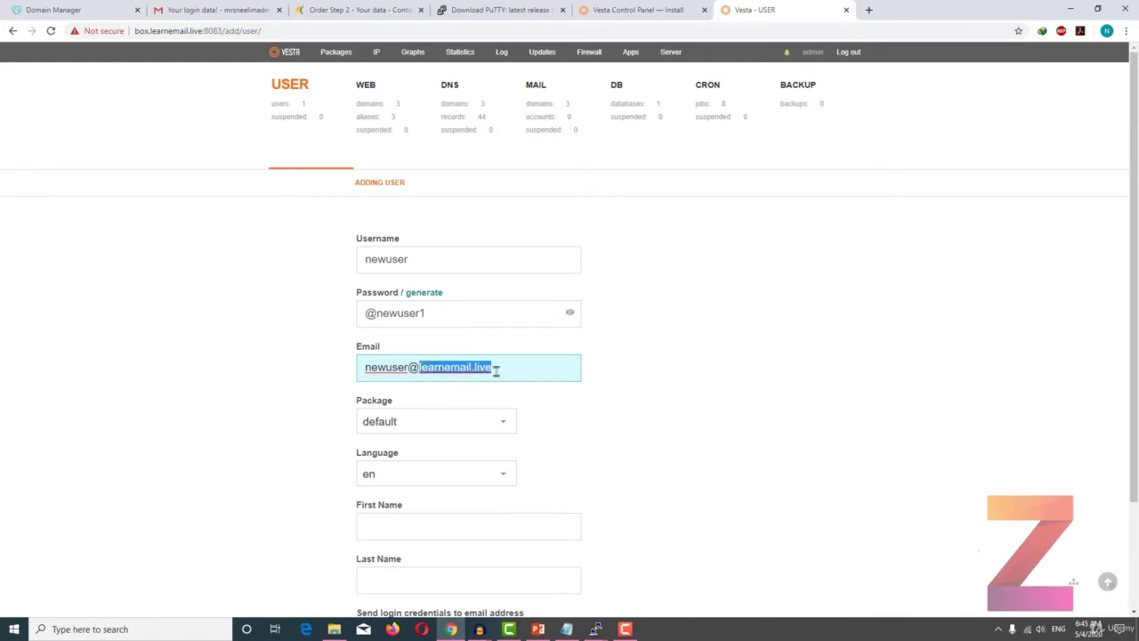
{"action": "type", "text": "gma"}
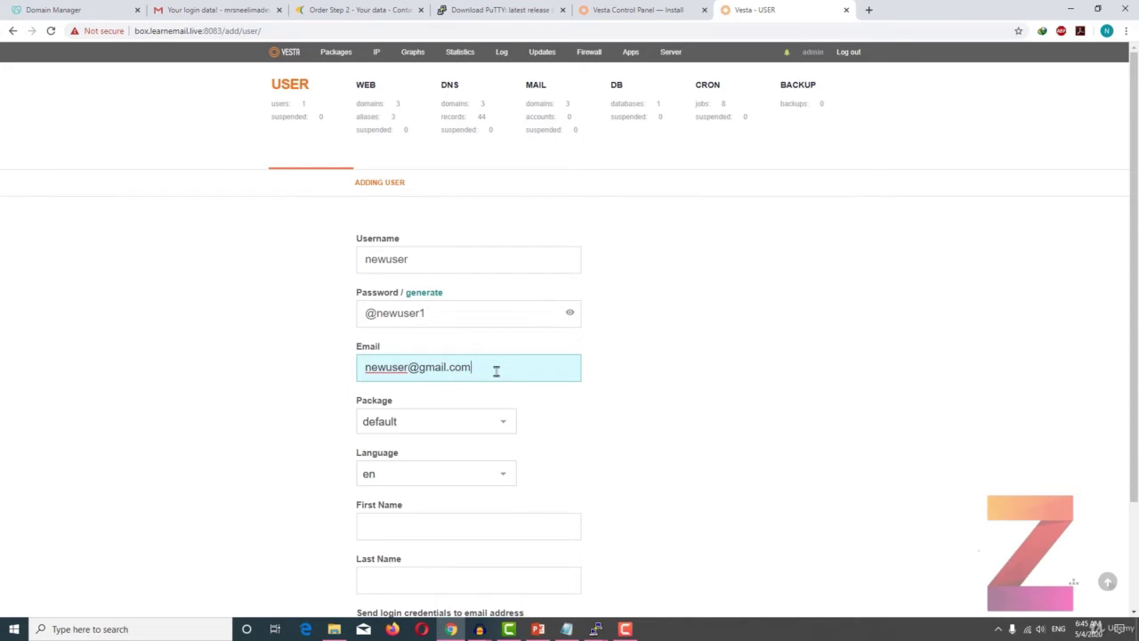
{"action": "scroll", "coordinate": [495, 373], "scroll_direction": "down", "scroll_amount": 2}
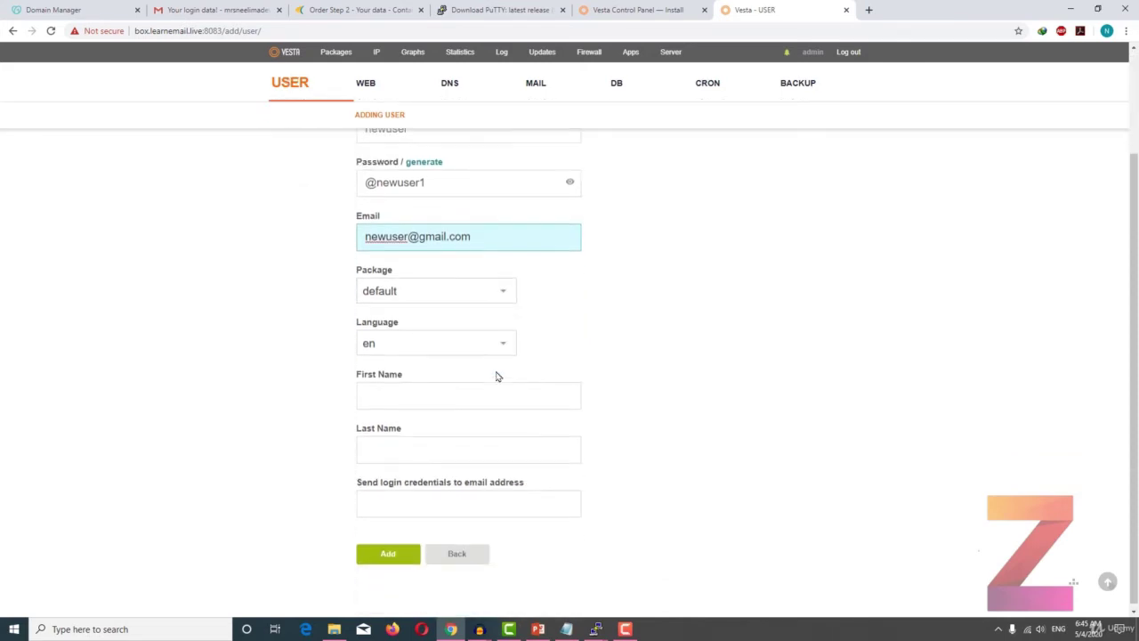
- Assign the palegreen package, fill first and last names, clear the credentials address, and add the user
{"action": "left_click", "coordinate": [396, 298]}
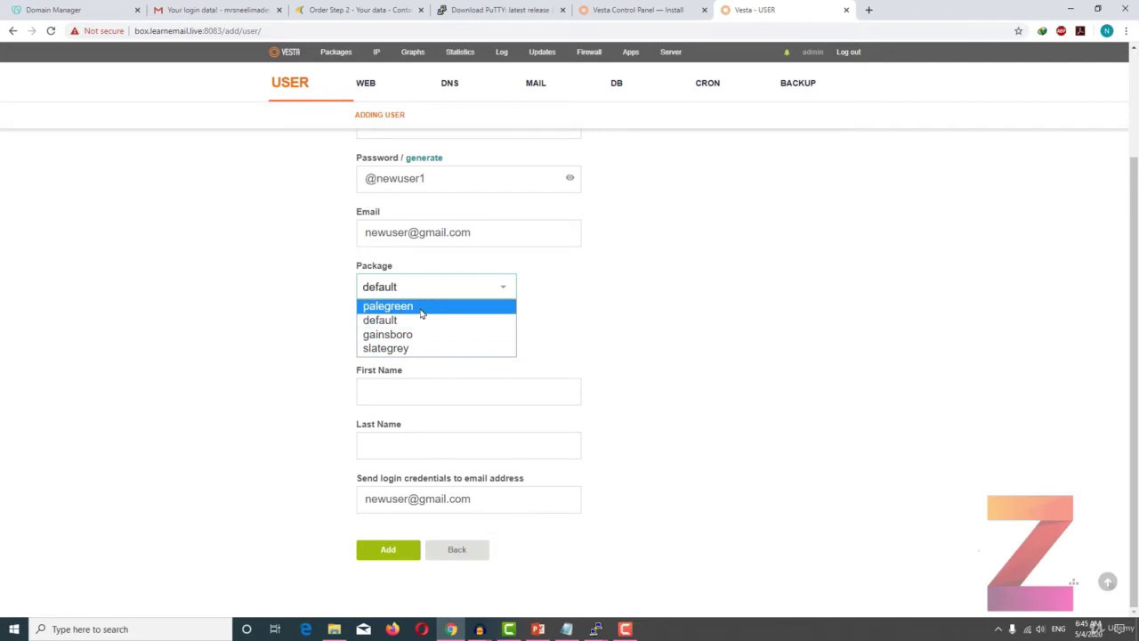
{"action": "left_click", "coordinate": [415, 306]}
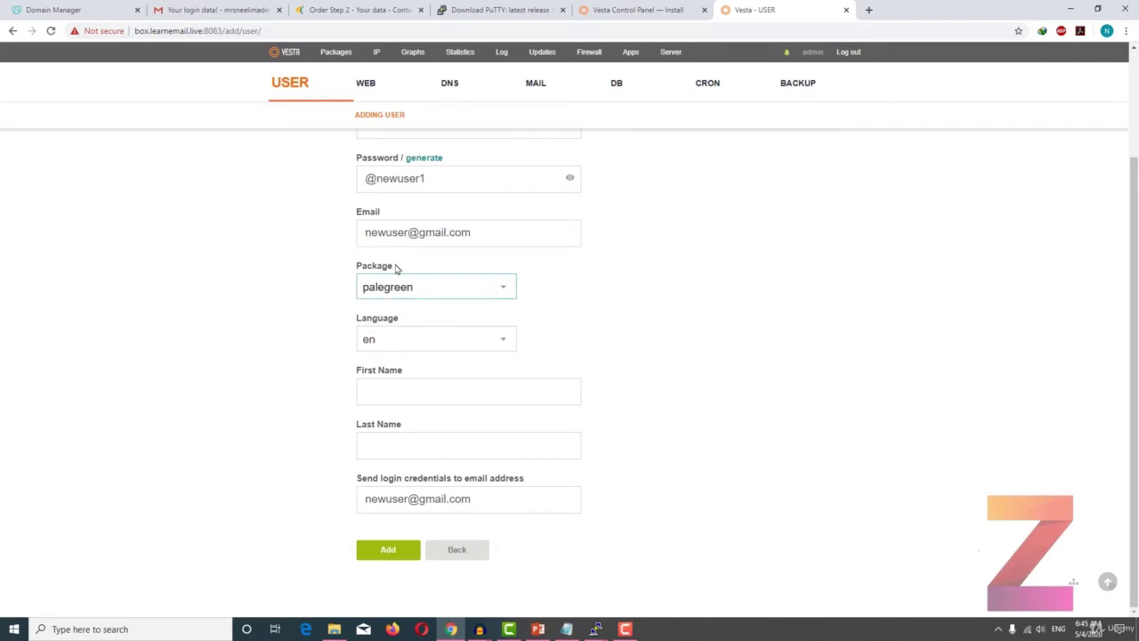
{"action": "left_click", "coordinate": [374, 387]}
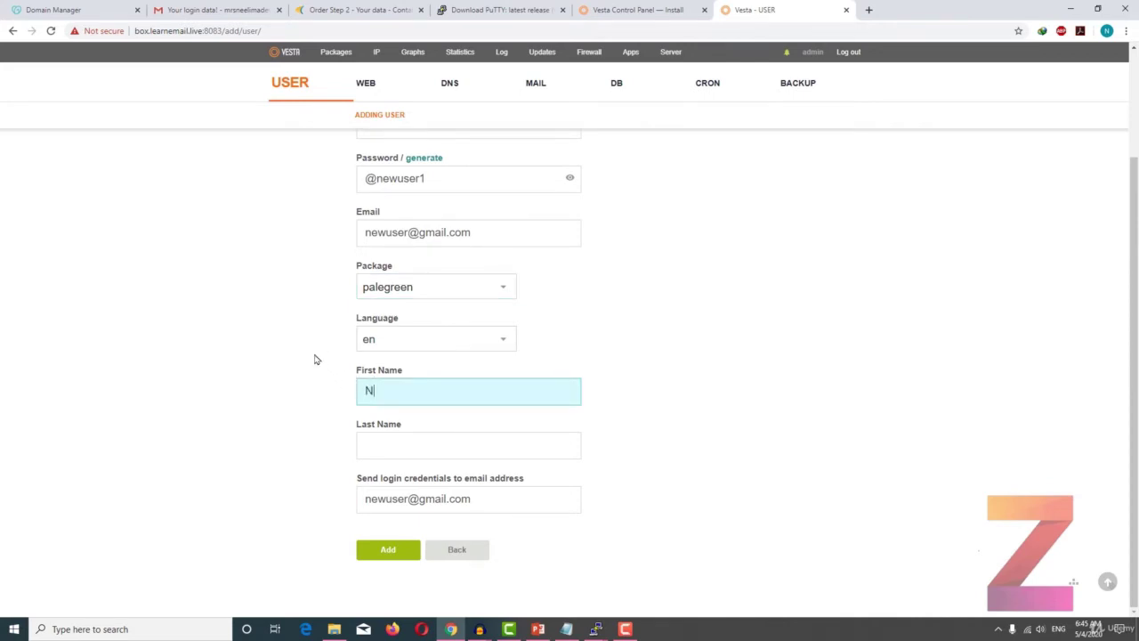
{"action": "key", "text": "Tab"}
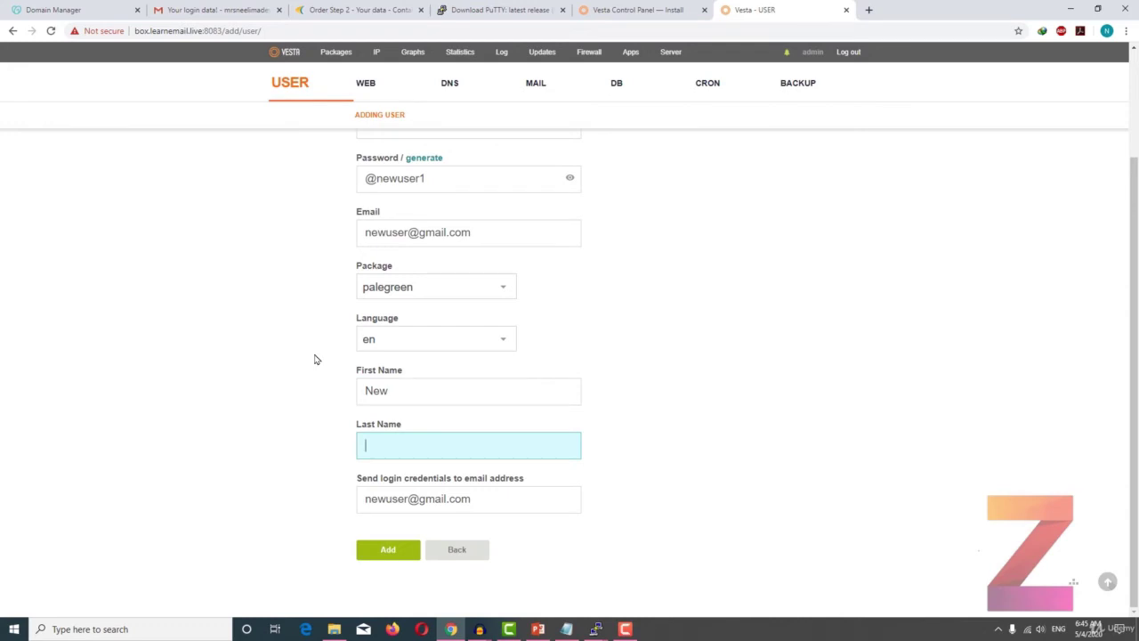
{"action": "key", "text": "Tab"}
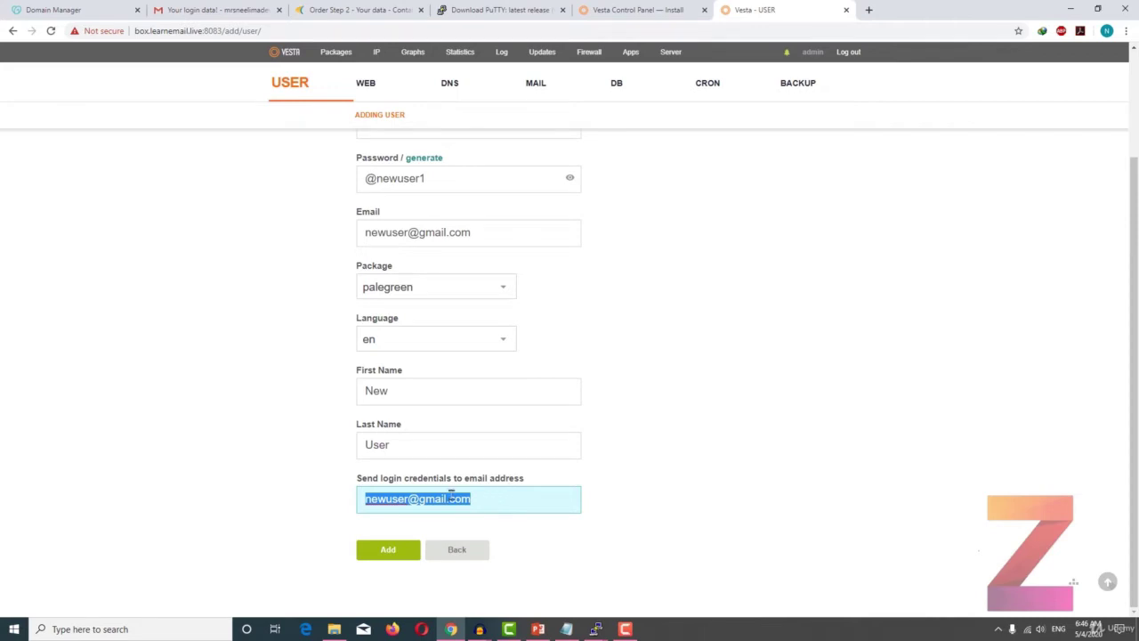
{"action": "key", "text": "BackSpace"}
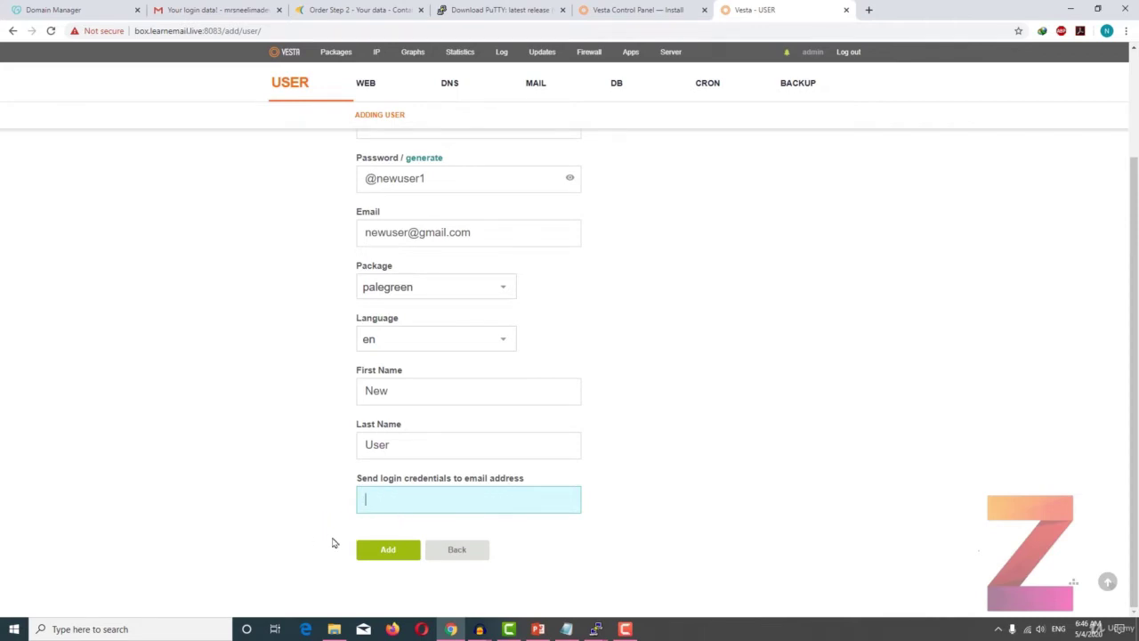
{"action": "left_click_drag", "start_coordinate": [419, 232], "coordinate": [516, 232]}
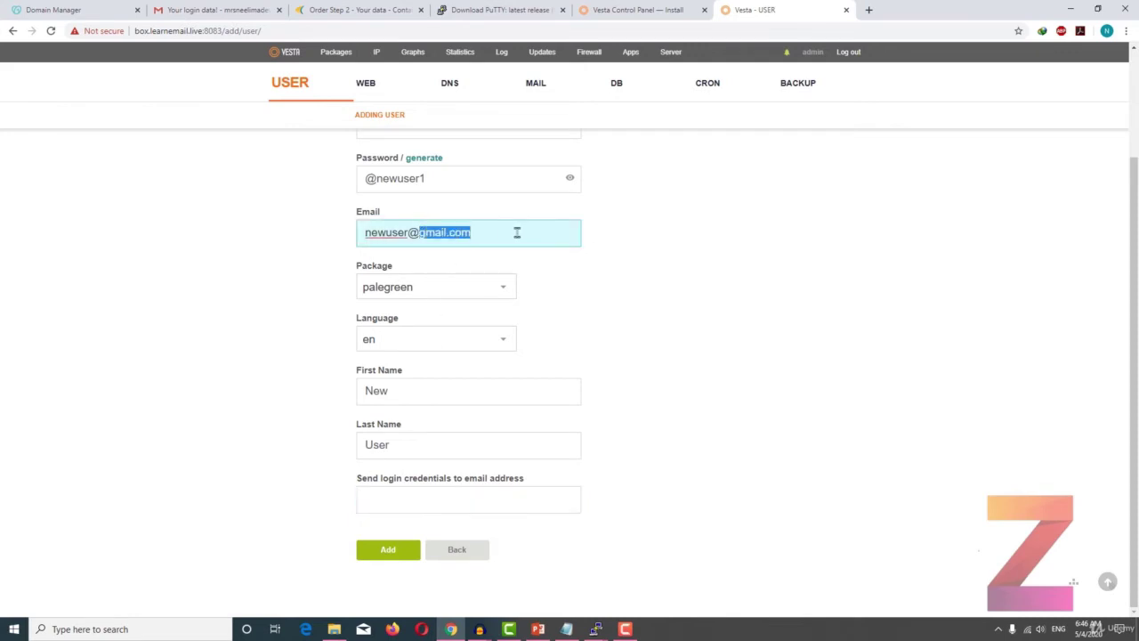
{"action": "left_click", "coordinate": [411, 549]}
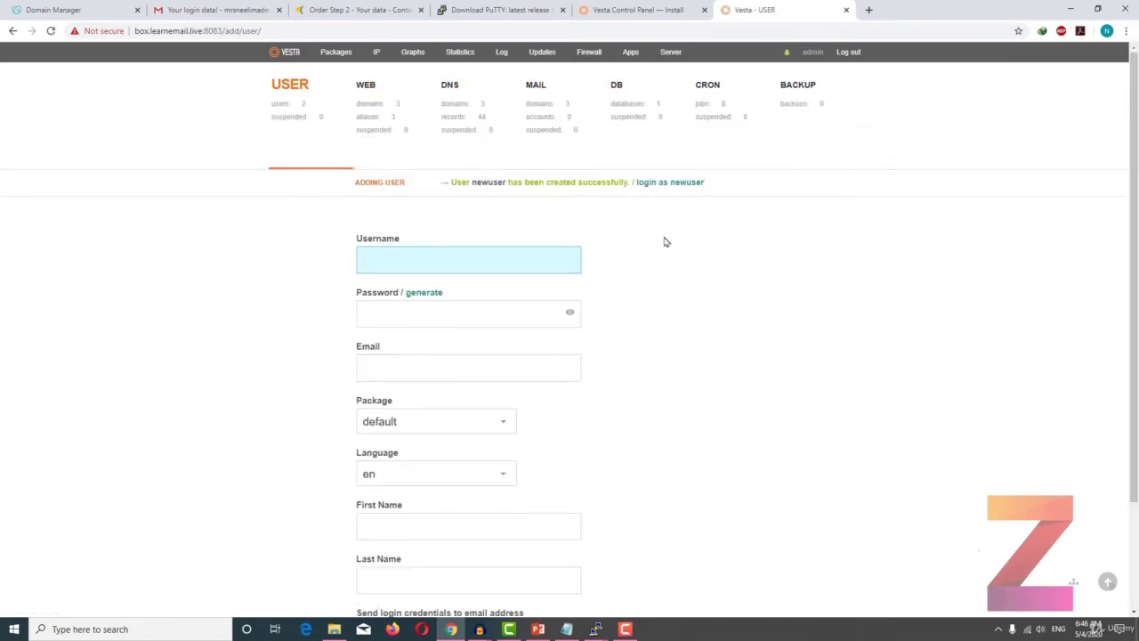
- Load the Vesta login page in a new Chrome incognito window
{"action": "left_click", "coordinate": [1126, 32]}
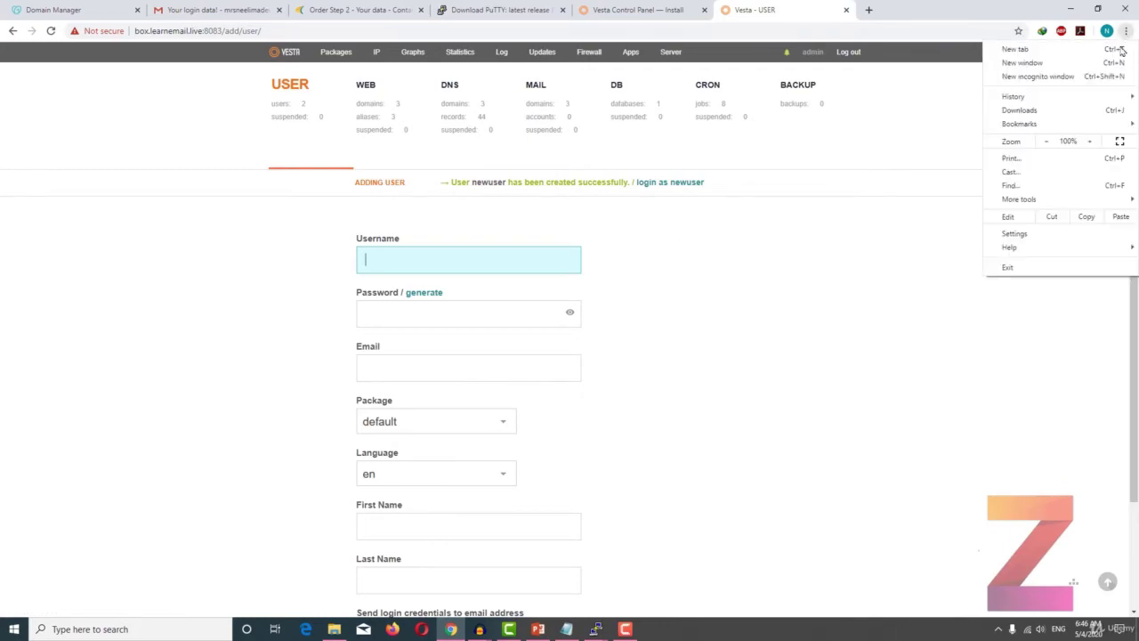
{"action": "left_click", "coordinate": [1053, 76]}
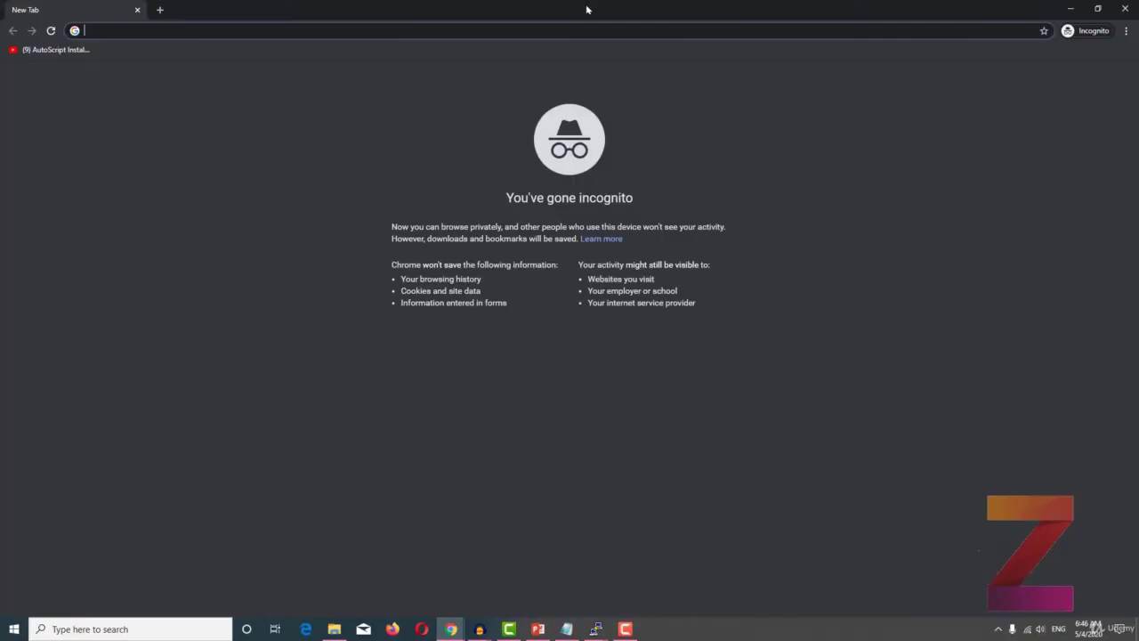
{"action": "double_click", "coordinate": [587, 9]}
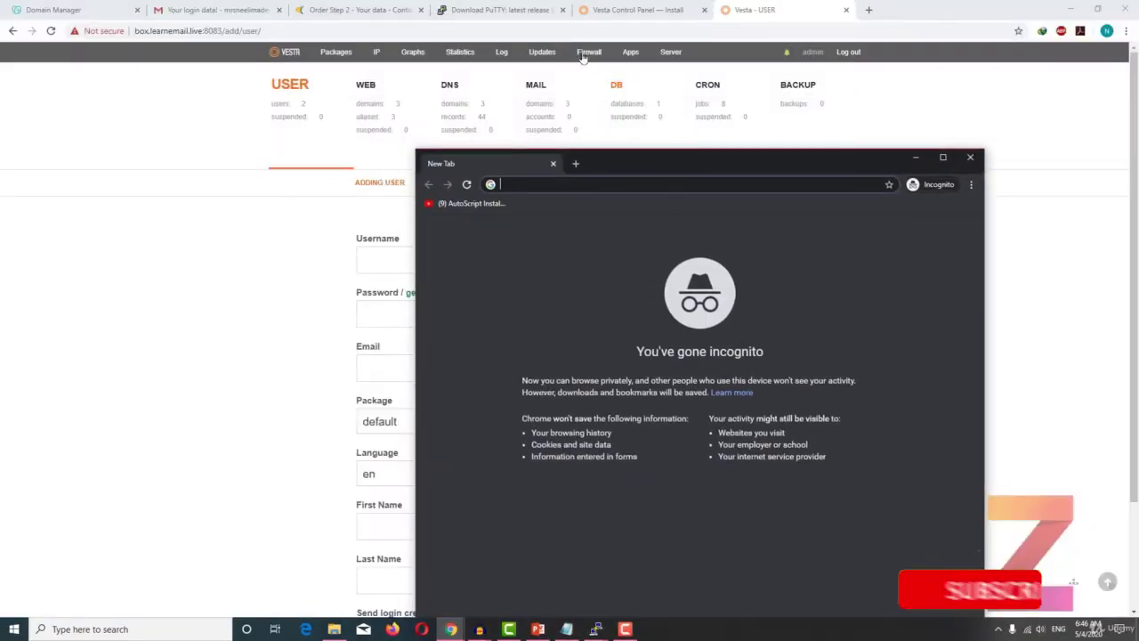
{"action": "left_click", "coordinate": [536, 32]}
{"action": "key", "text": "ctrl+c"}
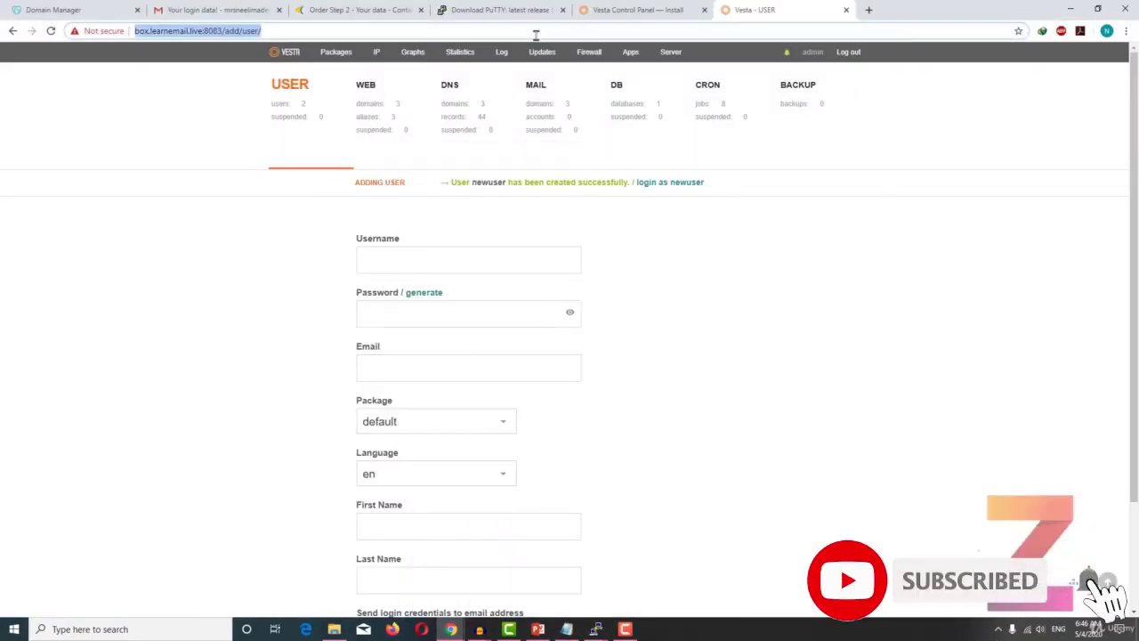
{"action": "key", "text": "alt+Tab"}
{"action": "key", "text": "ctrl+v"}
{"action": "key", "text": "BackSpace"}
{"action": "key", "text": "BackSpace"}
{"action": "key", "text": "BackSpace"}
{"action": "key", "text": "BackSpace"}
{"action": "key", "text": "BackSpace"}
{"action": "key", "text": "BackSpace"}
{"action": "key", "text": "BackSpace"}
{"action": "key", "text": "BackSpace"}
{"action": "key", "text": "BackSpace"}
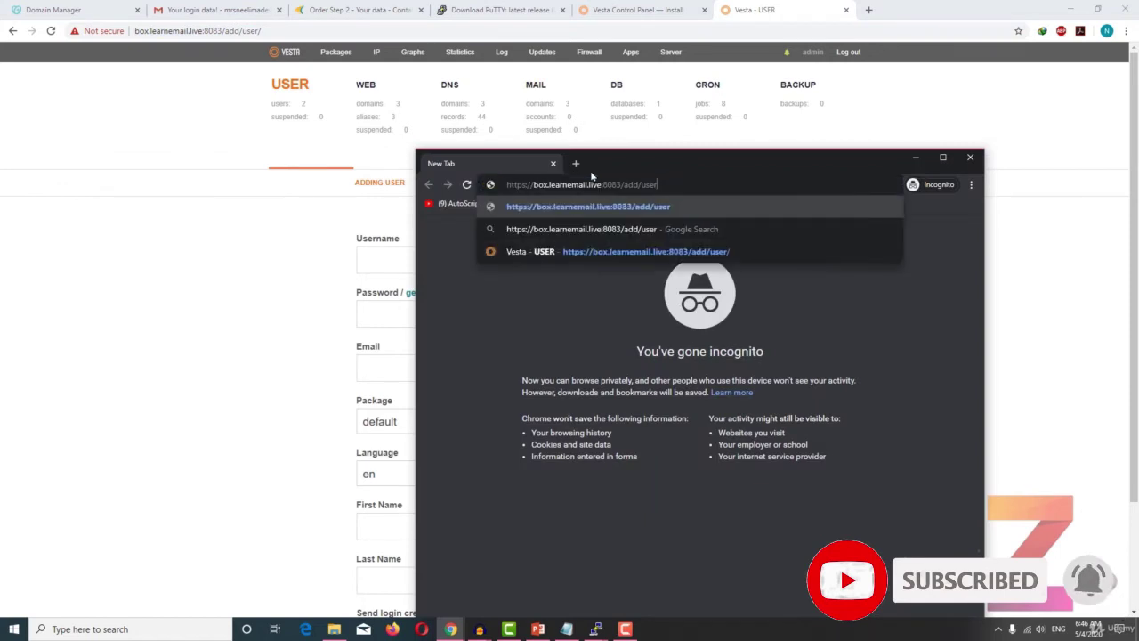
{"action": "left_click", "coordinate": [721, 212]}
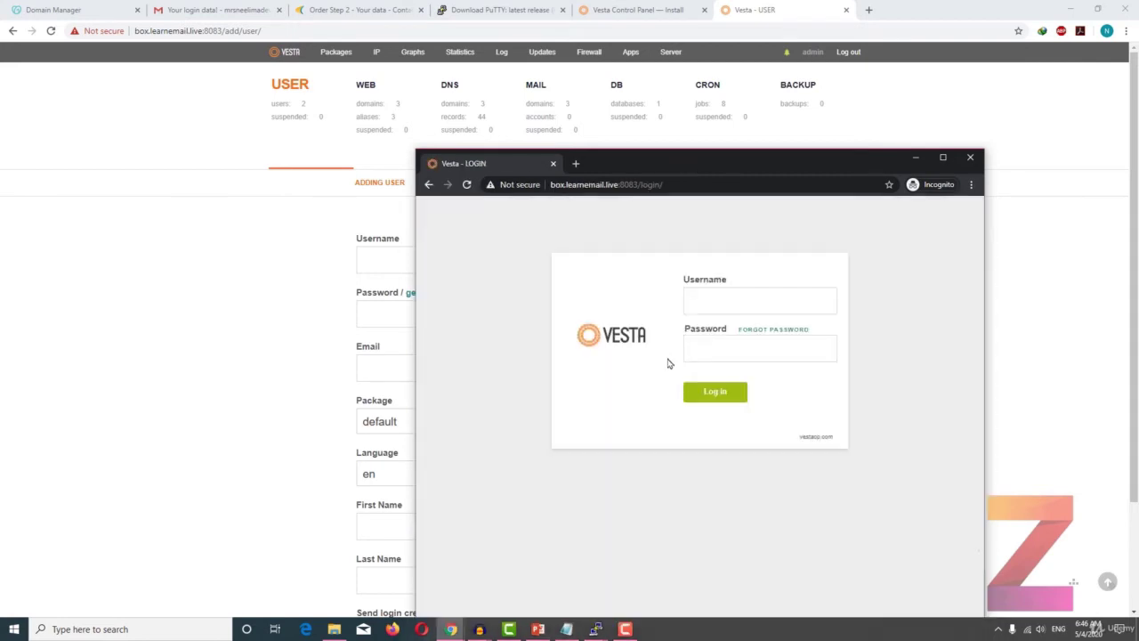
- Enter the new user's username and move to the password field
{"action": "left_click", "coordinate": [710, 307]}
{"action": "type", "text": "newuser"}
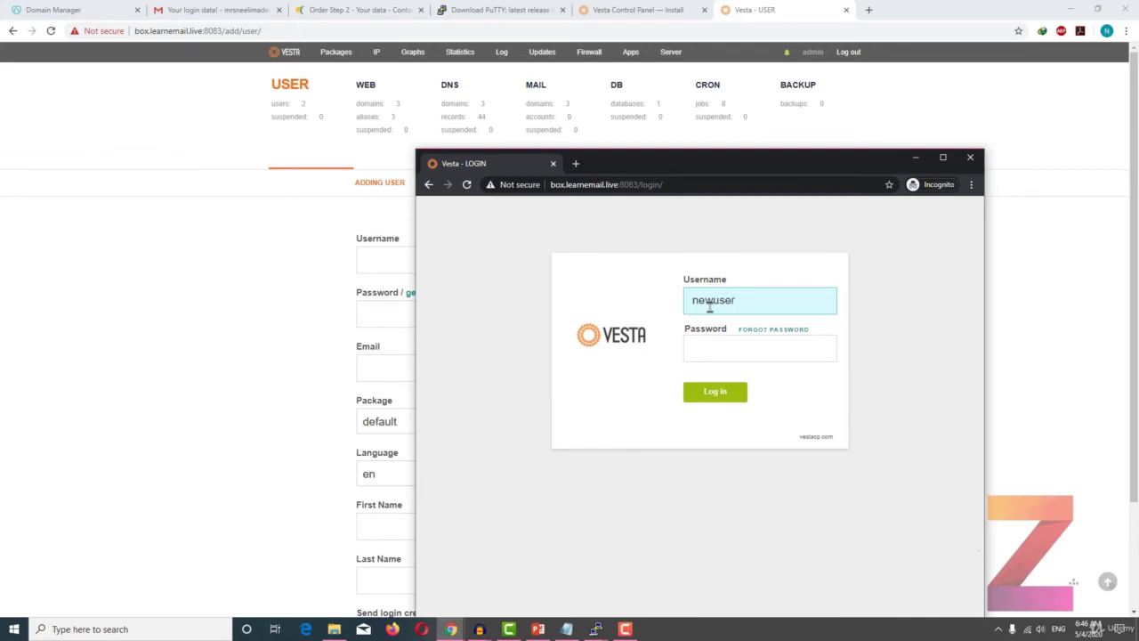
{"action": "key", "text": "Tab"}
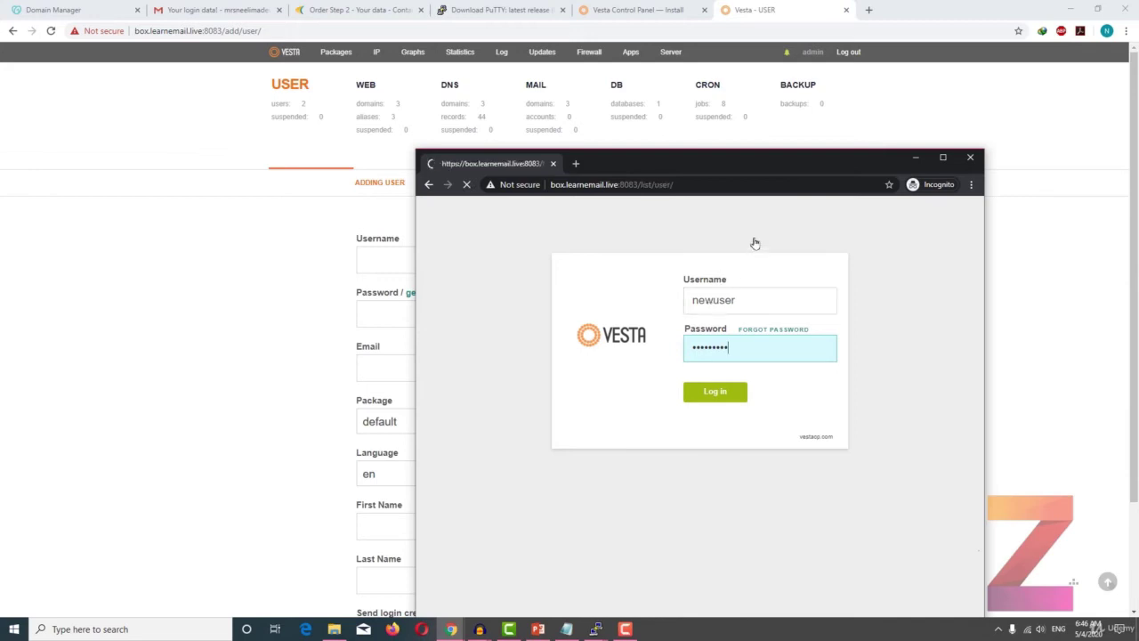
- Log in as the new user and start adding a web domain from the WEB list
{"action": "left_click", "coordinate": [942, 157]}
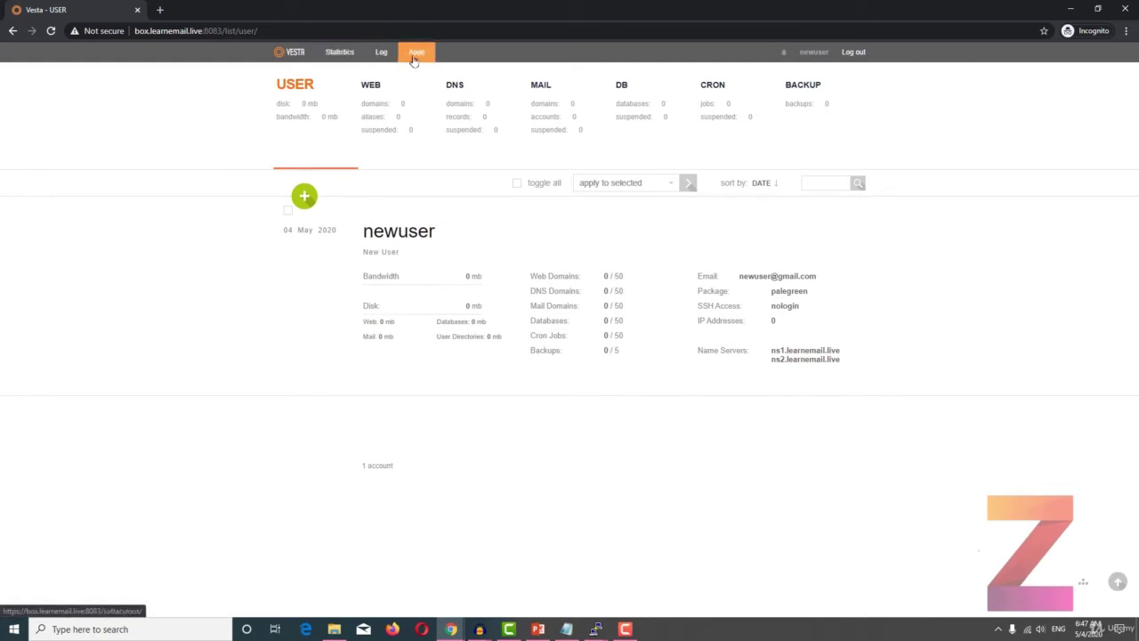
{"action": "mouse_move", "coordinate": [401, 305]}
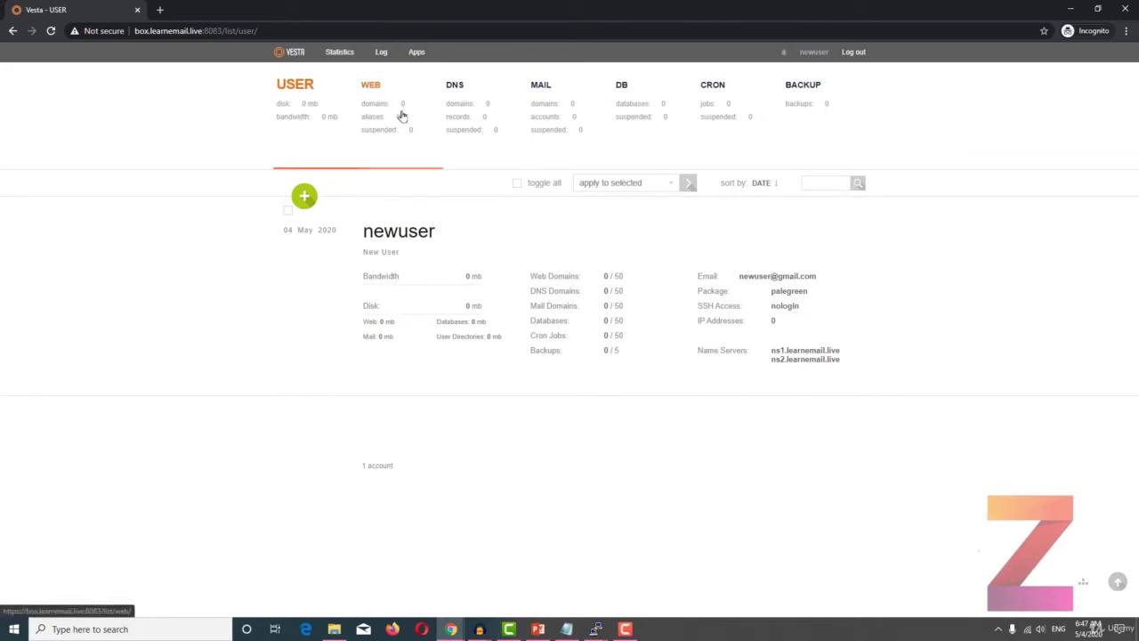
{"action": "left_click", "coordinate": [364, 115]}
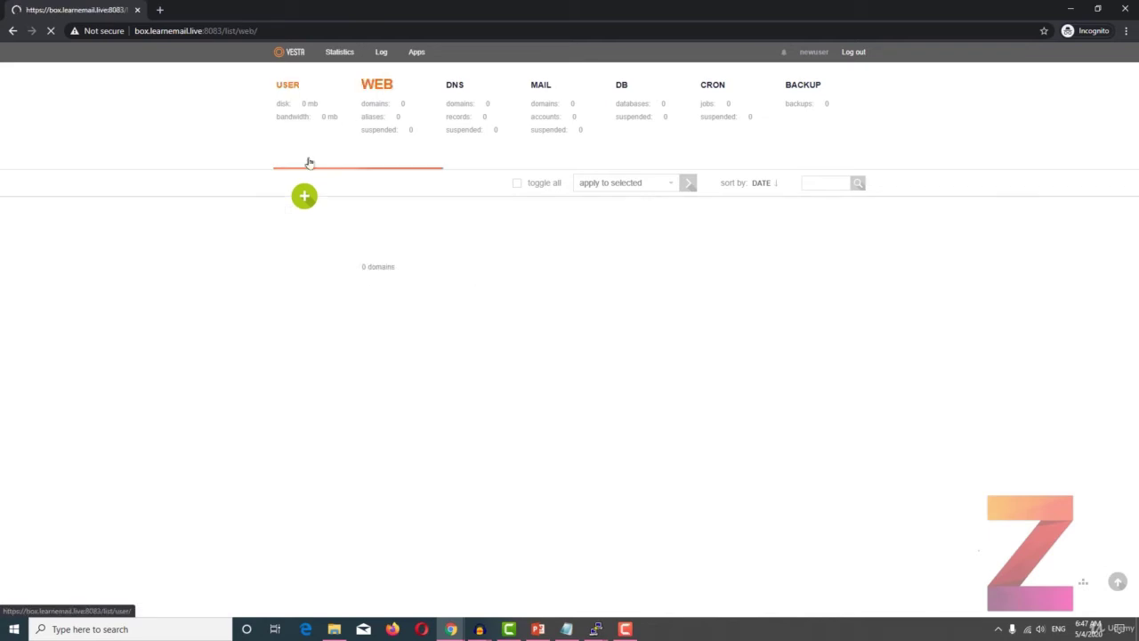
{"action": "left_click", "coordinate": [301, 203]}
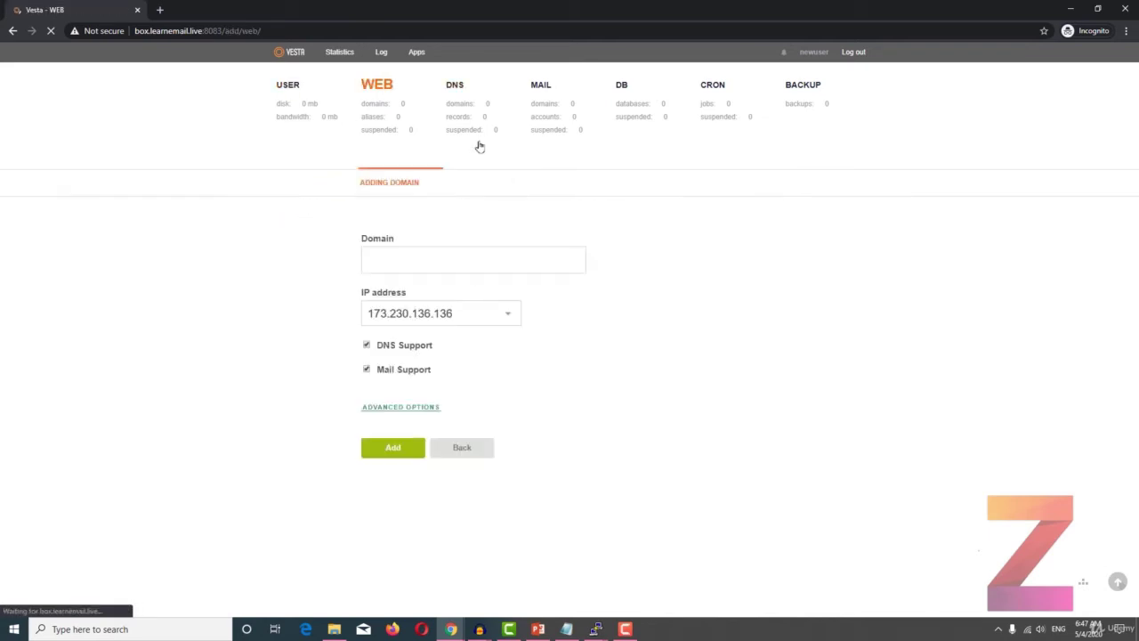
- Add web domain example2.com and view its DNS zone with 14 records
{"action": "left_click", "coordinate": [460, 270]}
{"action": "type", "text": "exam"}
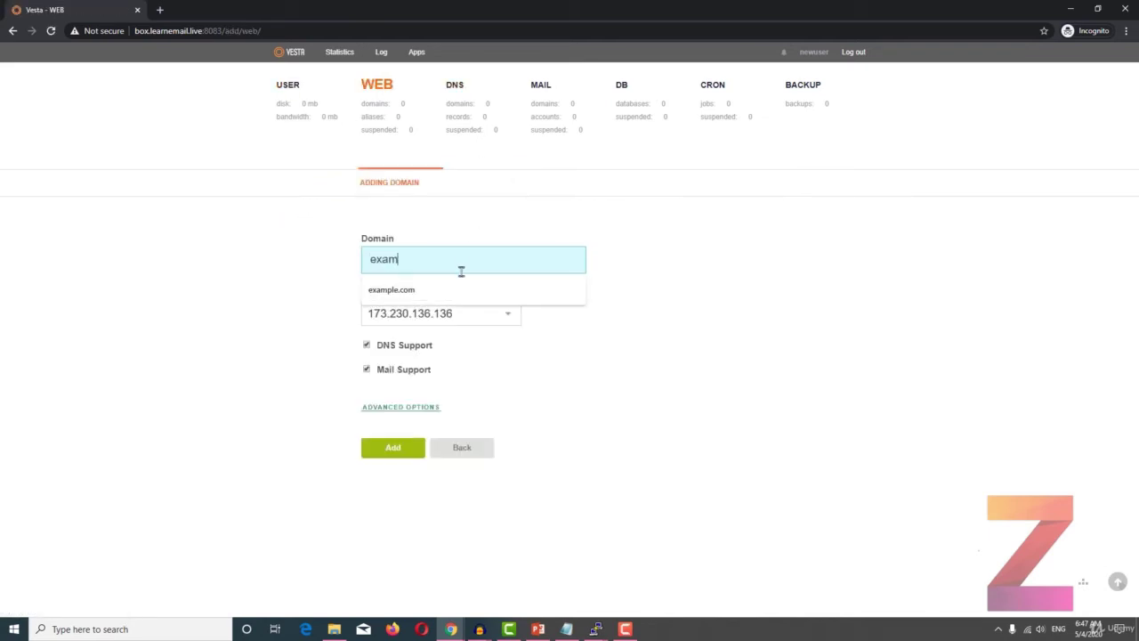
{"action": "type", "text": "ple2"}
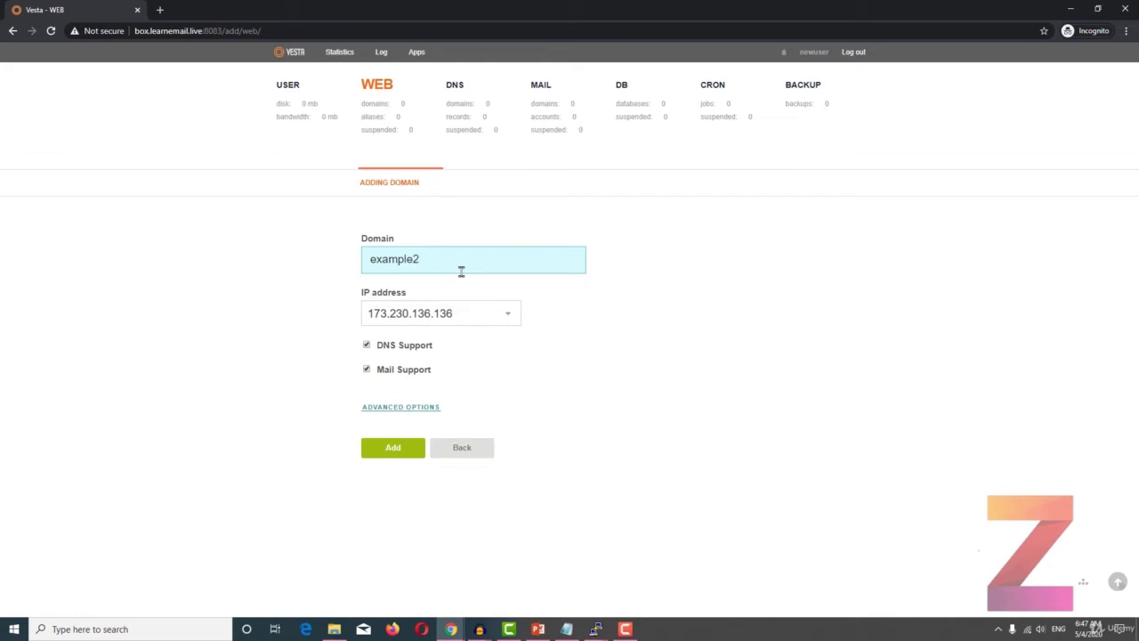
{"action": "type", "text": ".com"}
{"action": "key", "text": "Return"}
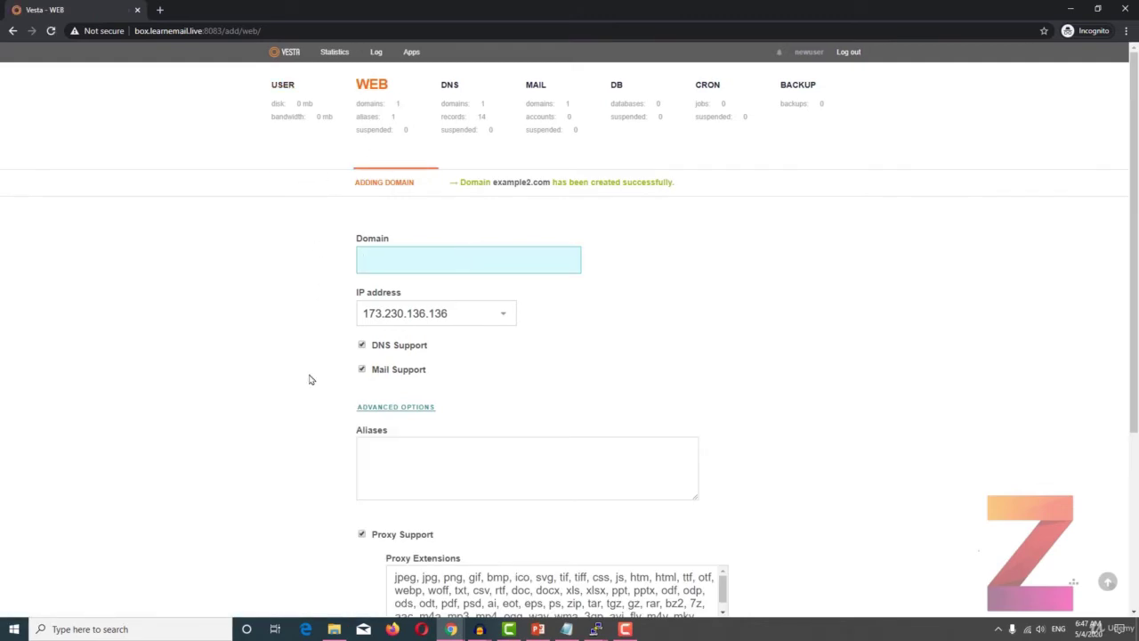
{"action": "scroll", "coordinate": [308, 398], "scroll_direction": "down", "scroll_amount": 3}
{"action": "scroll", "coordinate": [311, 397], "scroll_direction": "up", "scroll_amount": 3}
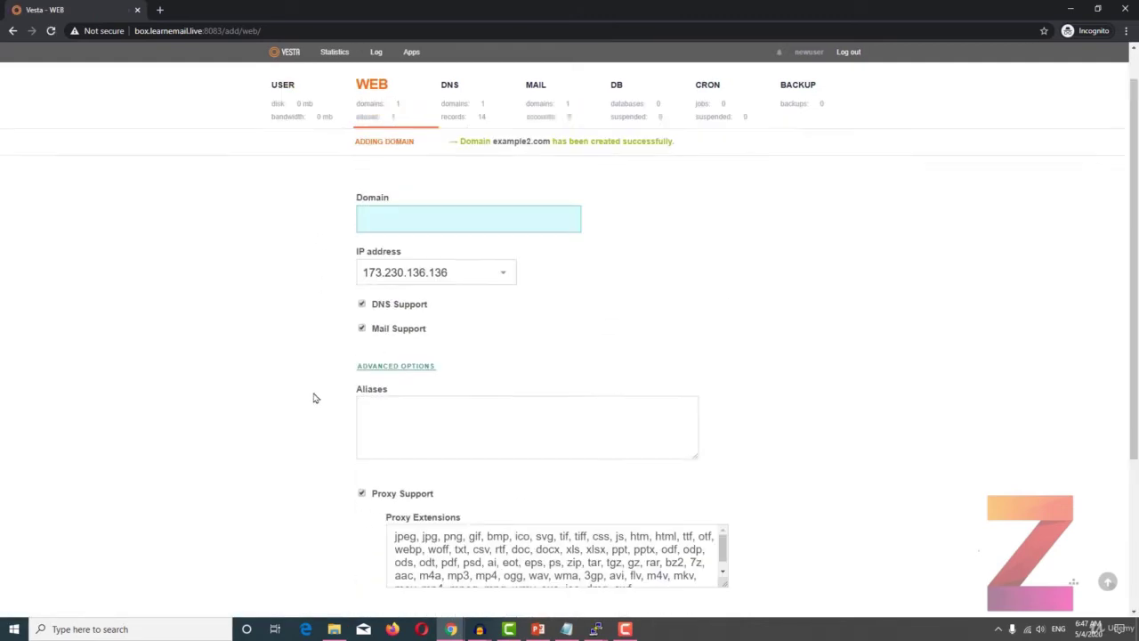
{"action": "left_click", "coordinate": [462, 116]}
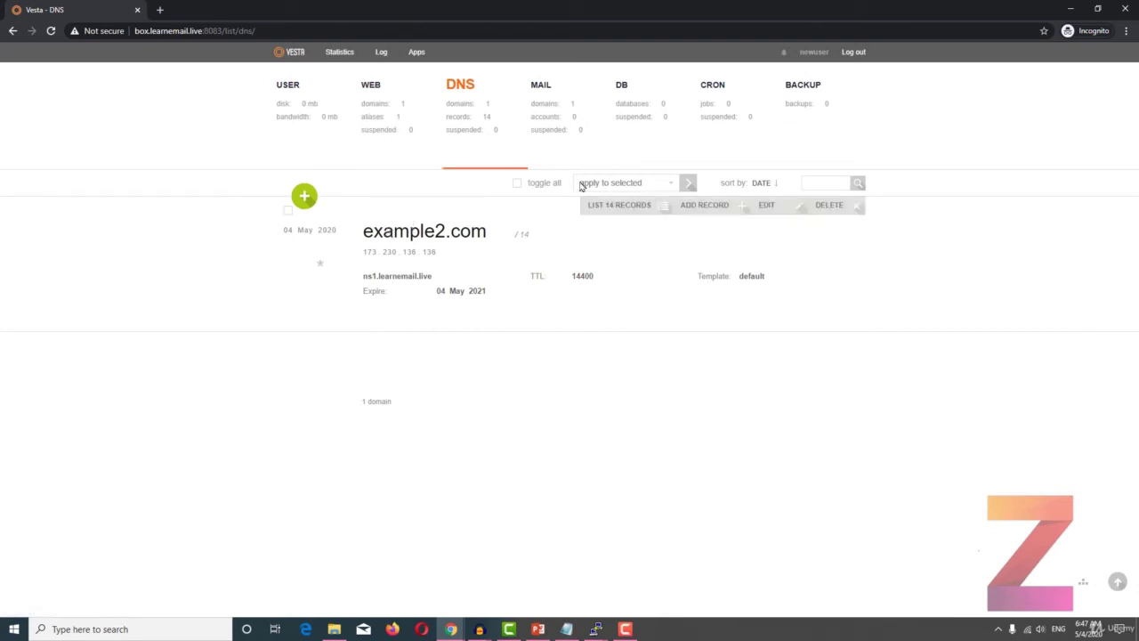
- Check the new user's MAIL, DB and CRON lists, then return to the admin's window
{"action": "left_click", "coordinate": [559, 121]}
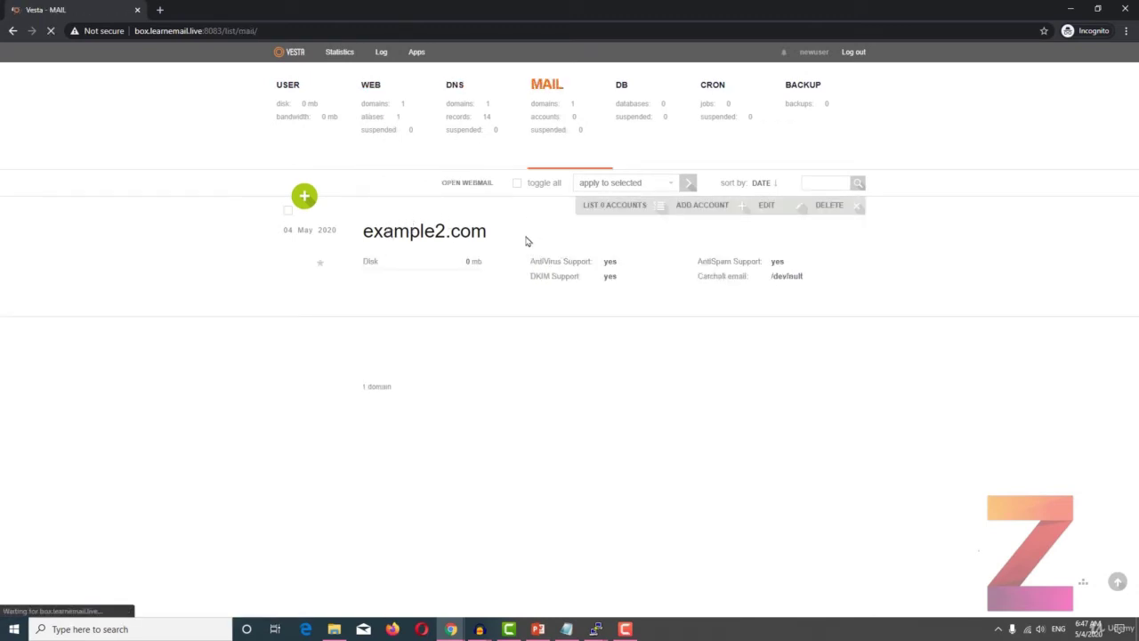
{"action": "left_click", "coordinate": [658, 106]}
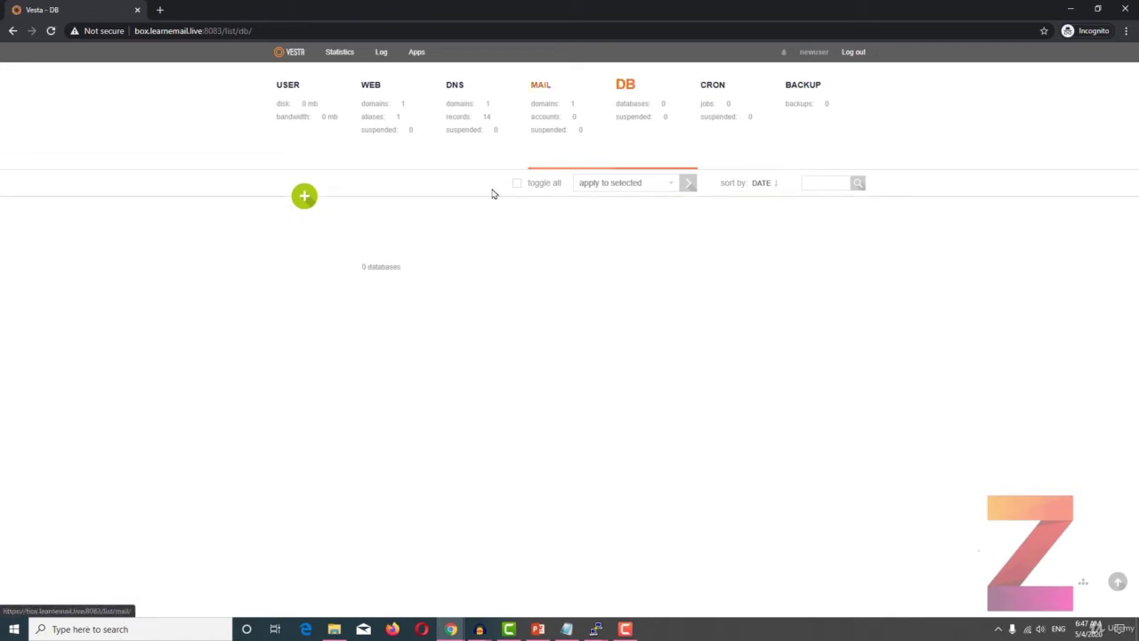
{"action": "left_click", "coordinate": [708, 109]}
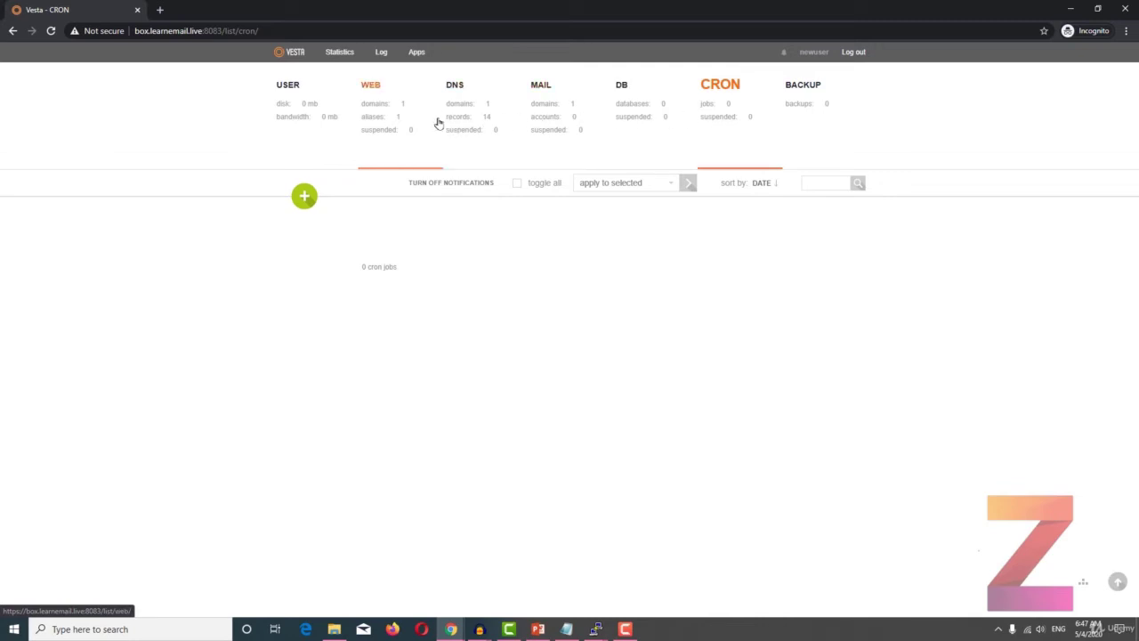
{"action": "left_click", "coordinate": [1070, 9]}
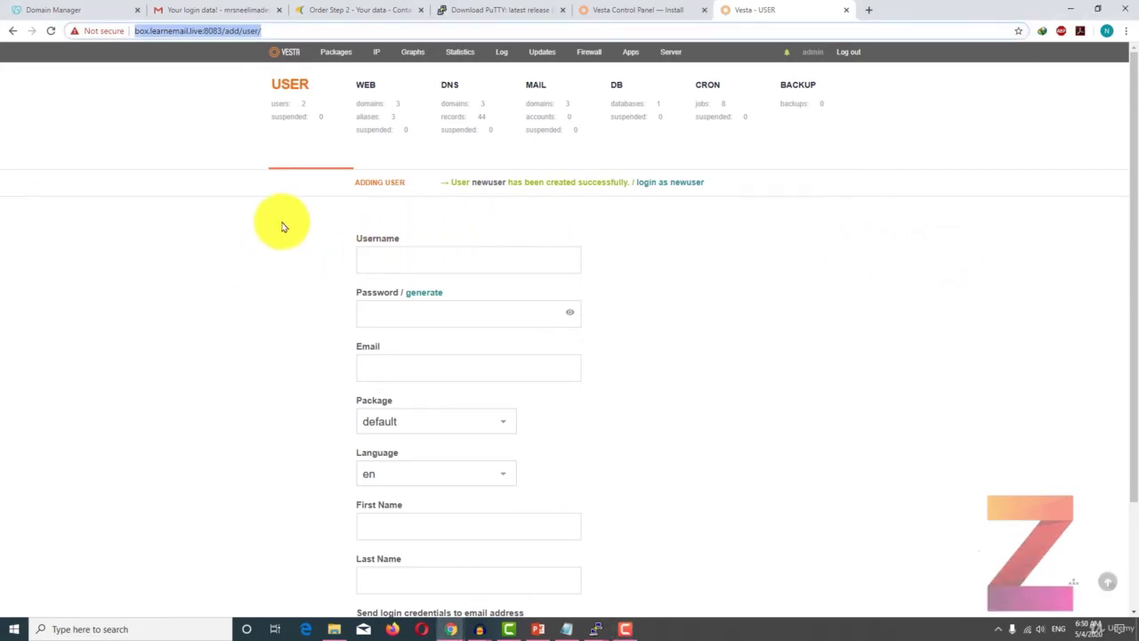
- Open the admin's WEB list and inspect example.com, learnemail.live and the page address
{"action": "left_click", "coordinate": [379, 108]}
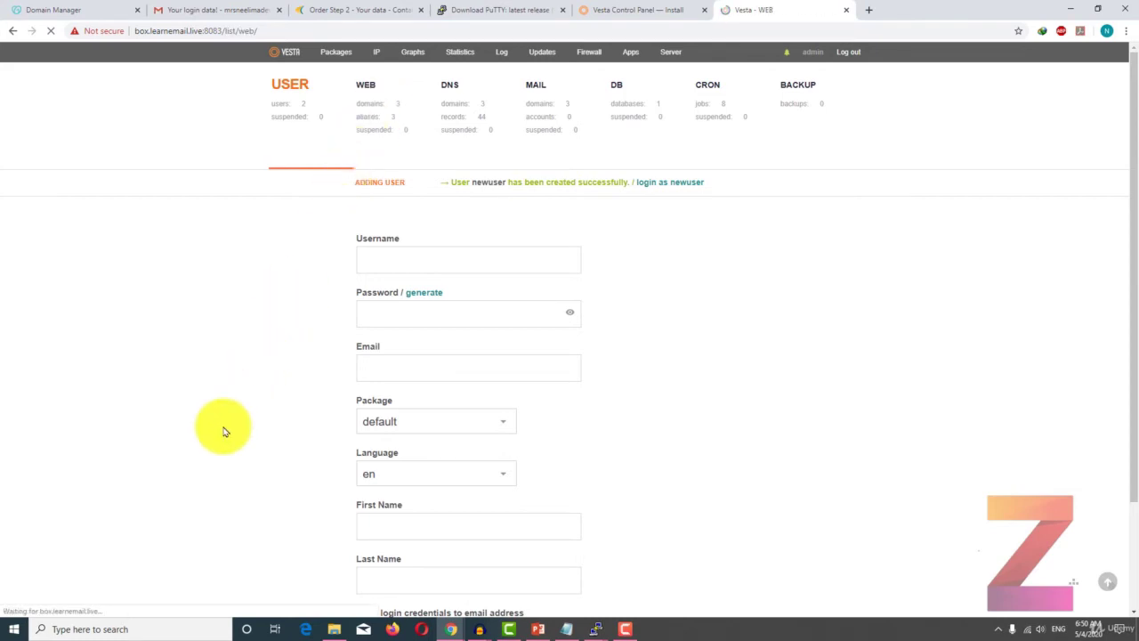
{"action": "scroll", "coordinate": [409, 334], "scroll_direction": "down", "scroll_amount": 2}
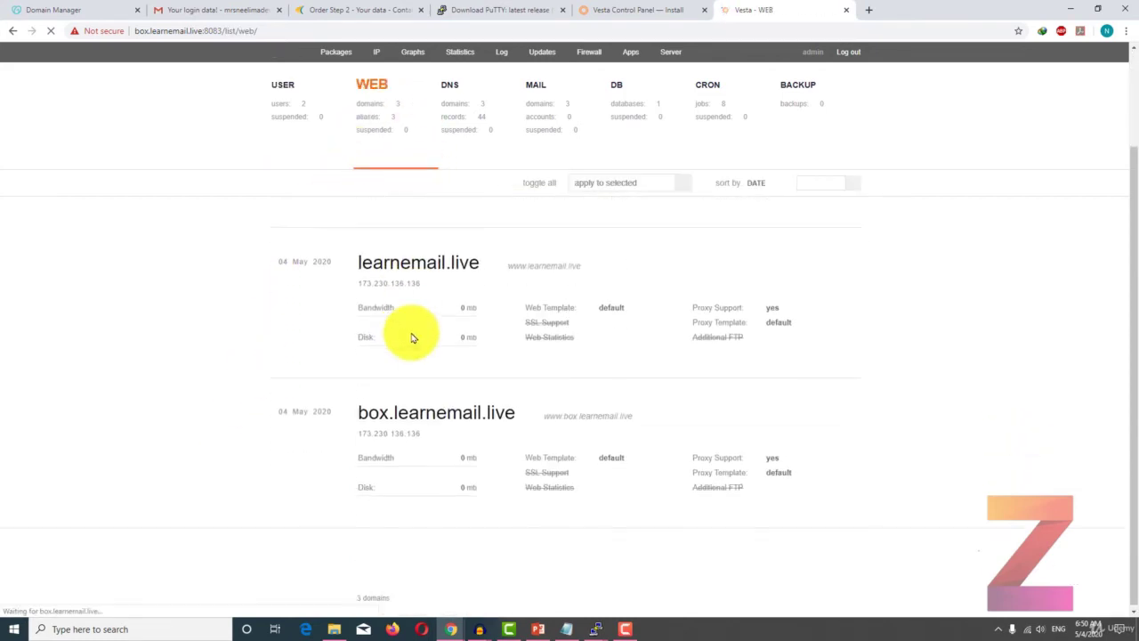
{"action": "scroll", "coordinate": [410, 331], "scroll_direction": "up", "scroll_amount": 2}
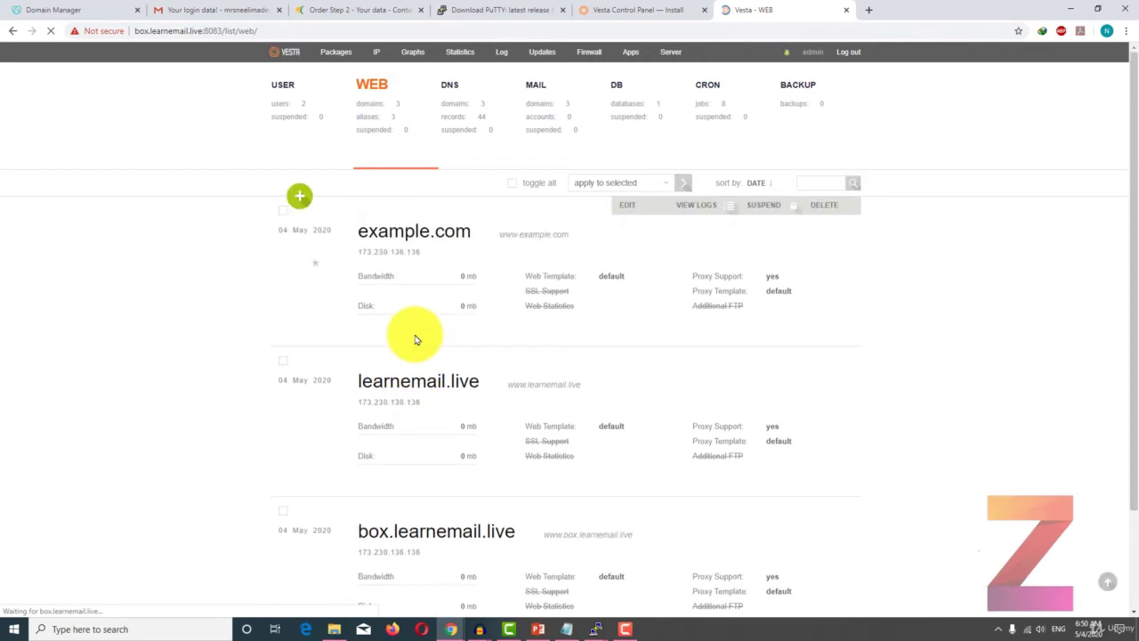
{"action": "left_click_drag", "start_coordinate": [360, 235], "coordinate": [465, 235]}
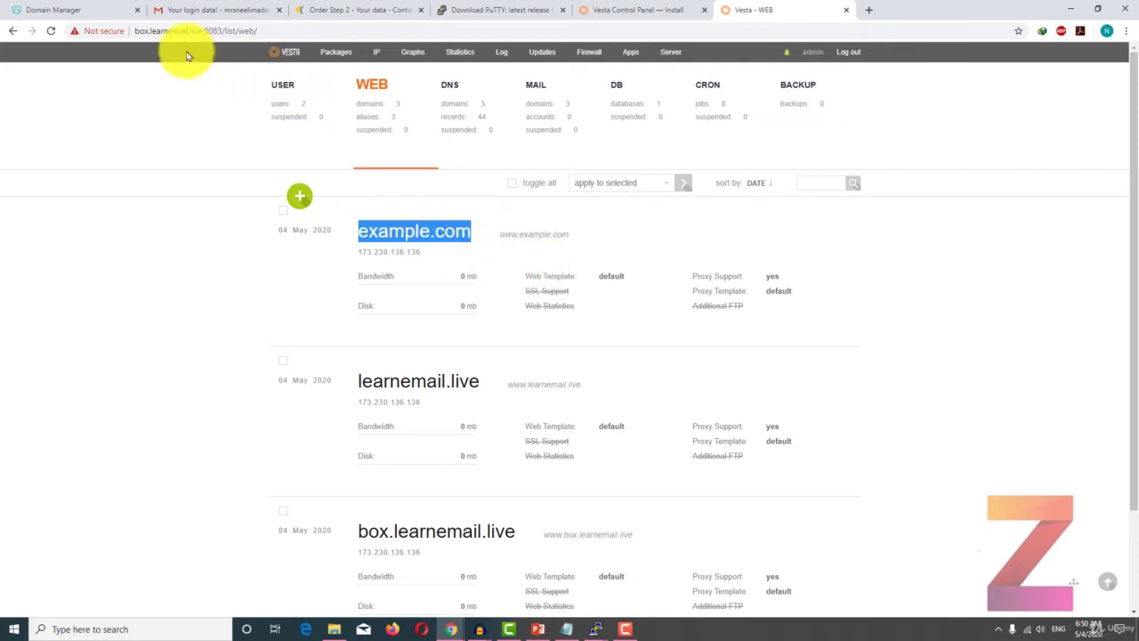
{"action": "left_click", "coordinate": [151, 31]}
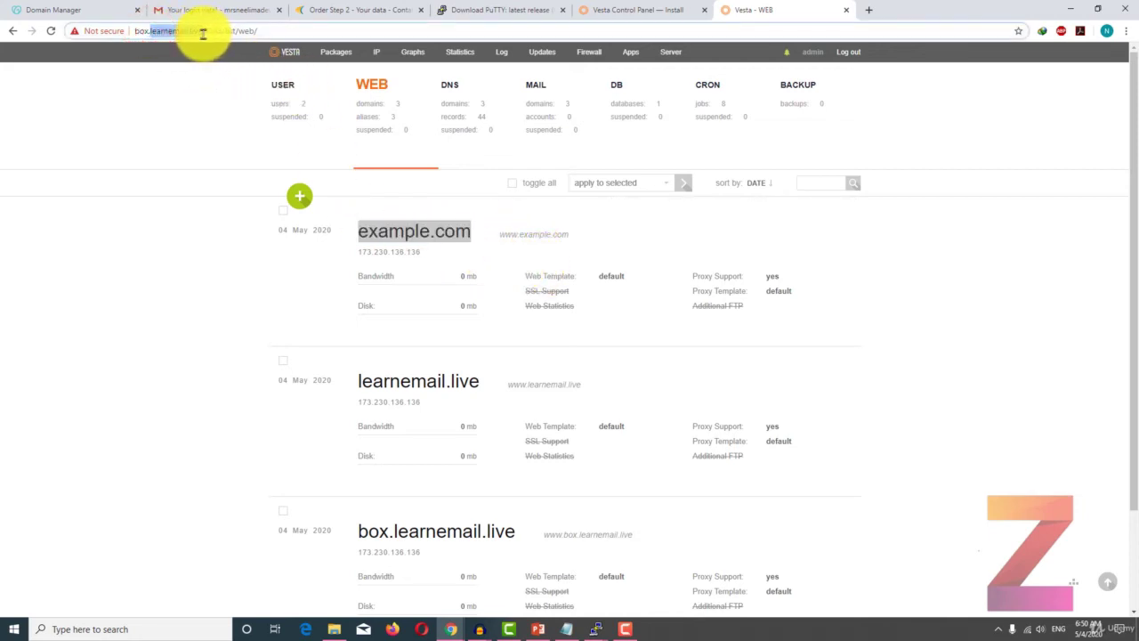
{"action": "left_click_drag", "start_coordinate": [178, 31], "coordinate": [229, 31]}
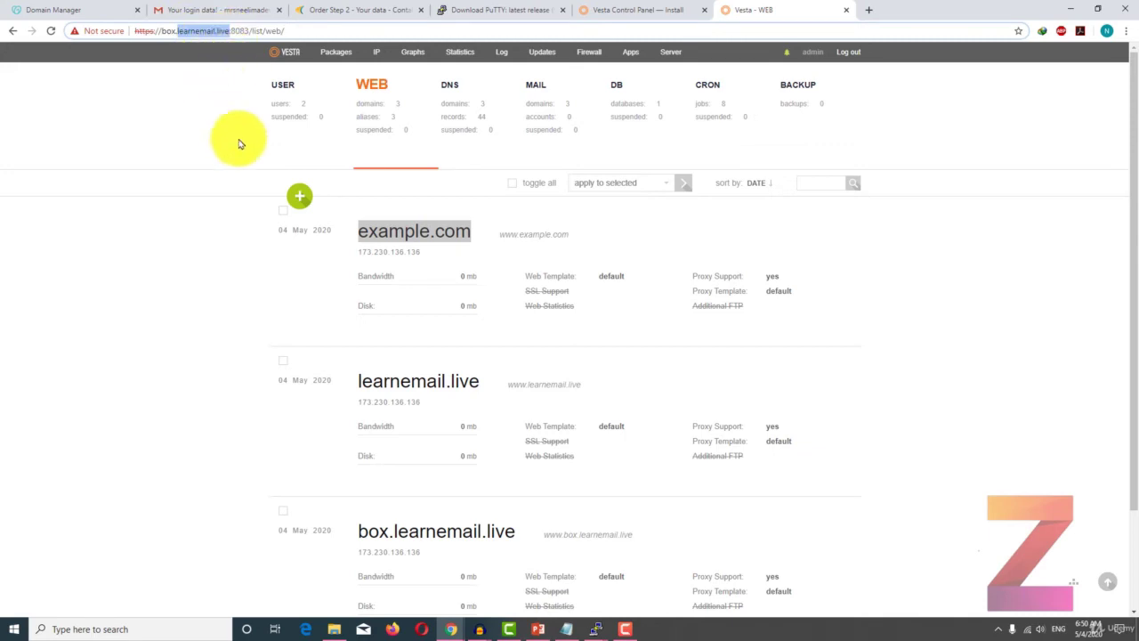
{"action": "left_click_drag", "start_coordinate": [358, 381], "coordinate": [473, 382]}
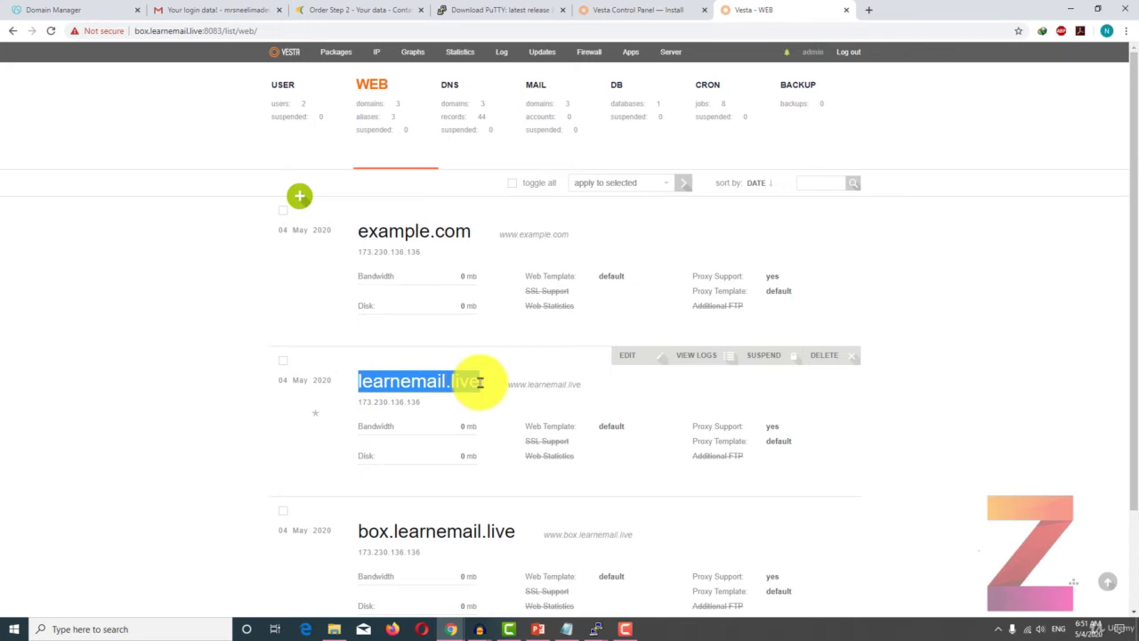
- Edit learnemail.live and turn on SSL Support
{"action": "left_click", "coordinate": [636, 365]}
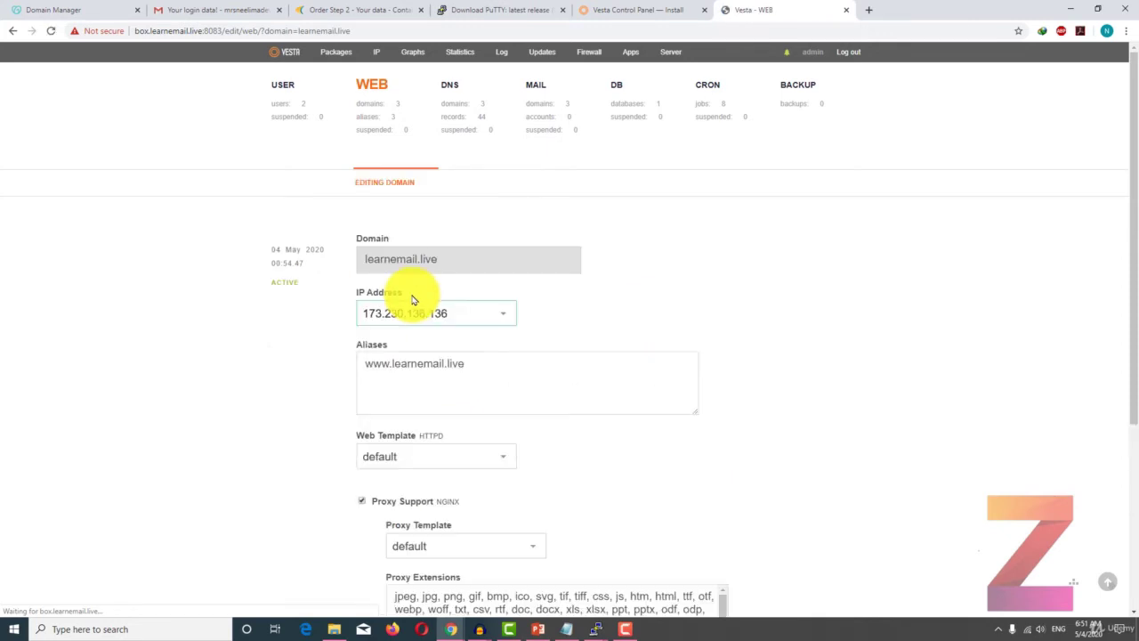
{"action": "scroll", "coordinate": [412, 300], "scroll_direction": "down", "scroll_amount": 3}
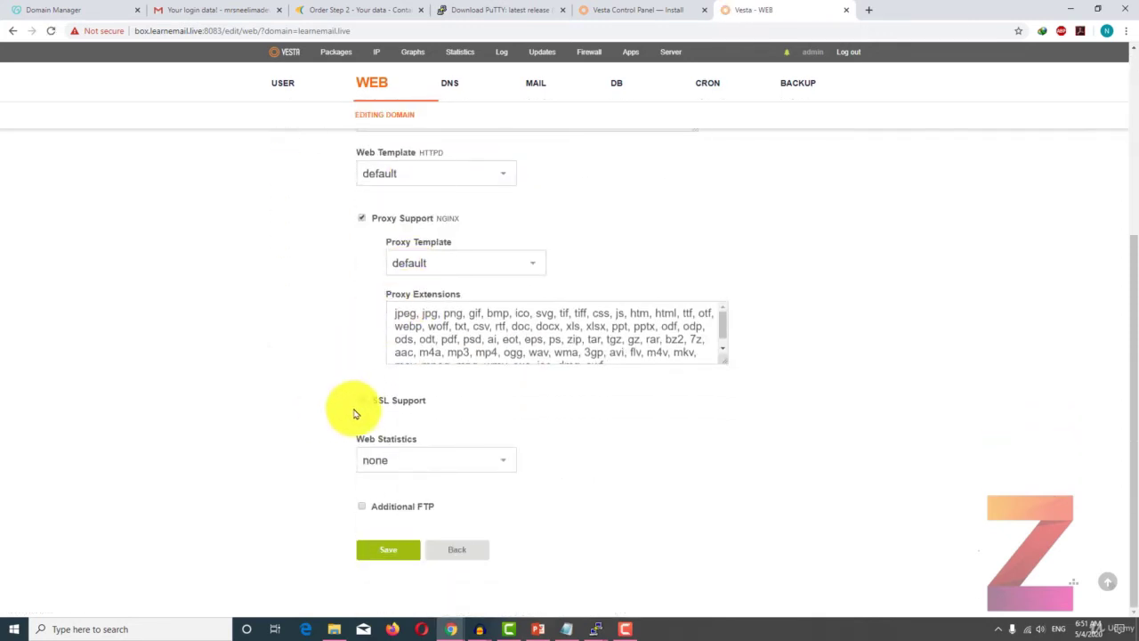
{"action": "left_click", "coordinate": [362, 401]}
{"action": "scroll", "coordinate": [297, 386], "scroll_direction": "down", "scroll_amount": 2}
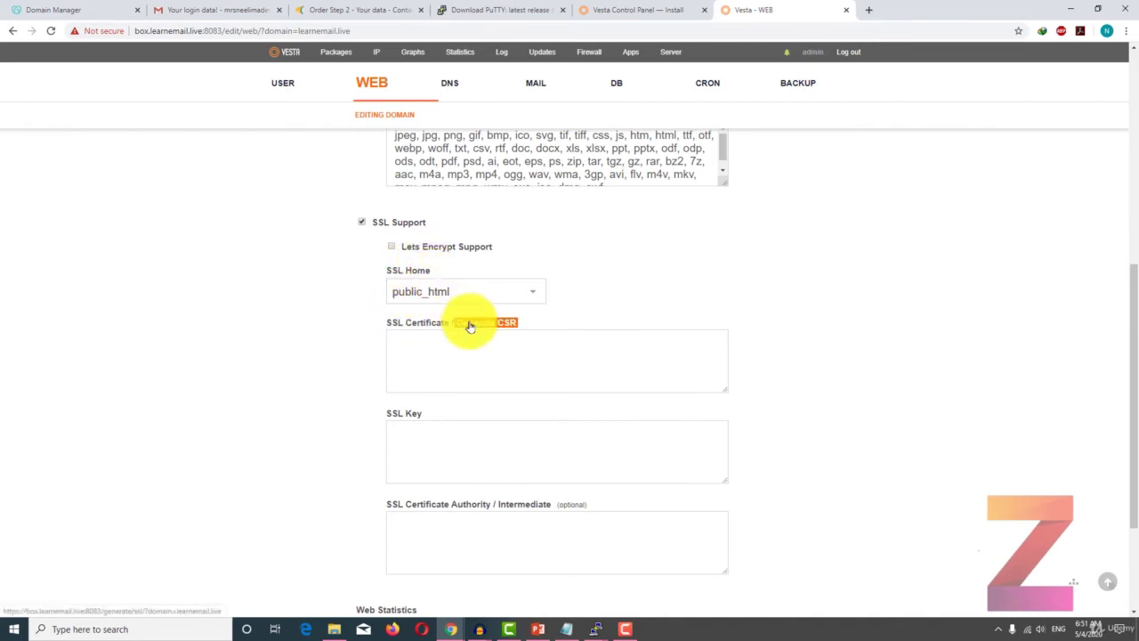
{"action": "scroll", "coordinate": [453, 392], "scroll_direction": "down", "scroll_amount": 2}
{"action": "scroll", "coordinate": [453, 407], "scroll_direction": "up", "scroll_amount": 1}
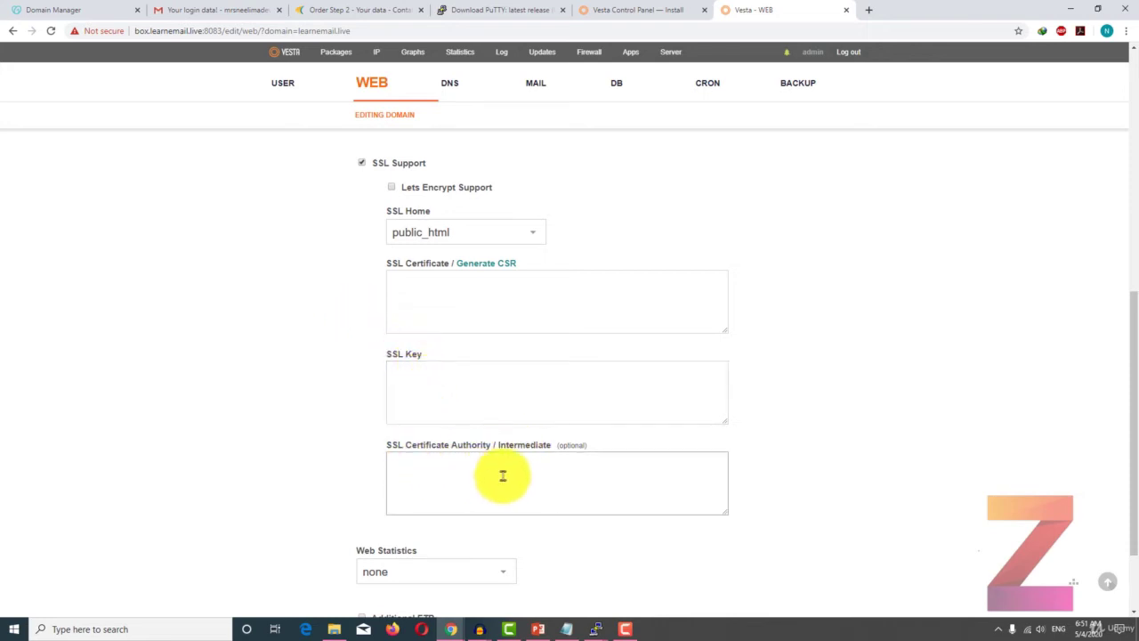
- Turn on Lets Encrypt Support for learnemail.live's certificate
{"action": "scroll", "coordinate": [336, 473], "scroll_direction": "down", "scroll_amount": 2}
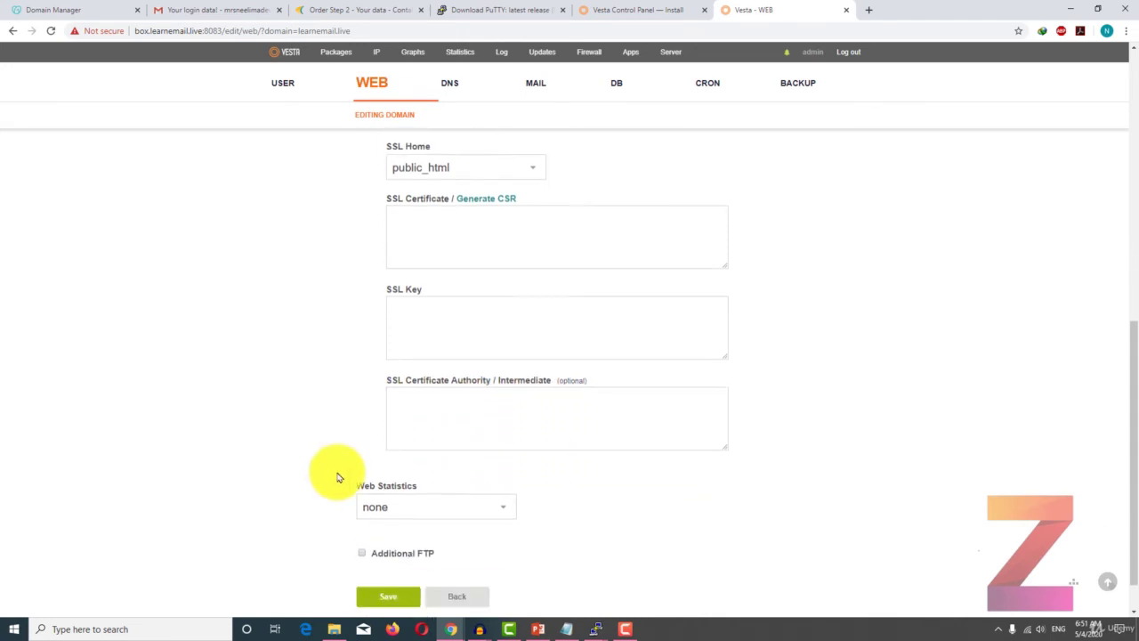
{"action": "scroll", "coordinate": [337, 473], "scroll_direction": "up", "scroll_amount": 1}
{"action": "scroll", "coordinate": [337, 472], "scroll_direction": "up", "scroll_amount": 2}
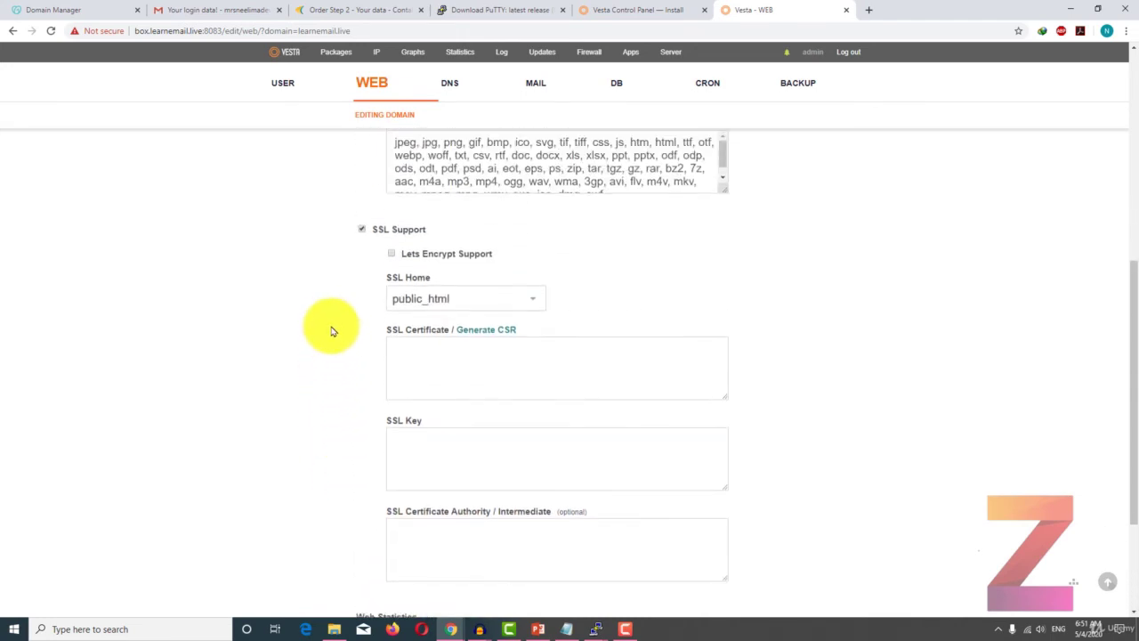
{"action": "left_click", "coordinate": [389, 258]}
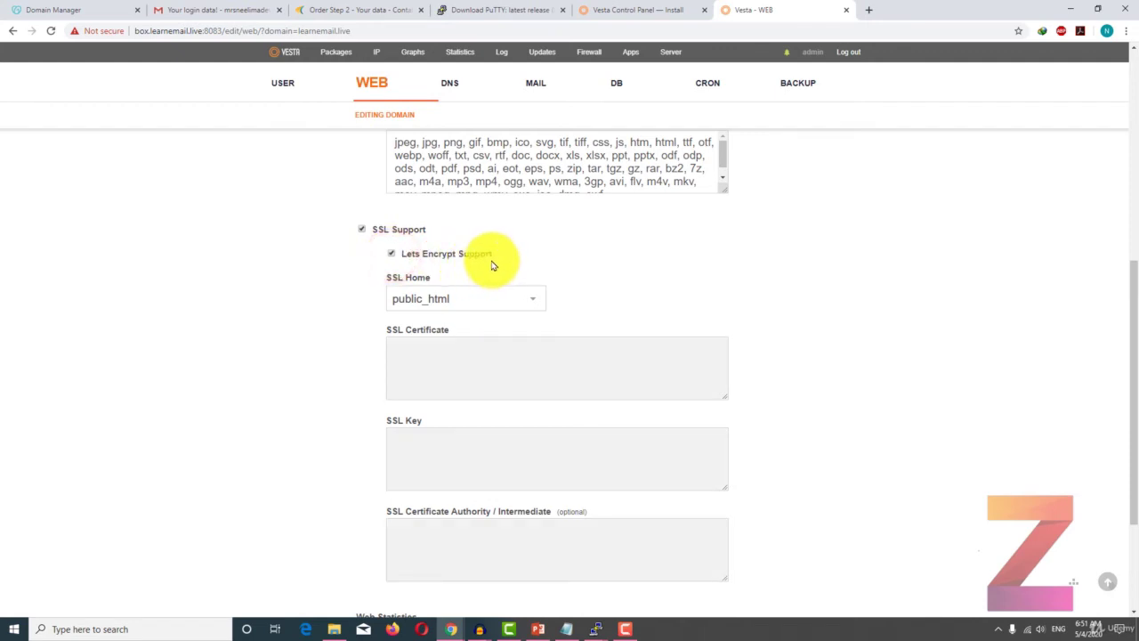
{"action": "scroll", "coordinate": [397, 215], "scroll_direction": "down", "scroll_amount": 1}
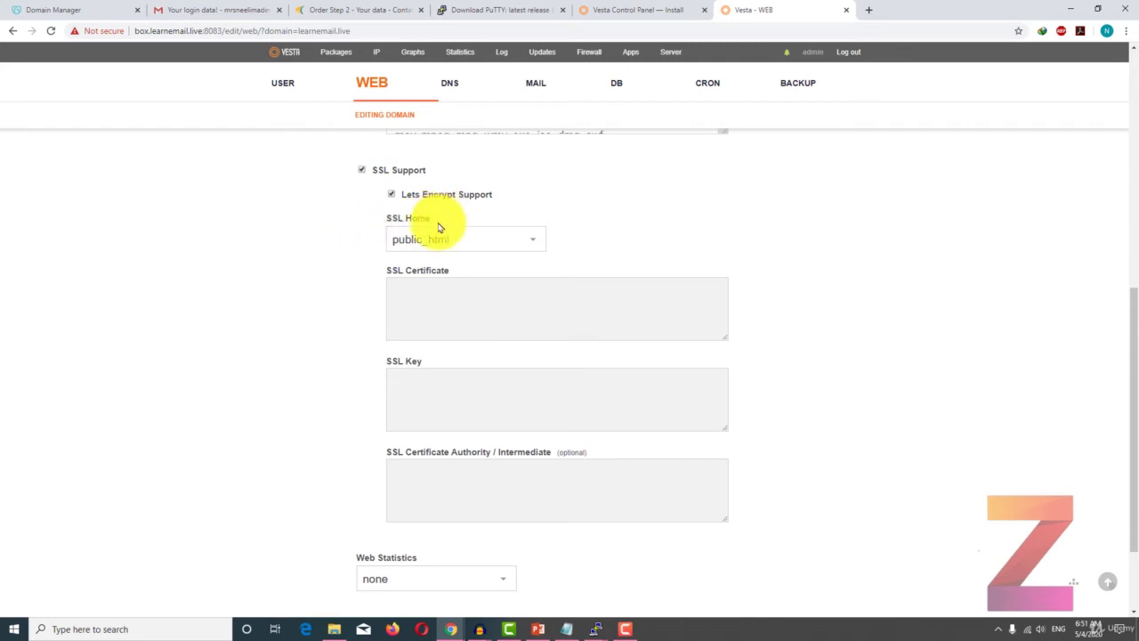
{"action": "scroll", "coordinate": [294, 401], "scroll_direction": "down", "scroll_amount": 1}
{"action": "scroll", "coordinate": [294, 400], "scroll_direction": "down", "scroll_amount": 1}
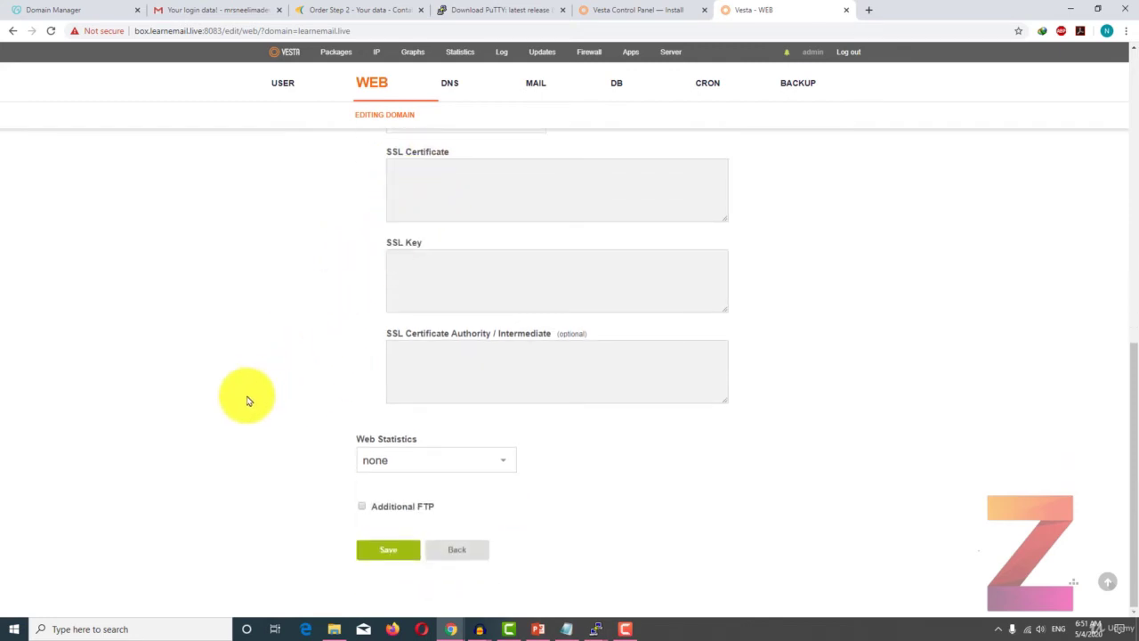
- Set web statistics to awstats, leave statistics authorization off, and enable Additional FTP
{"action": "left_click", "coordinate": [380, 462]}
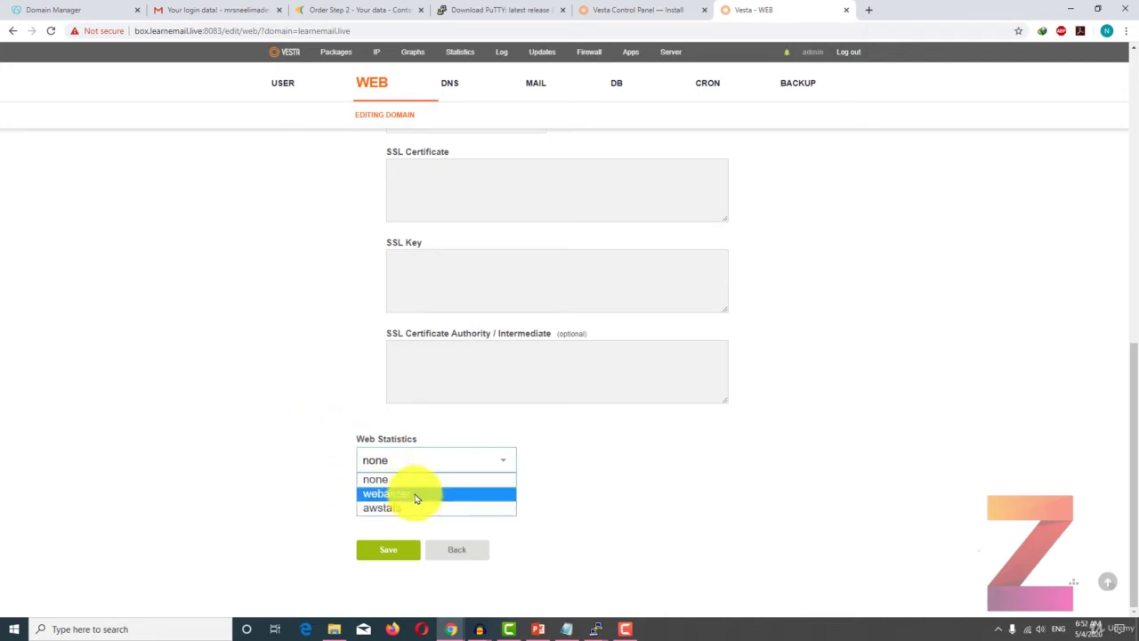
{"action": "left_click", "coordinate": [412, 508]}
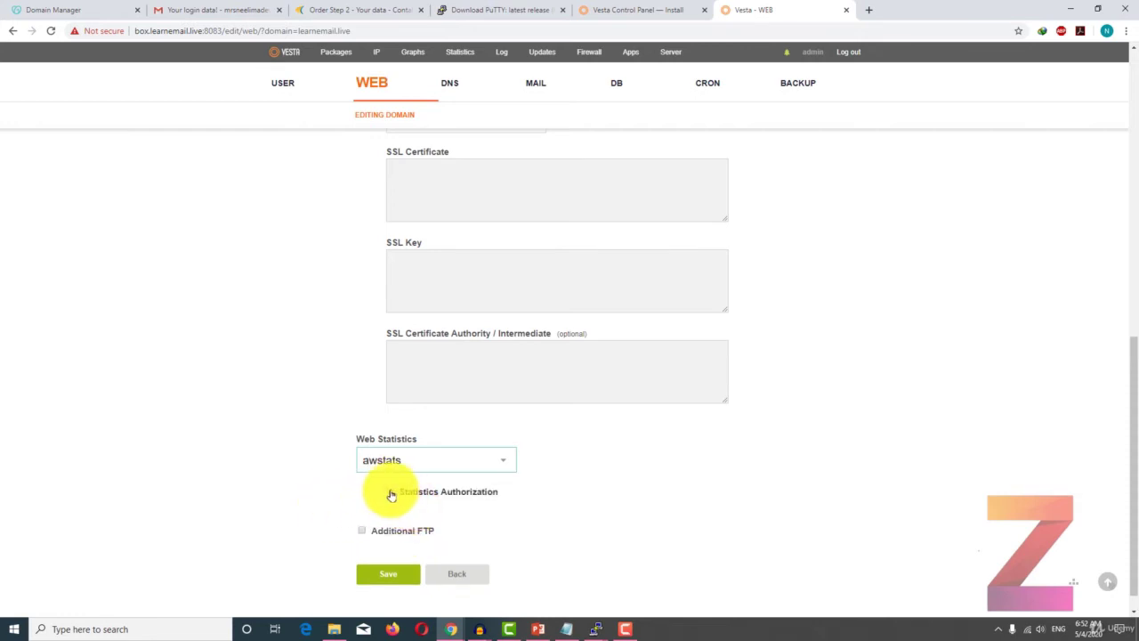
{"action": "left_click", "coordinate": [390, 493]}
{"action": "scroll", "coordinate": [311, 496], "scroll_direction": "down", "scroll_amount": 2}
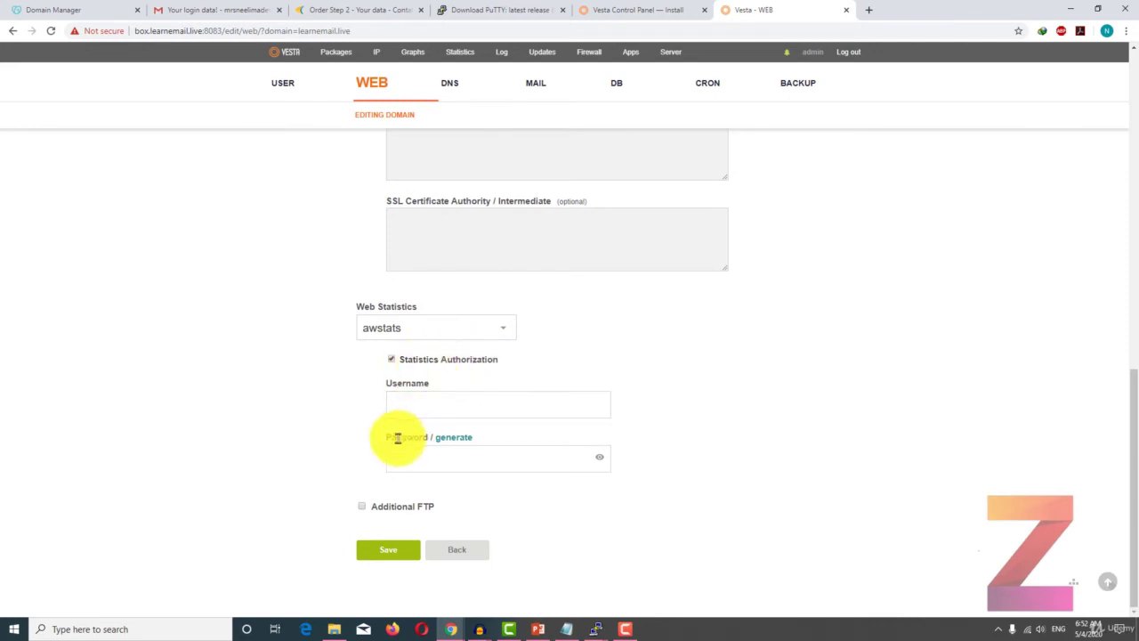
{"action": "left_click", "coordinate": [393, 360]}
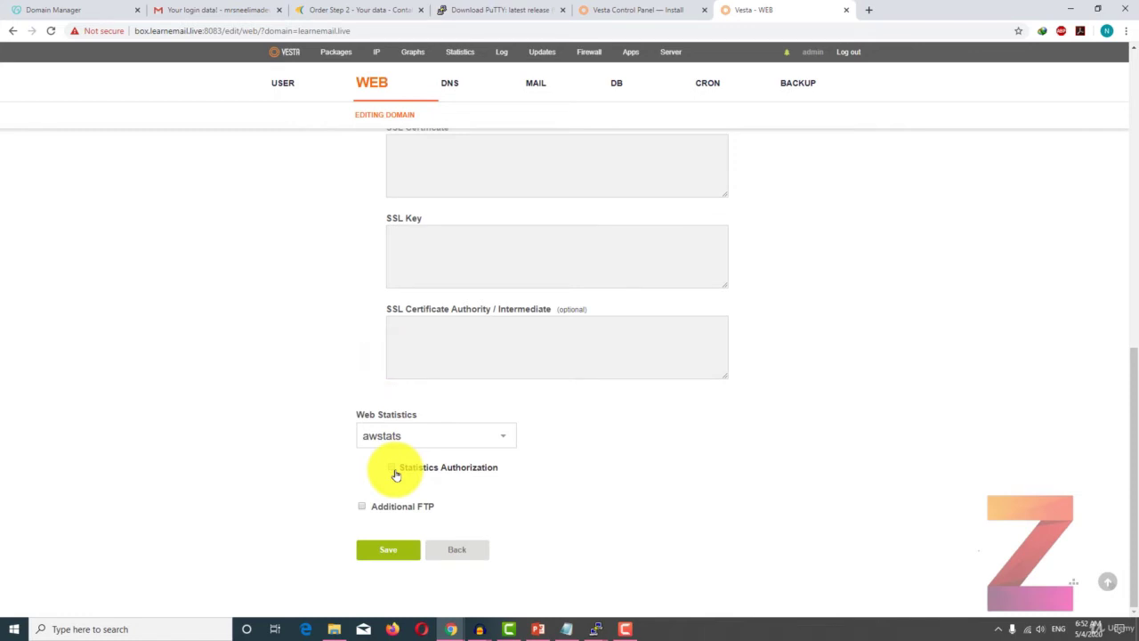
{"action": "left_click", "coordinate": [365, 509]}
{"action": "scroll", "coordinate": [356, 480], "scroll_direction": "down", "scroll_amount": 5}
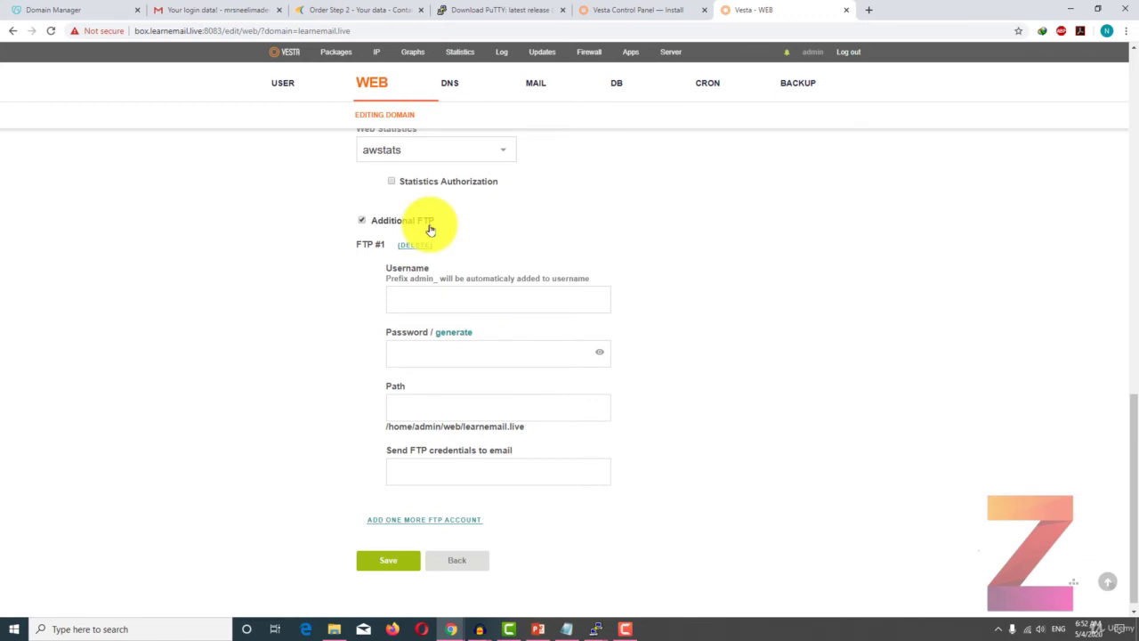
- Enter FTP username 'word' and a password, leaving the path at its default
{"action": "left_click", "coordinate": [459, 307]}
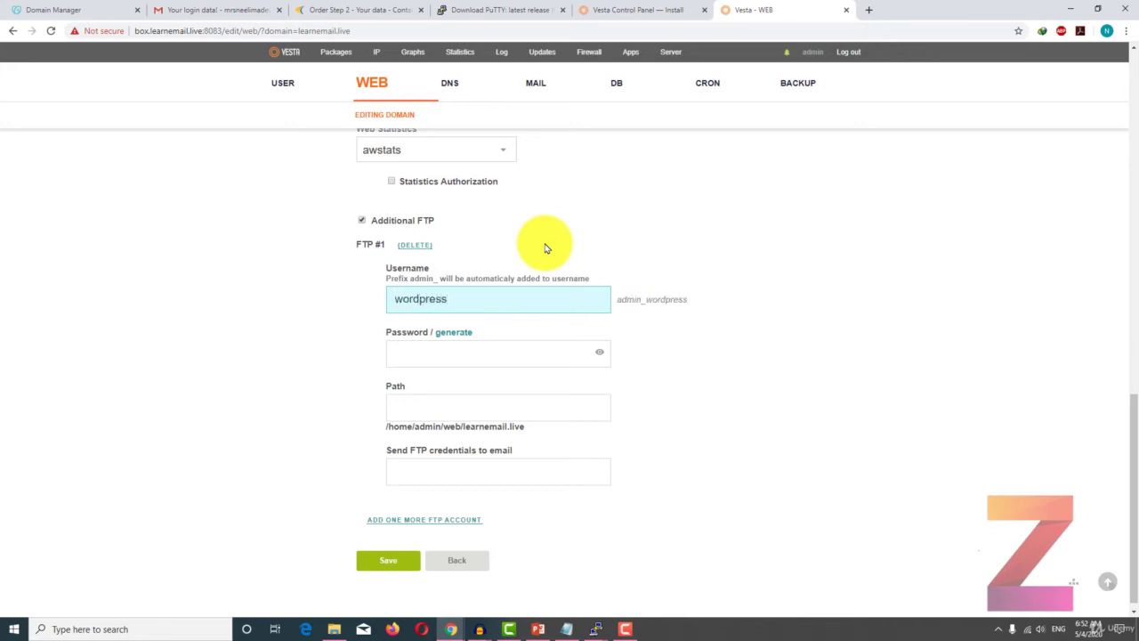
{"action": "left_click", "coordinate": [490, 360]}
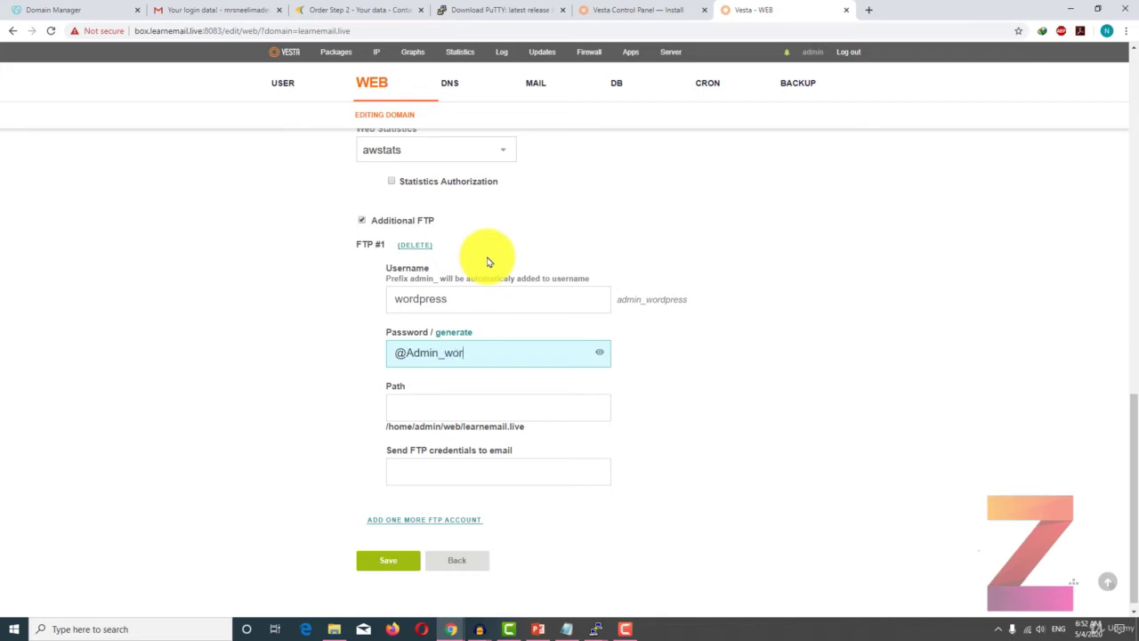
{"action": "left_click", "coordinate": [464, 290]}
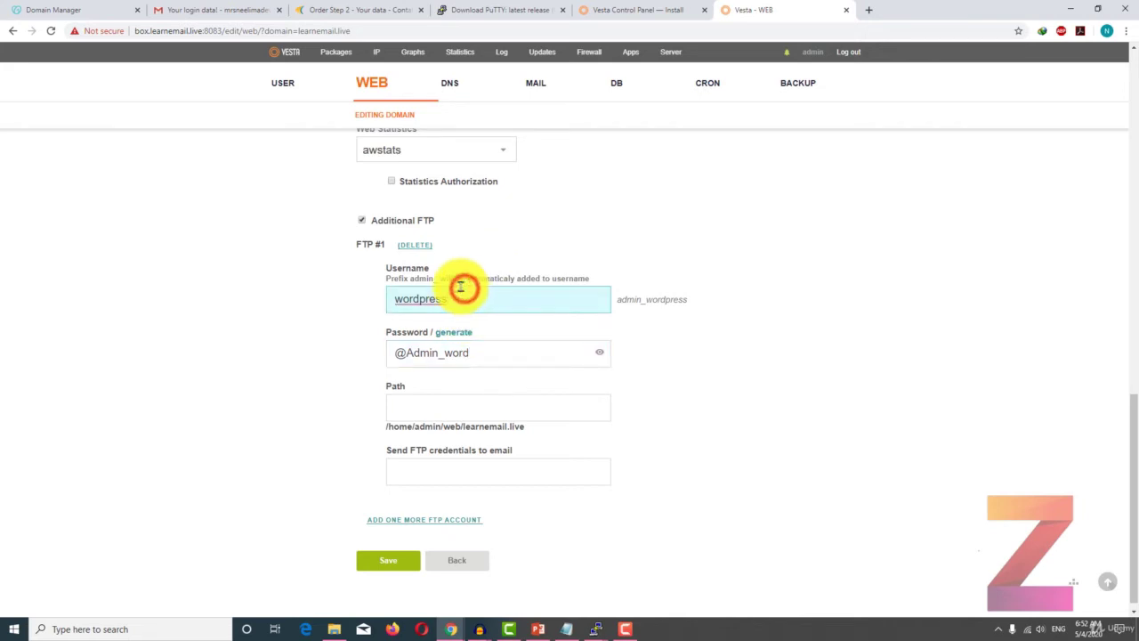
{"action": "key", "text": "BackSpace"}
{"action": "key", "text": "BackSpace"}
{"action": "key", "text": "BackSpace"}
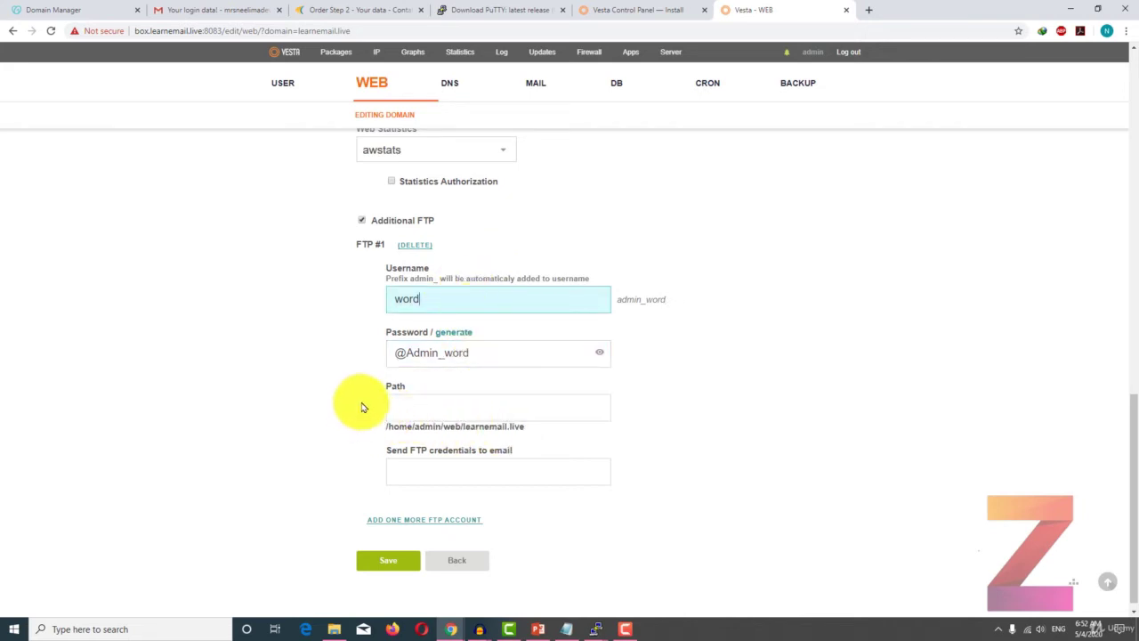
{"action": "left_click", "coordinate": [415, 401]}
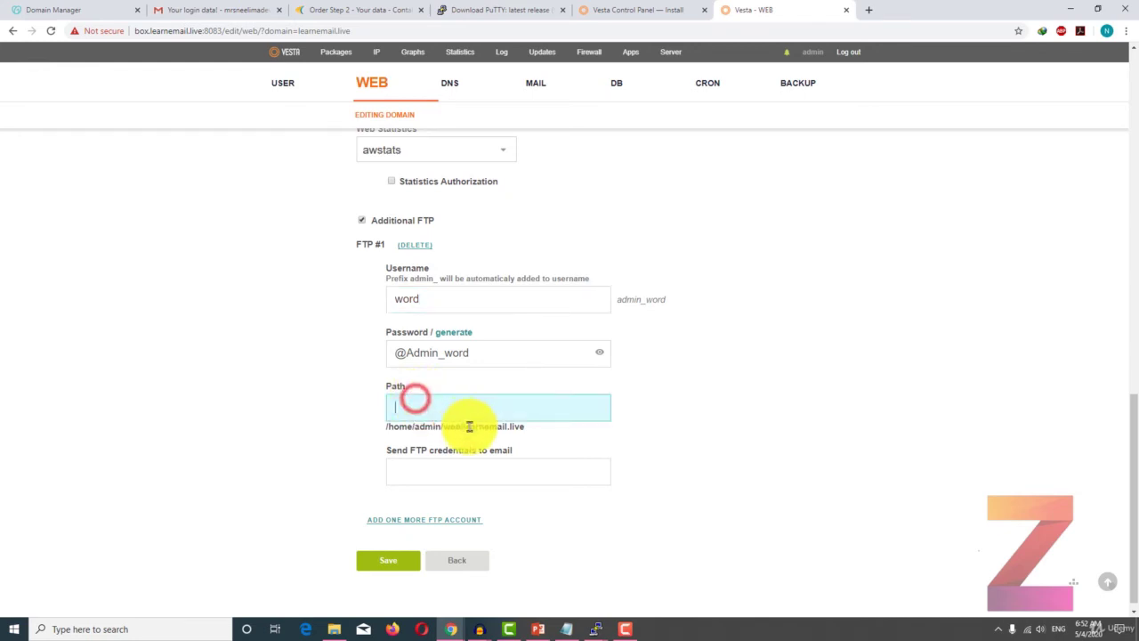
{"action": "left_click", "coordinate": [390, 427]}
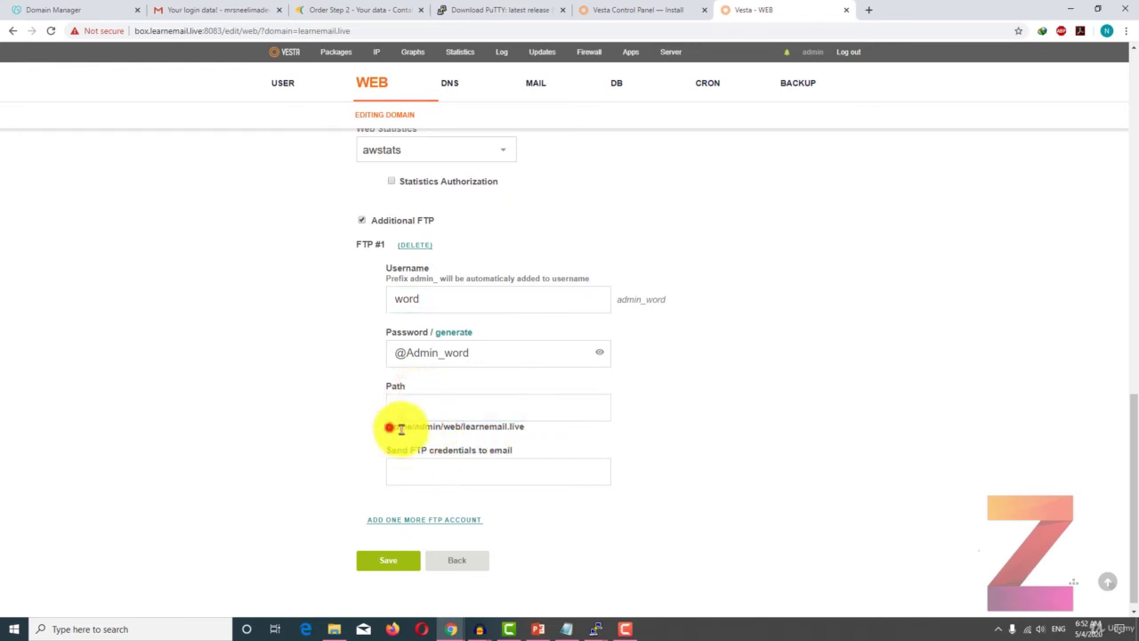
{"action": "left_click_drag", "start_coordinate": [388, 428], "coordinate": [526, 424]}
{"action": "left_click", "coordinate": [362, 397]}
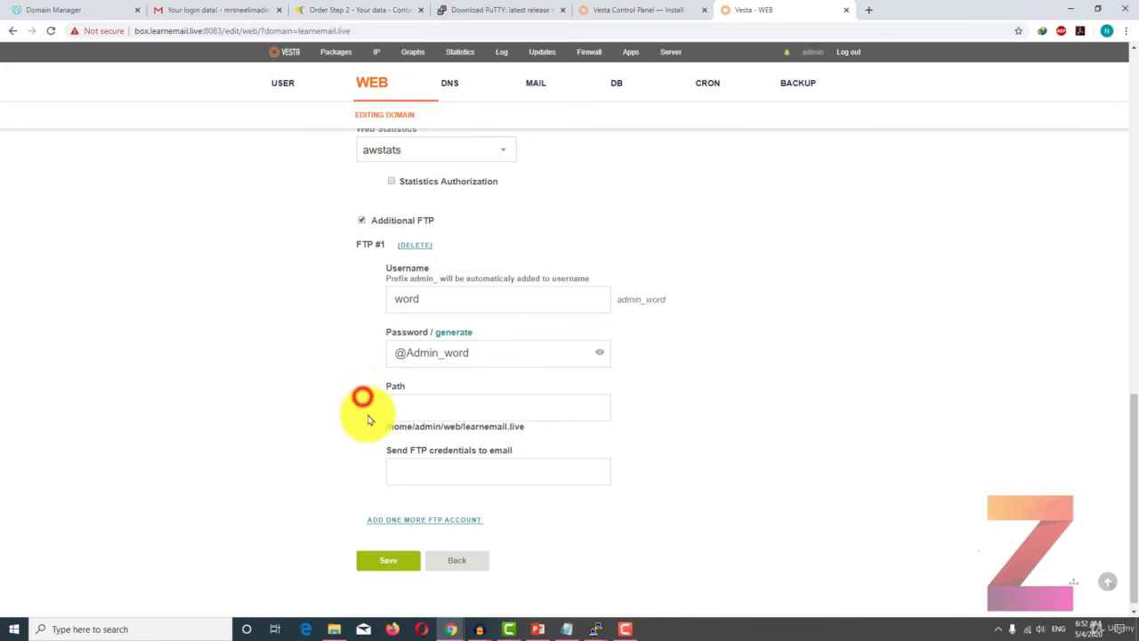
{"action": "left_click_drag", "start_coordinate": [386, 426], "coordinate": [529, 429]}
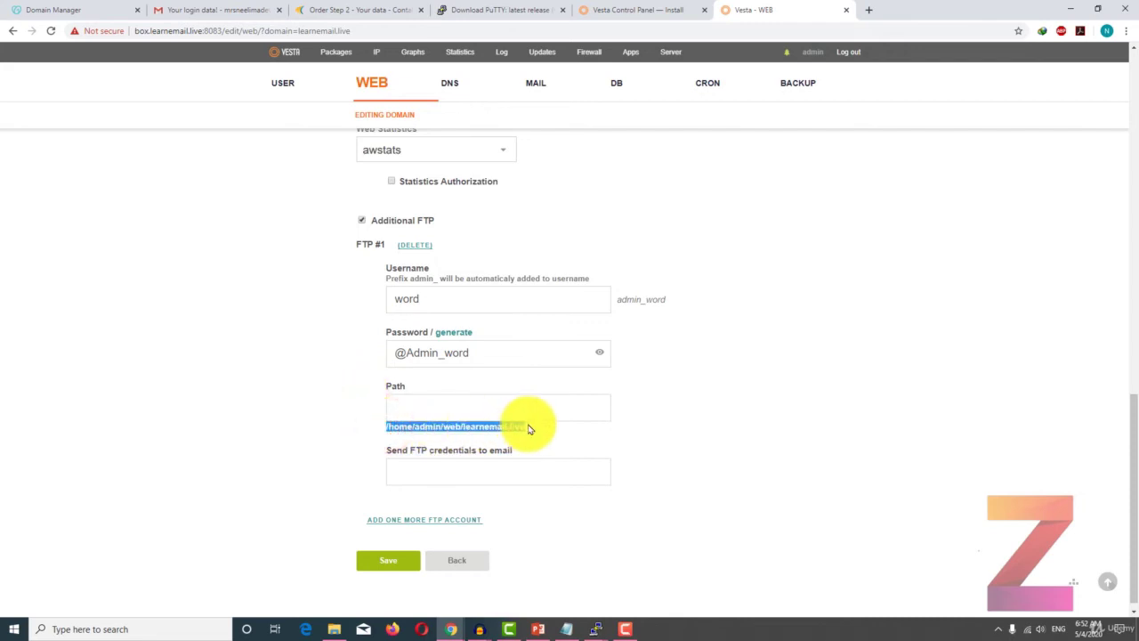
{"action": "left_click", "coordinate": [508, 406]}
- Save learnemail.live's edited web domain settings
{"action": "left_click", "coordinate": [451, 465]}
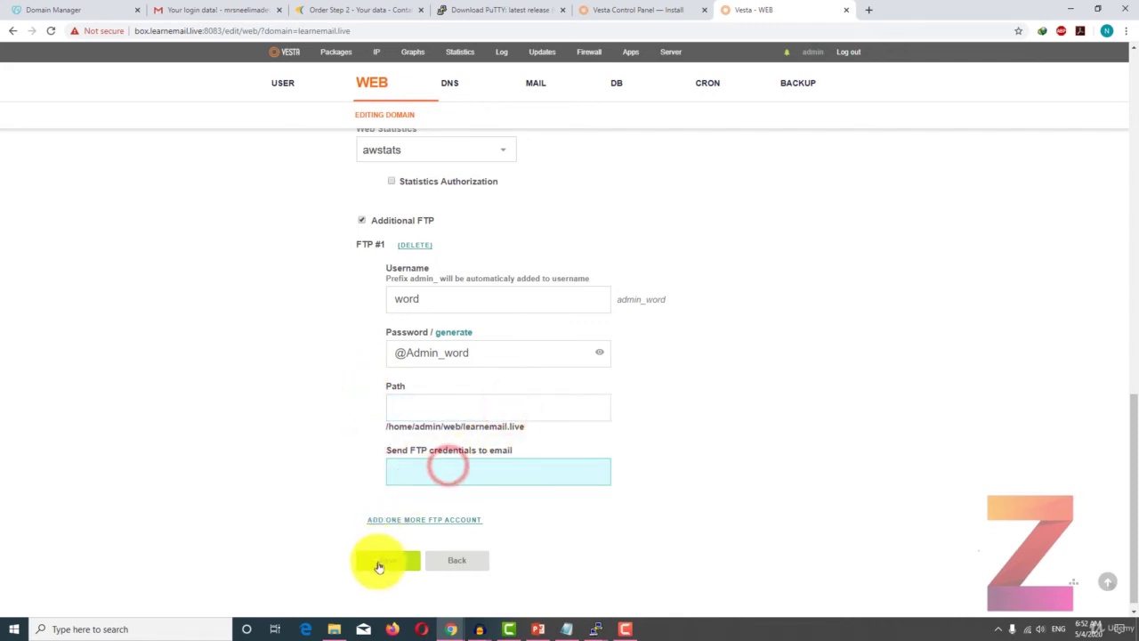
{"action": "scroll", "coordinate": [273, 459], "scroll_direction": "up", "scroll_amount": 6}
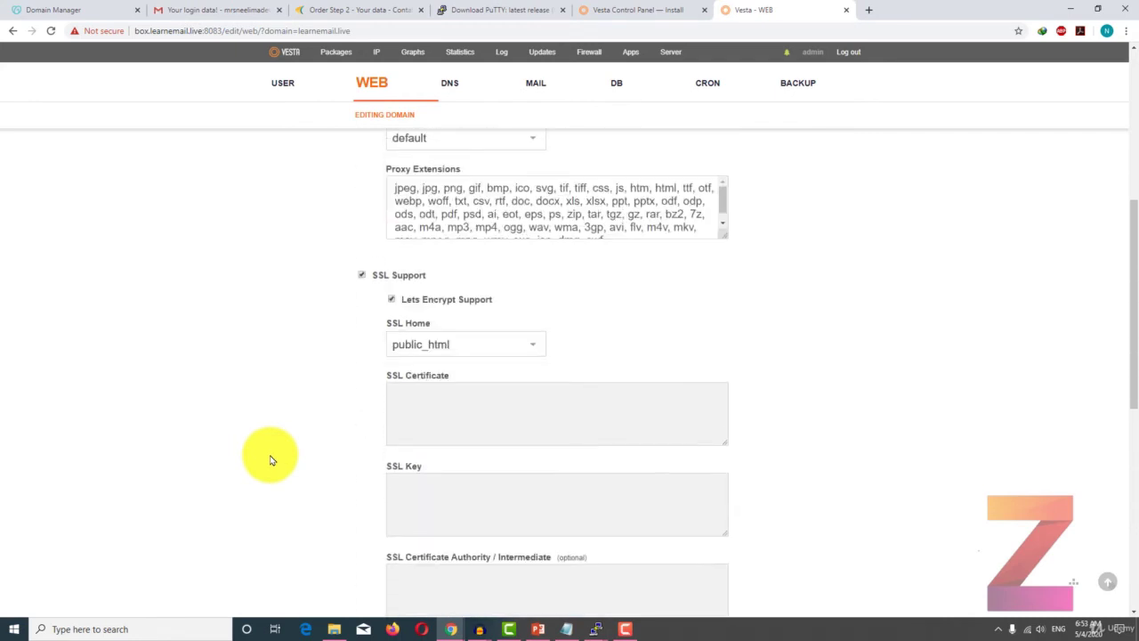
{"action": "scroll", "coordinate": [285, 399], "scroll_direction": "down", "scroll_amount": 1}
{"action": "scroll", "coordinate": [329, 346], "scroll_direction": "down", "scroll_amount": 2}
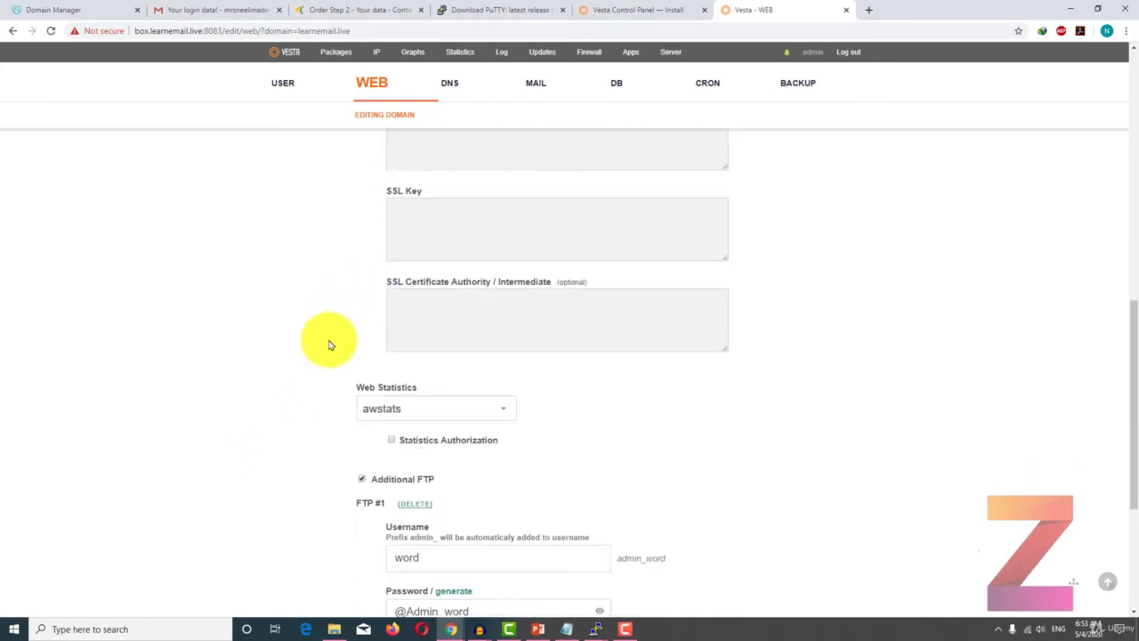
{"action": "scroll", "coordinate": [329, 346], "scroll_direction": "down", "scroll_amount": 1}
{"action": "scroll", "coordinate": [338, 432], "scroll_direction": "down", "scroll_amount": 1}
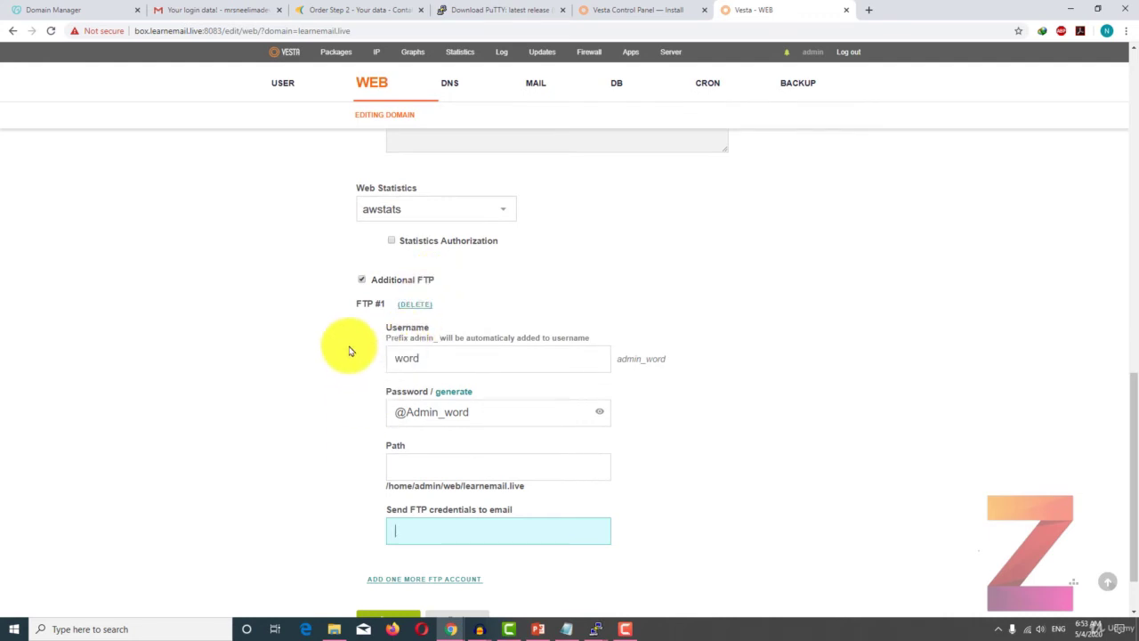
{"action": "scroll", "coordinate": [351, 374], "scroll_direction": "down", "scroll_amount": 1}
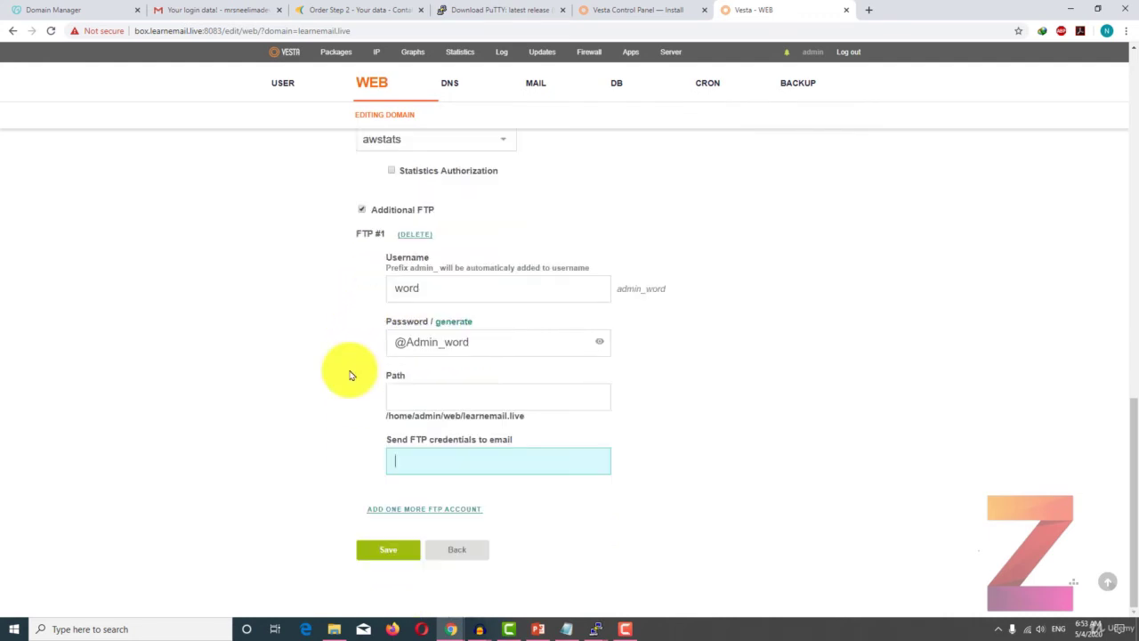
{"action": "left_click", "coordinate": [387, 549]}
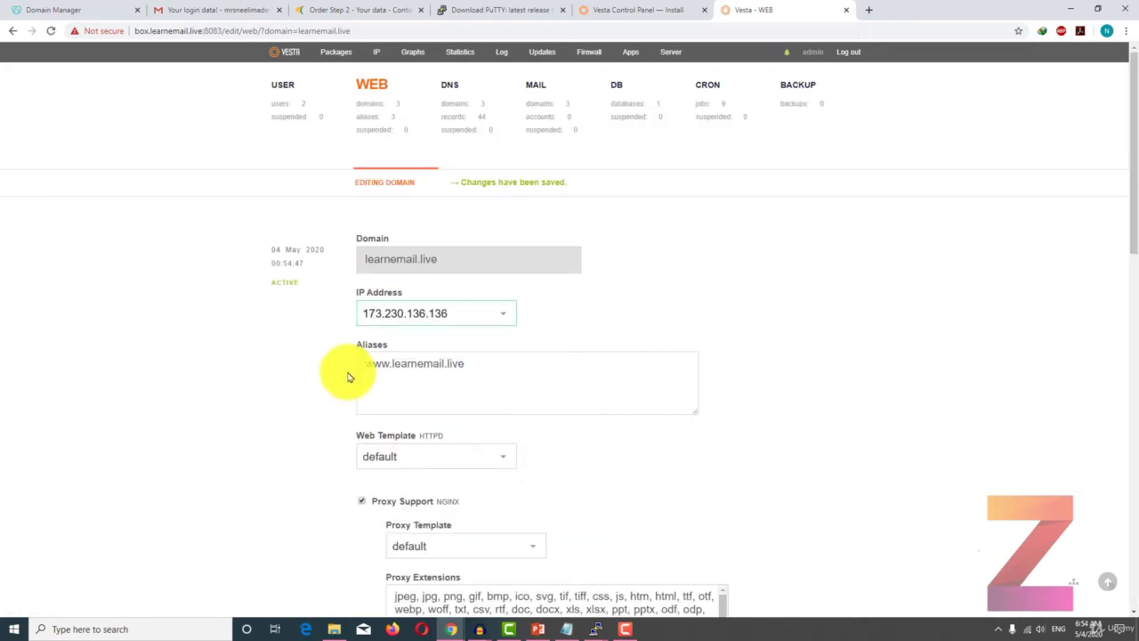
- Return to the WEB list and check learnemail.live's Lets Encrypt SSL and awstats values
{"action": "scroll", "coordinate": [348, 376], "scroll_direction": "down", "scroll_amount": 10}
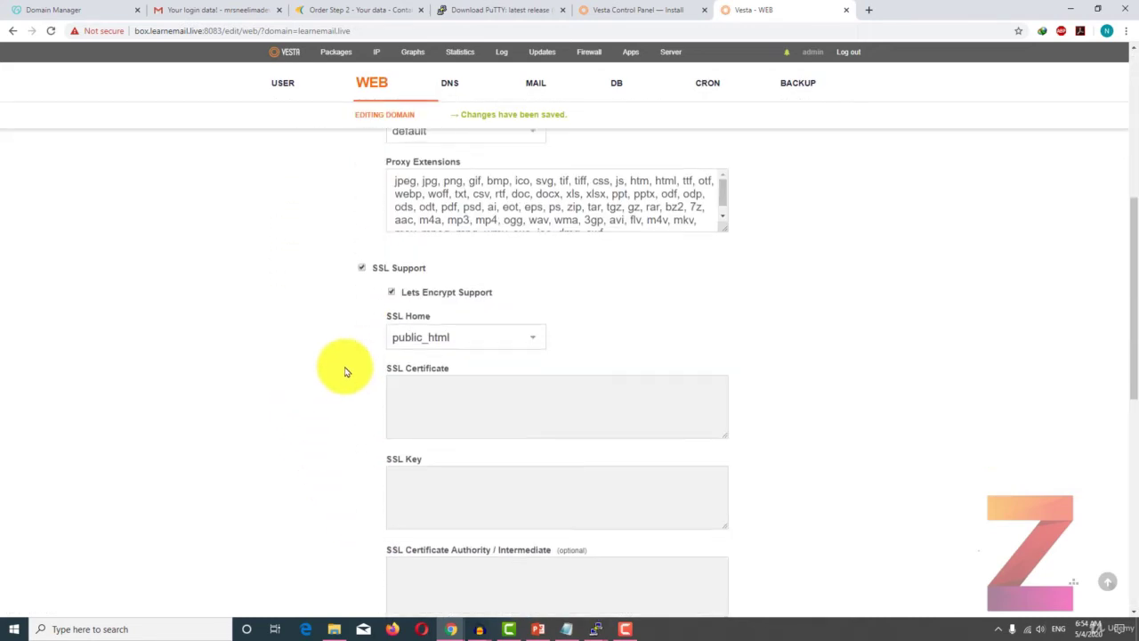
{"action": "scroll", "coordinate": [346, 372], "scroll_direction": "down", "scroll_amount": 4}
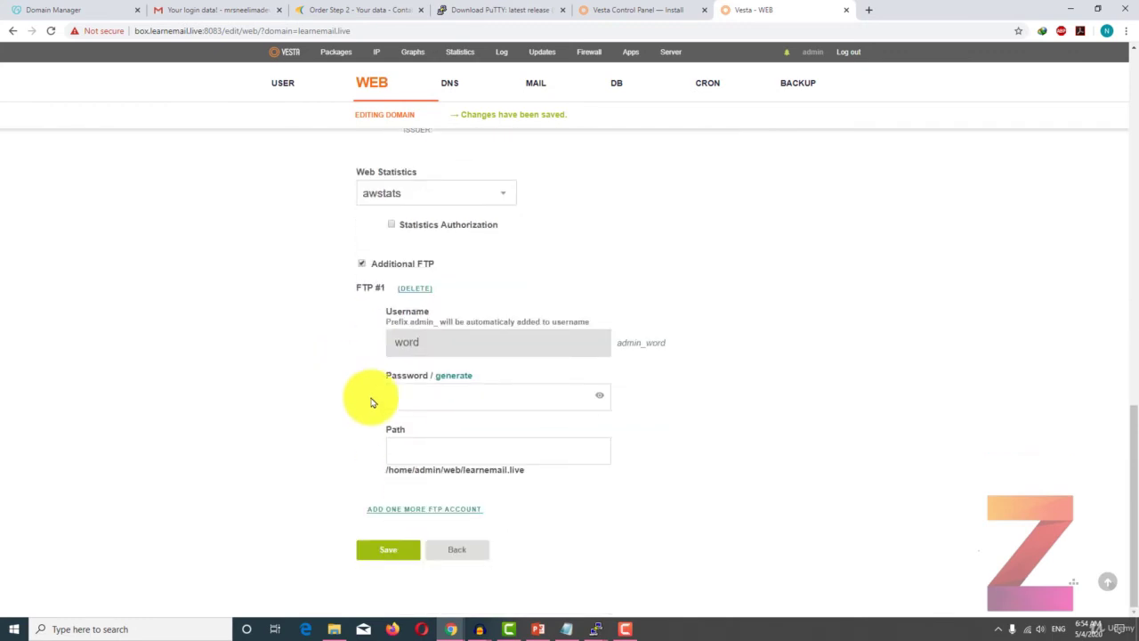
{"action": "left_click", "coordinate": [446, 550]}
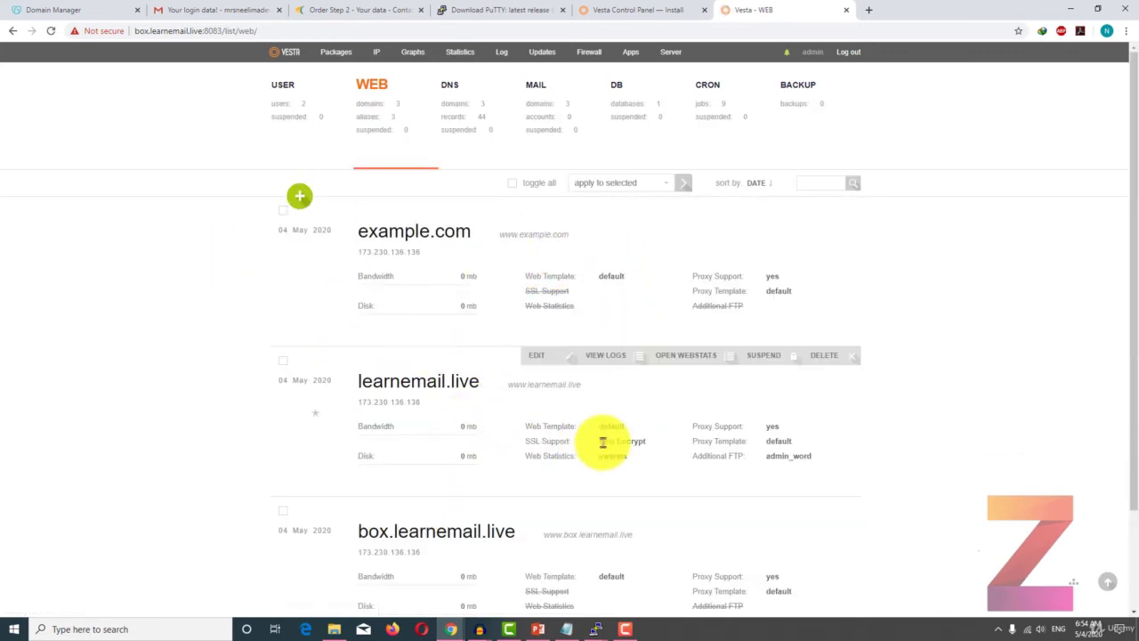
{"action": "left_click_drag", "start_coordinate": [601, 441], "coordinate": [648, 441]}
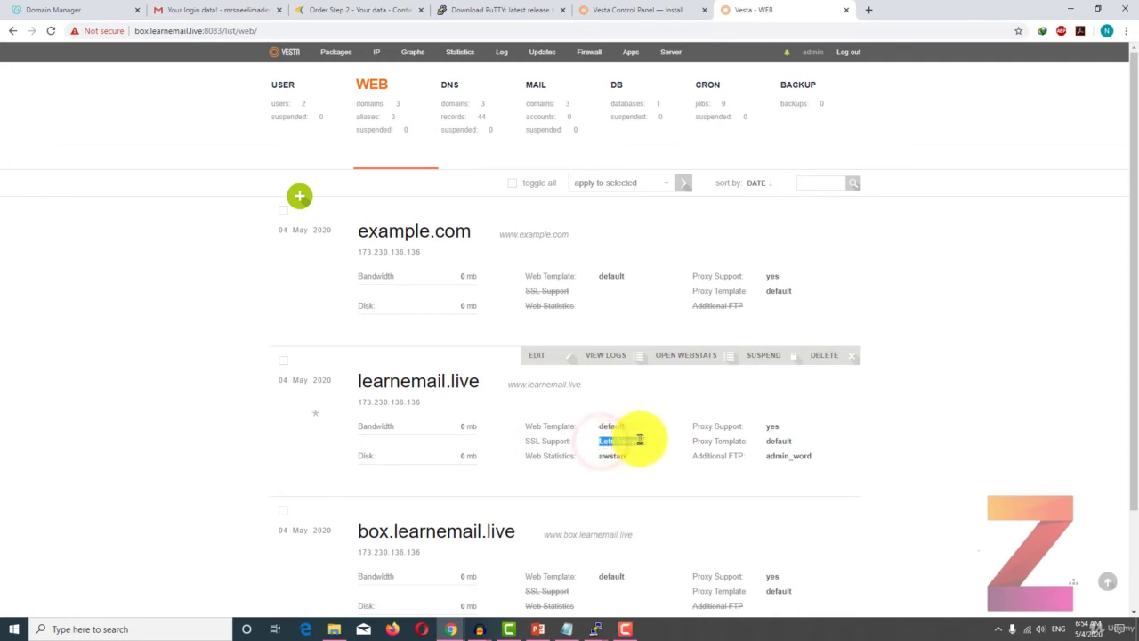
{"action": "double_click", "coordinate": [599, 458]}
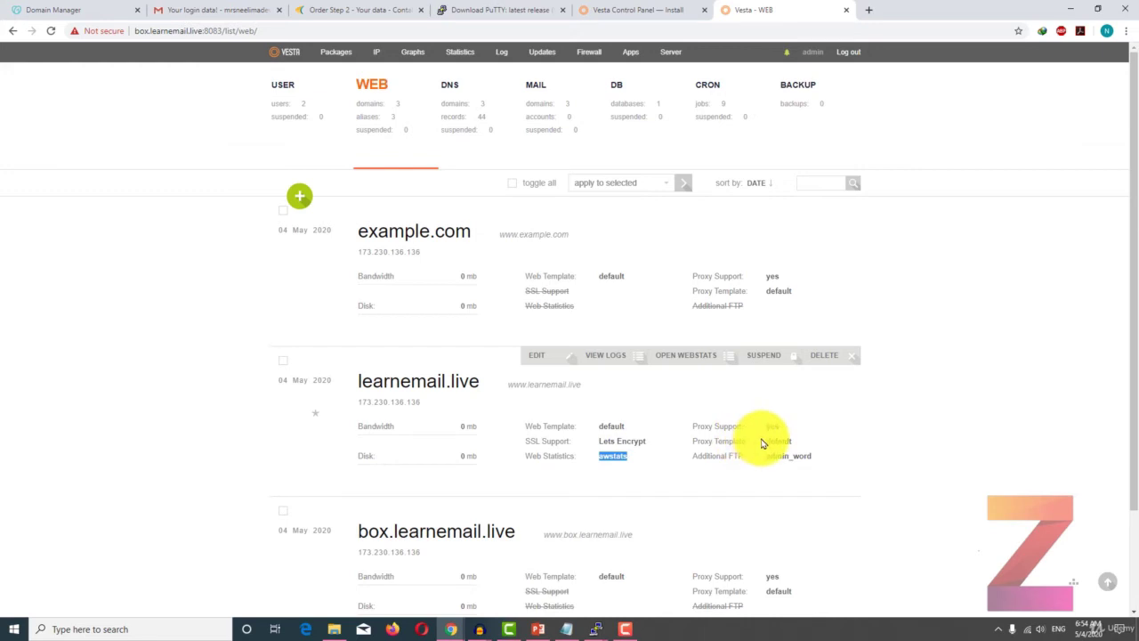
{"action": "left_click", "coordinate": [771, 453]}
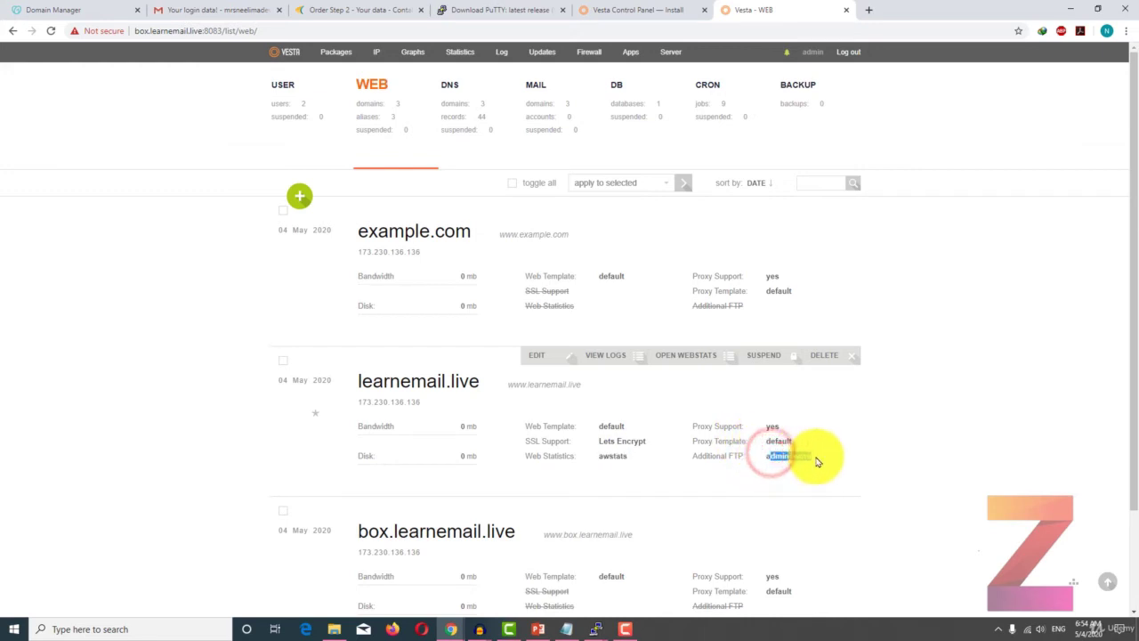
- Reopen learnemail.live's settings to review them, then go back to the WEB list
{"action": "left_click", "coordinate": [538, 362]}
{"action": "scroll", "coordinate": [311, 338], "scroll_direction": "down", "scroll_amount": 2}
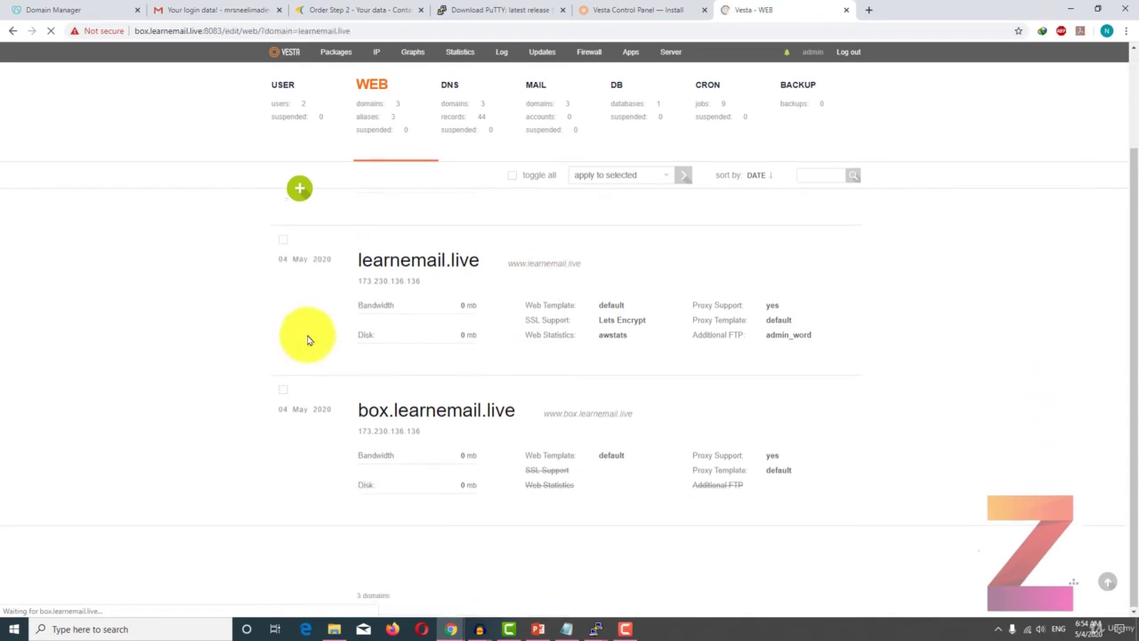
{"action": "scroll", "coordinate": [491, 341], "scroll_direction": "down", "scroll_amount": 7}
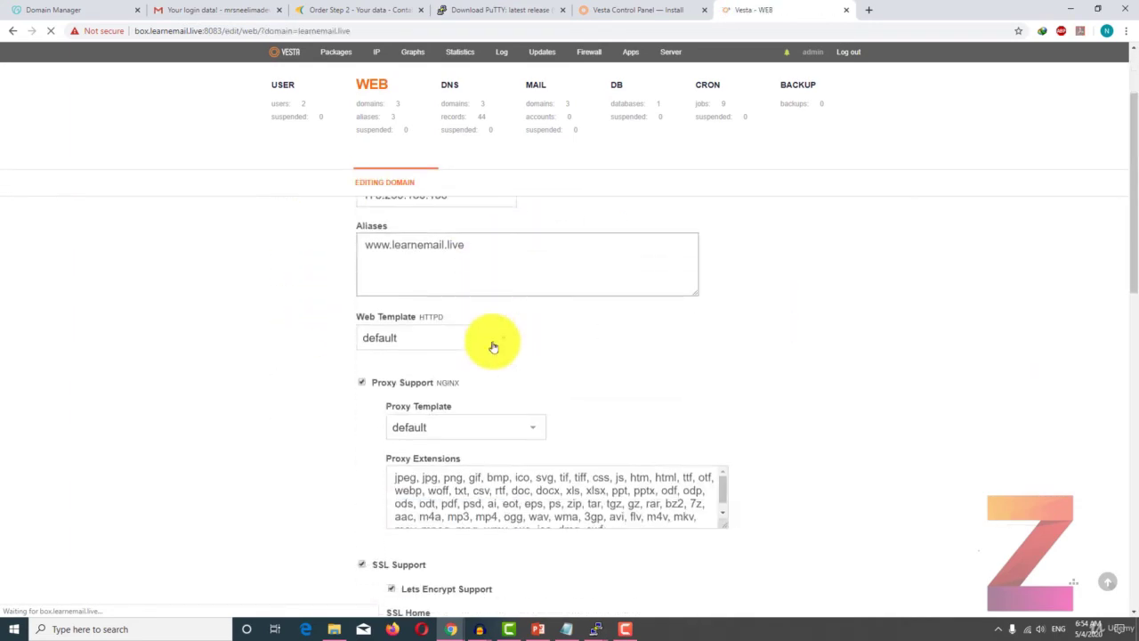
{"action": "scroll", "coordinate": [349, 305], "scroll_direction": "up", "scroll_amount": 1}
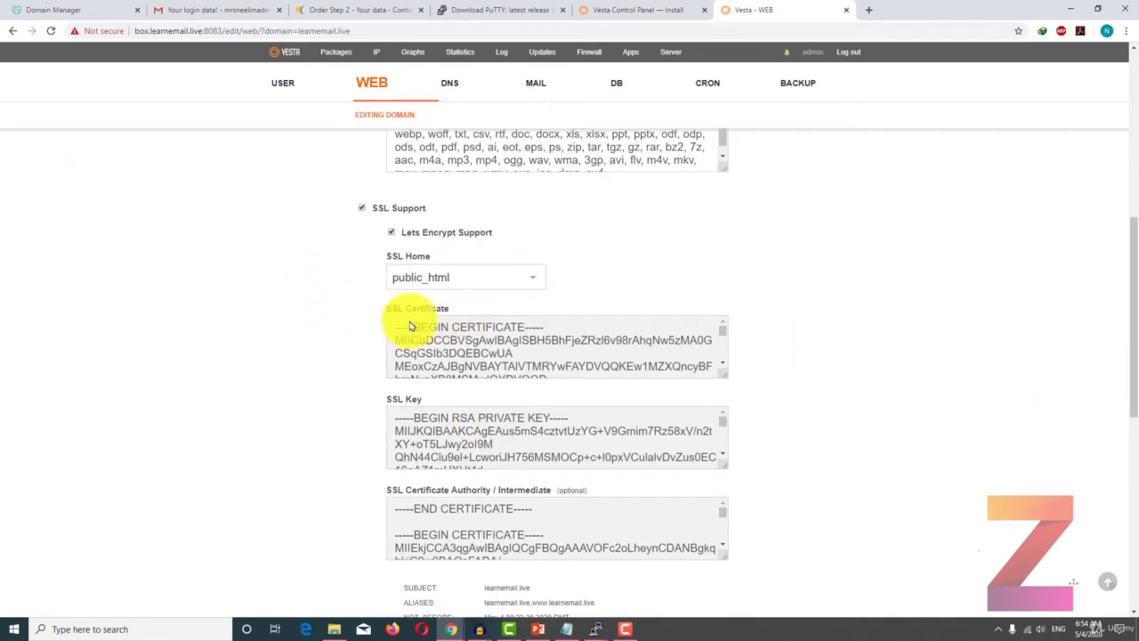
{"action": "scroll", "coordinate": [310, 436], "scroll_direction": "down", "scroll_amount": 3}
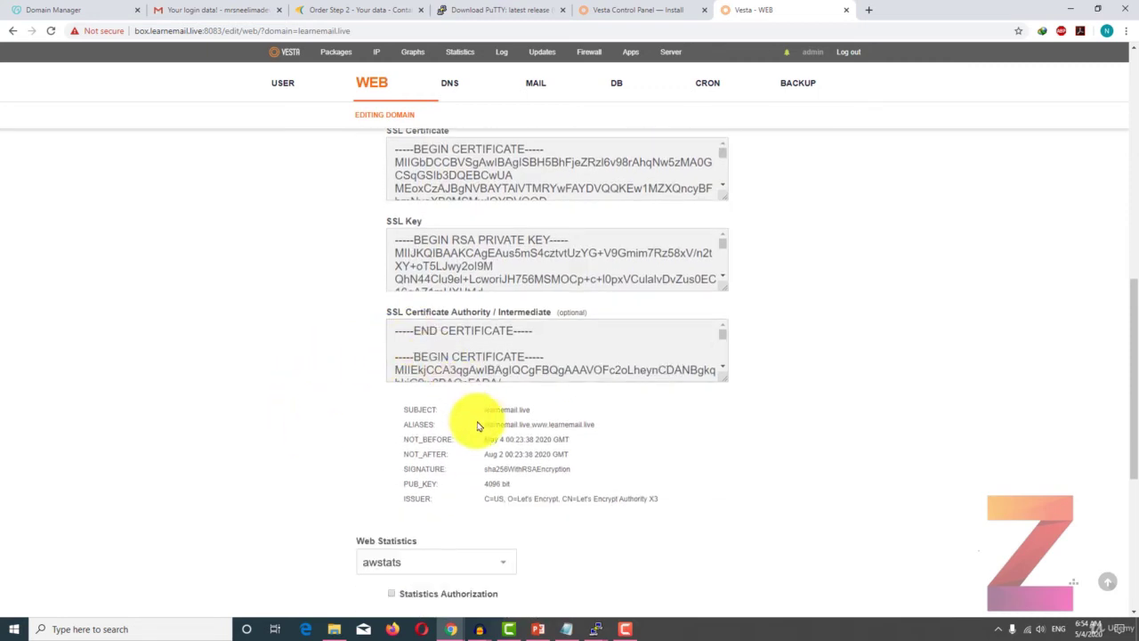
{"action": "scroll", "coordinate": [363, 478], "scroll_direction": "down", "scroll_amount": 3}
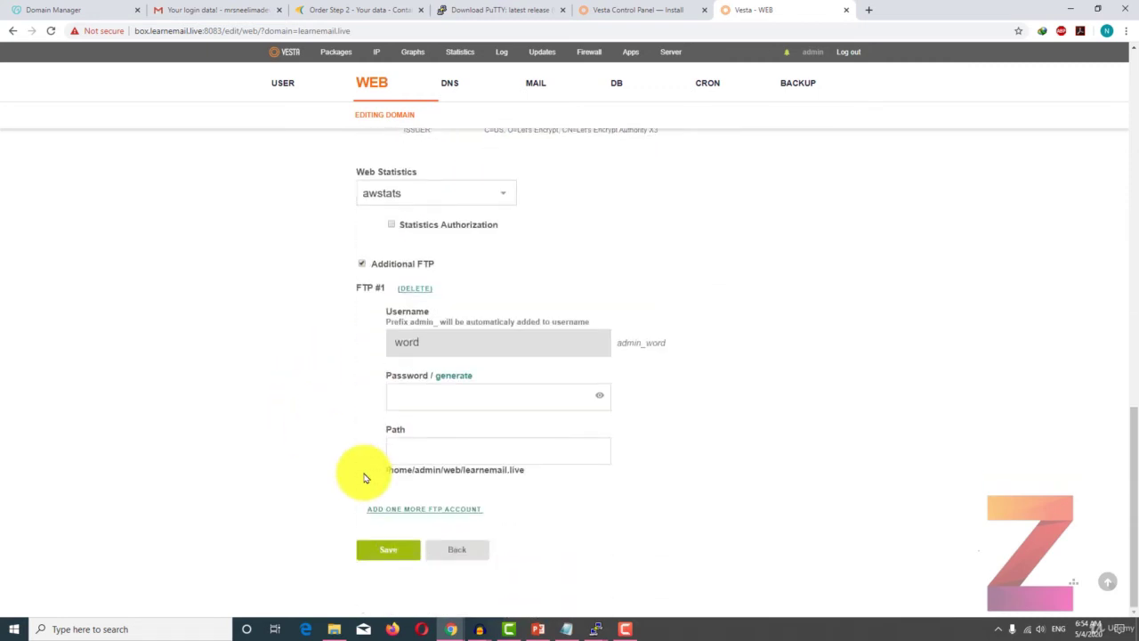
{"action": "left_click", "coordinate": [478, 548]}
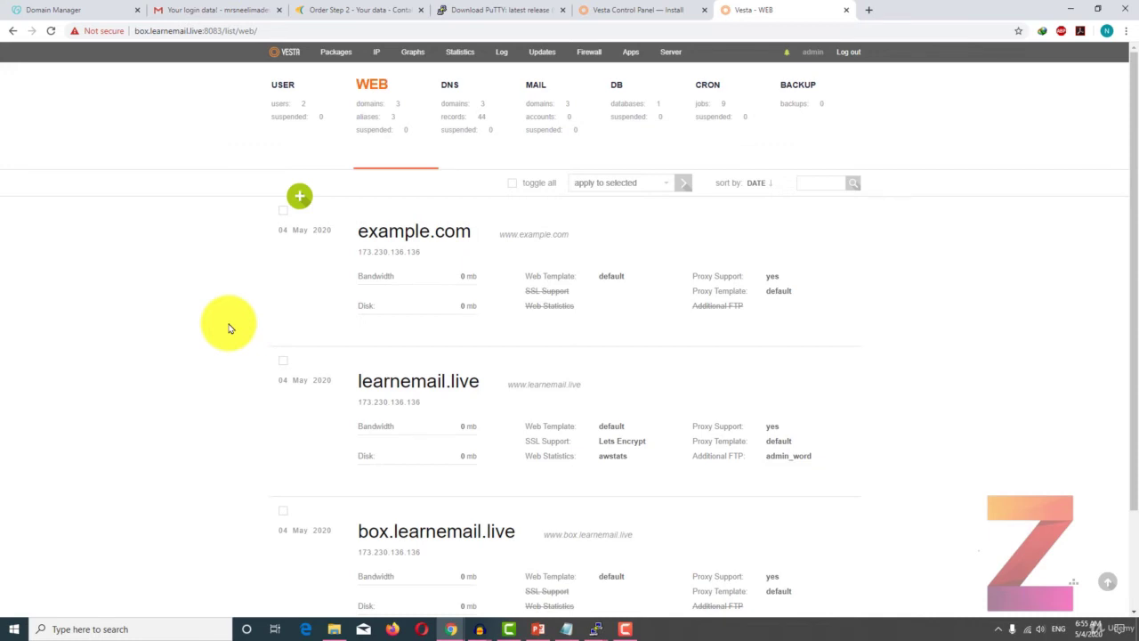
{"action": "left_click", "coordinate": [627, 626]}
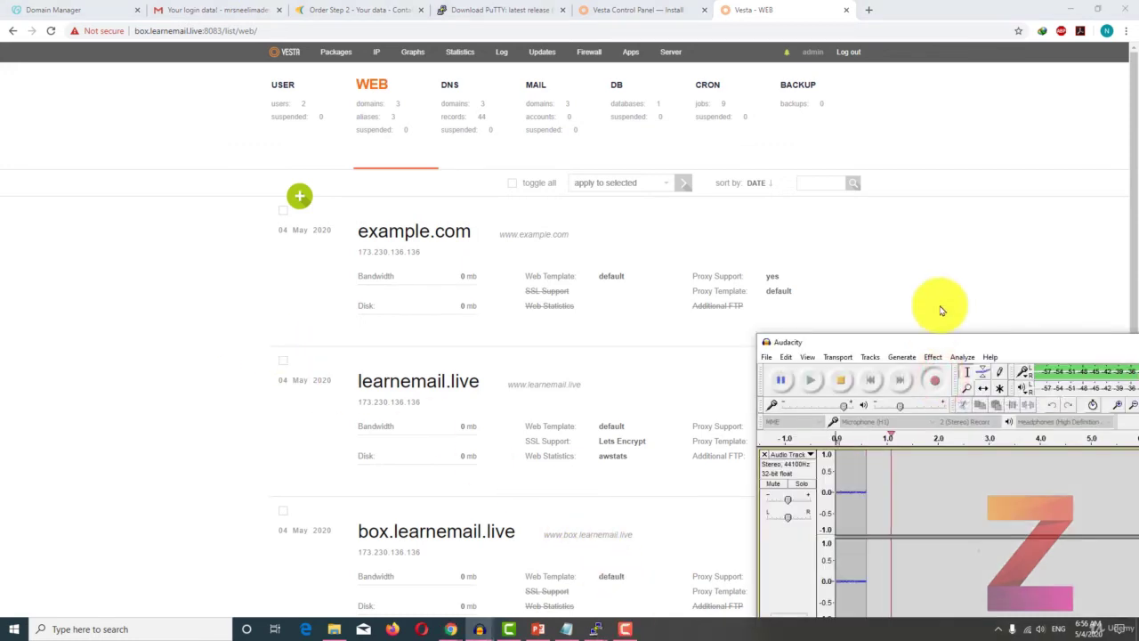
- Start a new mail account named 'info' on learnemail.live
{"action": "left_click", "coordinate": [941, 308]}
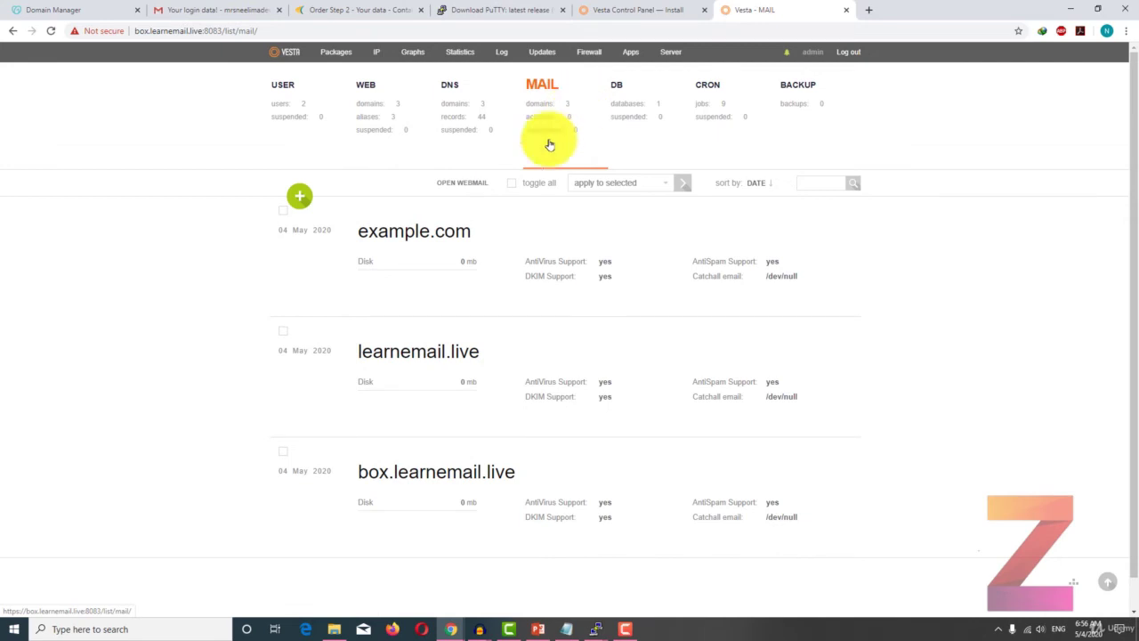
{"action": "left_click", "coordinate": [632, 331]}
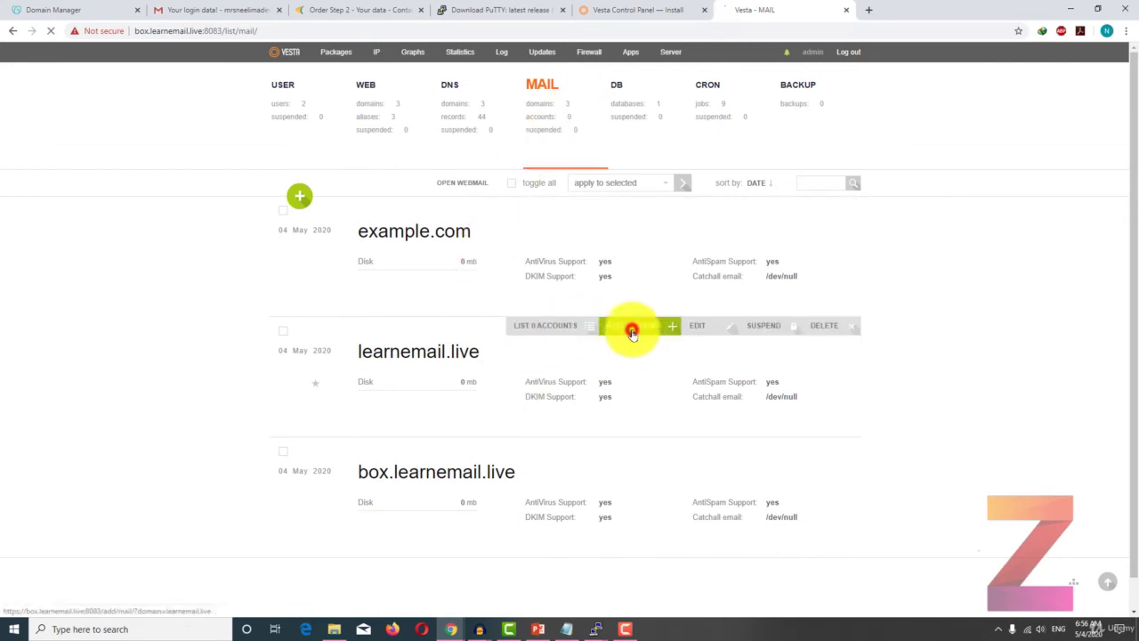
{"action": "left_click", "coordinate": [420, 312]}
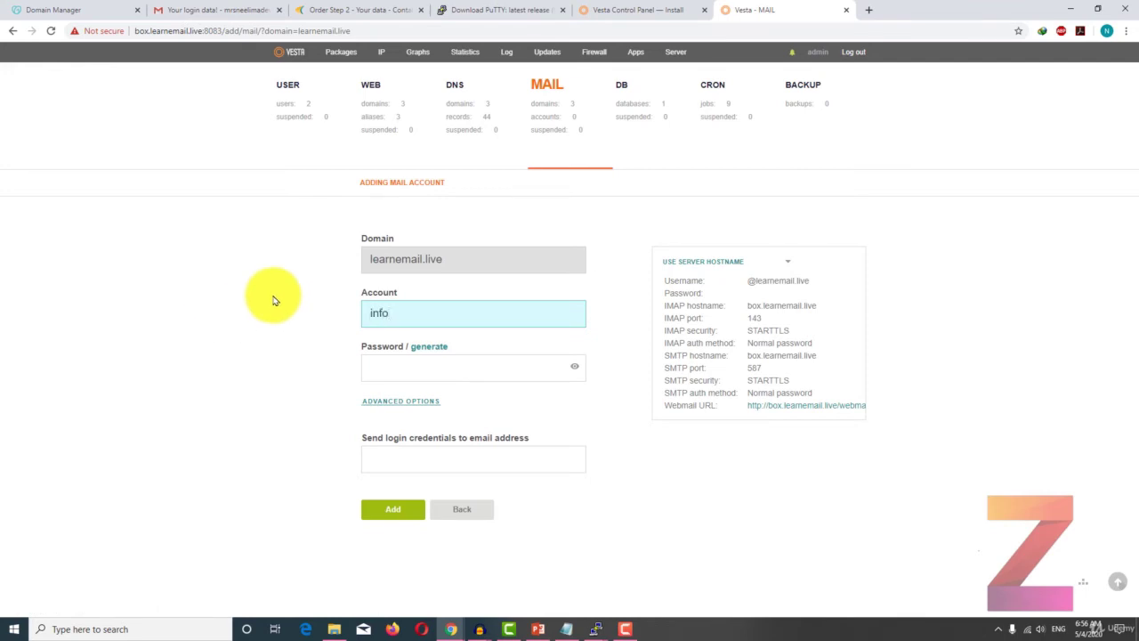
{"action": "double_click", "coordinate": [397, 316]}
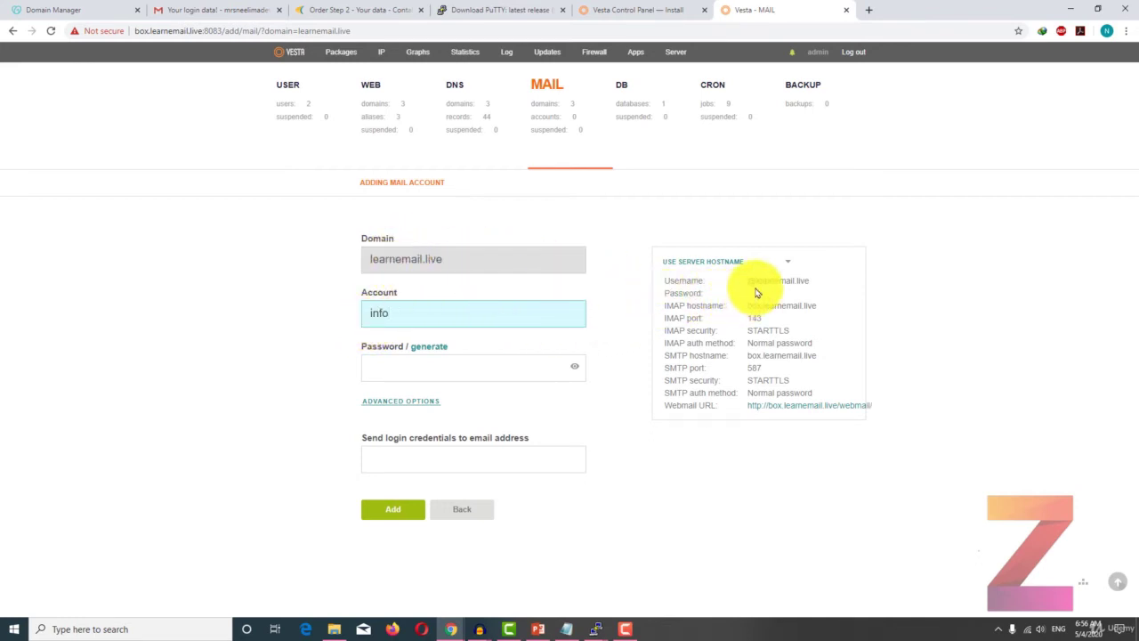
{"action": "left_click_drag", "start_coordinate": [750, 280], "coordinate": [823, 281]}
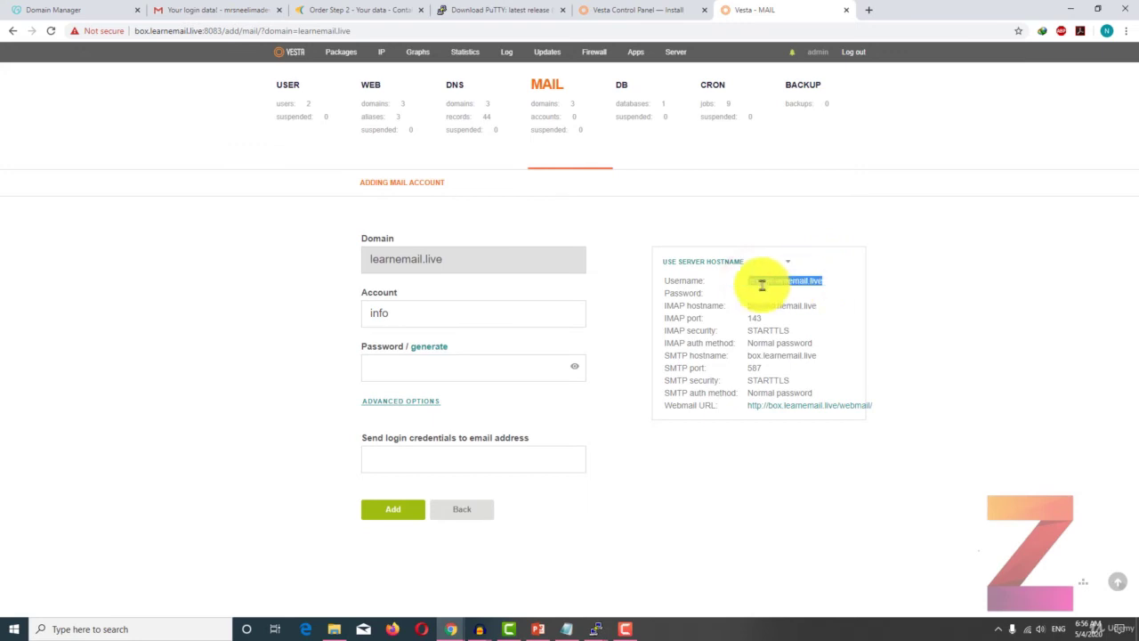
- Generate and copy a random password, then create the info account
{"action": "left_click", "coordinate": [447, 364]}
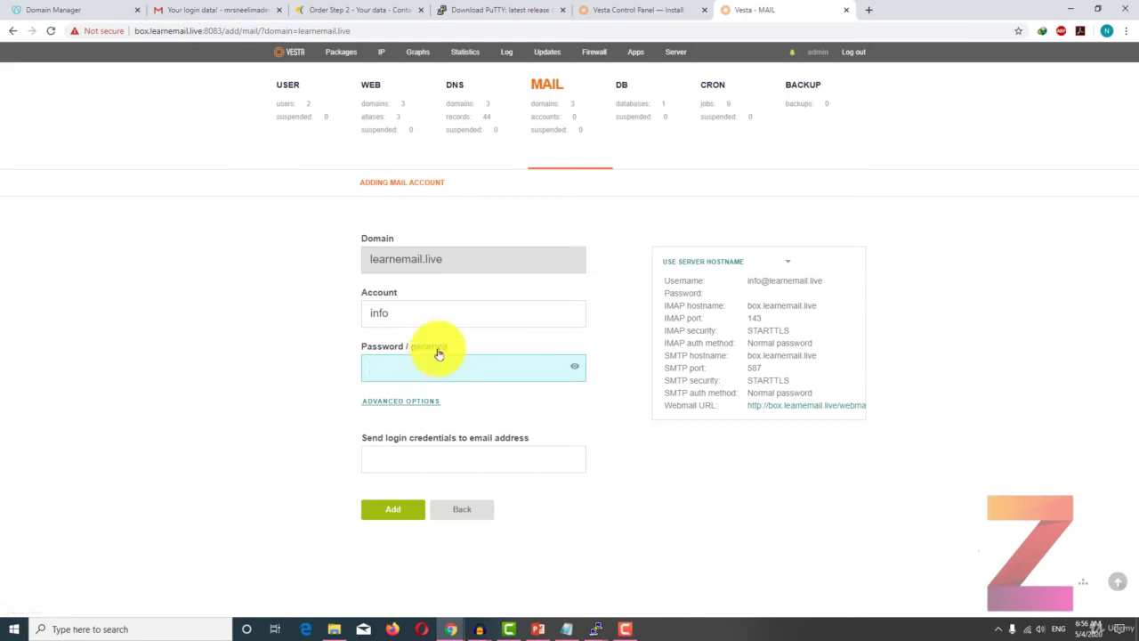
{"action": "left_click", "coordinate": [438, 353]}
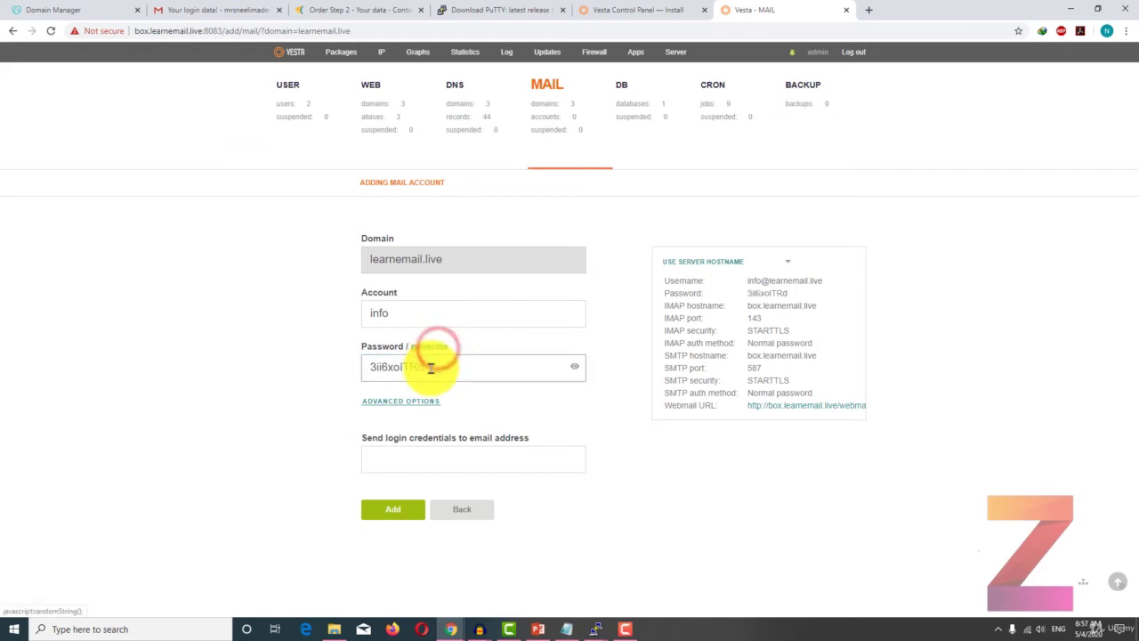
{"action": "left_click_drag", "start_coordinate": [430, 366], "coordinate": [341, 366]}
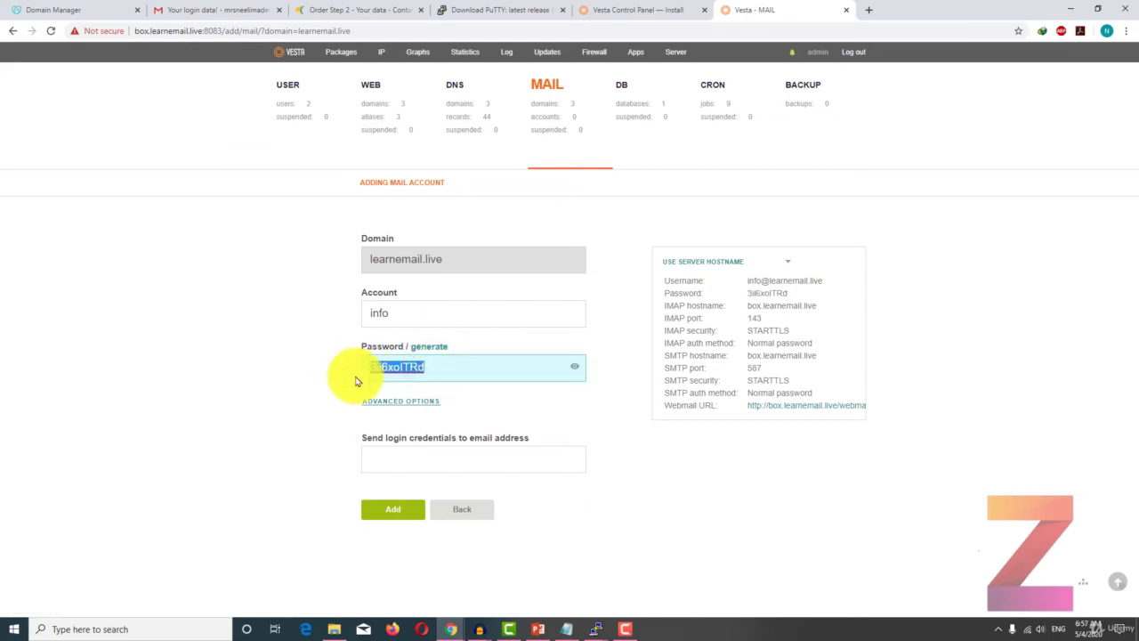
{"action": "left_click", "coordinate": [394, 509]}
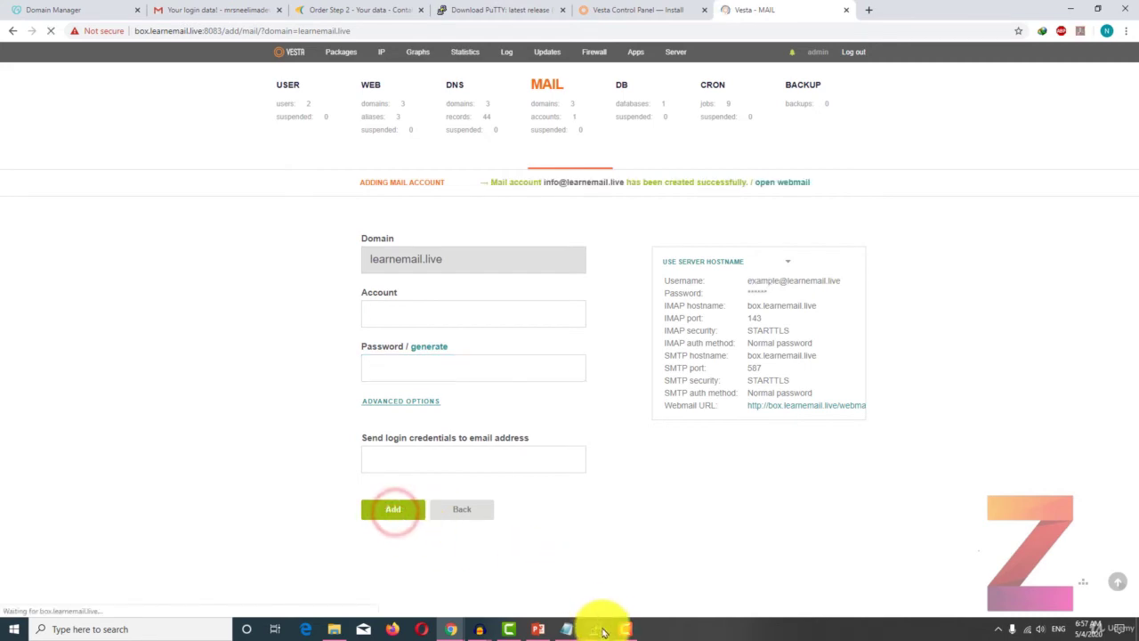
{"action": "left_click", "coordinate": [566, 630]}
- Add an 'info' line below the admin login details in the Notepad notes
{"action": "left_click", "coordinate": [566, 462]}
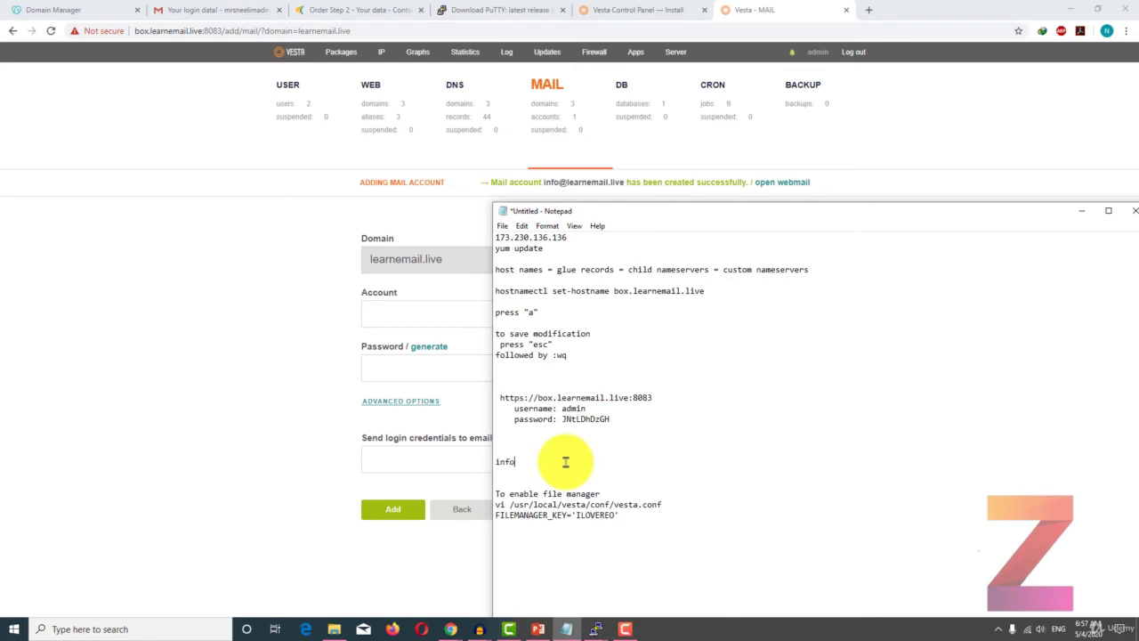
{"action": "type", "text": "info"}
{"action": "key", "text": "Return"}
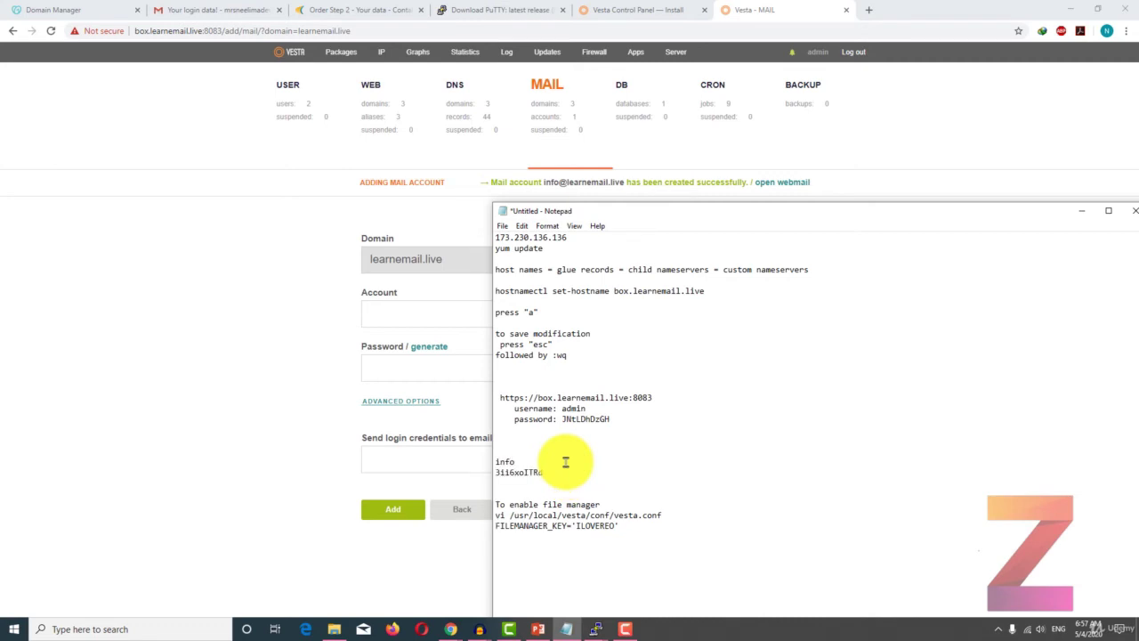
- Return Vesta to the mail domain list and open a new Chrome tab
{"action": "left_click", "coordinate": [244, 414]}
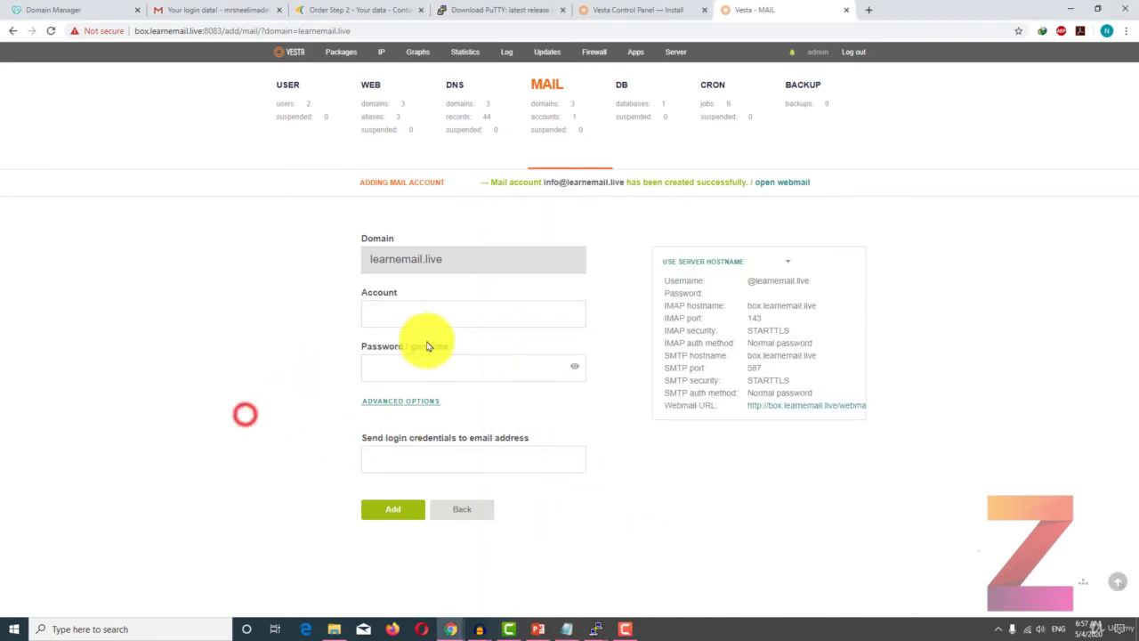
{"action": "left_click", "coordinate": [481, 516]}
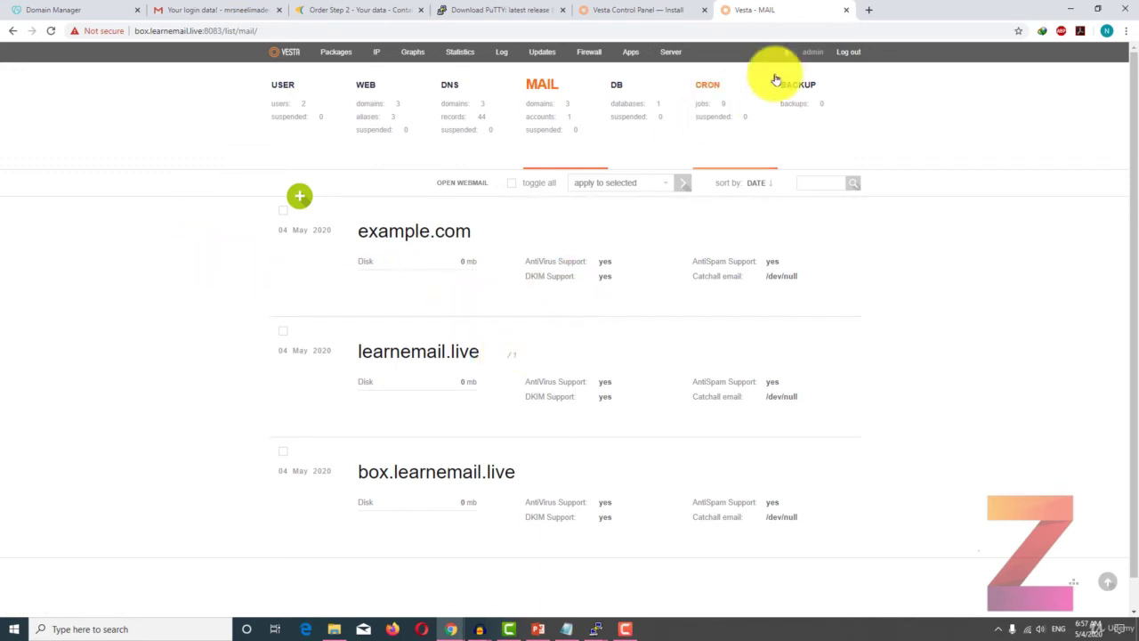
{"action": "left_click", "coordinate": [866, 8]}
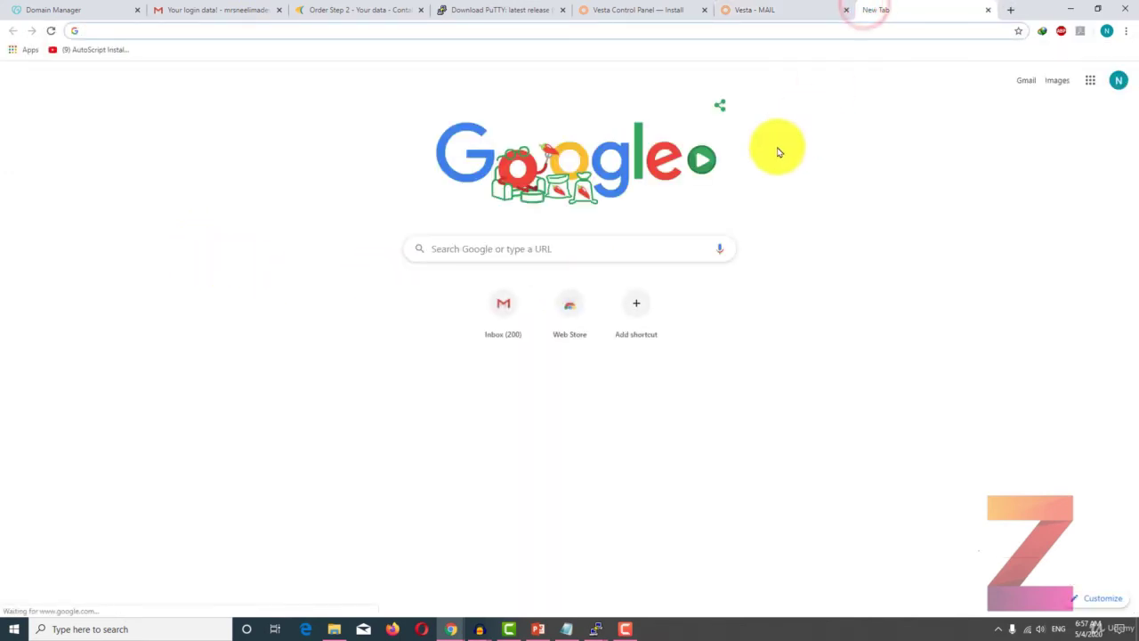
- Load learnemail.live/webmail in the new tab
{"action": "type", "text": "learn"}
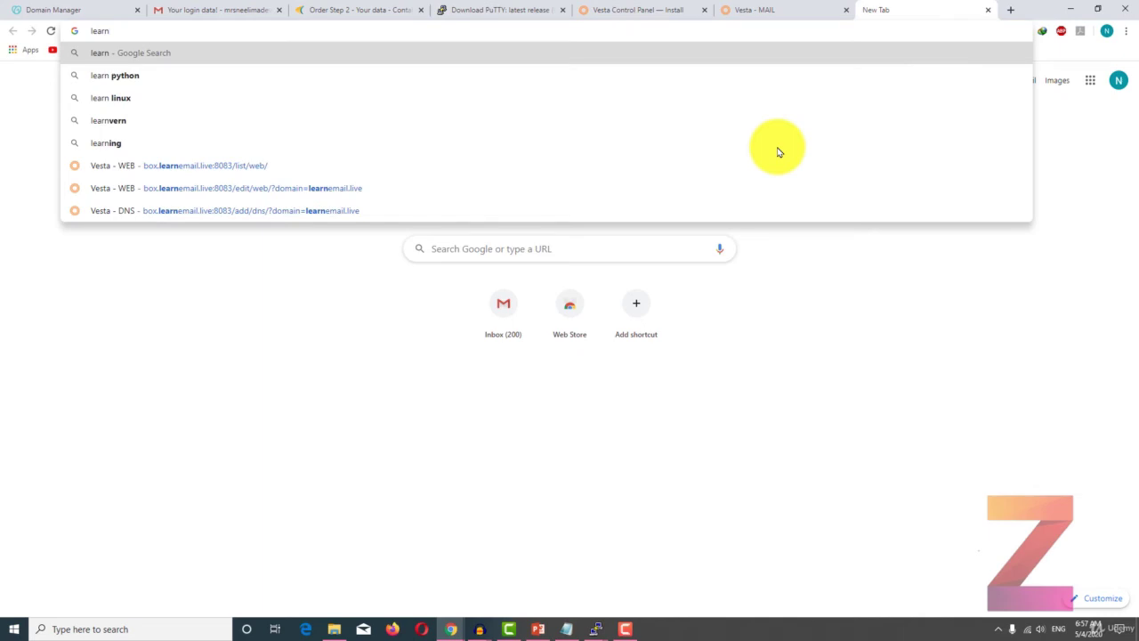
{"action": "type", "text": "email.li"}
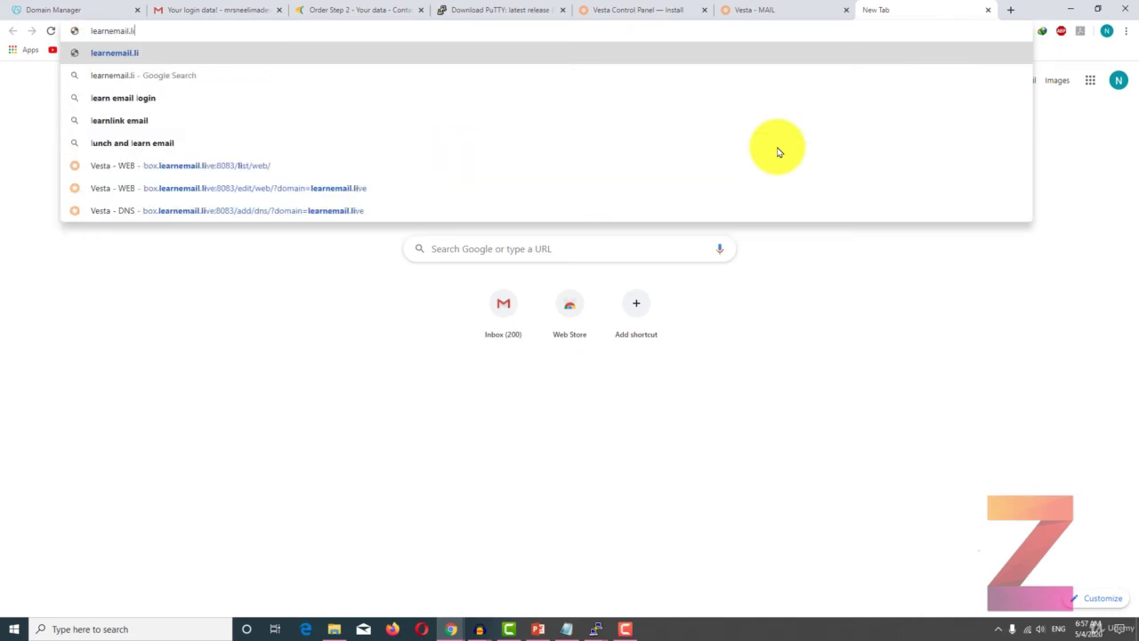
{"action": "type", "text": "ve"}
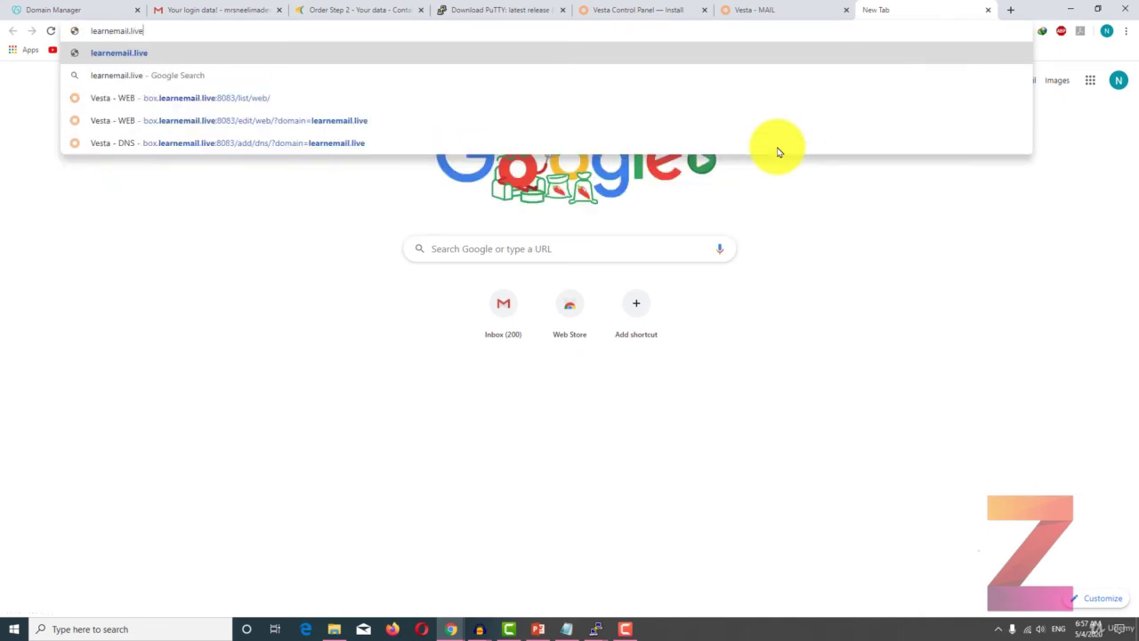
{"action": "type", "text": "/webmail"}
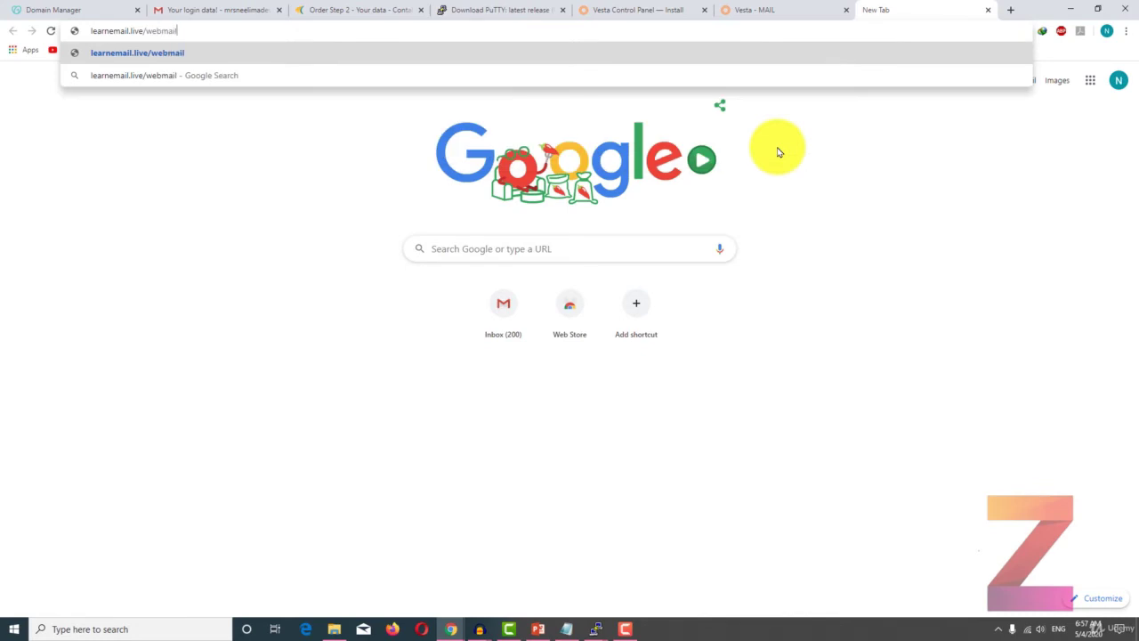
{"action": "key", "text": "Return"}
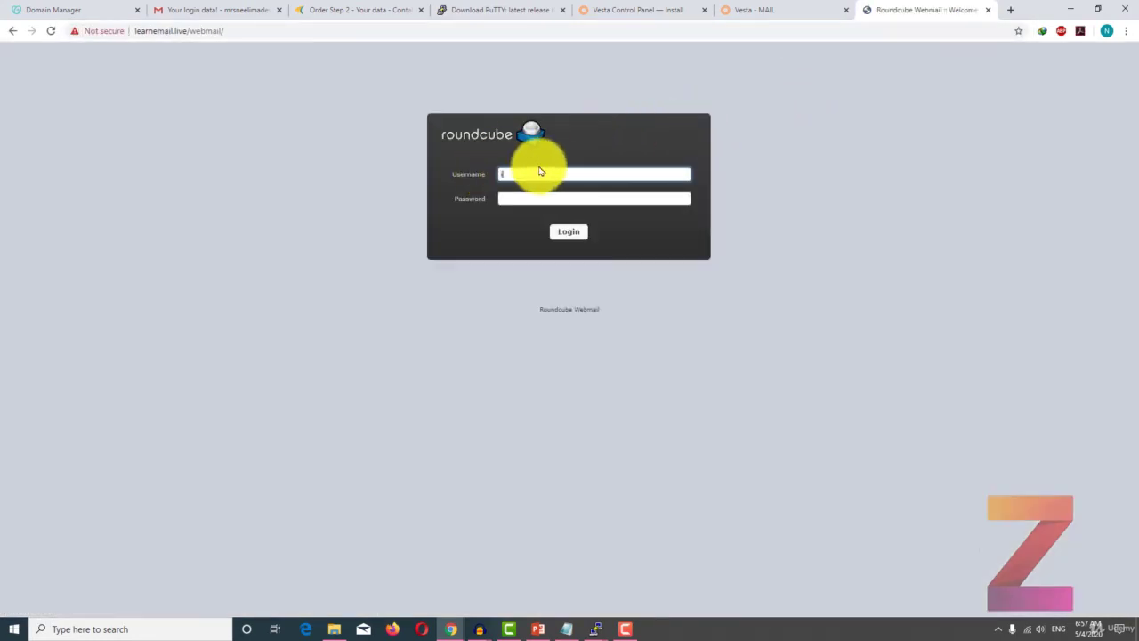
- Log into Roundcube as the info mailbox with the saved password, then return to Vesta's MAIL tab
{"action": "left_click", "coordinate": [531, 198]}
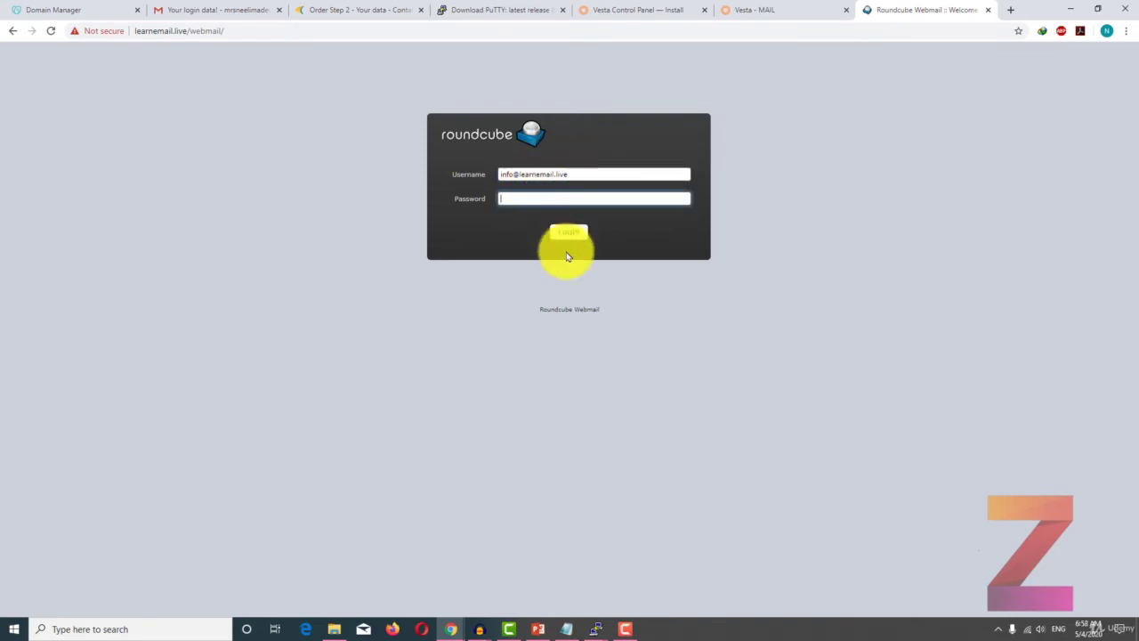
{"action": "left_click", "coordinate": [566, 629]}
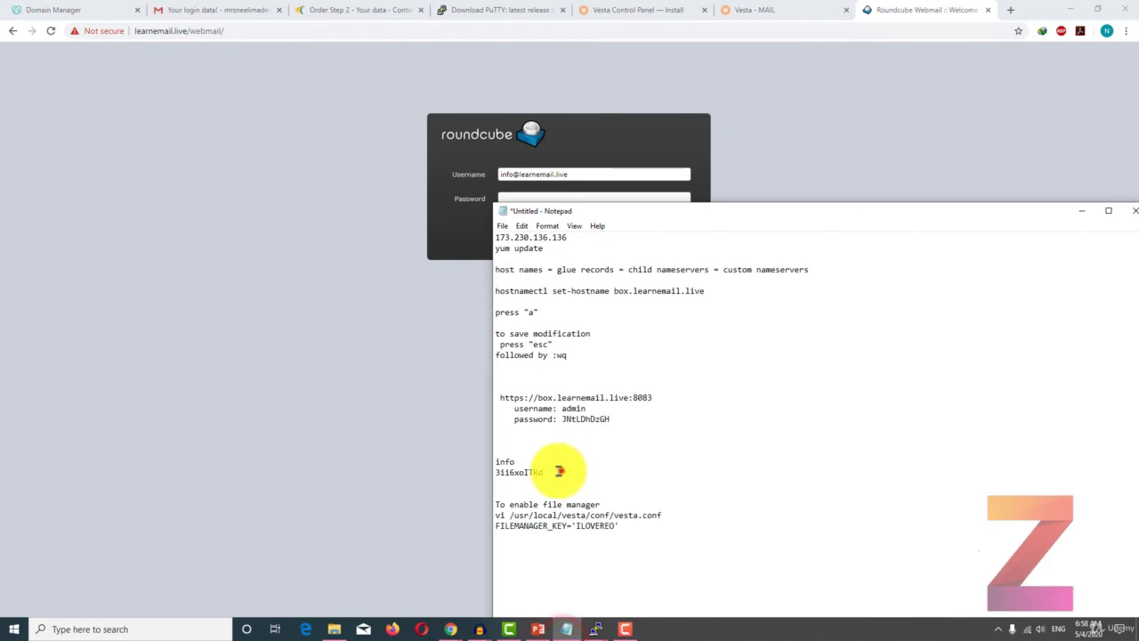
{"action": "left_click_drag", "start_coordinate": [556, 472], "coordinate": [489, 473]}
{"action": "left_click", "coordinate": [453, 211]}
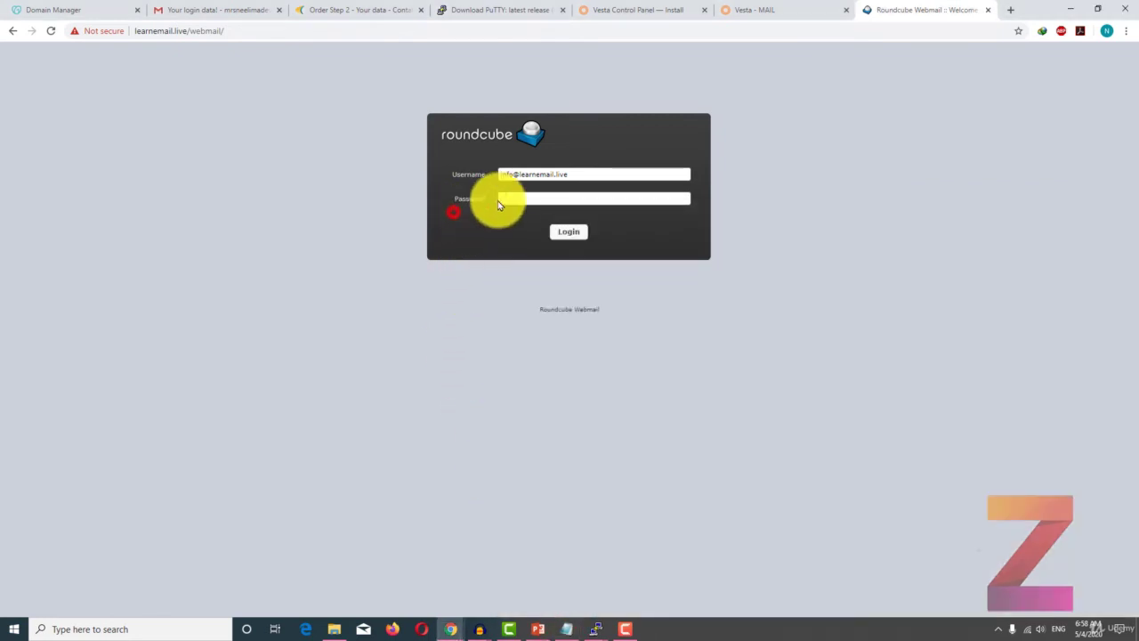
{"action": "left_click", "coordinate": [511, 196]}
{"action": "key", "text": "ctrl+v"}
{"action": "left_click", "coordinate": [558, 231]}
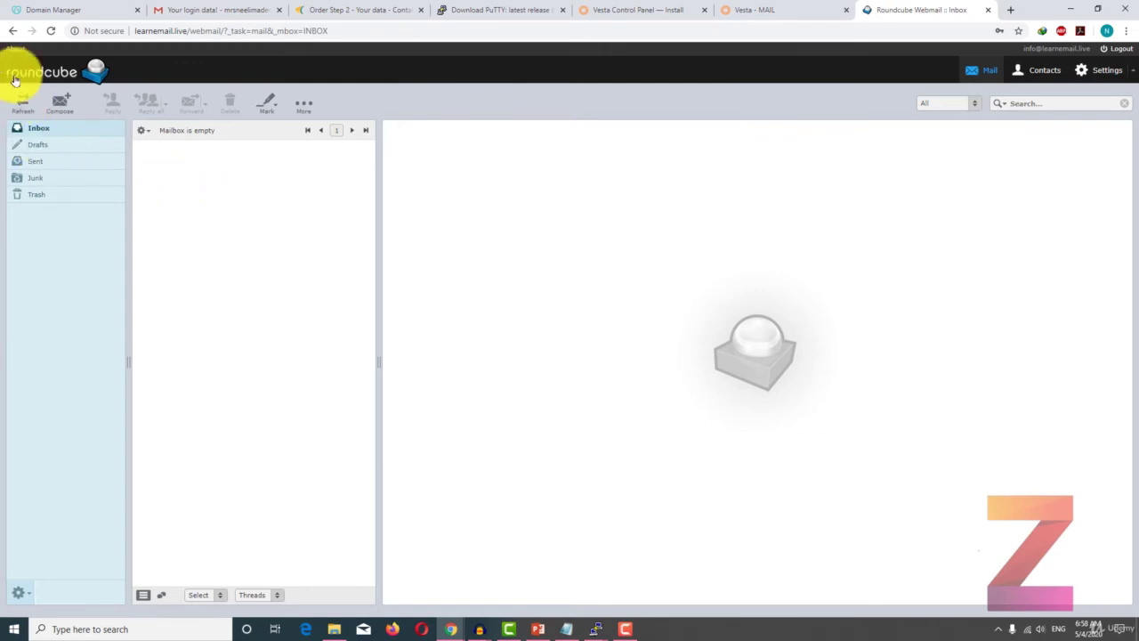
{"action": "left_click", "coordinate": [772, 9]}
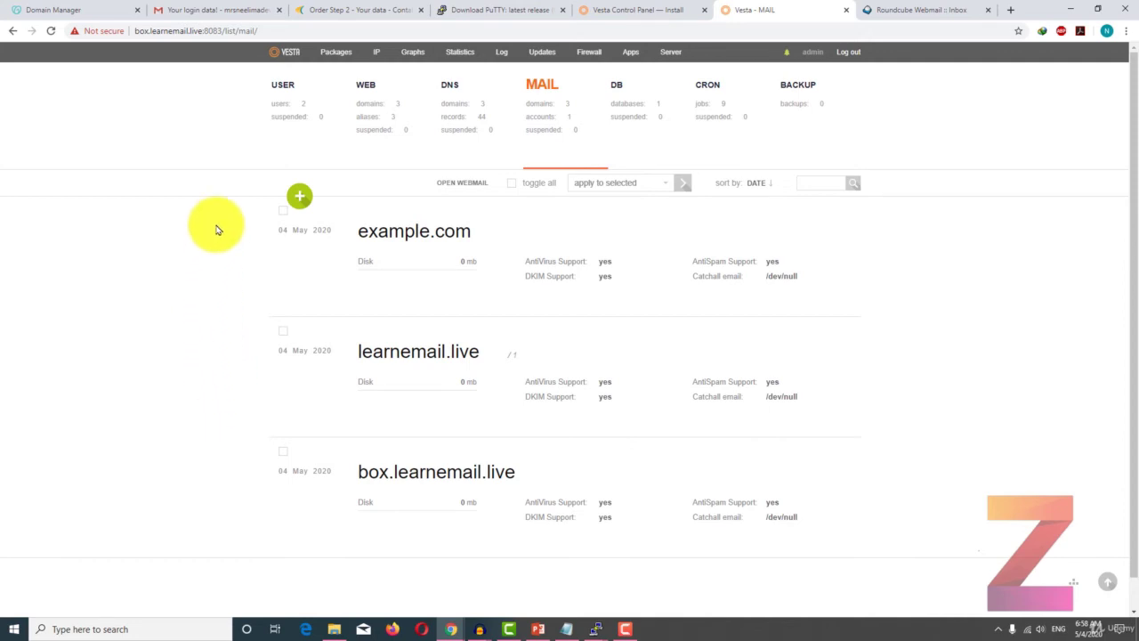
{"action": "left_click", "coordinate": [625, 629]}
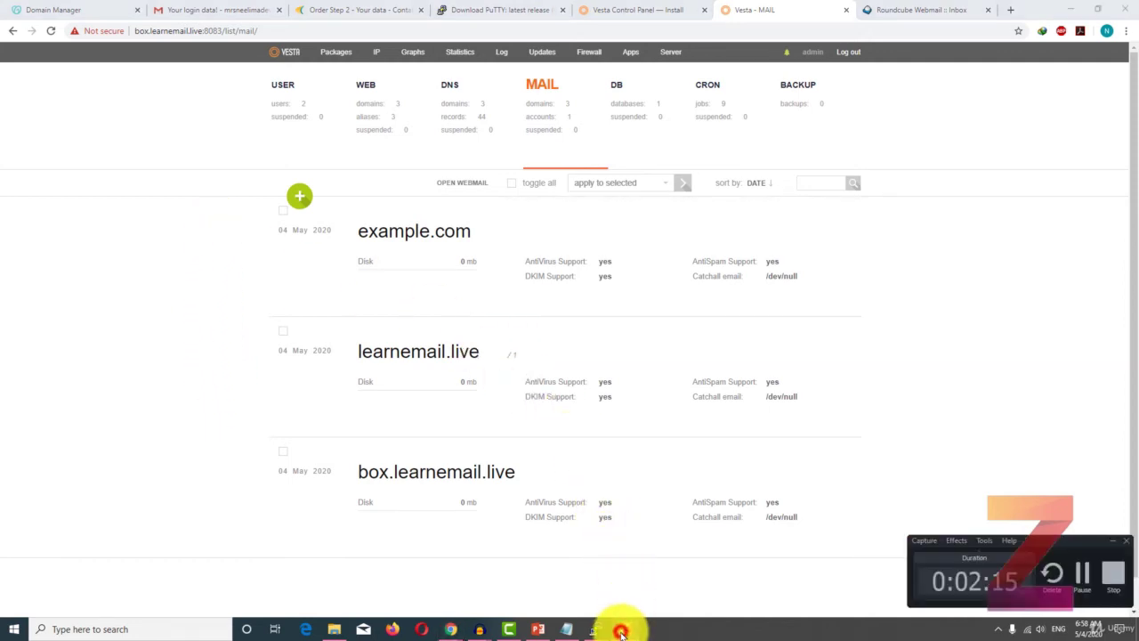
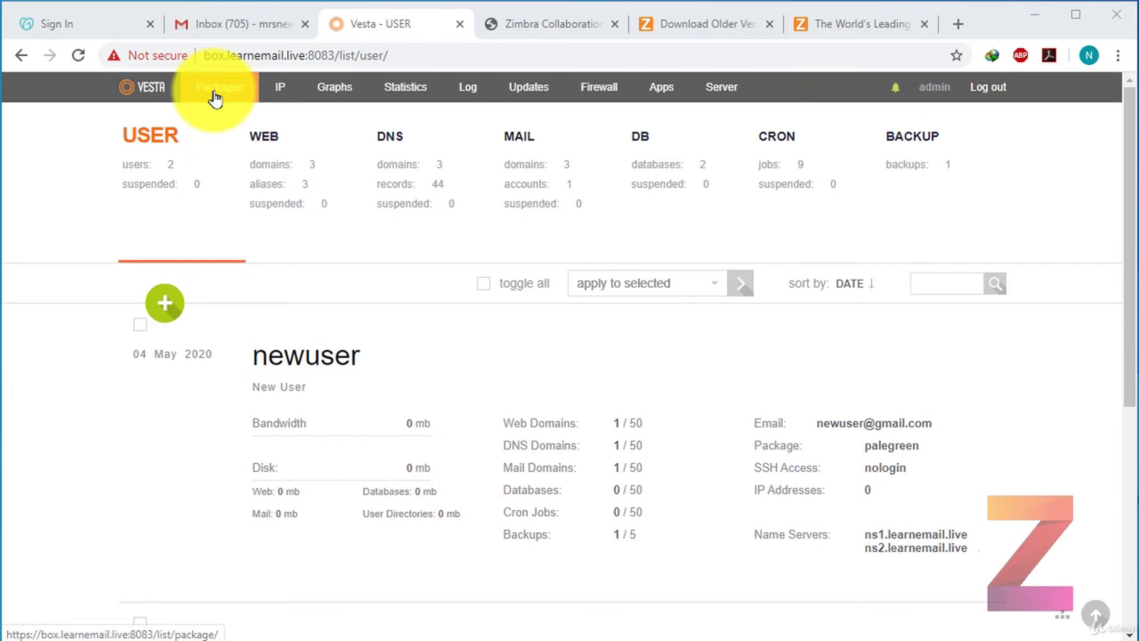
- Open the server IP list and highlight the server's IP address
{"action": "left_click", "coordinate": [290, 97]}
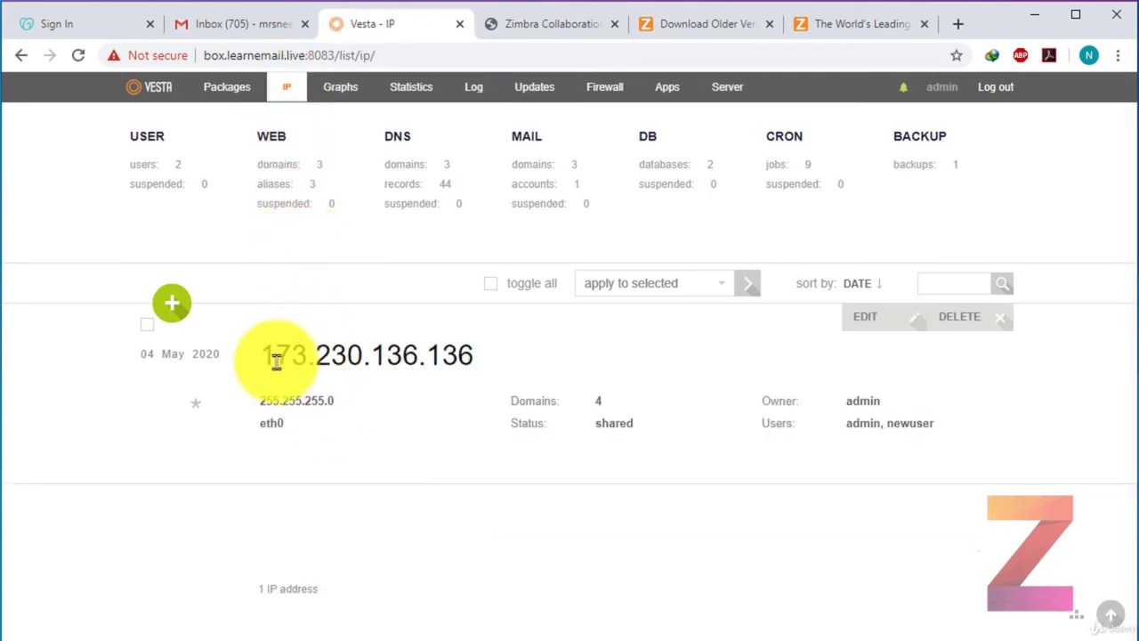
{"action": "left_click_drag", "start_coordinate": [267, 358], "coordinate": [468, 359]}
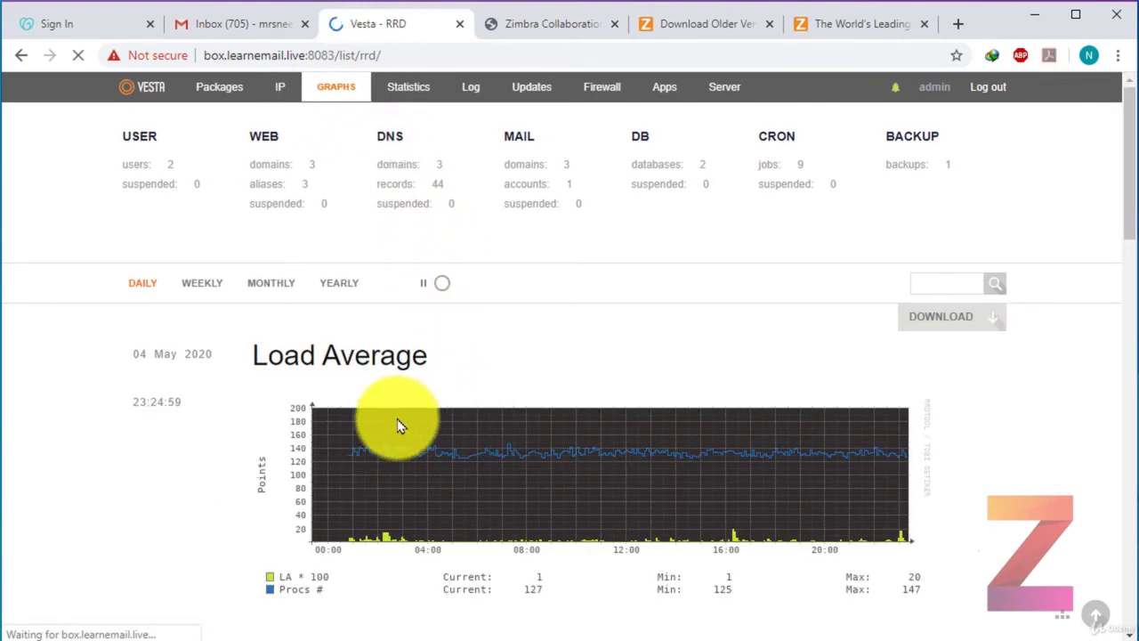
{"action": "scroll", "coordinate": [101, 458], "scroll_direction": "down", "scroll_amount": 2}
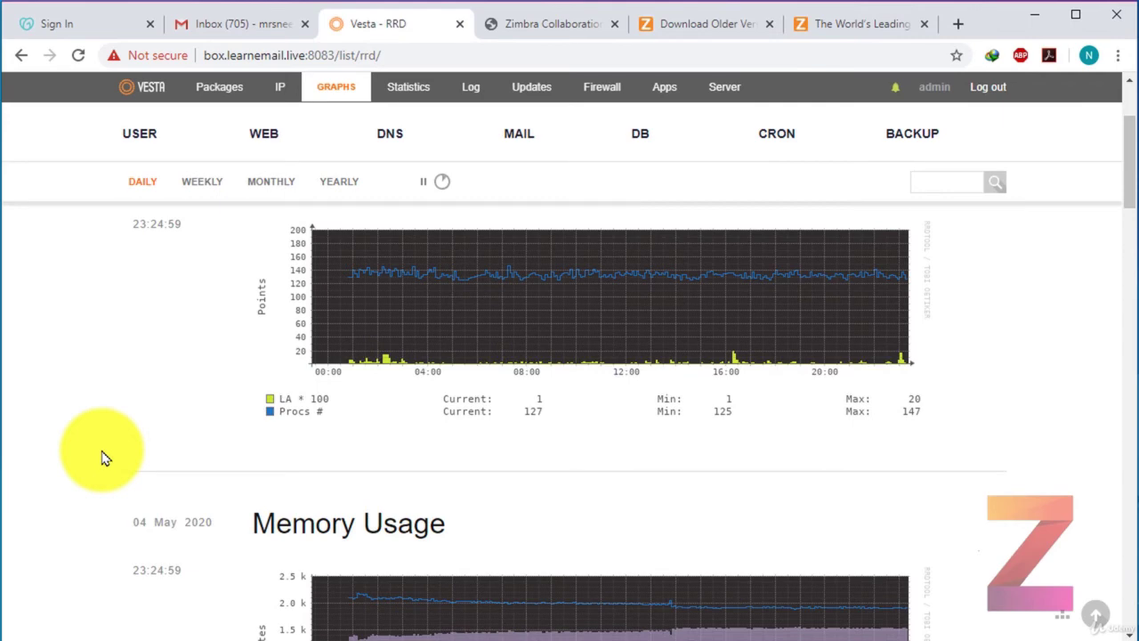
{"action": "scroll", "coordinate": [101, 457], "scroll_direction": "up", "scroll_amount": 1}
- Scroll through the daily Load Average, Memory, Bandwidth and service graphs
{"action": "left_click_drag", "start_coordinate": [252, 267], "coordinate": [418, 271]}
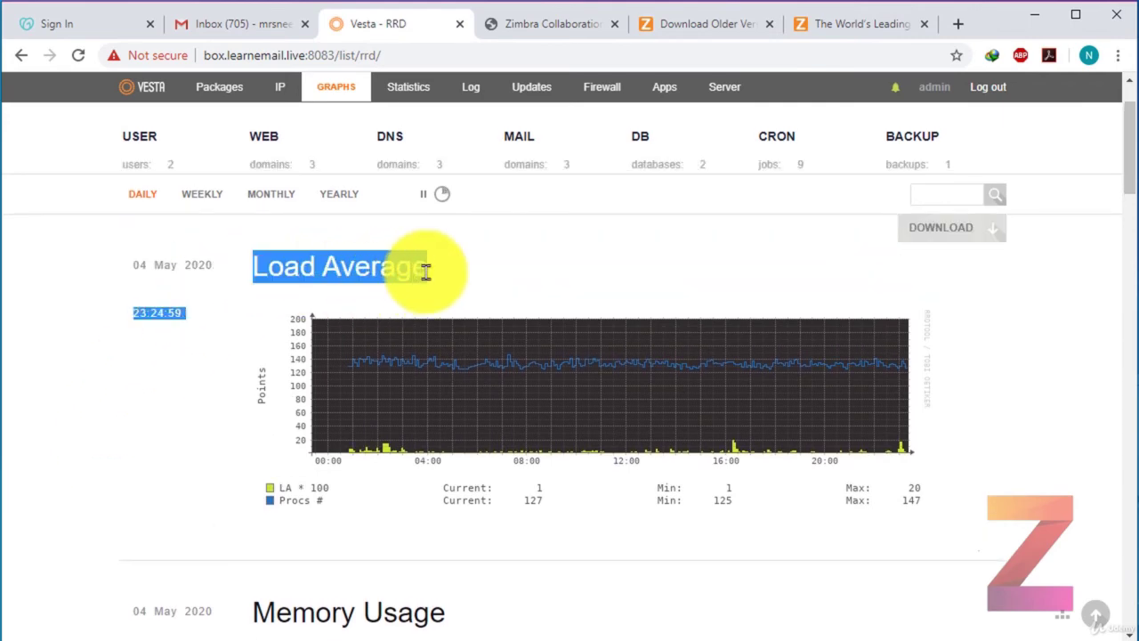
{"action": "left_click", "coordinate": [127, 426]}
{"action": "scroll", "coordinate": [356, 402], "scroll_direction": "down", "scroll_amount": 1}
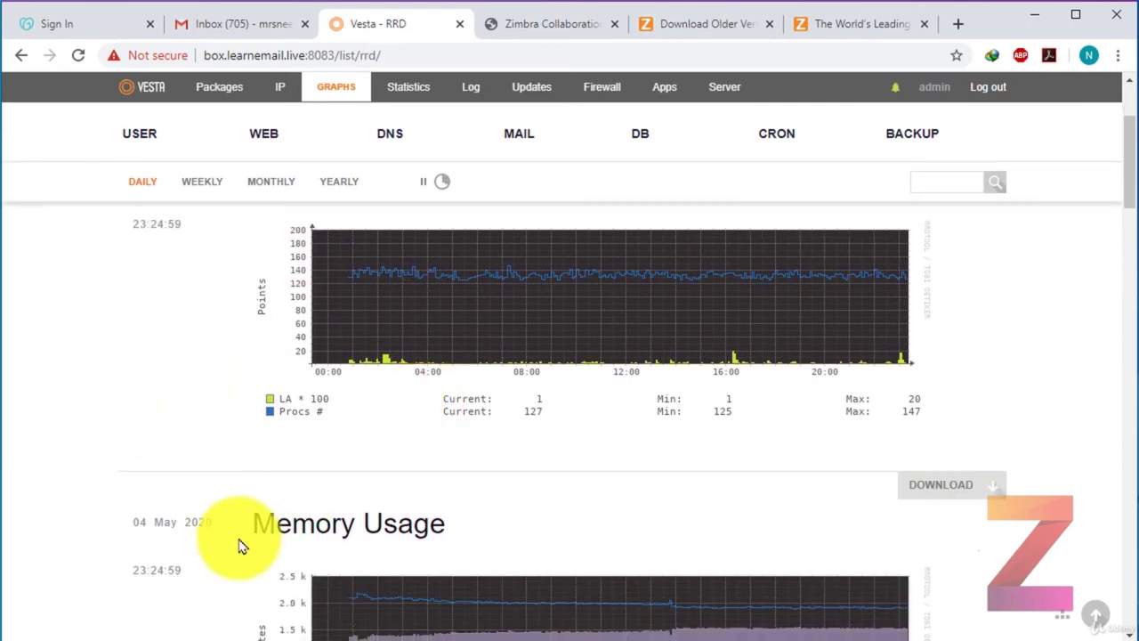
{"action": "scroll", "coordinate": [238, 545], "scroll_direction": "down", "scroll_amount": 2}
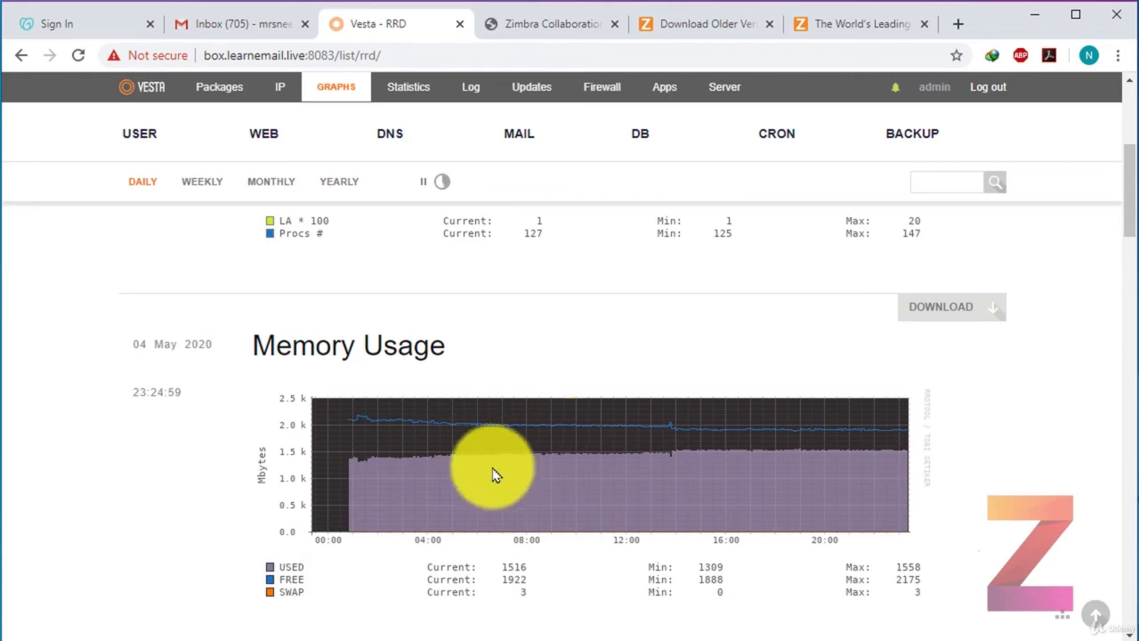
{"action": "scroll", "coordinate": [350, 465], "scroll_direction": "down", "scroll_amount": 1}
{"action": "scroll", "coordinate": [352, 467], "scroll_direction": "down", "scroll_amount": 1}
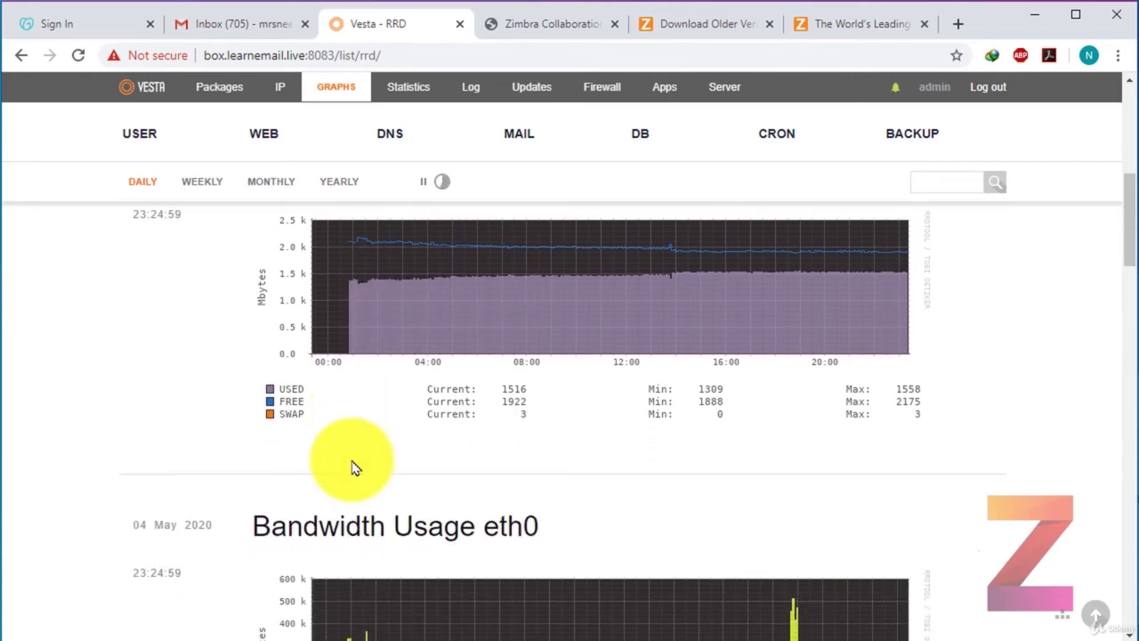
{"action": "scroll", "coordinate": [351, 466], "scroll_direction": "down", "scroll_amount": 3}
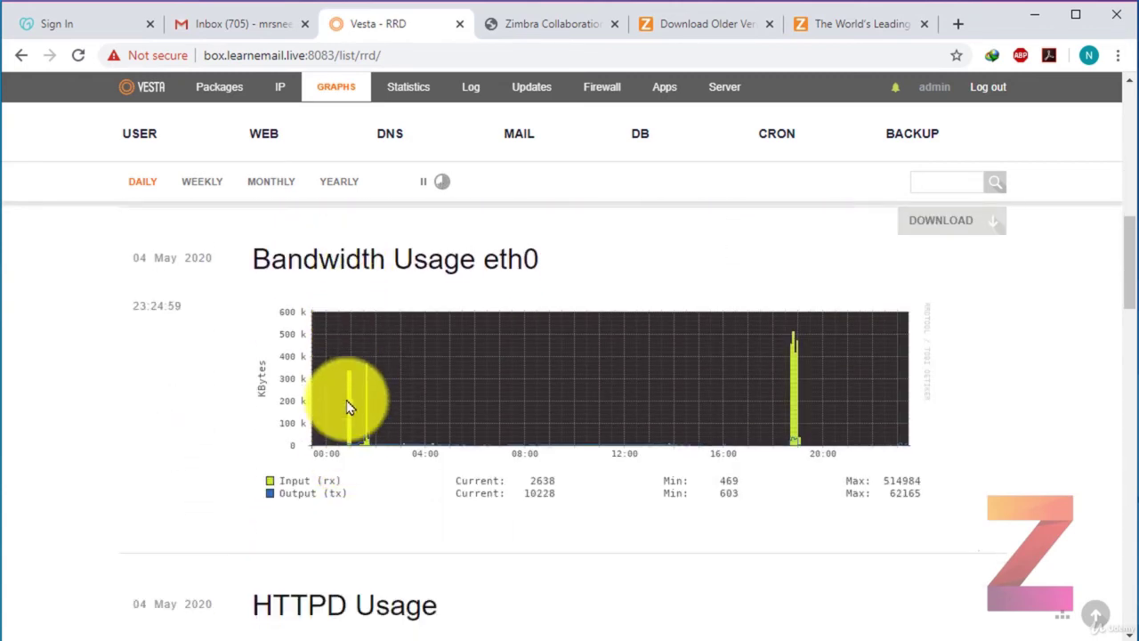
{"action": "scroll", "coordinate": [801, 379], "scroll_direction": "down", "scroll_amount": 2}
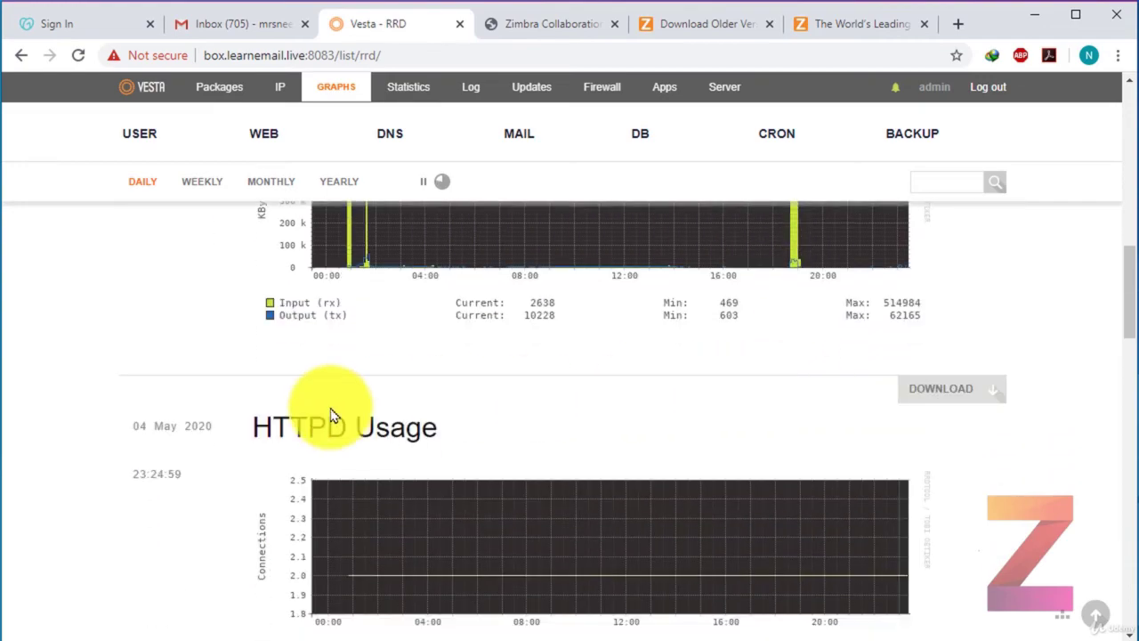
{"action": "scroll", "coordinate": [332, 415], "scroll_direction": "down", "scroll_amount": 2}
{"action": "scroll", "coordinate": [332, 415], "scroll_direction": "down", "scroll_amount": 10}
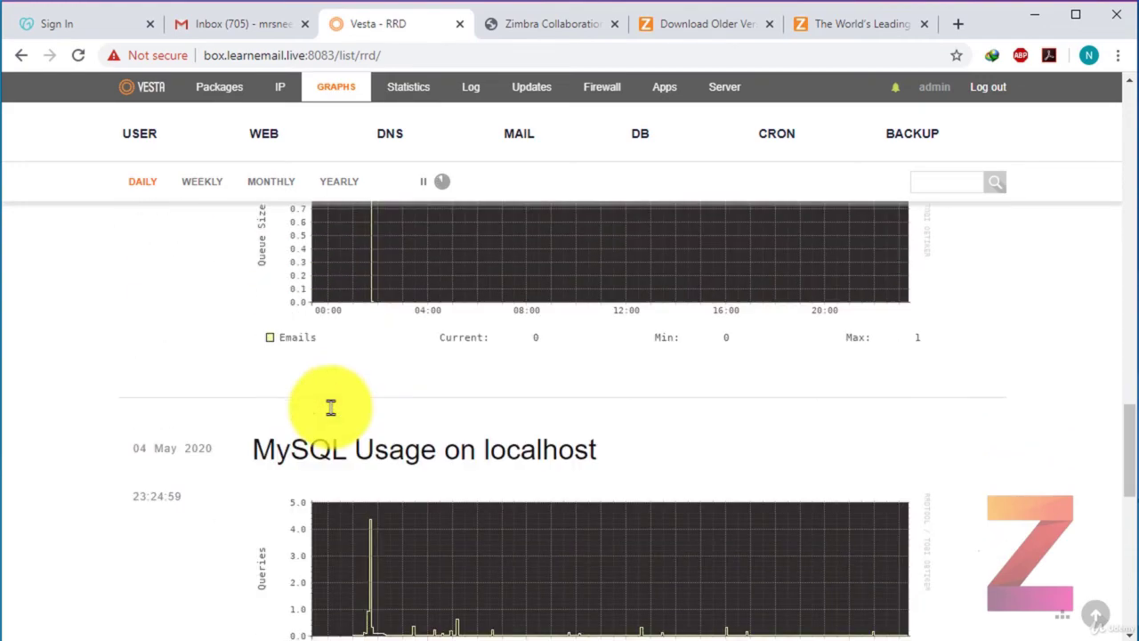
{"action": "scroll", "coordinate": [427, 351], "scroll_direction": "down", "scroll_amount": 2}
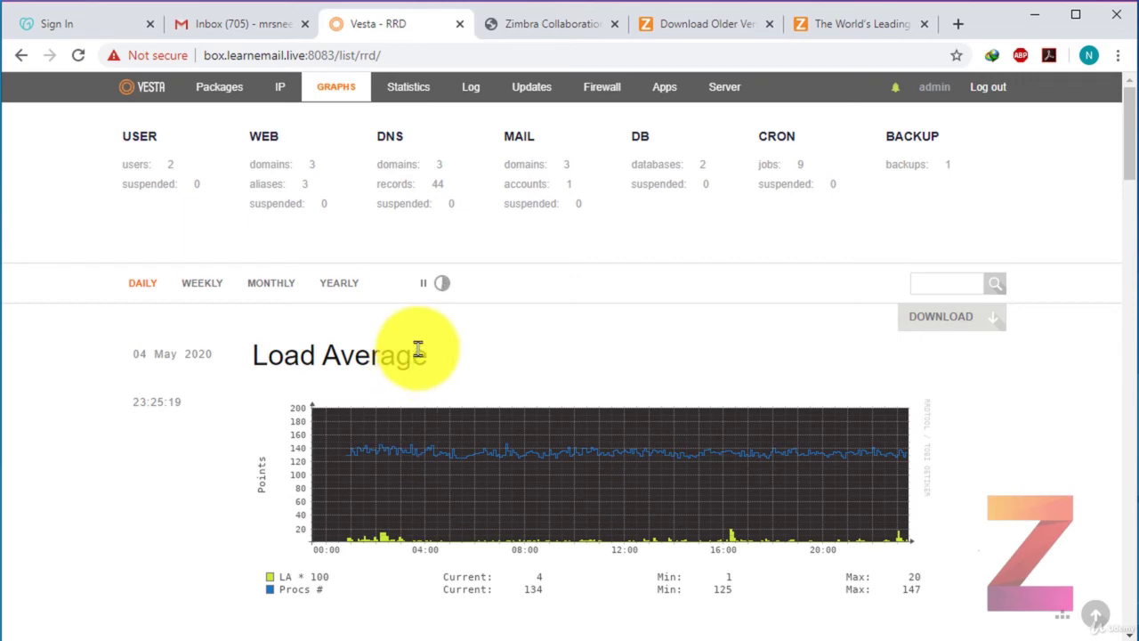
- View usage statistics, then browse the panel log and highlight the mysql database entry
{"action": "left_click", "coordinate": [407, 92]}
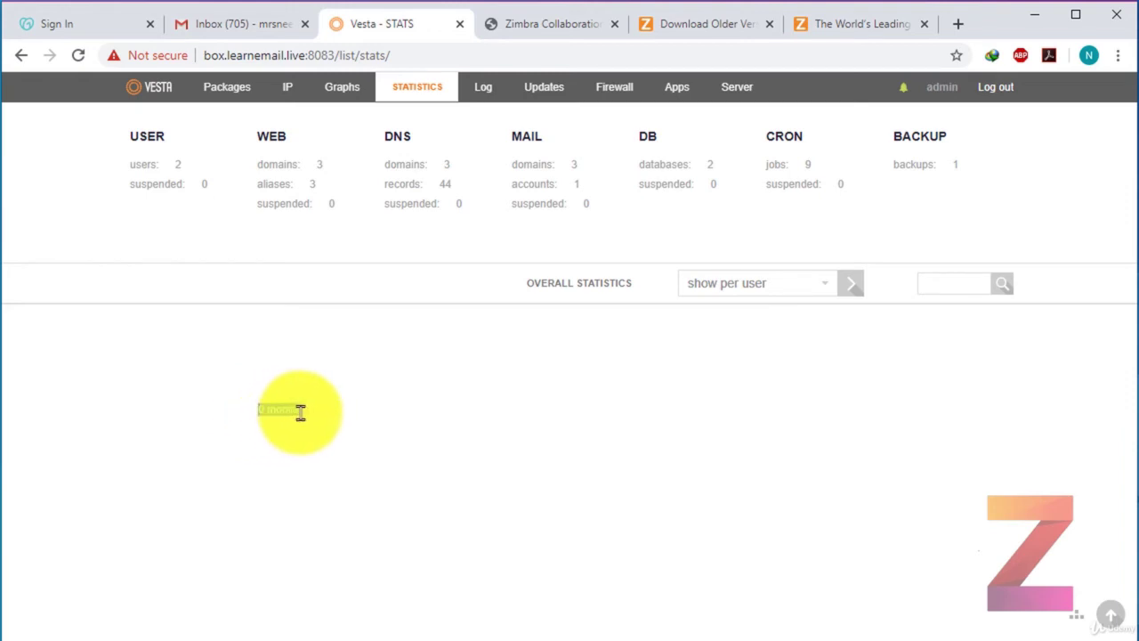
{"action": "left_click", "coordinate": [483, 89]}
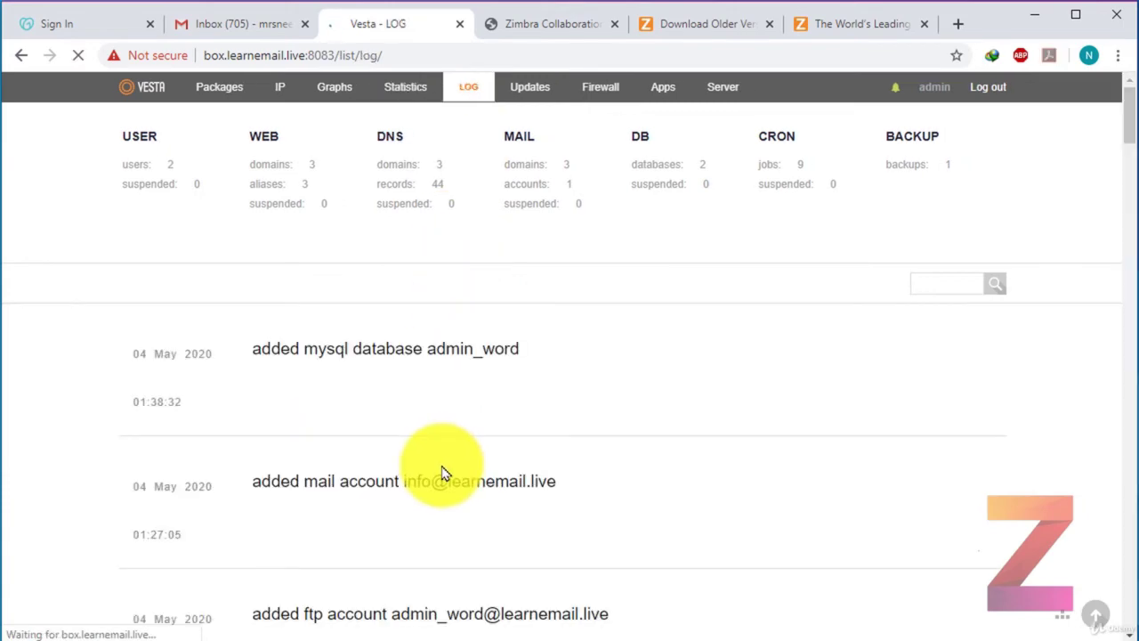
{"action": "scroll", "coordinate": [442, 465], "scroll_direction": "down", "scroll_amount": 12}
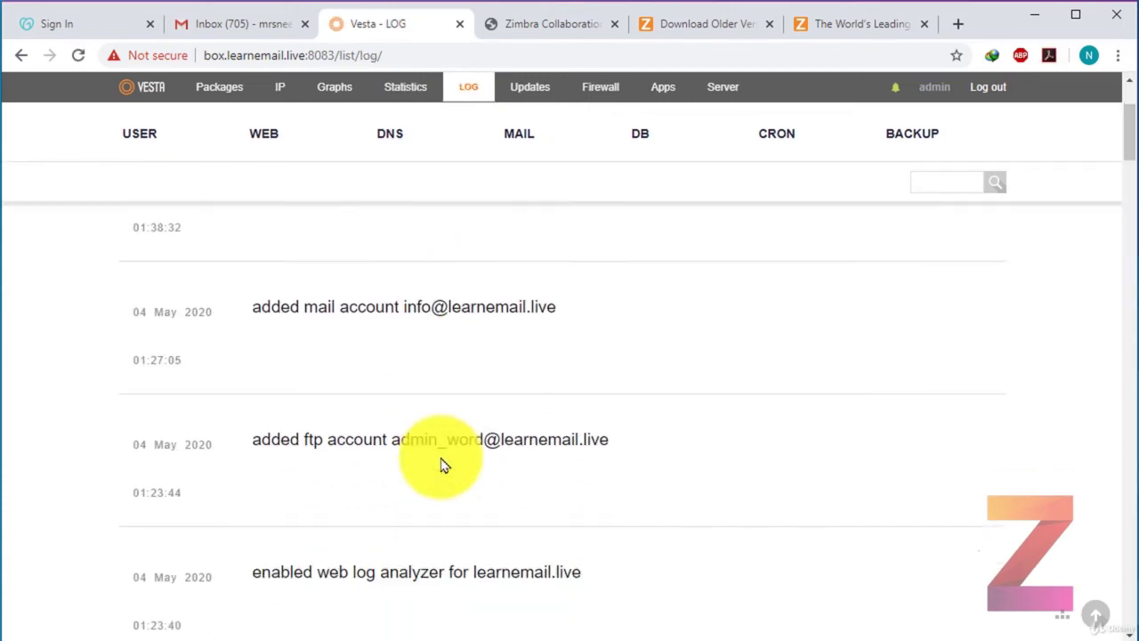
{"action": "scroll", "coordinate": [441, 457], "scroll_direction": "down", "scroll_amount": 3}
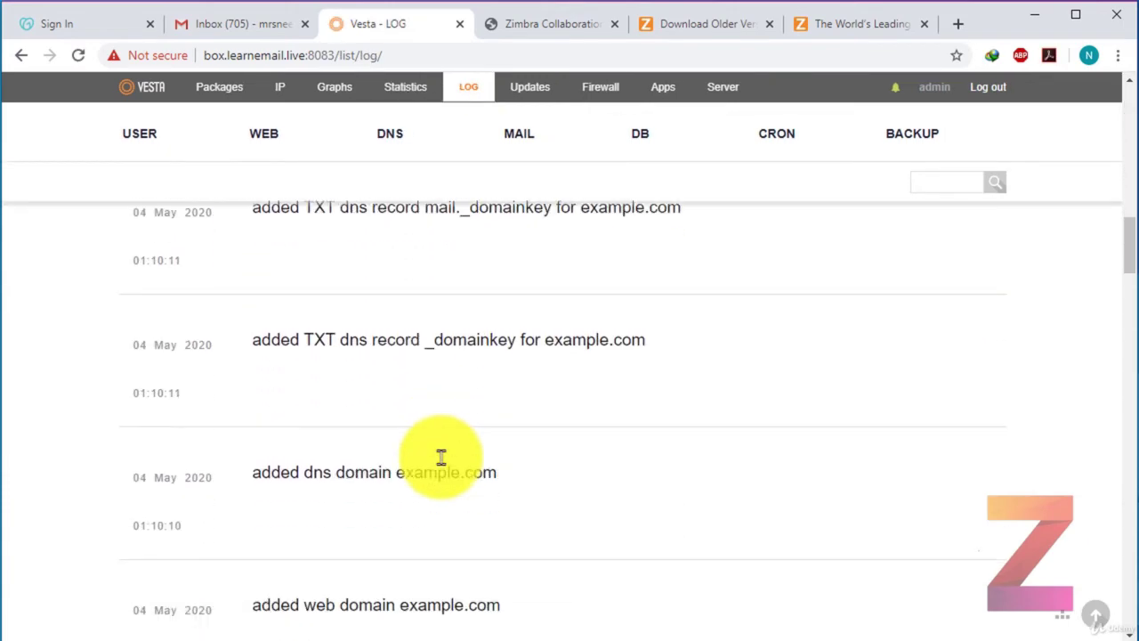
{"action": "scroll", "coordinate": [442, 457], "scroll_direction": "up", "scroll_amount": 15}
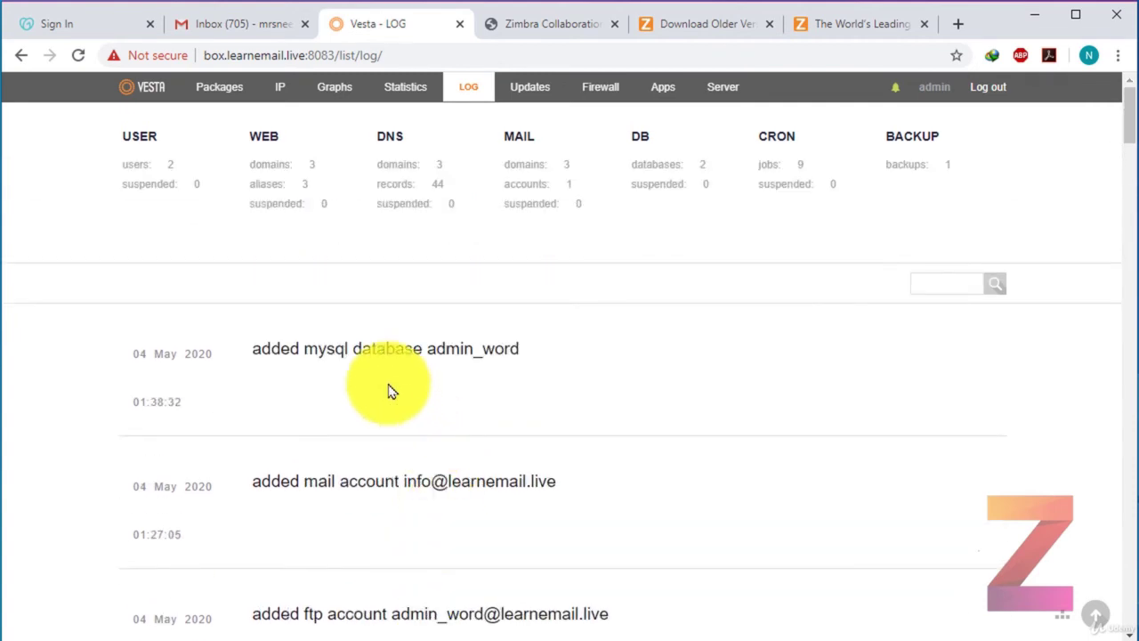
{"action": "left_click_drag", "start_coordinate": [303, 348], "coordinate": [427, 345]}
{"action": "left_click", "coordinate": [373, 351]}
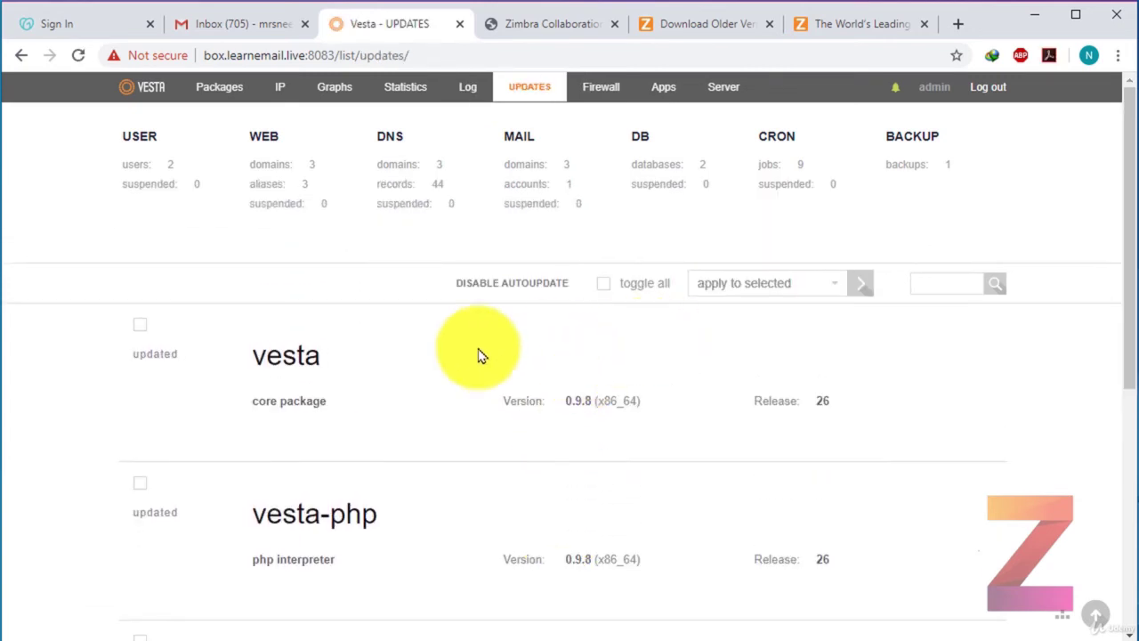
- Highlight the vesta package's updated status and scroll through the Updates list
{"action": "left_click_drag", "start_coordinate": [136, 354], "coordinate": [165, 356]}
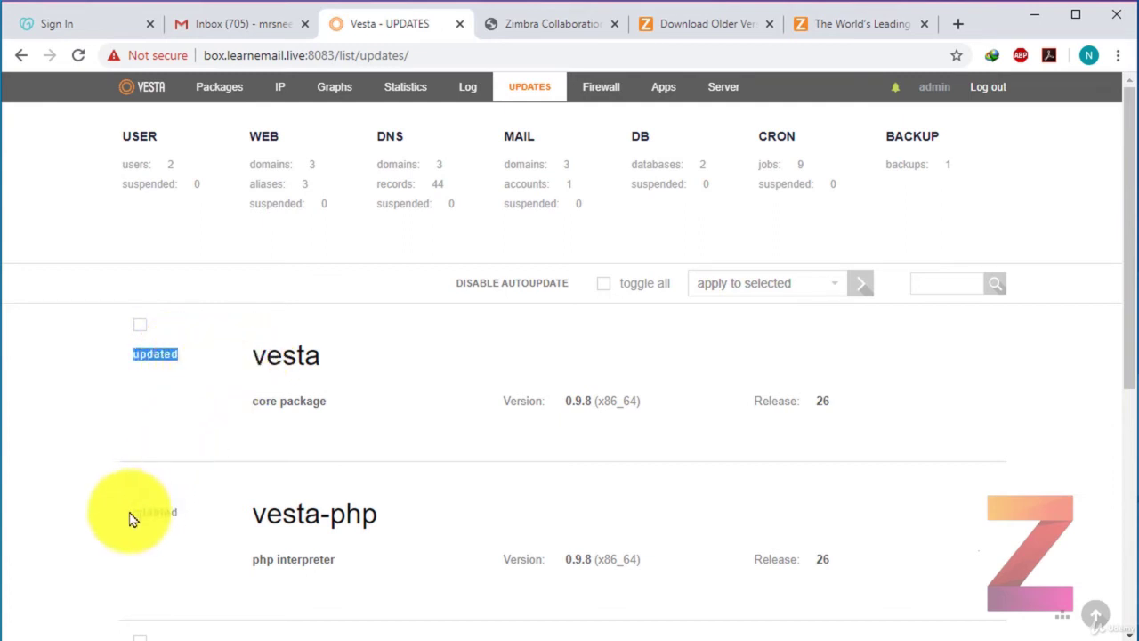
{"action": "scroll", "coordinate": [229, 504], "scroll_direction": "down", "scroll_amount": 3}
{"action": "scroll", "coordinate": [229, 505], "scroll_direction": "down", "scroll_amount": 2}
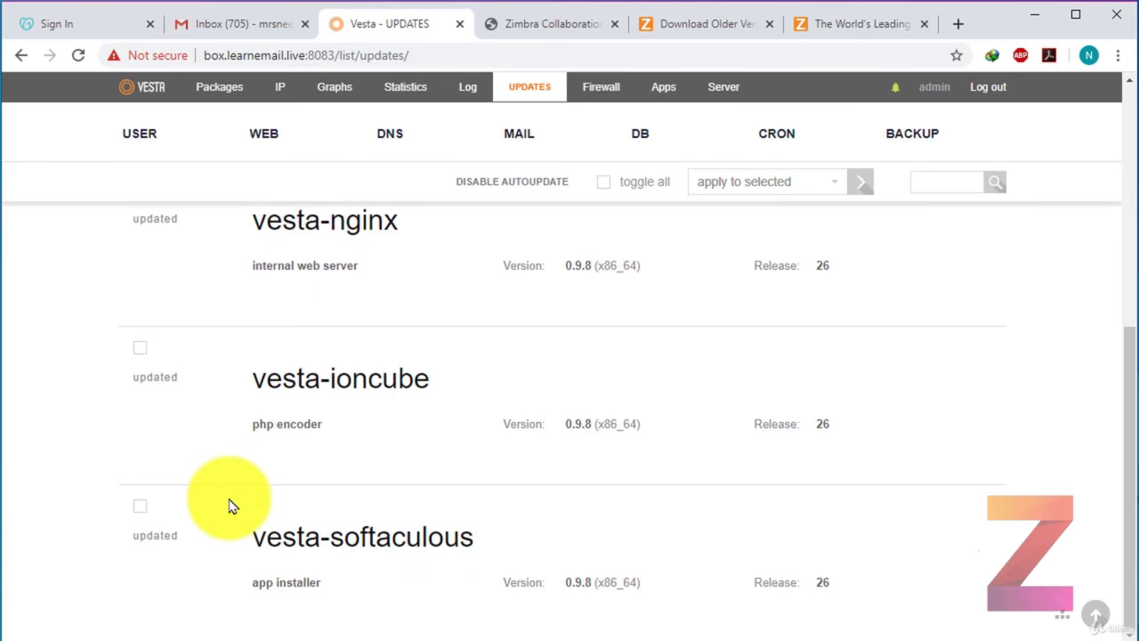
{"action": "scroll", "coordinate": [229, 504], "scroll_direction": "up", "scroll_amount": 5}
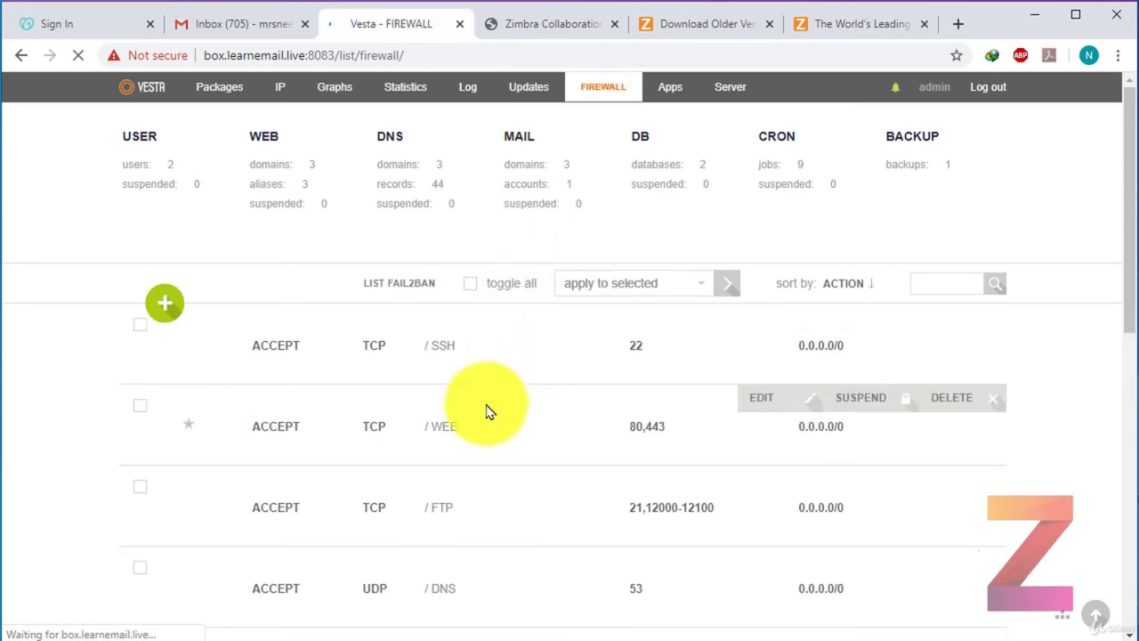
- Scroll through the firewall rule list
{"action": "scroll", "coordinate": [447, 427], "scroll_direction": "down", "scroll_amount": 8}
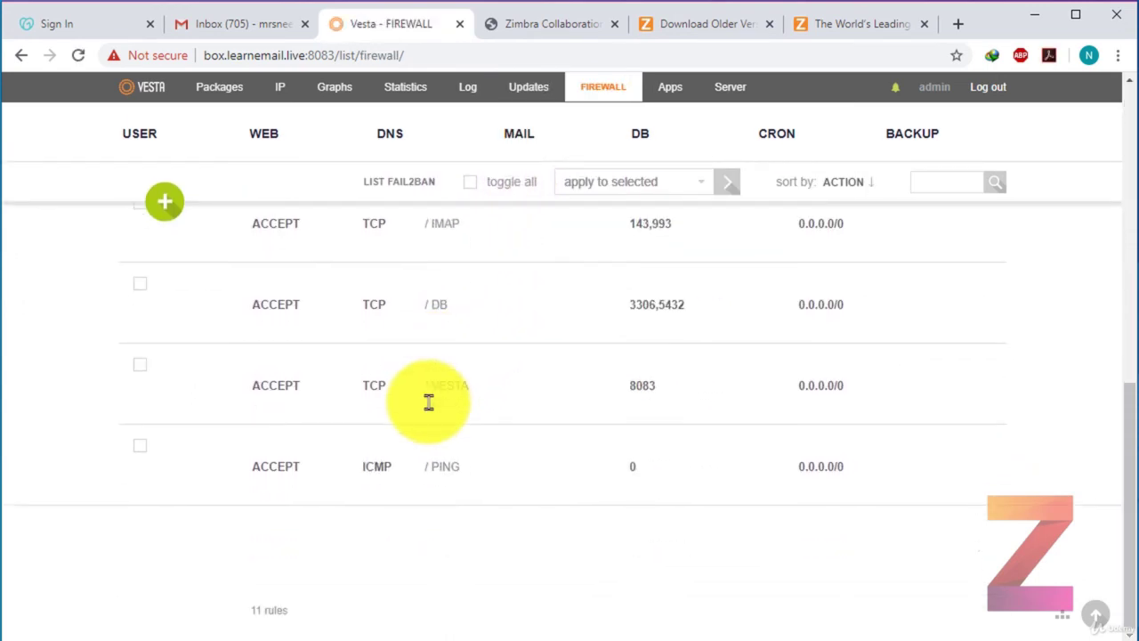
{"action": "scroll", "coordinate": [447, 454], "scroll_direction": "up", "scroll_amount": 8}
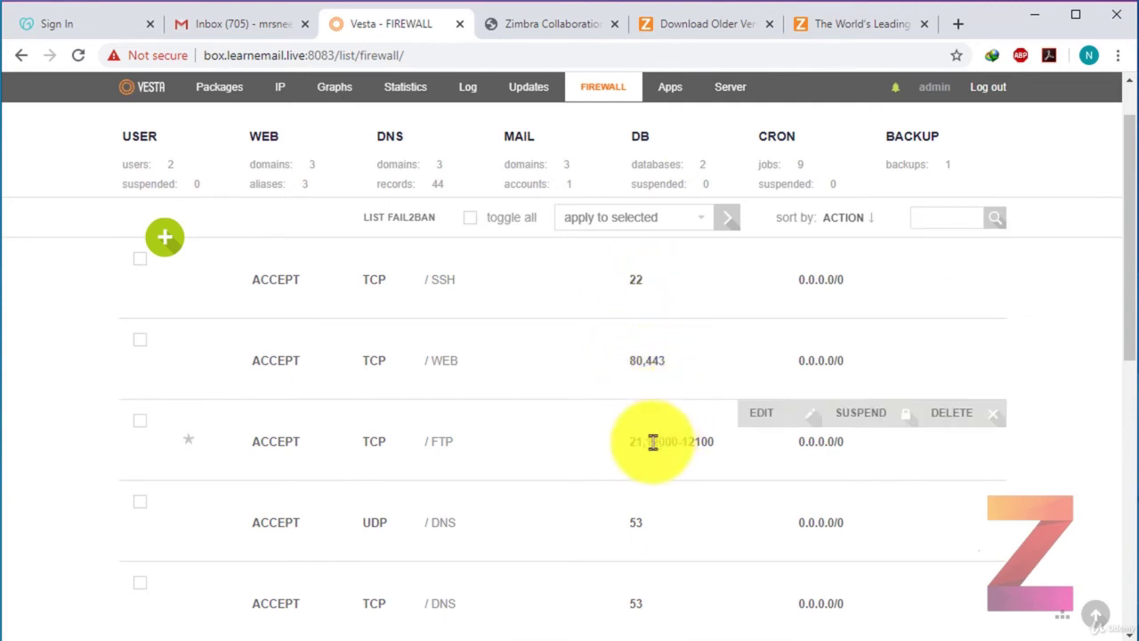
{"action": "scroll", "coordinate": [639, 466], "scroll_direction": "down", "scroll_amount": 7}
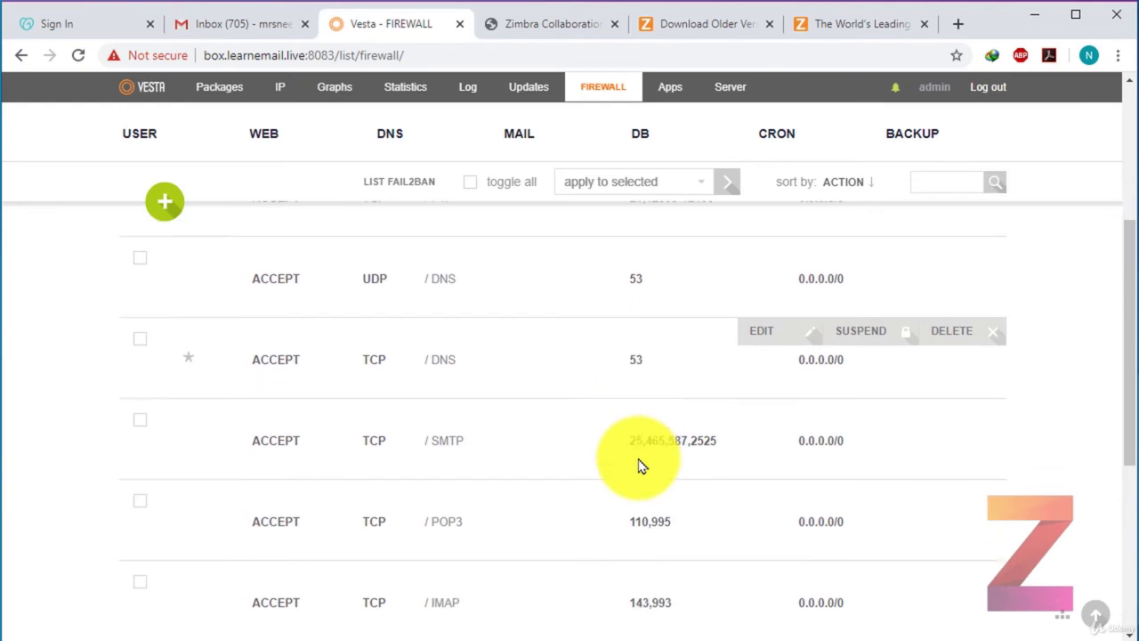
{"action": "scroll", "coordinate": [639, 466], "scroll_direction": "up", "scroll_amount": 7}
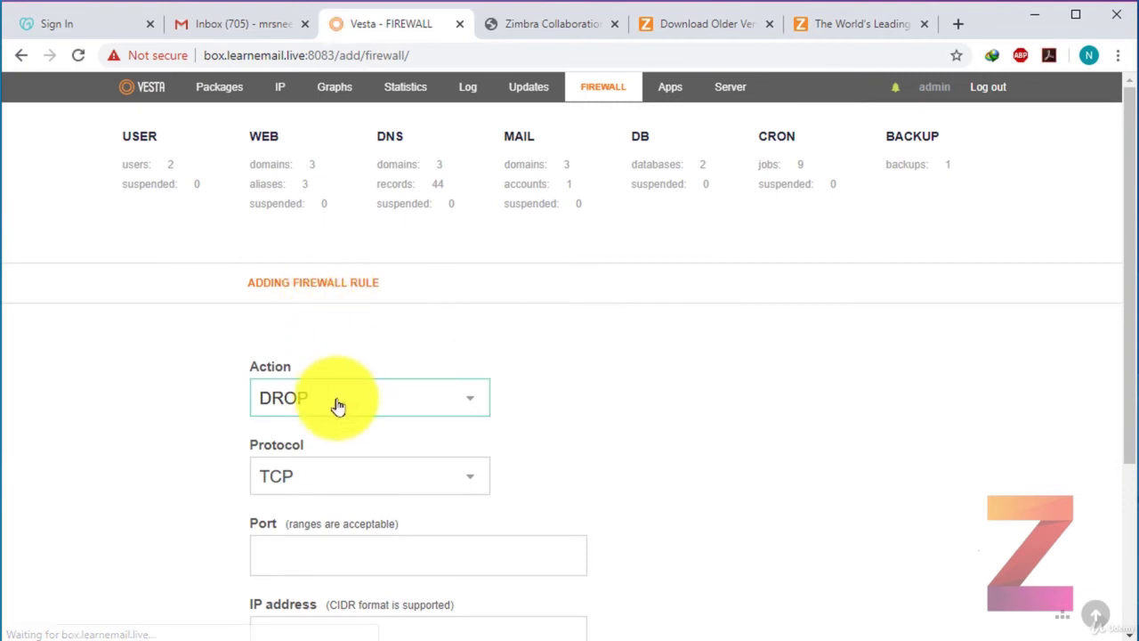
- Set up a new firewall rule with action ACCEPT and protocol TCP, then step through its port and IP fields
{"action": "left_click", "coordinate": [283, 392]}
{"action": "left_click", "coordinate": [310, 449]}
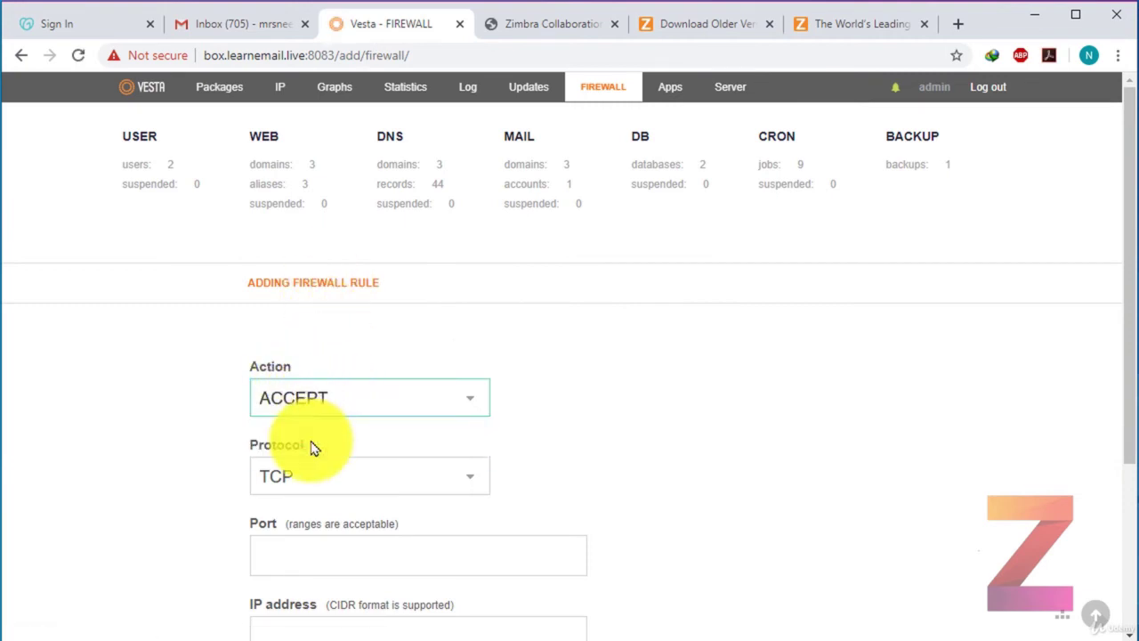
{"action": "left_click", "coordinate": [308, 479]}
{"action": "left_click", "coordinate": [308, 481]}
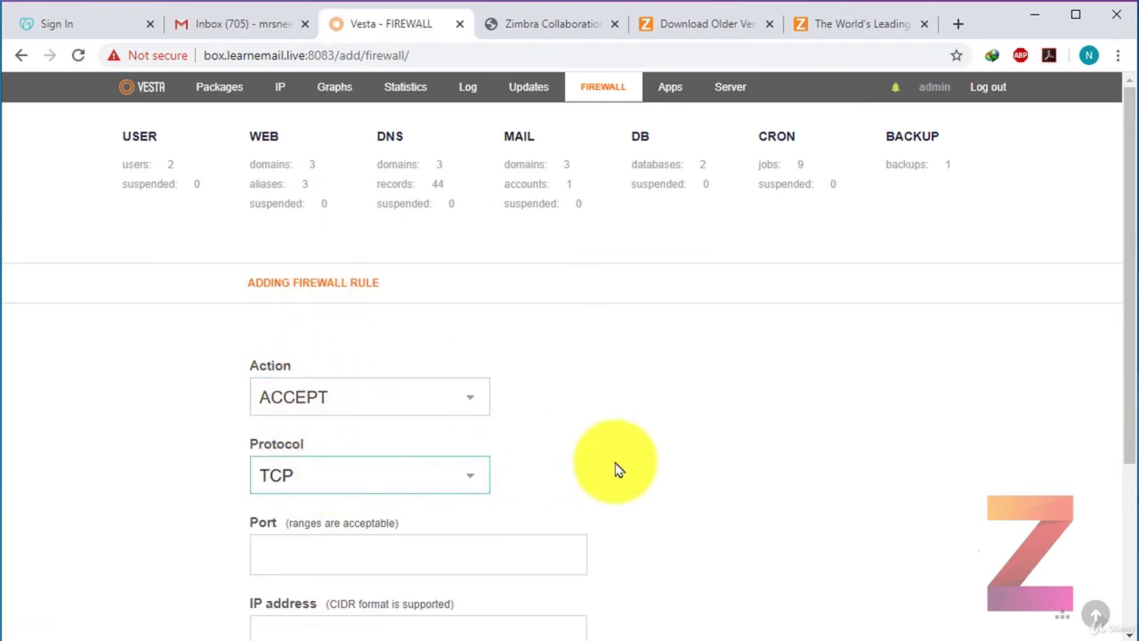
{"action": "scroll", "coordinate": [615, 468], "scroll_direction": "down", "scroll_amount": 2}
{"action": "left_click", "coordinate": [402, 380]}
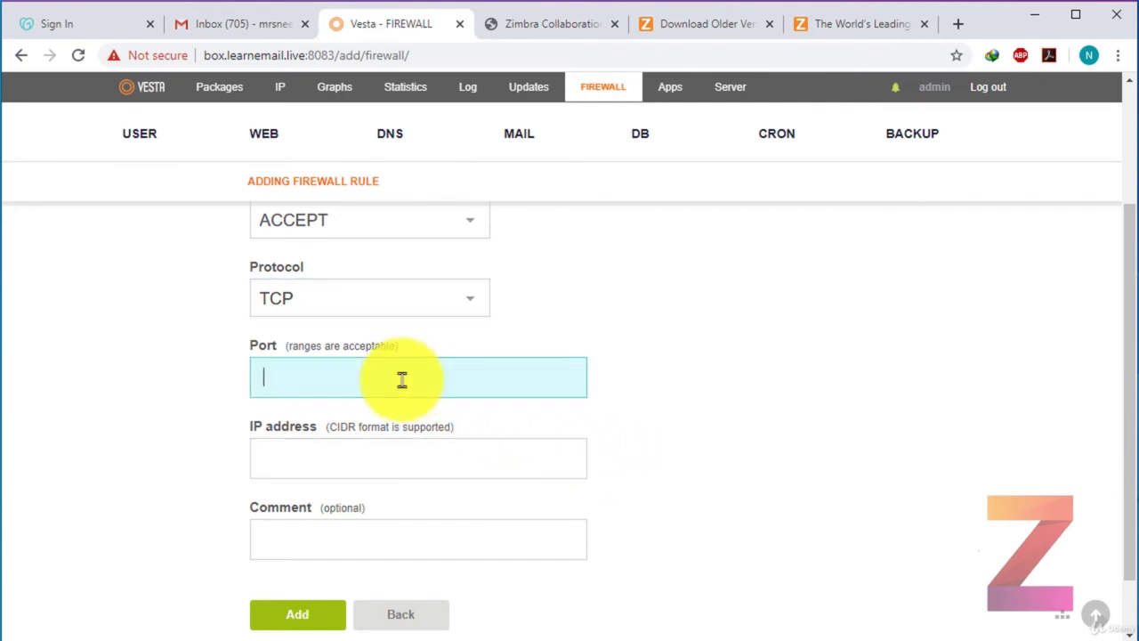
{"action": "left_click", "coordinate": [311, 450]}
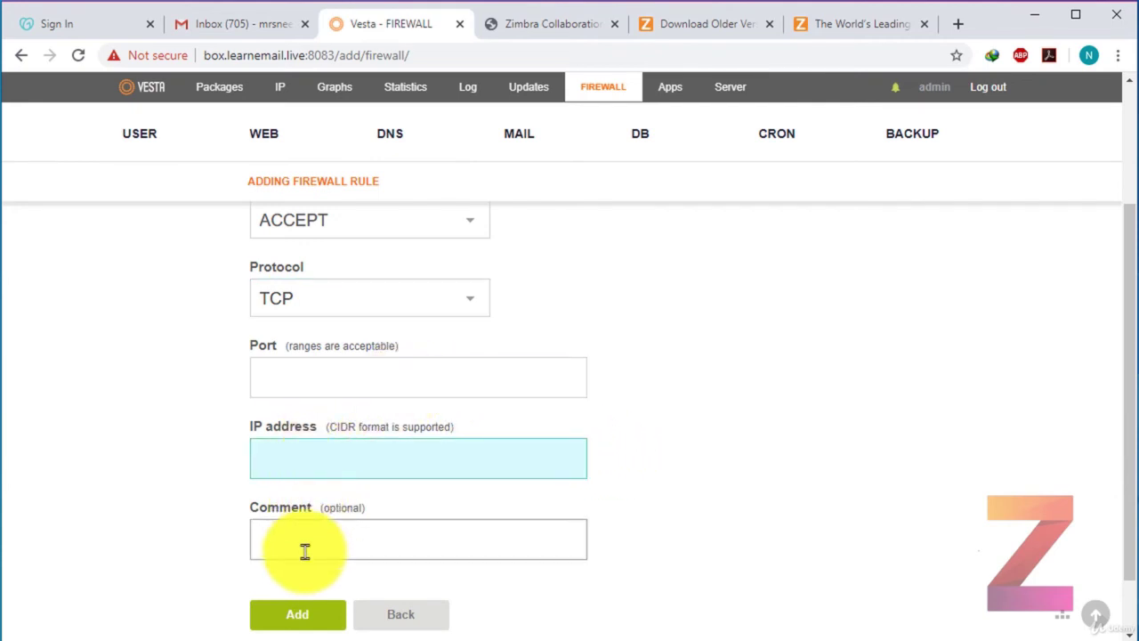
{"action": "scroll", "coordinate": [635, 514], "scroll_direction": "up", "scroll_amount": 2}
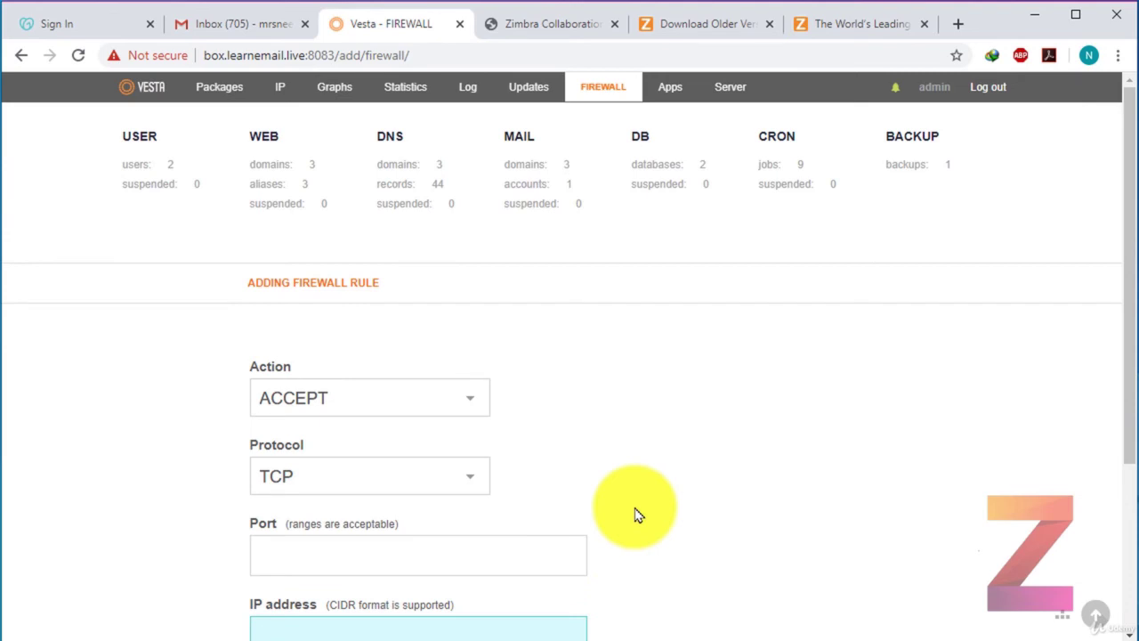
{"action": "scroll", "coordinate": [635, 515], "scroll_direction": "down", "scroll_amount": 1}
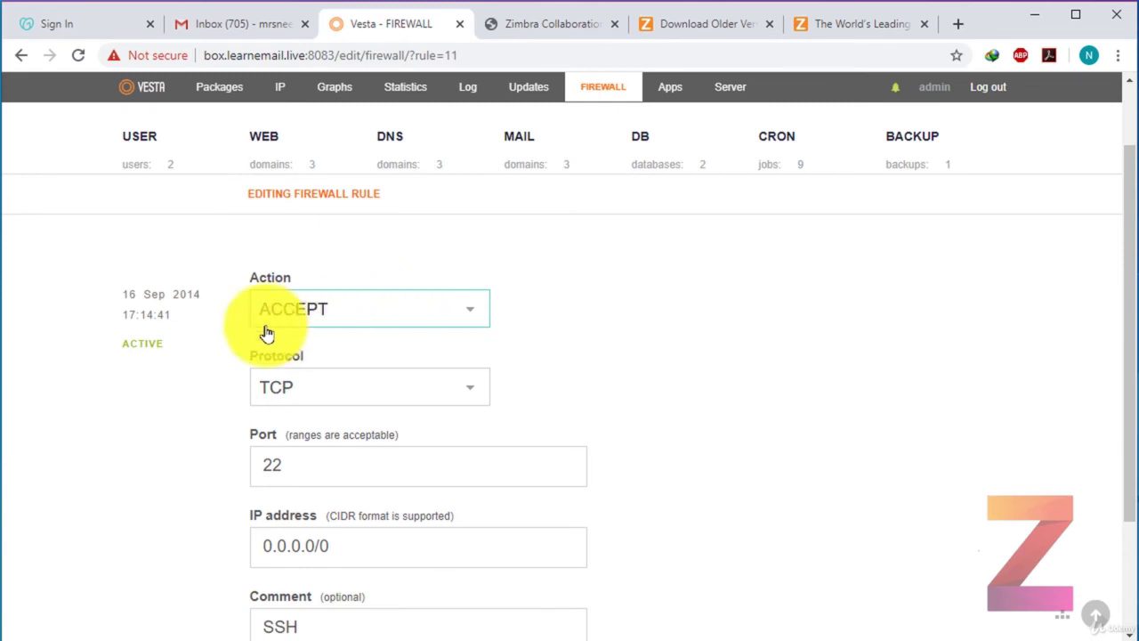
{"action": "scroll", "coordinate": [213, 453], "scroll_direction": "down", "scroll_amount": 1}
{"action": "triple_click", "coordinate": [341, 455]}
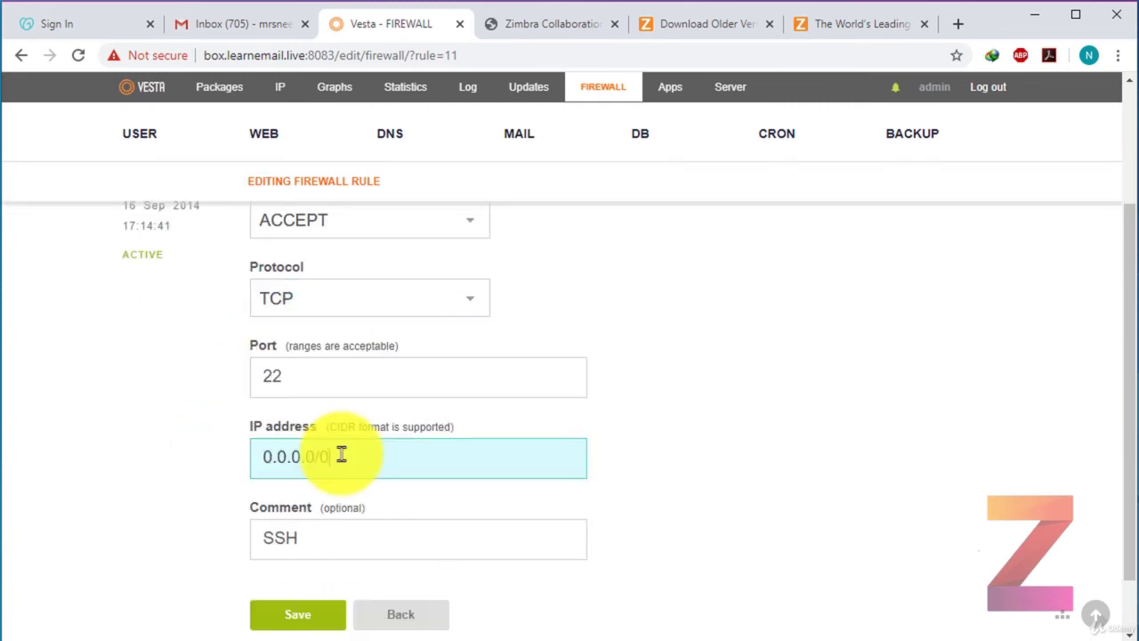
{"action": "left_click_drag", "start_coordinate": [341, 455], "coordinate": [255, 452]}
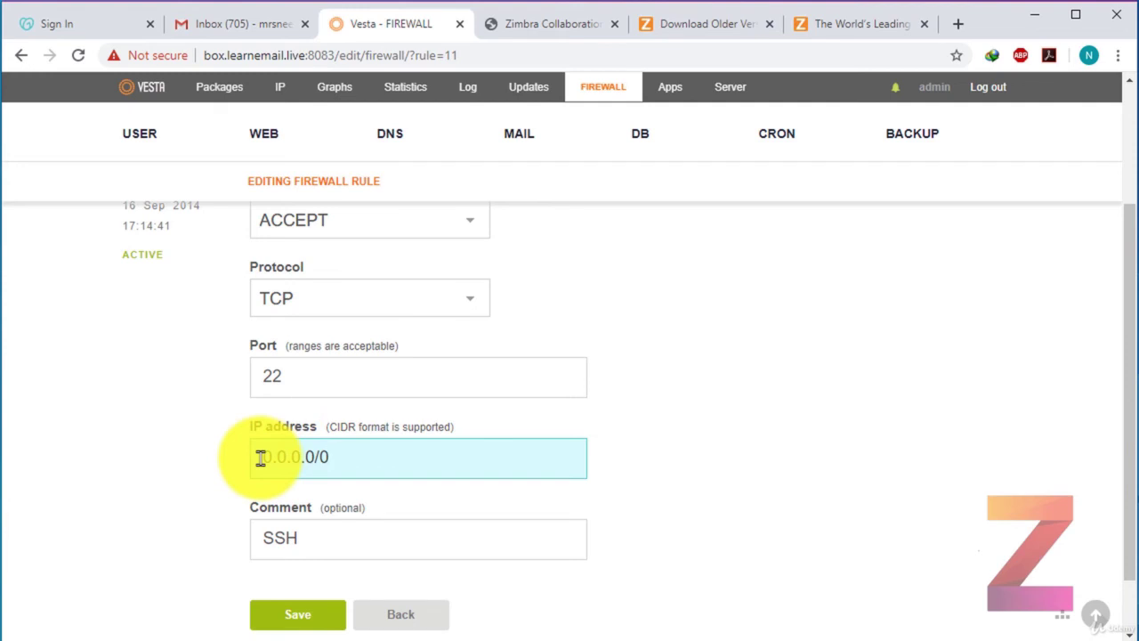
{"action": "left_click_drag", "start_coordinate": [260, 457], "coordinate": [364, 460]}
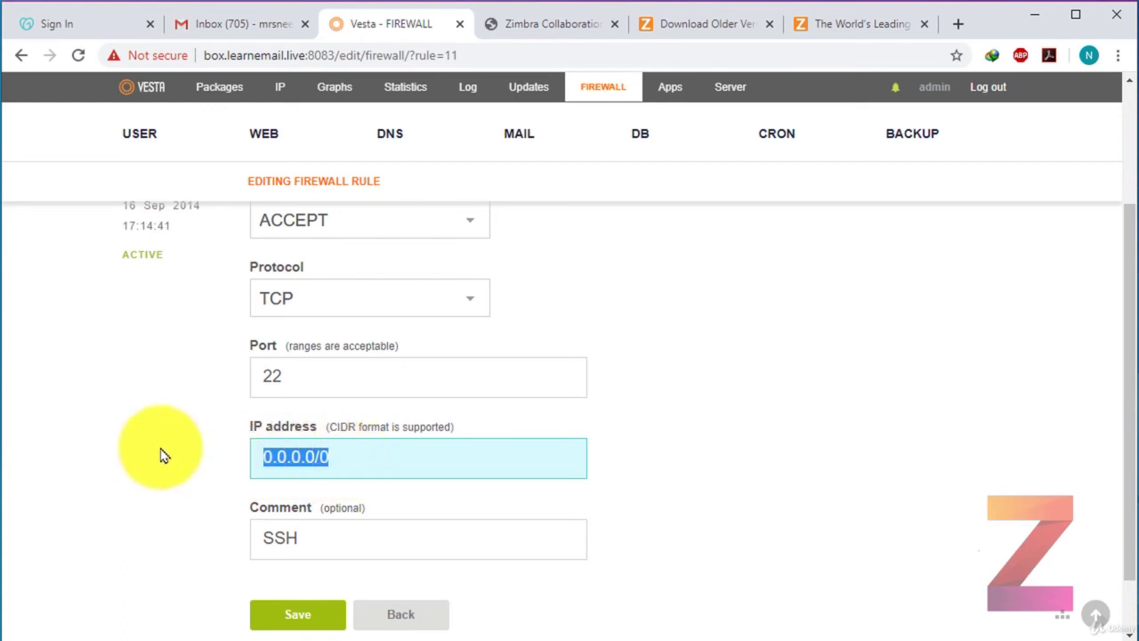
{"action": "scroll", "coordinate": [160, 456], "scroll_direction": "up", "scroll_amount": 2}
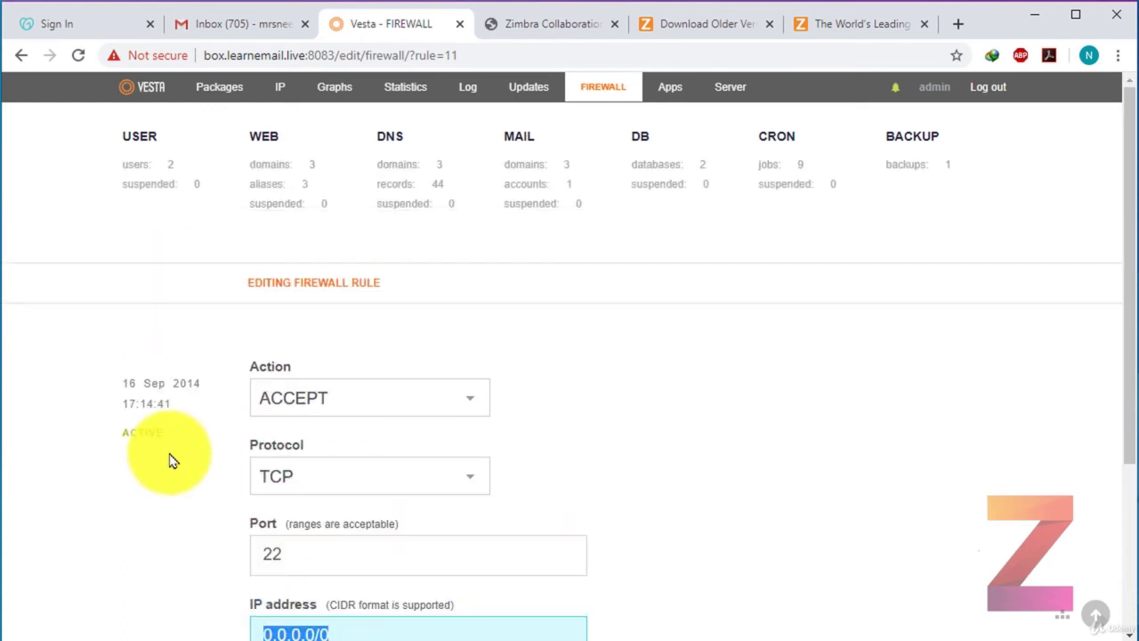
{"action": "left_click", "coordinate": [664, 107]}
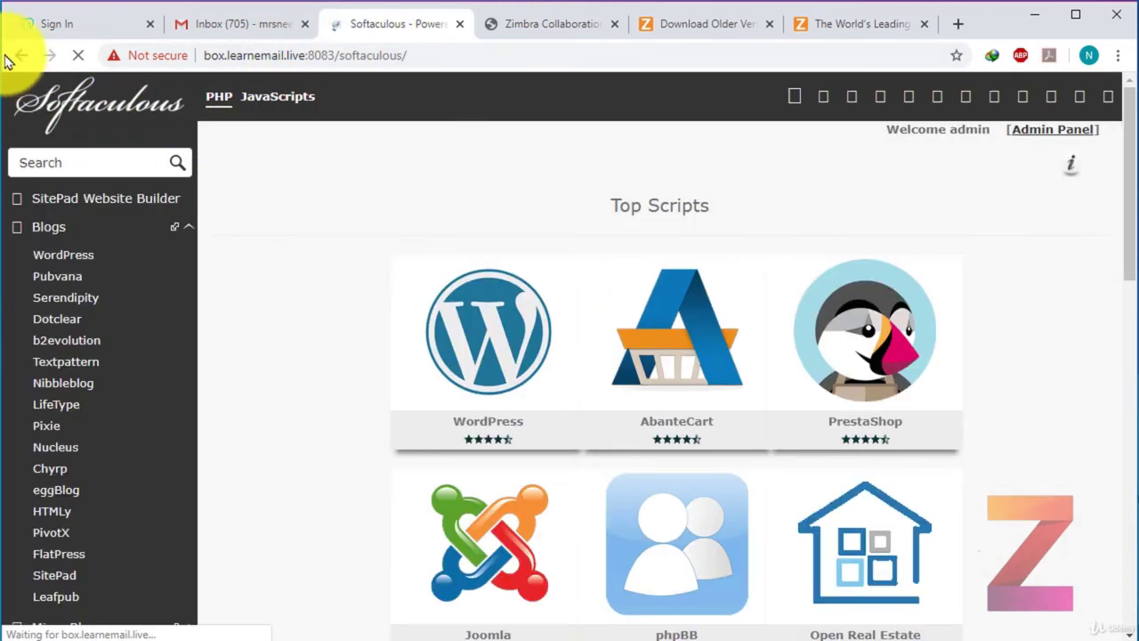
{"action": "left_click", "coordinate": [24, 59]}
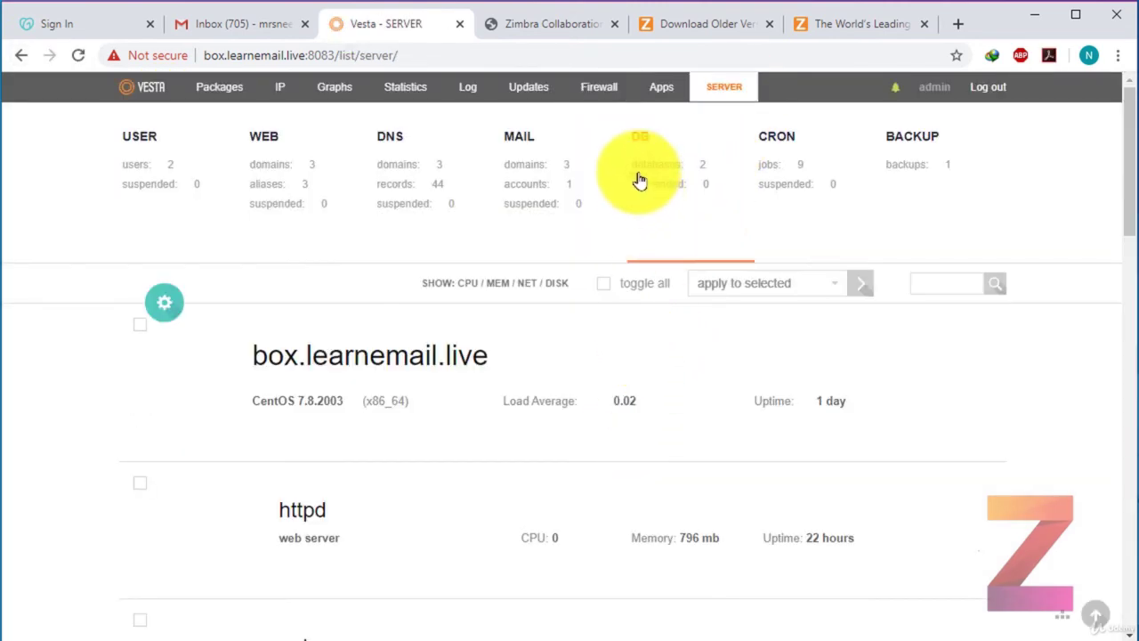
- Scroll the box.learnemail.live service list and refresh the server status figures
{"action": "scroll", "coordinate": [435, 400], "scroll_direction": "down", "scroll_amount": 4}
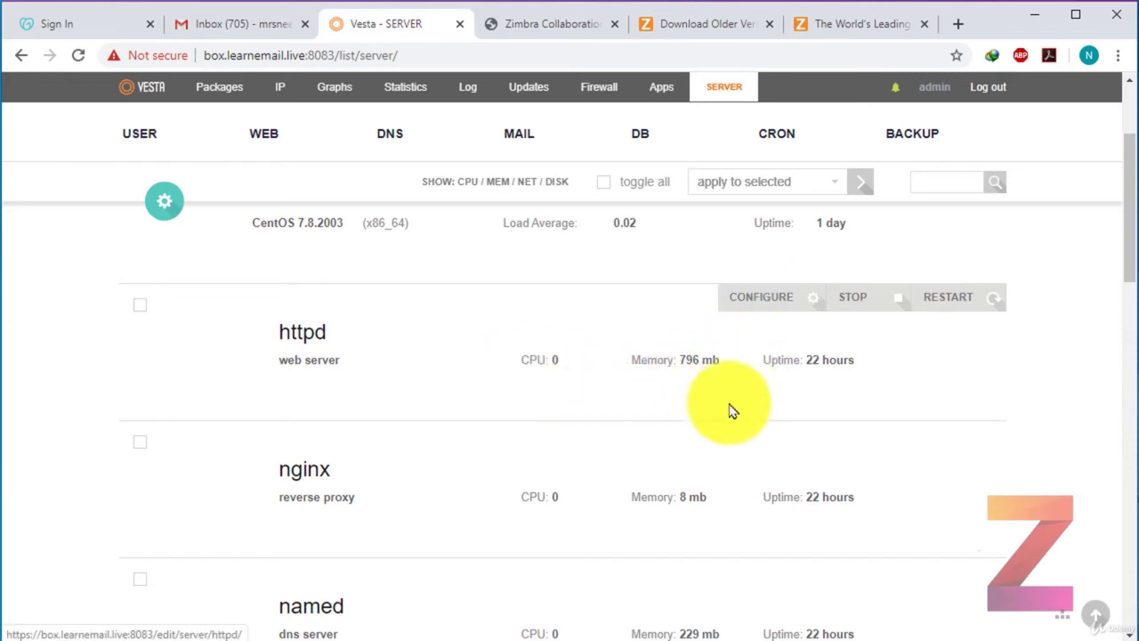
{"action": "scroll", "coordinate": [730, 409], "scroll_direction": "down", "scroll_amount": 5}
{"action": "scroll", "coordinate": [728, 416], "scroll_direction": "up", "scroll_amount": 7}
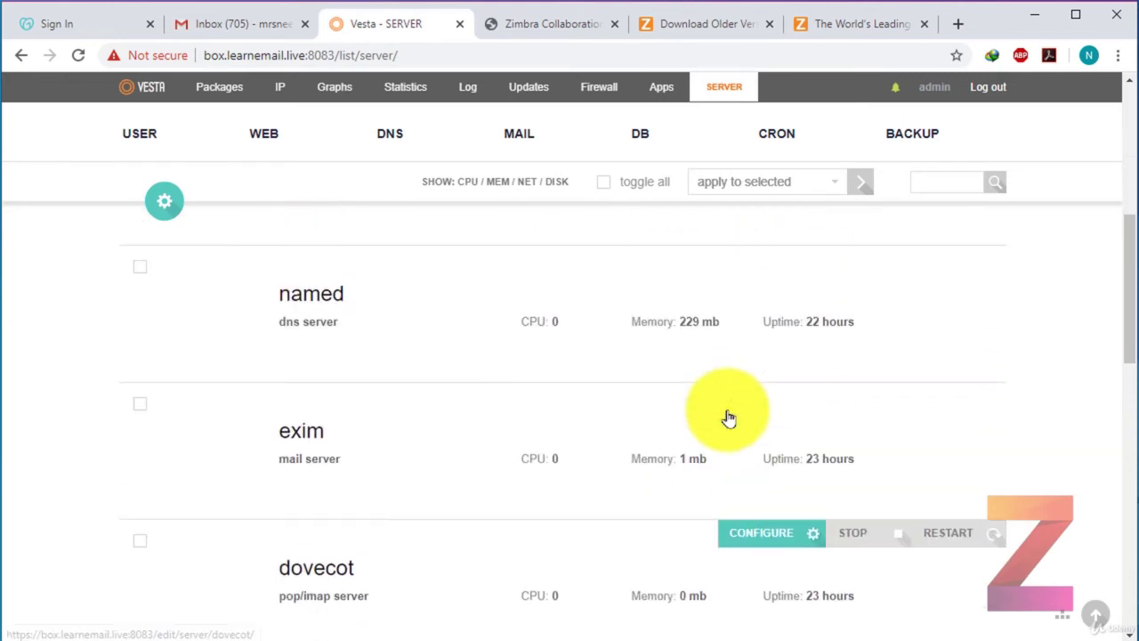
{"action": "key", "text": "alt+Left"}
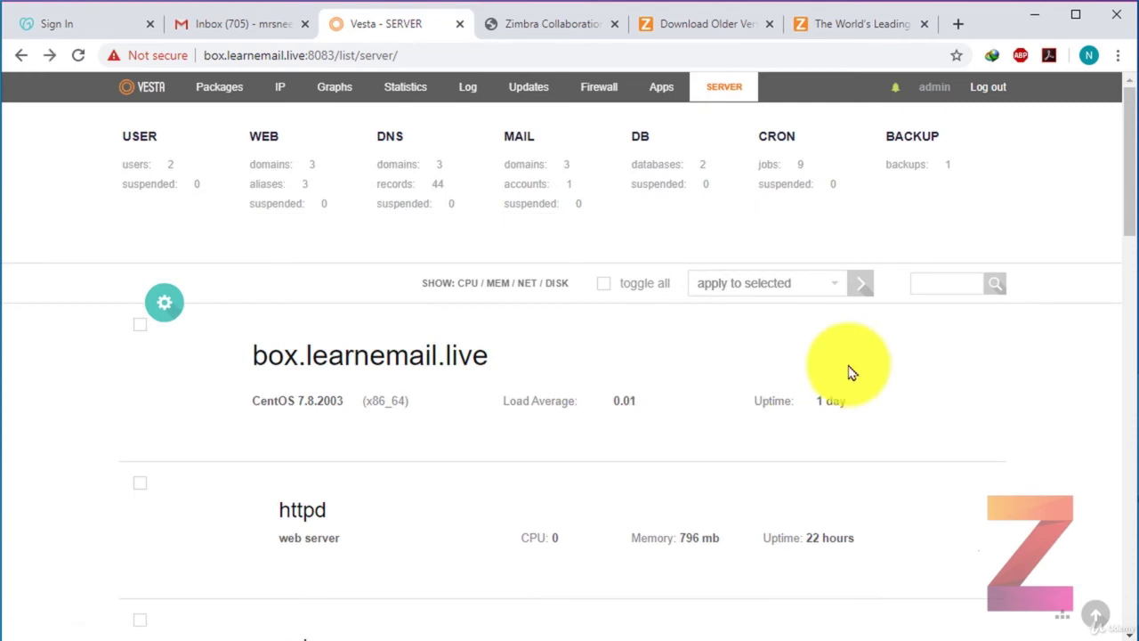
{"action": "scroll", "coordinate": [848, 372], "scroll_direction": "down", "scroll_amount": 4}
{"action": "scroll", "coordinate": [848, 372], "scroll_direction": "up", "scroll_amount": 3}
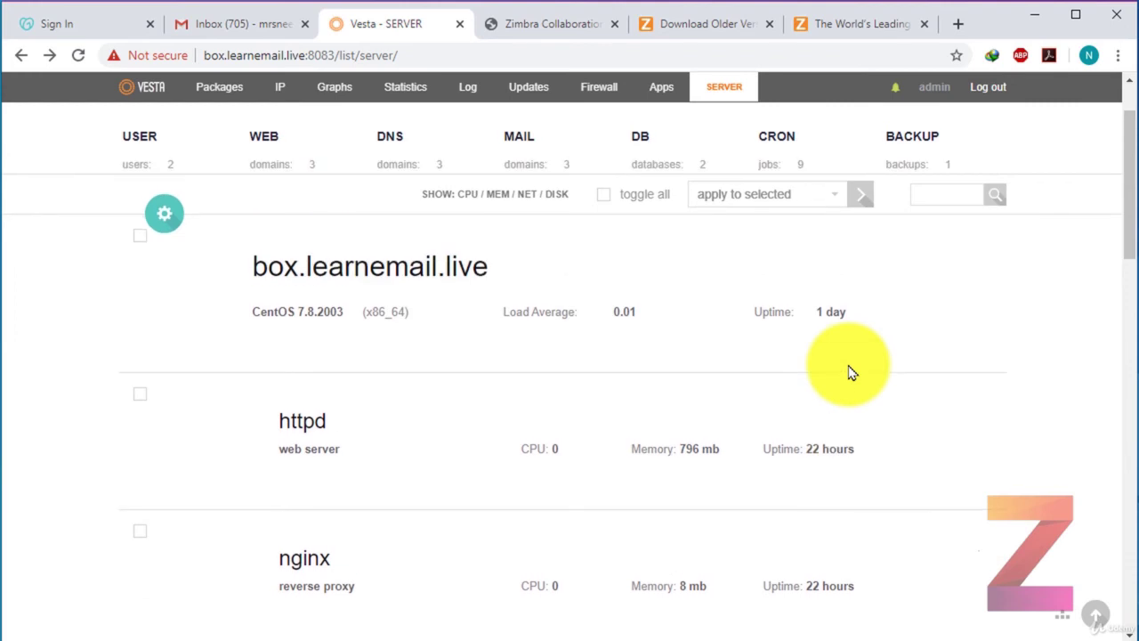
{"action": "mouse_move", "coordinate": [712, 382]}
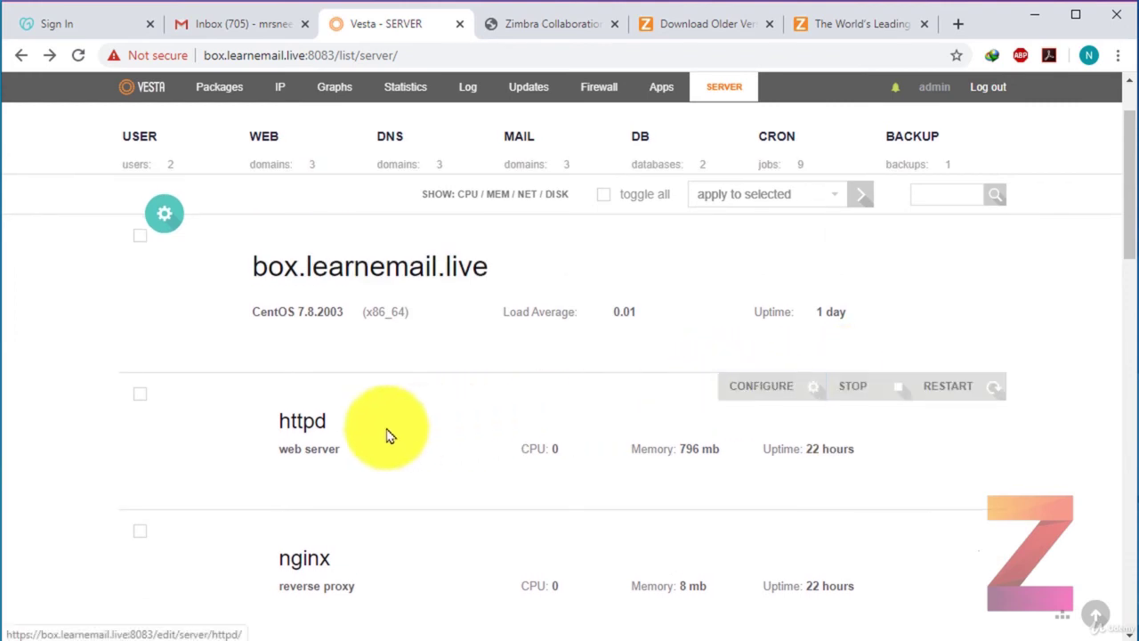
- Set httpd PHP memory_limit 256M, post_max_size 20M, upload_max_filesize 100M and save
{"action": "left_click", "coordinate": [777, 398]}
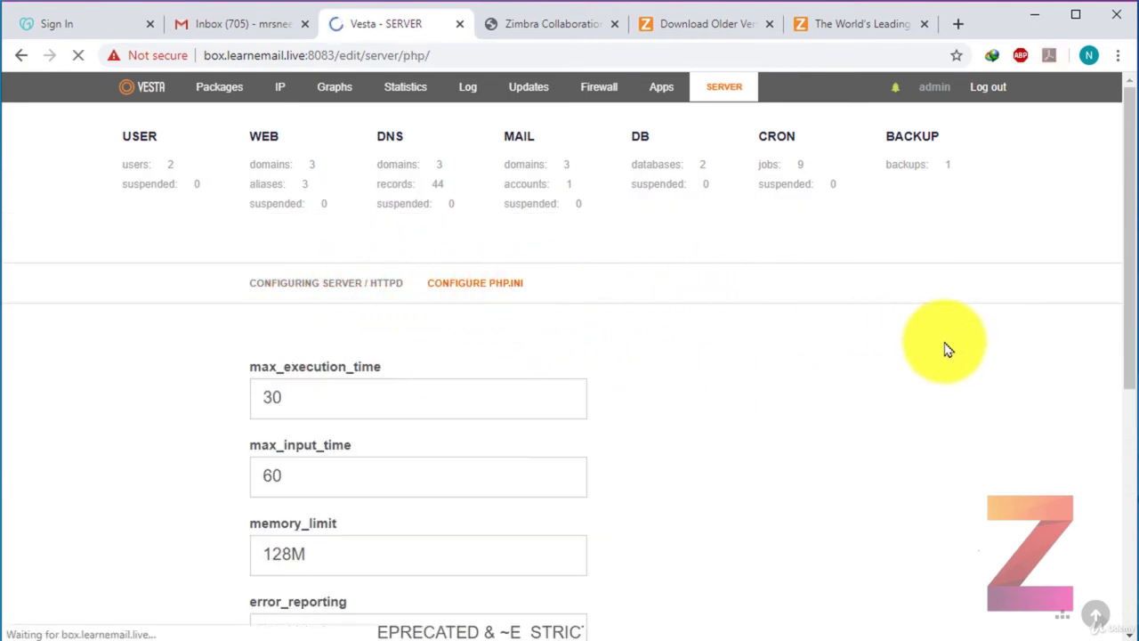
{"action": "scroll", "coordinate": [948, 349], "scroll_direction": "down", "scroll_amount": 3}
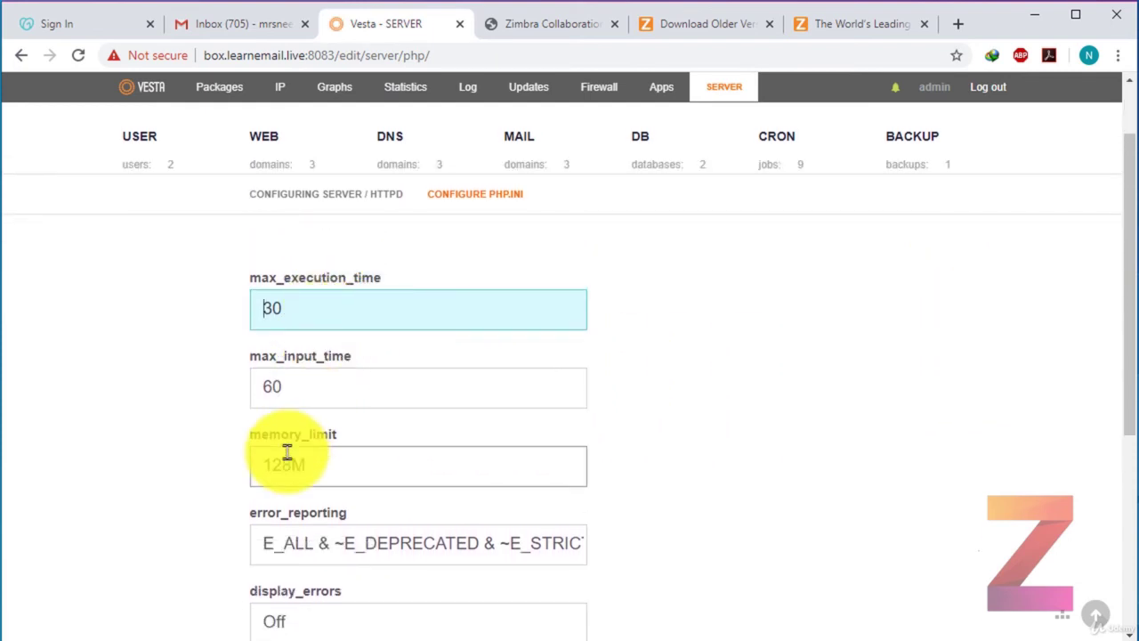
{"action": "left_click", "coordinate": [294, 466]}
{"action": "left_click_drag", "start_coordinate": [294, 465], "coordinate": [256, 469]}
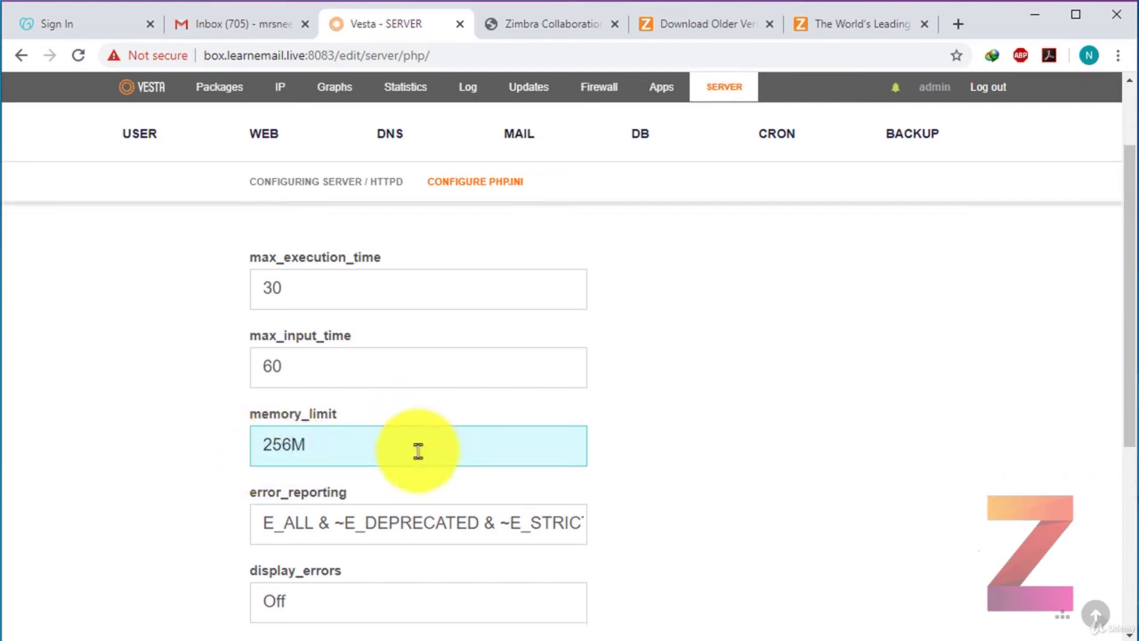
{"action": "scroll", "coordinate": [415, 451], "scroll_direction": "down", "scroll_amount": 3}
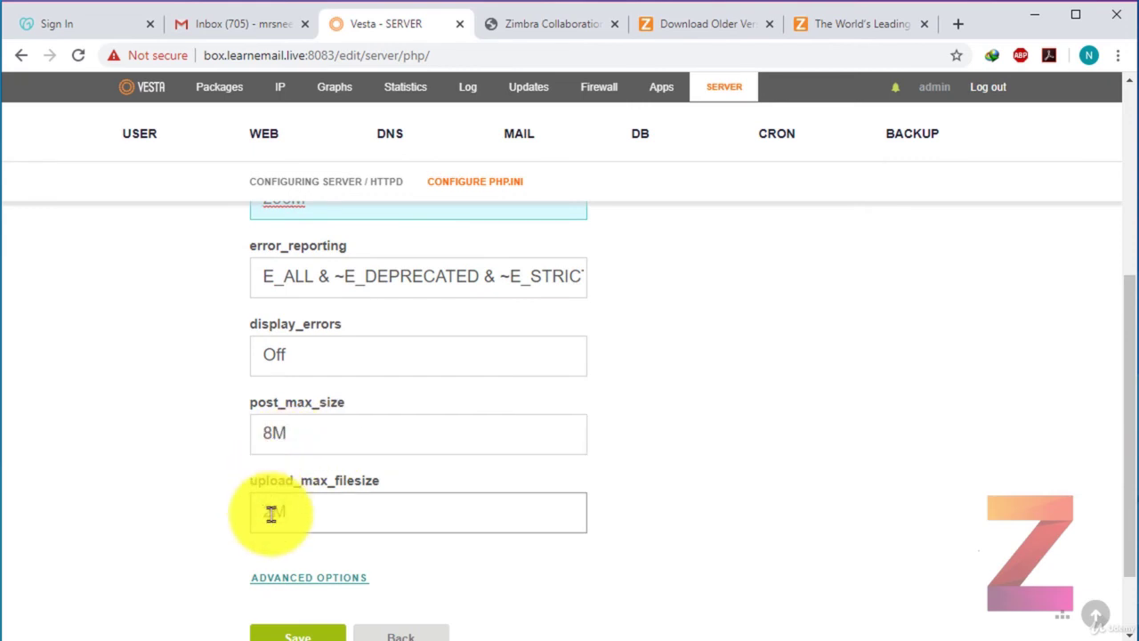
{"action": "left_click", "coordinate": [265, 502]}
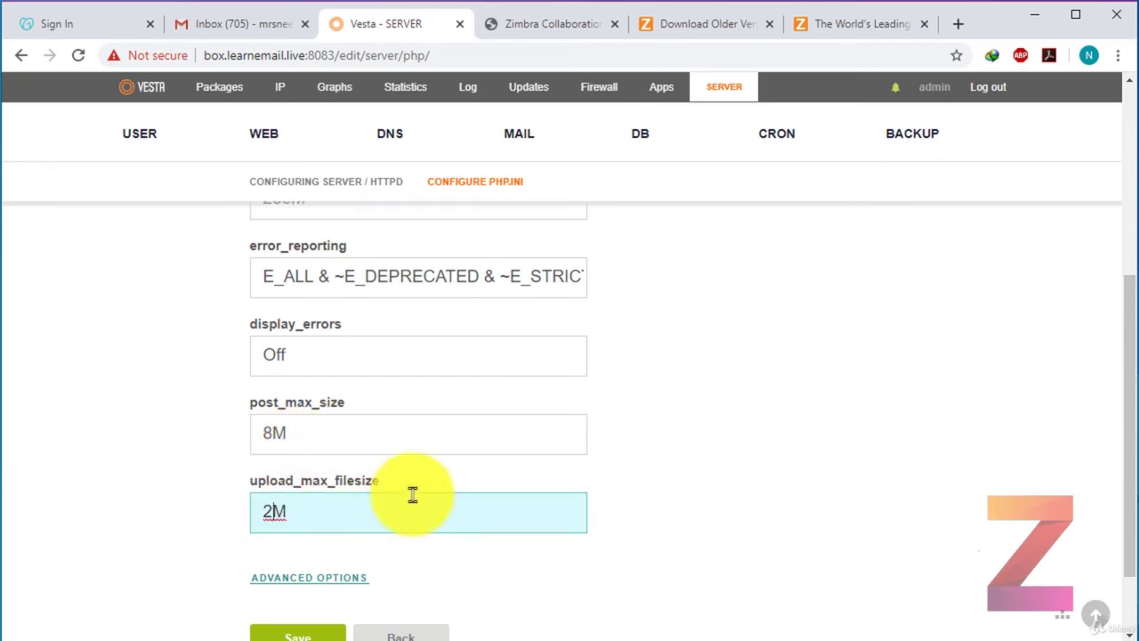
{"action": "type", "text": "0"}
{"action": "left_click", "coordinate": [274, 433]}
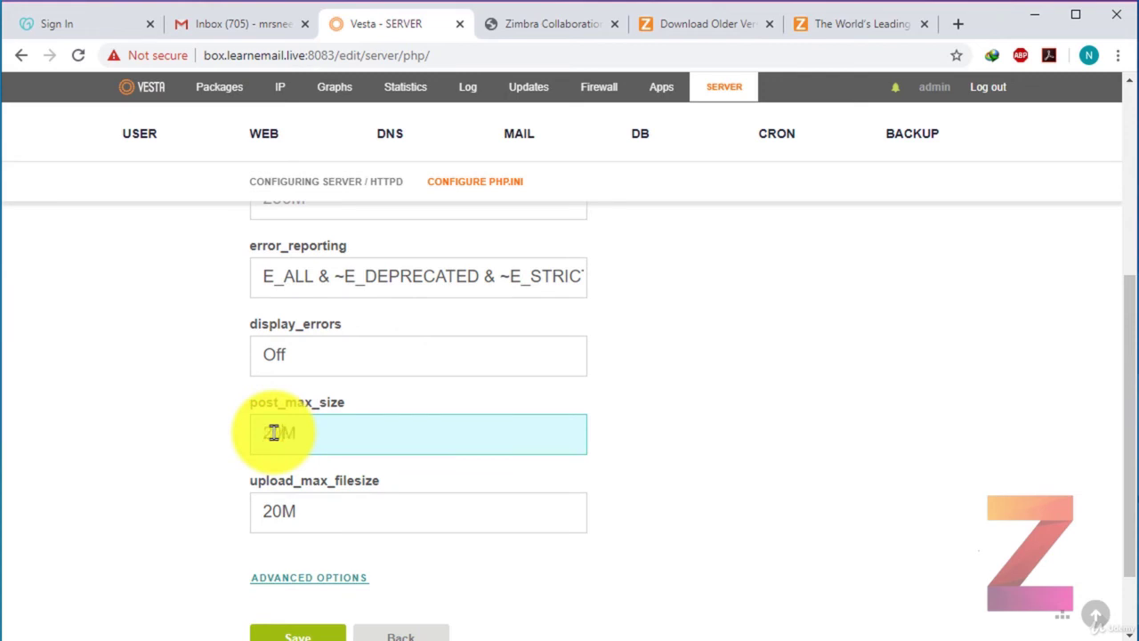
{"action": "left_click", "coordinate": [263, 507]}
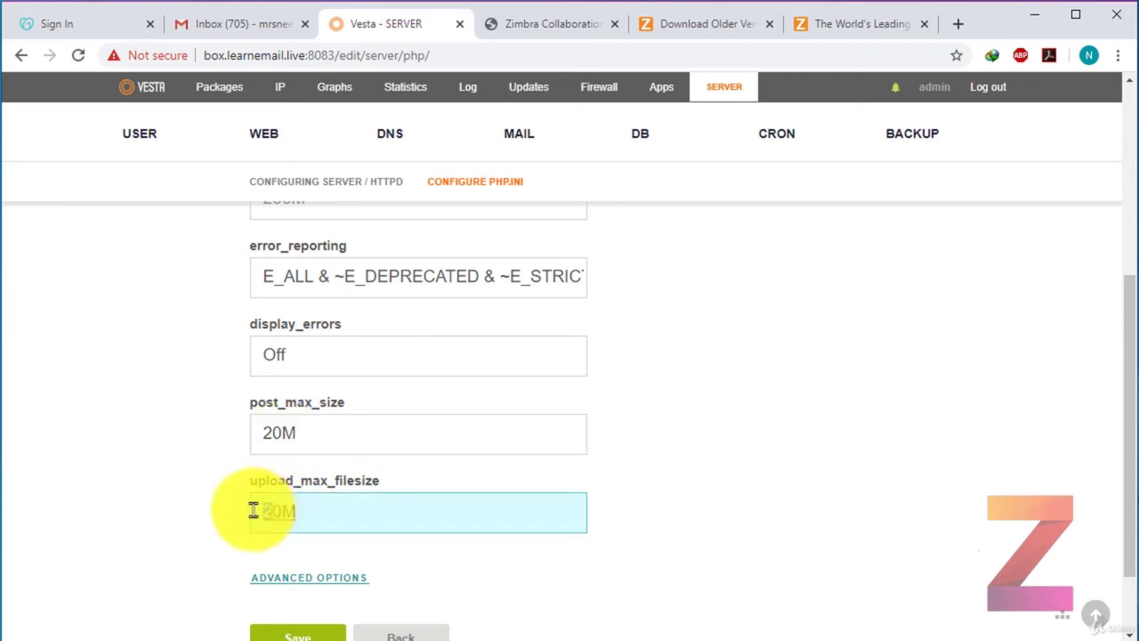
{"action": "type", "text": "0"}
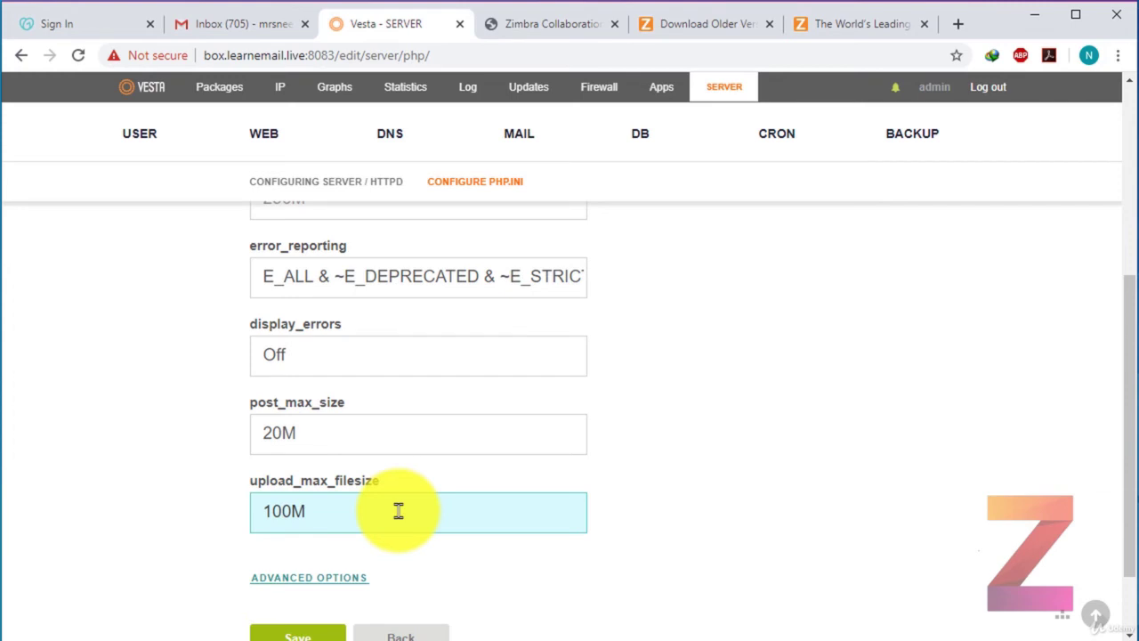
{"action": "scroll", "coordinate": [399, 510], "scroll_direction": "down", "scroll_amount": 1}
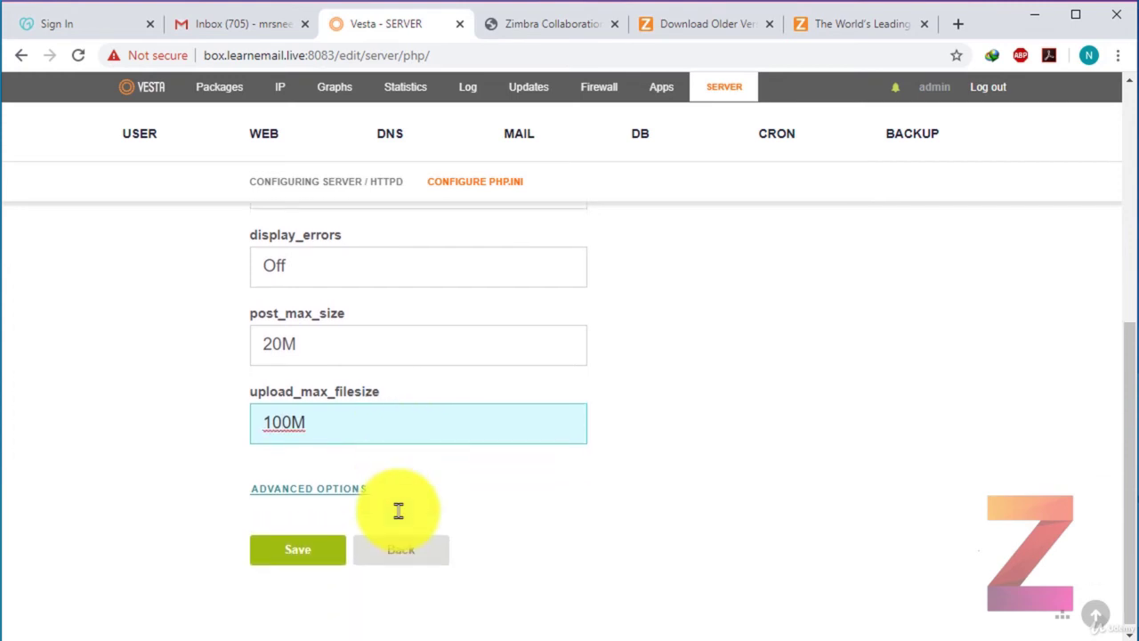
{"action": "left_click", "coordinate": [297, 549]}
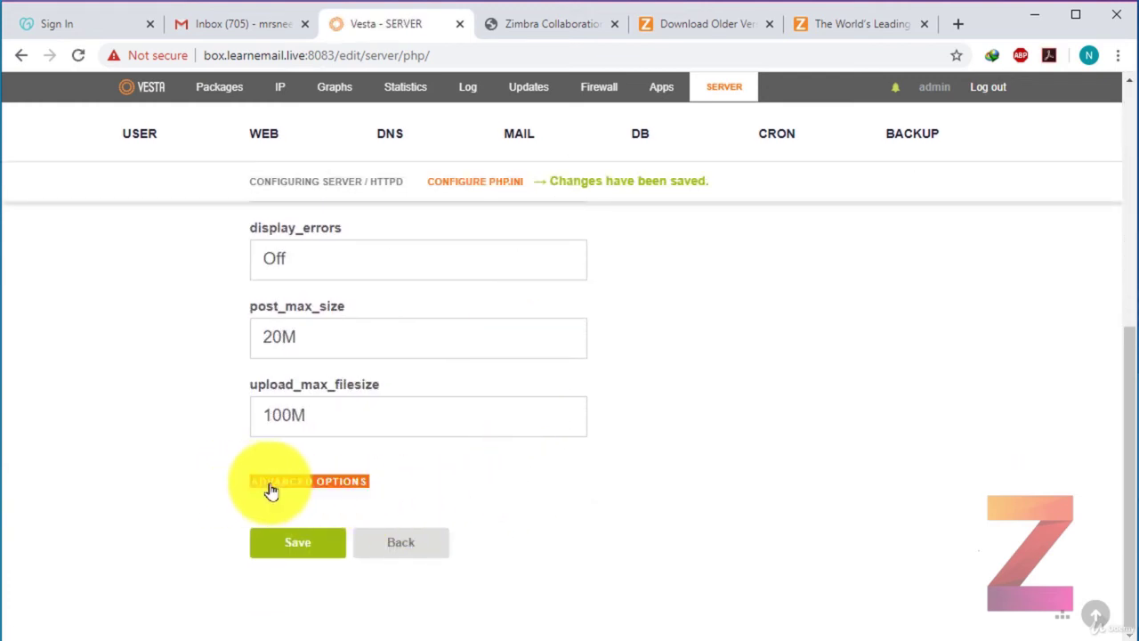
- Expand Advanced Options to review the full php.ini, then return to the server overview
{"action": "scroll", "coordinate": [458, 424], "scroll_direction": "up", "scroll_amount": 2}
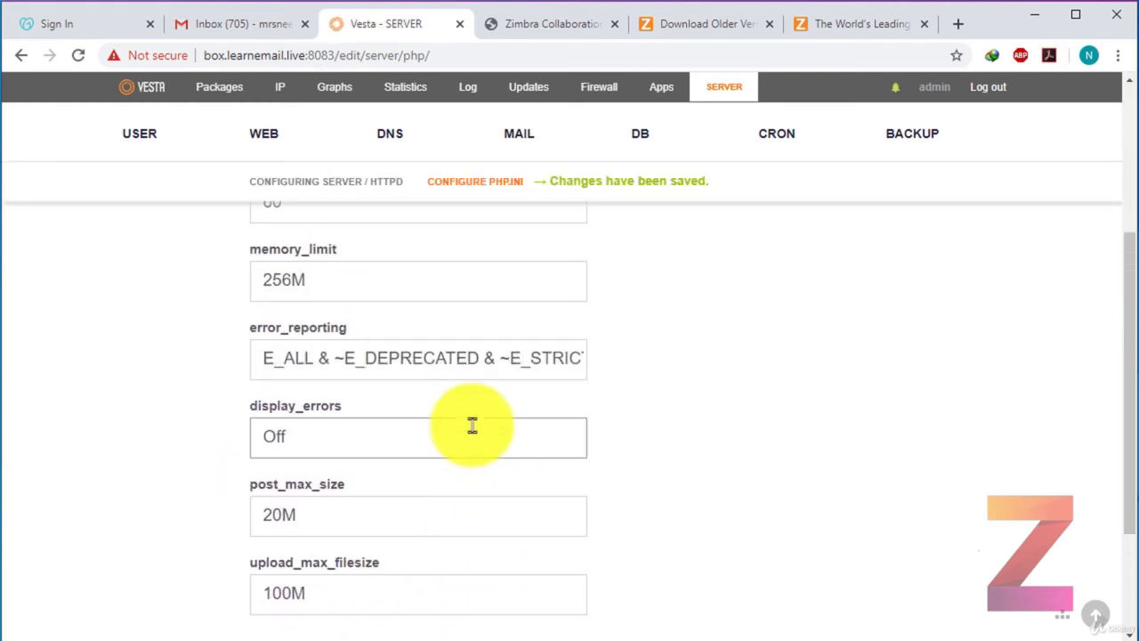
{"action": "scroll", "coordinate": [458, 425], "scroll_direction": "down", "scroll_amount": 1}
{"action": "scroll", "coordinate": [467, 472], "scroll_direction": "down", "scroll_amount": 1}
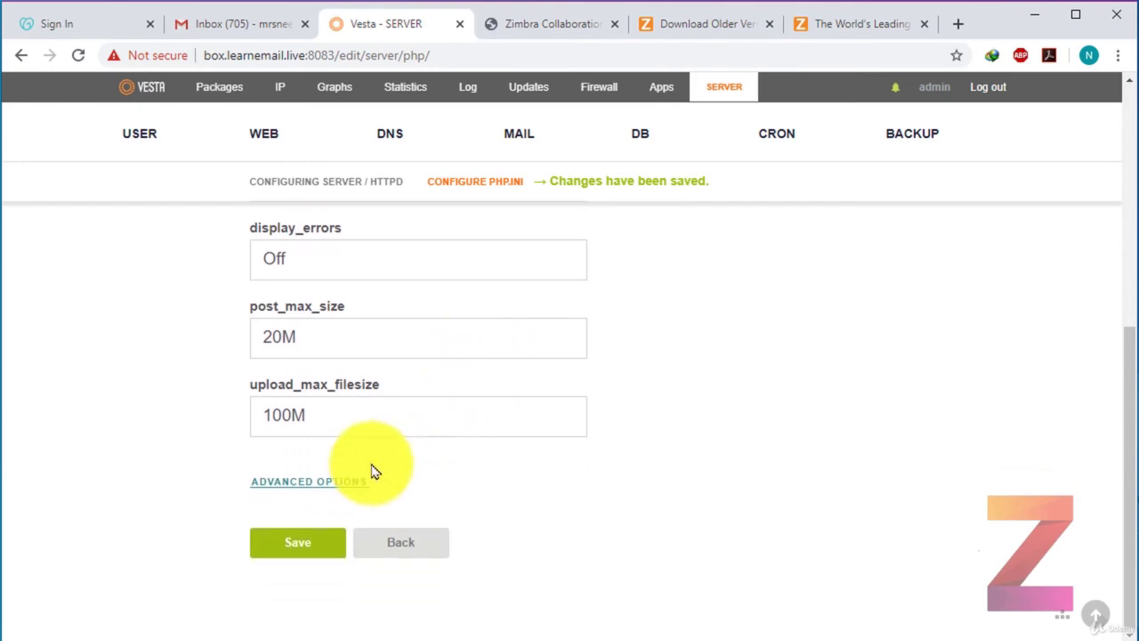
{"action": "left_click", "coordinate": [307, 489]}
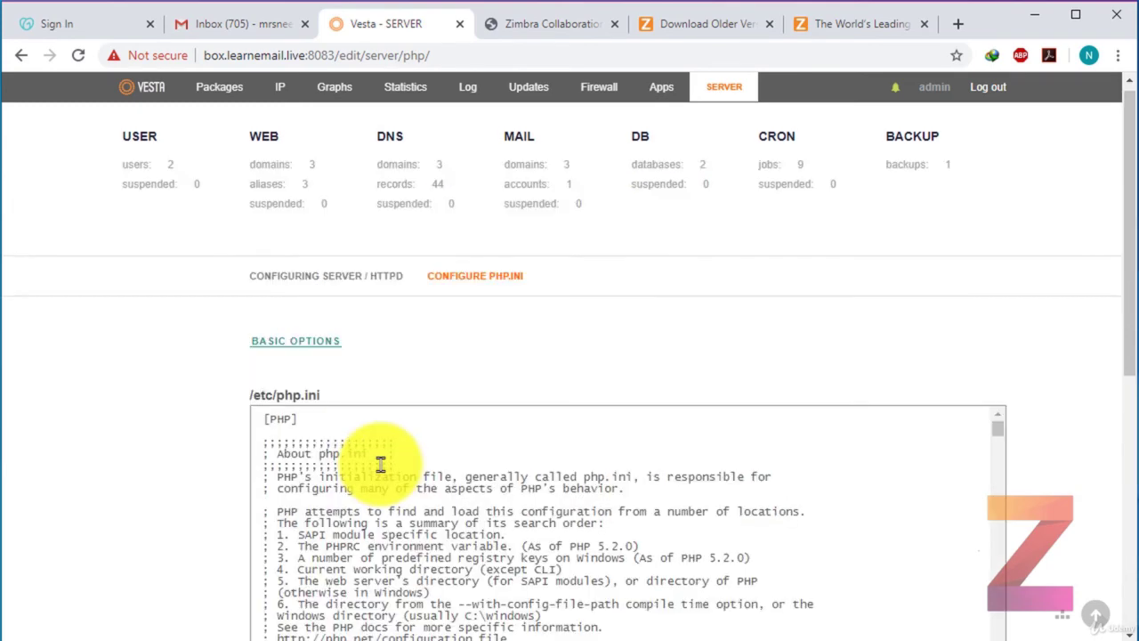
{"action": "scroll", "coordinate": [377, 465], "scroll_direction": "down", "scroll_amount": 5}
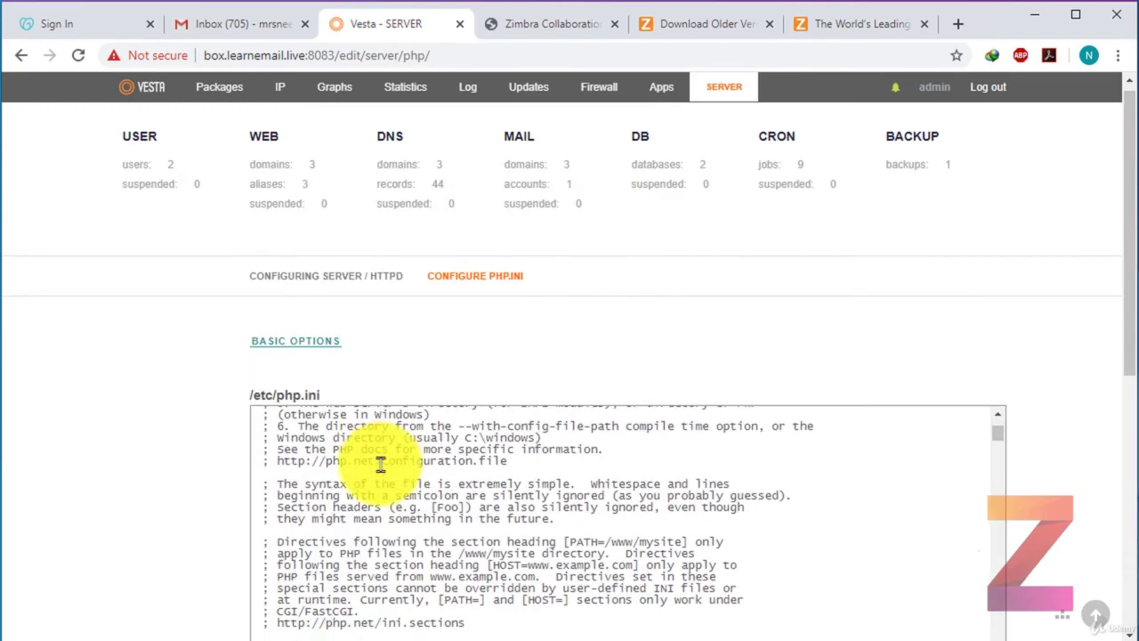
{"action": "scroll", "coordinate": [151, 433], "scroll_direction": "down", "scroll_amount": 3}
{"action": "scroll", "coordinate": [415, 383], "scroll_direction": "down", "scroll_amount": 15}
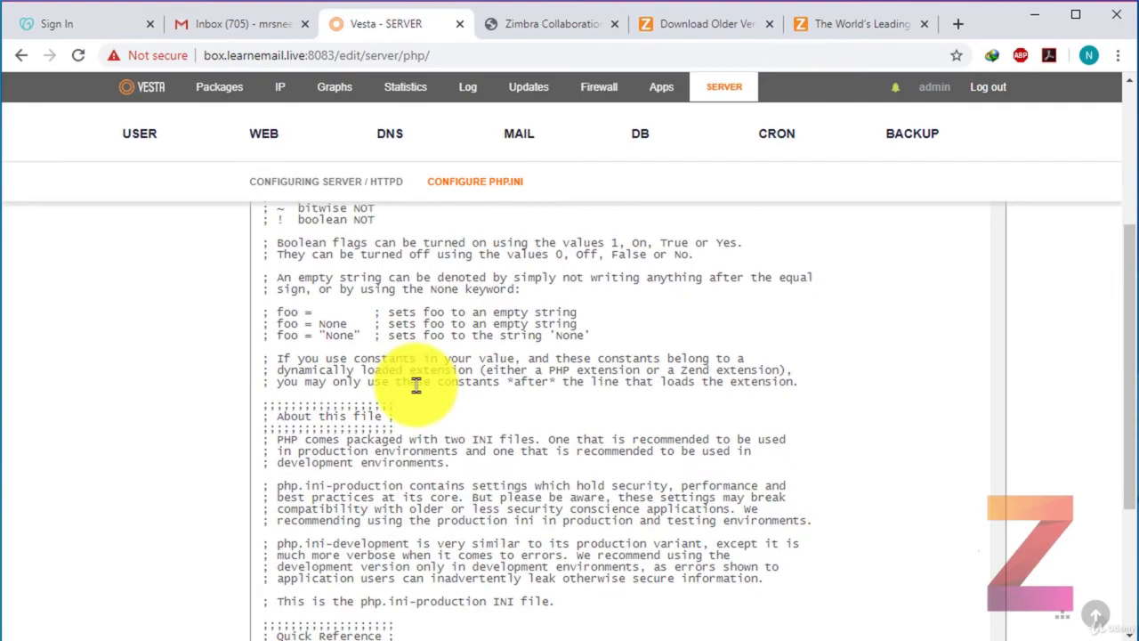
{"action": "scroll", "coordinate": [415, 385], "scroll_direction": "down", "scroll_amount": 10}
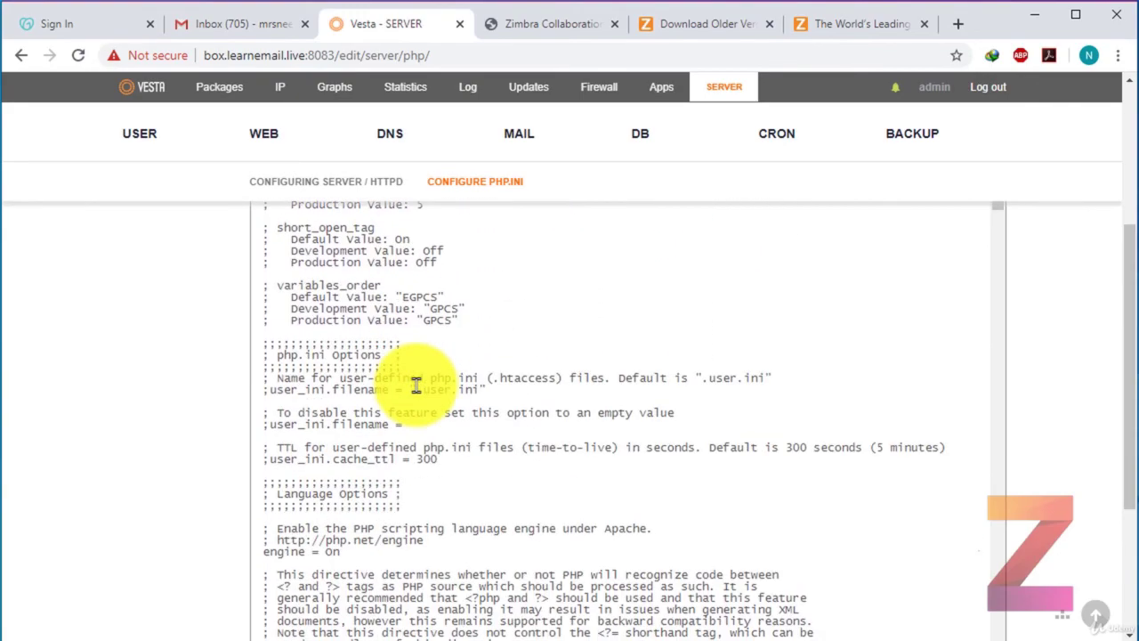
{"action": "scroll", "coordinate": [415, 385], "scroll_direction": "down", "scroll_amount": 20}
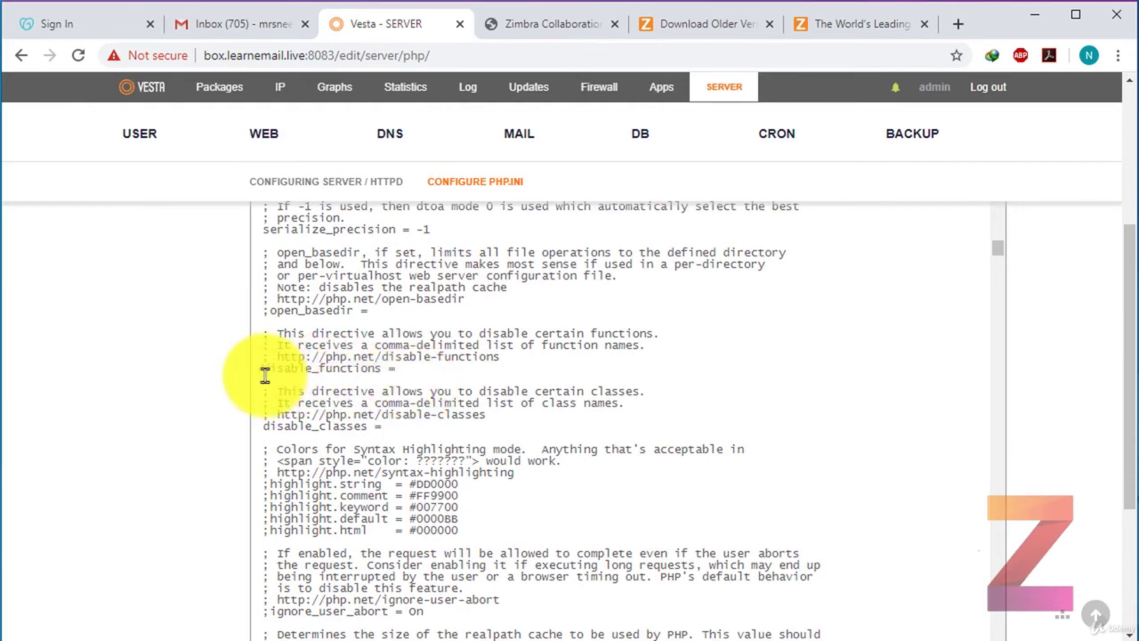
{"action": "left_click", "coordinate": [296, 369]}
{"action": "left_click", "coordinate": [147, 396]}
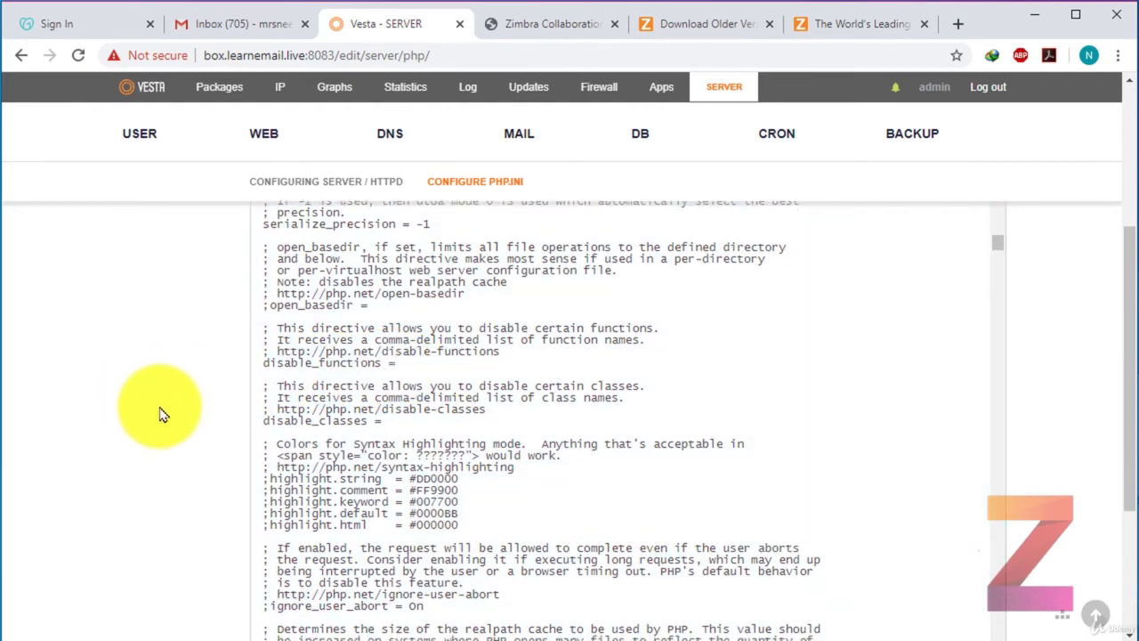
{"action": "scroll", "coordinate": [157, 409], "scroll_direction": "down", "scroll_amount": 3}
{"action": "left_click", "coordinate": [388, 545]}
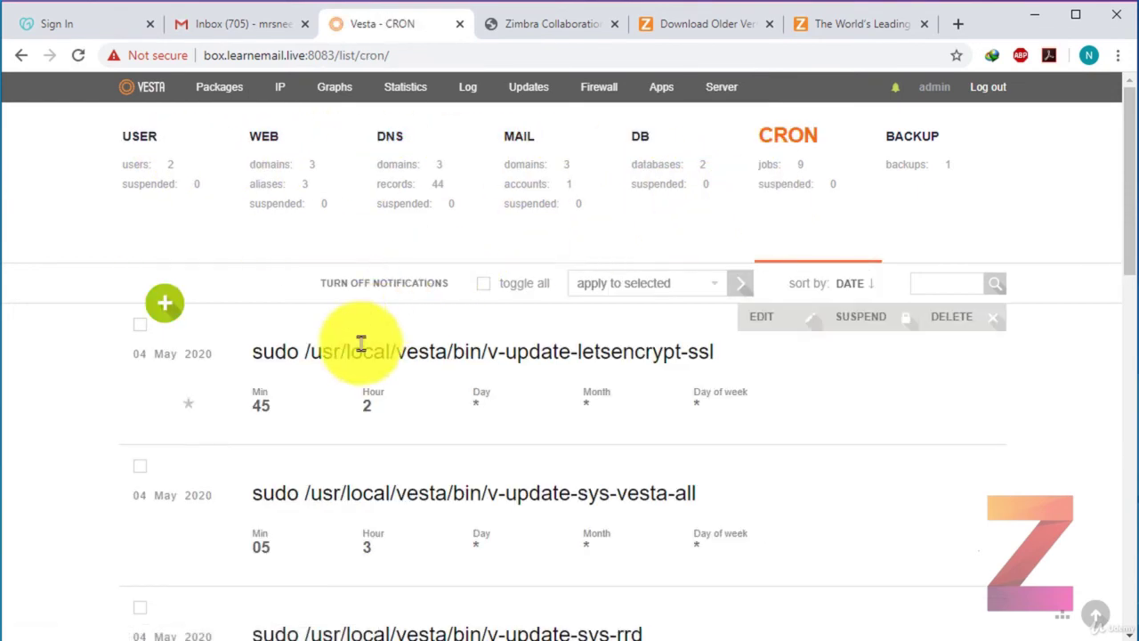
- Scroll through the cron job list and open the server's backup list
{"action": "mouse_move", "coordinate": [428, 359]}
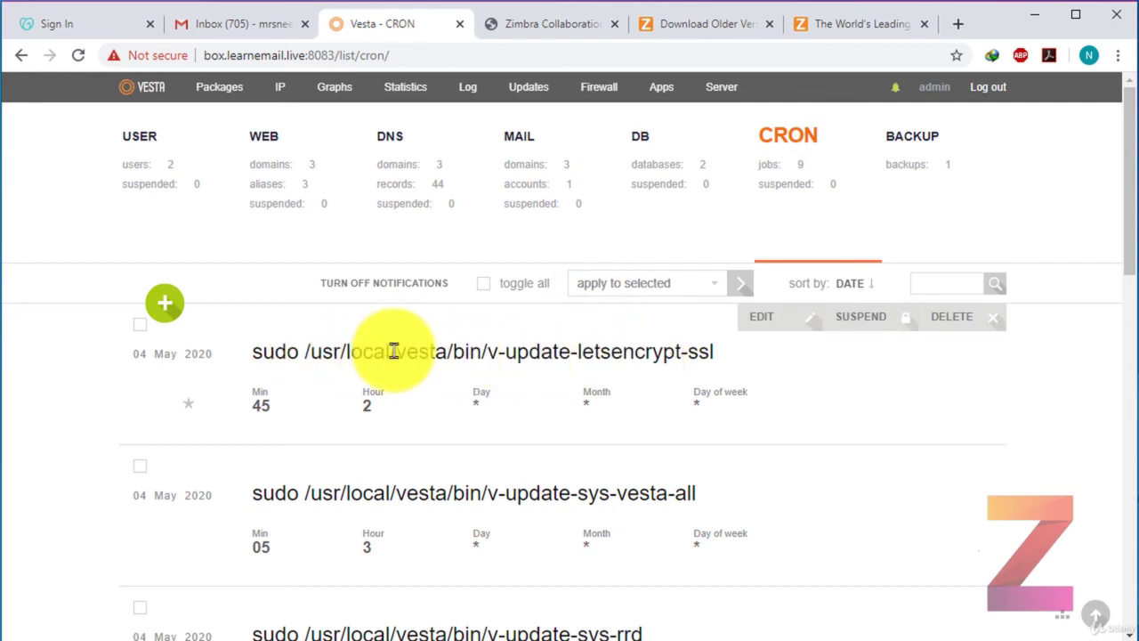
{"action": "scroll", "coordinate": [395, 351], "scroll_direction": "down", "scroll_amount": 12}
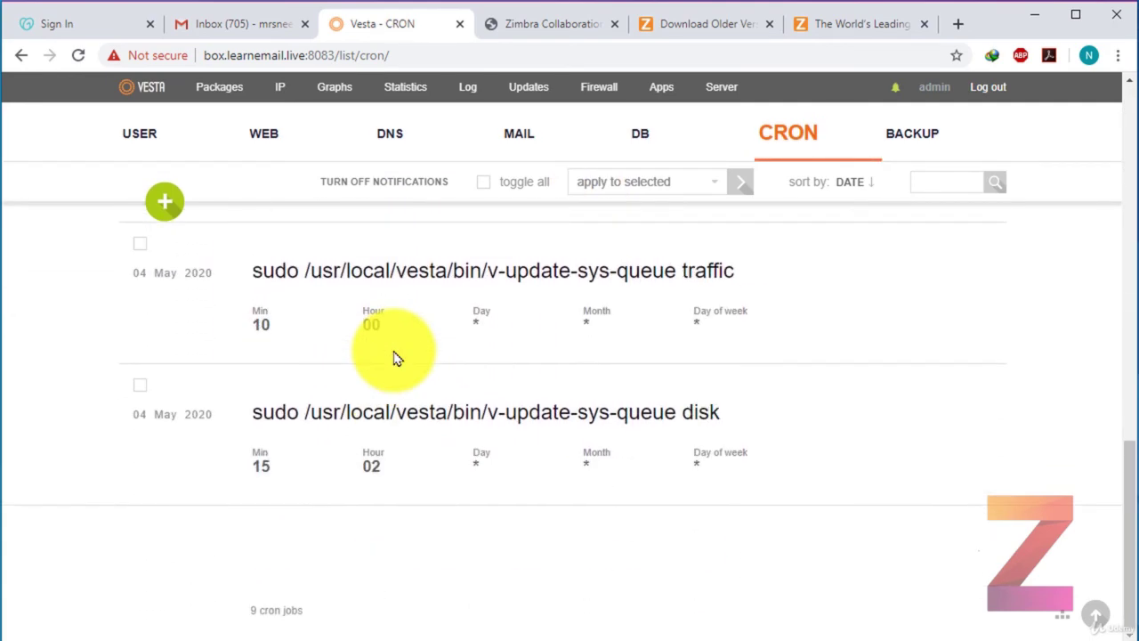
{"action": "scroll", "coordinate": [395, 352], "scroll_direction": "up", "scroll_amount": 15}
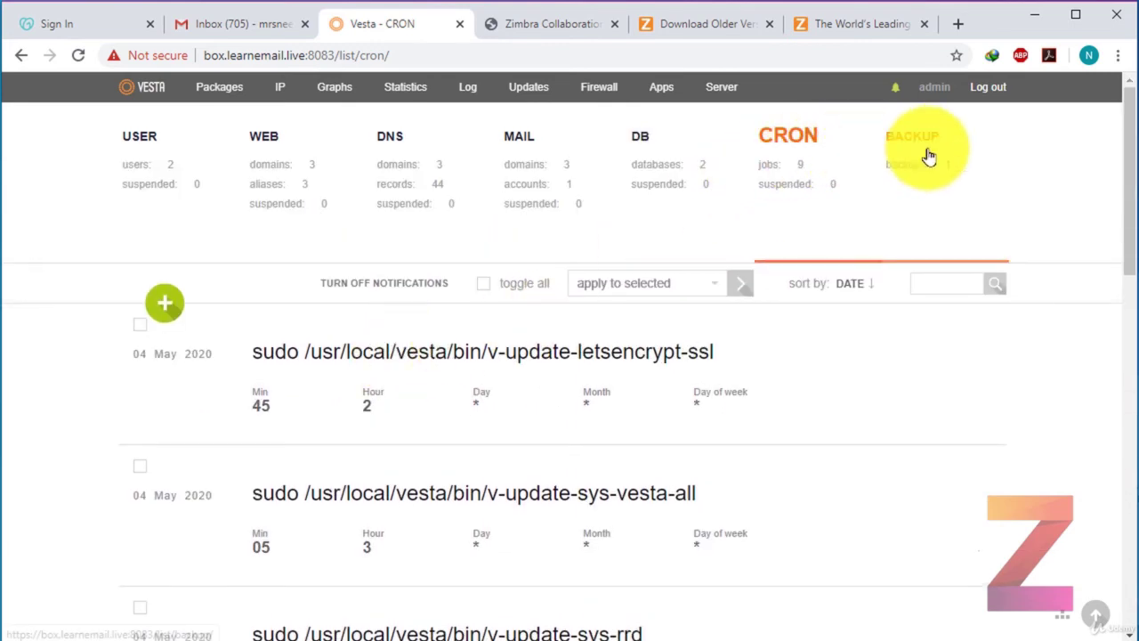
{"action": "left_click", "coordinate": [928, 157]}
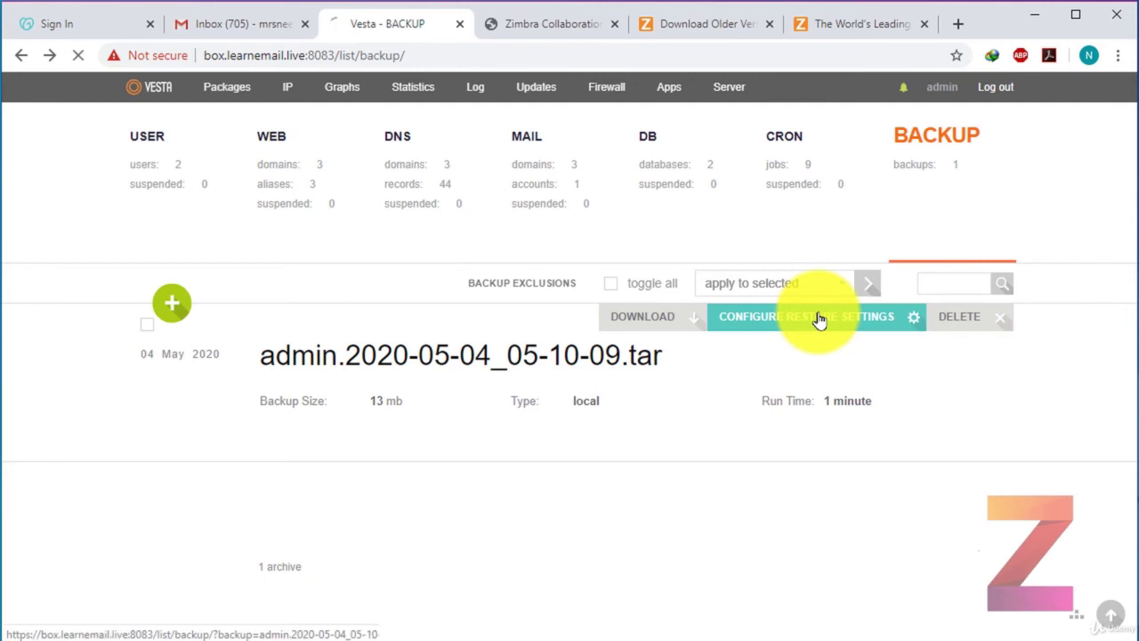
{"action": "left_click", "coordinate": [819, 320]}
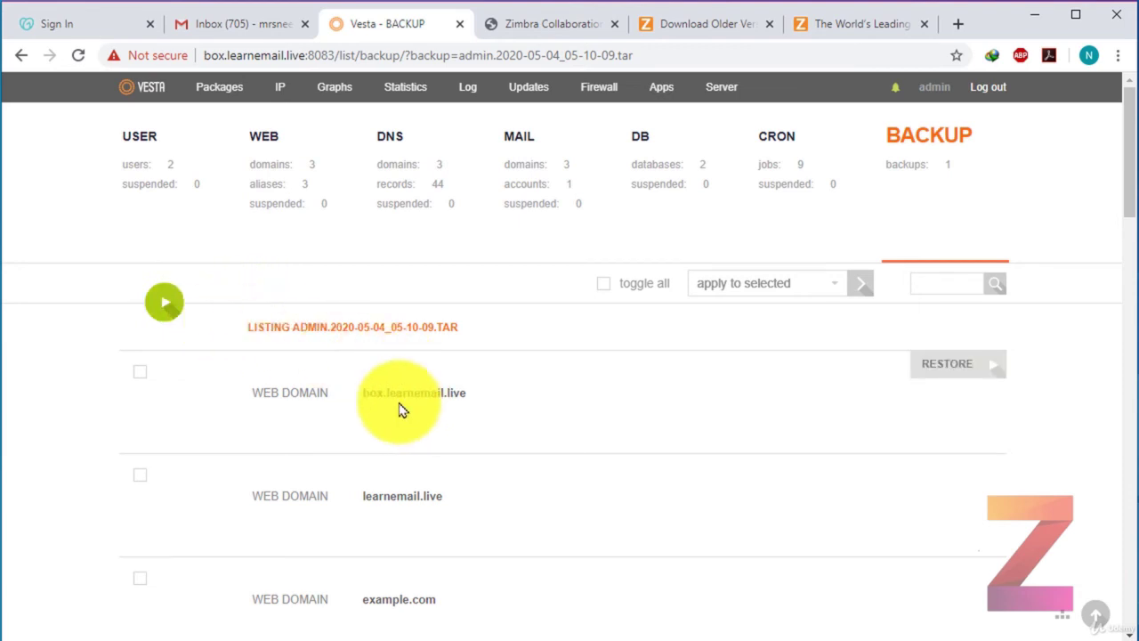
{"action": "scroll", "coordinate": [356, 394], "scroll_direction": "down", "scroll_amount": 3}
{"action": "scroll", "coordinate": [356, 412], "scroll_direction": "up", "scroll_amount": 3}
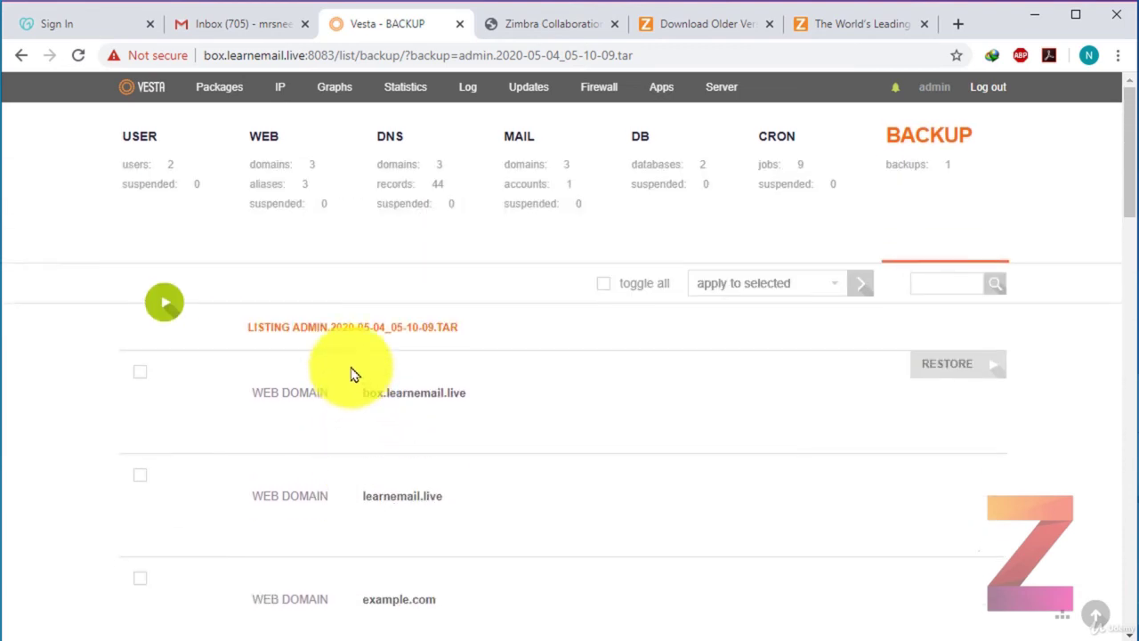
{"action": "mouse_move", "coordinate": [300, 326]}
{"action": "left_mouse_down"}
{"action": "mouse_move", "coordinate": [460, 327]}
{"action": "mouse_move", "coordinate": [305, 320]}
{"action": "left_mouse_up"}
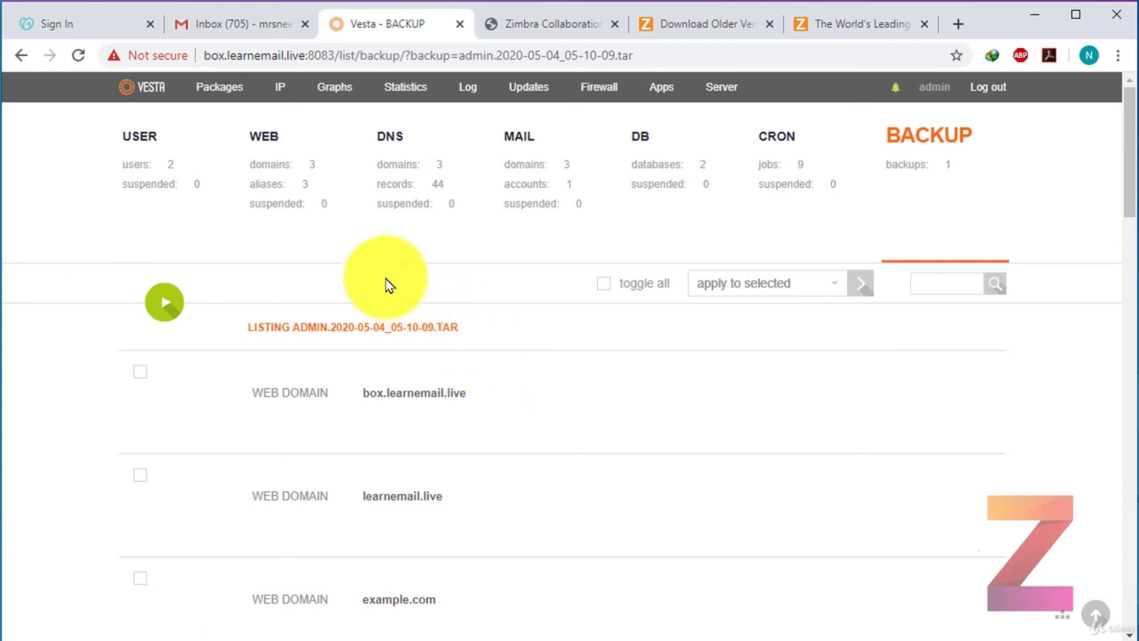
{"action": "scroll", "coordinate": [427, 338], "scroll_direction": "down", "scroll_amount": 3}
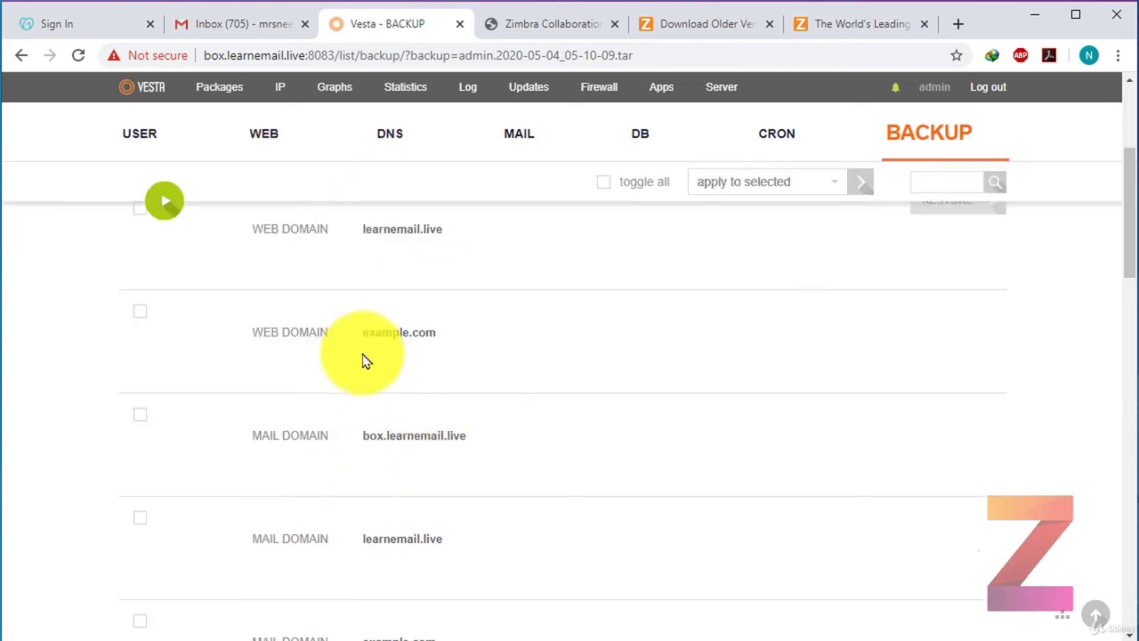
{"action": "scroll", "coordinate": [362, 358], "scroll_direction": "up", "scroll_amount": 3}
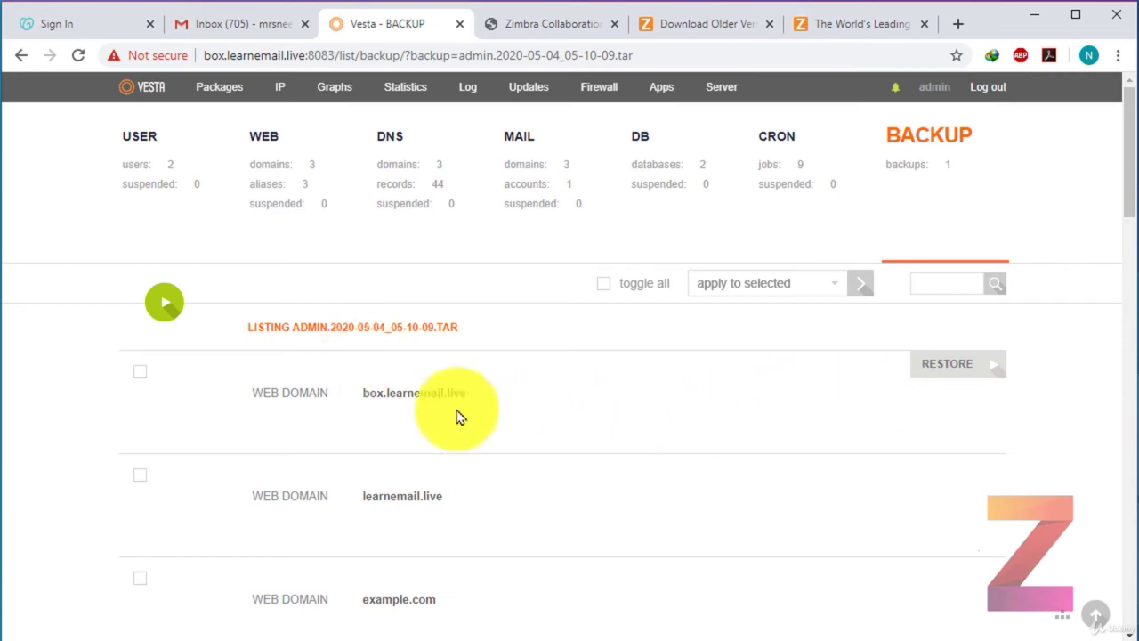
{"action": "left_click_drag", "start_coordinate": [378, 397], "coordinate": [457, 406]}
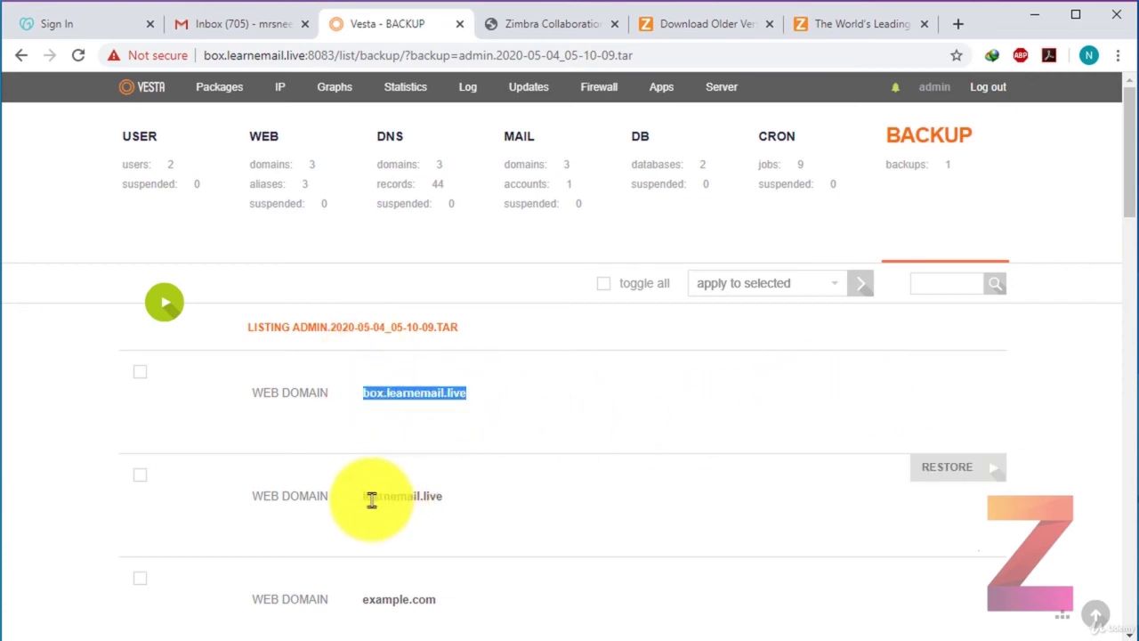
{"action": "left_click_drag", "start_coordinate": [367, 496], "coordinate": [452, 508]}
{"action": "scroll", "coordinate": [699, 463], "scroll_direction": "down", "scroll_amount": 2}
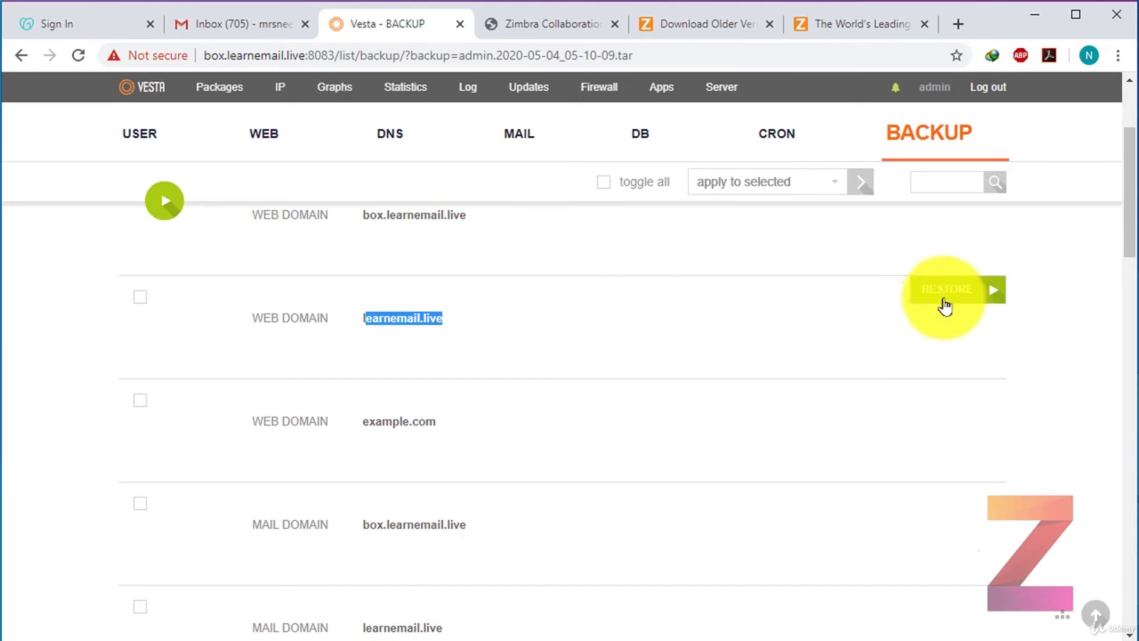
{"action": "scroll", "coordinate": [623, 500], "scroll_direction": "up", "scroll_amount": 2}
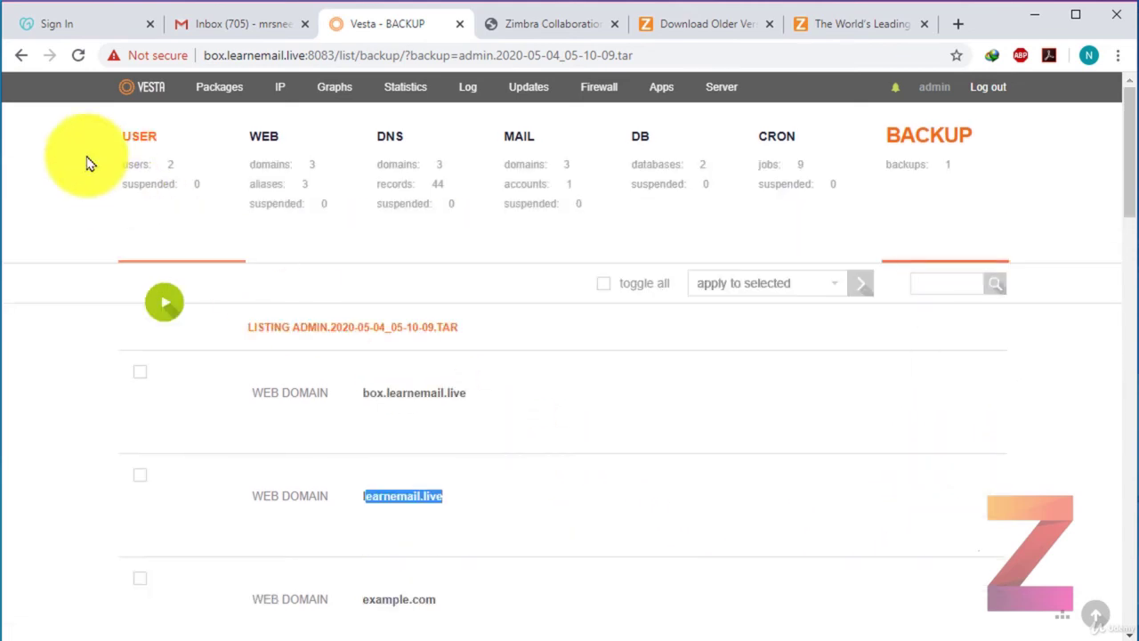
{"action": "left_click", "coordinate": [21, 55]}
{"action": "mouse_move", "coordinate": [504, 382]}
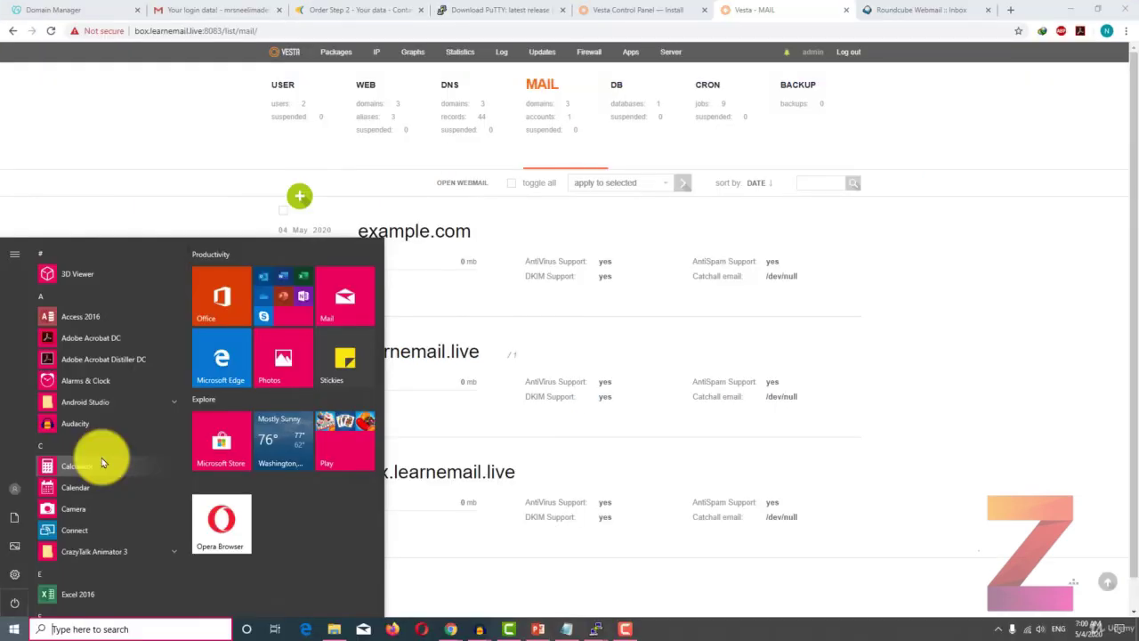
- Launch PuTTY and connect via SSH to the server IP 173.230.136.136 copied from the notes
{"action": "type", "text": "putty"}
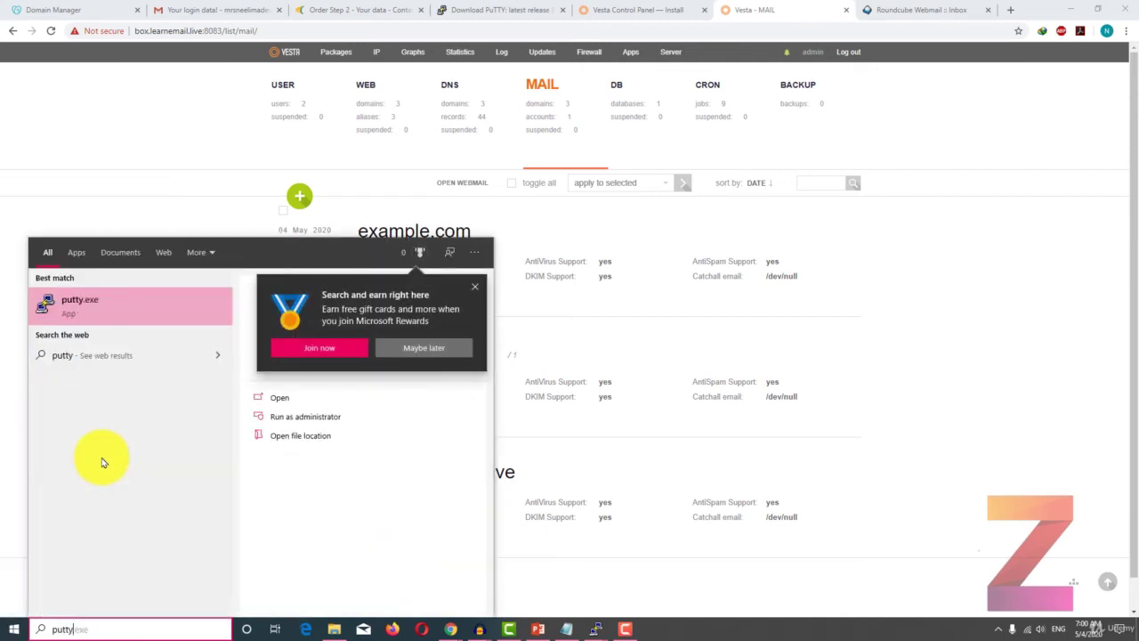
{"action": "key", "text": "Return"}
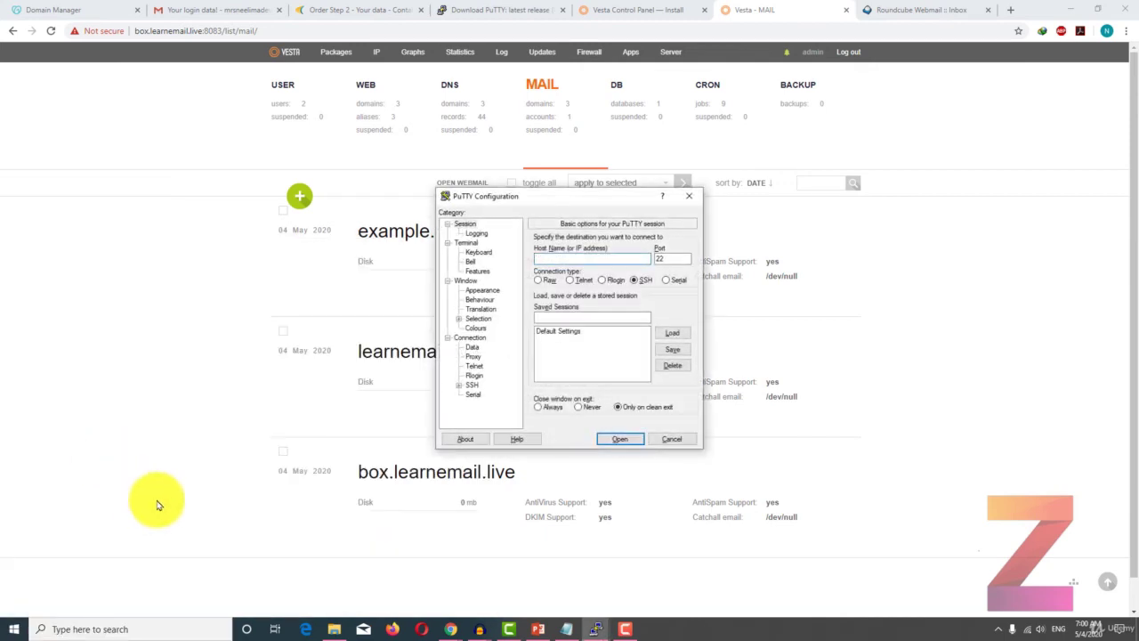
{"action": "left_click", "coordinate": [569, 629]}
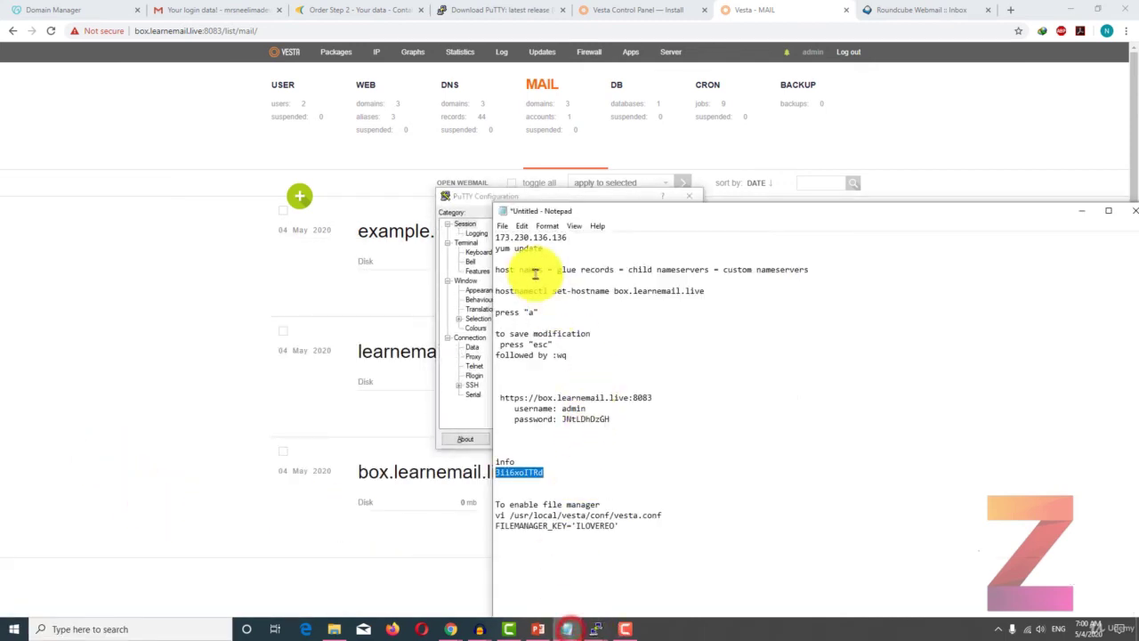
{"action": "left_click_drag", "start_coordinate": [580, 238], "coordinate": [495, 239]}
{"action": "left_click", "coordinate": [488, 193]}
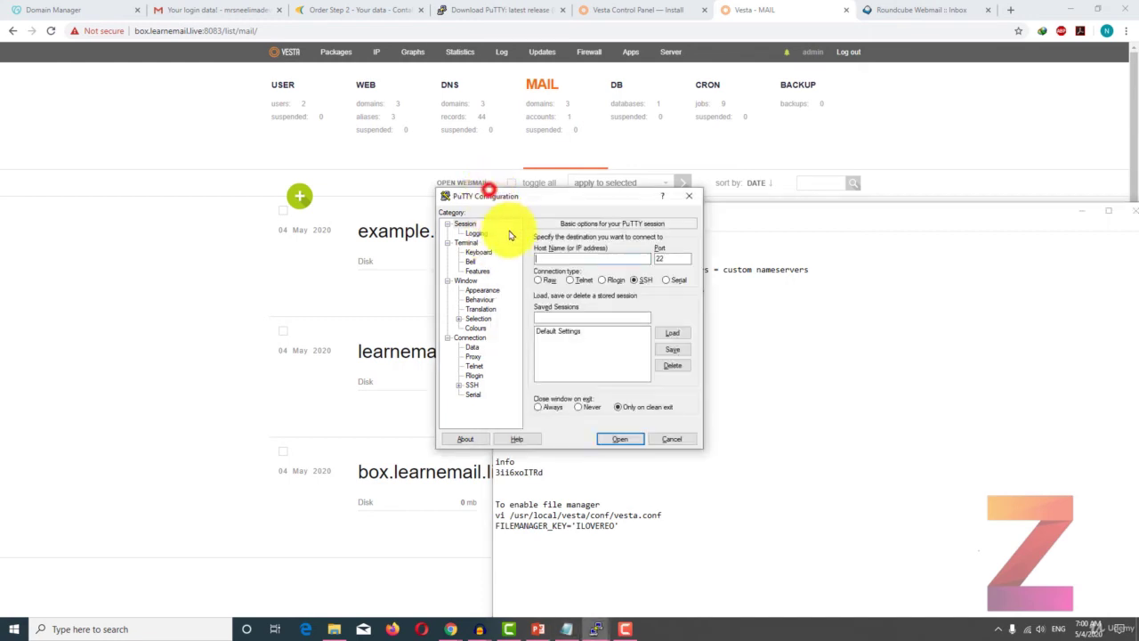
{"action": "key", "text": "Return"}
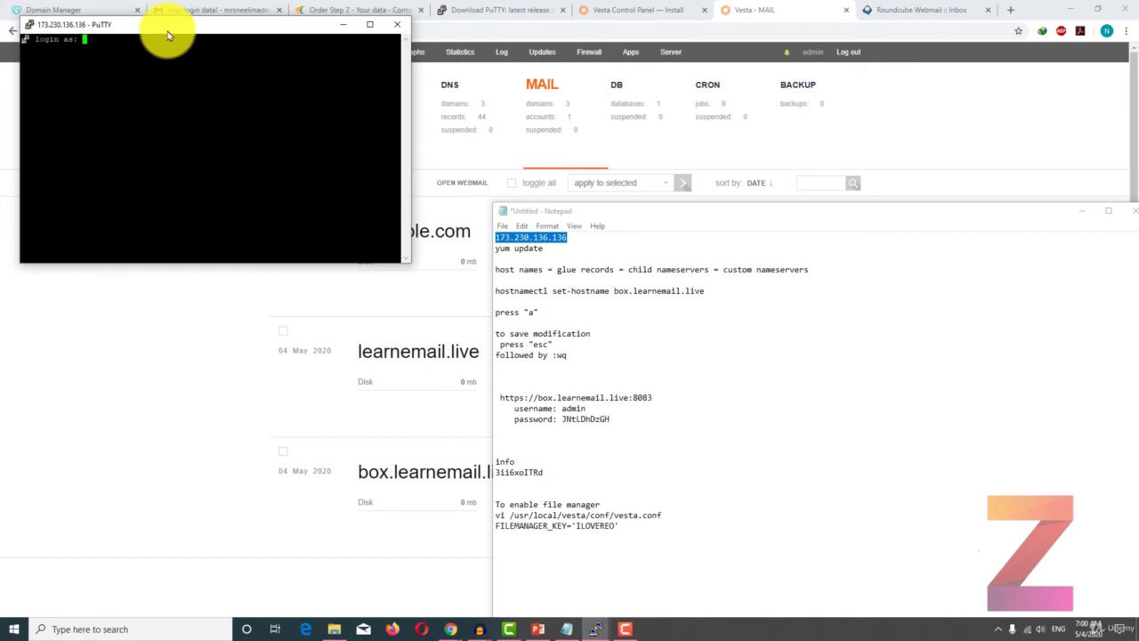
- Center the terminal window and copy the vesta.conf edit command from the notes
{"action": "left_click_drag", "start_coordinate": [167, 31], "coordinate": [347, 173]}
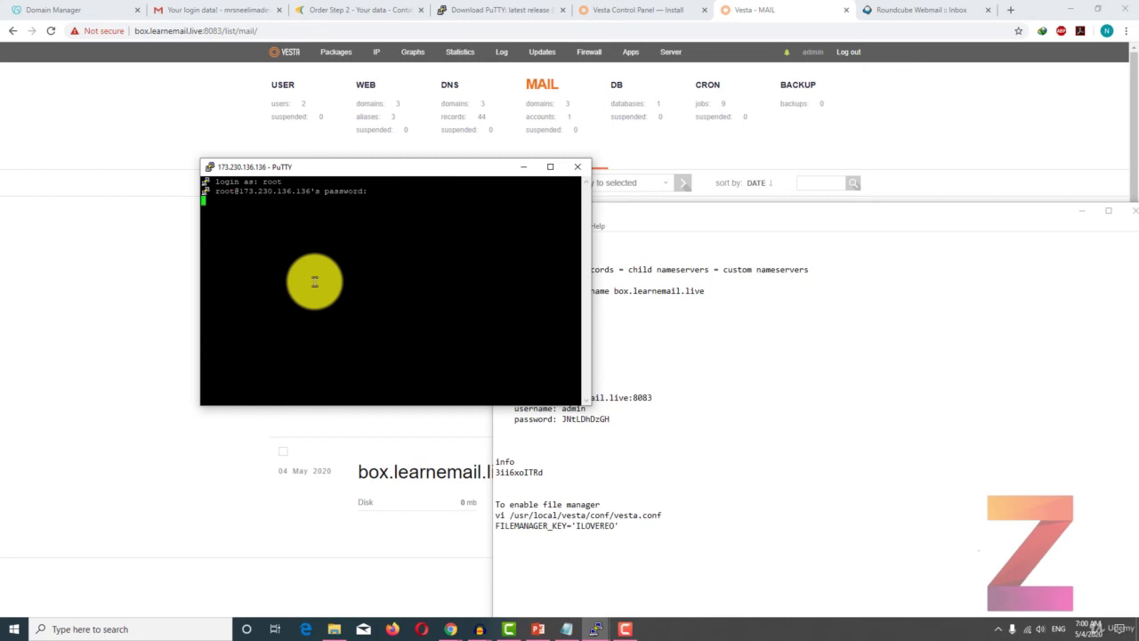
{"action": "left_click", "coordinate": [609, 500]}
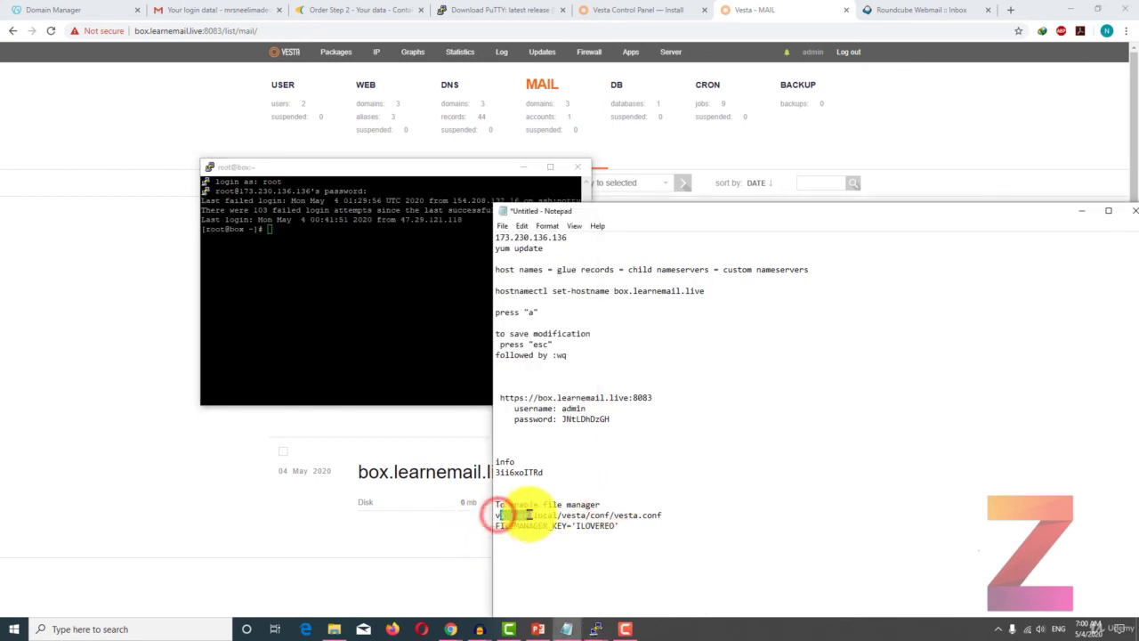
{"action": "left_click_drag", "start_coordinate": [497, 514], "coordinate": [664, 512]}
{"action": "key", "text": "ctrl+c"}
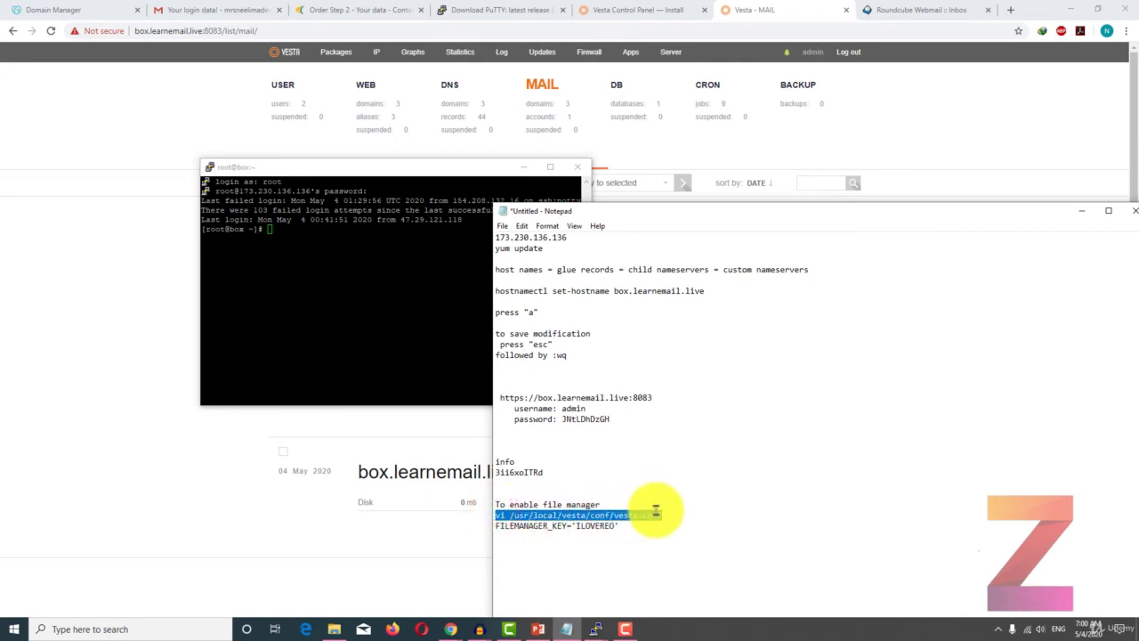
- Open /usr/local/vesta/conf/vesta.conf in vi, append the FILEMANAGER_KEY line from the notes, and save
{"action": "left_click", "coordinate": [374, 362]}
{"action": "right_click", "coordinate": [377, 307]}
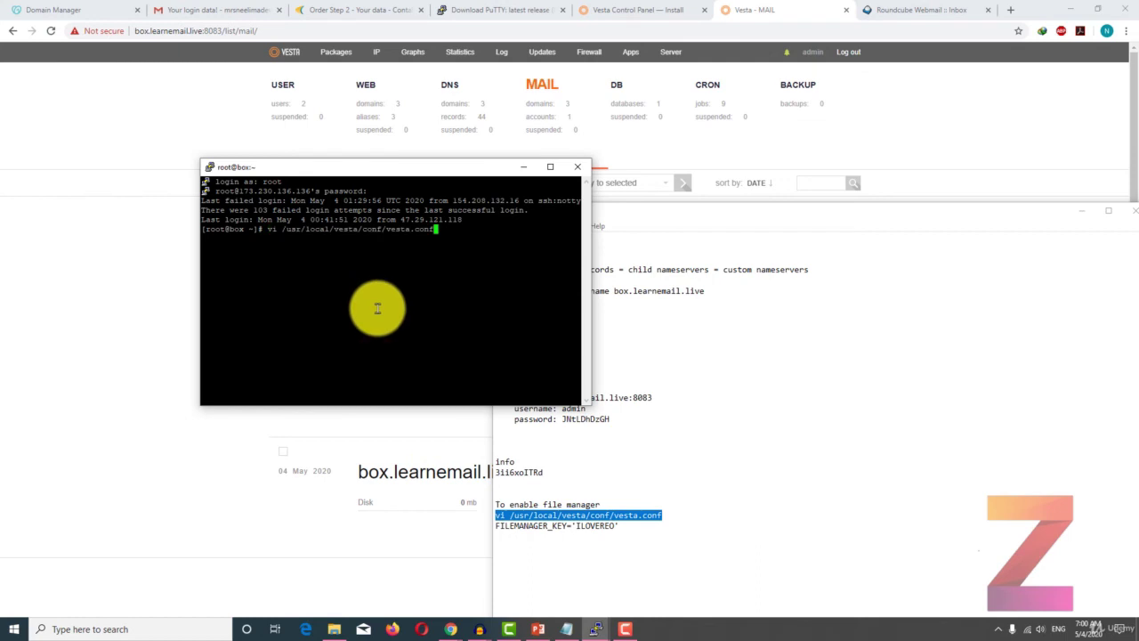
{"action": "key", "text": "Return"}
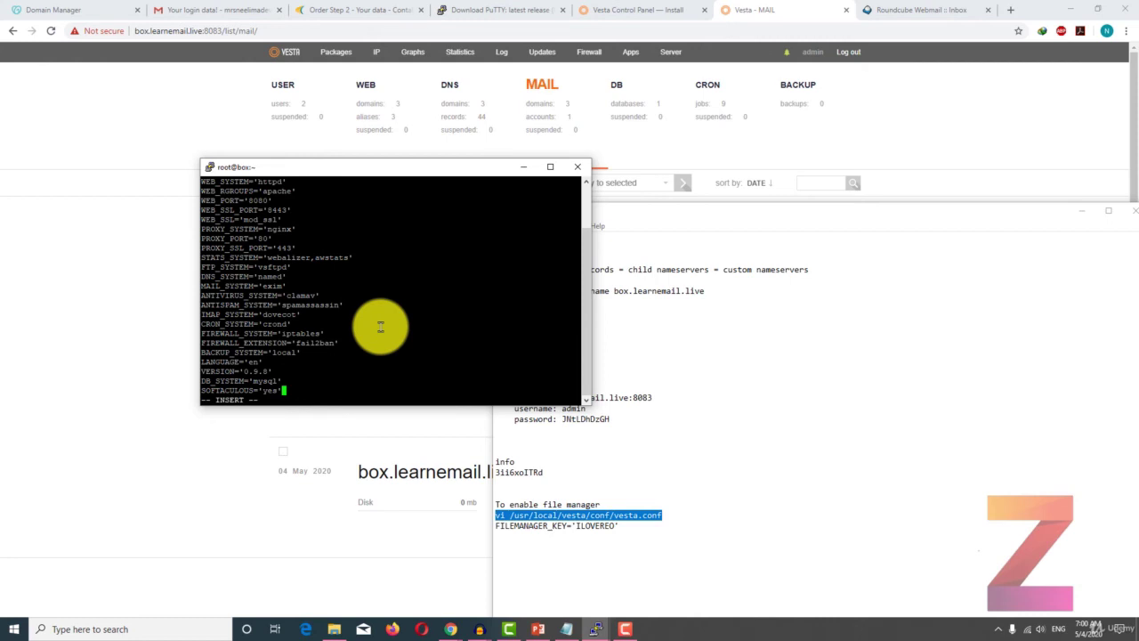
{"action": "key", "text": "Return"}
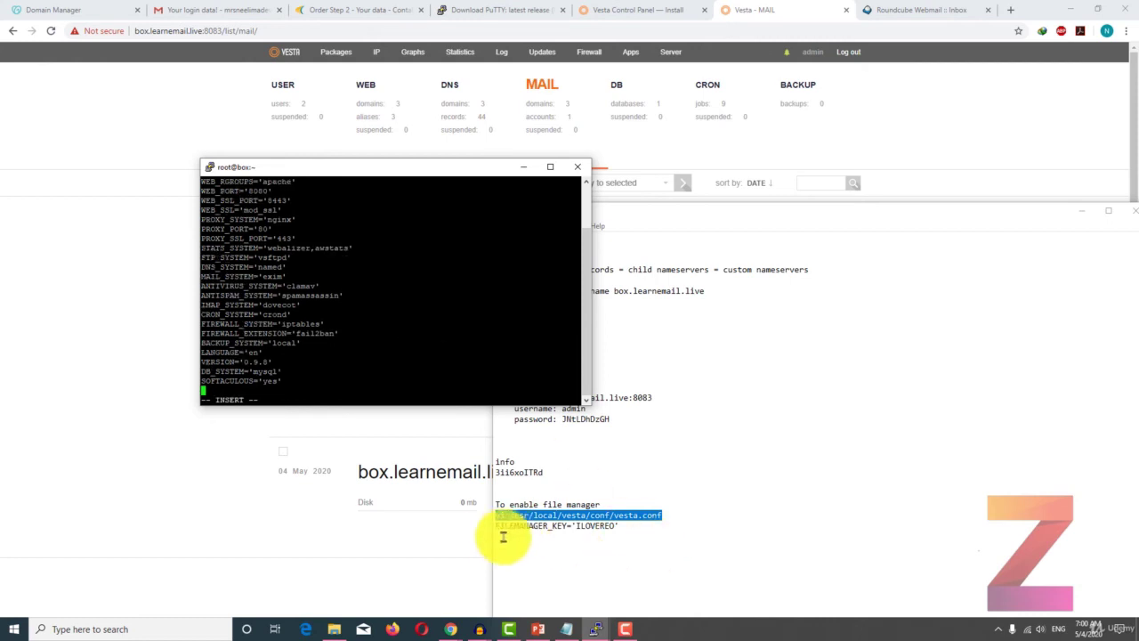
{"action": "left_click", "coordinate": [496, 525]}
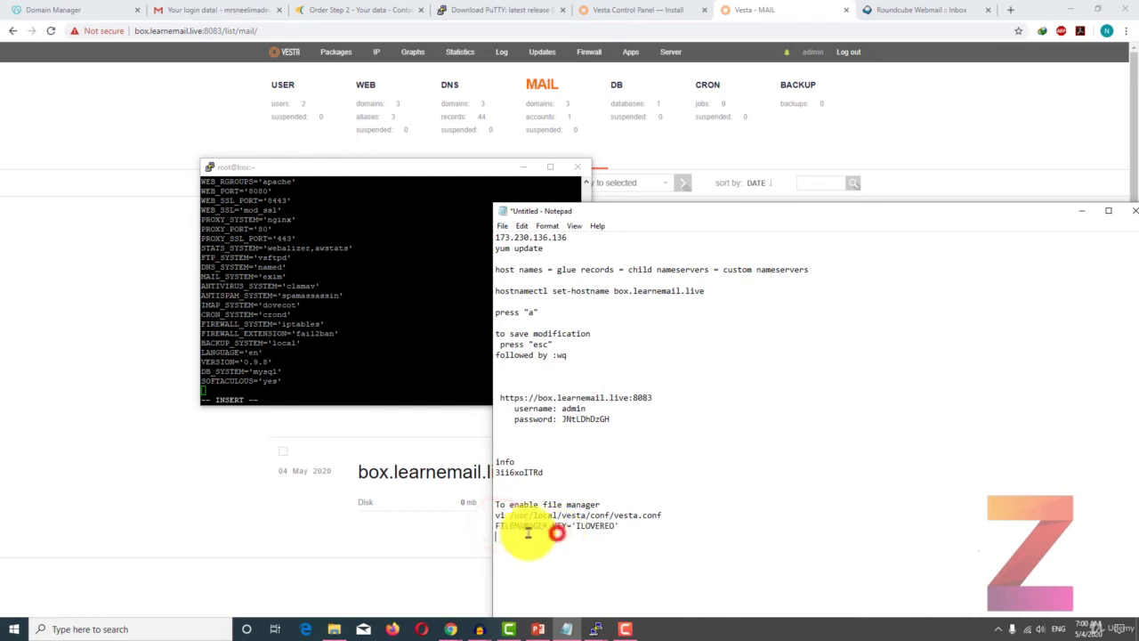
{"action": "left_click_drag", "start_coordinate": [496, 525], "coordinate": [616, 525]}
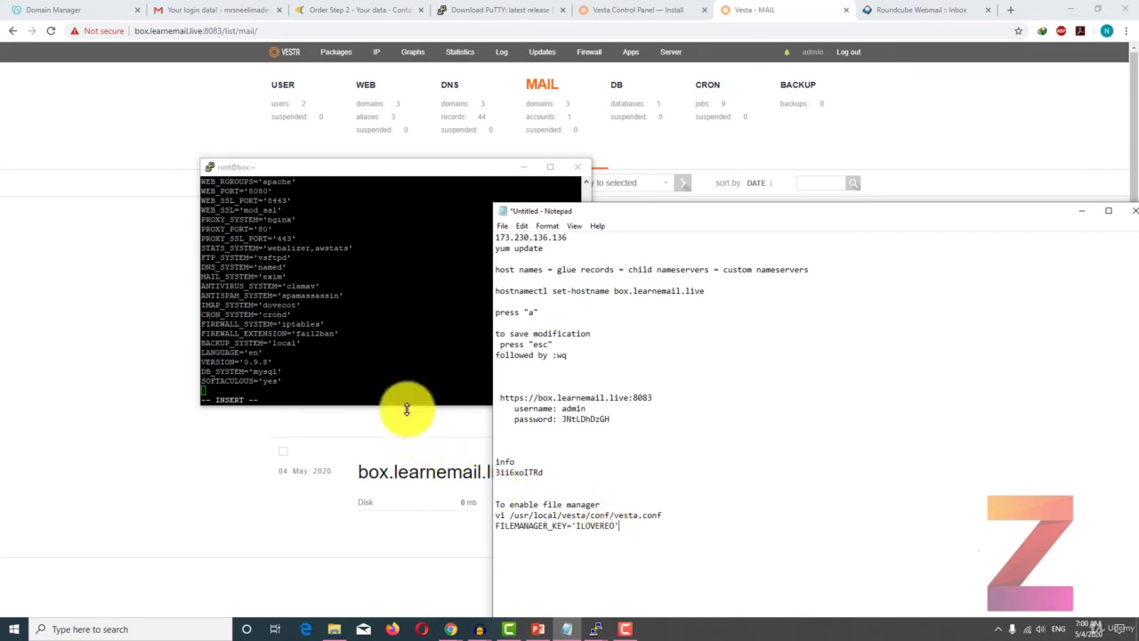
{"action": "left_click", "coordinate": [331, 377]}
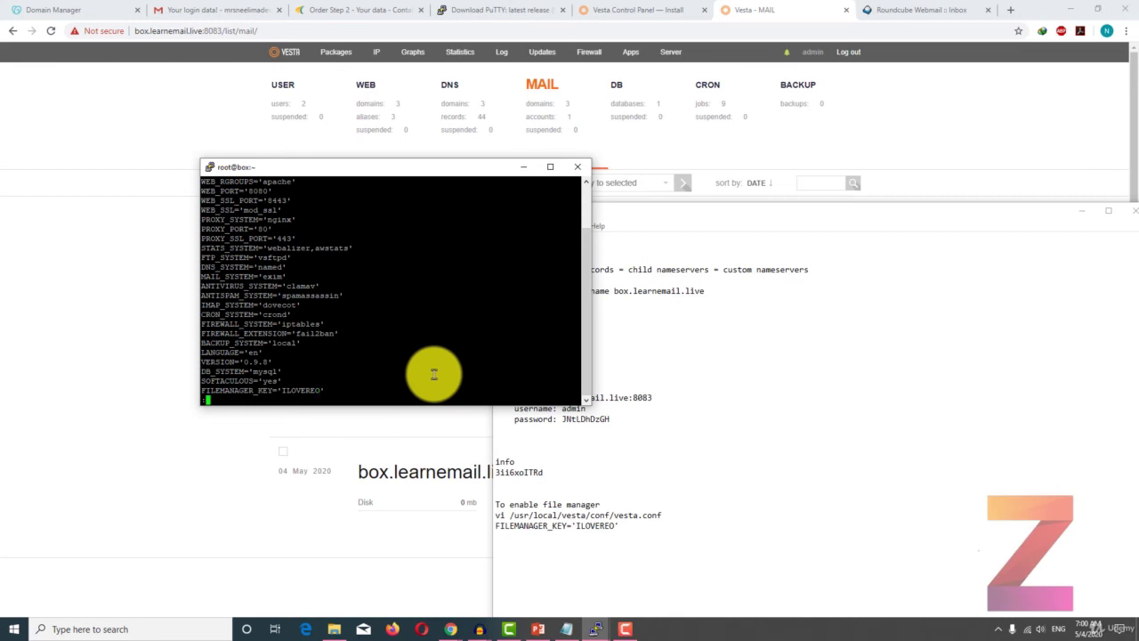
{"action": "key", "text": "Return"}
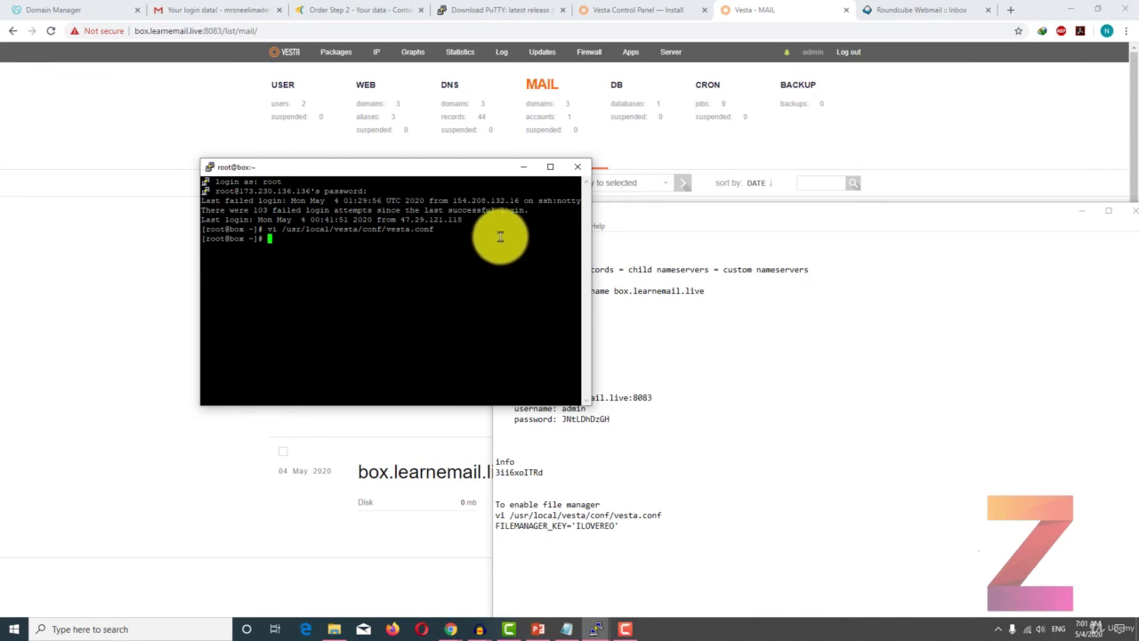
- Return to the Vesta panel and close the install page and PuTTY download tabs
{"action": "left_click", "coordinate": [930, 163]}
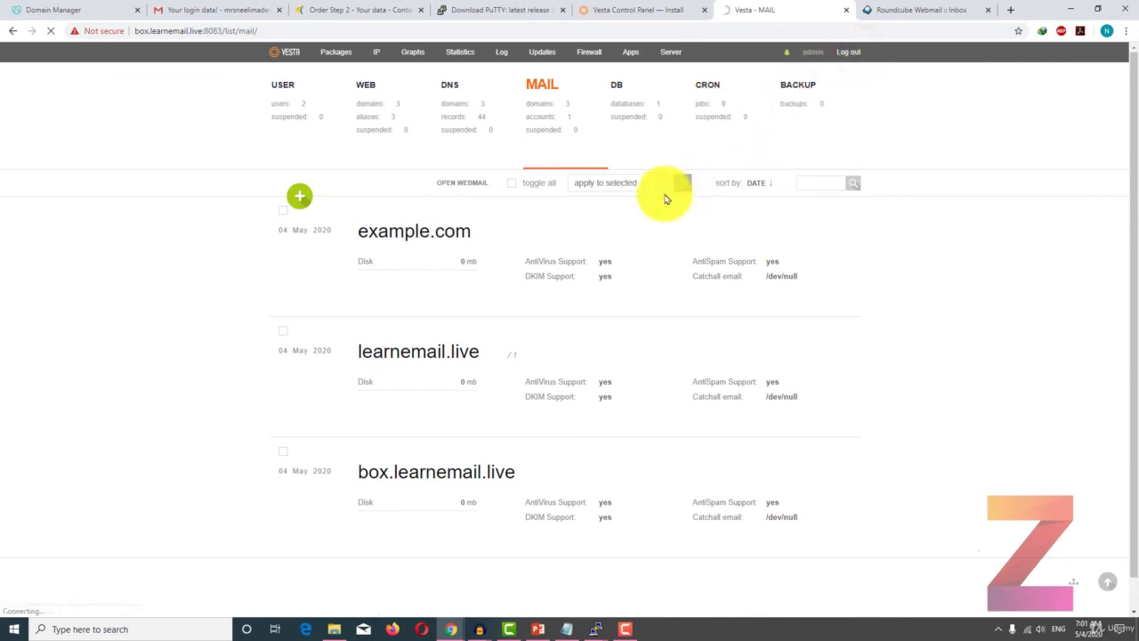
{"action": "left_click", "coordinate": [703, 10]}
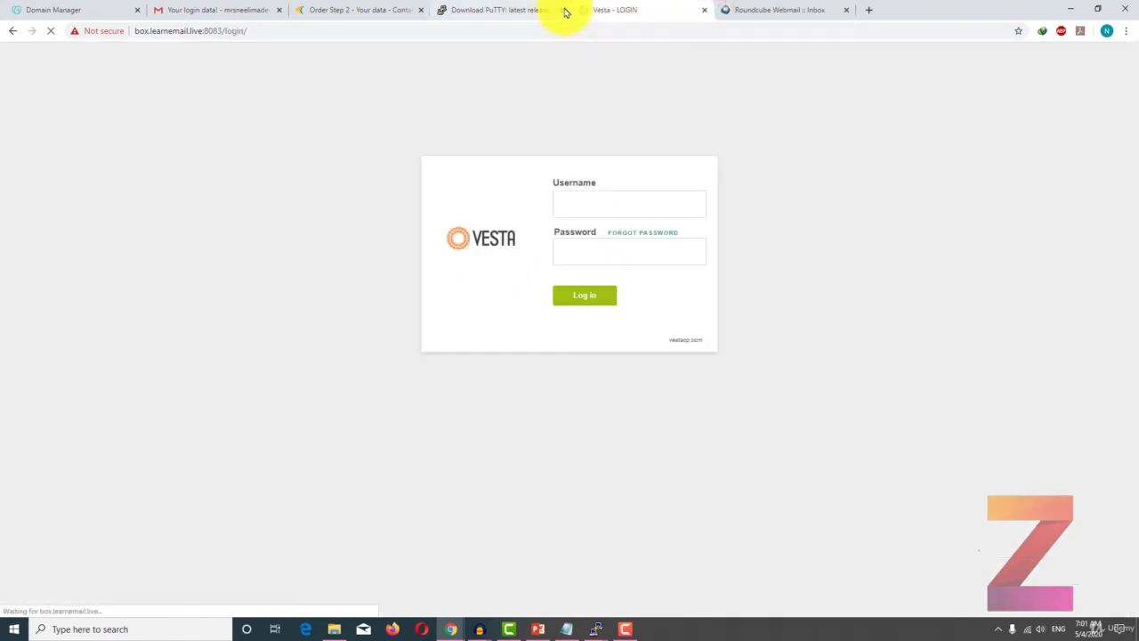
{"action": "left_click", "coordinate": [565, 10]}
- Log in to Vesta as admin, pasting the saved password from the notes
{"action": "left_click", "coordinate": [576, 201]}
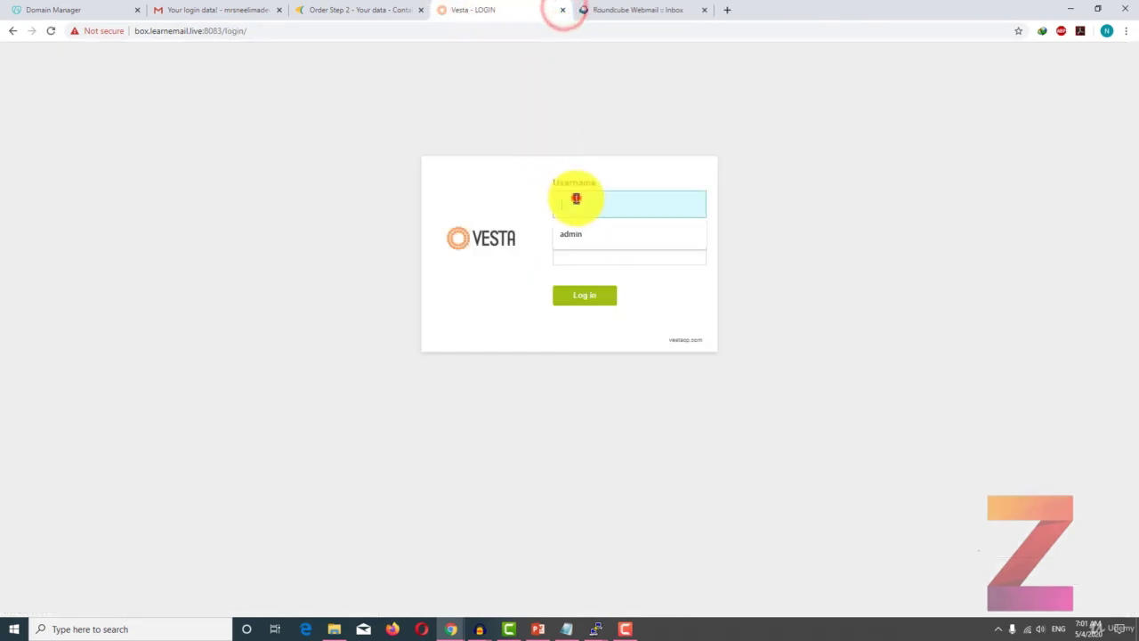
{"action": "key", "text": "Tab"}
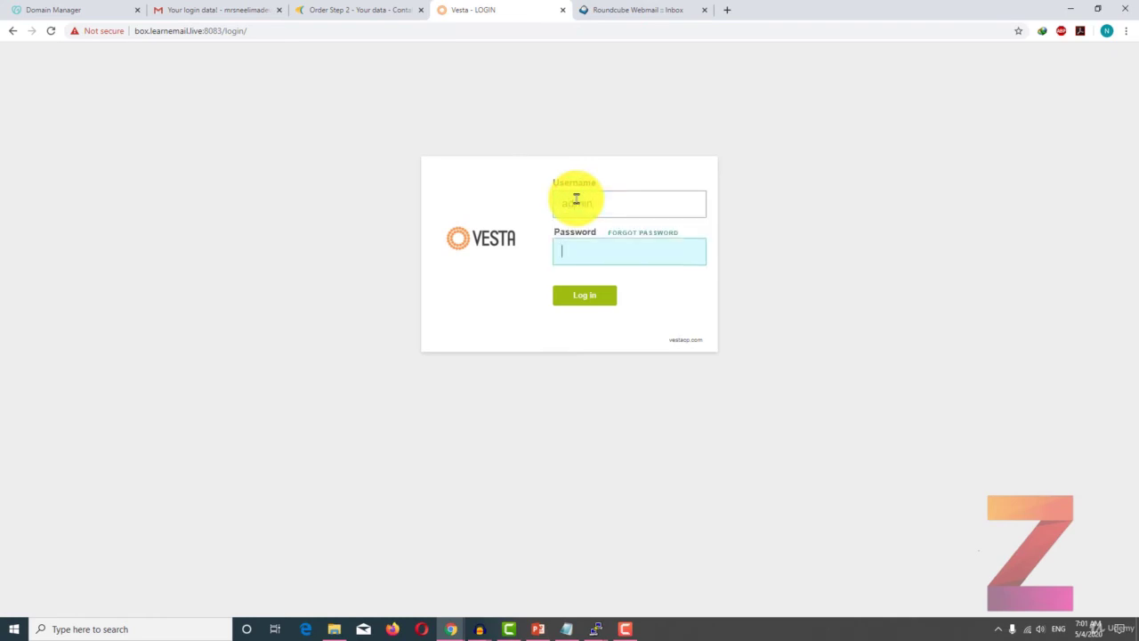
{"action": "left_click", "coordinate": [566, 629]}
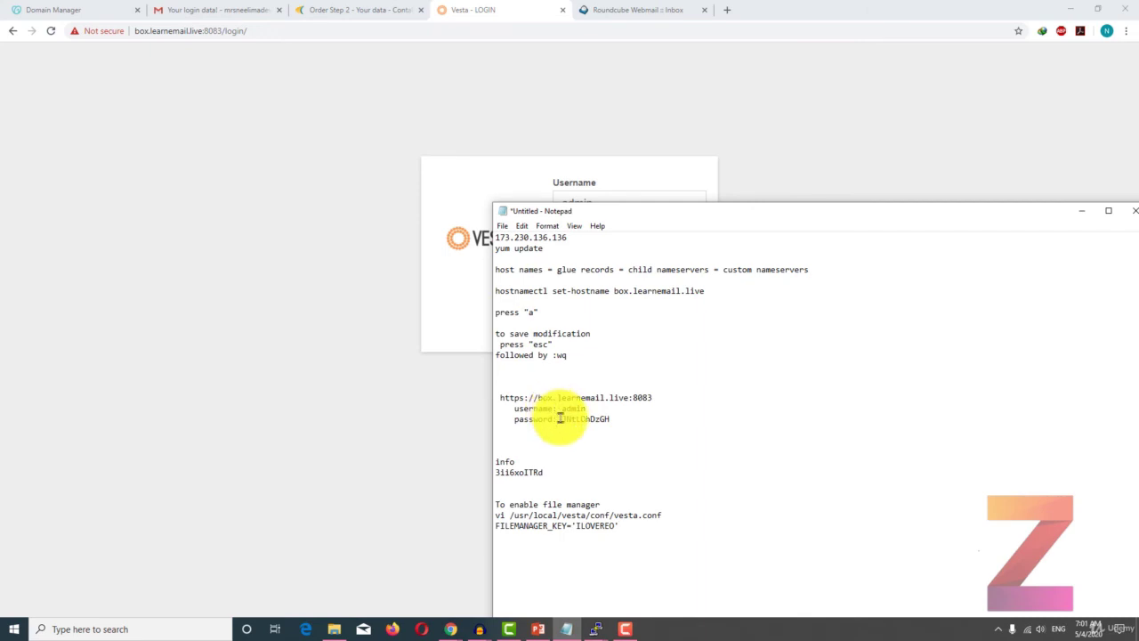
{"action": "left_click_drag", "start_coordinate": [563, 420], "coordinate": [613, 415]}
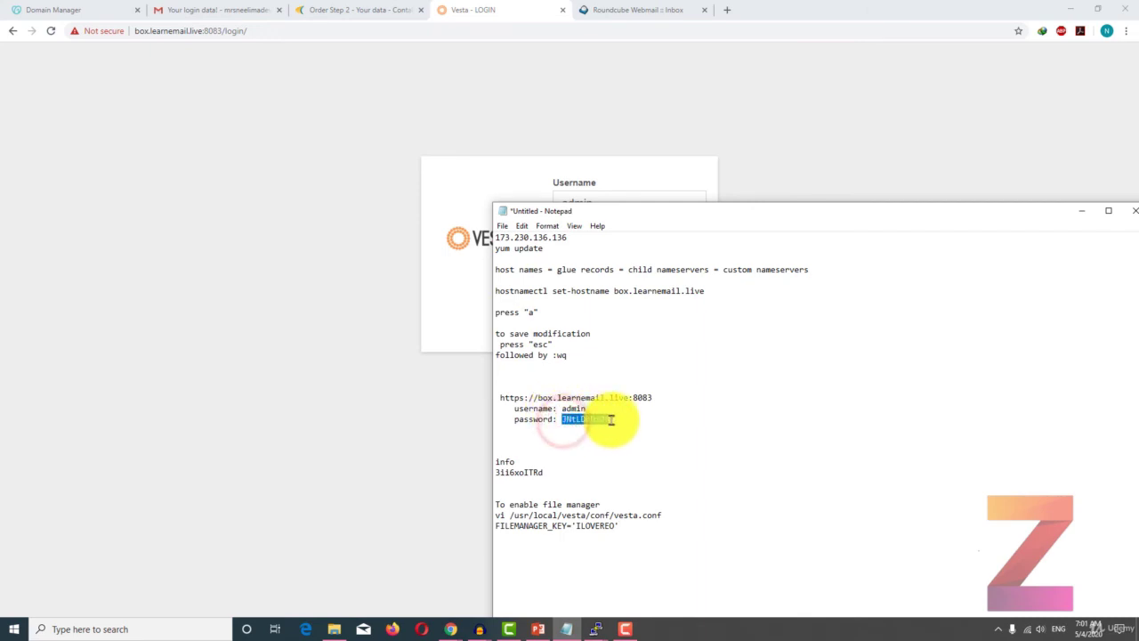
{"action": "left_click", "coordinate": [383, 350]}
{"action": "left_click", "coordinate": [570, 251]}
{"action": "key", "text": "ctrl+v"}
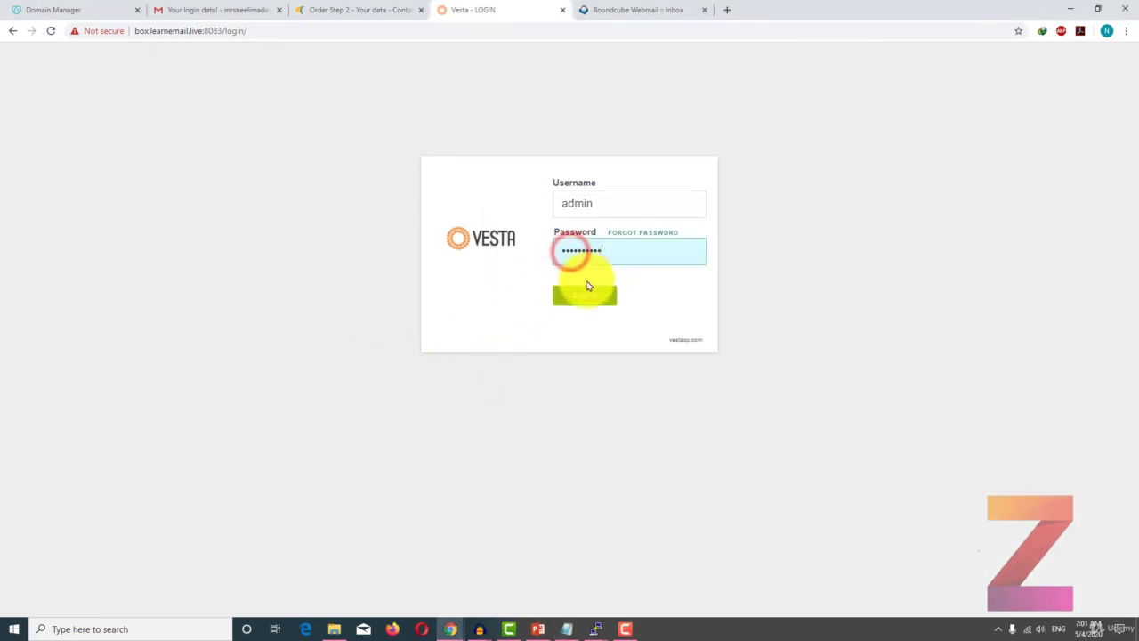
{"action": "left_click", "coordinate": [585, 294]}
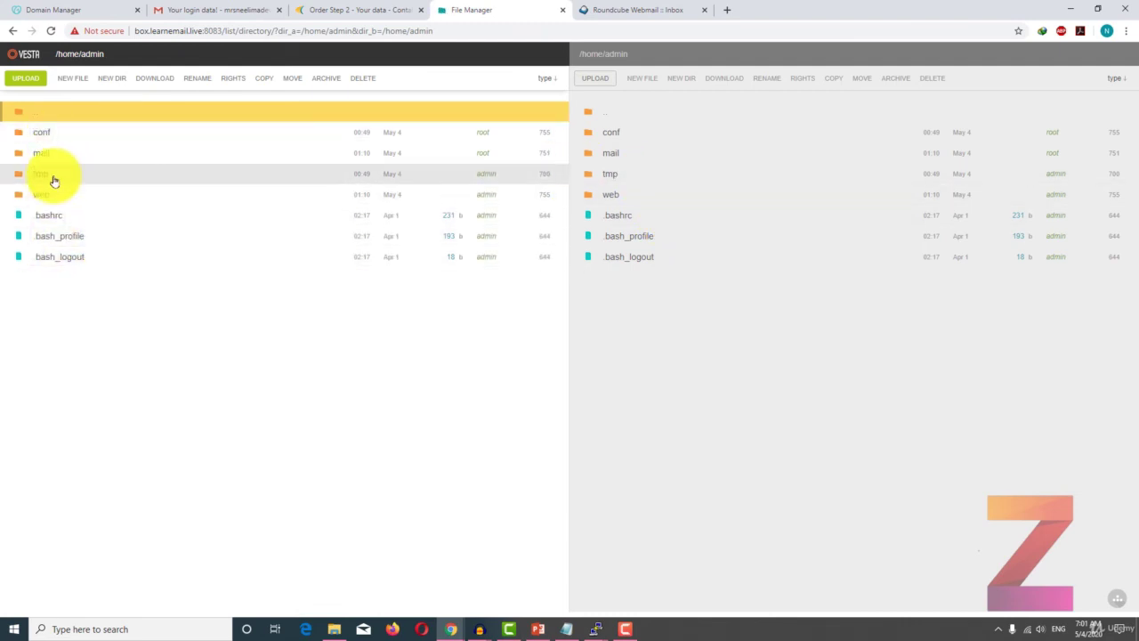
- Open the web folder in the right File Manager pane and load the panel address in a new tab
{"action": "left_click", "coordinate": [644, 333]}
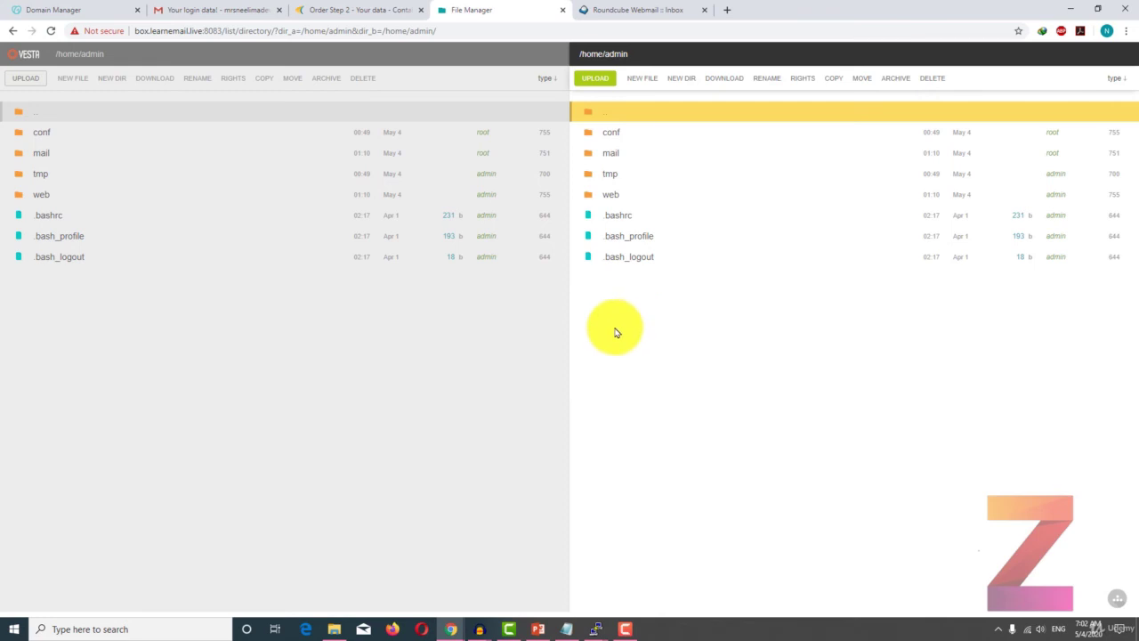
{"action": "double_click", "coordinate": [612, 198]}
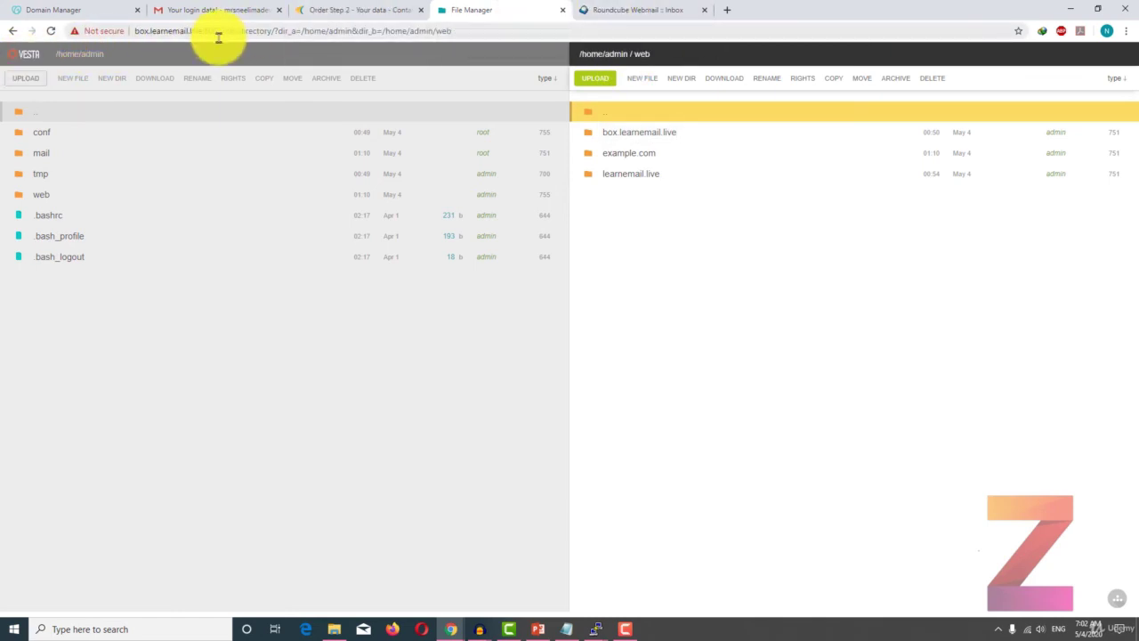
{"action": "left_click_drag", "start_coordinate": [224, 35], "coordinate": [122, 45]}
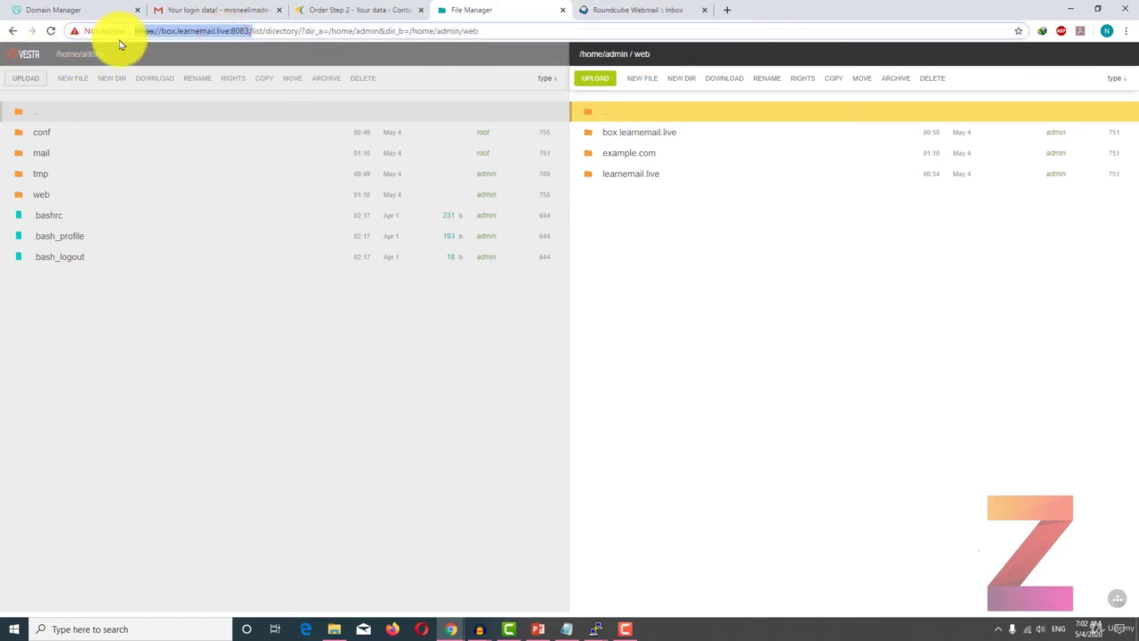
{"action": "key", "text": "ctrl+c"}
{"action": "key", "text": "ctrl+t"}
{"action": "key", "text": "ctrl+v"}
{"action": "key", "text": "Return"}
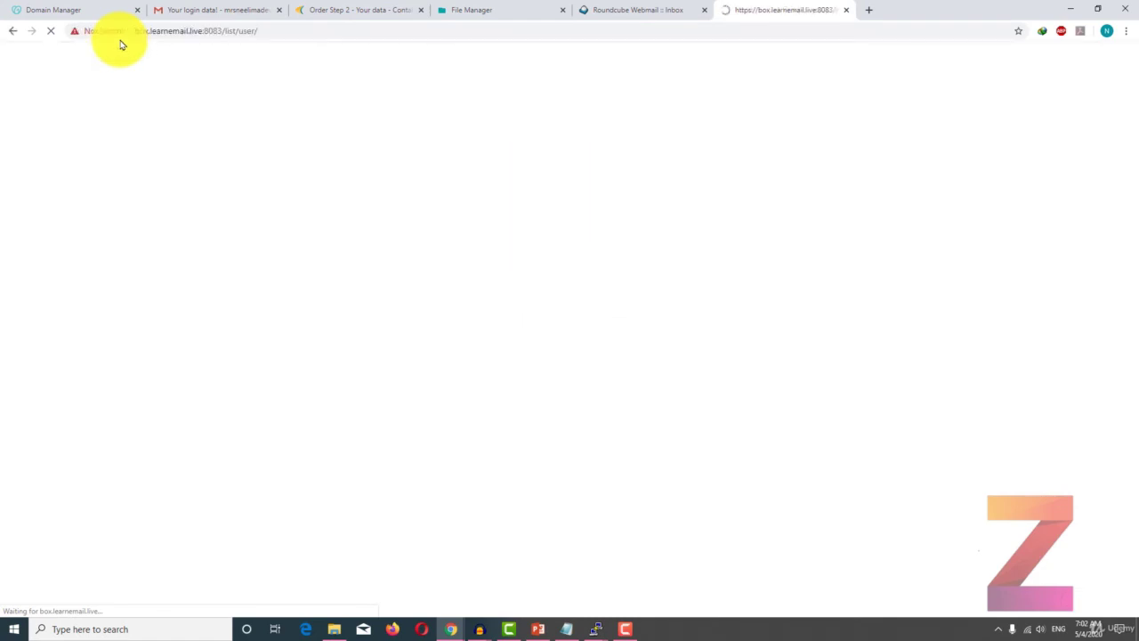
- Show the WEB domain list, then launch Softaculous from Apps
{"action": "left_click", "coordinate": [374, 118]}
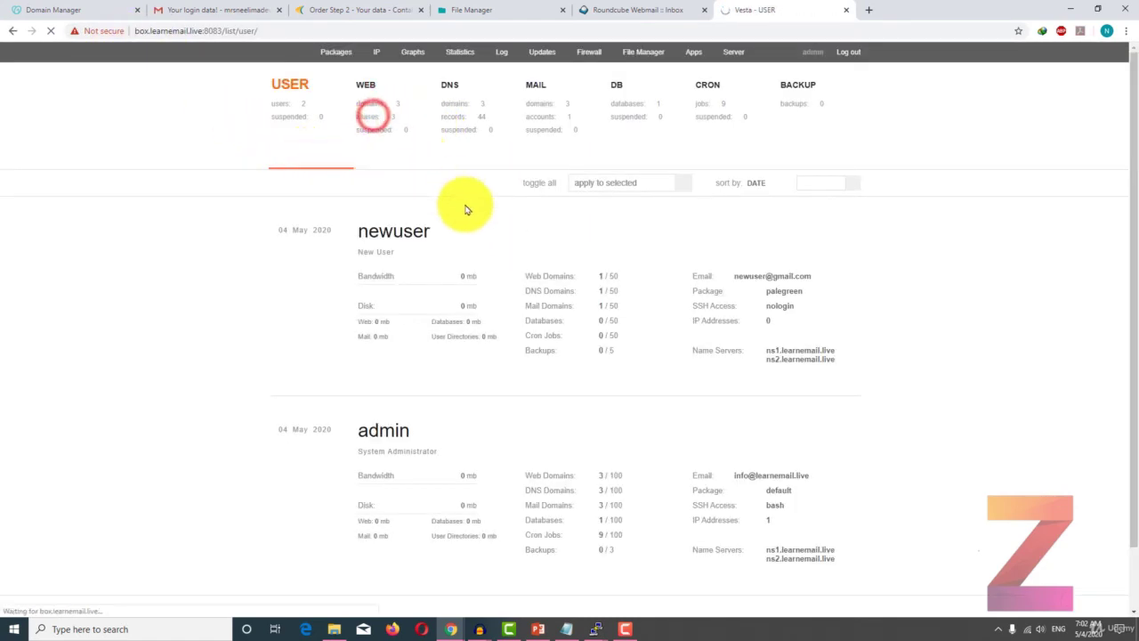
{"action": "scroll", "coordinate": [414, 356], "scroll_direction": "down", "scroll_amount": 2}
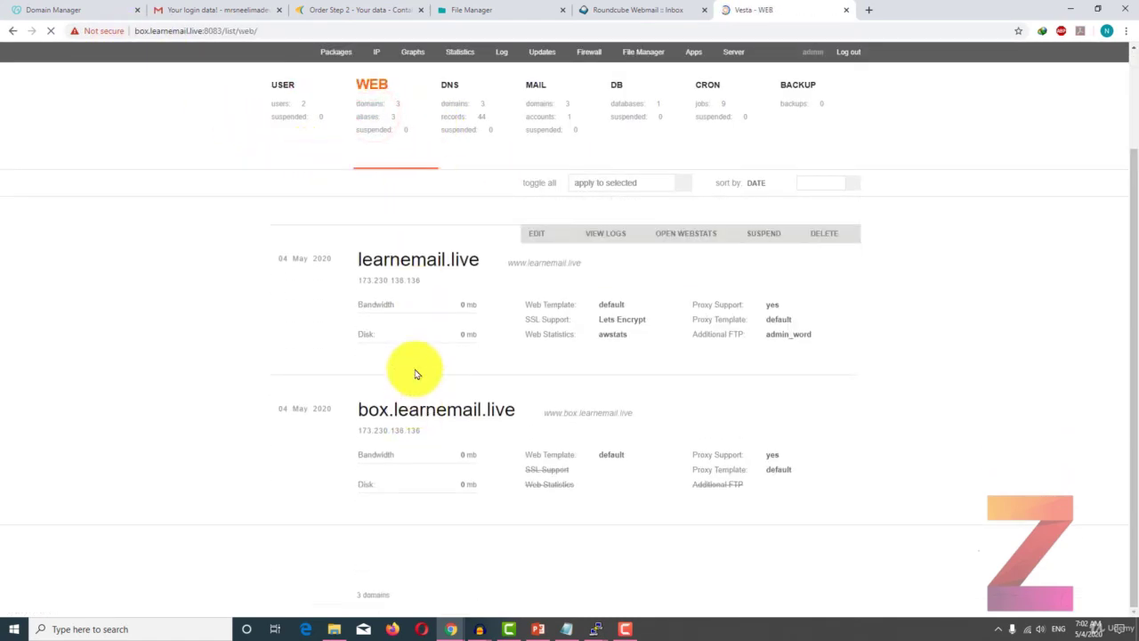
{"action": "scroll", "coordinate": [418, 374], "scroll_direction": "up", "scroll_amount": 3}
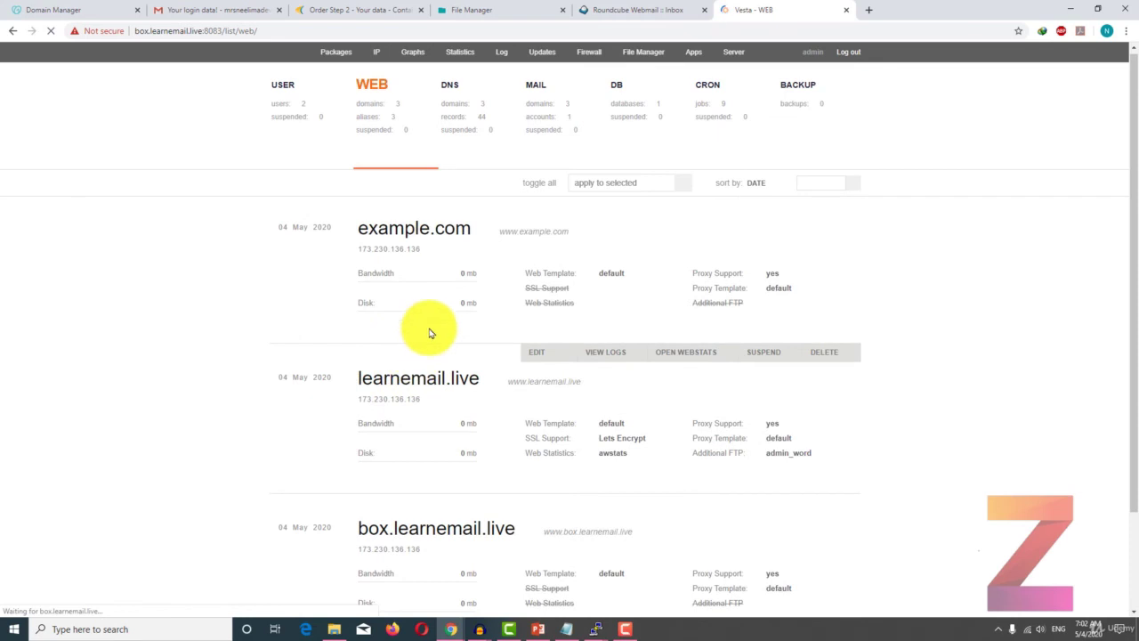
{"action": "left_click", "coordinate": [501, 9]}
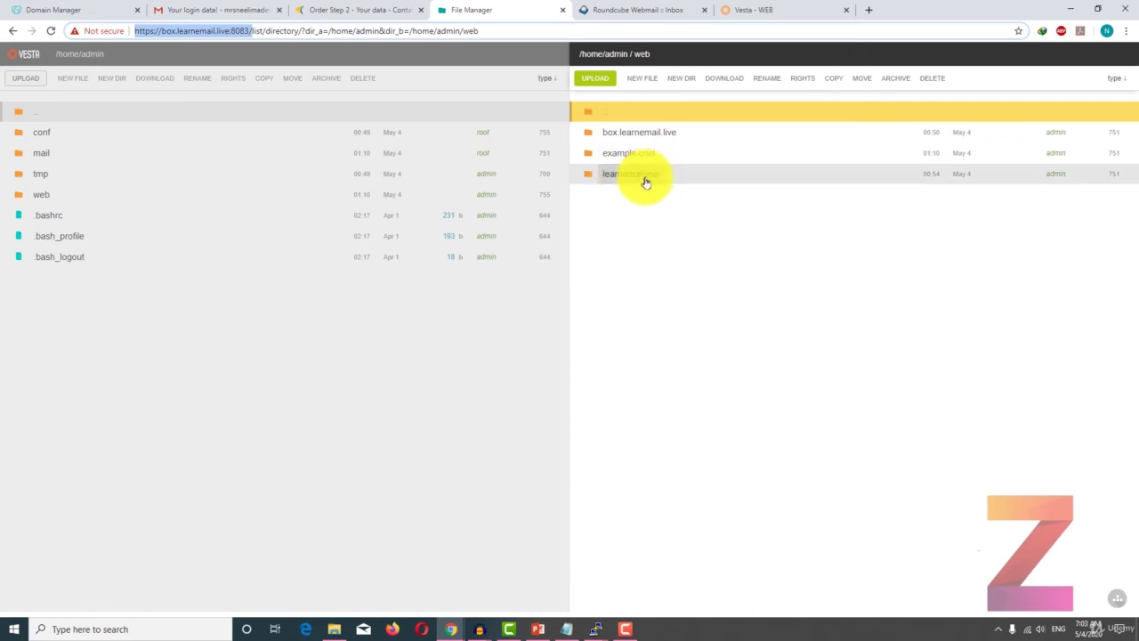
{"action": "left_click", "coordinate": [605, 630]}
{"action": "left_click", "coordinate": [483, 238]}
{"action": "left_click", "coordinate": [833, 198]}
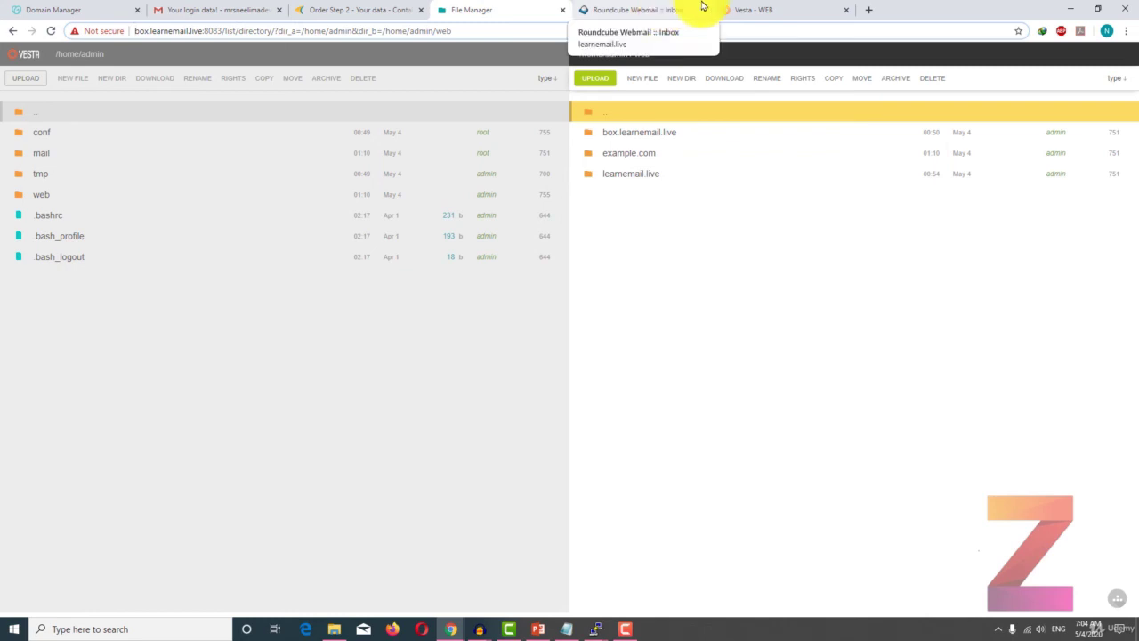
{"action": "left_click", "coordinate": [731, 9]}
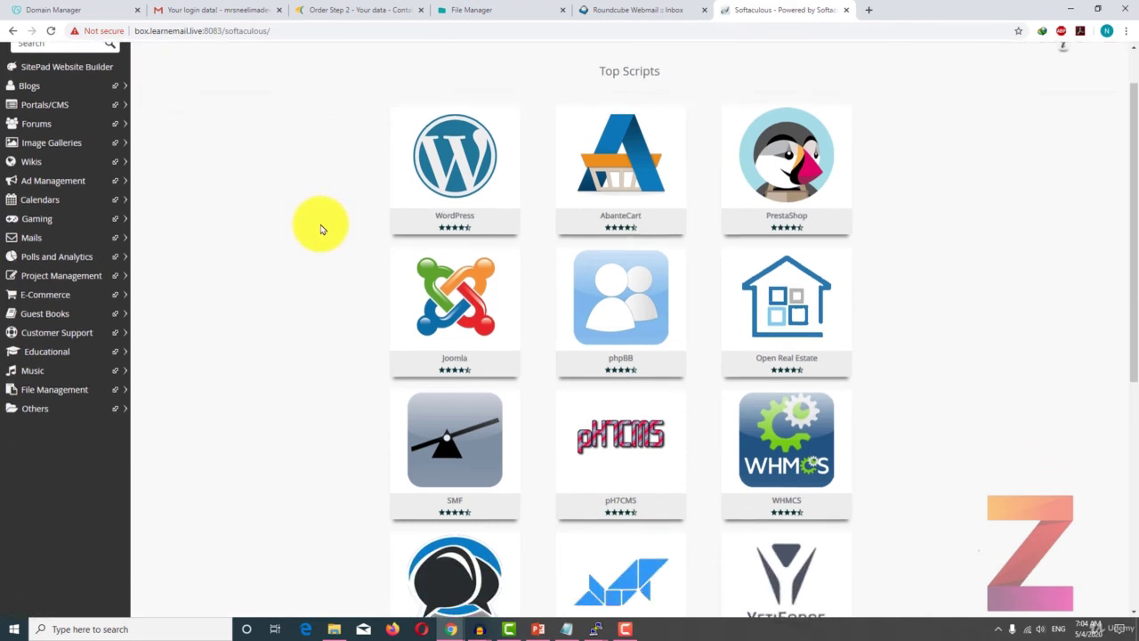
- Open WordPress in Top Scripts, try Install Now, and highlight the free-version warning
{"action": "left_click", "coordinate": [441, 217]}
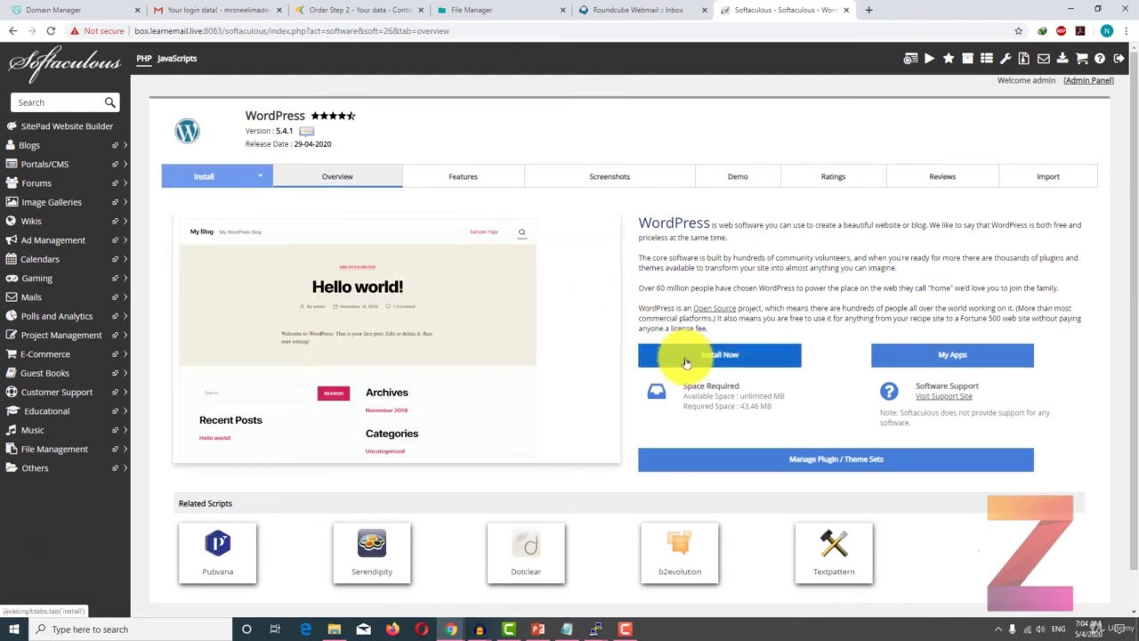
{"action": "left_click", "coordinate": [686, 357]}
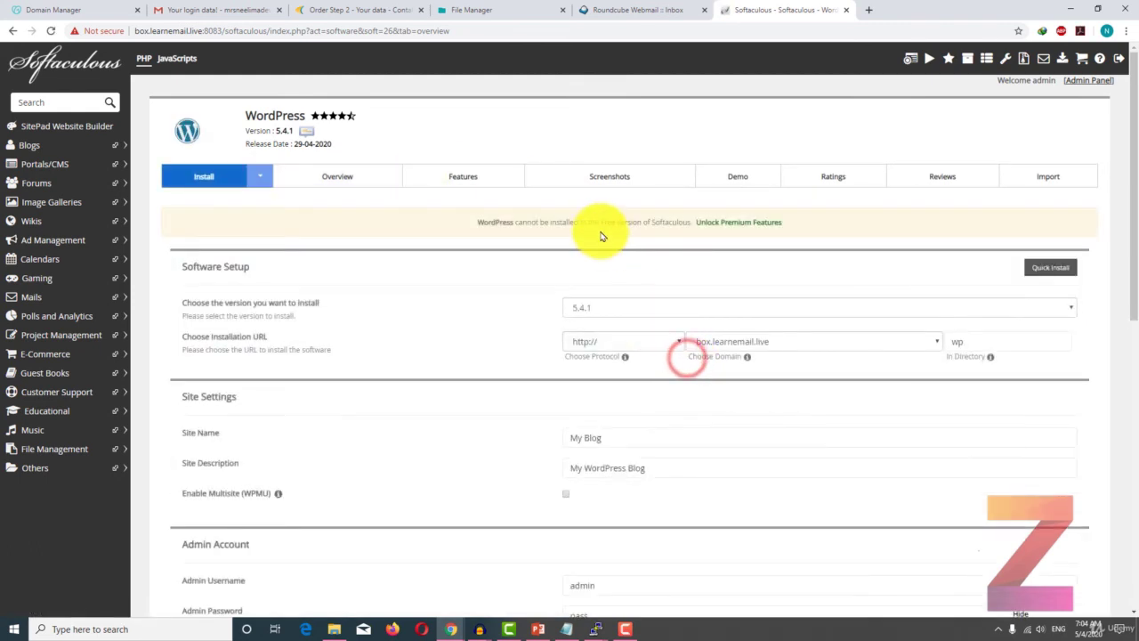
{"action": "left_click_drag", "start_coordinate": [473, 224], "coordinate": [671, 223]}
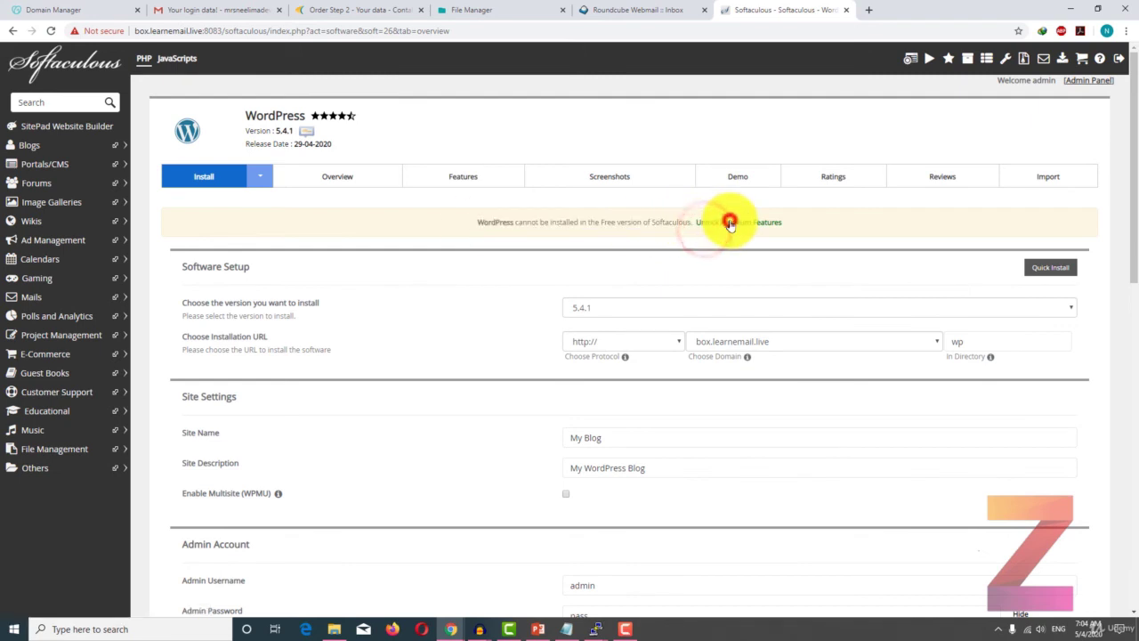
{"action": "left_click", "coordinate": [705, 231]}
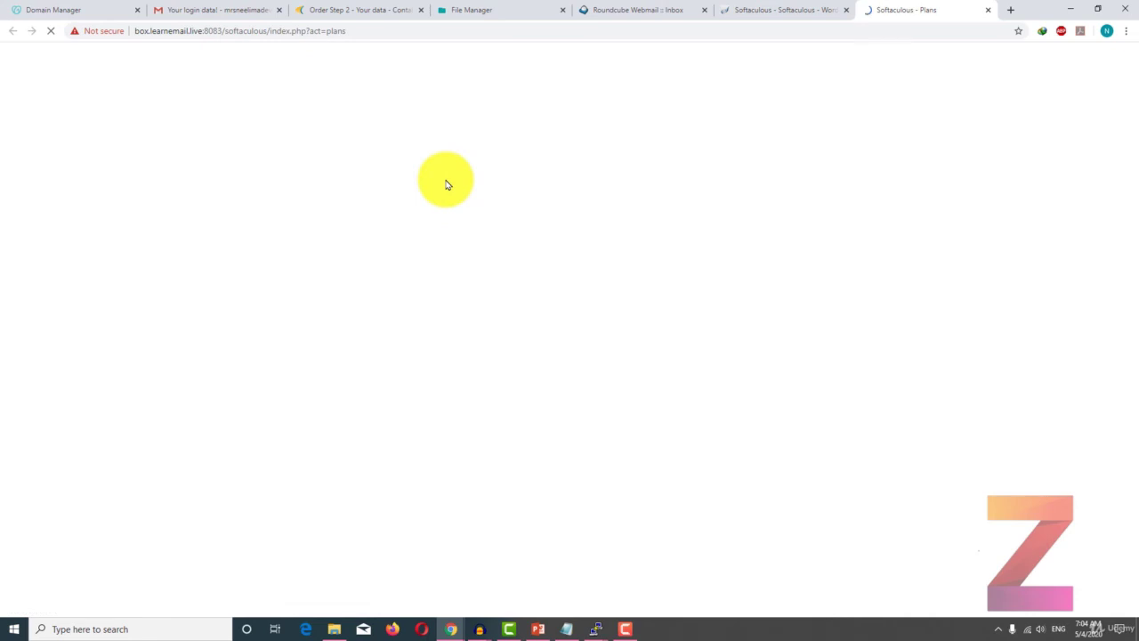
- Review the Plans table, highlighting the Professional plan's $8/Year price
{"action": "scroll", "coordinate": [738, 321], "scroll_direction": "down", "scroll_amount": 3}
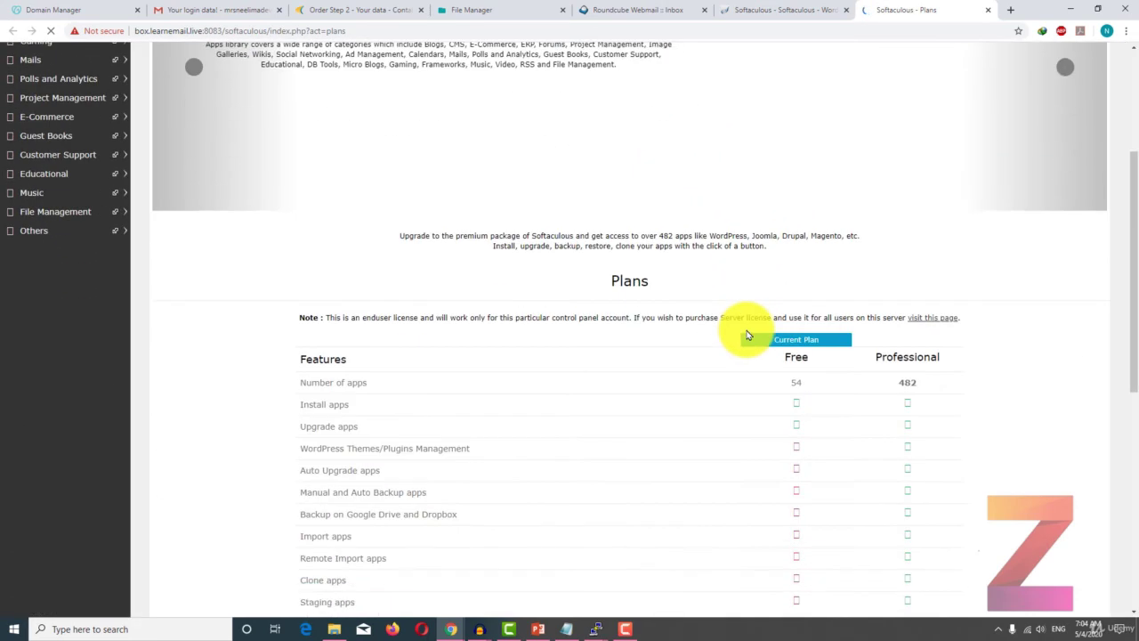
{"action": "scroll", "coordinate": [746, 332], "scroll_direction": "down", "scroll_amount": 2}
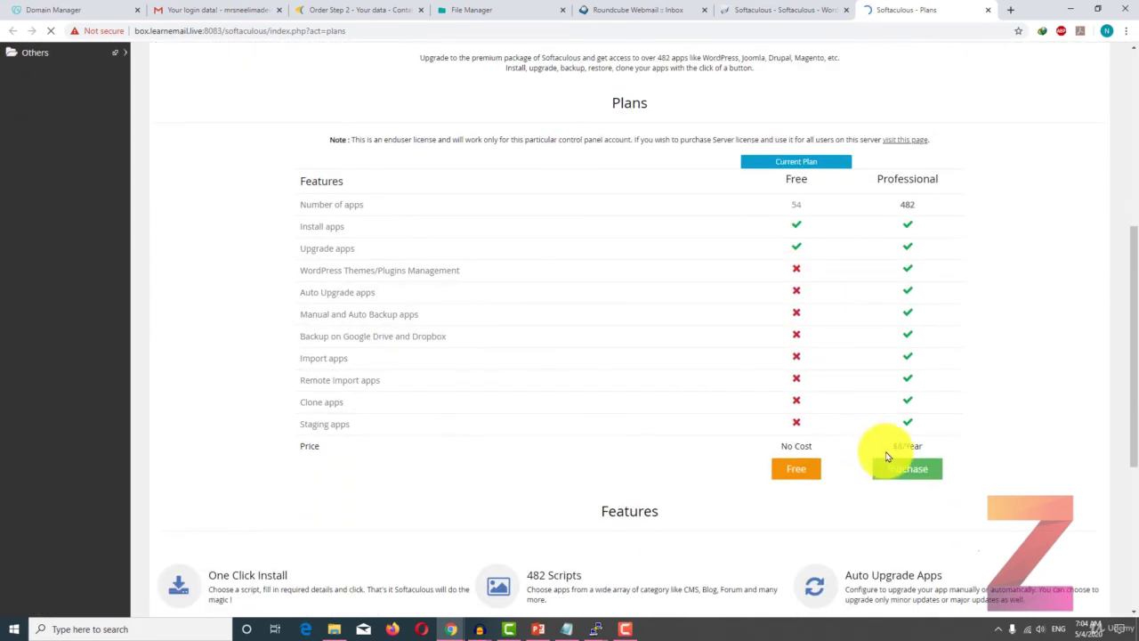
{"action": "left_click_drag", "start_coordinate": [892, 442], "coordinate": [926, 446]}
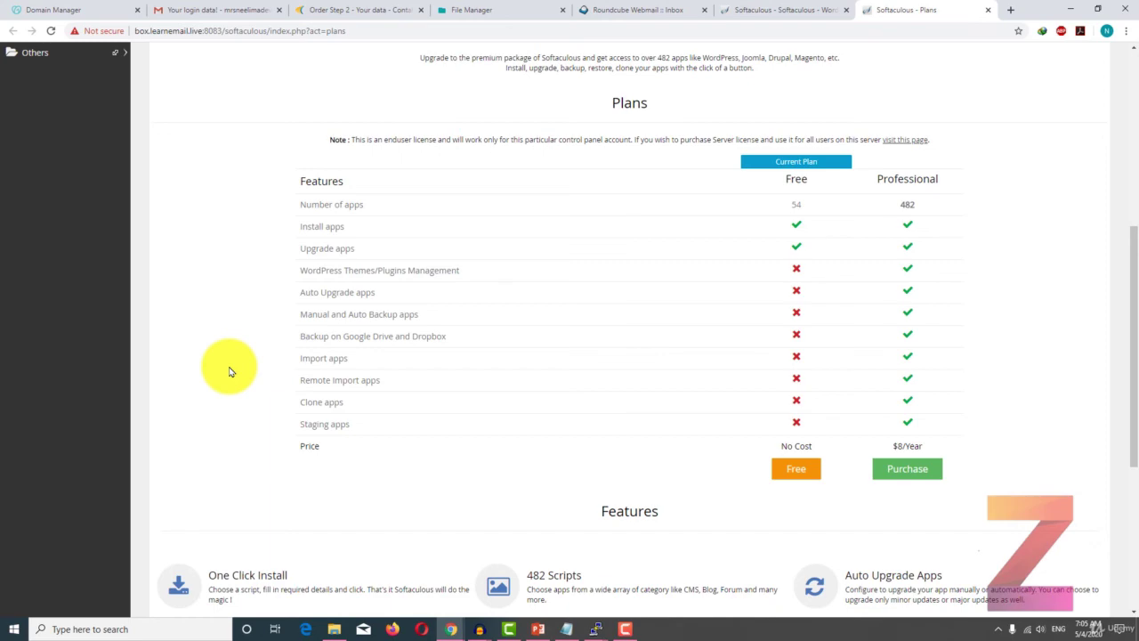
{"action": "left_click_drag", "start_coordinate": [882, 449], "coordinate": [935, 446]}
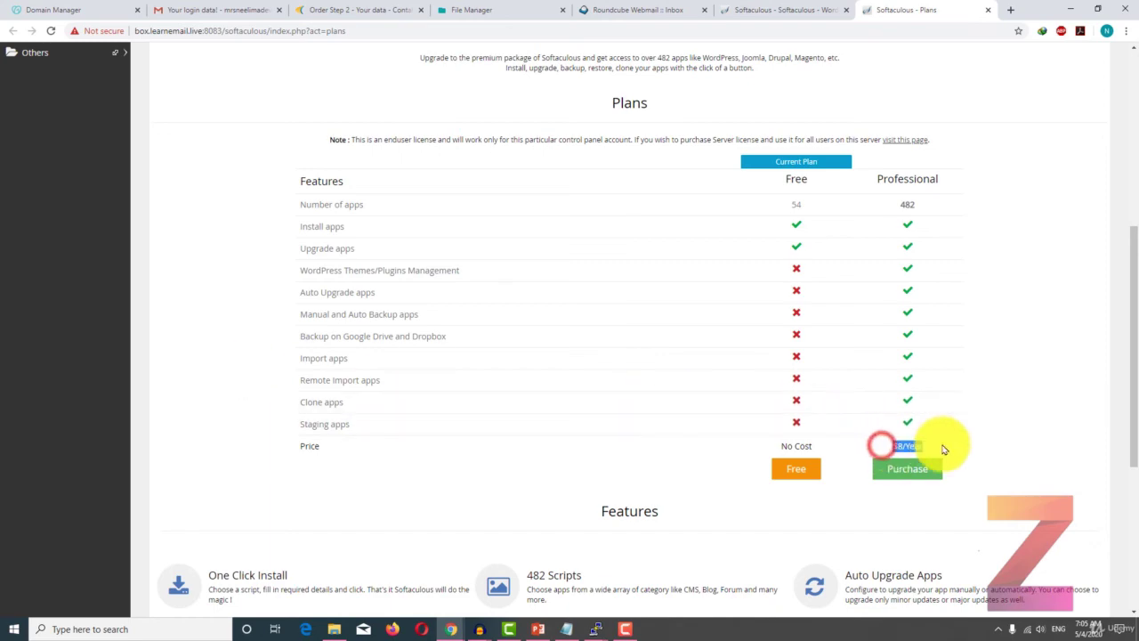
{"action": "left_click", "coordinate": [1006, 403]}
{"action": "scroll", "coordinate": [1003, 403], "scroll_direction": "up", "scroll_amount": 5}
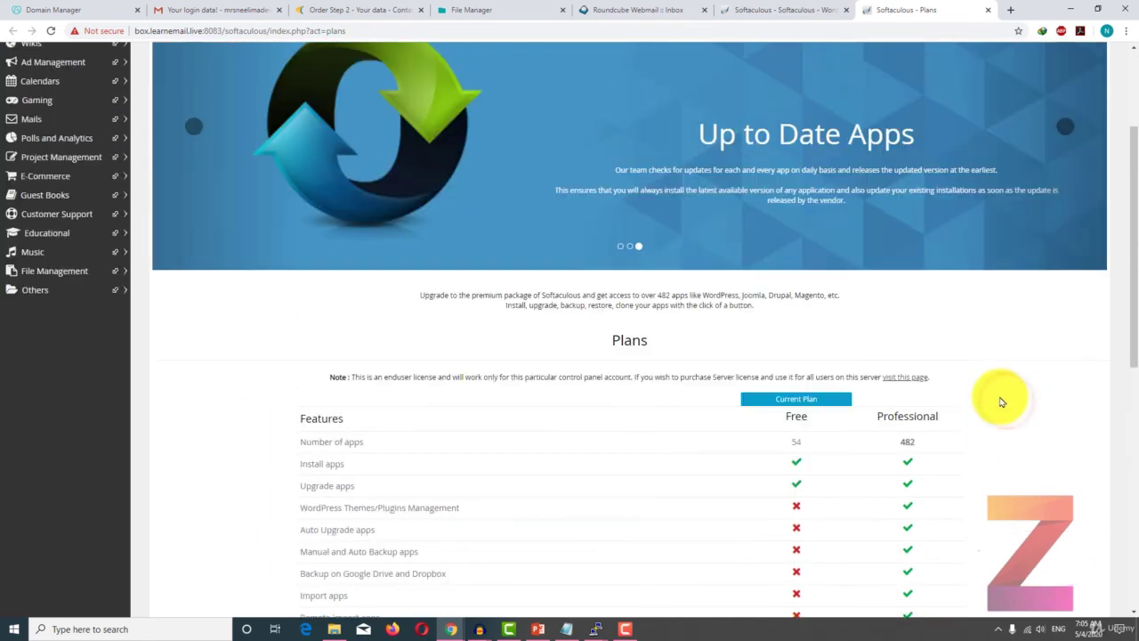
{"action": "scroll", "coordinate": [663, 197], "scroll_direction": "up", "scroll_amount": 1}
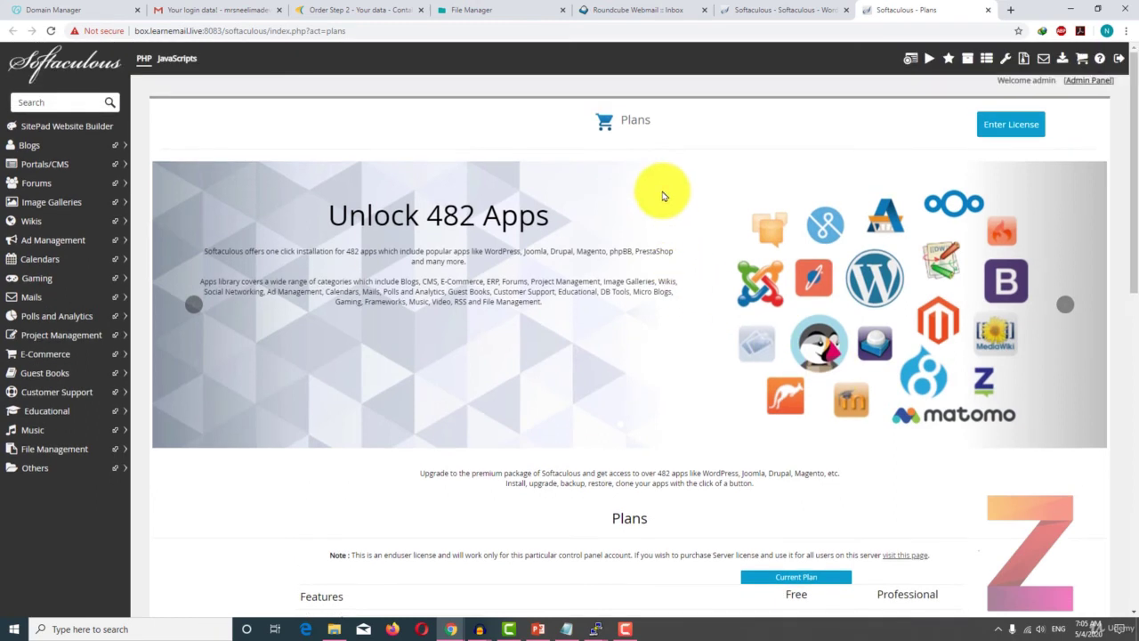
- Load wordpress.org in a new browser tab
{"action": "left_click", "coordinate": [1005, 16]}
{"action": "type", "text": "wordpress.org"}
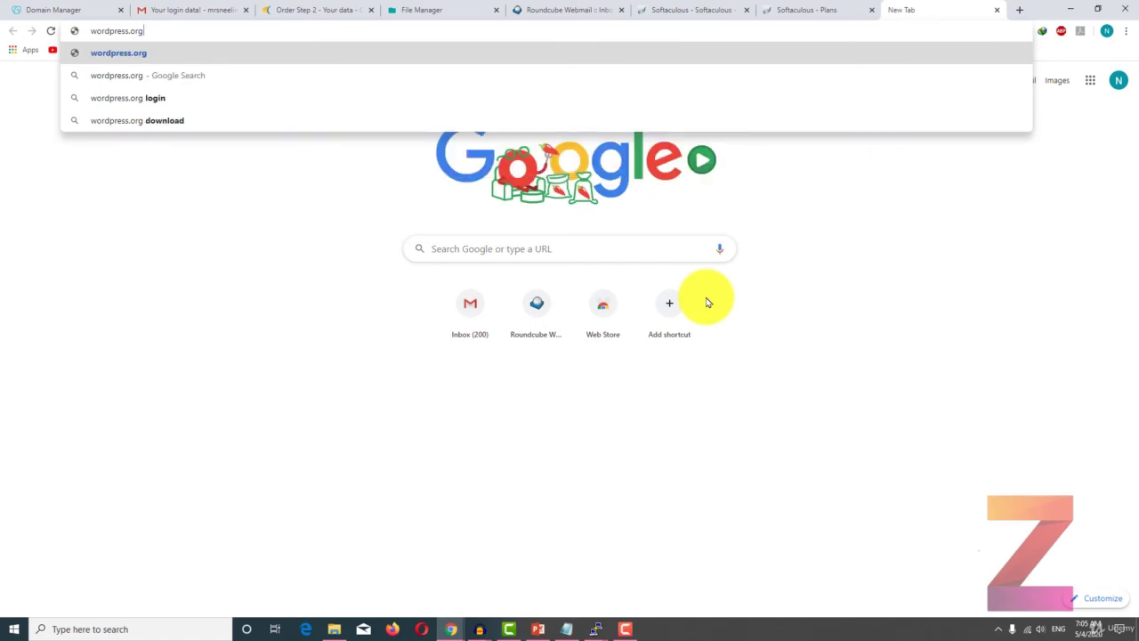
{"action": "key", "text": "Return"}
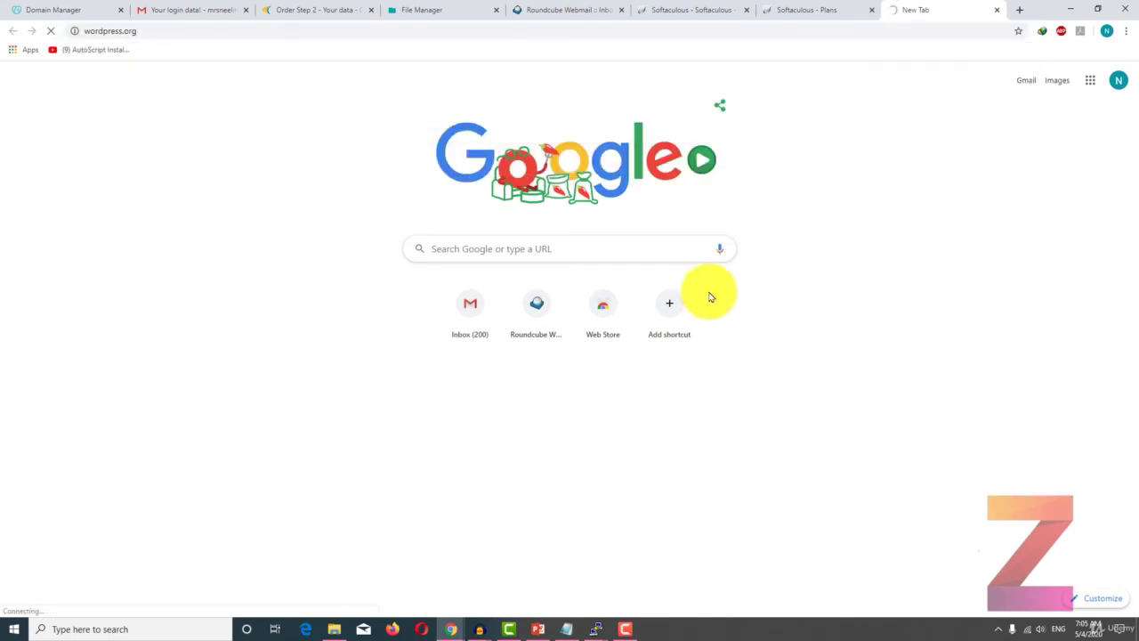
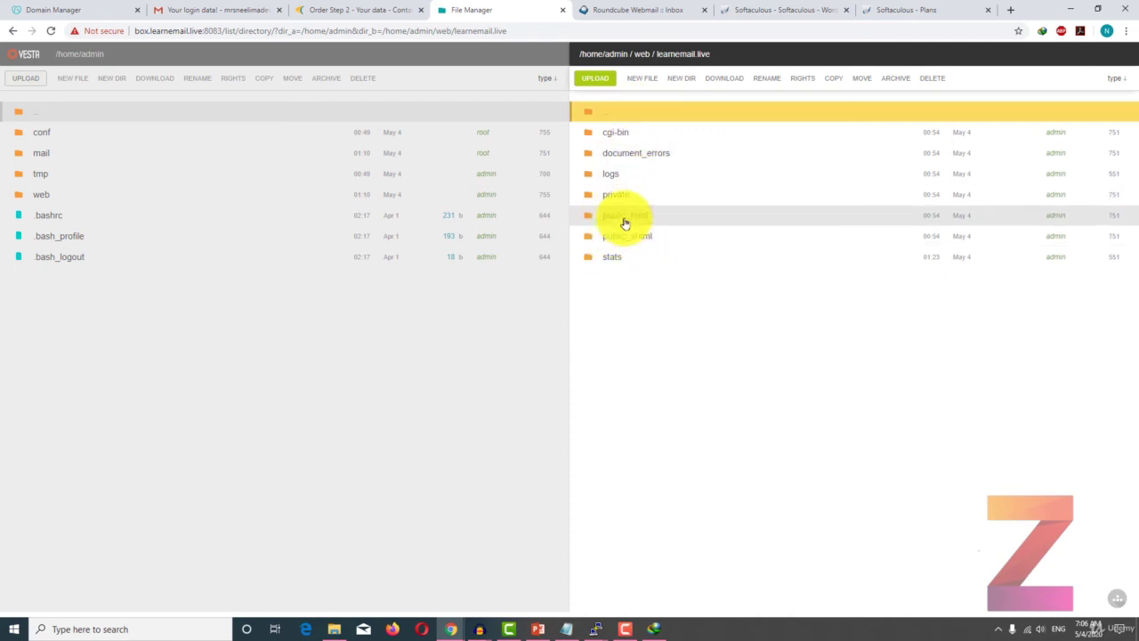
- Upload wordpress-5.4.1.zip from Downloads > Compressed into the learnemail.live public_html folder
{"action": "double_click", "coordinate": [623, 221]}
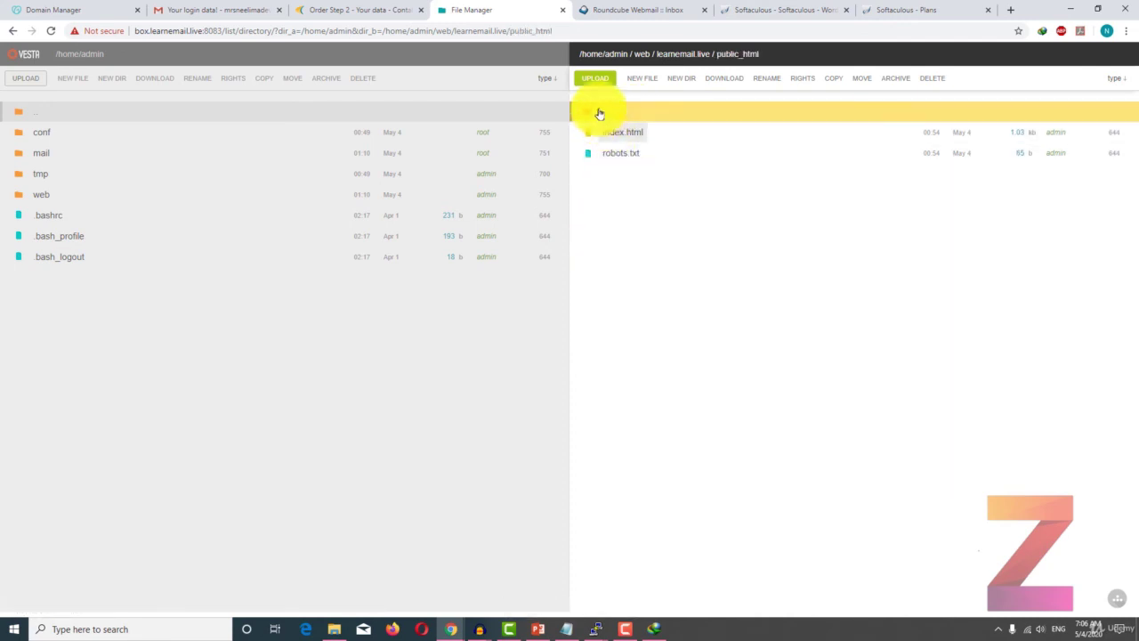
{"action": "left_click", "coordinate": [611, 86]}
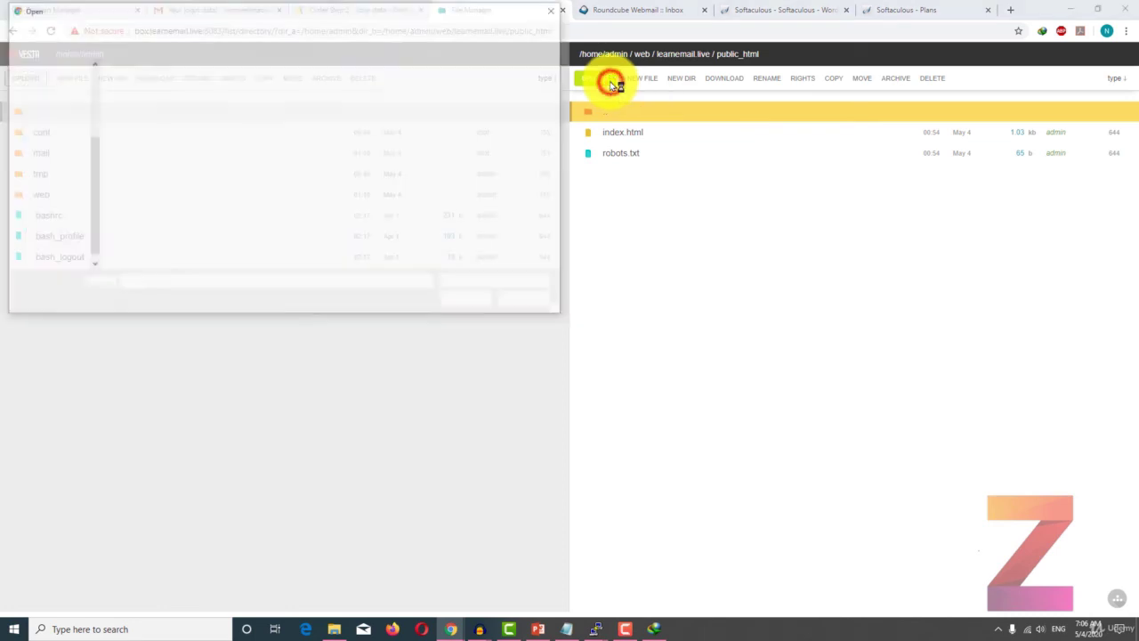
{"action": "scroll", "coordinate": [68, 137], "scroll_direction": "up", "scroll_amount": 3}
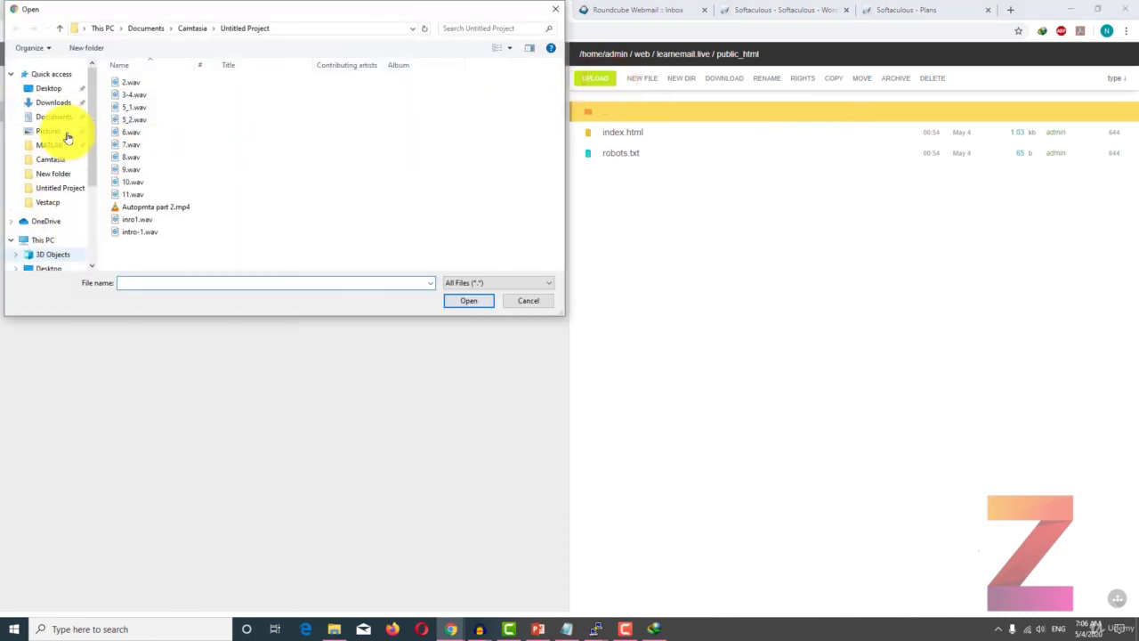
{"action": "left_click", "coordinate": [52, 102]}
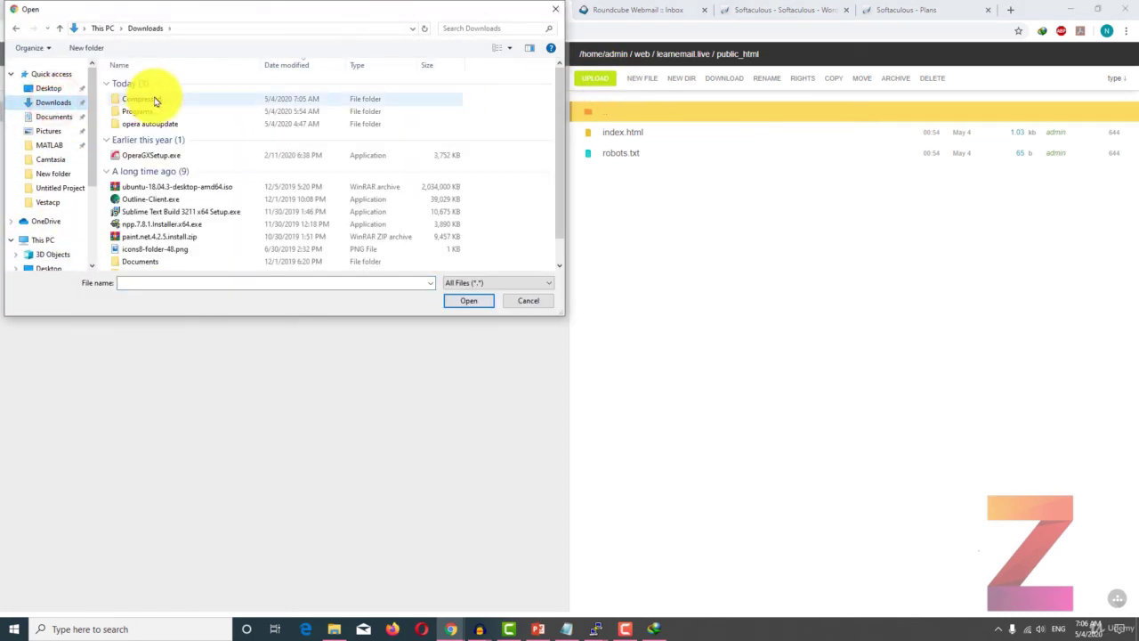
{"action": "double_click", "coordinate": [152, 96]}
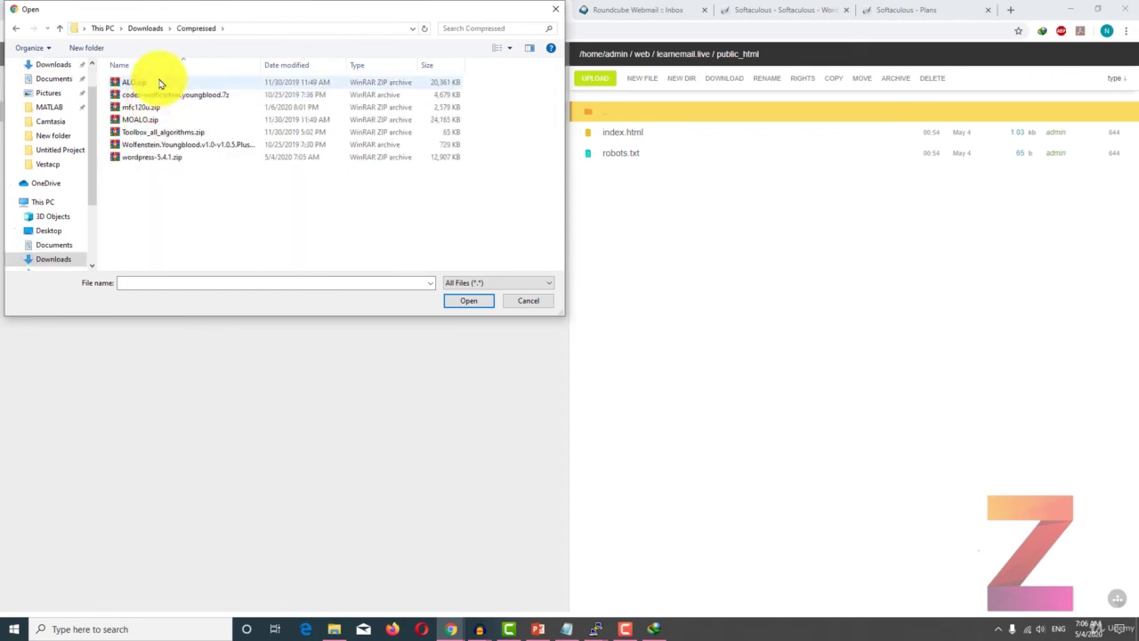
{"action": "double_click", "coordinate": [151, 157]}
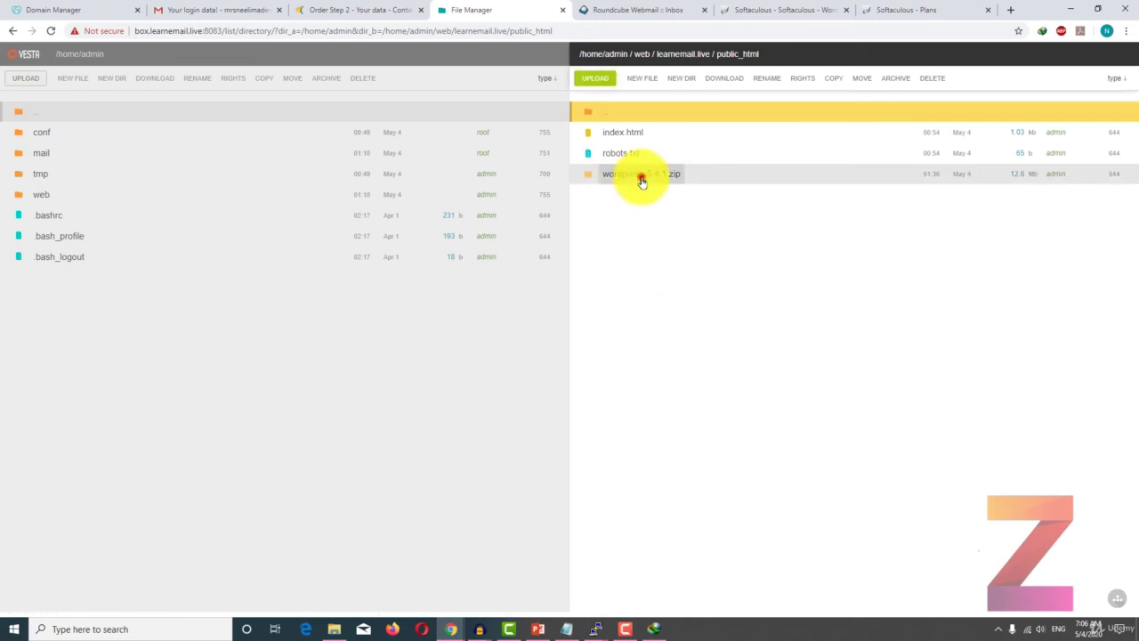
- Extract wordpress-5.4.1.zip into public_html, producing a wordpress folder beside the archive
{"action": "left_click", "coordinate": [641, 175]}
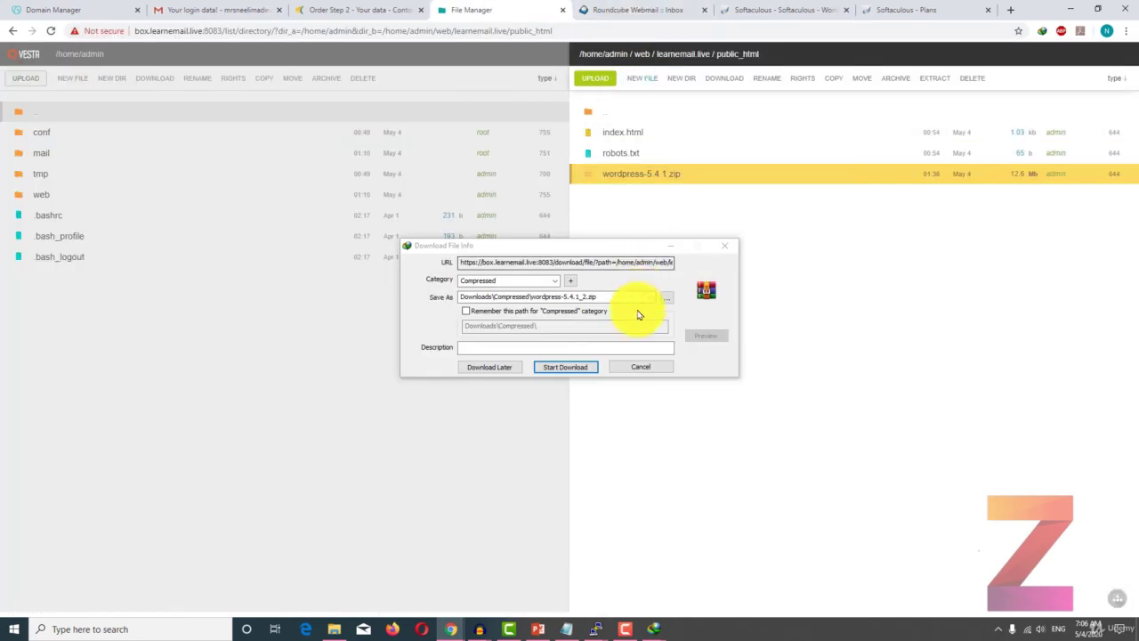
{"action": "left_click", "coordinate": [641, 367]}
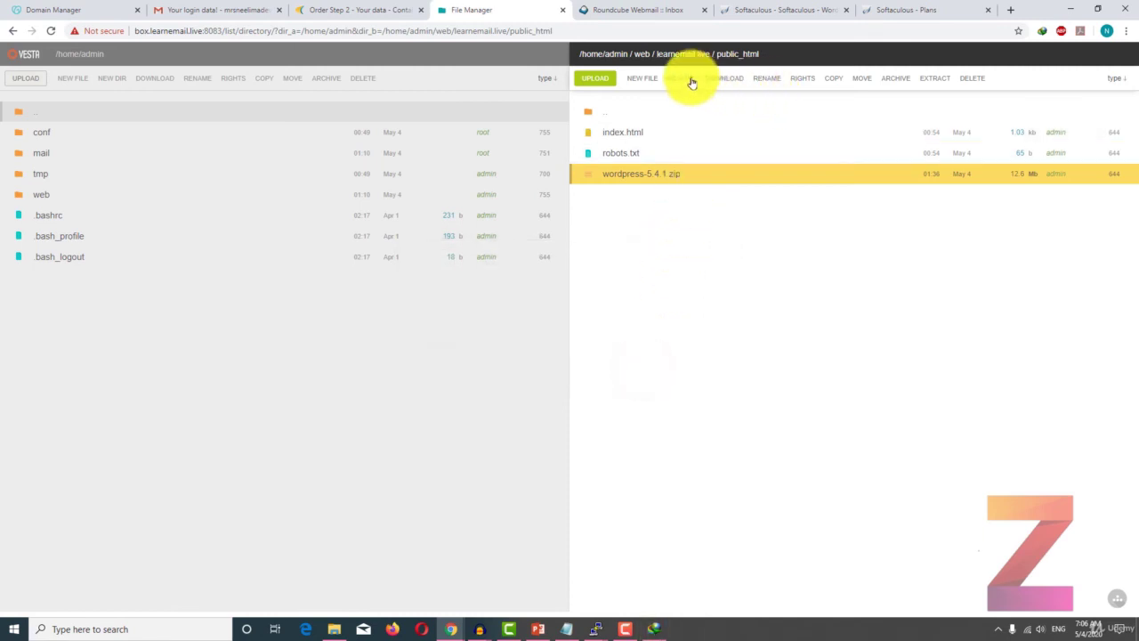
{"action": "left_click", "coordinate": [927, 81]}
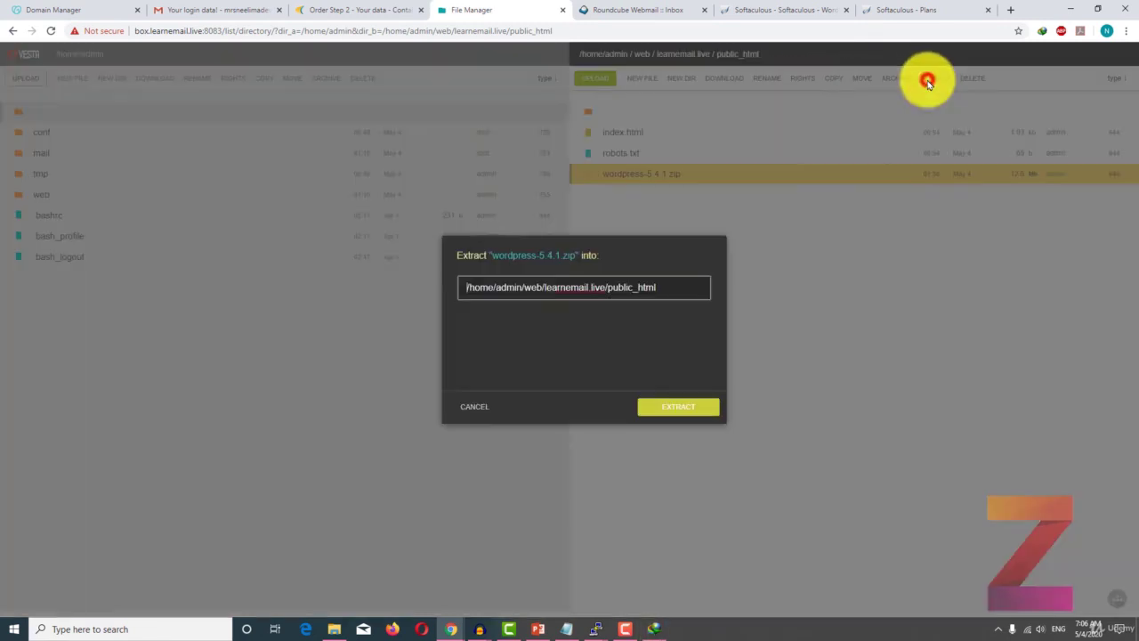
{"action": "left_click", "coordinate": [667, 408]}
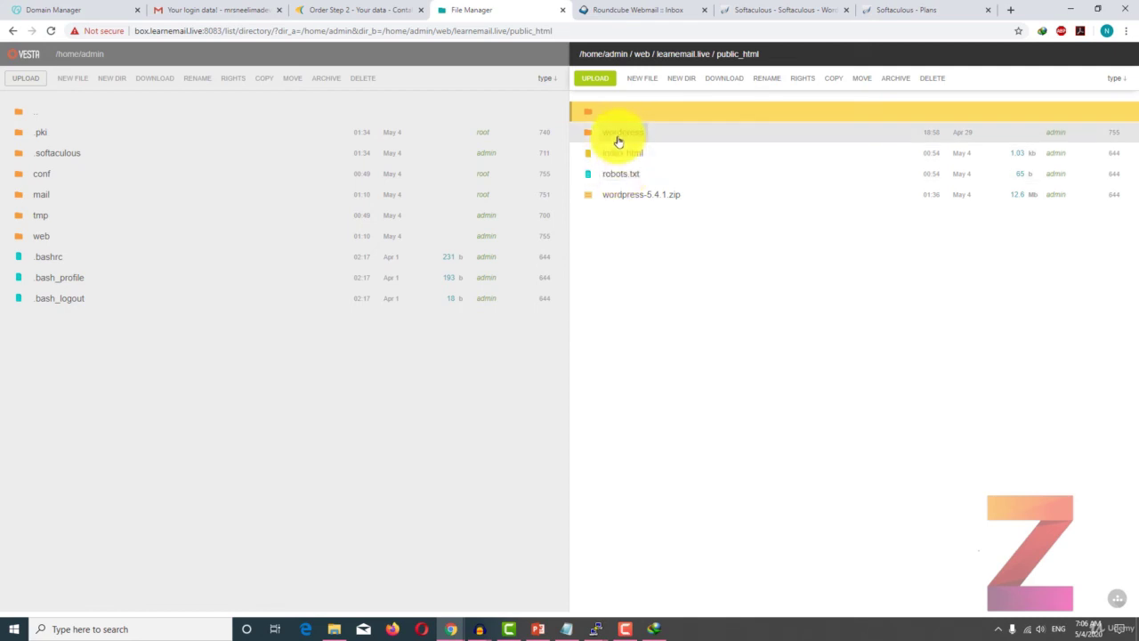
- Move all 19 items from the wordpress folder into /home/admin/web/learnemail.live/public_html
{"action": "double_click", "coordinate": [619, 138]}
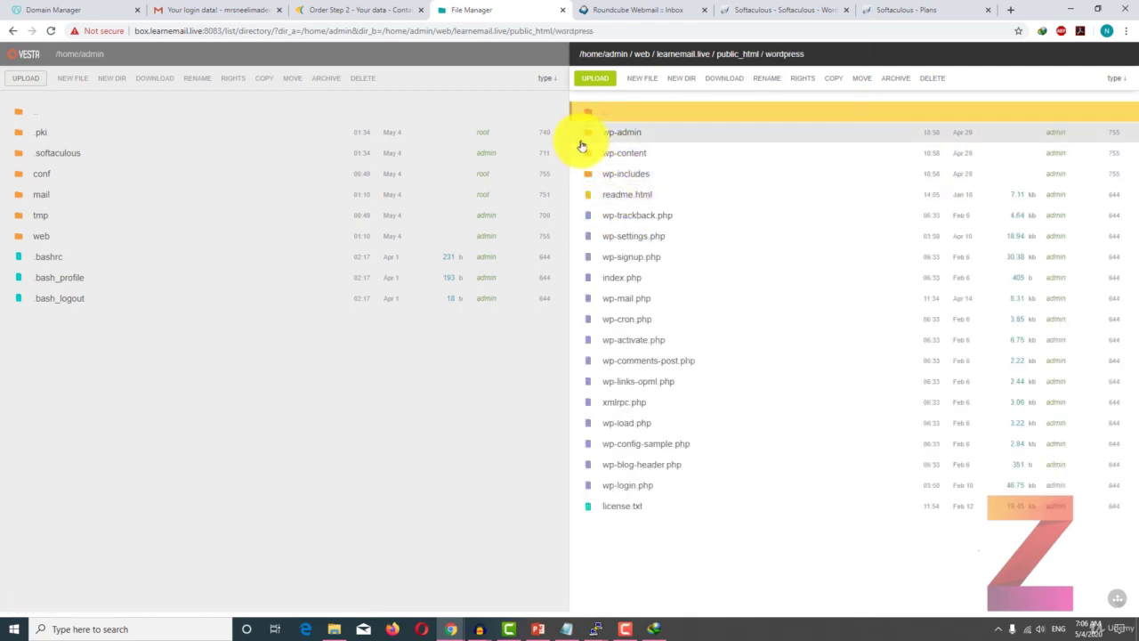
{"action": "left_click", "coordinate": [580, 133]}
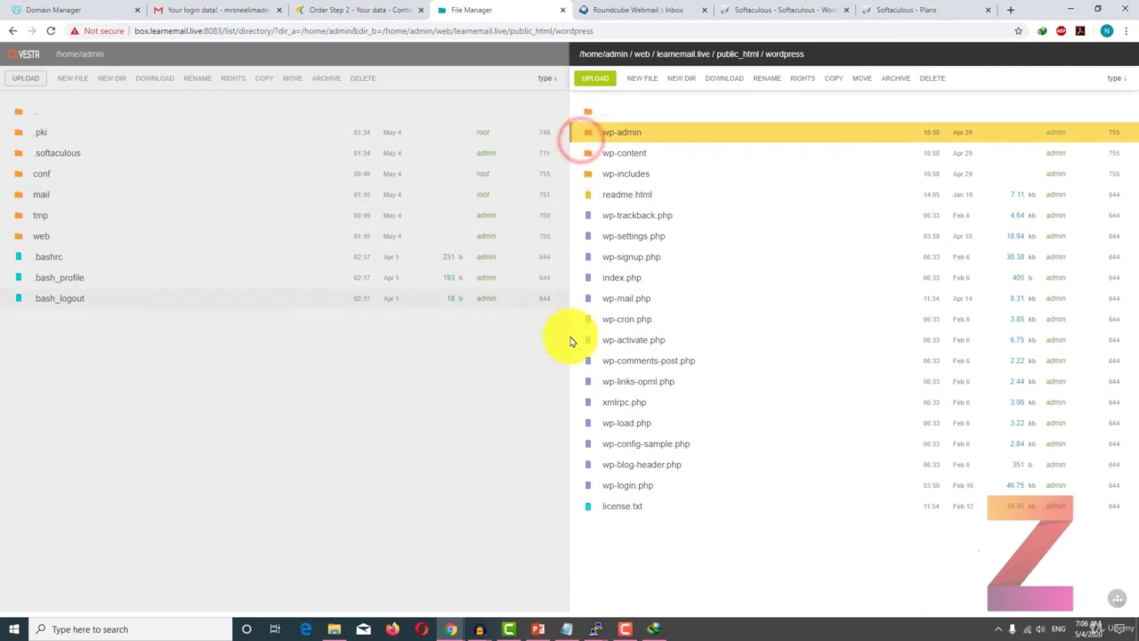
{"action": "left_click", "coordinate": [578, 507], "text": "shift"}
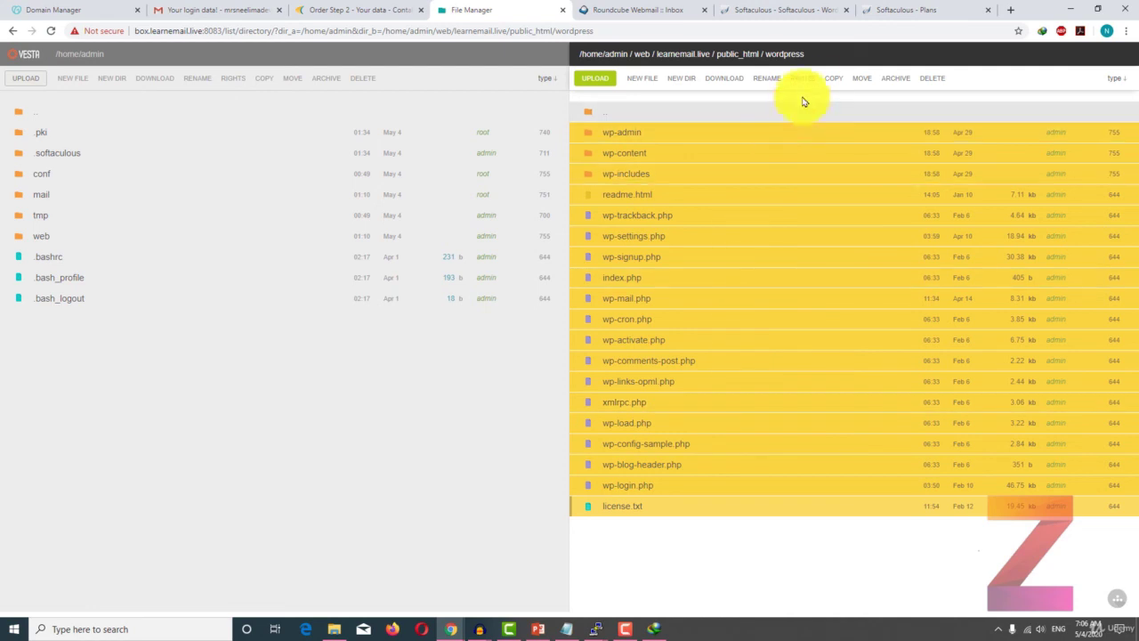
{"action": "left_click", "coordinate": [860, 85]}
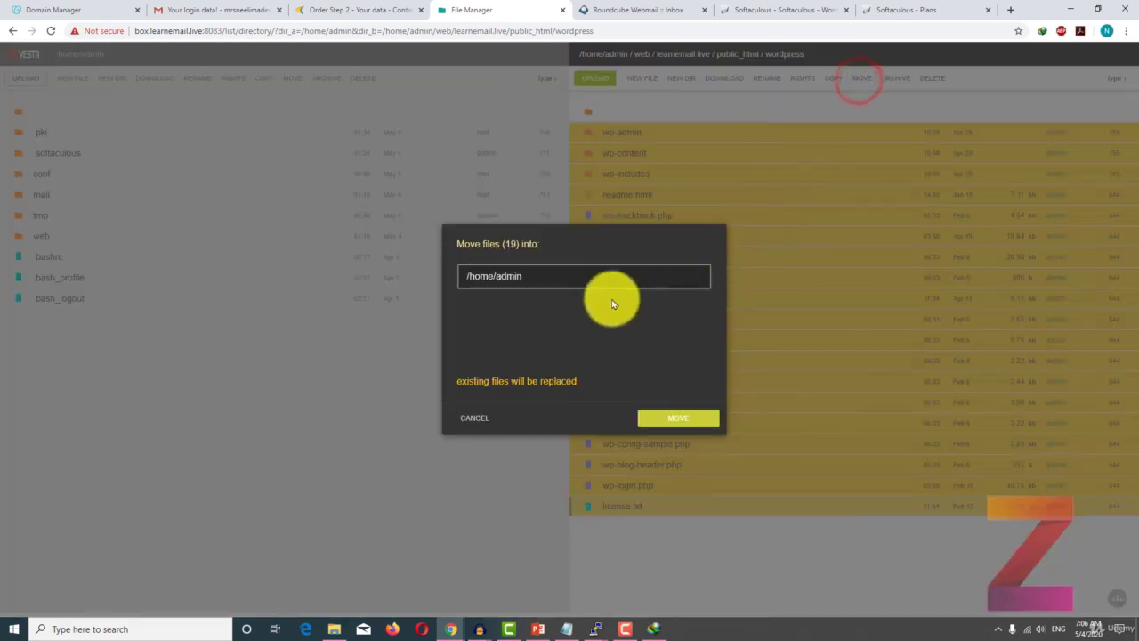
{"action": "left_click", "coordinate": [577, 269]}
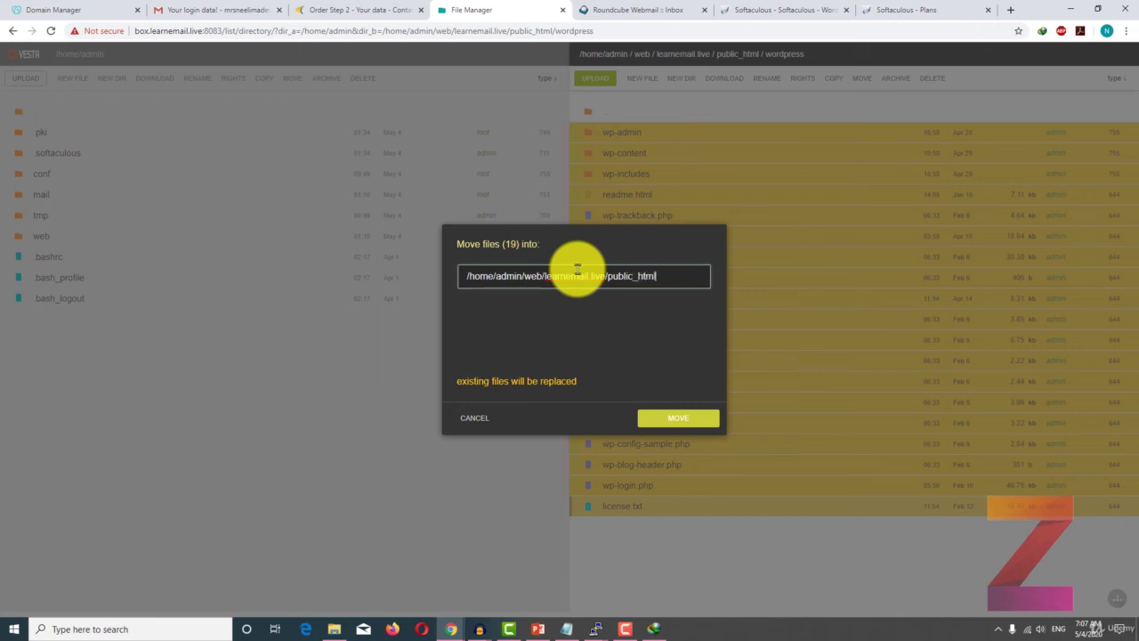
{"action": "left_click", "coordinate": [685, 425]}
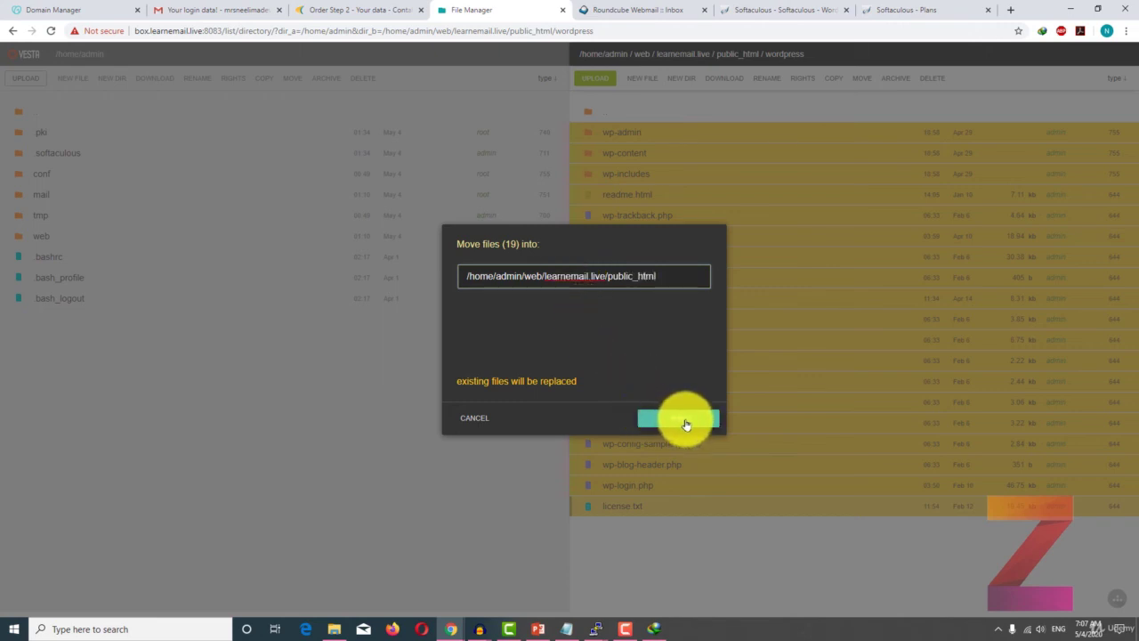
{"action": "left_click", "coordinate": [685, 423]}
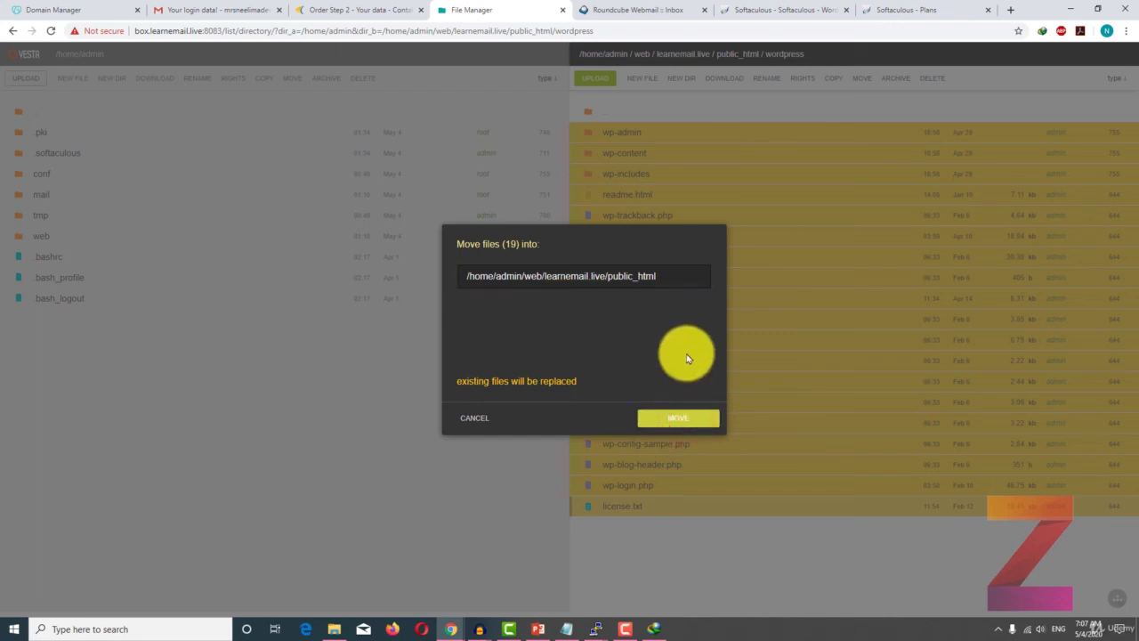
{"action": "left_click", "coordinate": [661, 415]}
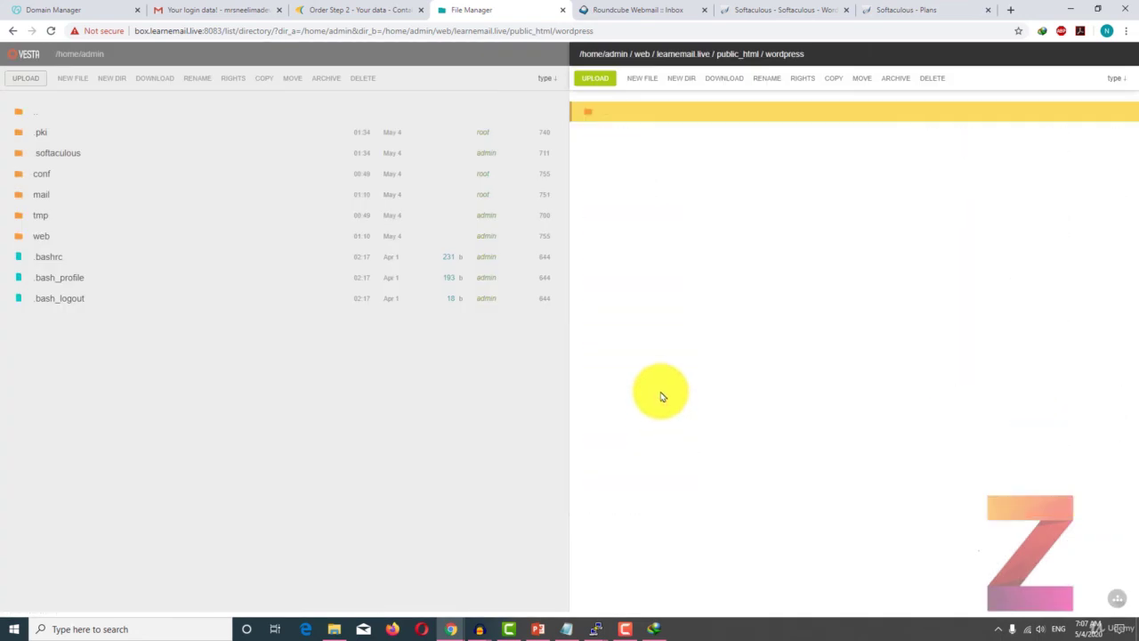
- Delete the leftover wordpress-5.4.1.zip archive from public_html
{"action": "double_click", "coordinate": [603, 120]}
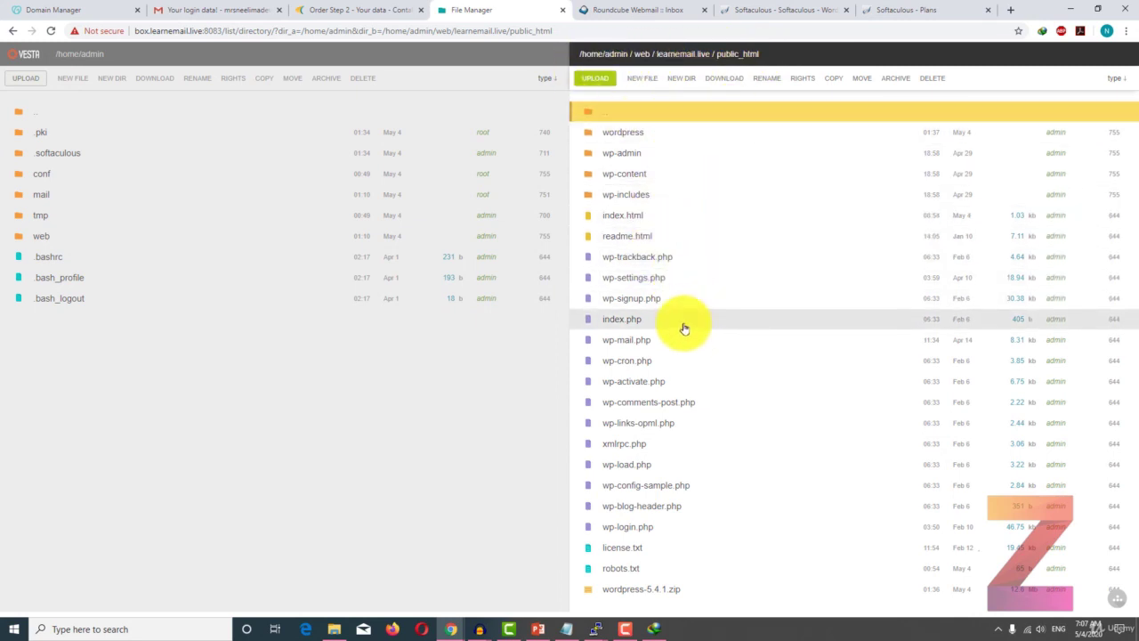
{"action": "left_click", "coordinate": [602, 593]}
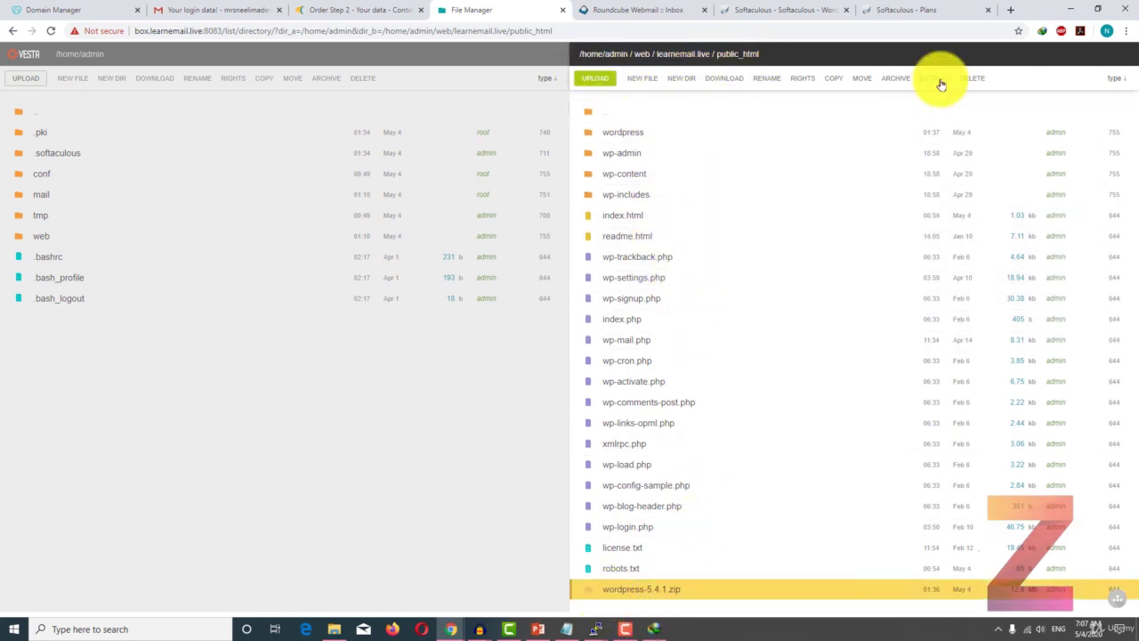
{"action": "left_click", "coordinate": [966, 78]}
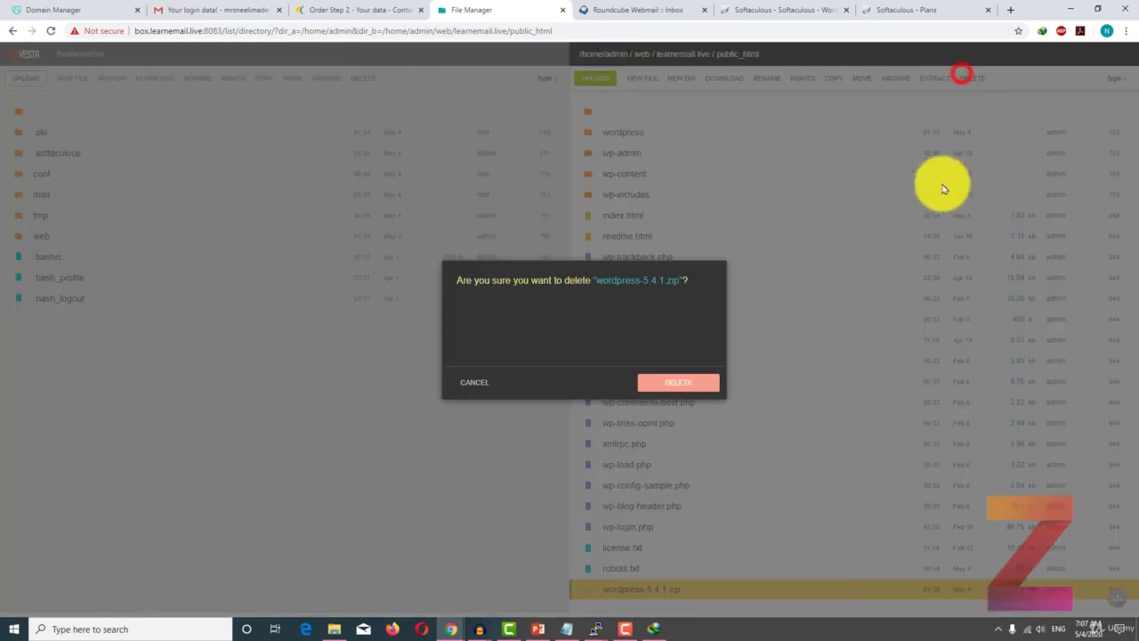
{"action": "left_click", "coordinate": [673, 382]}
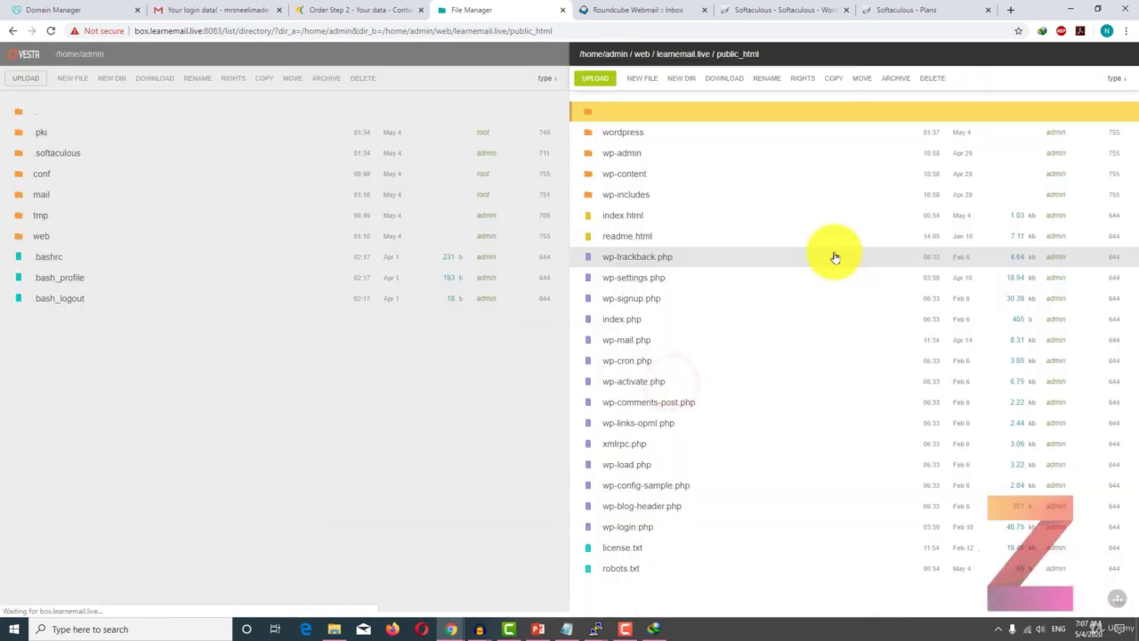
{"action": "left_click", "coordinate": [1009, 10]}
- Load learnemail.live and advance the WordPress installer in English (United States) to the database form
{"action": "type", "text": "lear"}
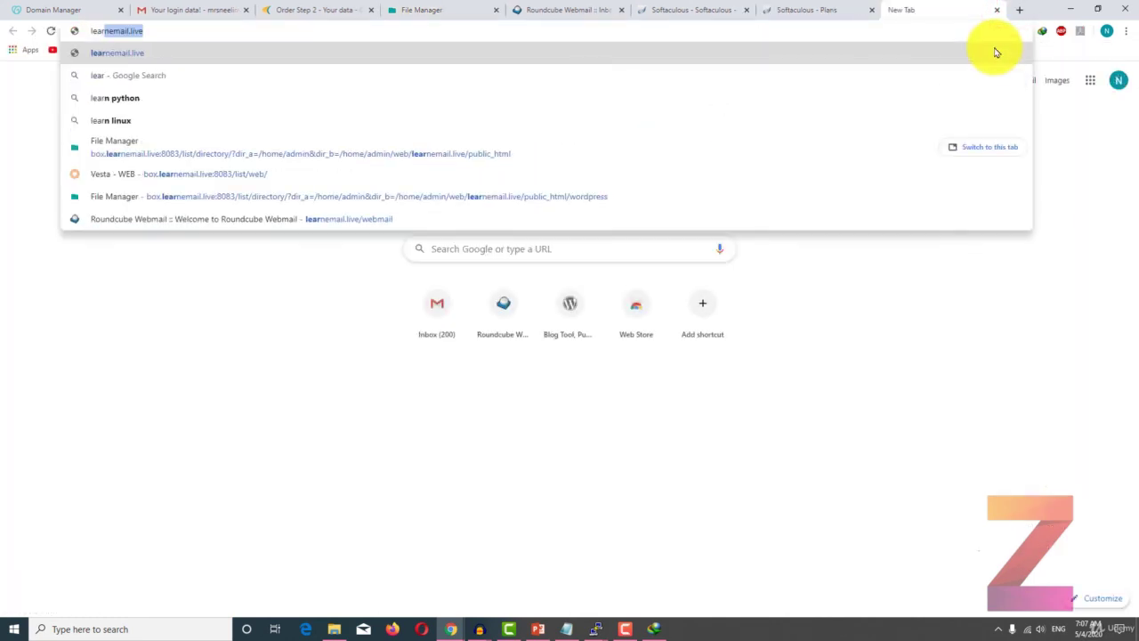
{"action": "type", "text": "ne"}
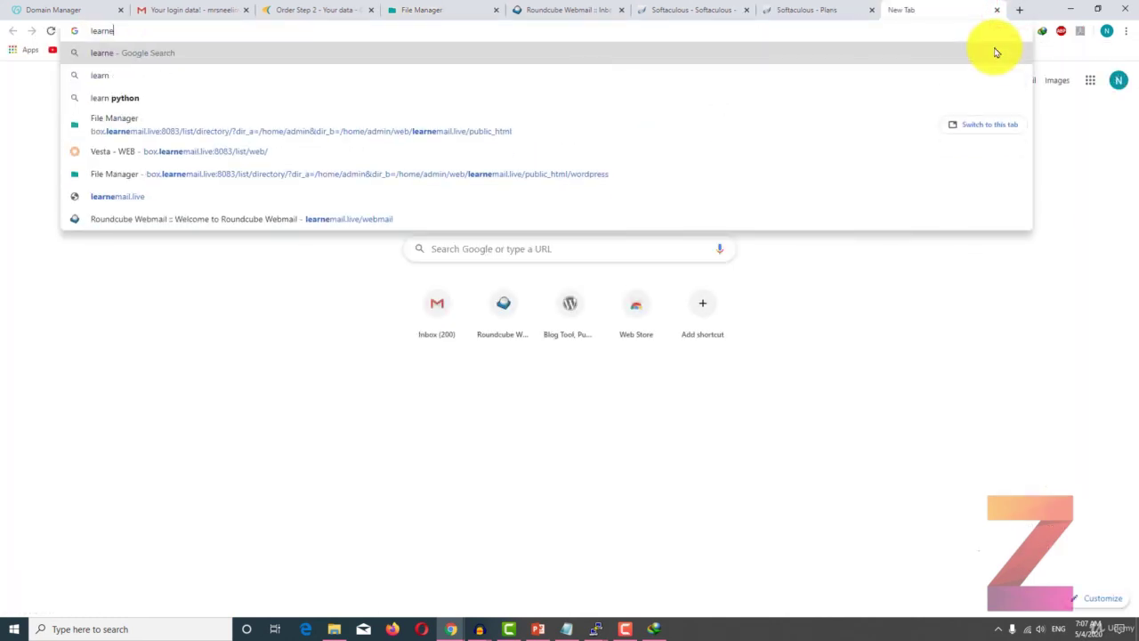
{"action": "type", "text": "mail"}
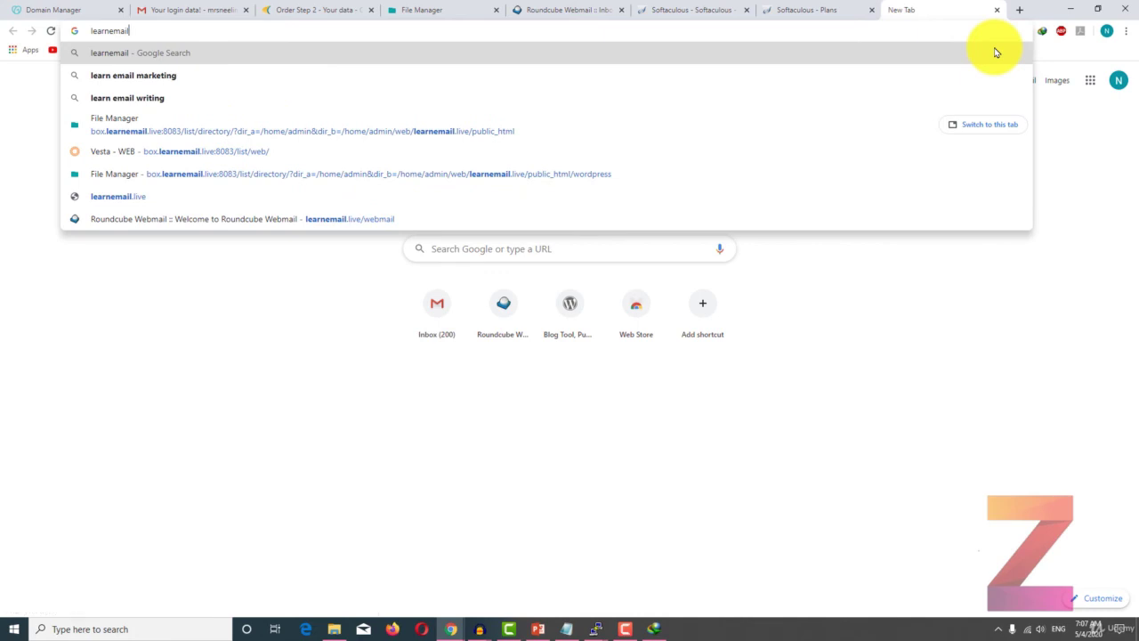
{"action": "type", "text": ".live"}
{"action": "key", "text": "Return"}
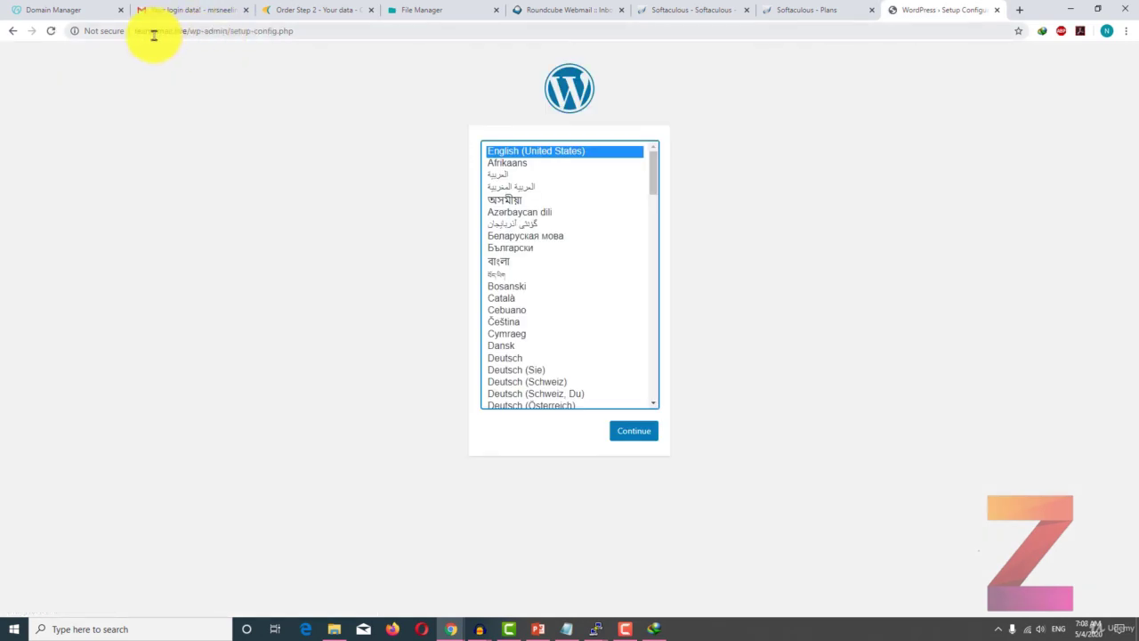
{"action": "left_click", "coordinate": [628, 433]}
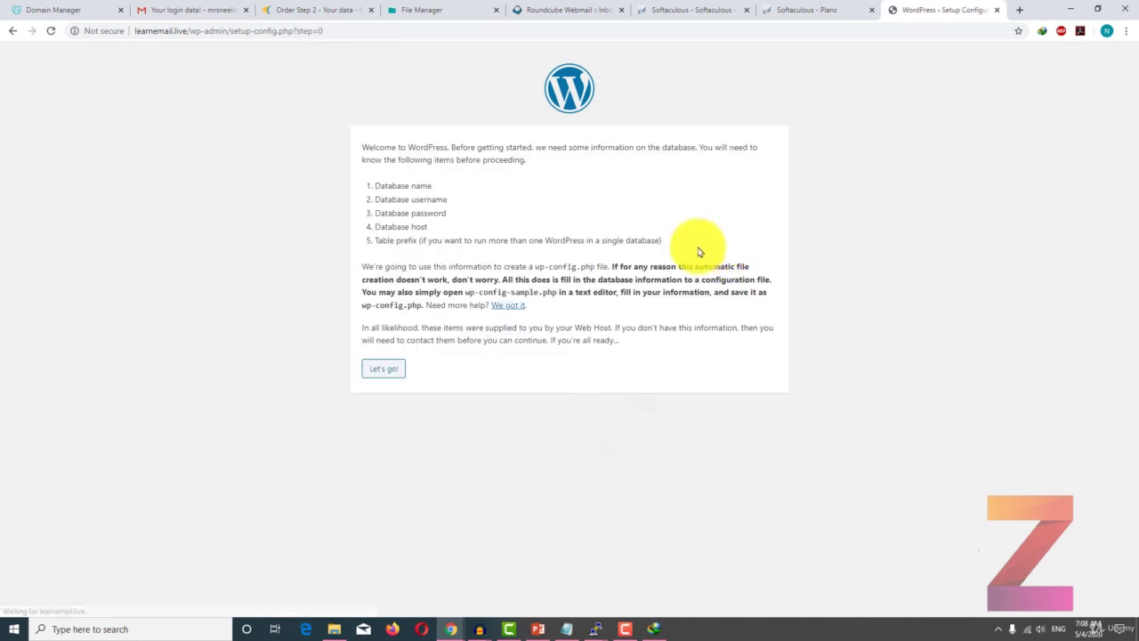
{"action": "left_click", "coordinate": [383, 367]}
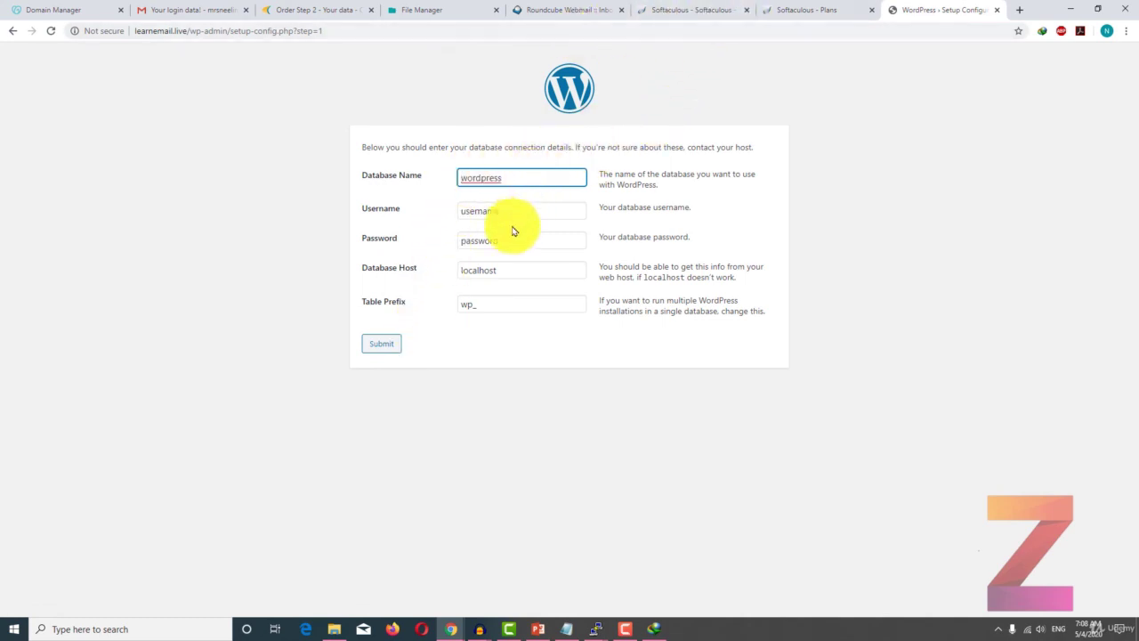
{"action": "double_click", "coordinate": [482, 177]}
{"action": "left_click", "coordinate": [783, 11]}
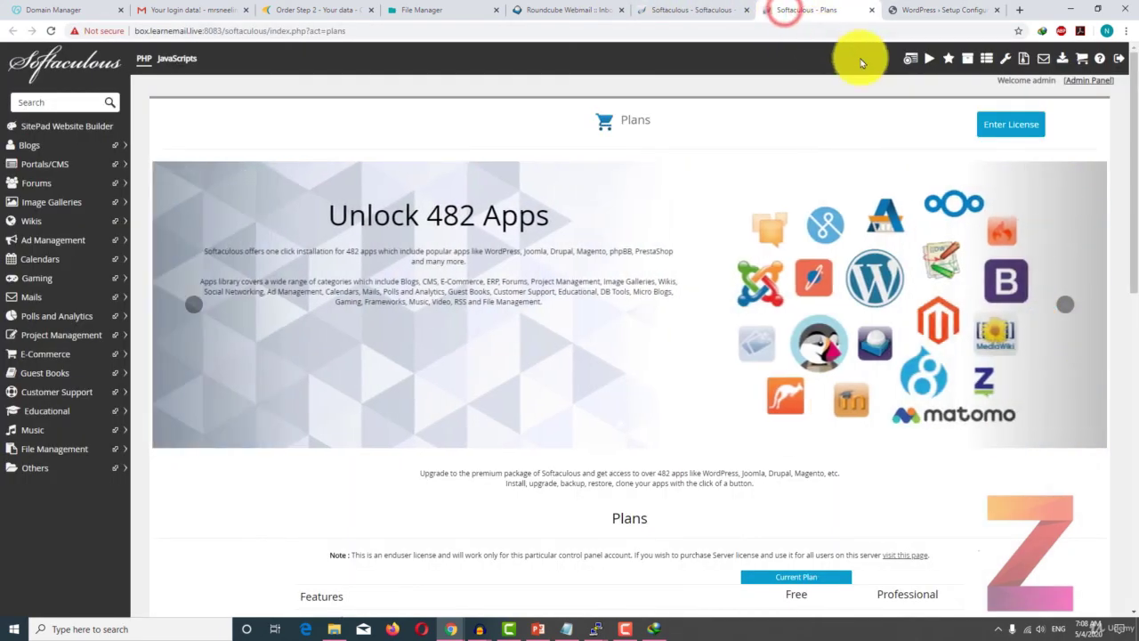
- Add database and user 'word' (admin_word) in Vesta with a generated, copied password
{"action": "left_click", "coordinate": [911, 59]}
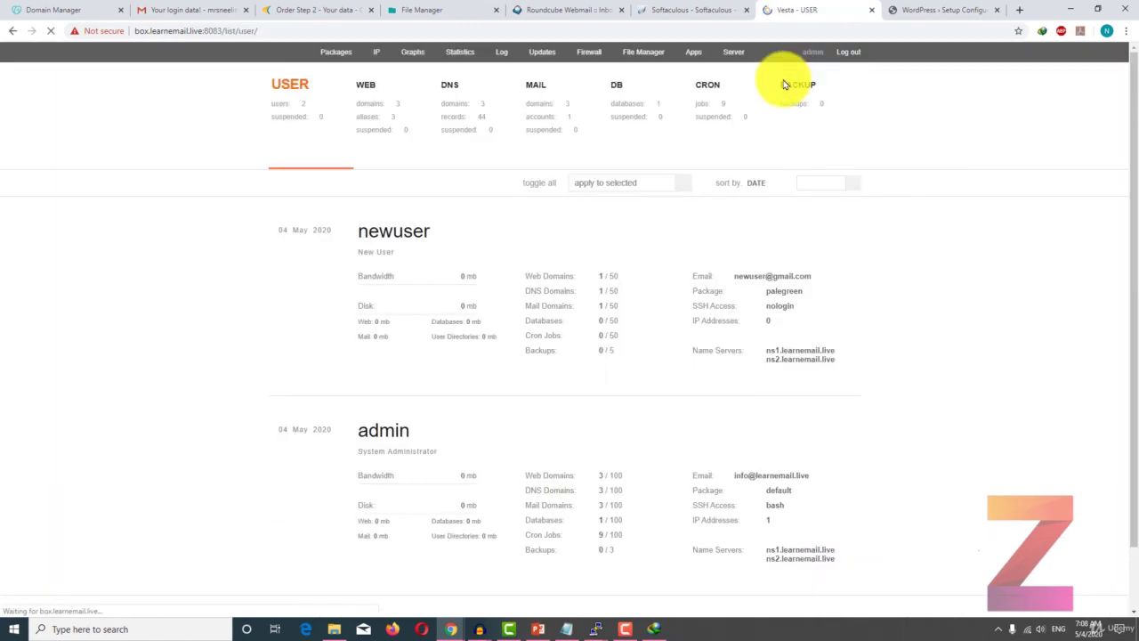
{"action": "left_click", "coordinate": [616, 98]}
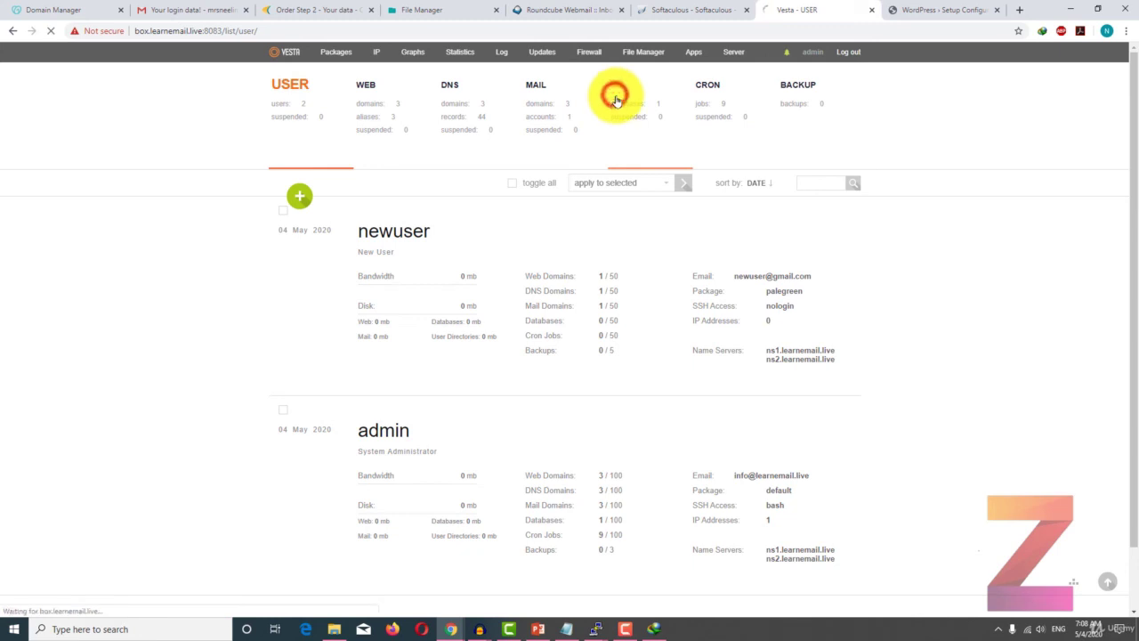
{"action": "left_click", "coordinate": [364, 196]}
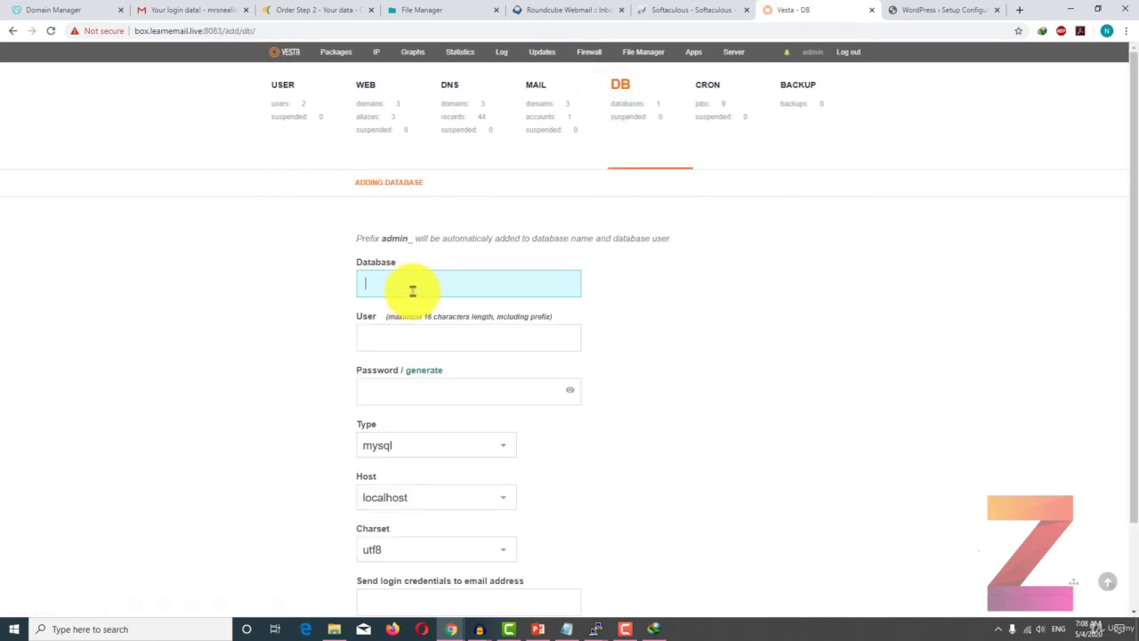
{"action": "type", "text": "word"}
{"action": "key", "text": "Tab"}
{"action": "key", "text": "Tab"}
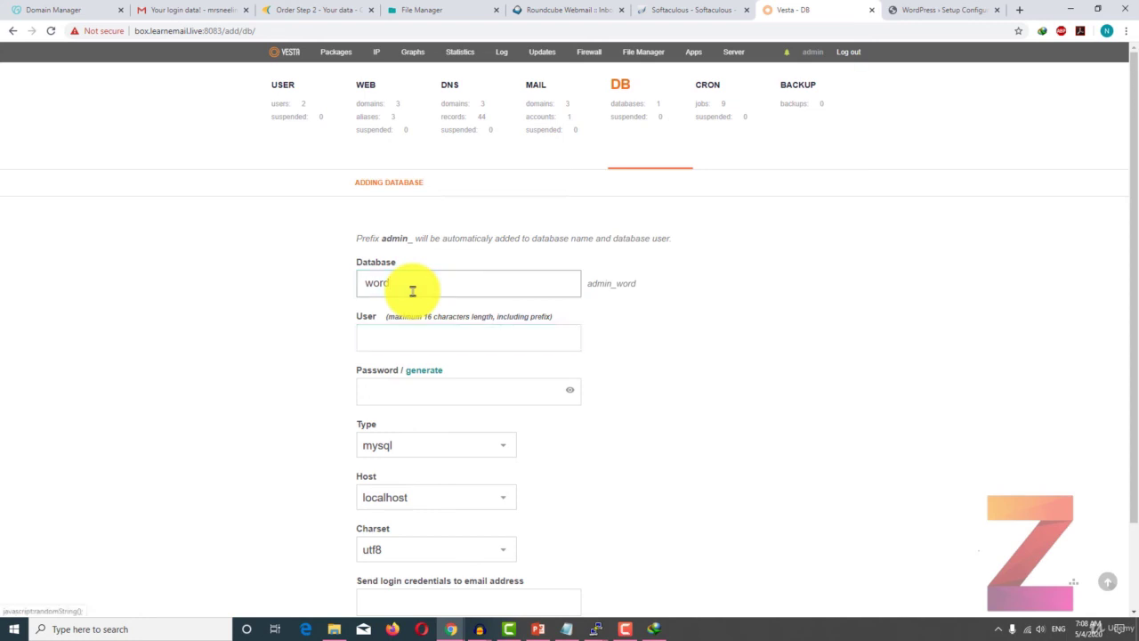
{"action": "key", "text": "shift+Tab"}
{"action": "key", "text": "Tab"}
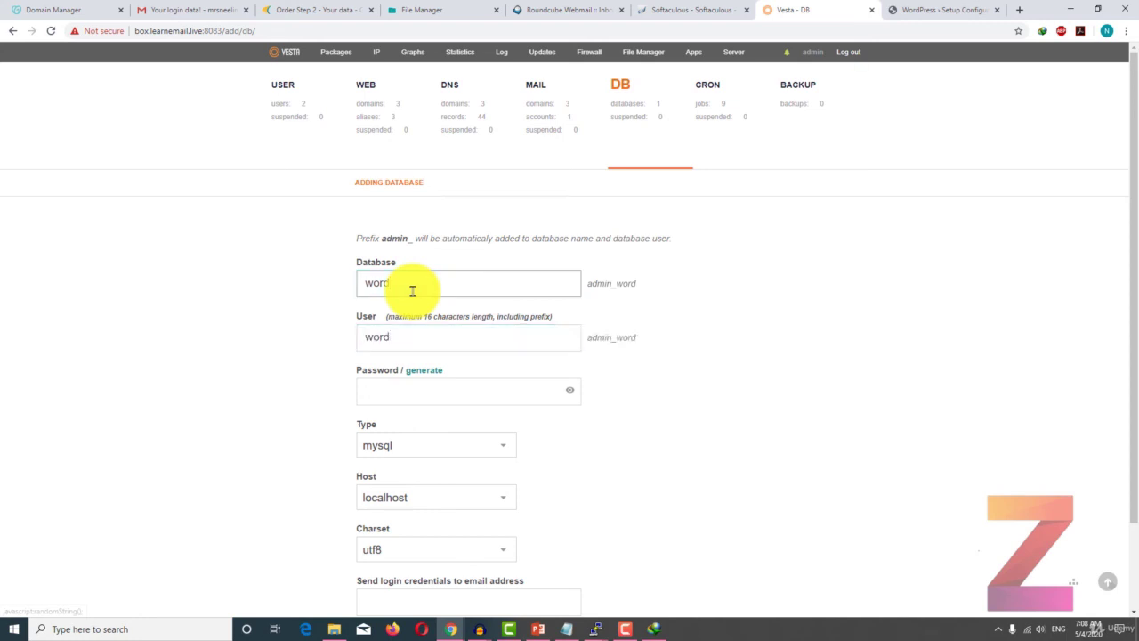
{"action": "left_click", "coordinate": [411, 372]}
{"action": "left_click", "coordinate": [445, 389]}
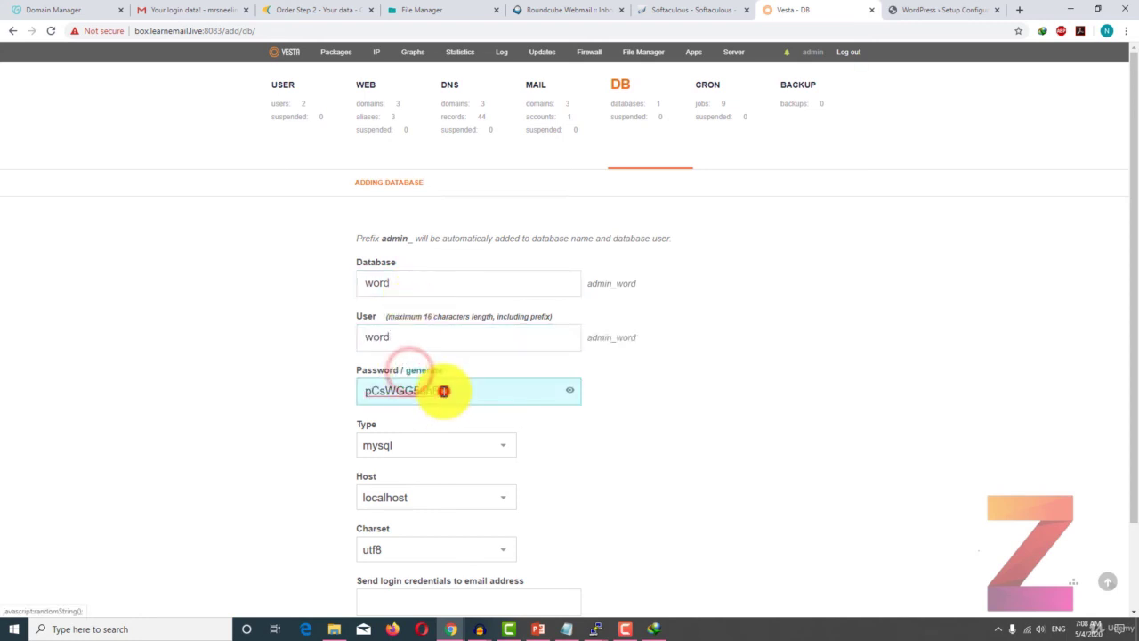
{"action": "double_click", "coordinate": [437, 389]}
{"action": "scroll", "coordinate": [449, 396], "scroll_direction": "down", "scroll_amount": 1}
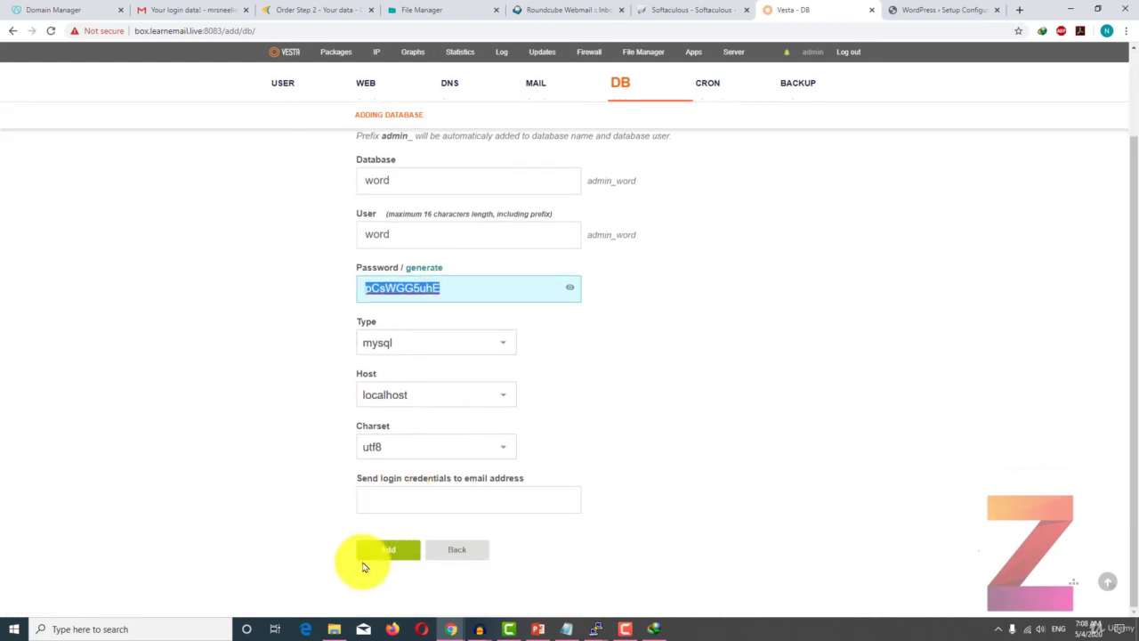
{"action": "left_click", "coordinate": [397, 549]}
{"action": "left_click", "coordinate": [899, 8]}
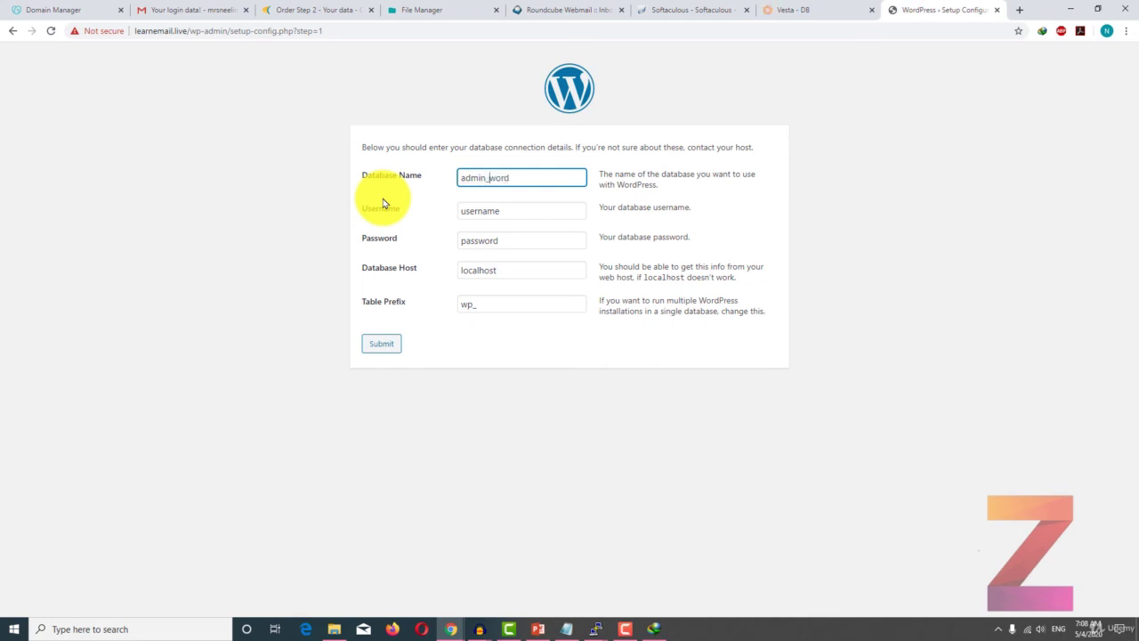
- Submit admin_word as database name and user with the pasted password, then run the installation
{"action": "key", "text": "Tab"}
{"action": "key", "text": "Tab"}
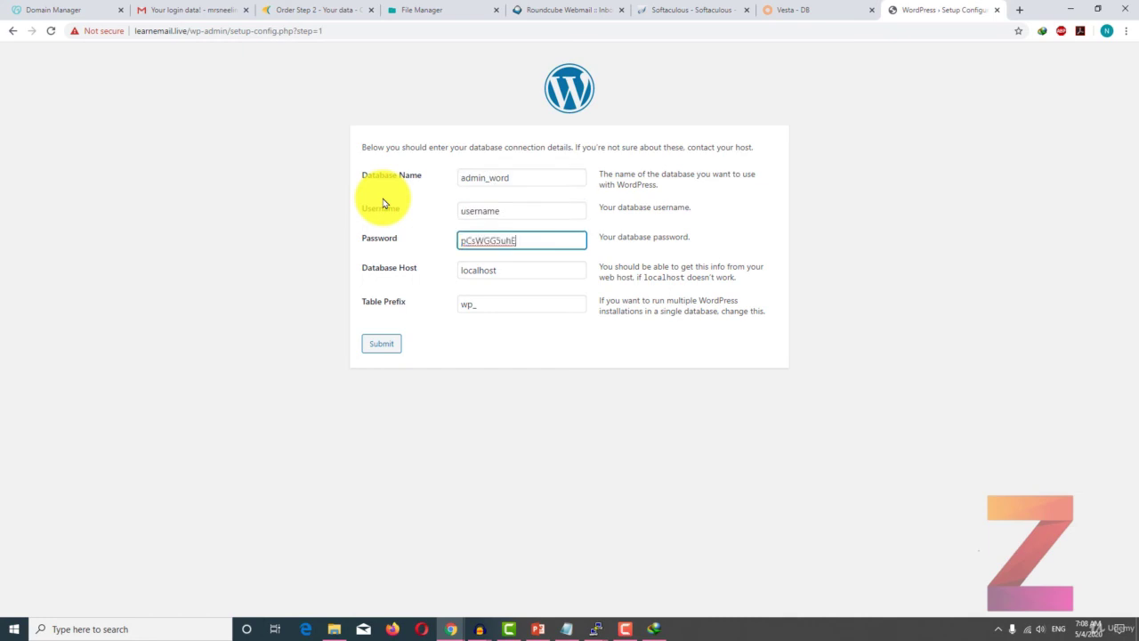
{"action": "double_click", "coordinate": [511, 178]}
{"action": "key", "text": "Tab"}
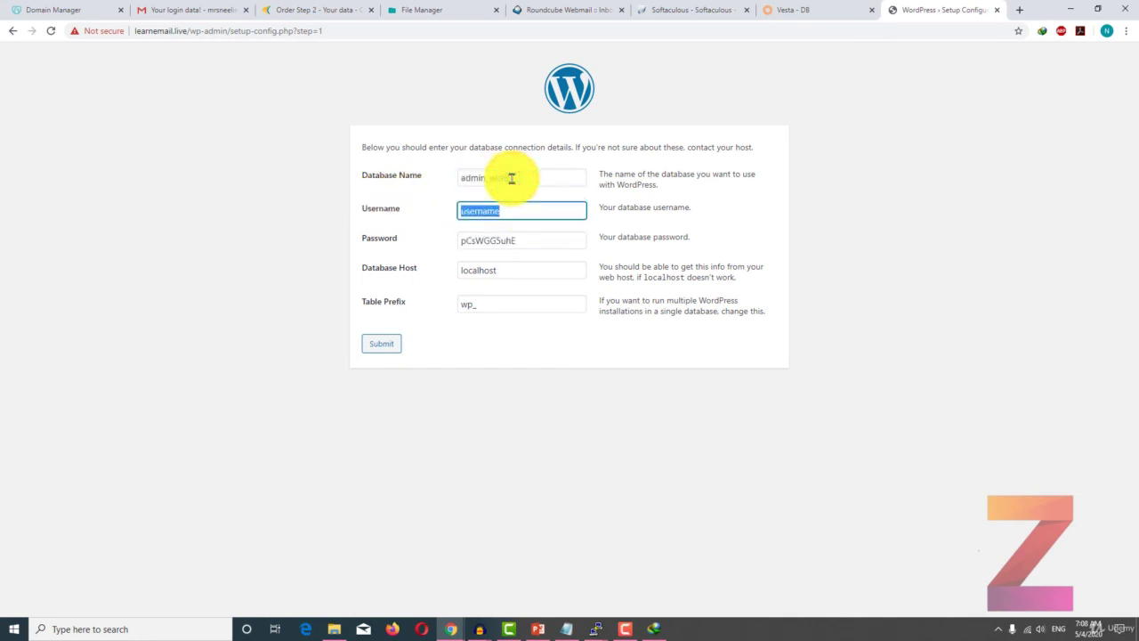
{"action": "left_click", "coordinate": [382, 352]}
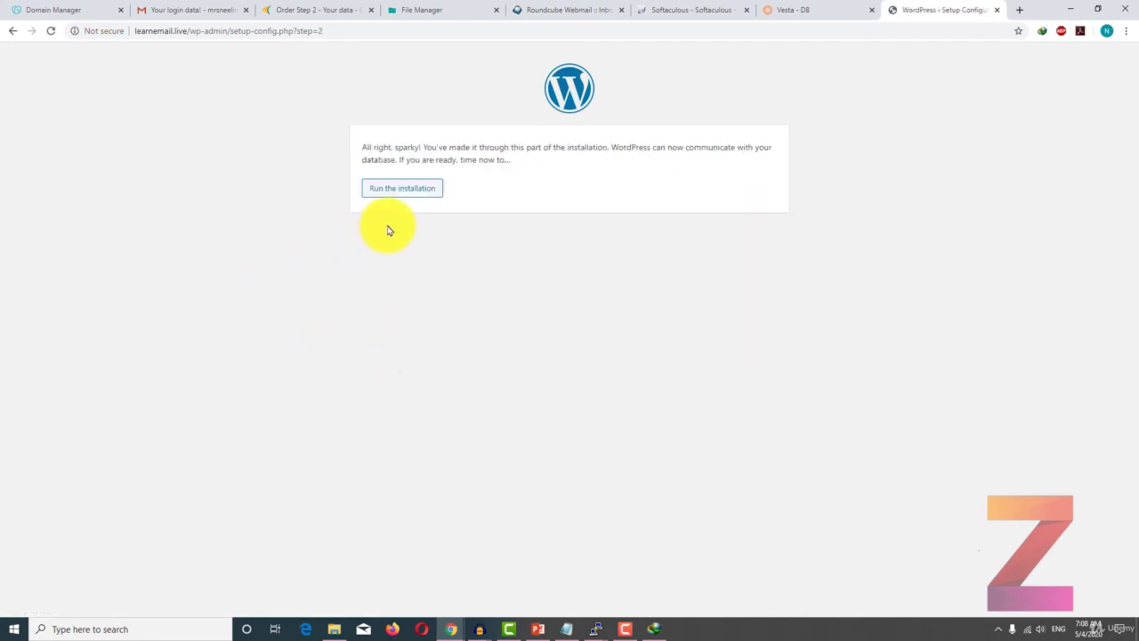
{"action": "left_click", "coordinate": [420, 188]}
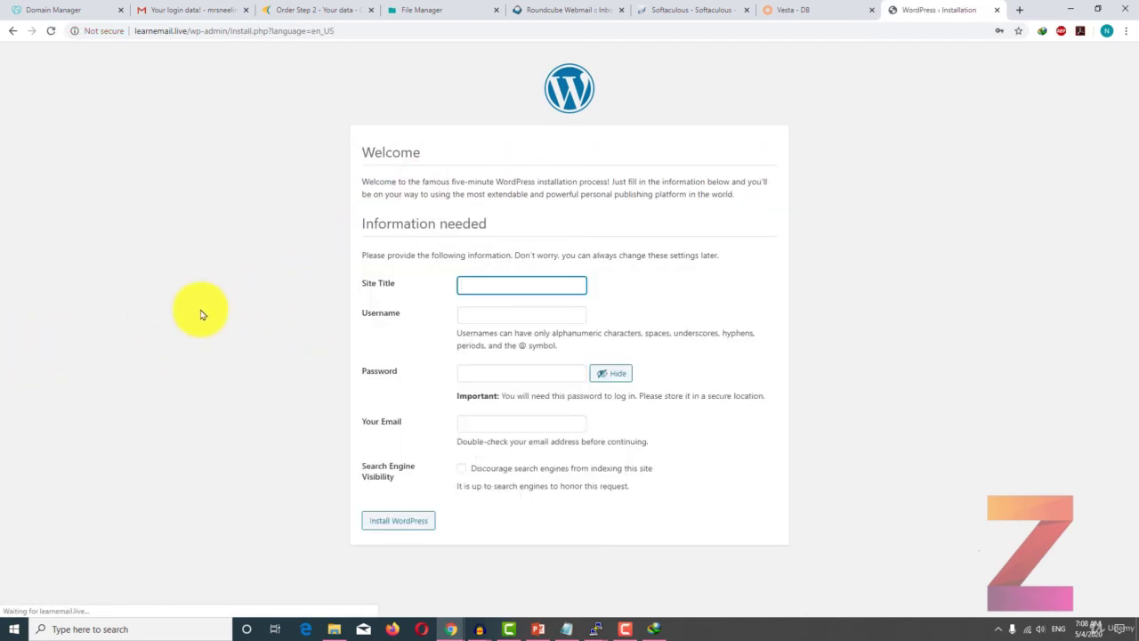
- Set the site title to 'Your first website on Vestacp' and the admin username
{"action": "type", "text": "My fiest website on Vestacp"}
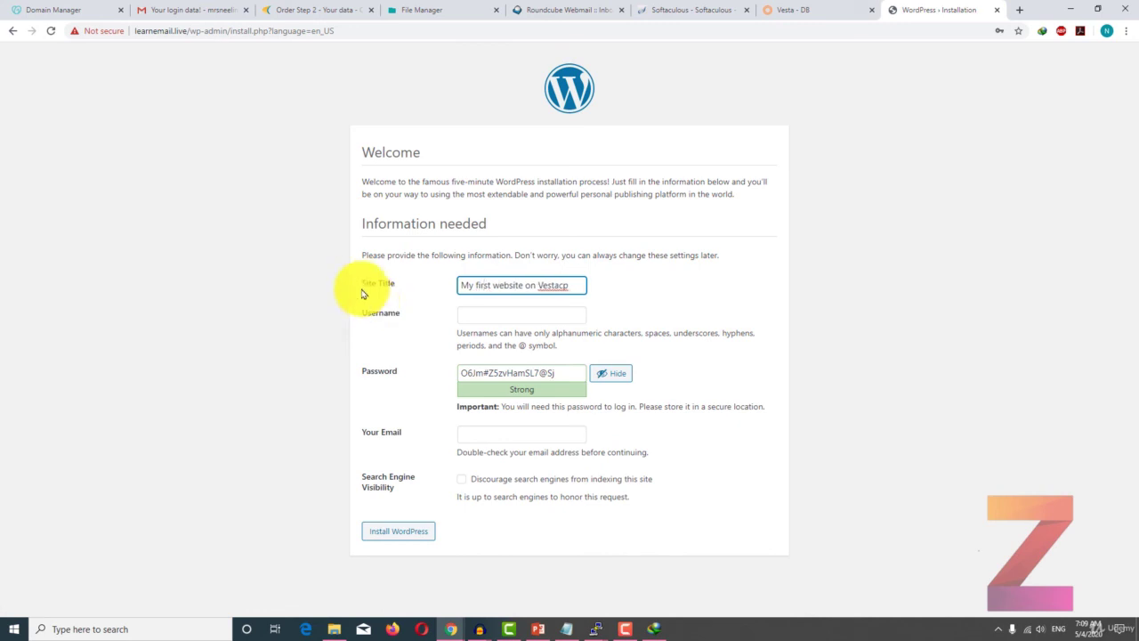
{"action": "left_click", "coordinate": [531, 312]}
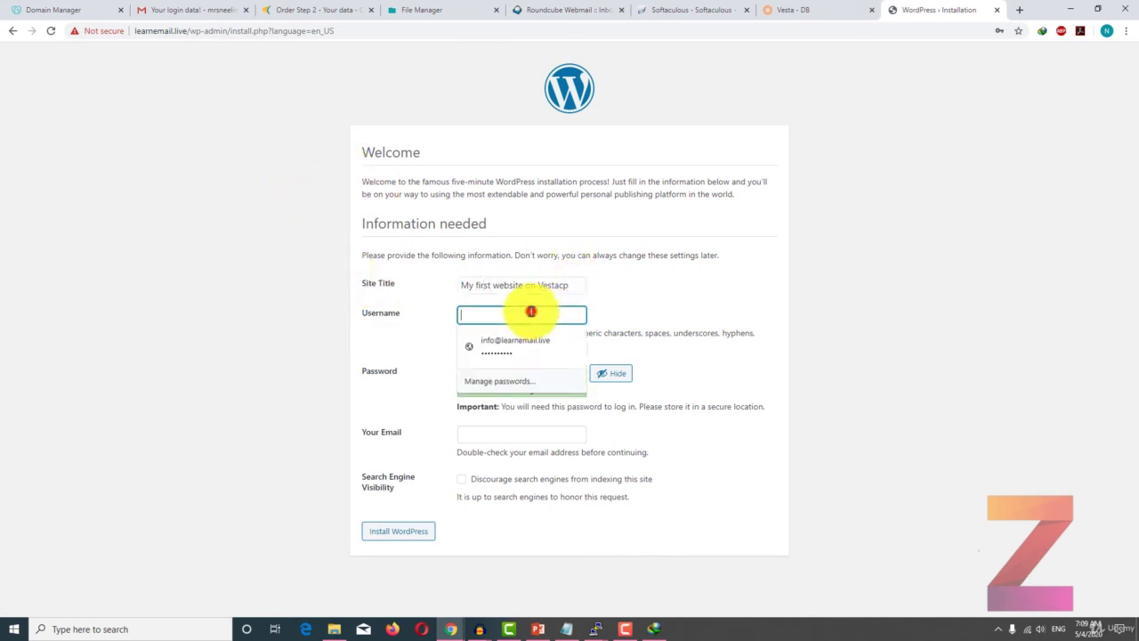
{"action": "left_click", "coordinate": [472, 285]}
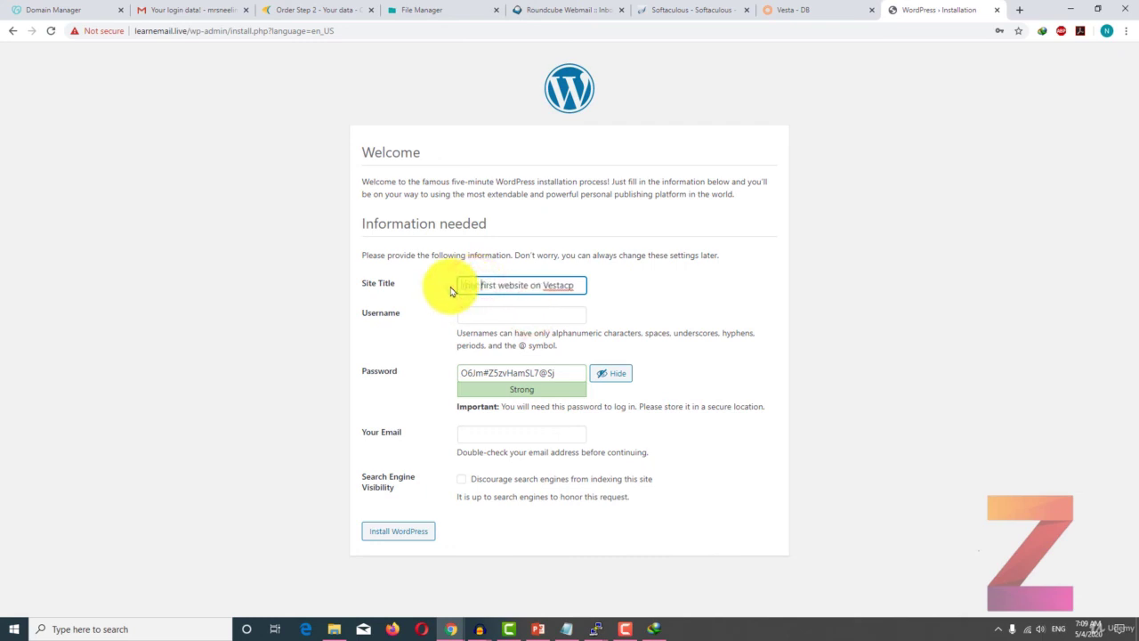
{"action": "left_click", "coordinate": [512, 314]}
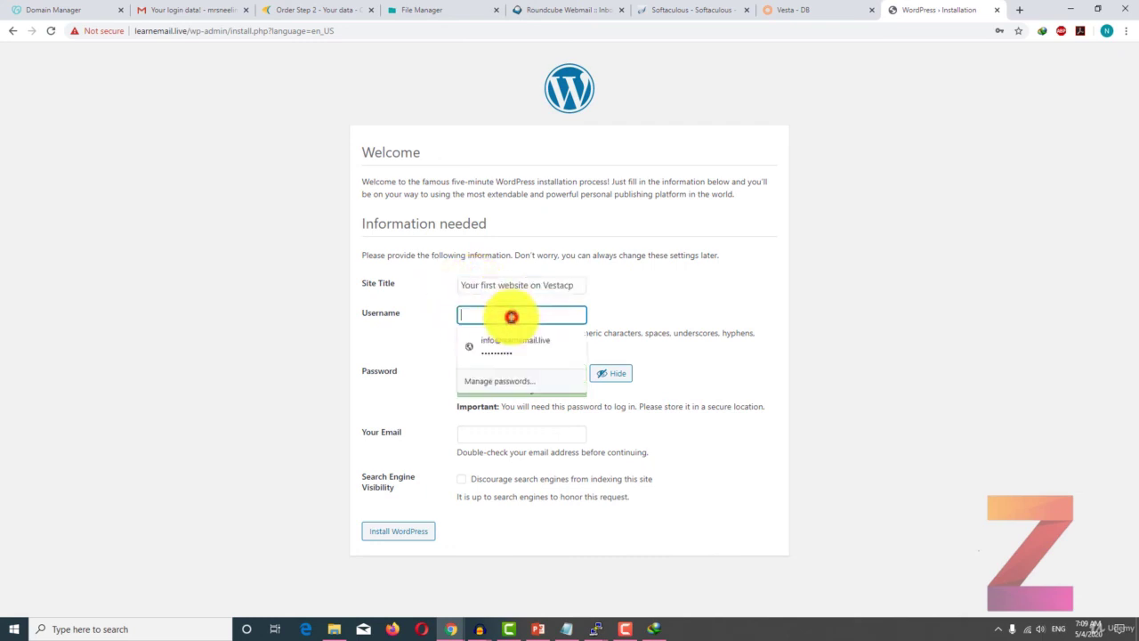
{"action": "type", "text": "admin"}
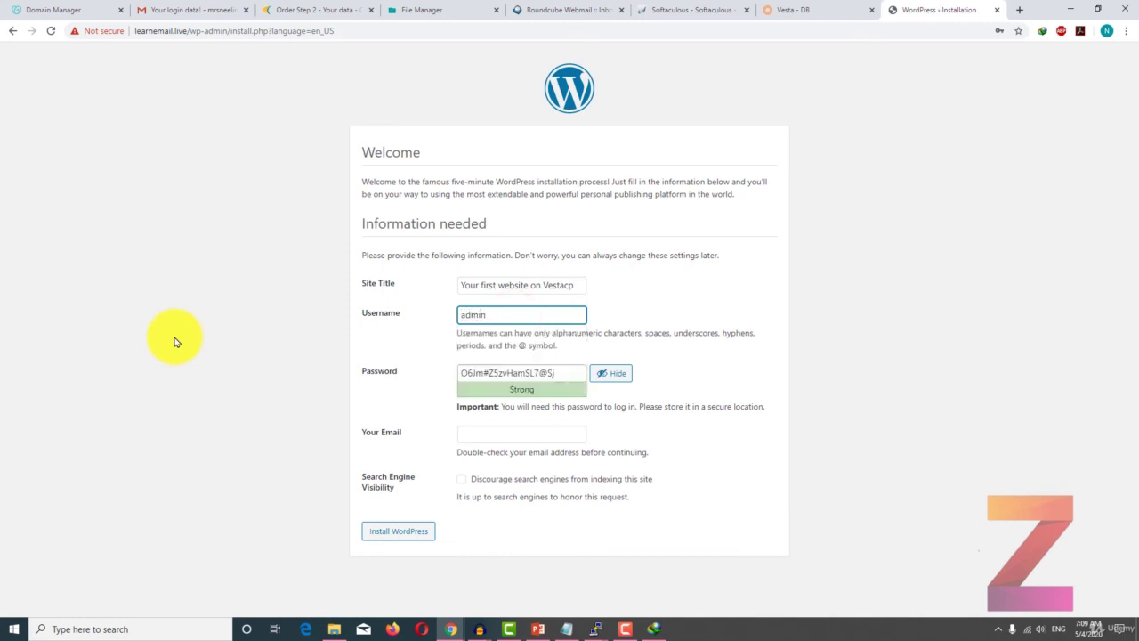
- Save the generated admin password in Notepad, enter the contact e-mail and install WordPress
{"action": "left_click_drag", "start_coordinate": [576, 373], "coordinate": [452, 387]}
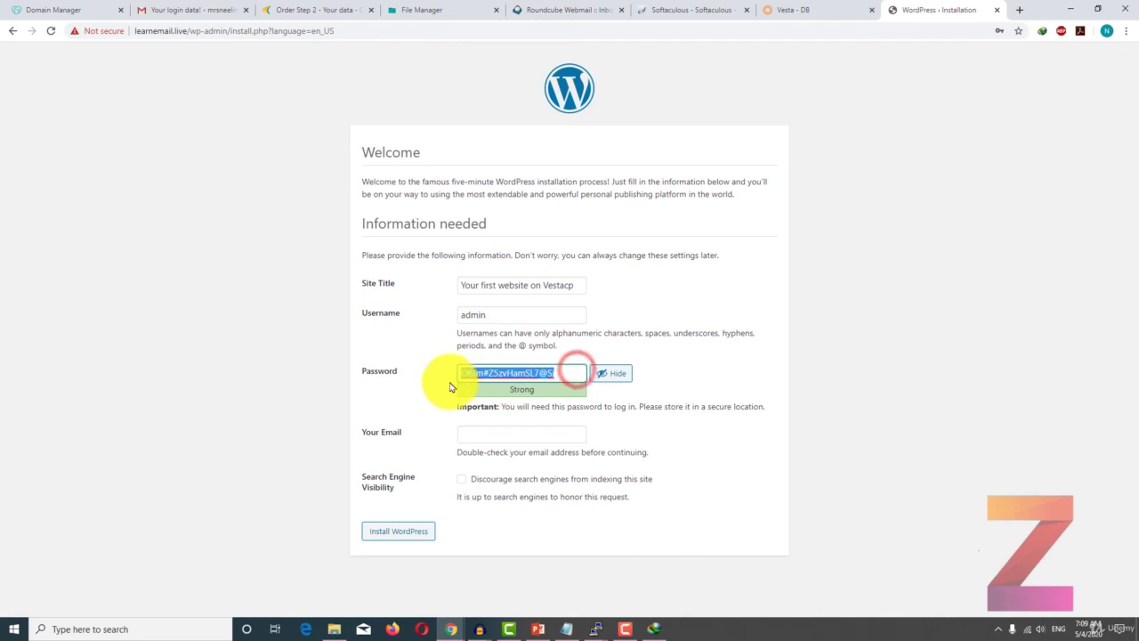
{"action": "left_click", "coordinate": [569, 628]}
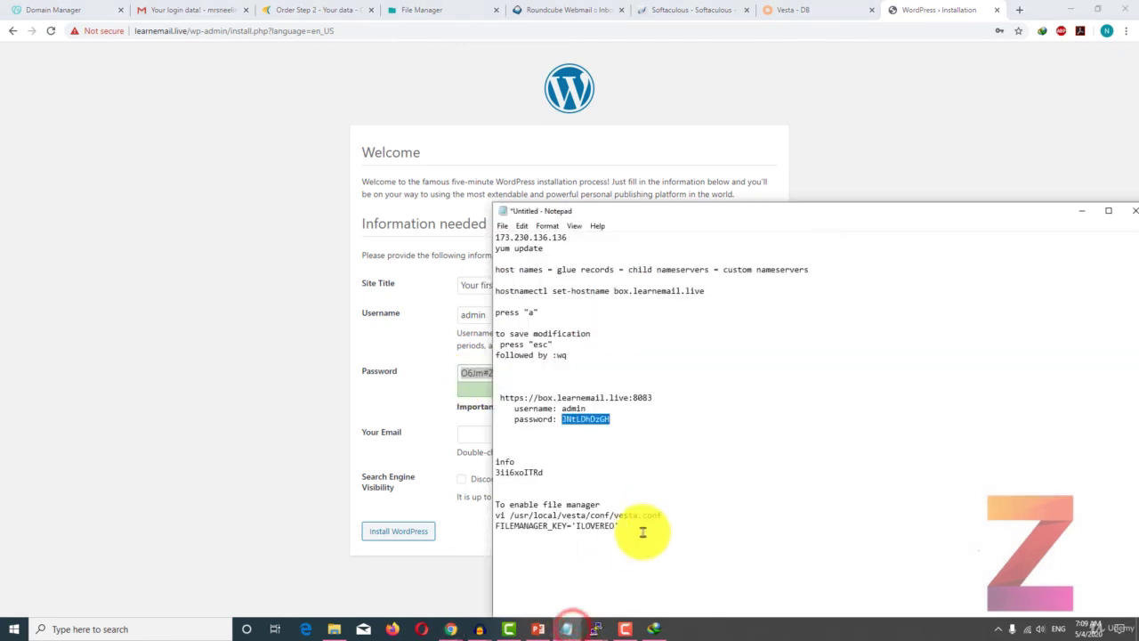
{"action": "left_click", "coordinate": [643, 532]}
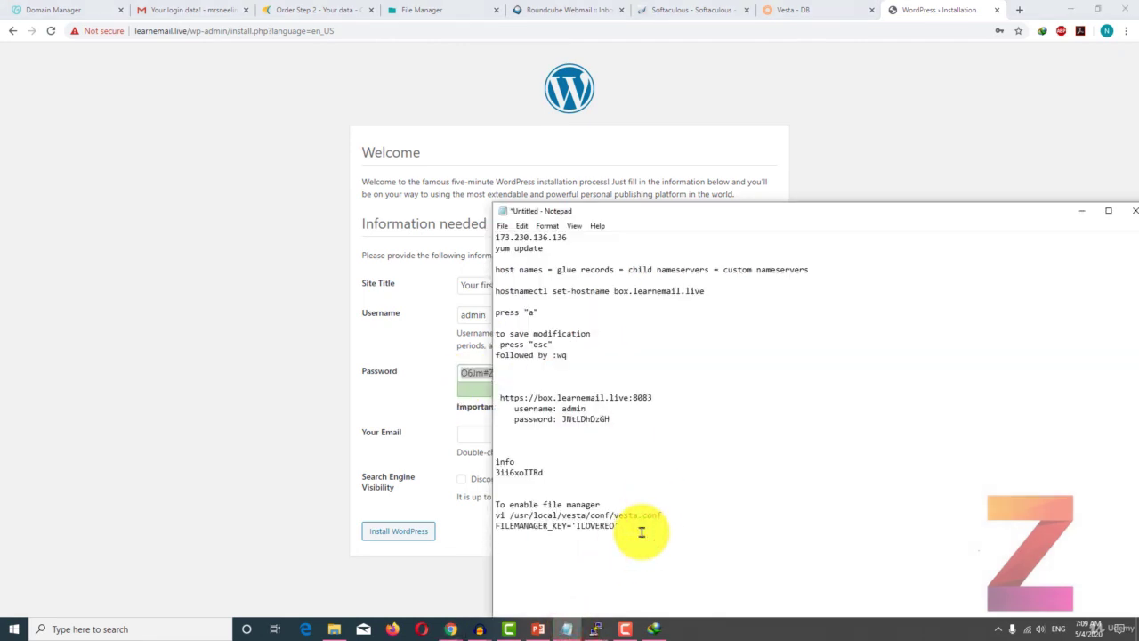
{"action": "left_click", "coordinate": [516, 548]}
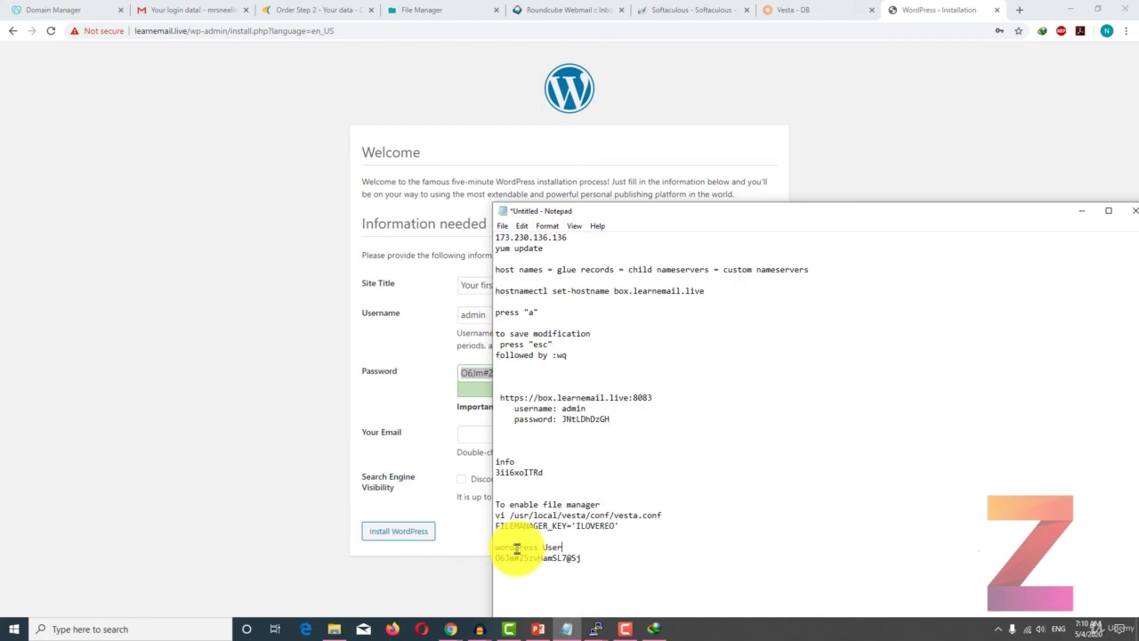
{"action": "left_click", "coordinate": [271, 471]}
{"action": "left_click", "coordinate": [479, 436]}
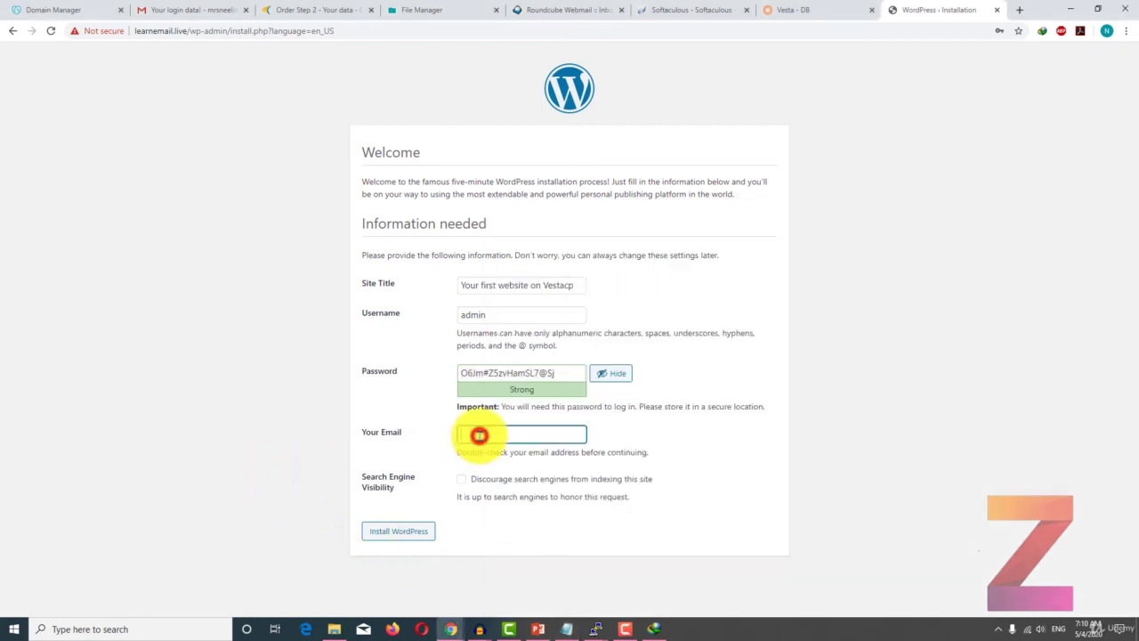
{"action": "left_click", "coordinate": [400, 534]}
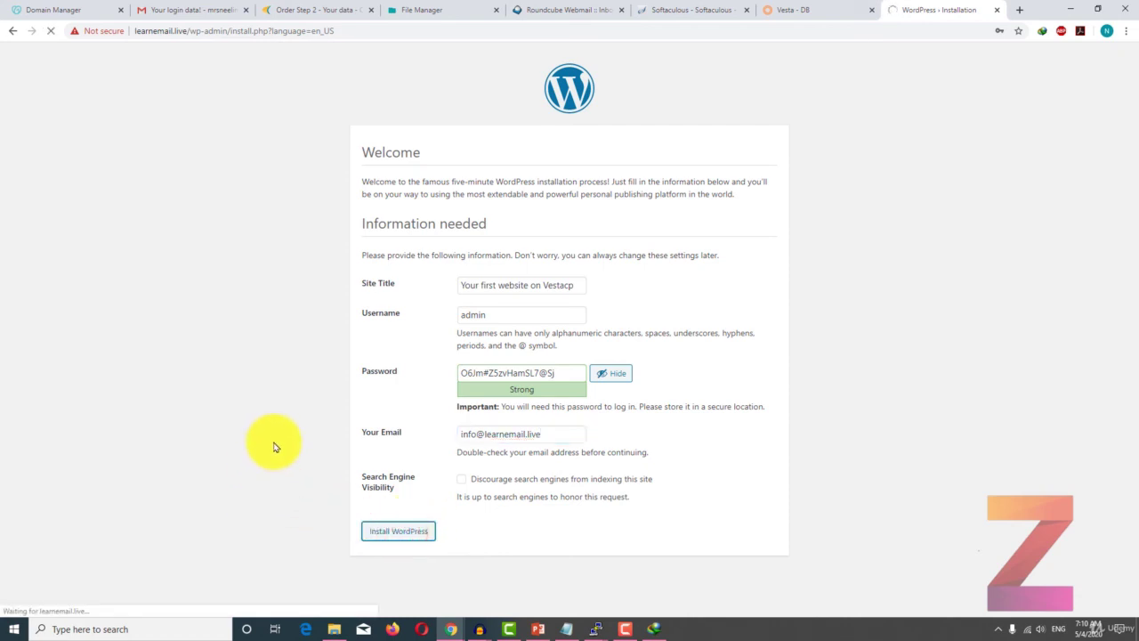
- Log in to the WordPress dashboard with Remember Me ticked
{"action": "left_click", "coordinate": [389, 283]}
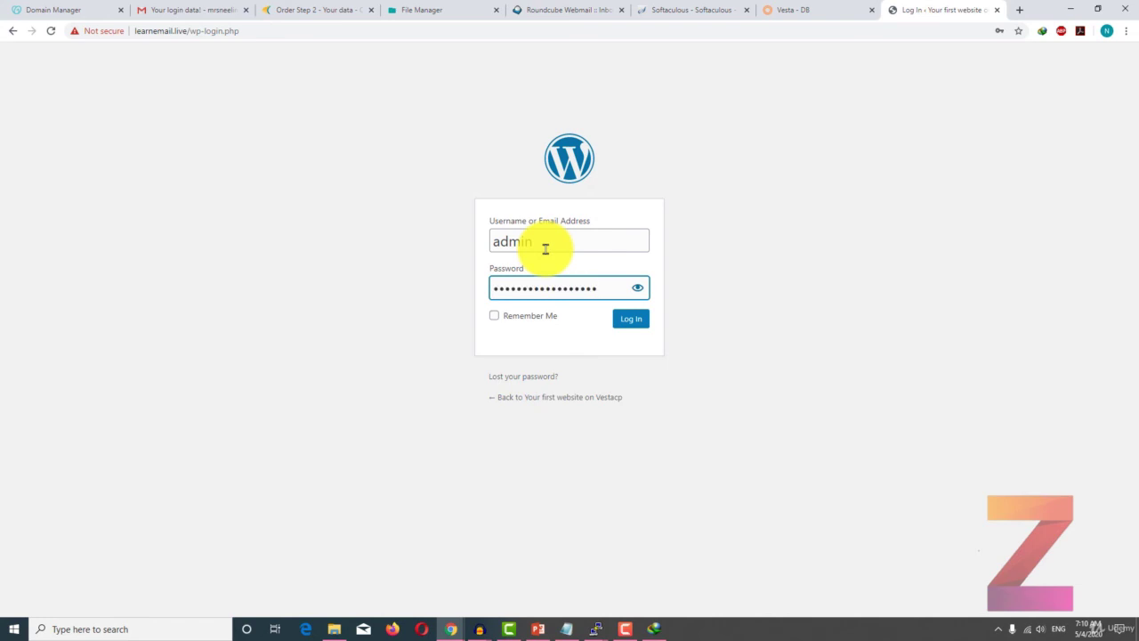
{"action": "left_click", "coordinate": [496, 317]}
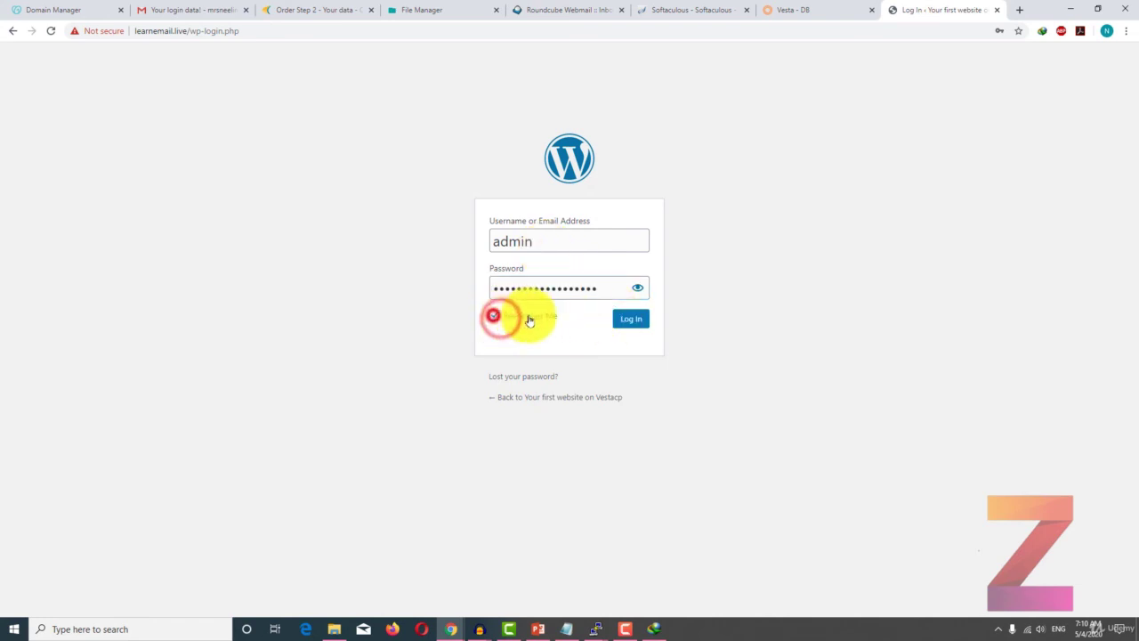
{"action": "left_click", "coordinate": [631, 319]}
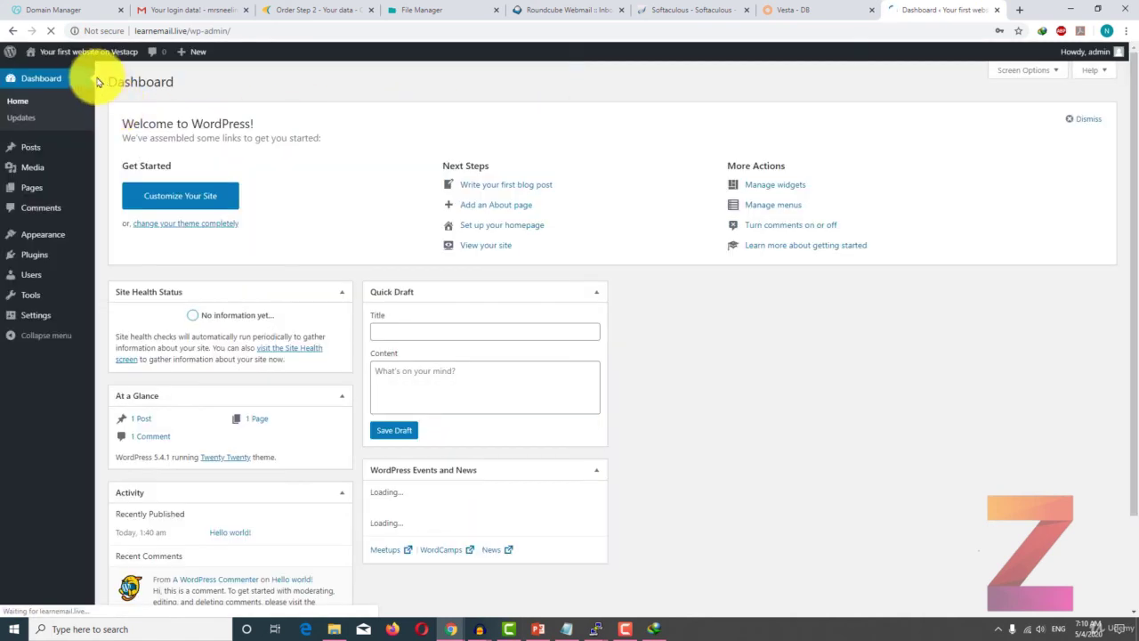
- Open learnemail.live in a new tab and inspect its connection security details
{"action": "middle_click", "coordinate": [81, 57]}
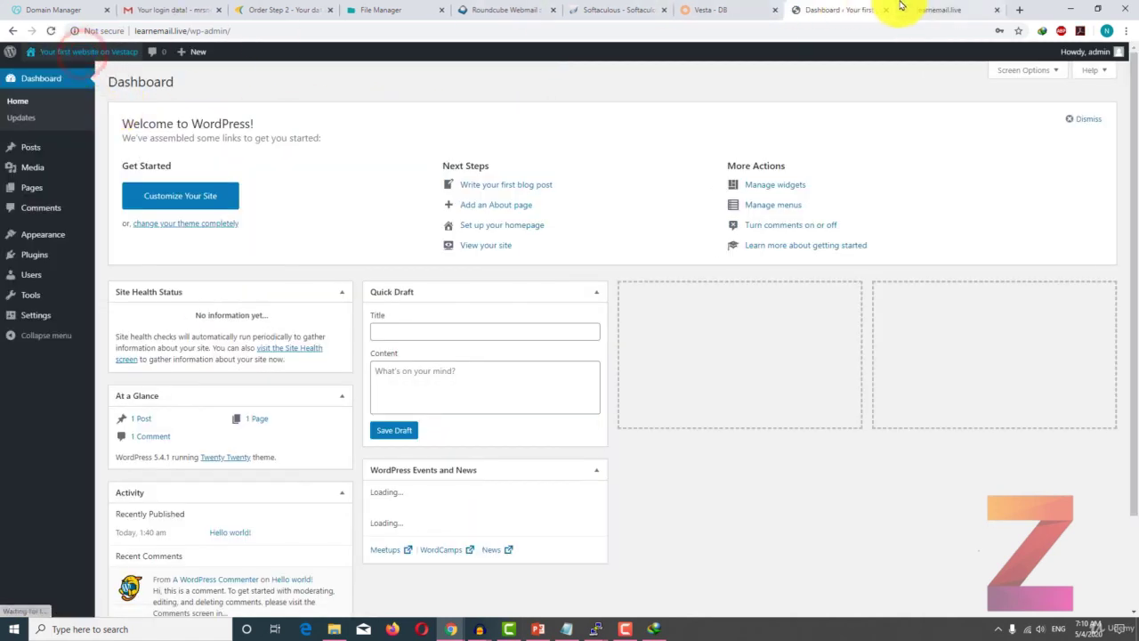
{"action": "left_click", "coordinate": [926, 9]}
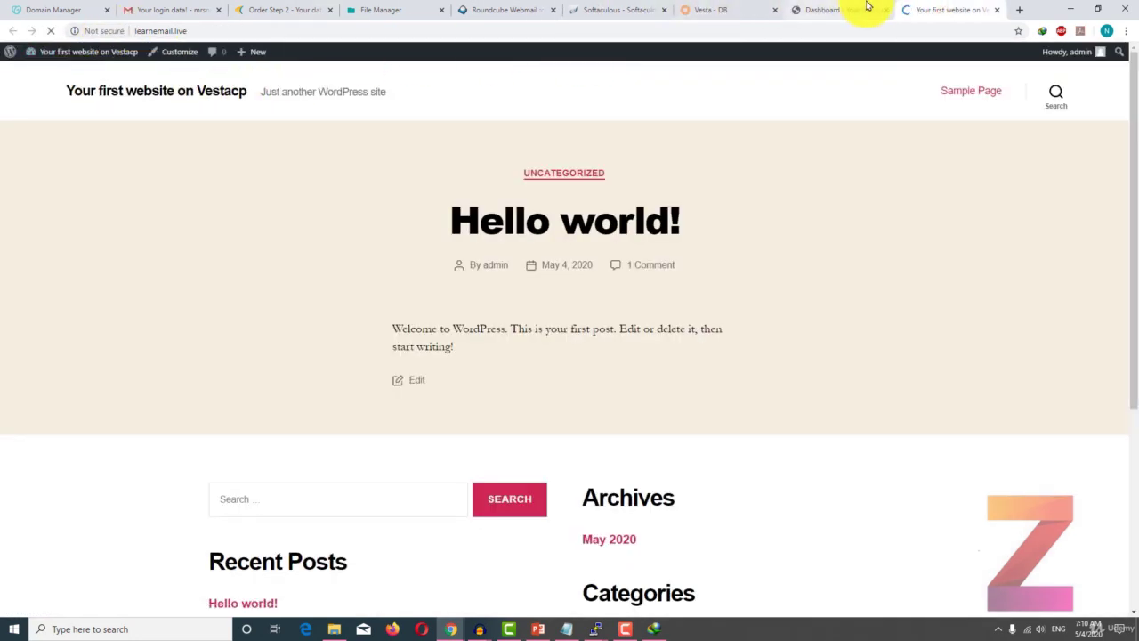
{"action": "left_click", "coordinate": [292, 33]}
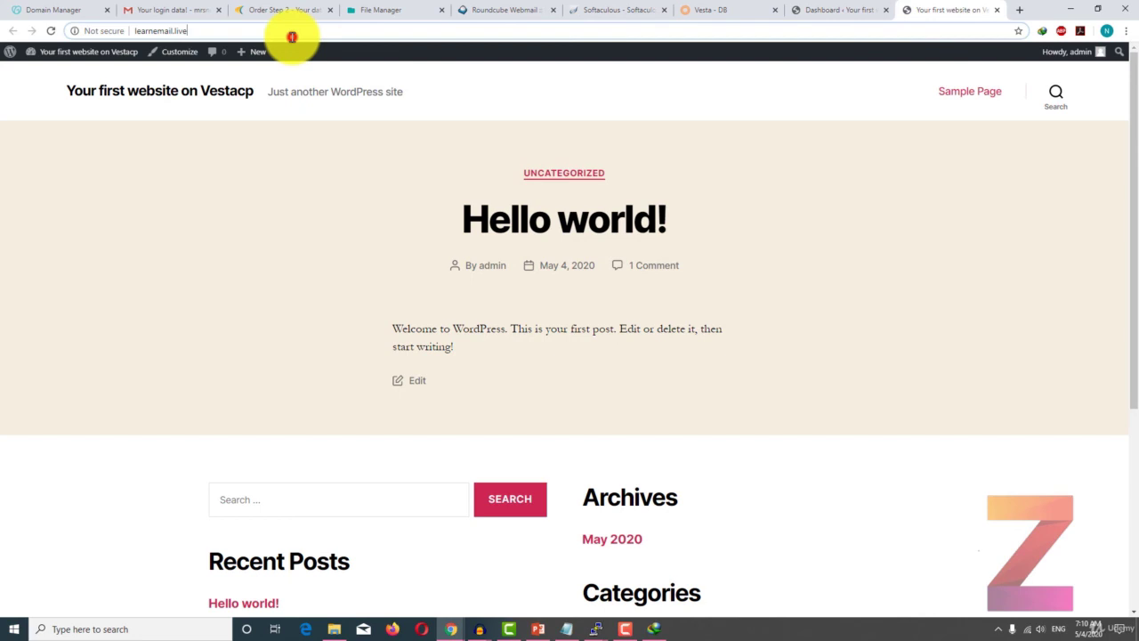
{"action": "left_click", "coordinate": [102, 30]}
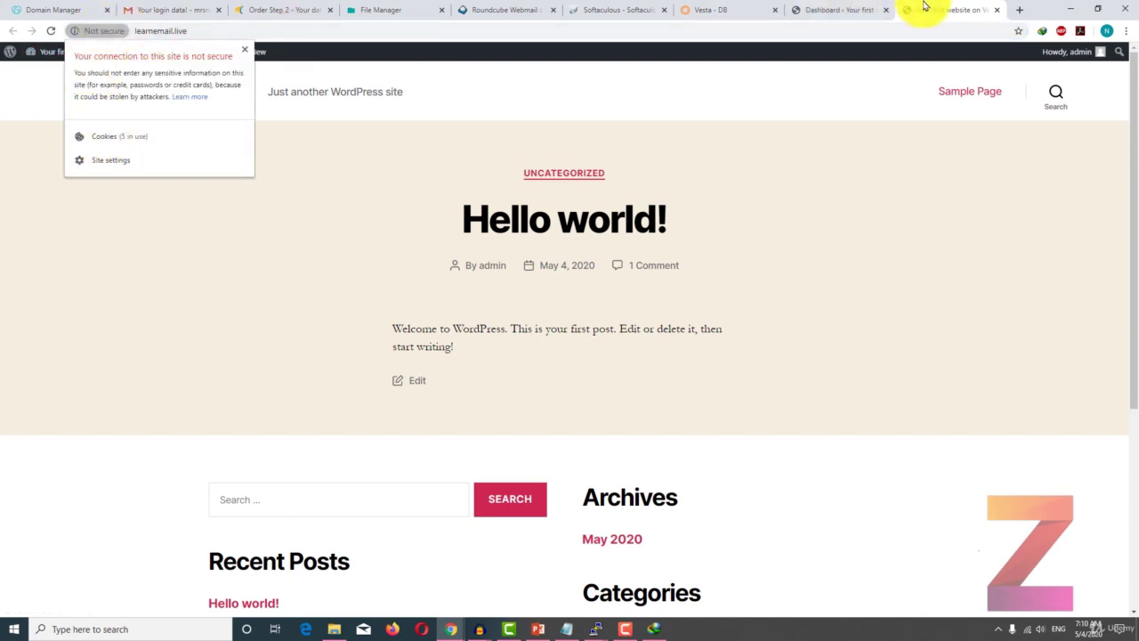
{"action": "left_click", "coordinate": [833, 10]}
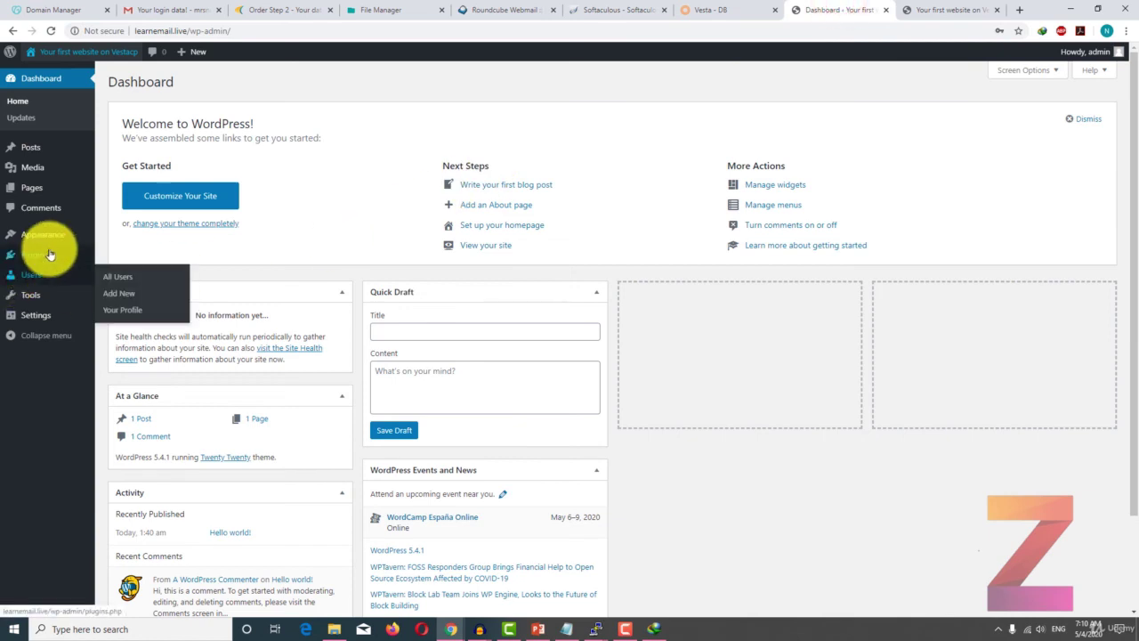
{"action": "left_click", "coordinate": [33, 314]}
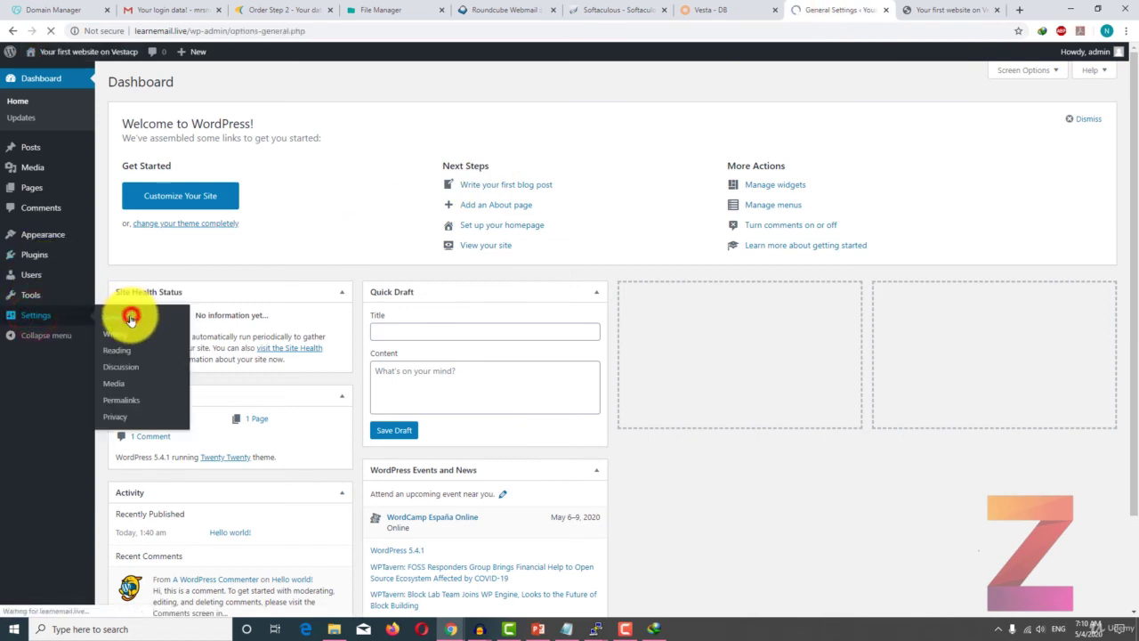
{"action": "left_click", "coordinate": [131, 317]}
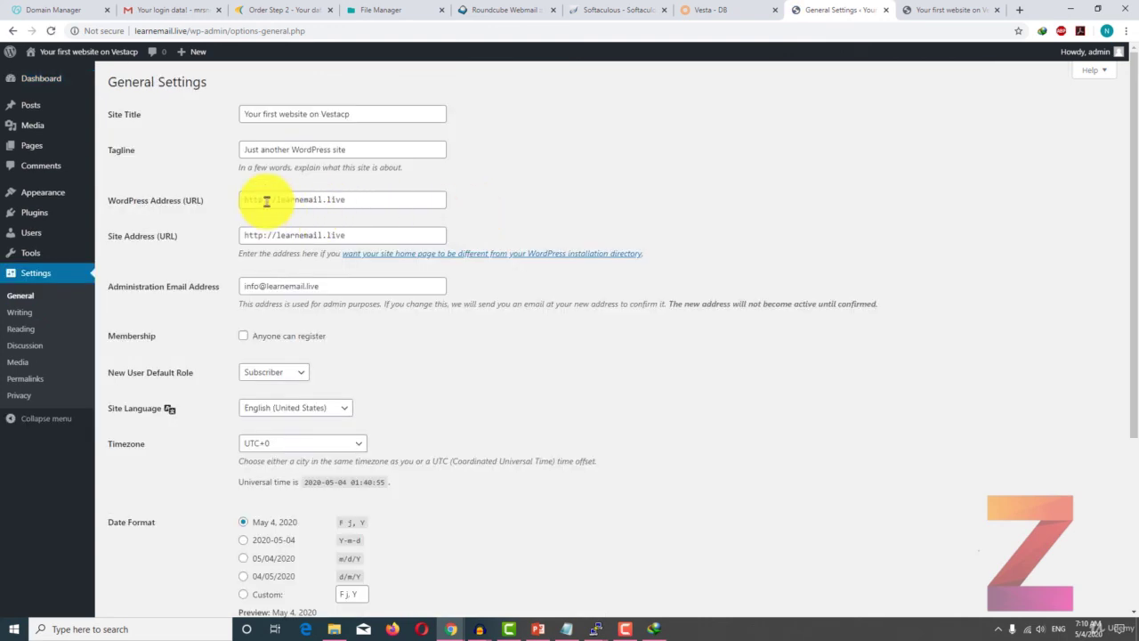
{"action": "type", "text": "s"}
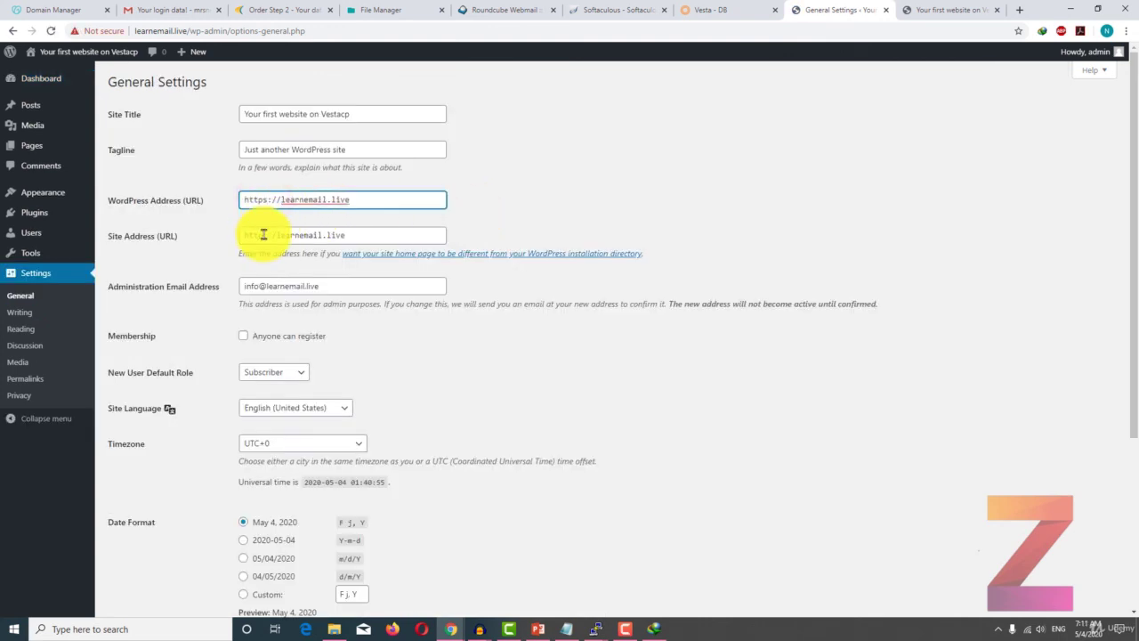
{"action": "left_click", "coordinate": [264, 234]}
{"action": "type", "text": "s"}
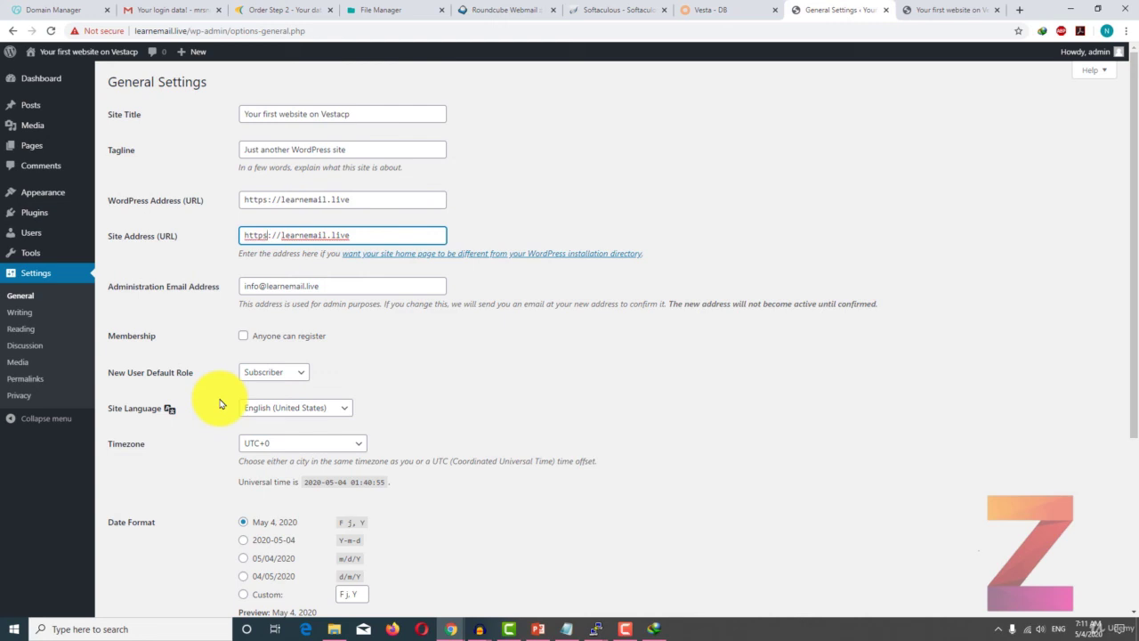
{"action": "scroll", "coordinate": [221, 405], "scroll_direction": "down", "scroll_amount": 3}
{"action": "left_click", "coordinate": [138, 555]}
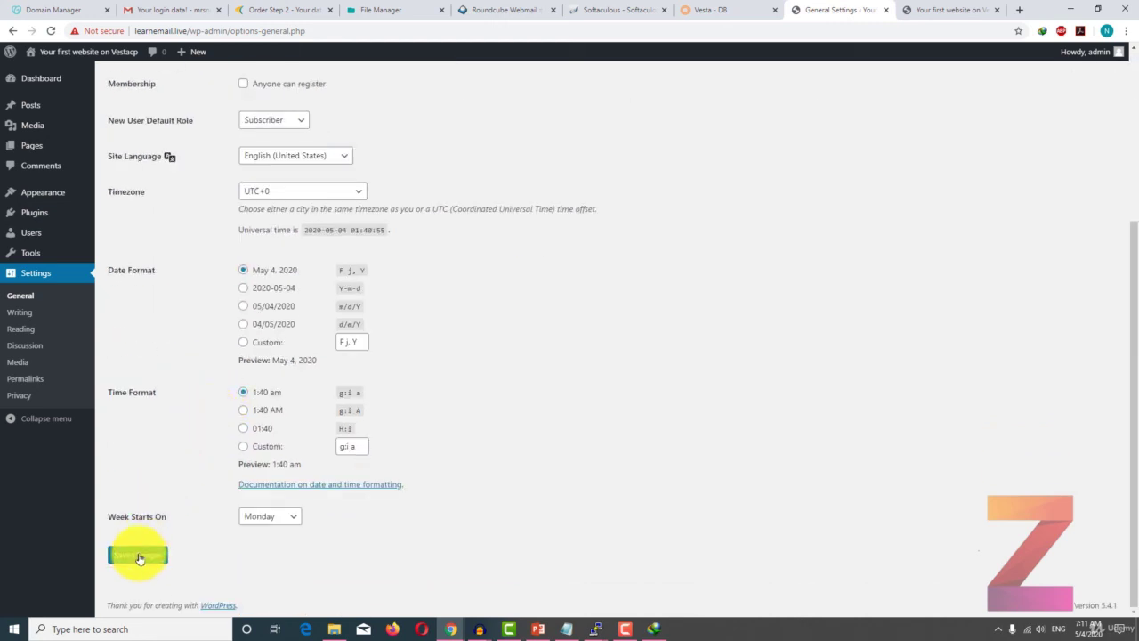
{"action": "scroll", "coordinate": [171, 378], "scroll_direction": "up", "scroll_amount": 3}
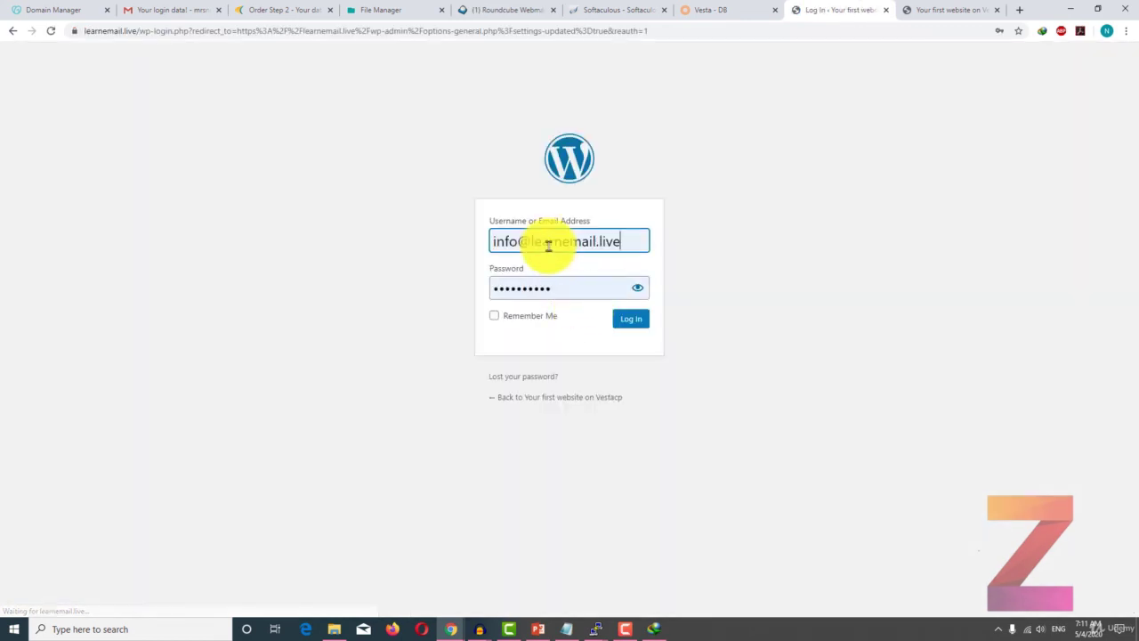
- Check the padlock details to confirm the login page's connection security
{"action": "left_click", "coordinate": [73, 33]}
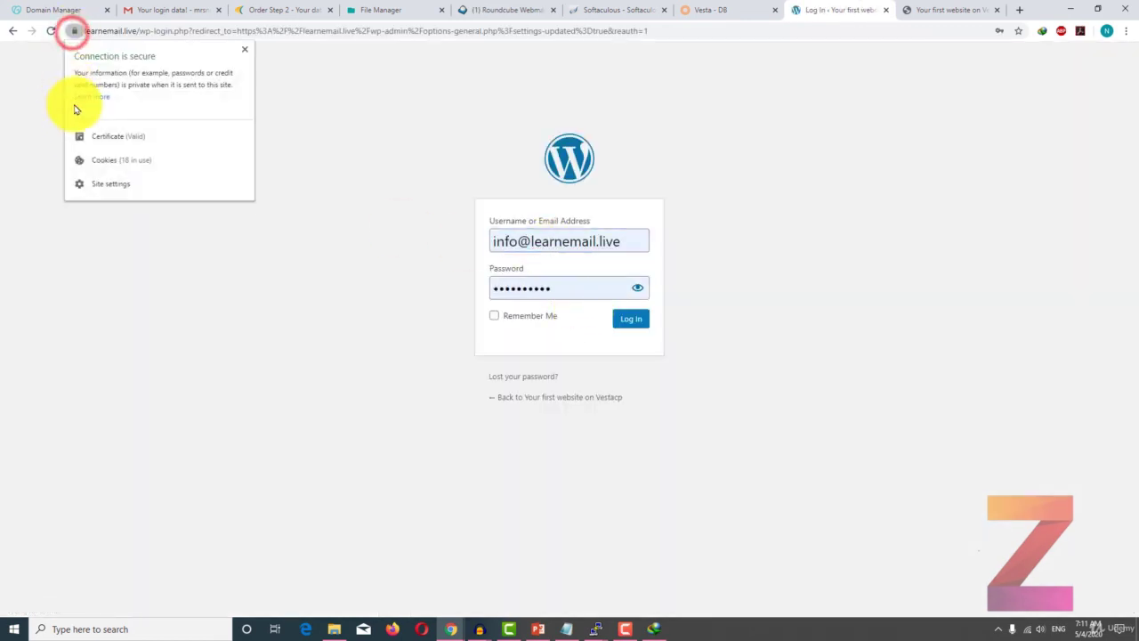
{"action": "left_click", "coordinate": [76, 60]}
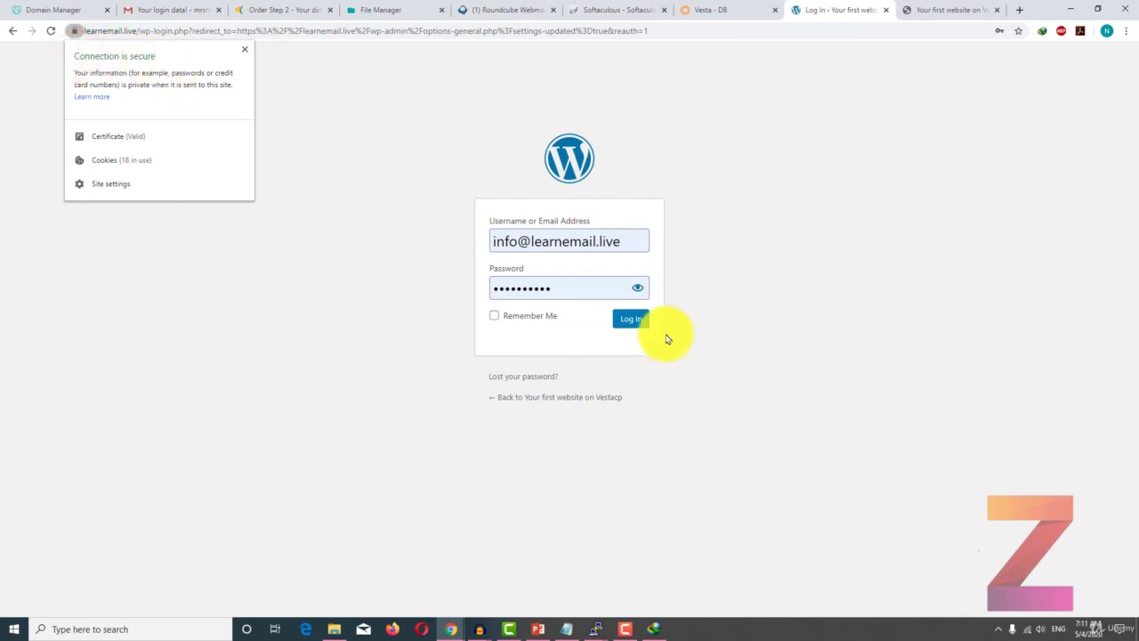
{"action": "left_click", "coordinate": [630, 319]}
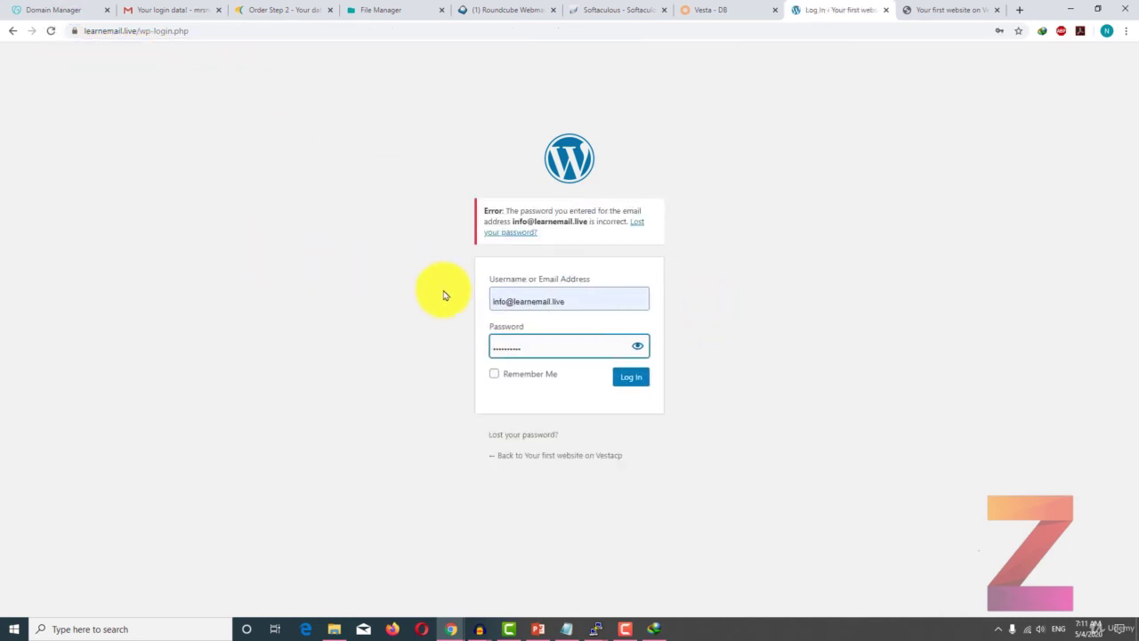
{"action": "left_click", "coordinate": [579, 303]}
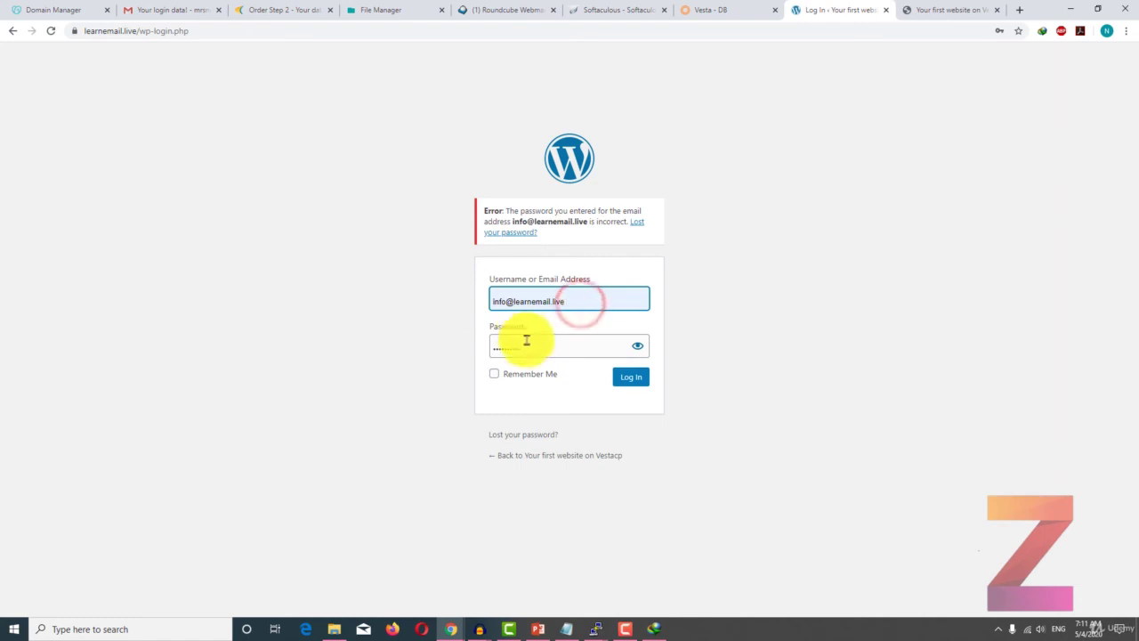
- Log back in with the admin password copied from Notepad, remembering the login and saving it
{"action": "key", "text": "alt+Tab"}
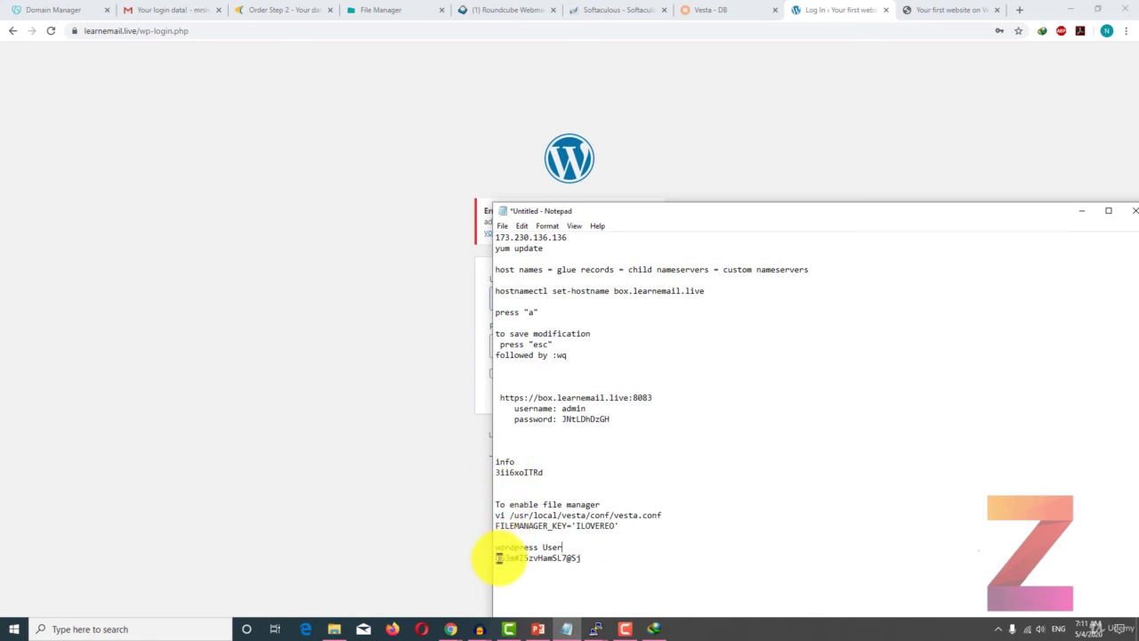
{"action": "left_click_drag", "start_coordinate": [496, 558], "coordinate": [587, 558]}
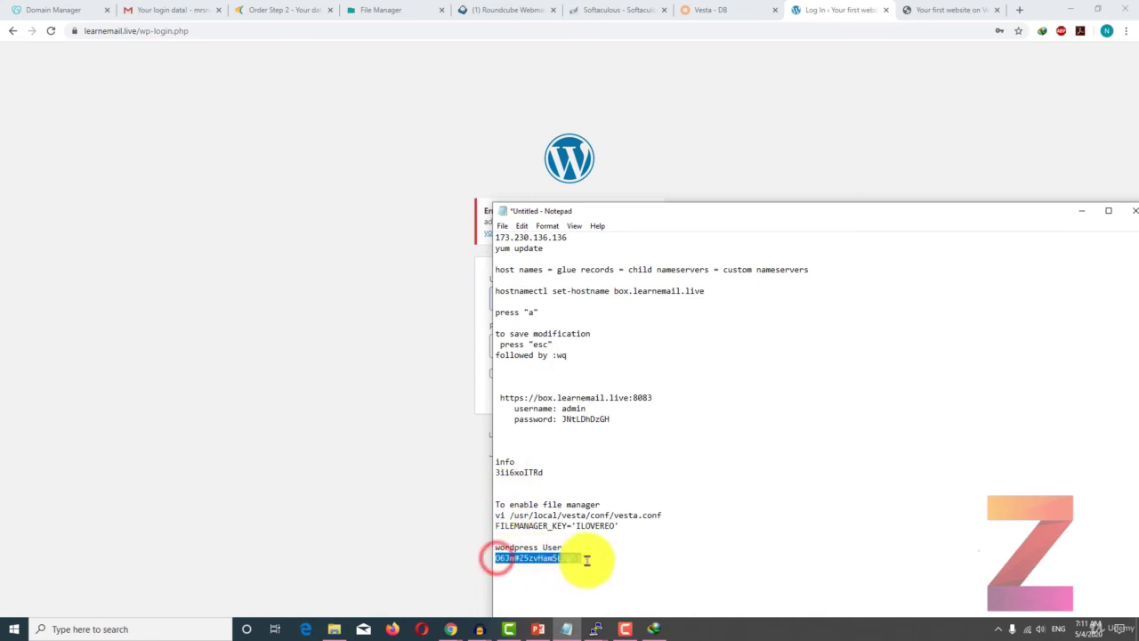
{"action": "left_click", "coordinate": [377, 444]}
{"action": "left_click", "coordinate": [559, 348]}
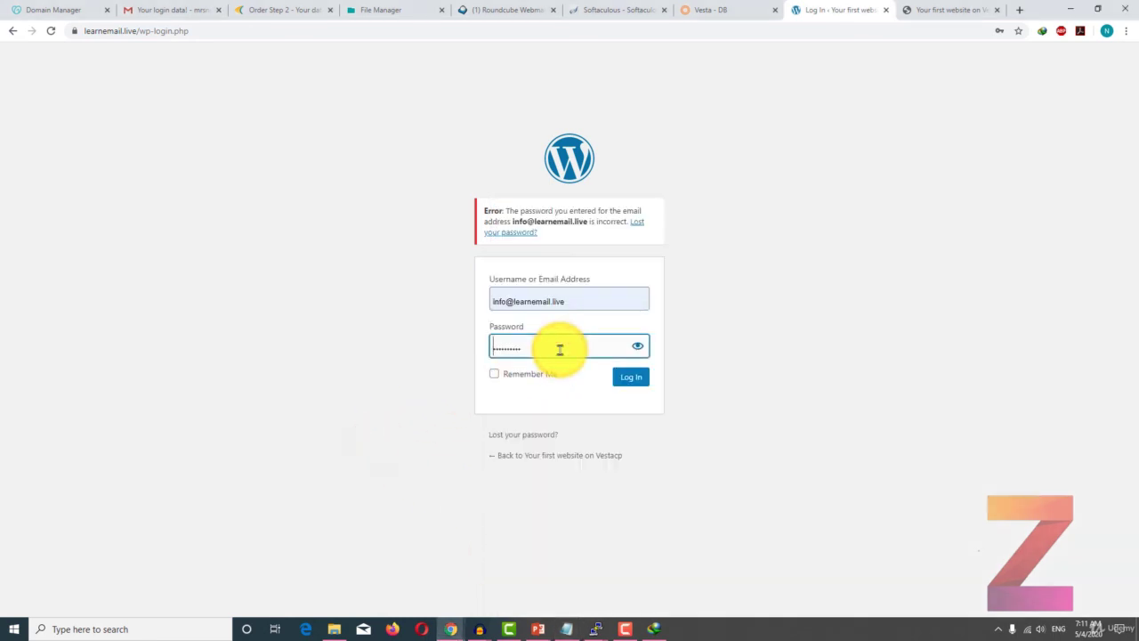
{"action": "left_click", "coordinate": [518, 373]}
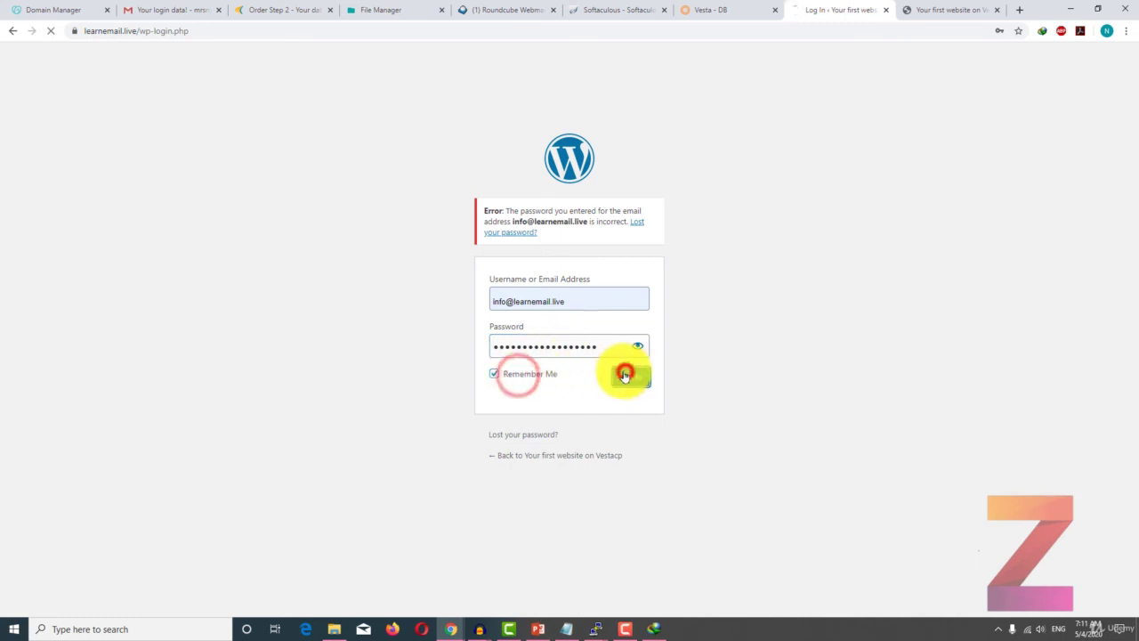
{"action": "left_click", "coordinate": [624, 374]}
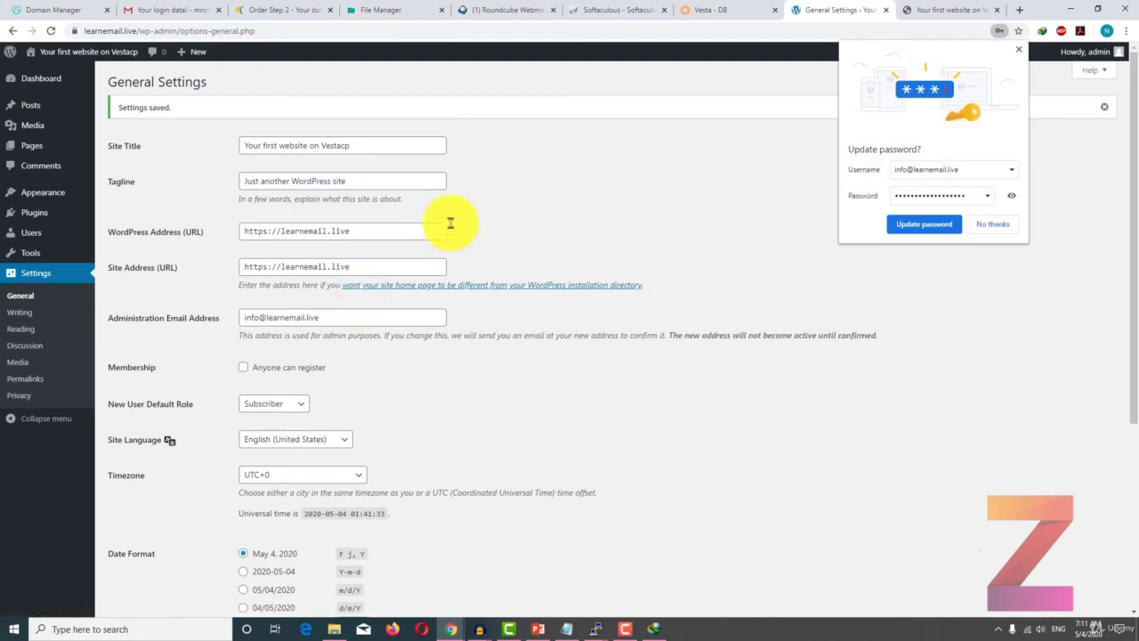
{"action": "left_click", "coordinate": [917, 227]}
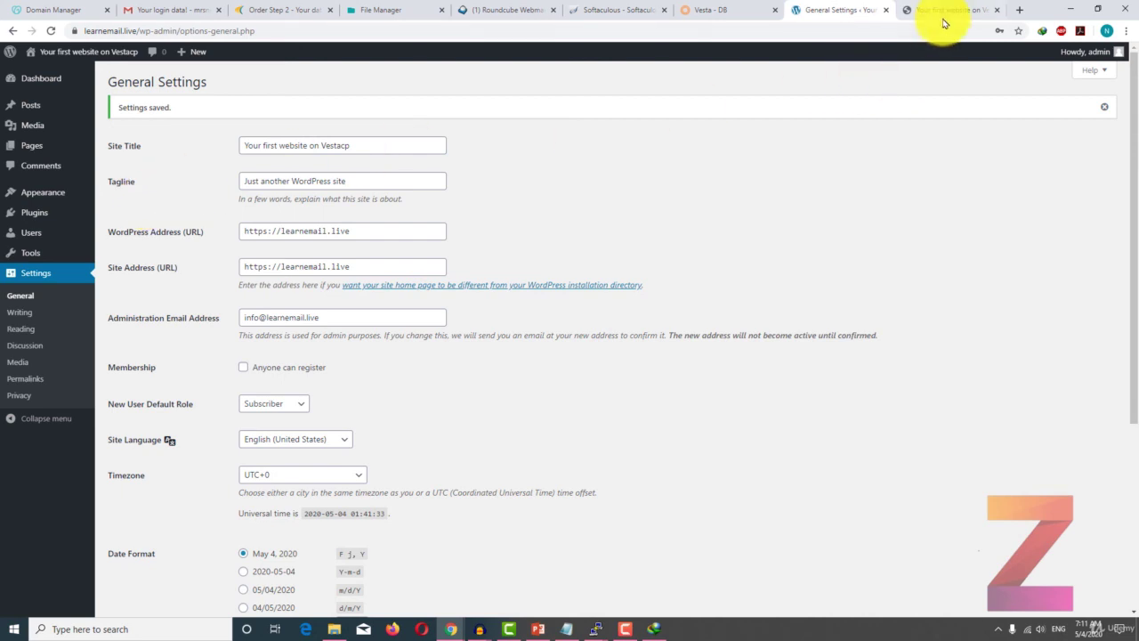
- Visit learnemail.live's front page, now showing the Hello world post over HTTPS
{"action": "left_click", "coordinate": [73, 53]}
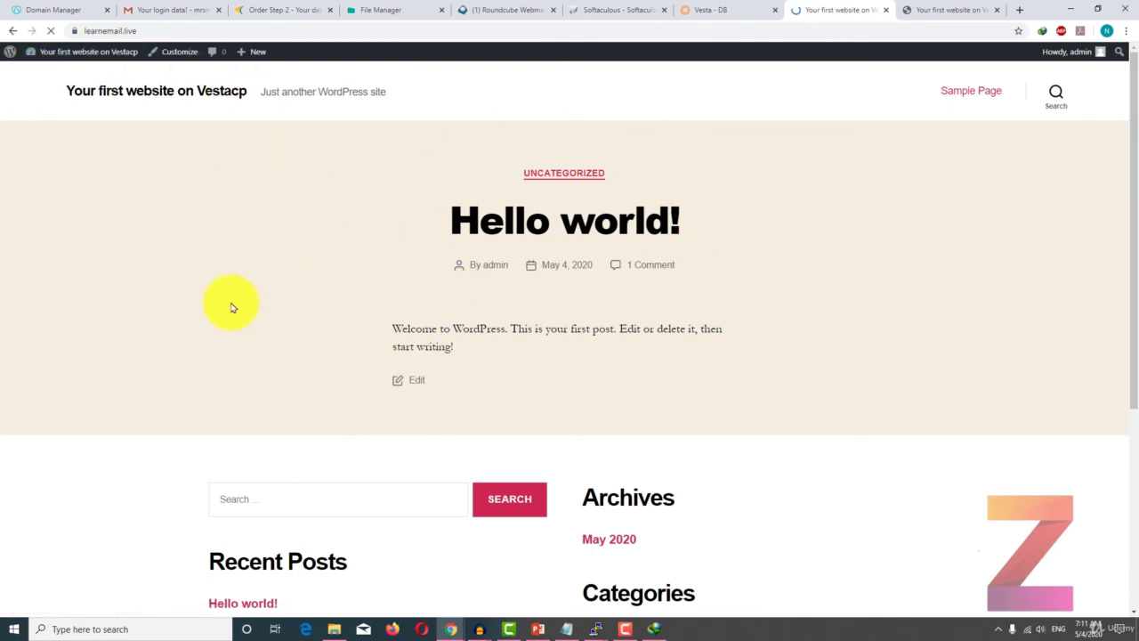
{"action": "scroll", "coordinate": [231, 308], "scroll_direction": "down", "scroll_amount": 3}
{"action": "scroll", "coordinate": [407, 478], "scroll_direction": "up", "scroll_amount": 3}
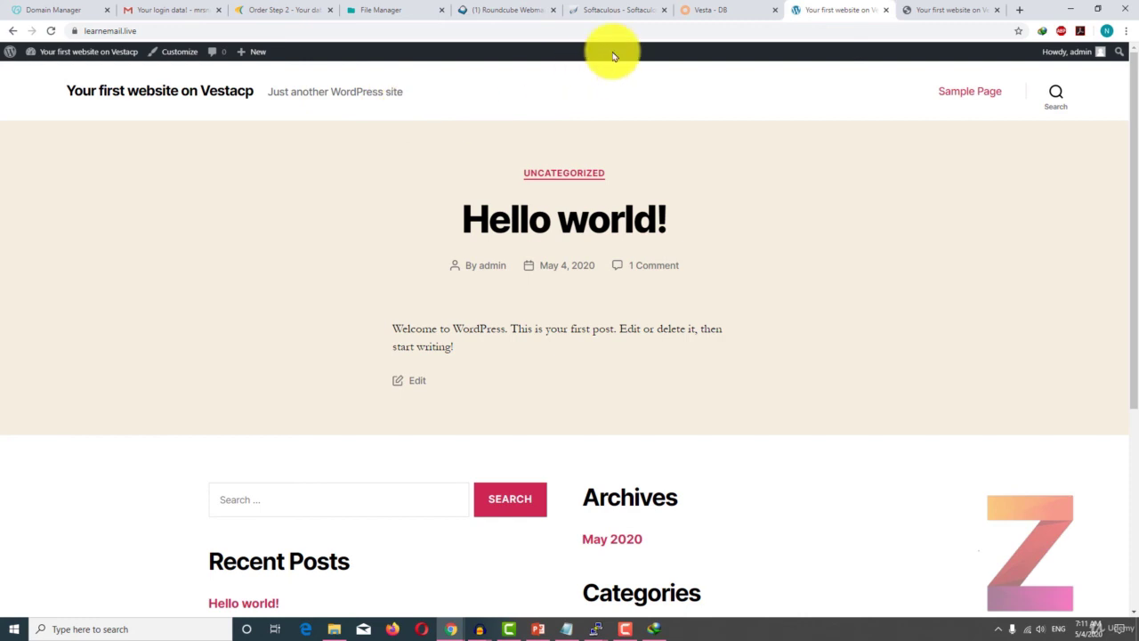
- Open the New WordPress Site email in Roundcube and highlight its successful-setup confirmation line
{"action": "left_click", "coordinate": [496, 11]}
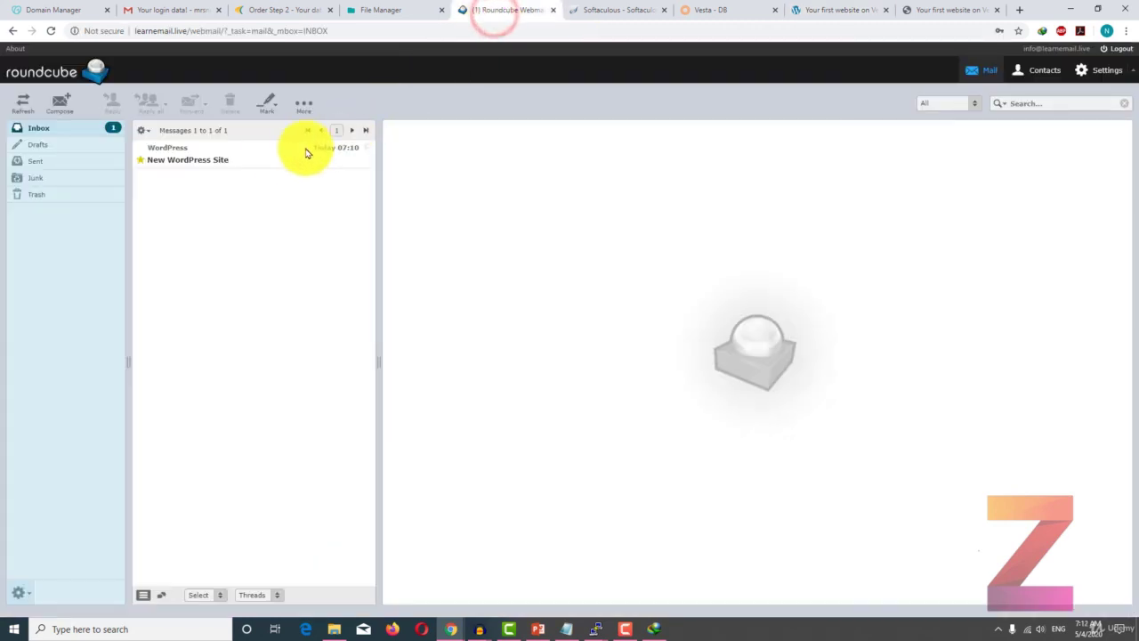
{"action": "double_click", "coordinate": [273, 158]}
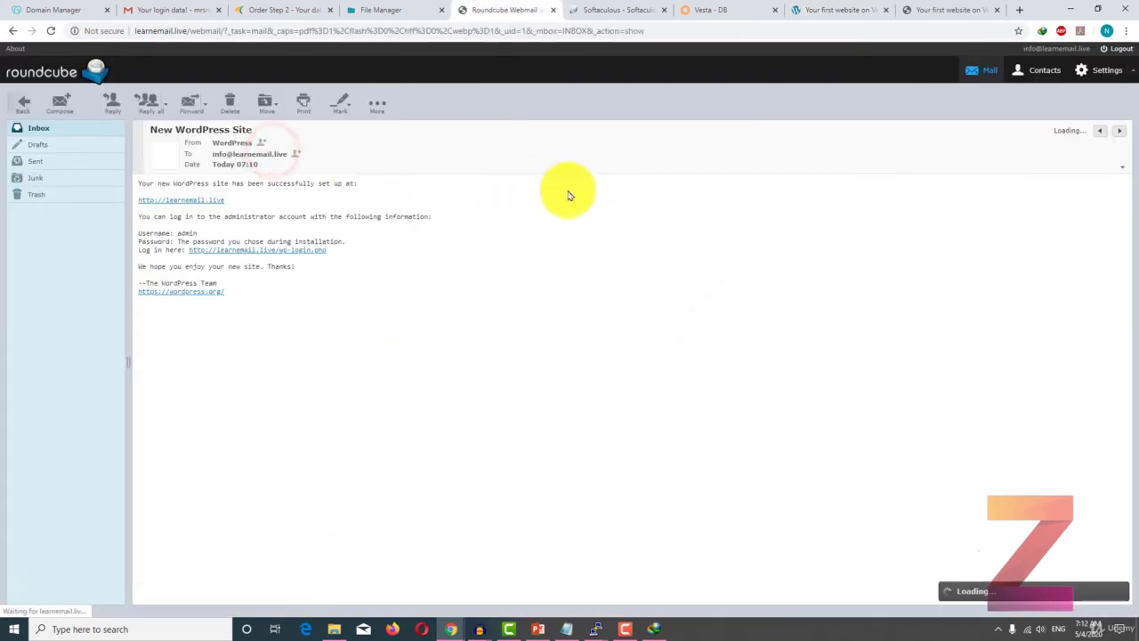
{"action": "left_click_drag", "start_coordinate": [162, 183], "coordinate": [317, 184]}
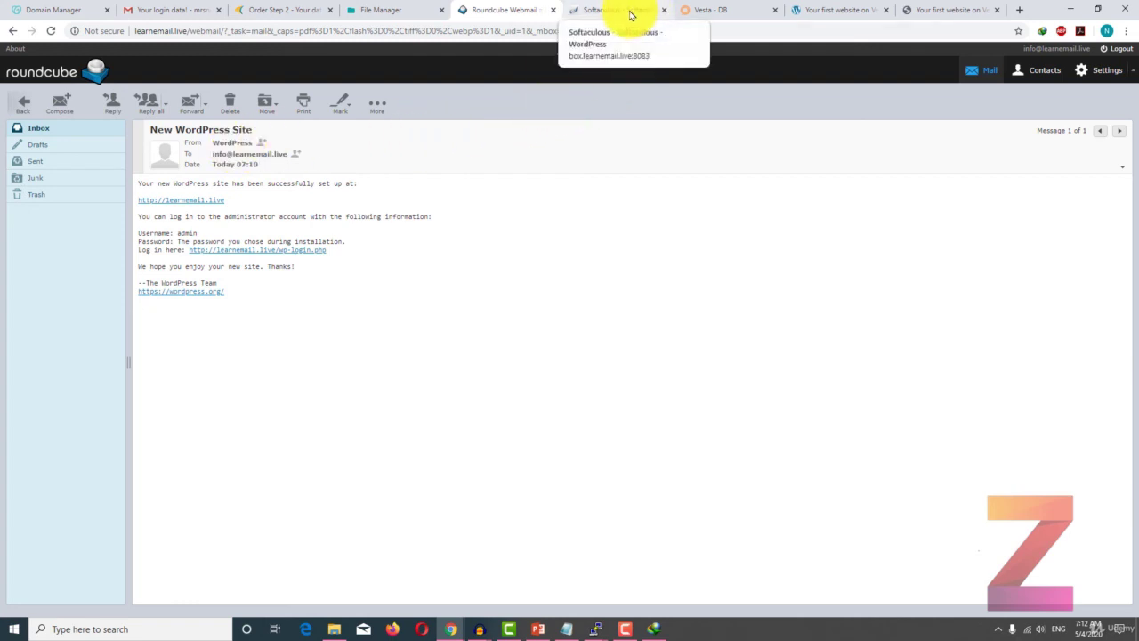
{"action": "left_click", "coordinate": [623, 11]}
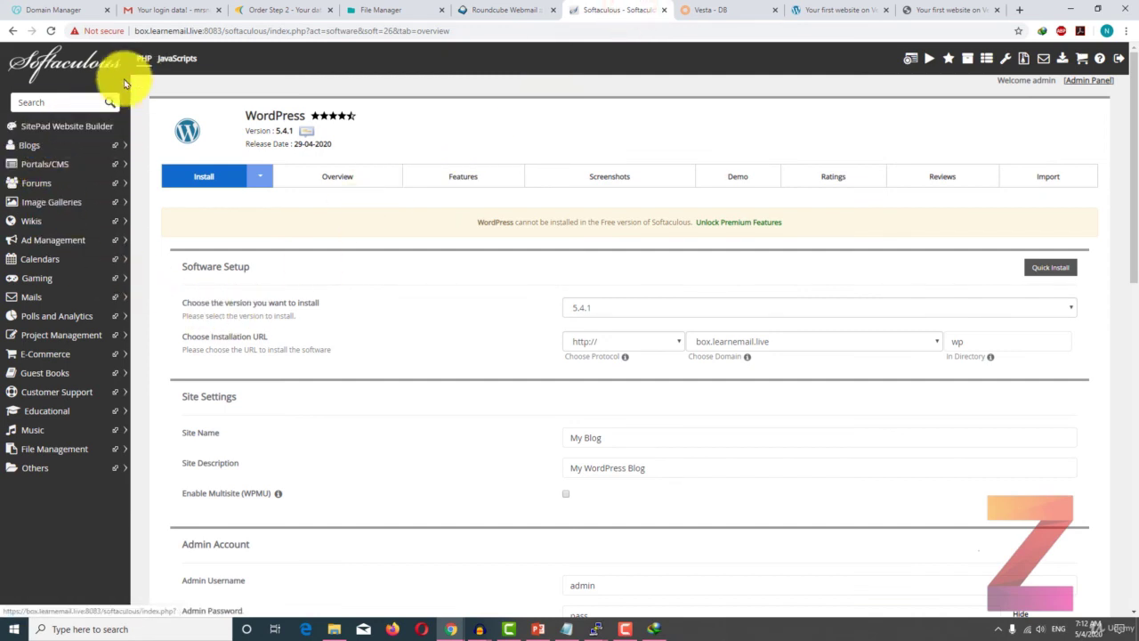
- Expand Blogs and Portals/CMS, pick Joomla and bring up its install form
{"action": "left_click", "coordinate": [61, 145]}
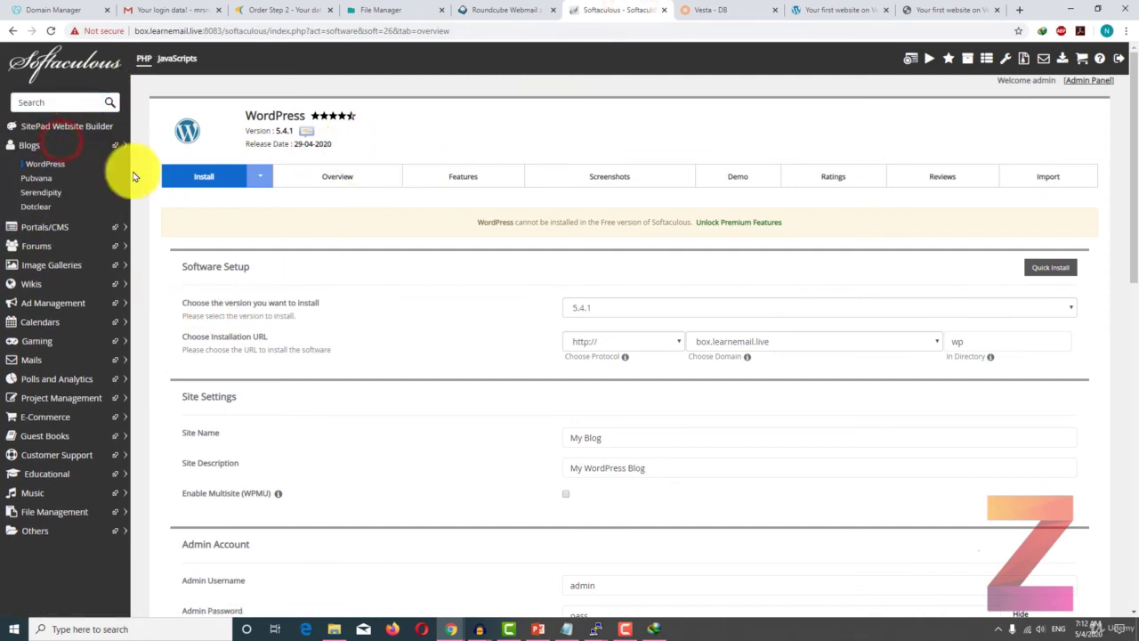
{"action": "left_click", "coordinate": [54, 225]}
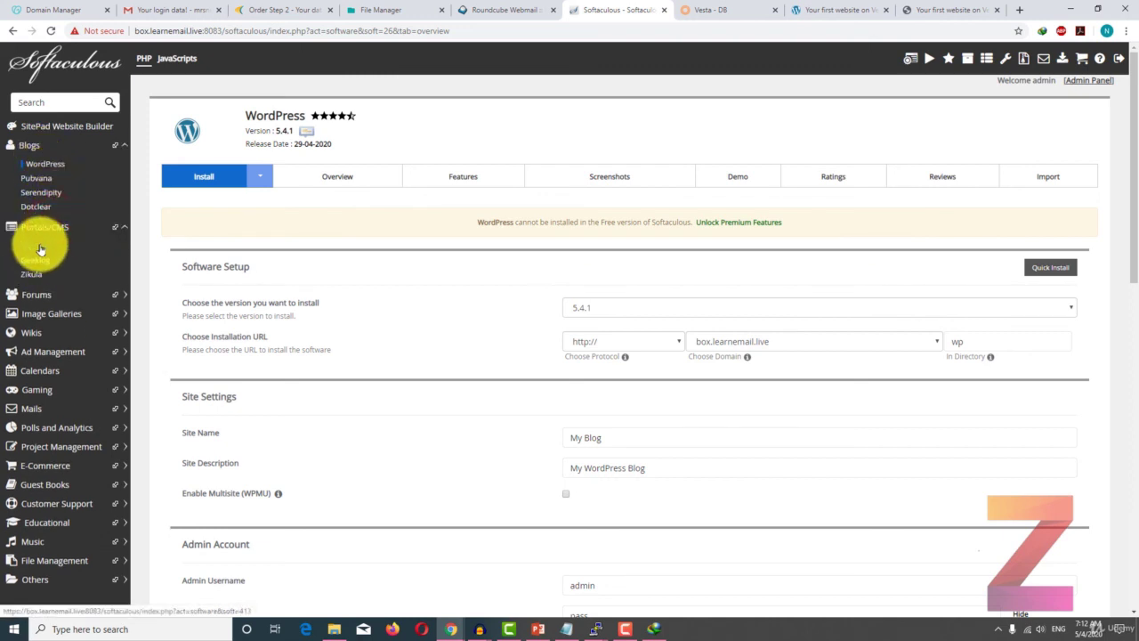
{"action": "left_click", "coordinate": [36, 246]}
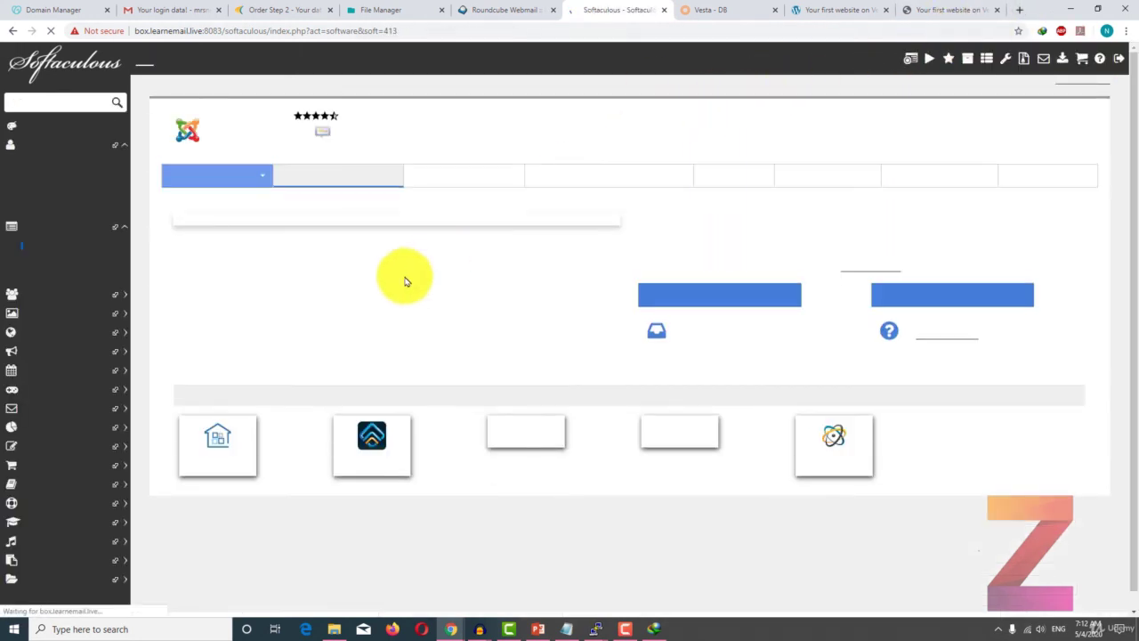
{"action": "left_click", "coordinate": [697, 299]}
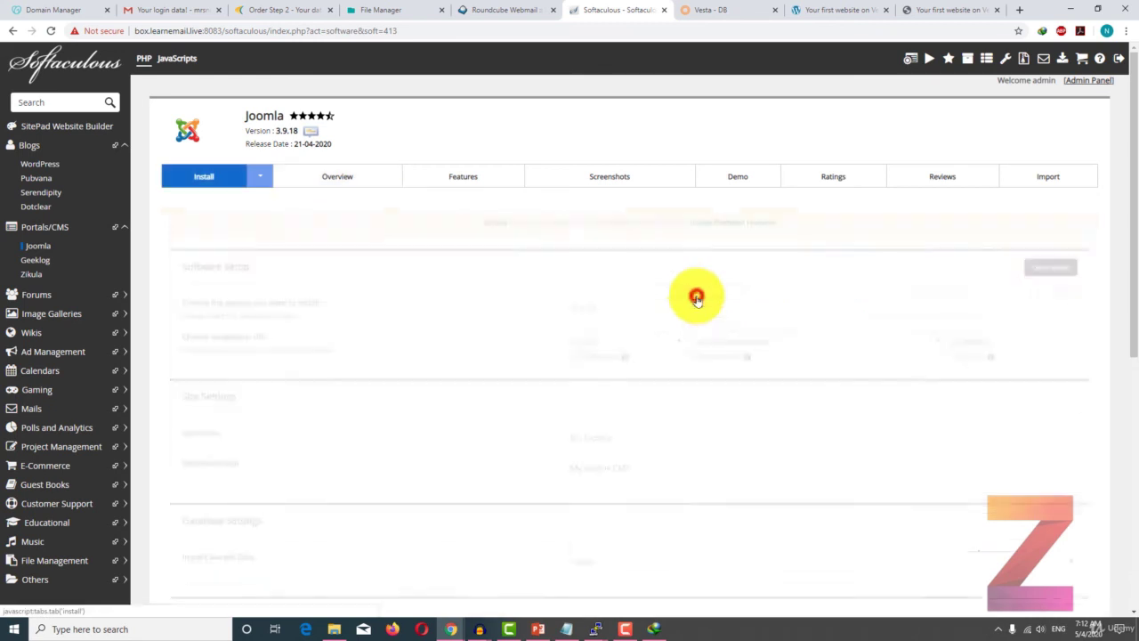
- Highlight the notice that Joomla cannot be installed in the free version
{"action": "left_click_drag", "start_coordinate": [476, 223], "coordinate": [679, 222]}
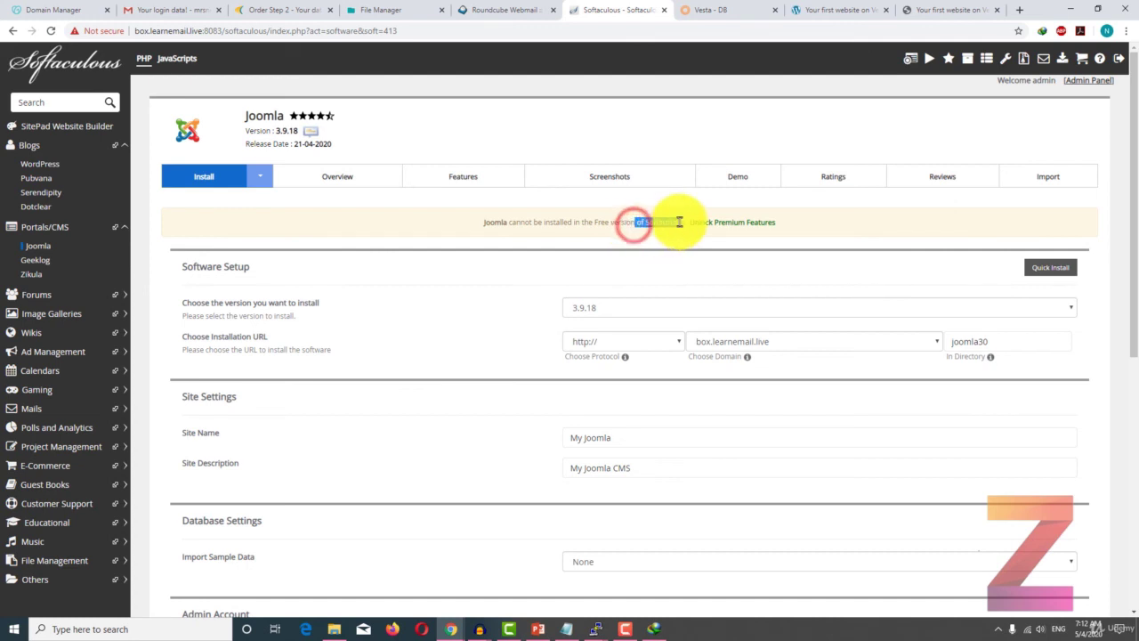
{"action": "left_click", "coordinate": [612, 223]}
{"action": "left_click_drag", "start_coordinate": [566, 223], "coordinate": [659, 222]}
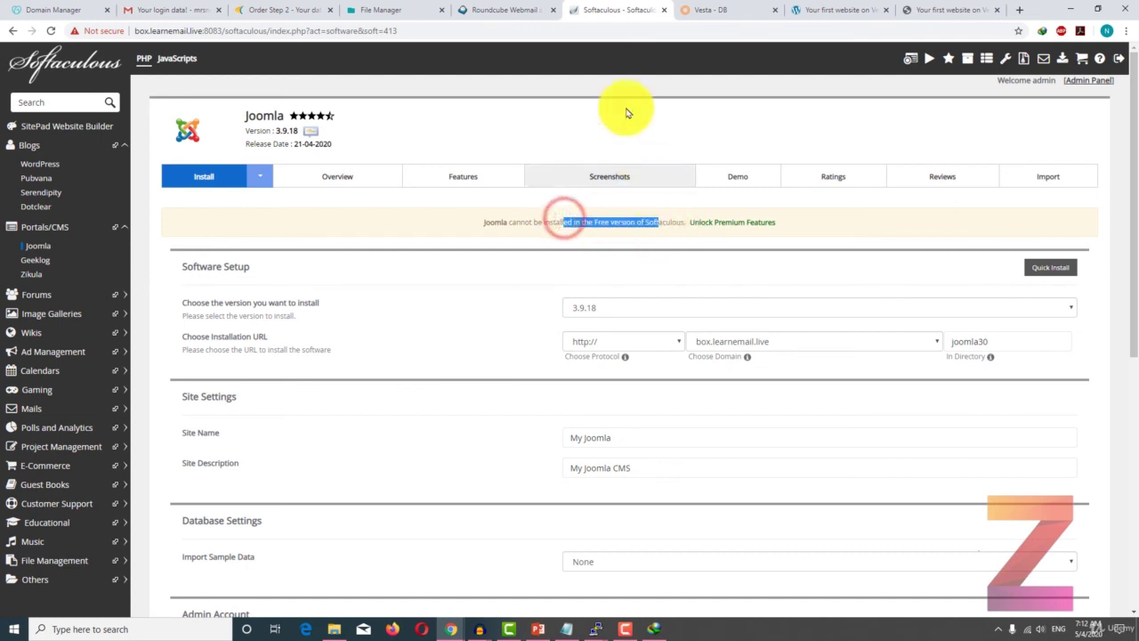
{"action": "left_click", "coordinate": [665, 11]}
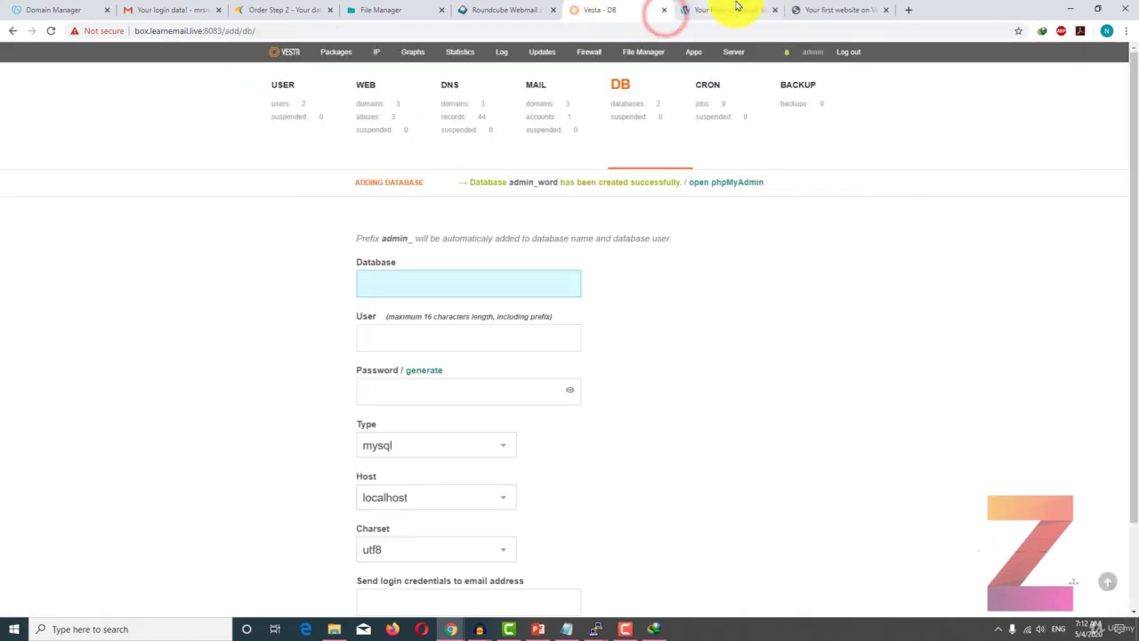
- Load joomla.org in a new browser tab, then return to the Vesta add-database page
{"action": "left_click", "coordinate": [904, 10]}
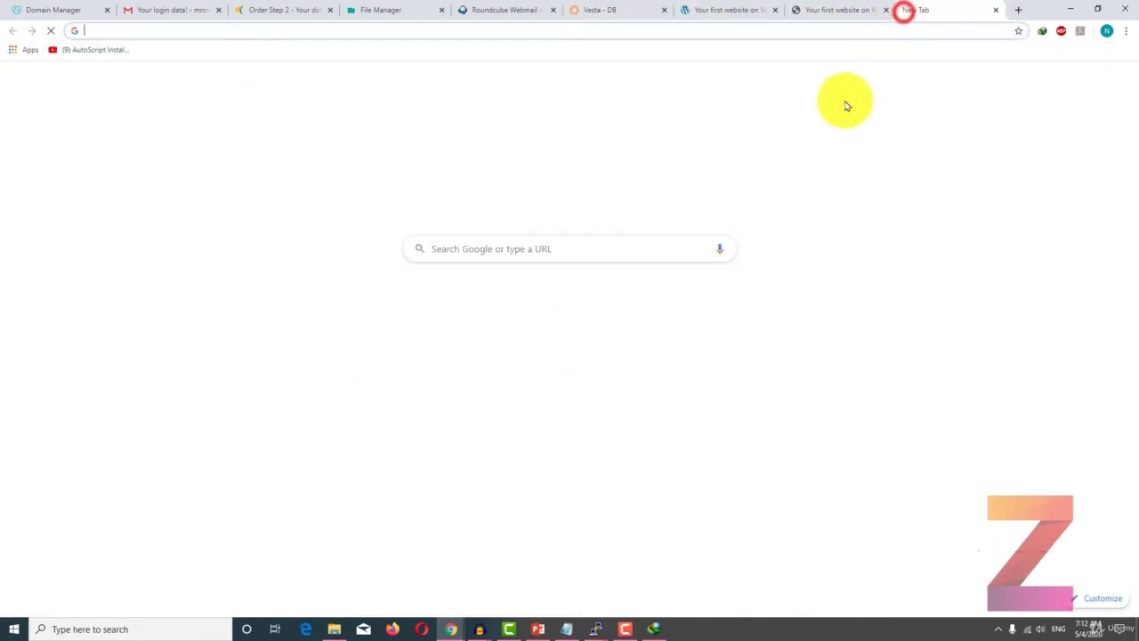
{"action": "type", "text": "joomla"}
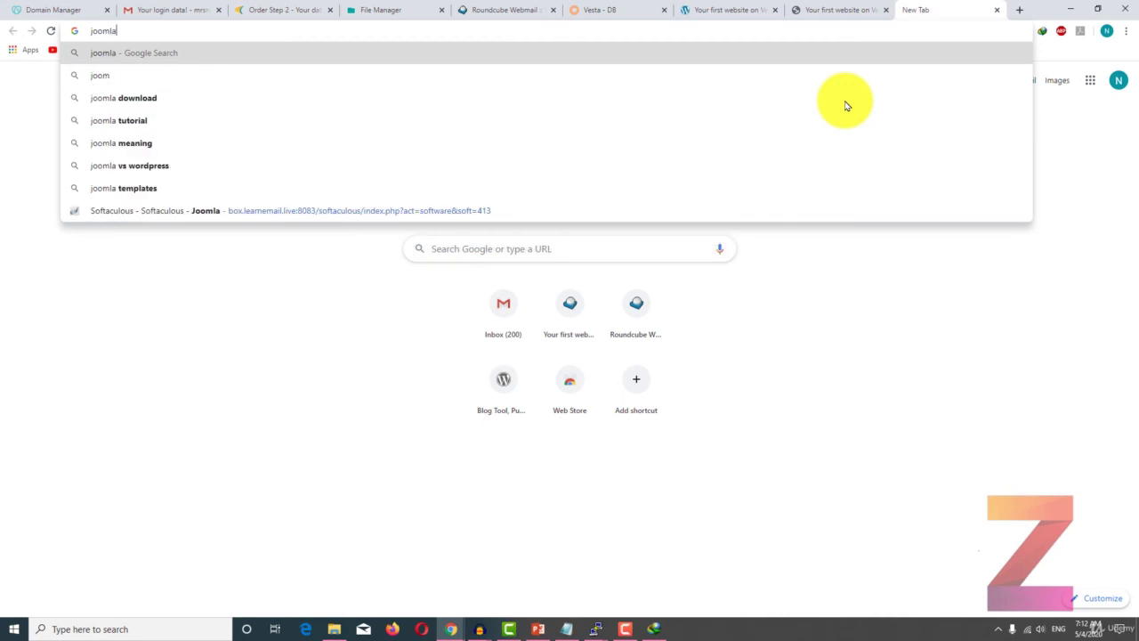
{"action": "type", "text": "."}
{"action": "key", "text": "BackSpace"}
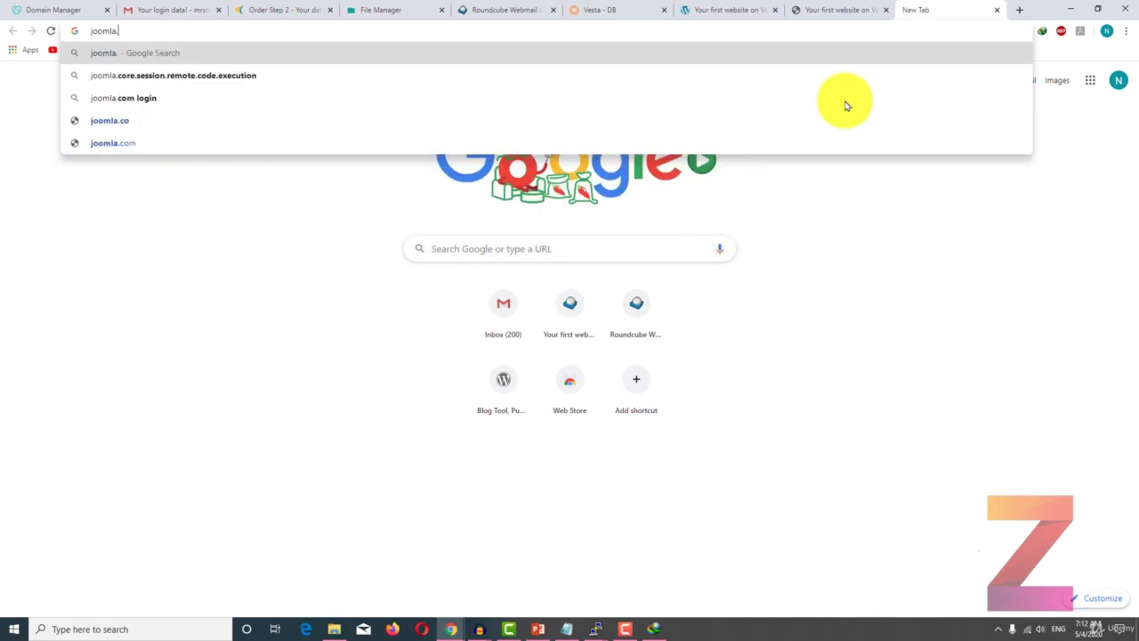
{"action": "type", "text": "oe"}
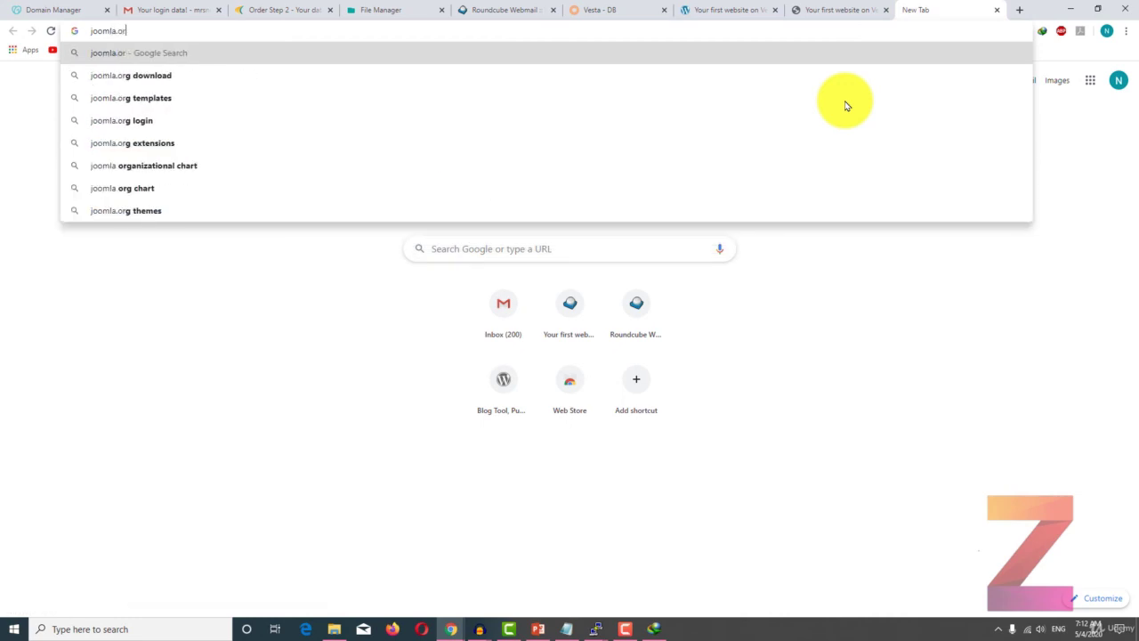
{"action": "type", "text": "g"}
{"action": "key", "text": "Return"}
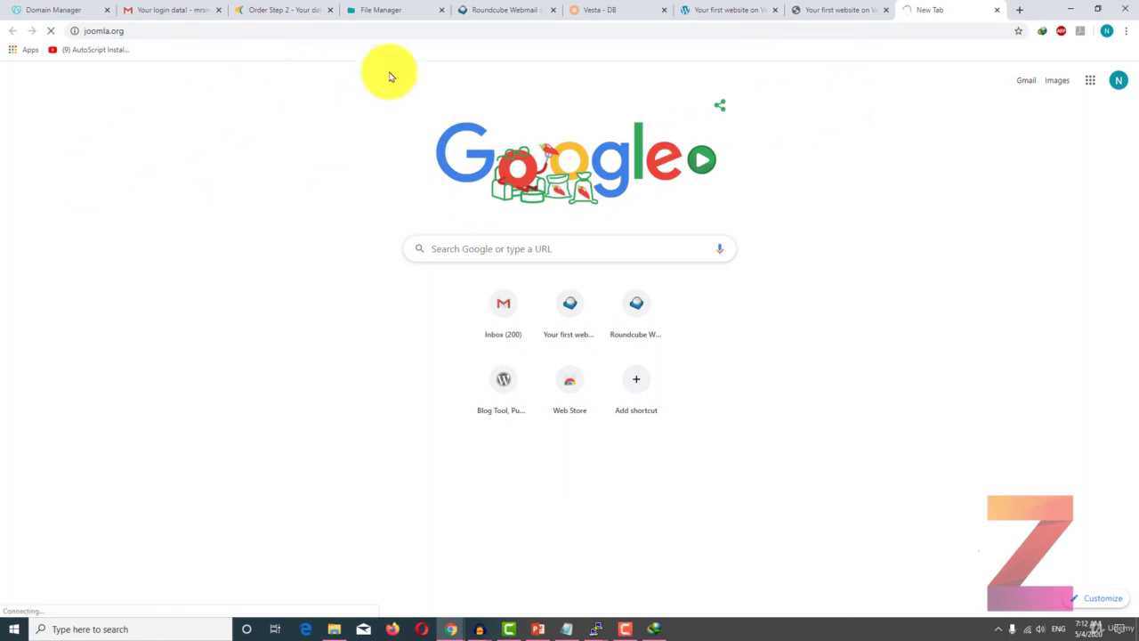
{"action": "left_click", "coordinate": [630, 10]}
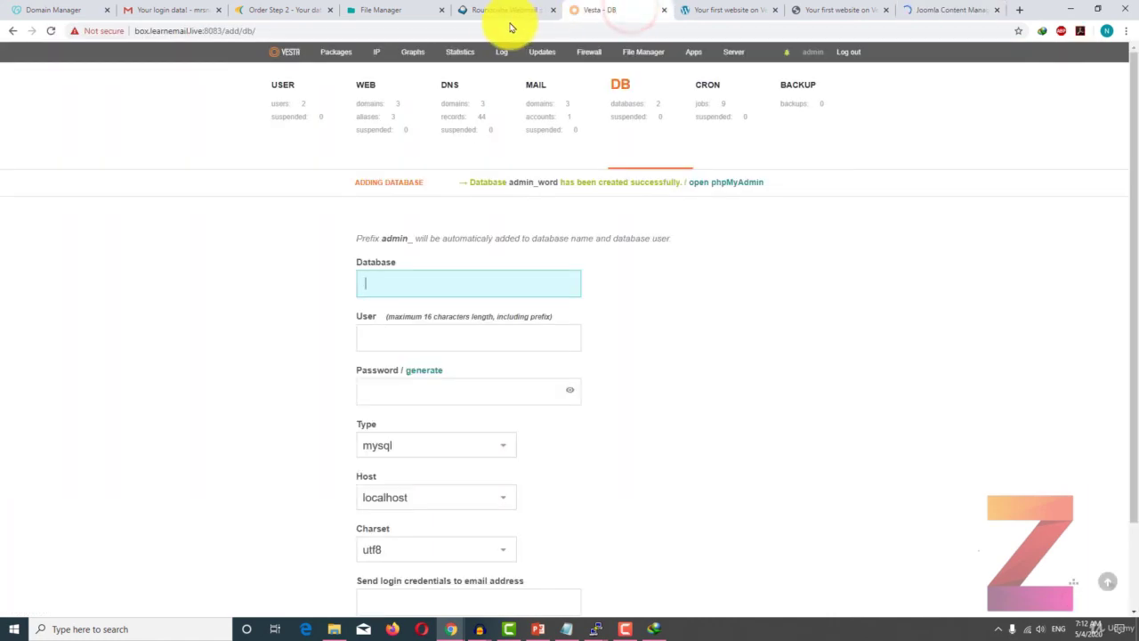
- In the File Manager, go up from public_html to the web domains and open box.learnemail.live
{"action": "left_click", "coordinate": [366, 9]}
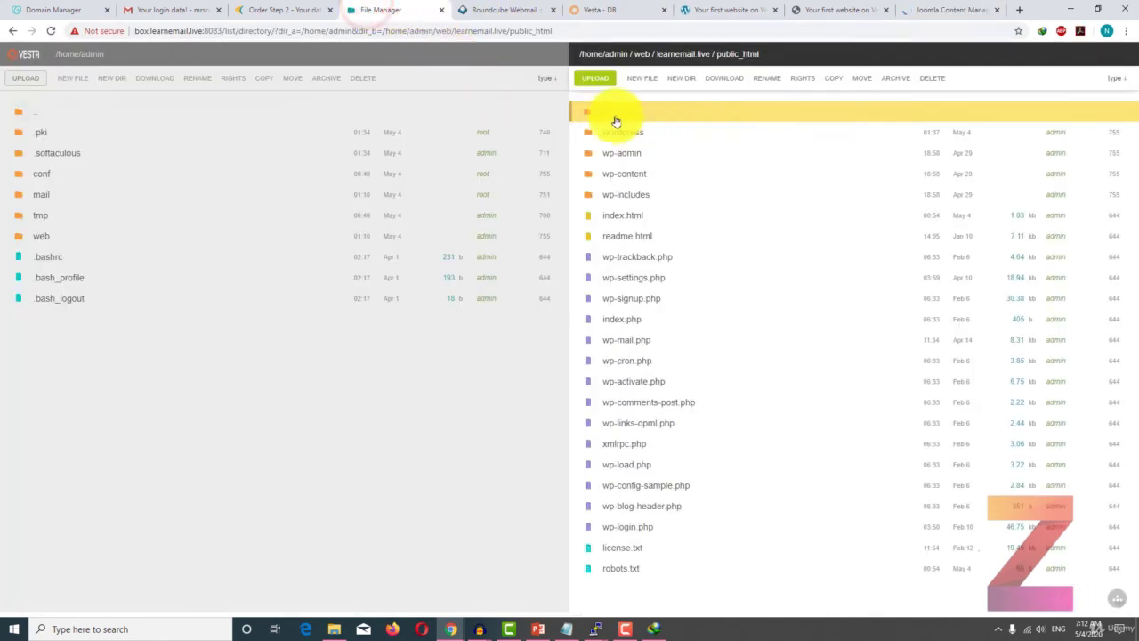
{"action": "double_click", "coordinate": [608, 117]}
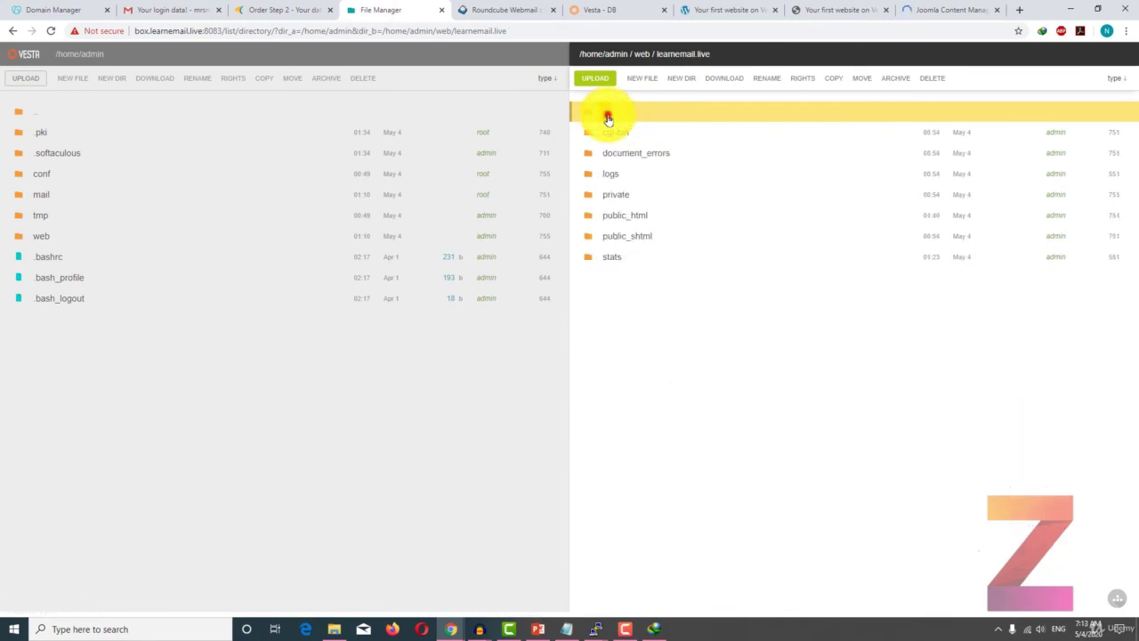
{"action": "double_click", "coordinate": [608, 116]}
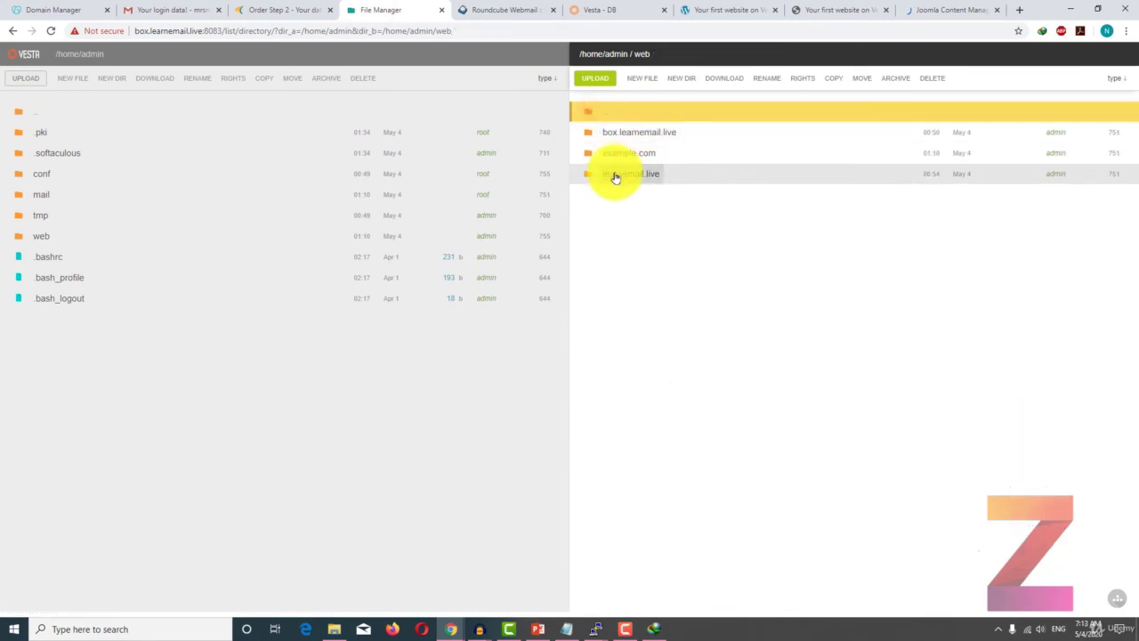
{"action": "double_click", "coordinate": [621, 132]}
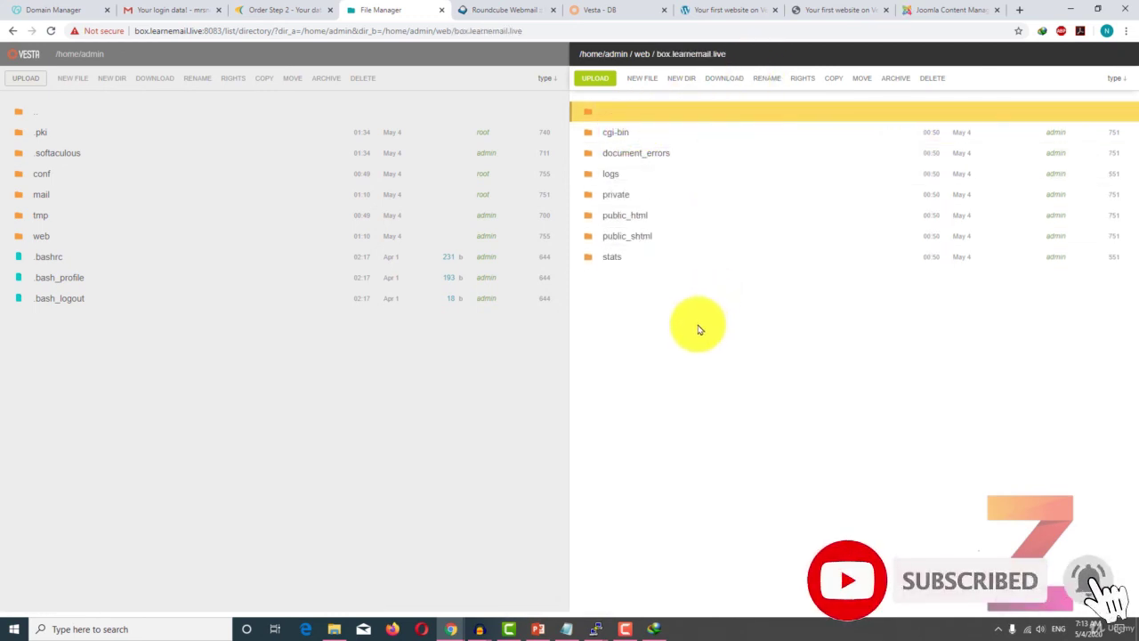
- Glance at the add-database page, then view the New WordPress Site email in webmail
{"action": "left_click", "coordinate": [614, 11]}
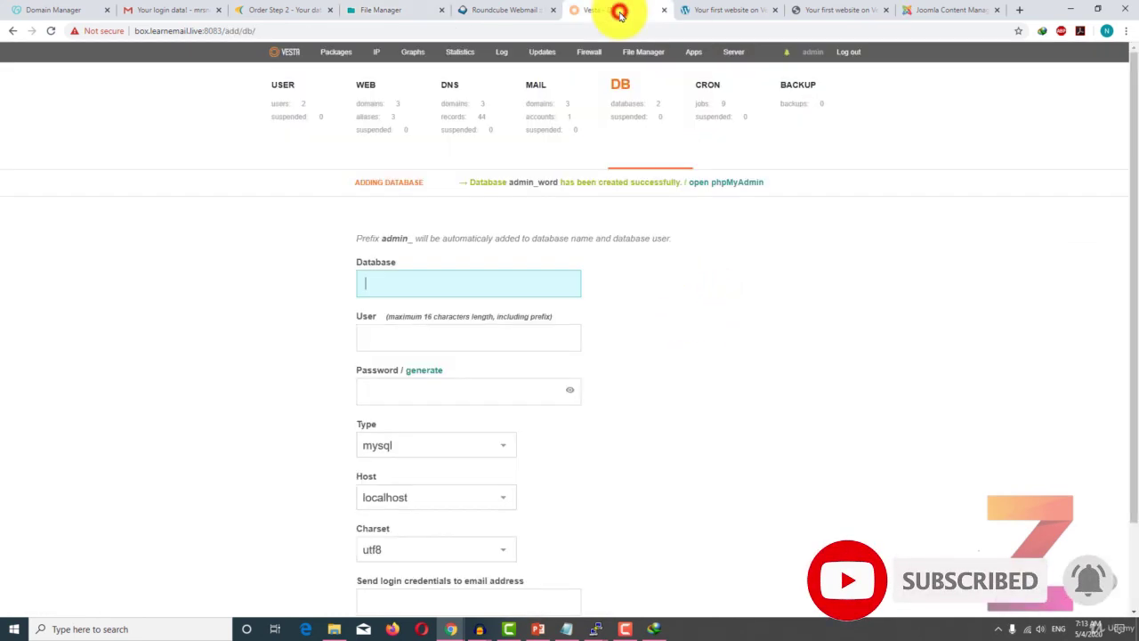
{"action": "left_click", "coordinate": [422, 14]}
{"action": "left_click", "coordinate": [517, 11]}
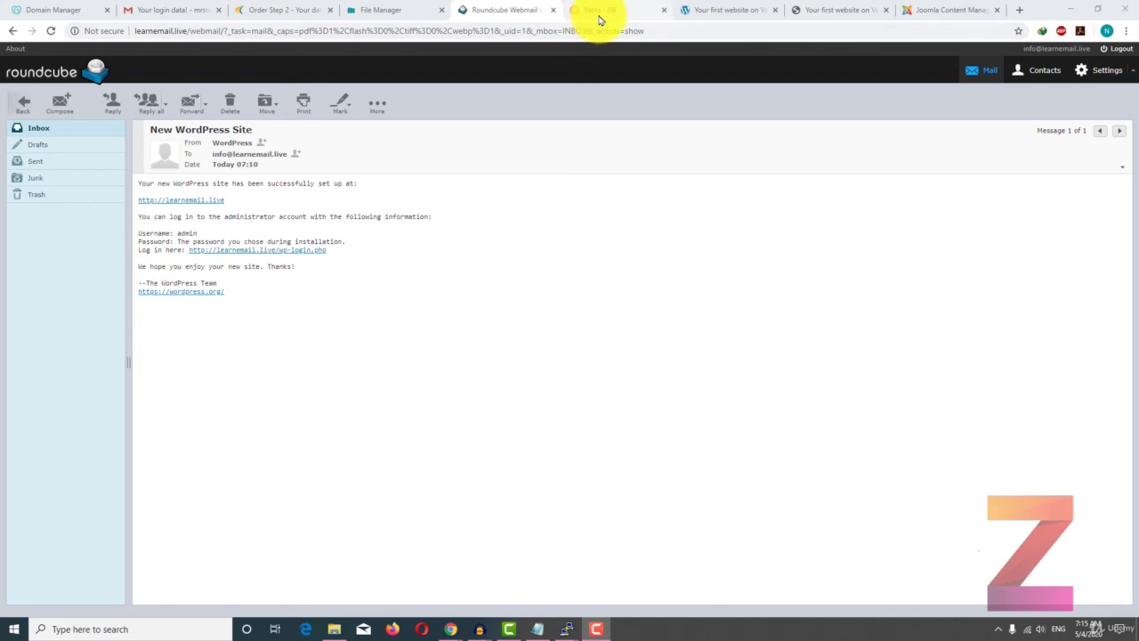
{"action": "left_click", "coordinate": [946, 10]}
- Replace the joomla.org address with a Google search for 'forum vestacp'
{"action": "left_click", "coordinate": [916, 26]}
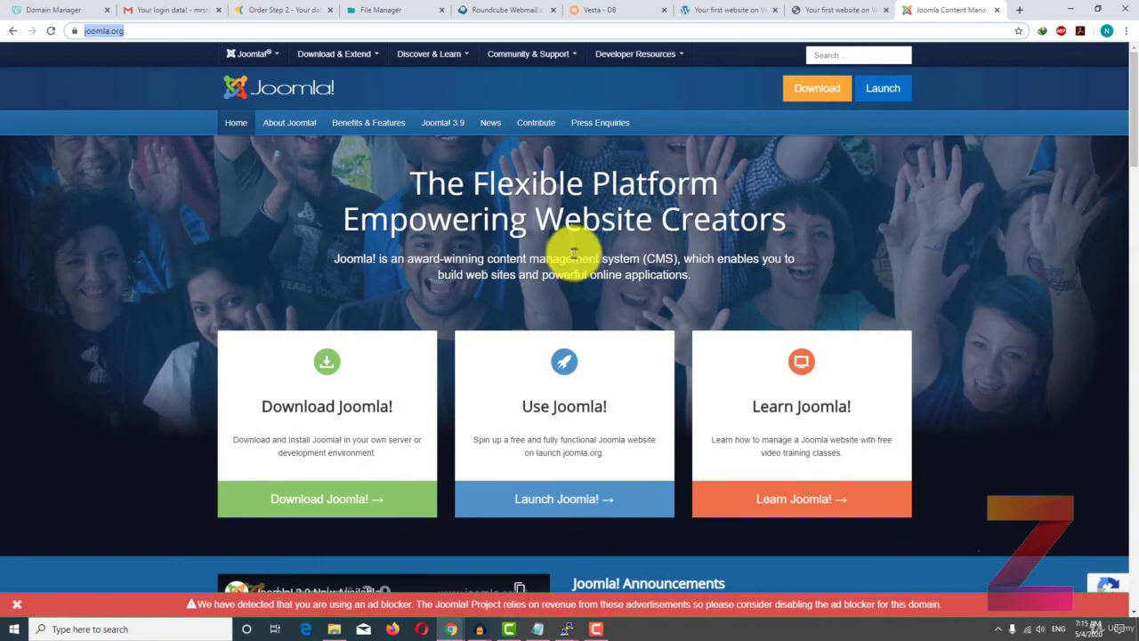
{"action": "type", "text": "forum"}
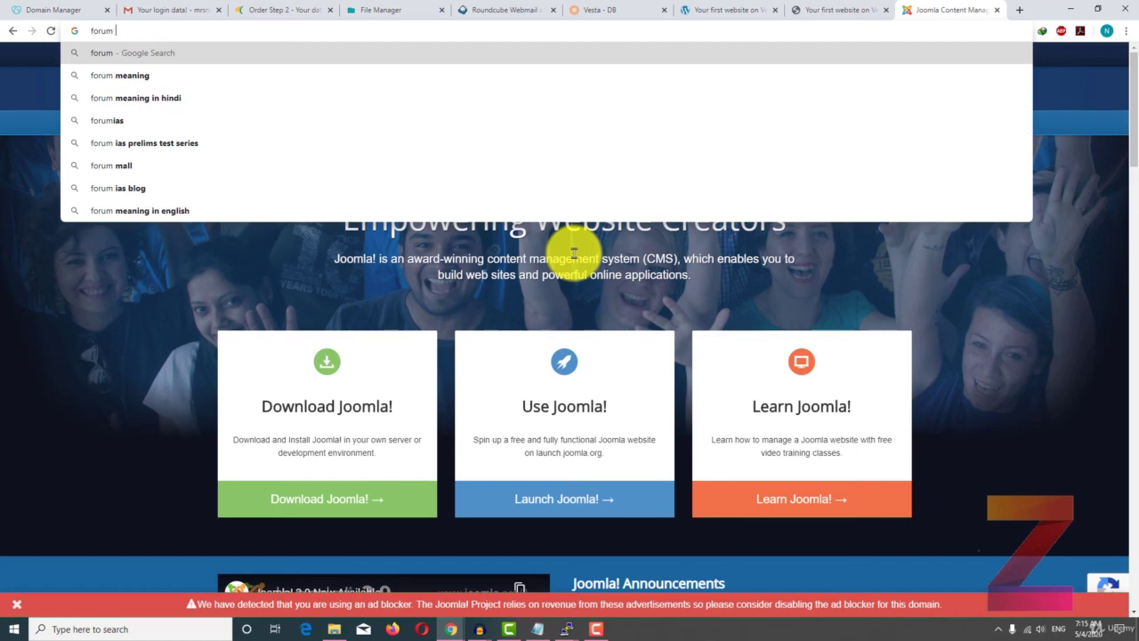
{"action": "type", "text": "vestacp"}
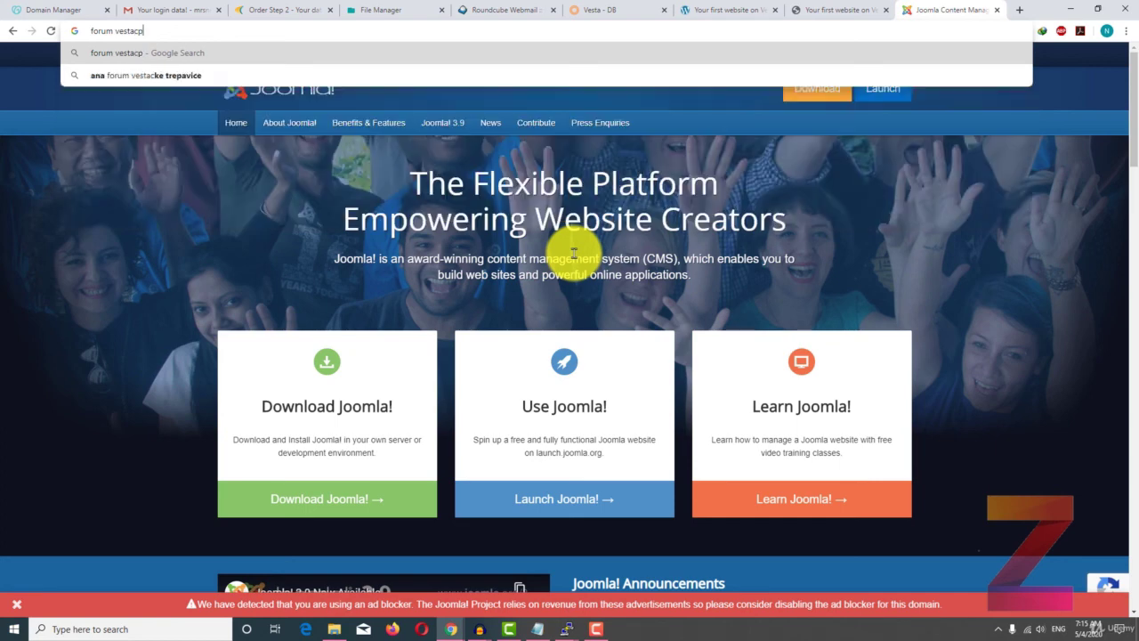
{"action": "key", "text": "Return"}
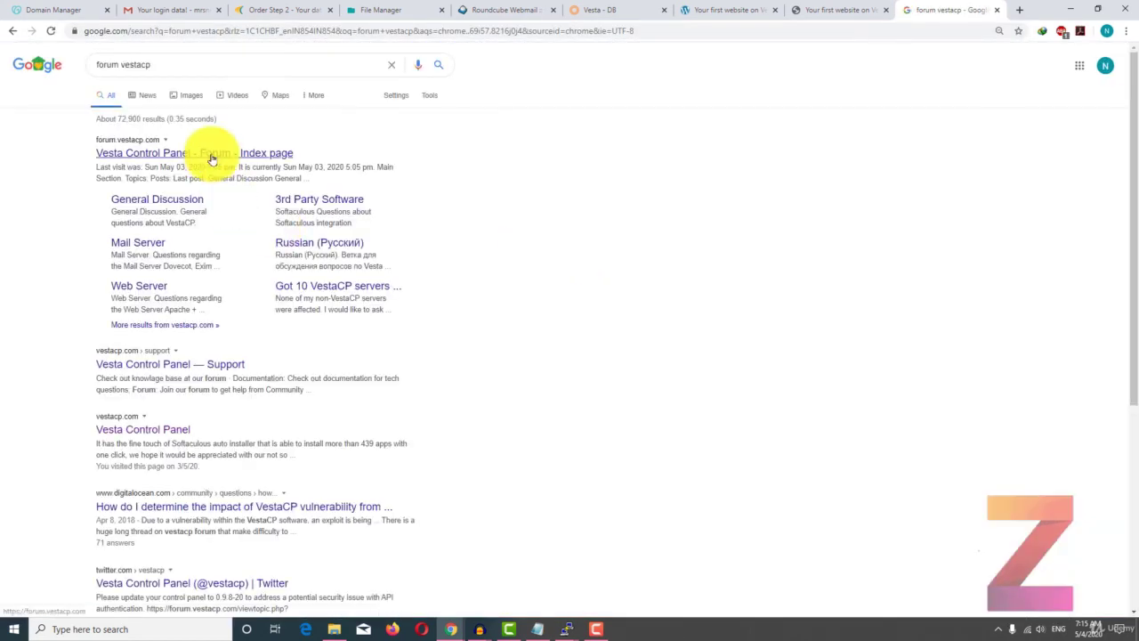
- Open the Vesta Control Panel Forum index result and scroll through its board sections
{"action": "left_click", "coordinate": [216, 153]}
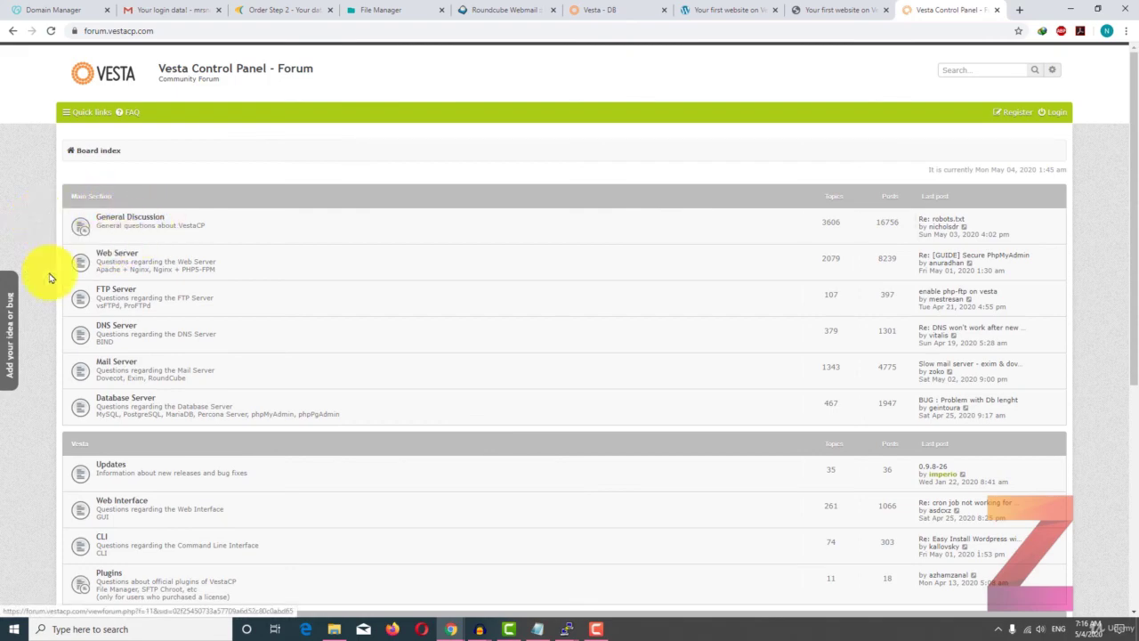
{"action": "scroll", "coordinate": [55, 332], "scroll_direction": "down", "scroll_amount": 1}
{"action": "scroll", "coordinate": [56, 332], "scroll_direction": "down", "scroll_amount": 3}
{"action": "scroll", "coordinate": [55, 332], "scroll_direction": "up", "scroll_amount": 4}
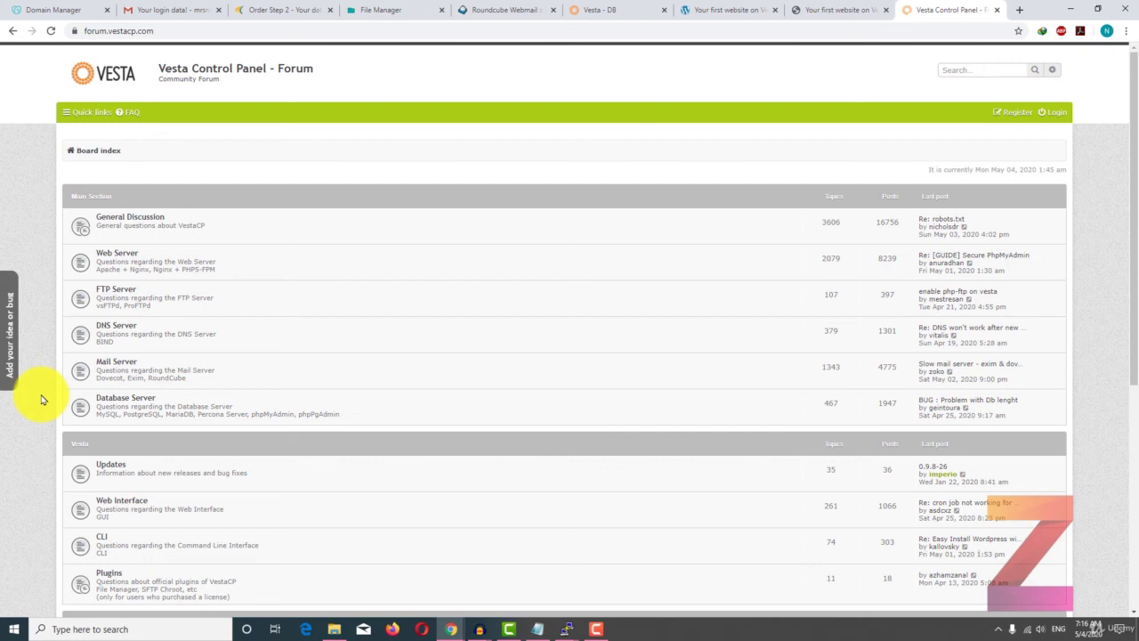
{"action": "scroll", "coordinate": [41, 400], "scroll_direction": "down", "scroll_amount": 3}
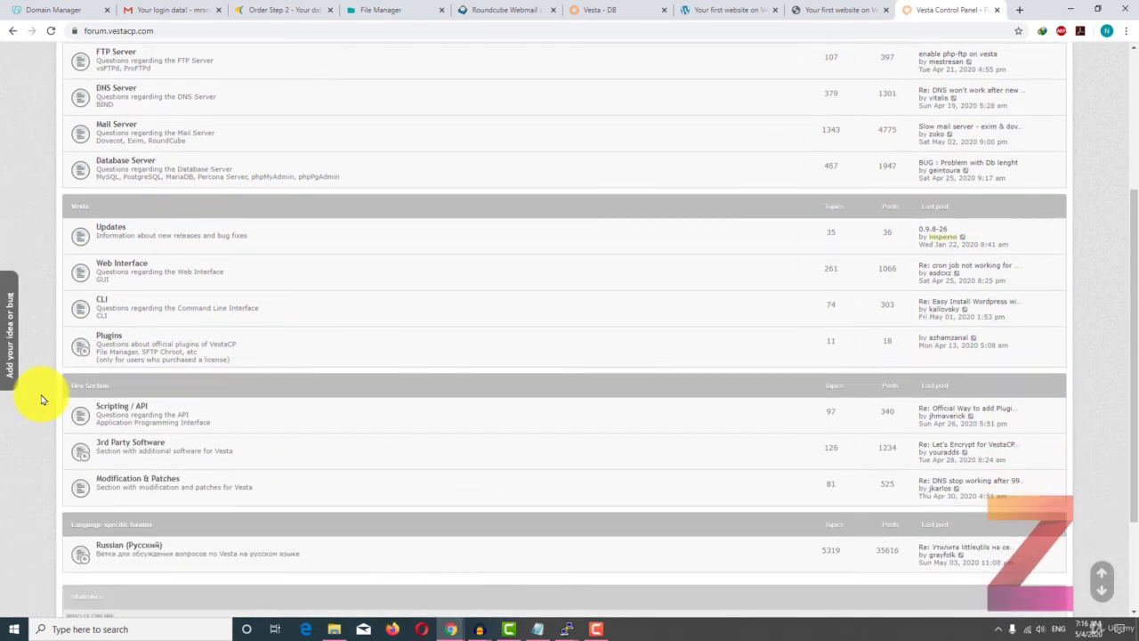
{"action": "scroll", "coordinate": [229, 338], "scroll_direction": "down", "scroll_amount": 2}
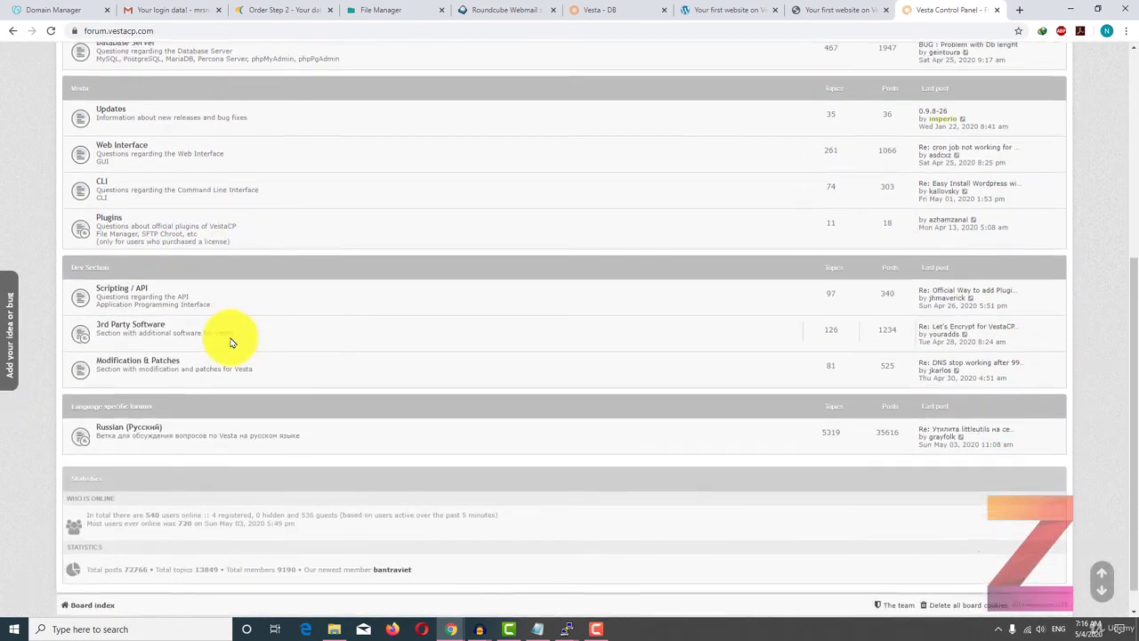
{"action": "scroll", "coordinate": [229, 341], "scroll_direction": "up", "scroll_amount": 3}
{"action": "scroll", "coordinate": [230, 341], "scroll_direction": "up", "scroll_amount": 2}
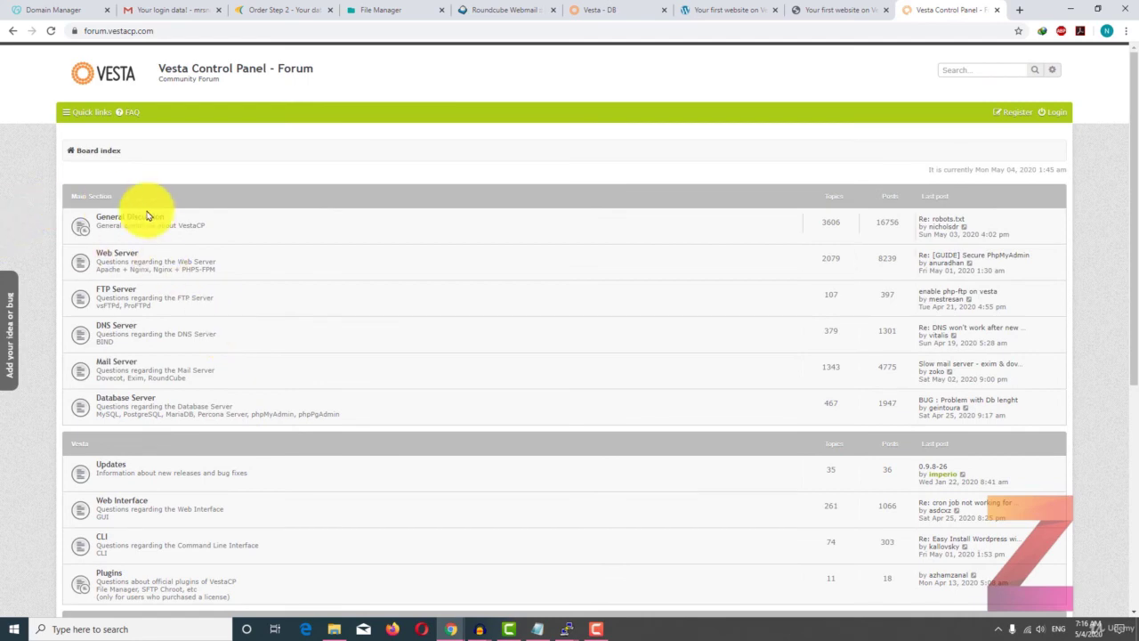
- Select the forum search box and review the board index listing once more
{"action": "left_click", "coordinate": [971, 69]}
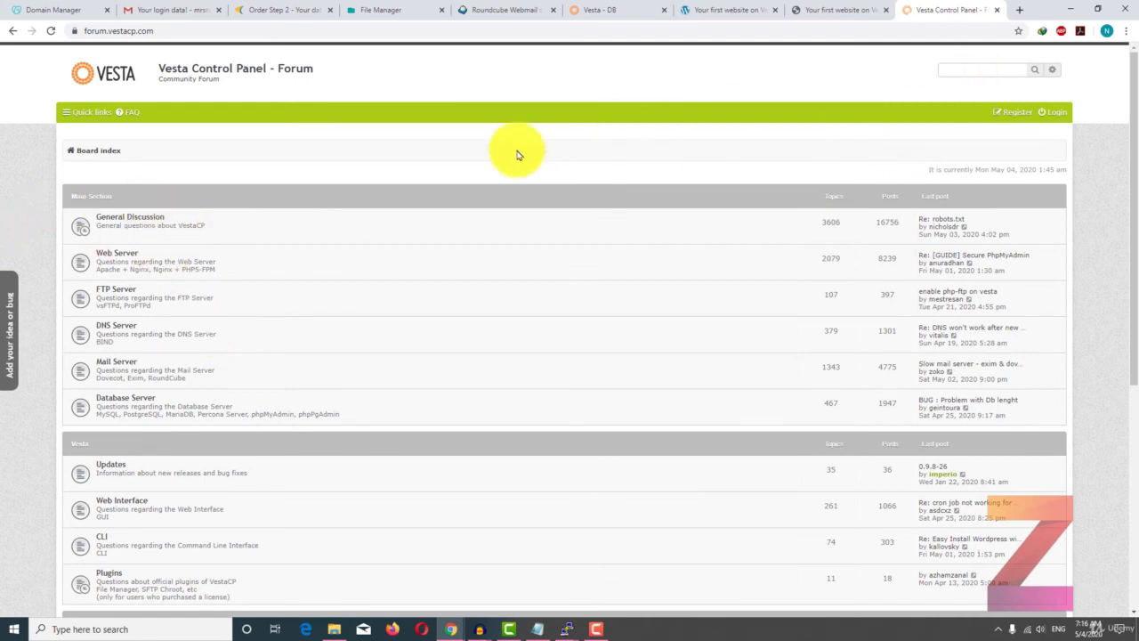
{"action": "scroll", "coordinate": [145, 391], "scroll_direction": "down", "scroll_amount": 4}
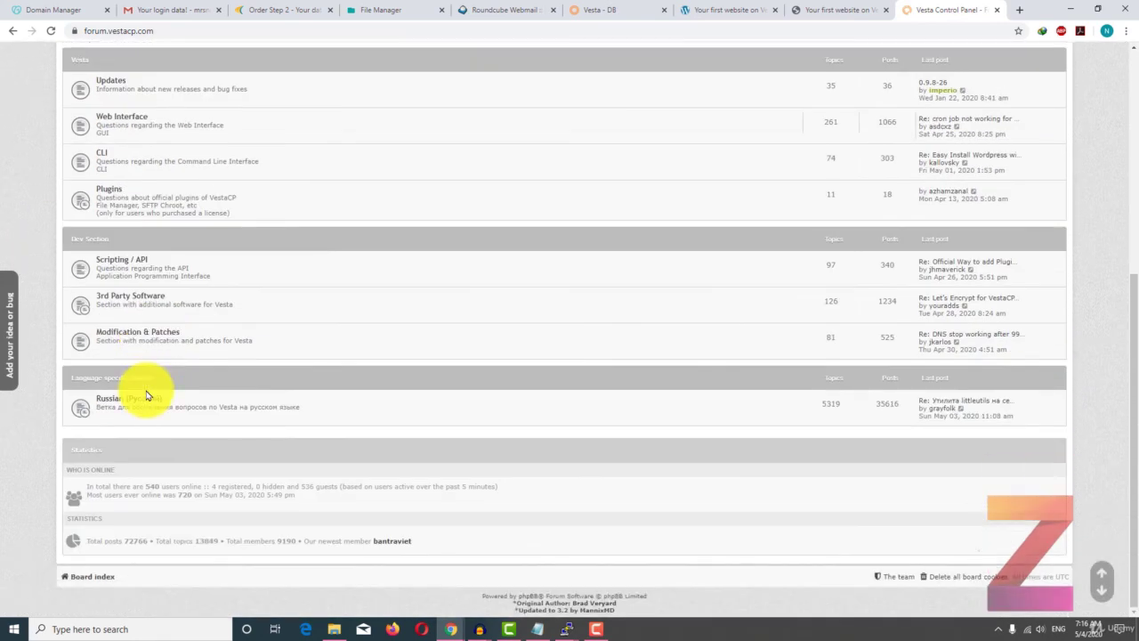
{"action": "scroll", "coordinate": [147, 395], "scroll_direction": "up", "scroll_amount": 3}
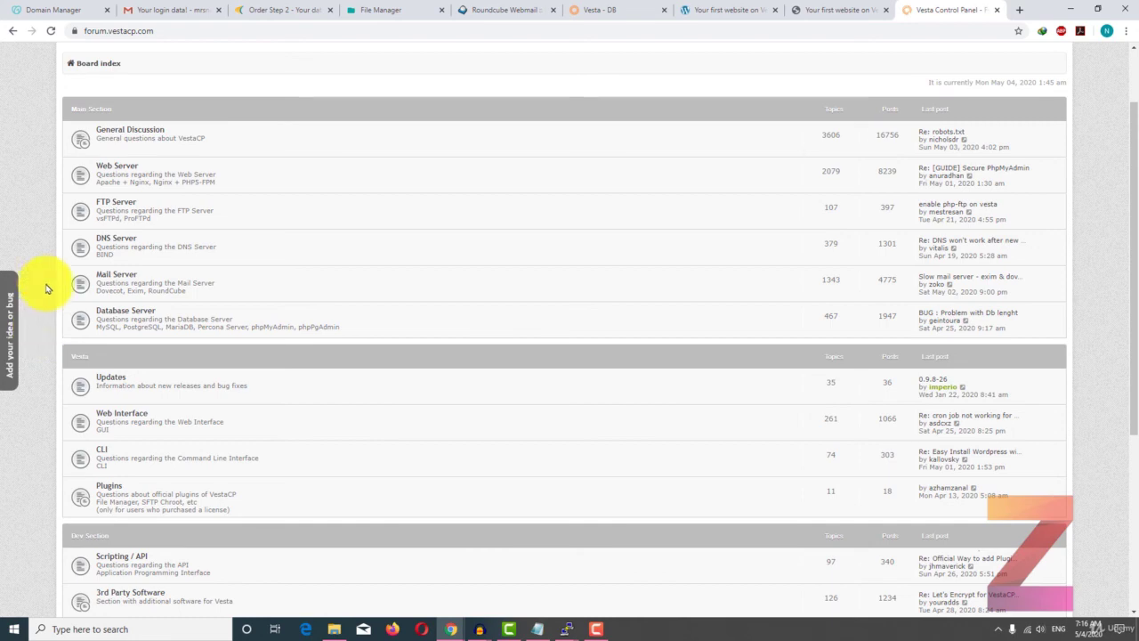
{"action": "scroll", "coordinate": [43, 264], "scroll_direction": "down", "scroll_amount": 1}
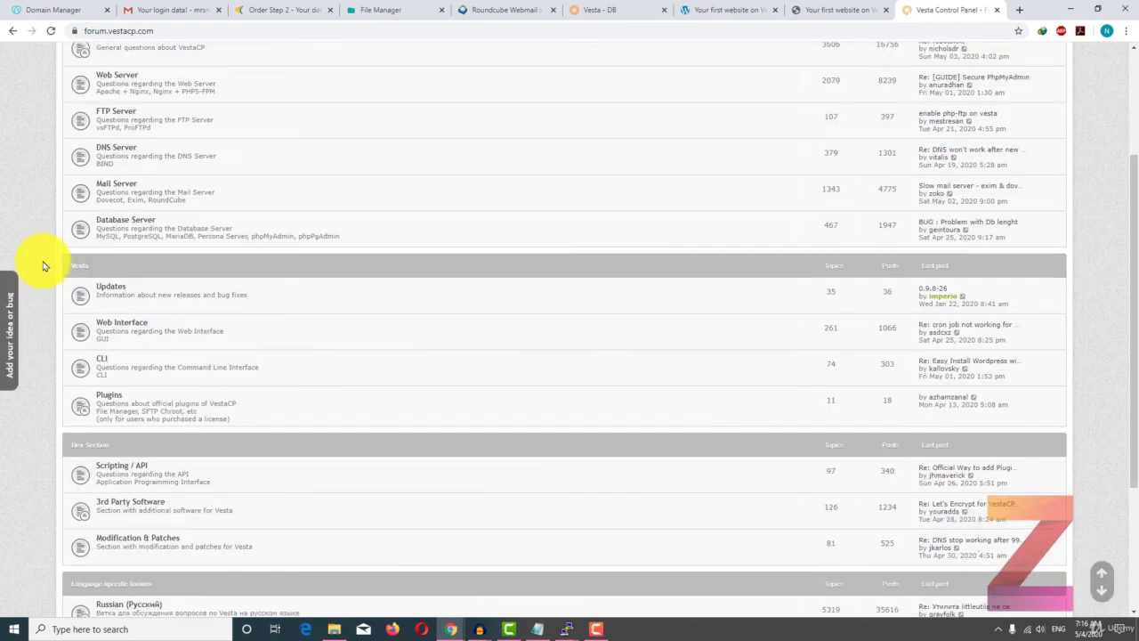
{"action": "scroll", "coordinate": [43, 263], "scroll_direction": "up", "scroll_amount": 2}
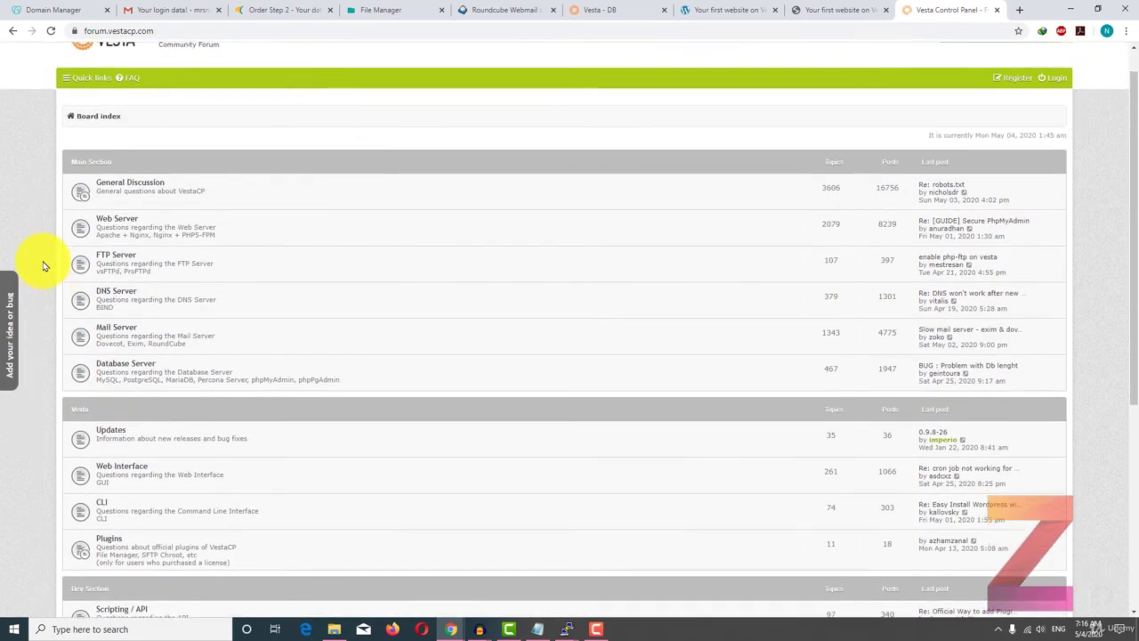